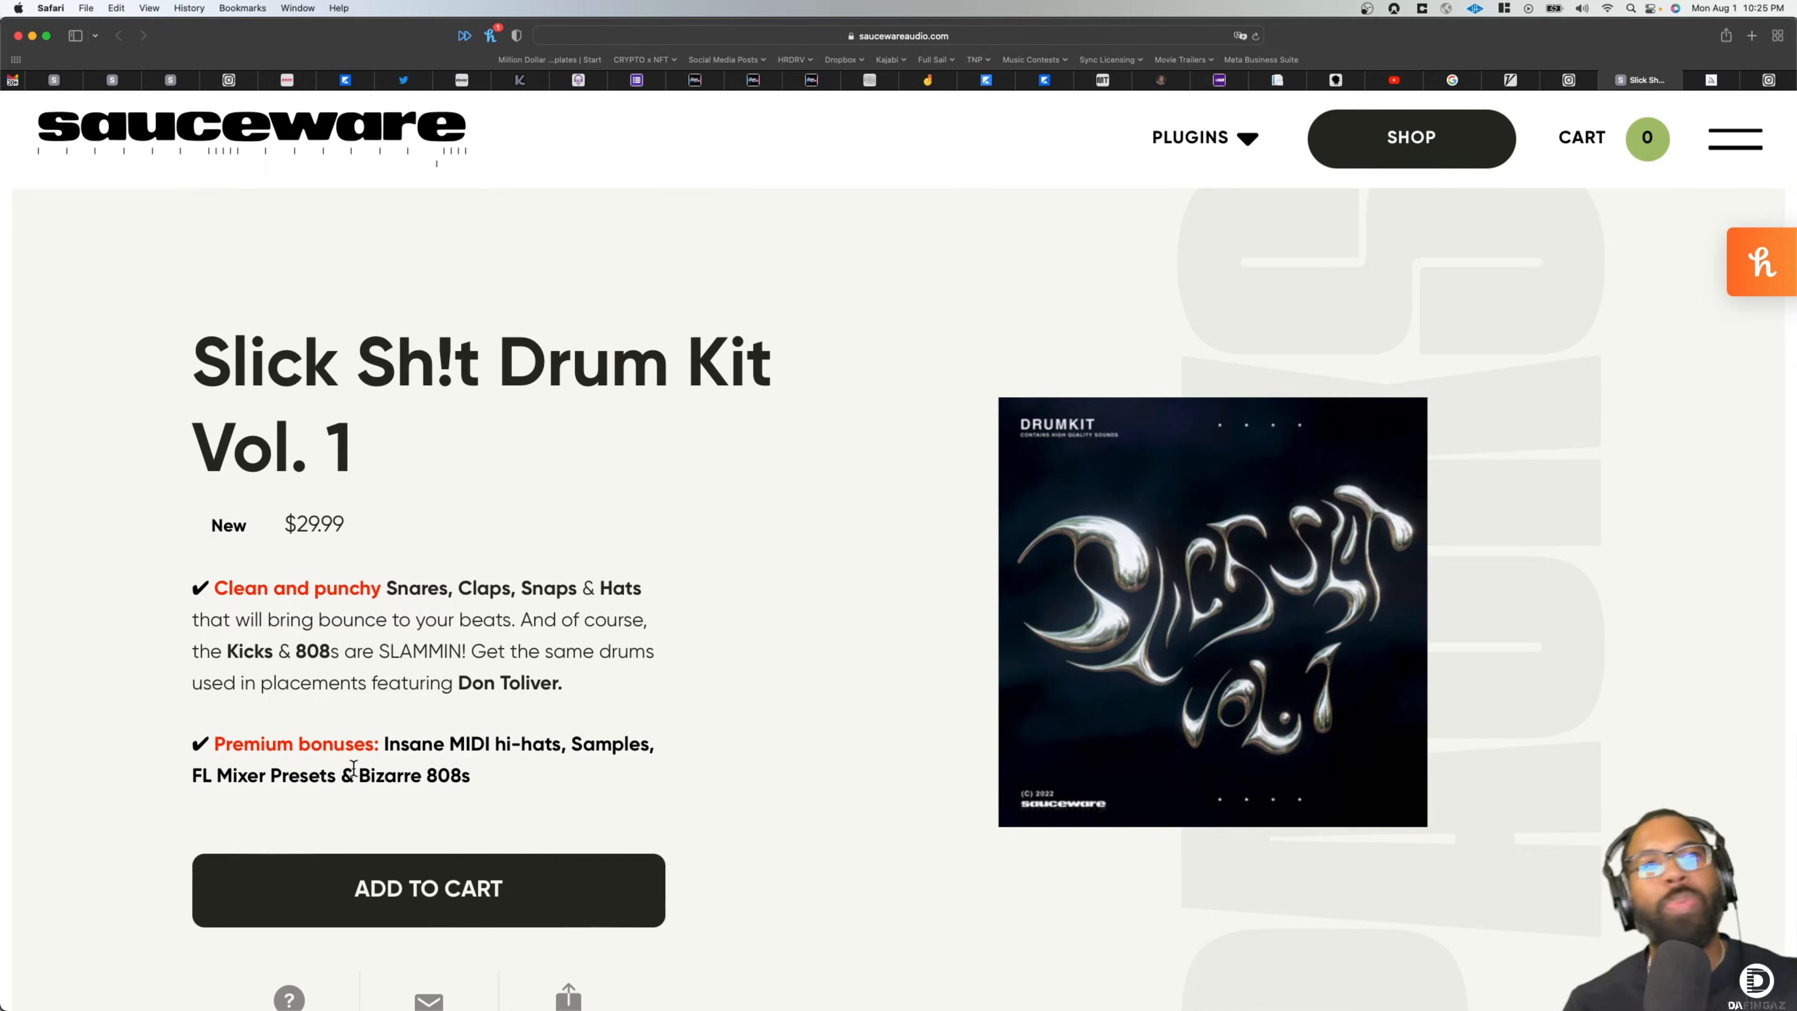
Review the Slick Sh!t Drum Kit Vol. 1 product page, including its file list and related sound packs
{"action": "scroll", "coordinate": [535, 735], "scroll_direction": "down", "scroll_amount": 15}
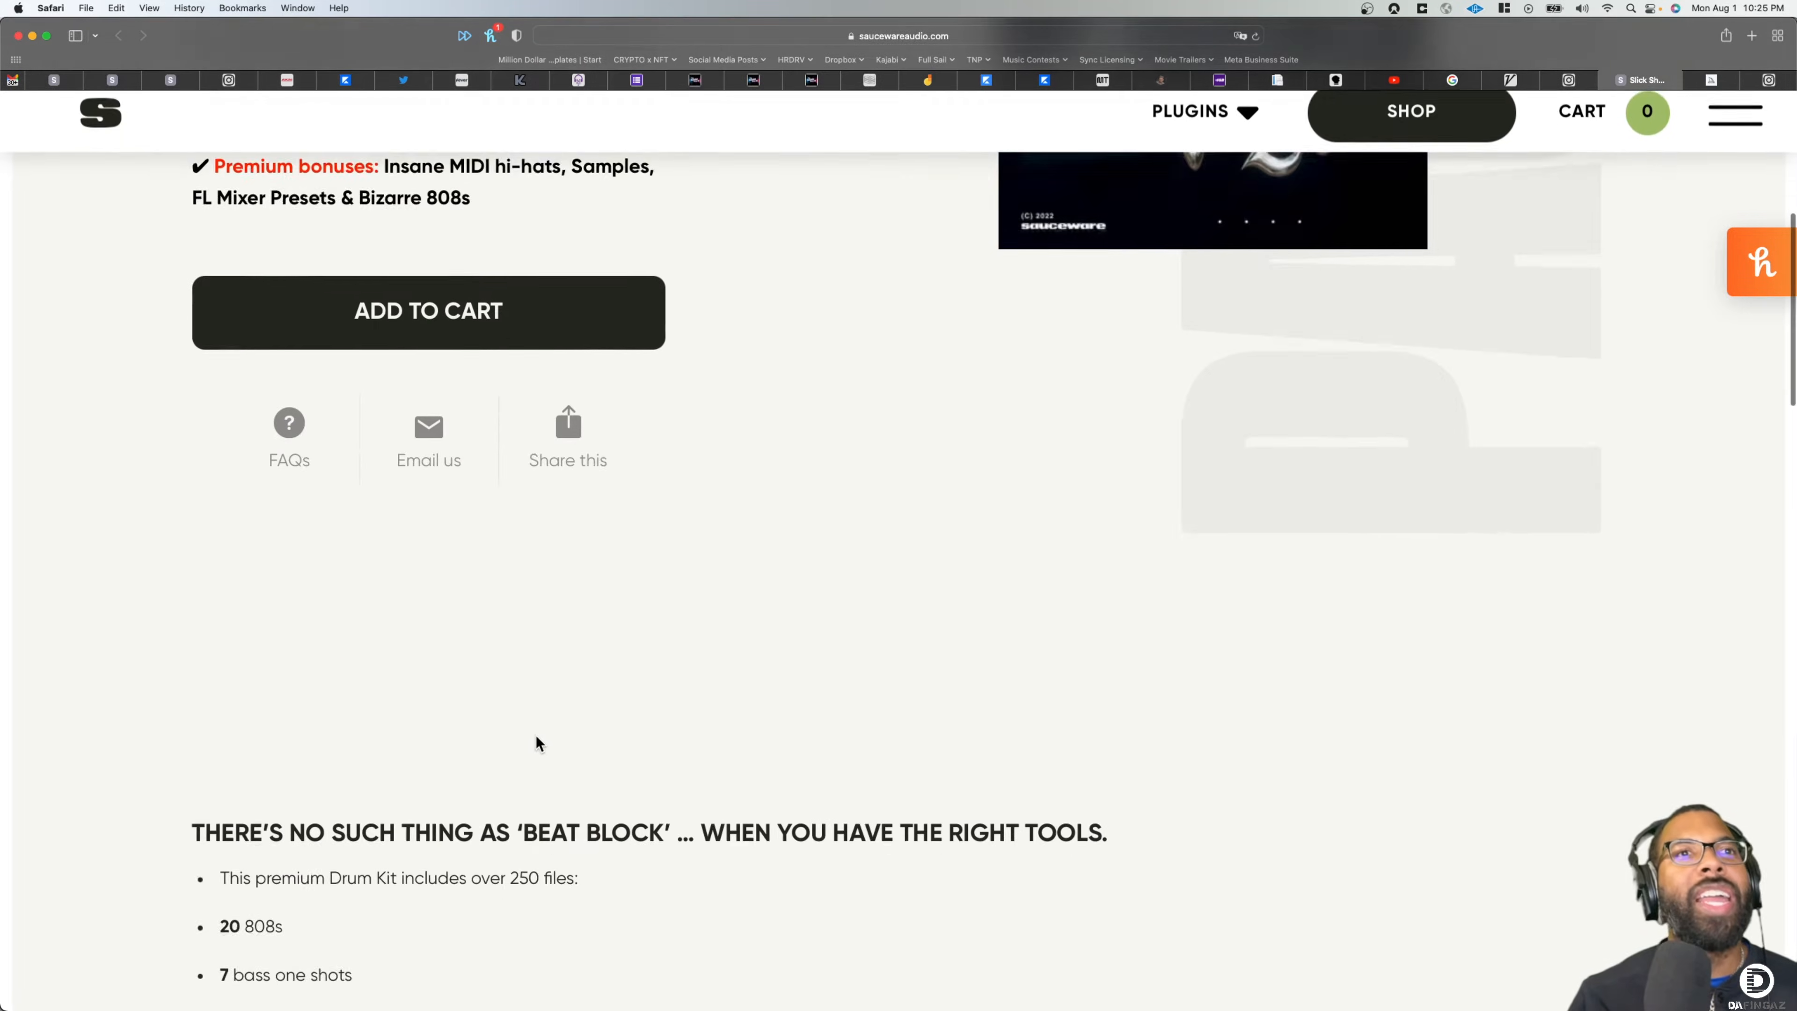
{"action": "scroll", "coordinate": [535, 736], "scroll_direction": "down", "scroll_amount": 5}
{"action": "scroll", "coordinate": [535, 737], "scroll_direction": "up", "scroll_amount": 5}
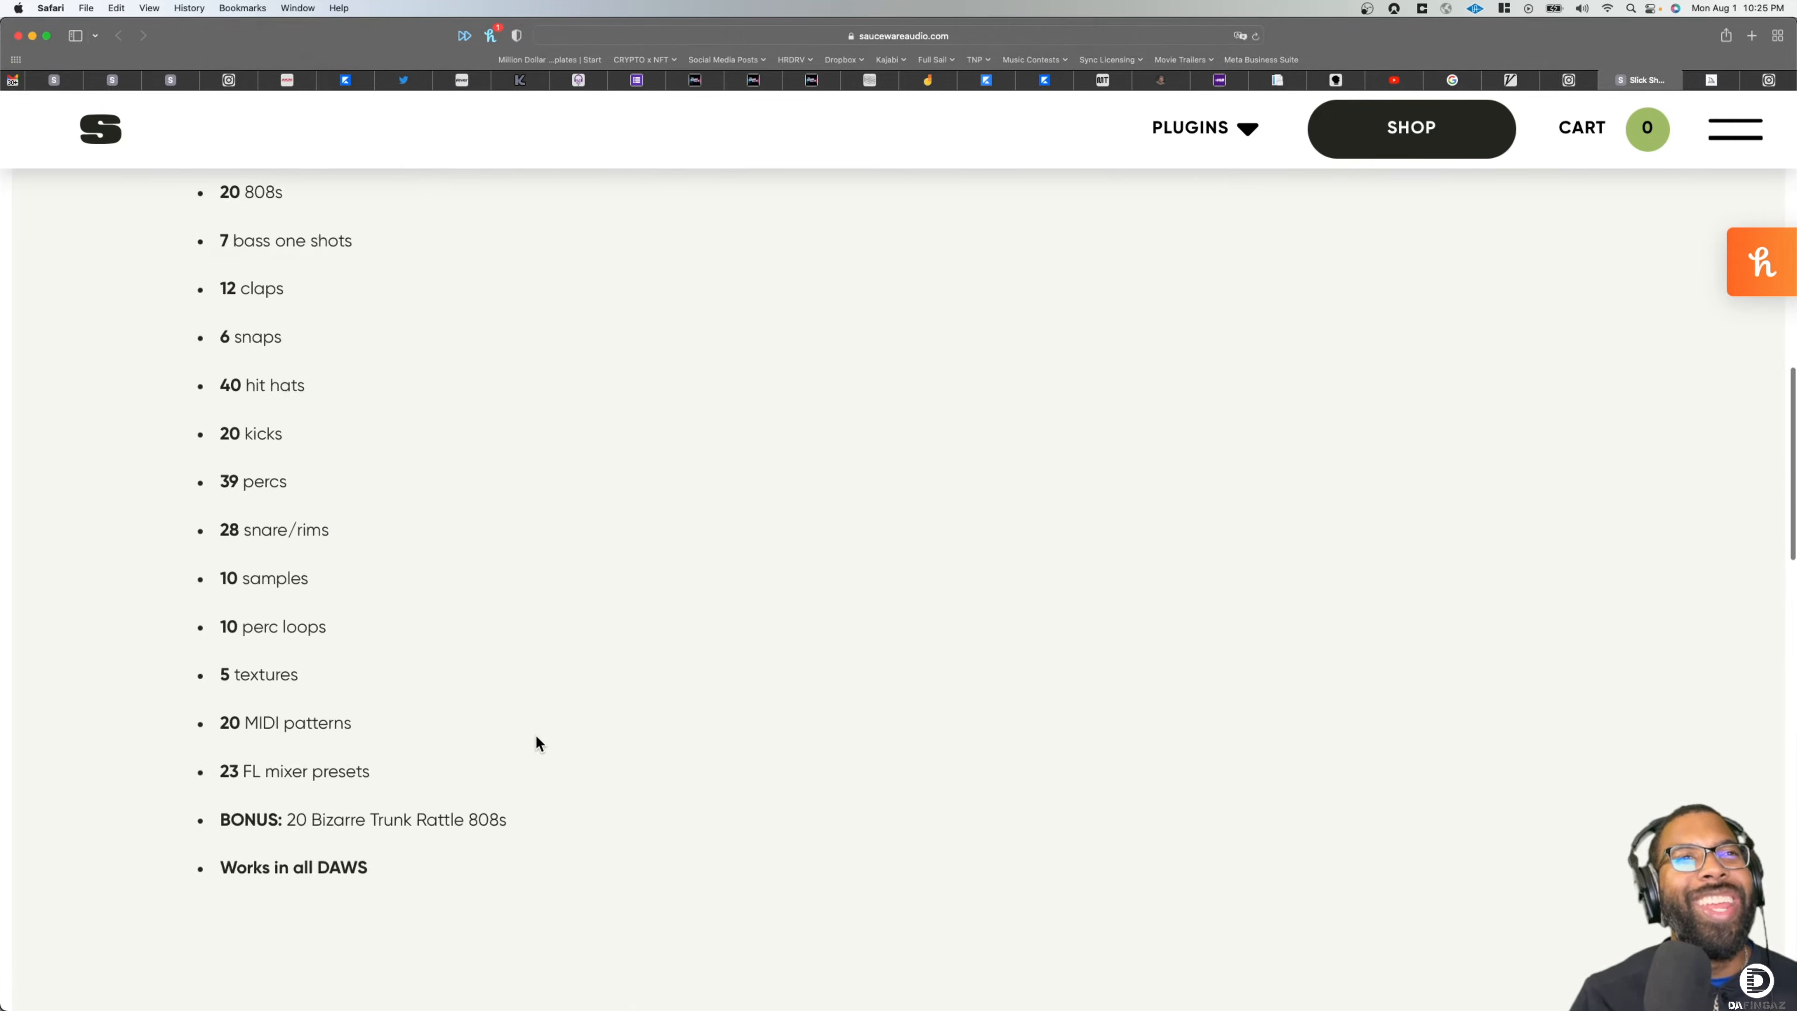
{"action": "scroll", "coordinate": [536, 737], "scroll_direction": "down", "scroll_amount": 10}
{"action": "scroll", "coordinate": [535, 737], "scroll_direction": "down", "scroll_amount": 2}
{"action": "scroll", "coordinate": [535, 735], "scroll_direction": "down", "scroll_amount": 1}
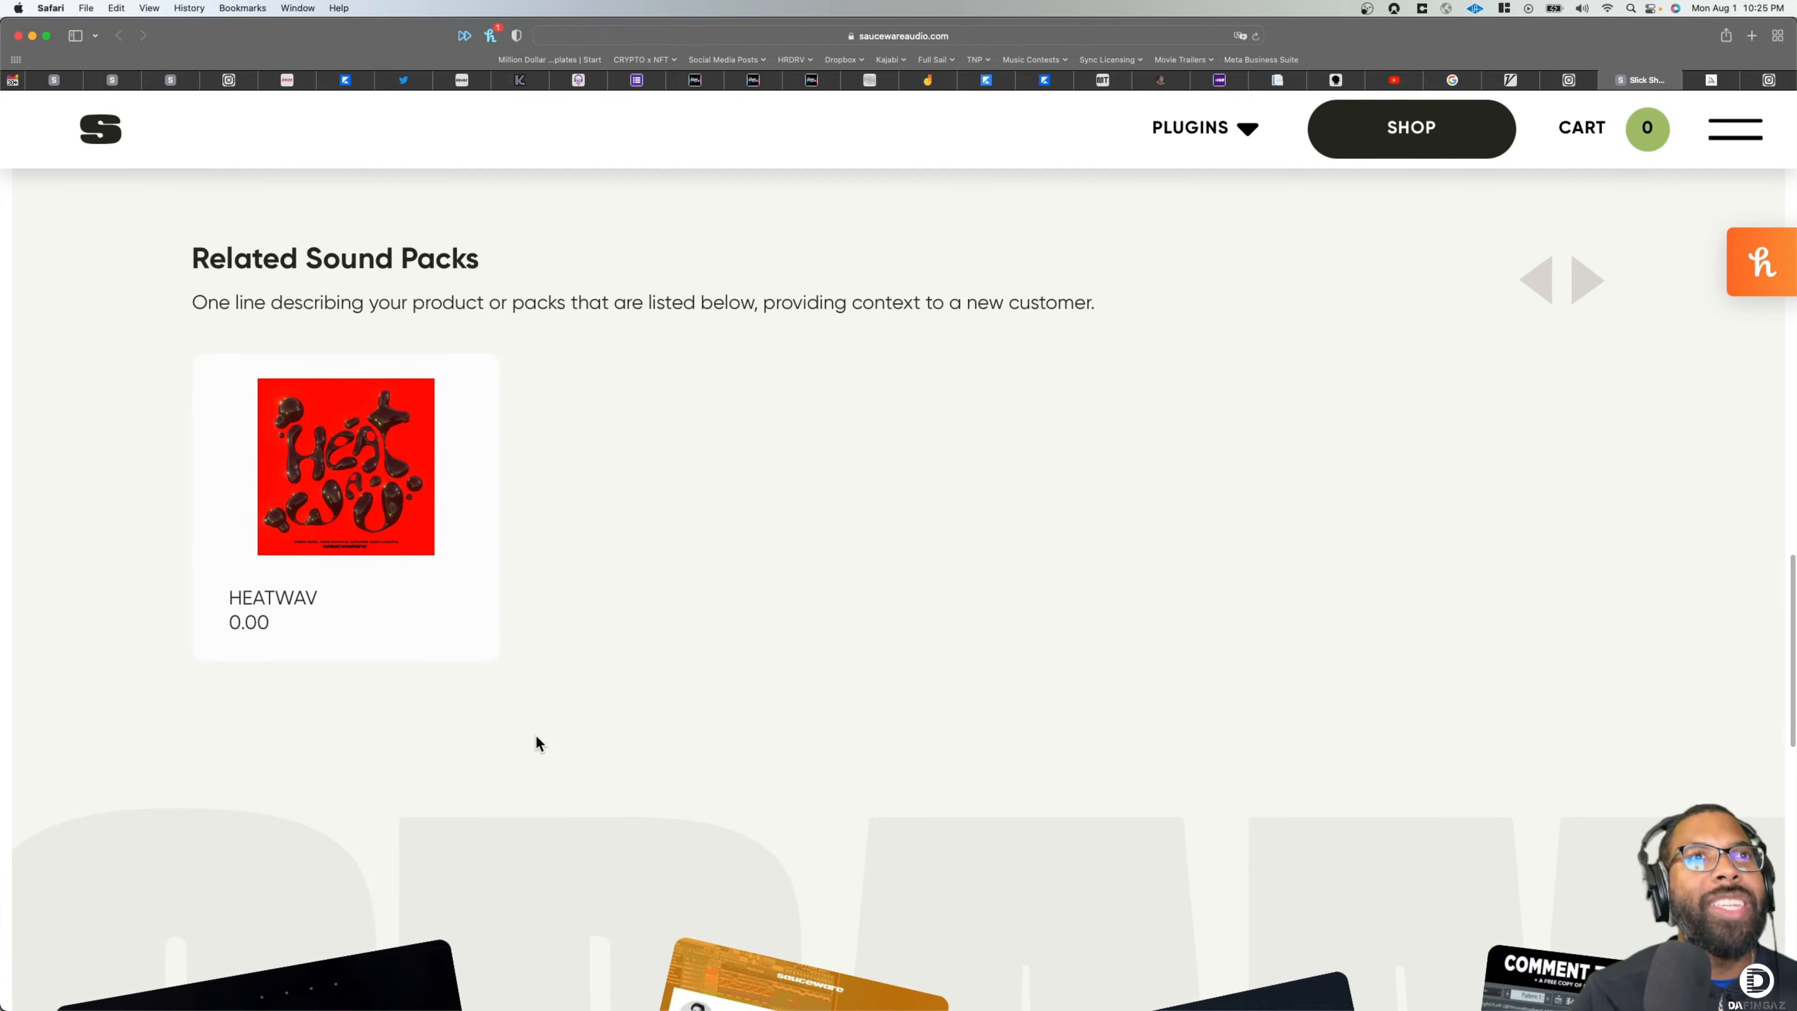
{"action": "scroll", "coordinate": [331, 570], "scroll_direction": "down", "scroll_amount": 3}
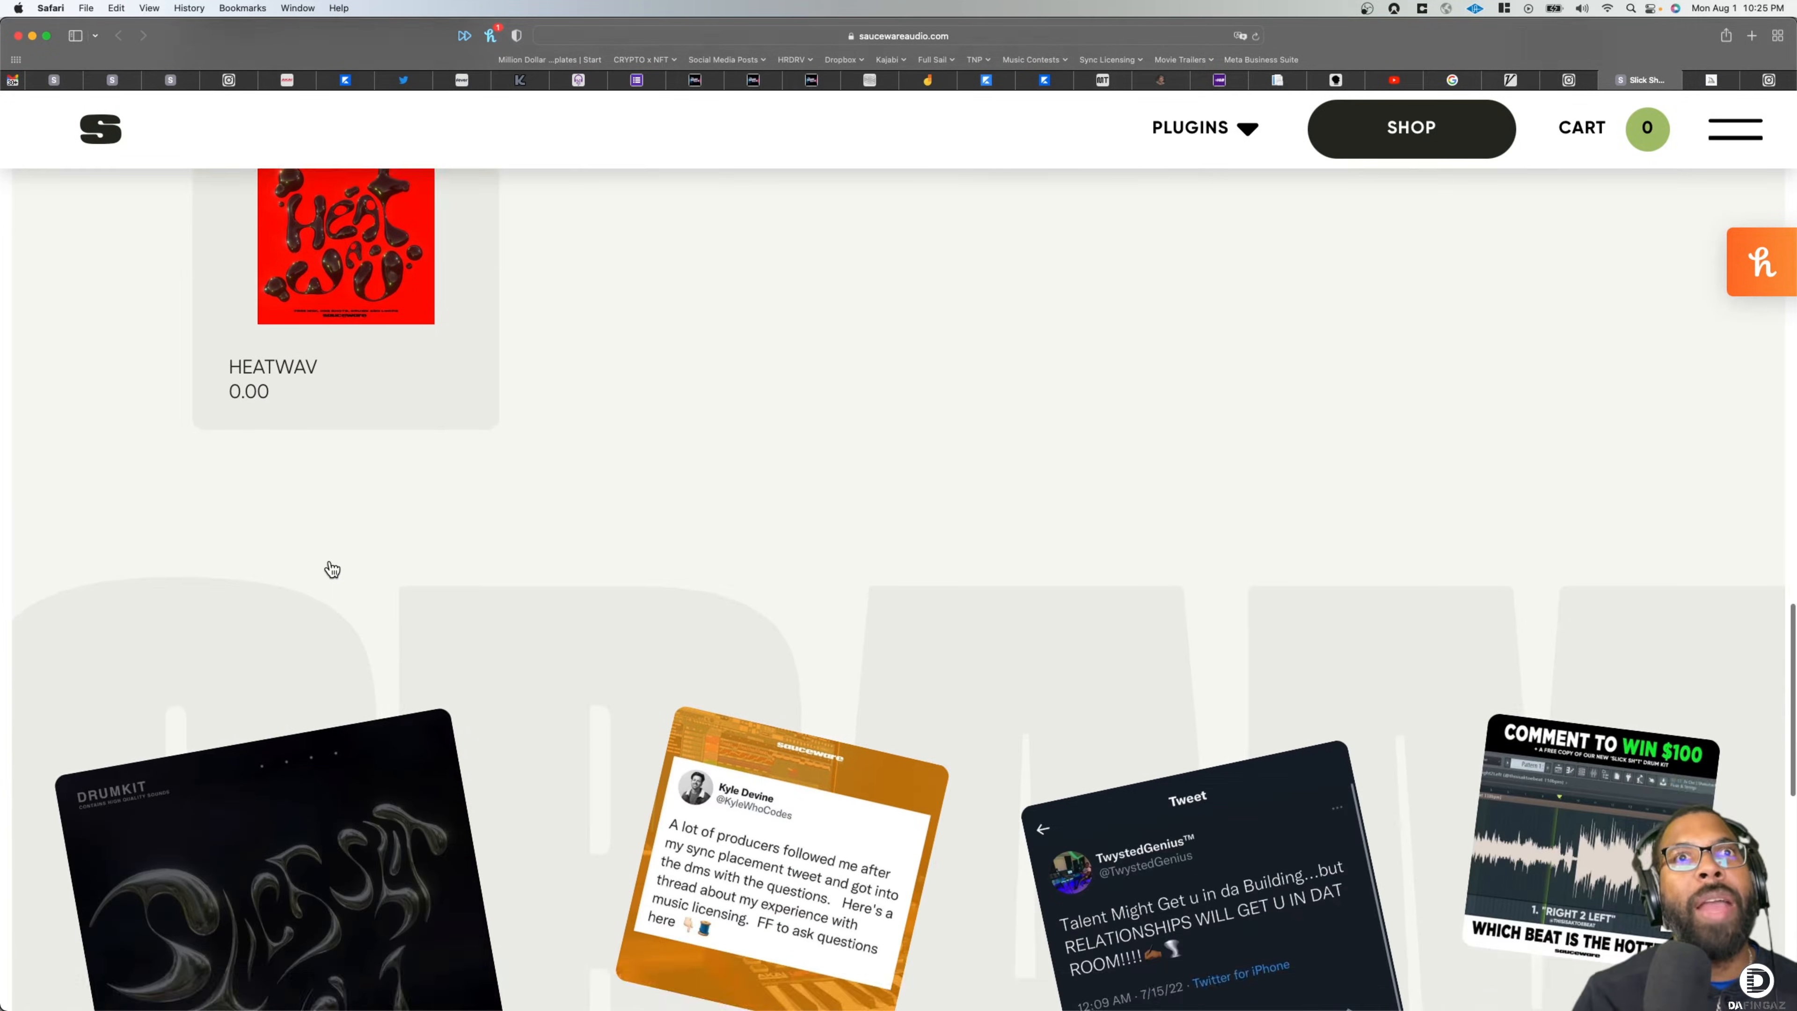
{"action": "scroll", "coordinate": [330, 566], "scroll_direction": "up", "scroll_amount": 20}
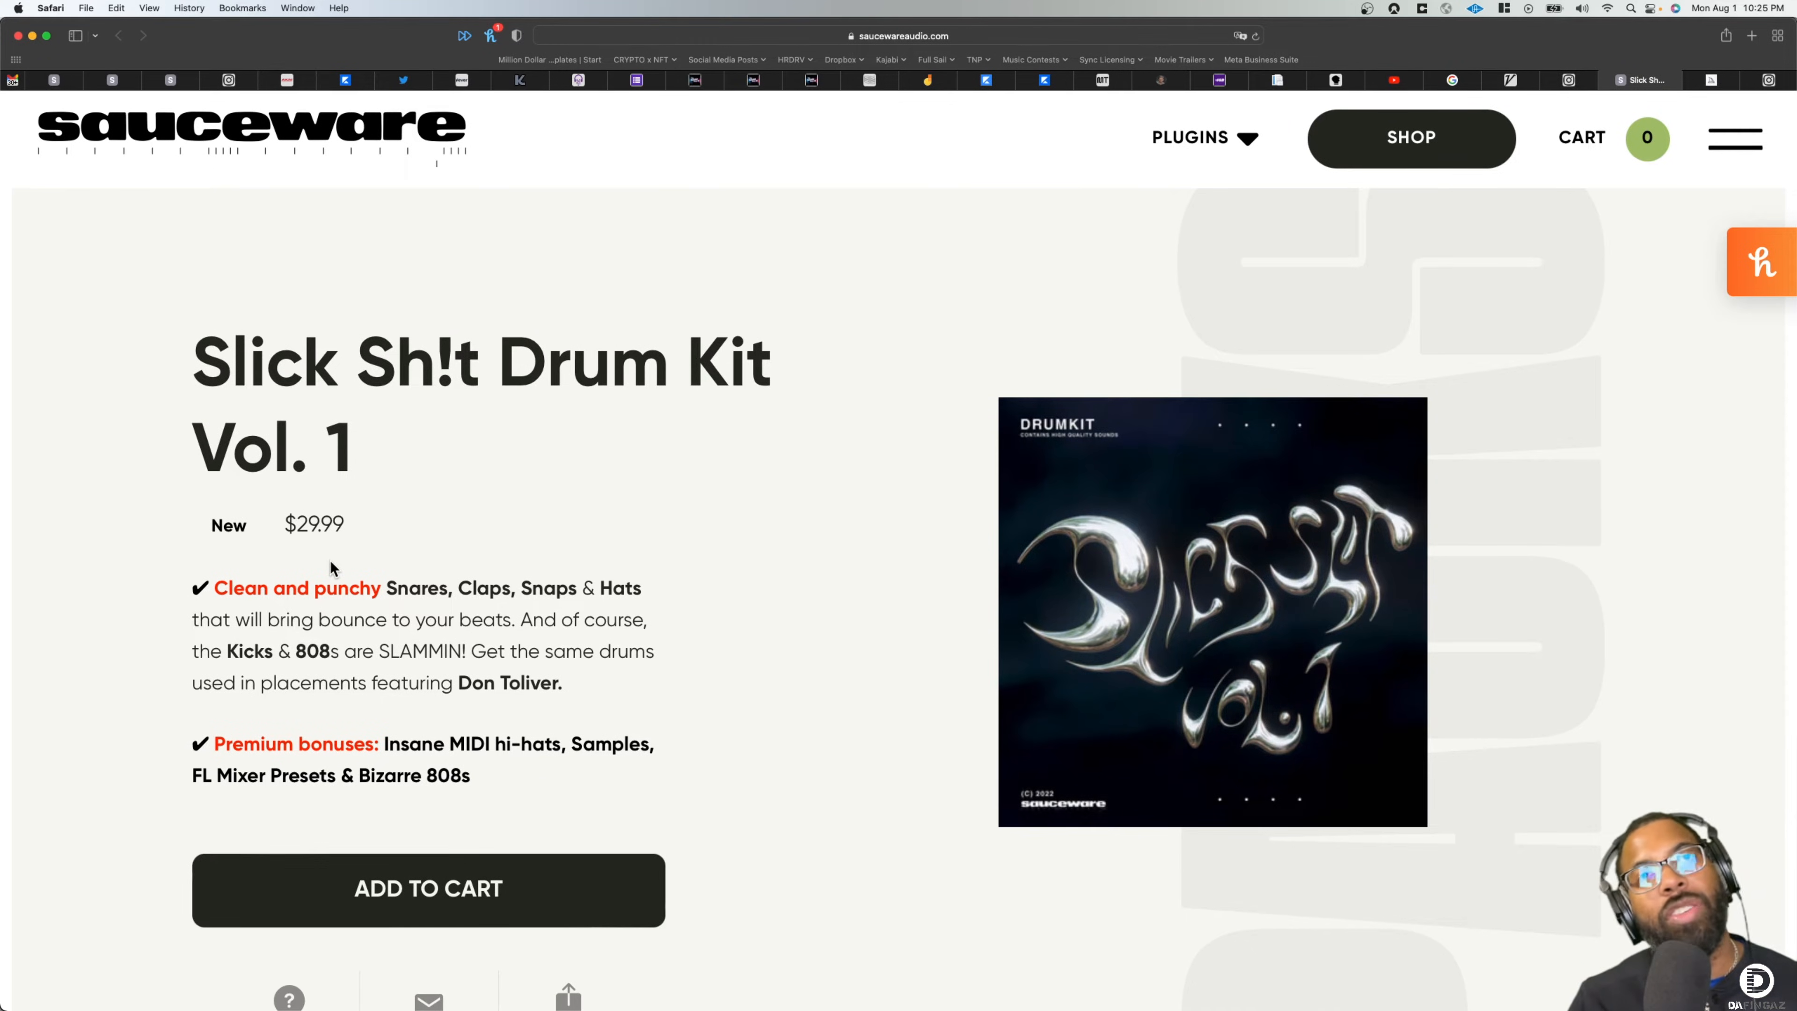
Switch to Finder and open the SLICK_SH_T_VOL.1__slickmadethat folder inside Sauceware Audio
{"action": "key", "text": "super+Tab"}
{"action": "left_click", "coordinate": [621, 527]}
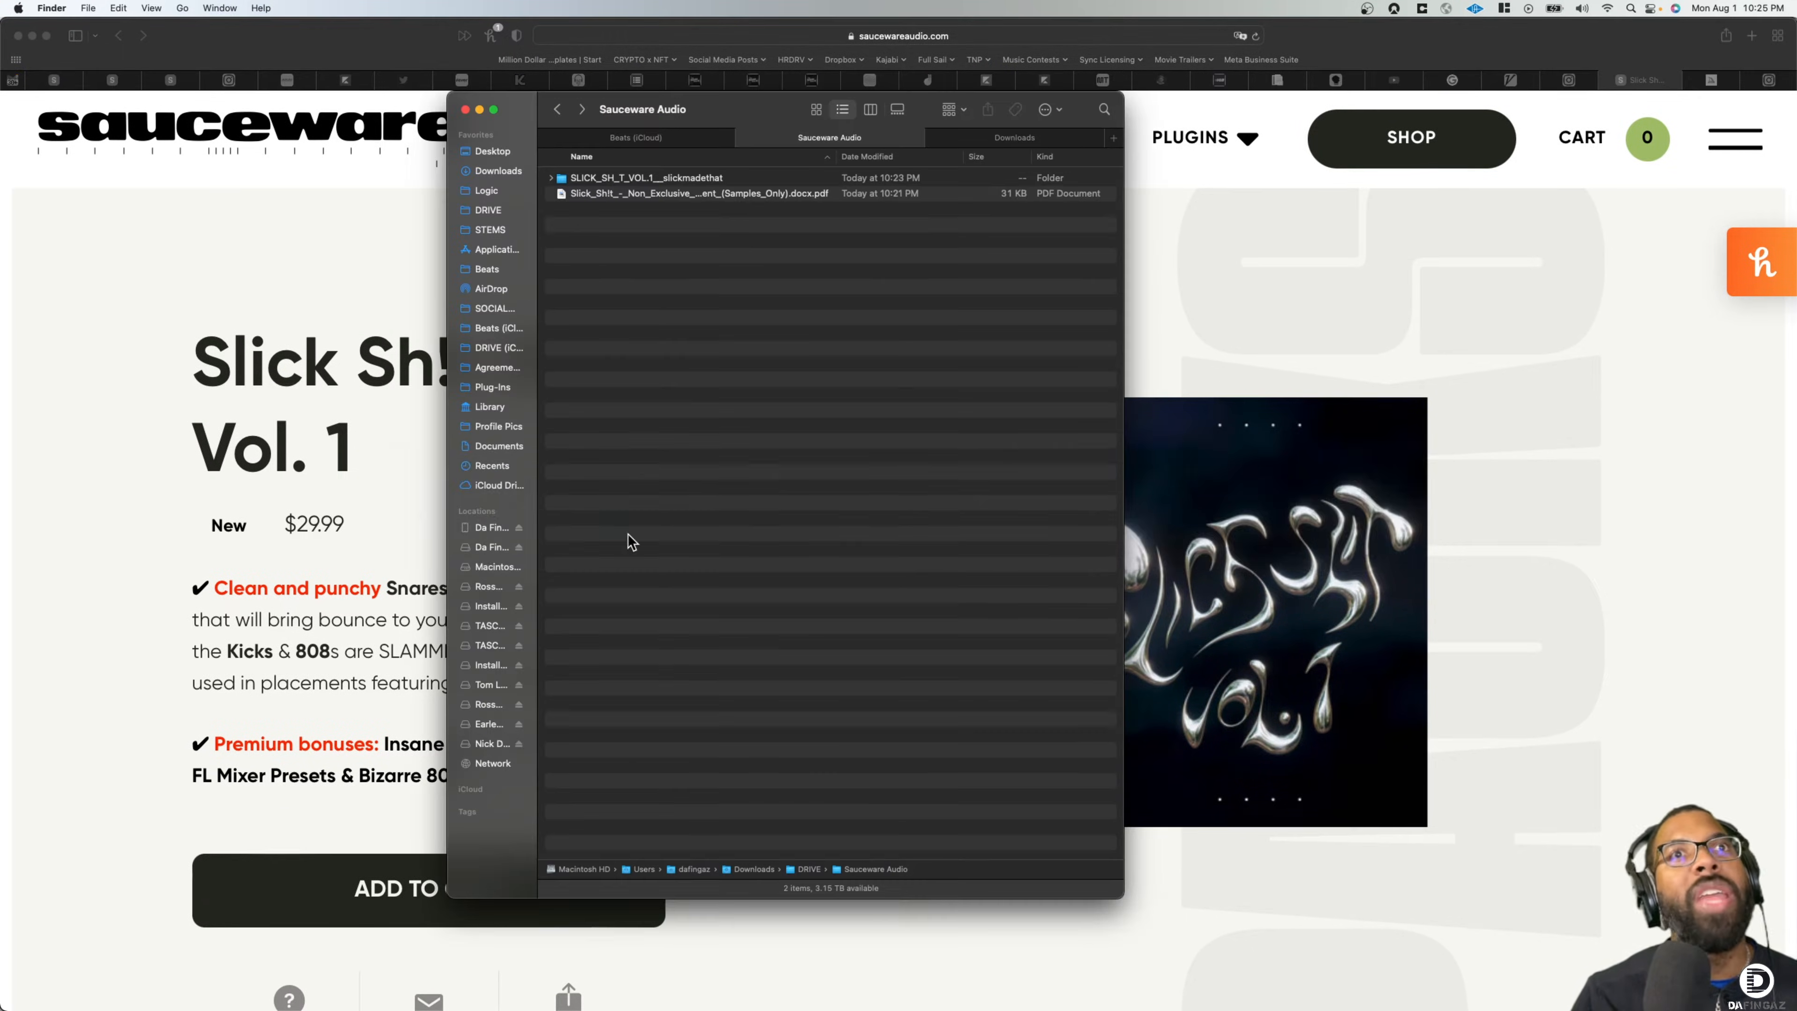
{"action": "left_click", "coordinate": [609, 177]}
{"action": "left_click", "coordinate": [627, 194]}
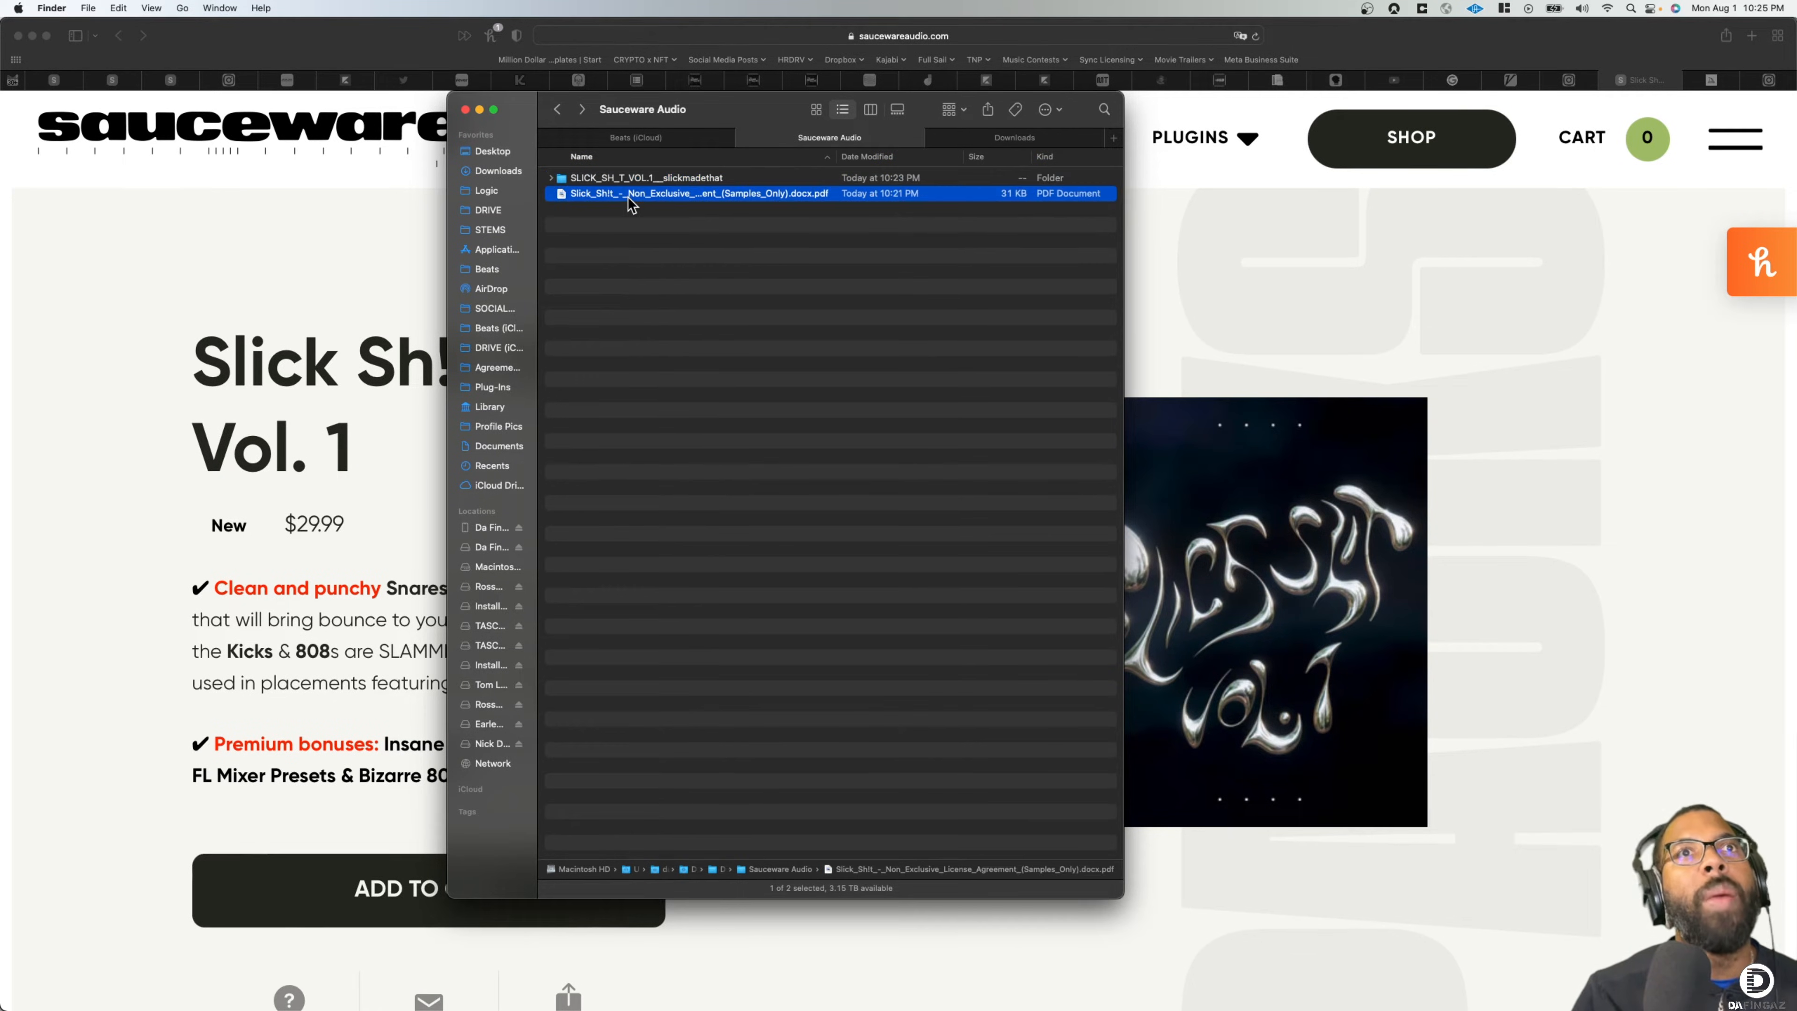
{"action": "key", "text": "Return"}
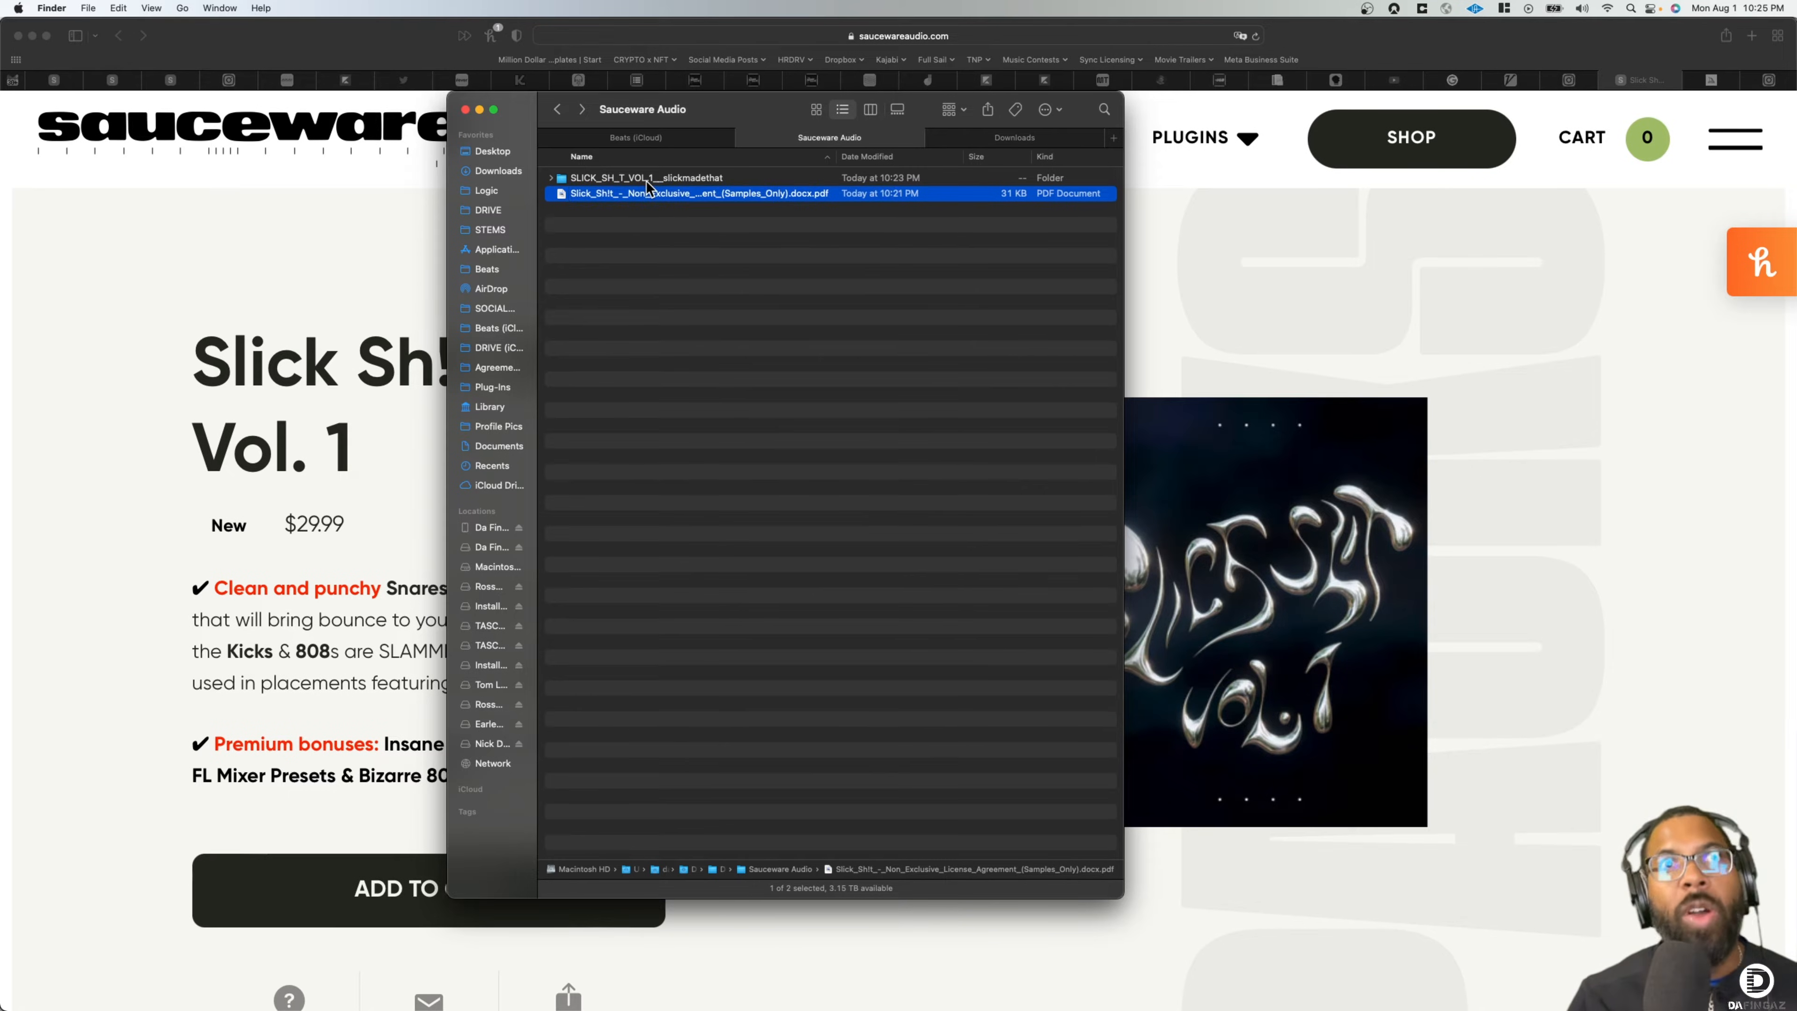
{"action": "left_click", "coordinate": [646, 180]}
{"action": "double_click", "coordinate": [646, 180]}
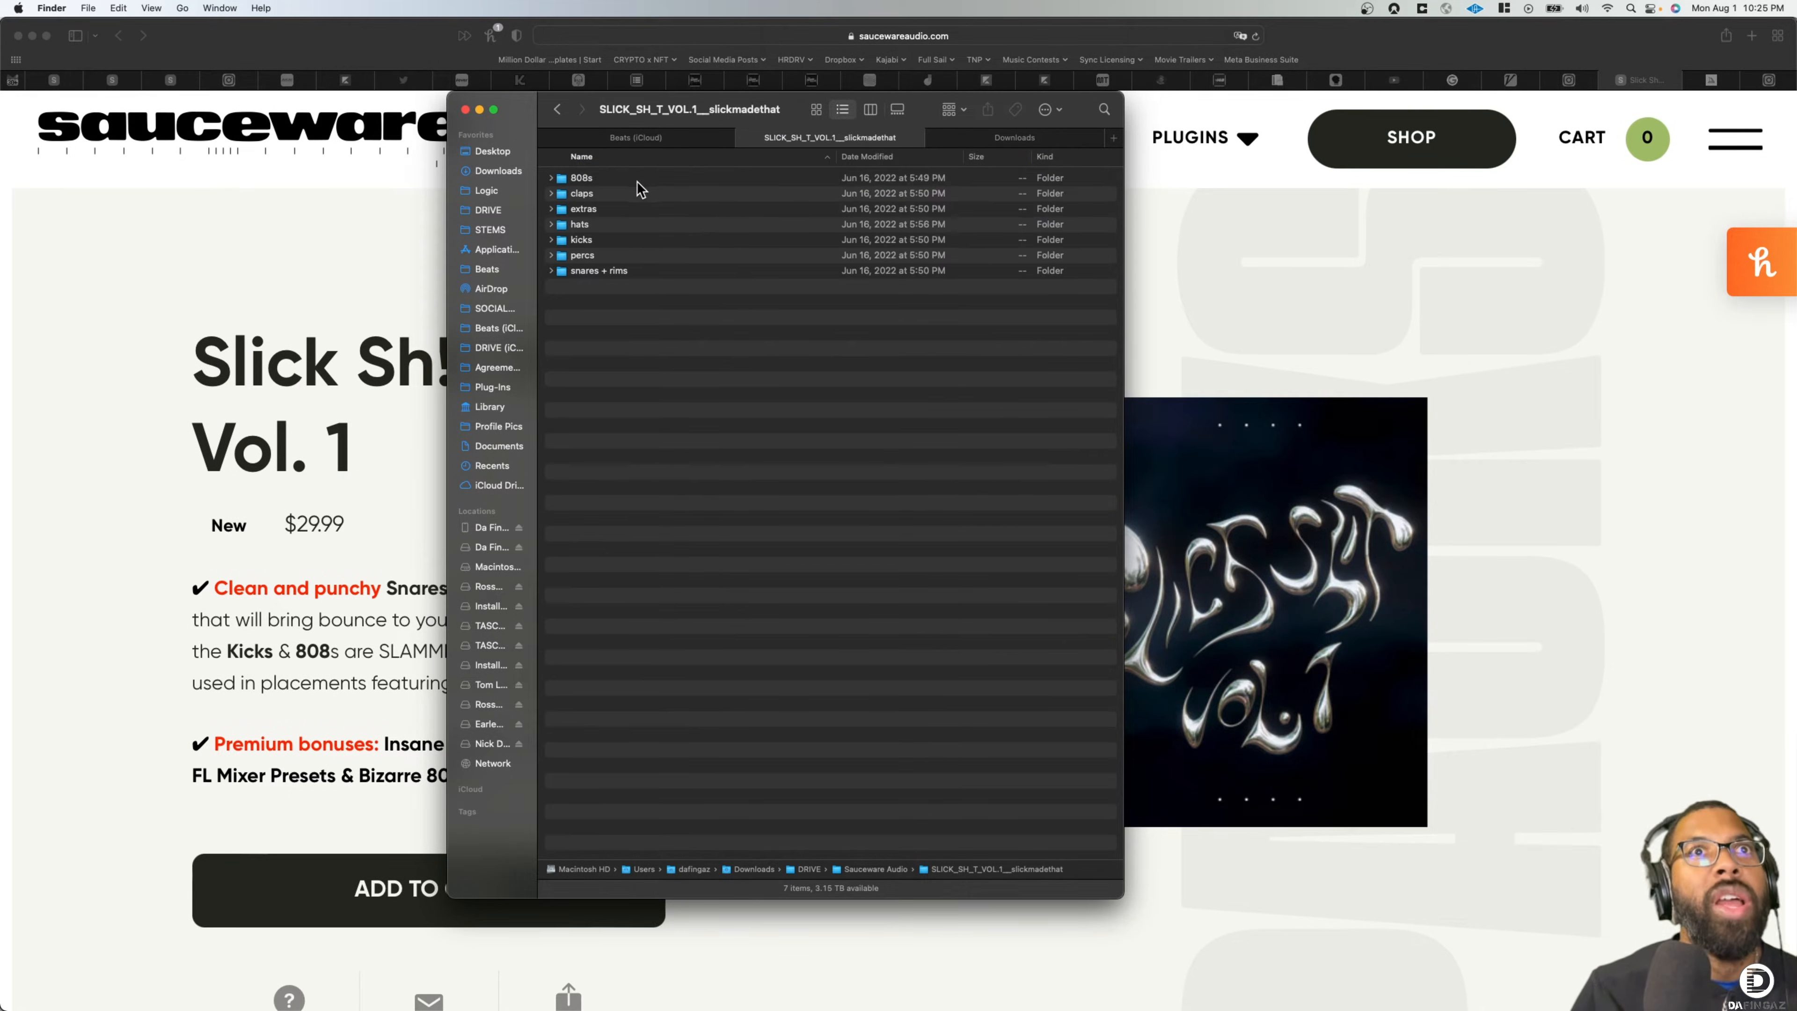
Expand the 808s folder and preview 1da's, booster juice, jb's, strippers and yosh's 808 samples
{"action": "double_click", "coordinate": [585, 178]}
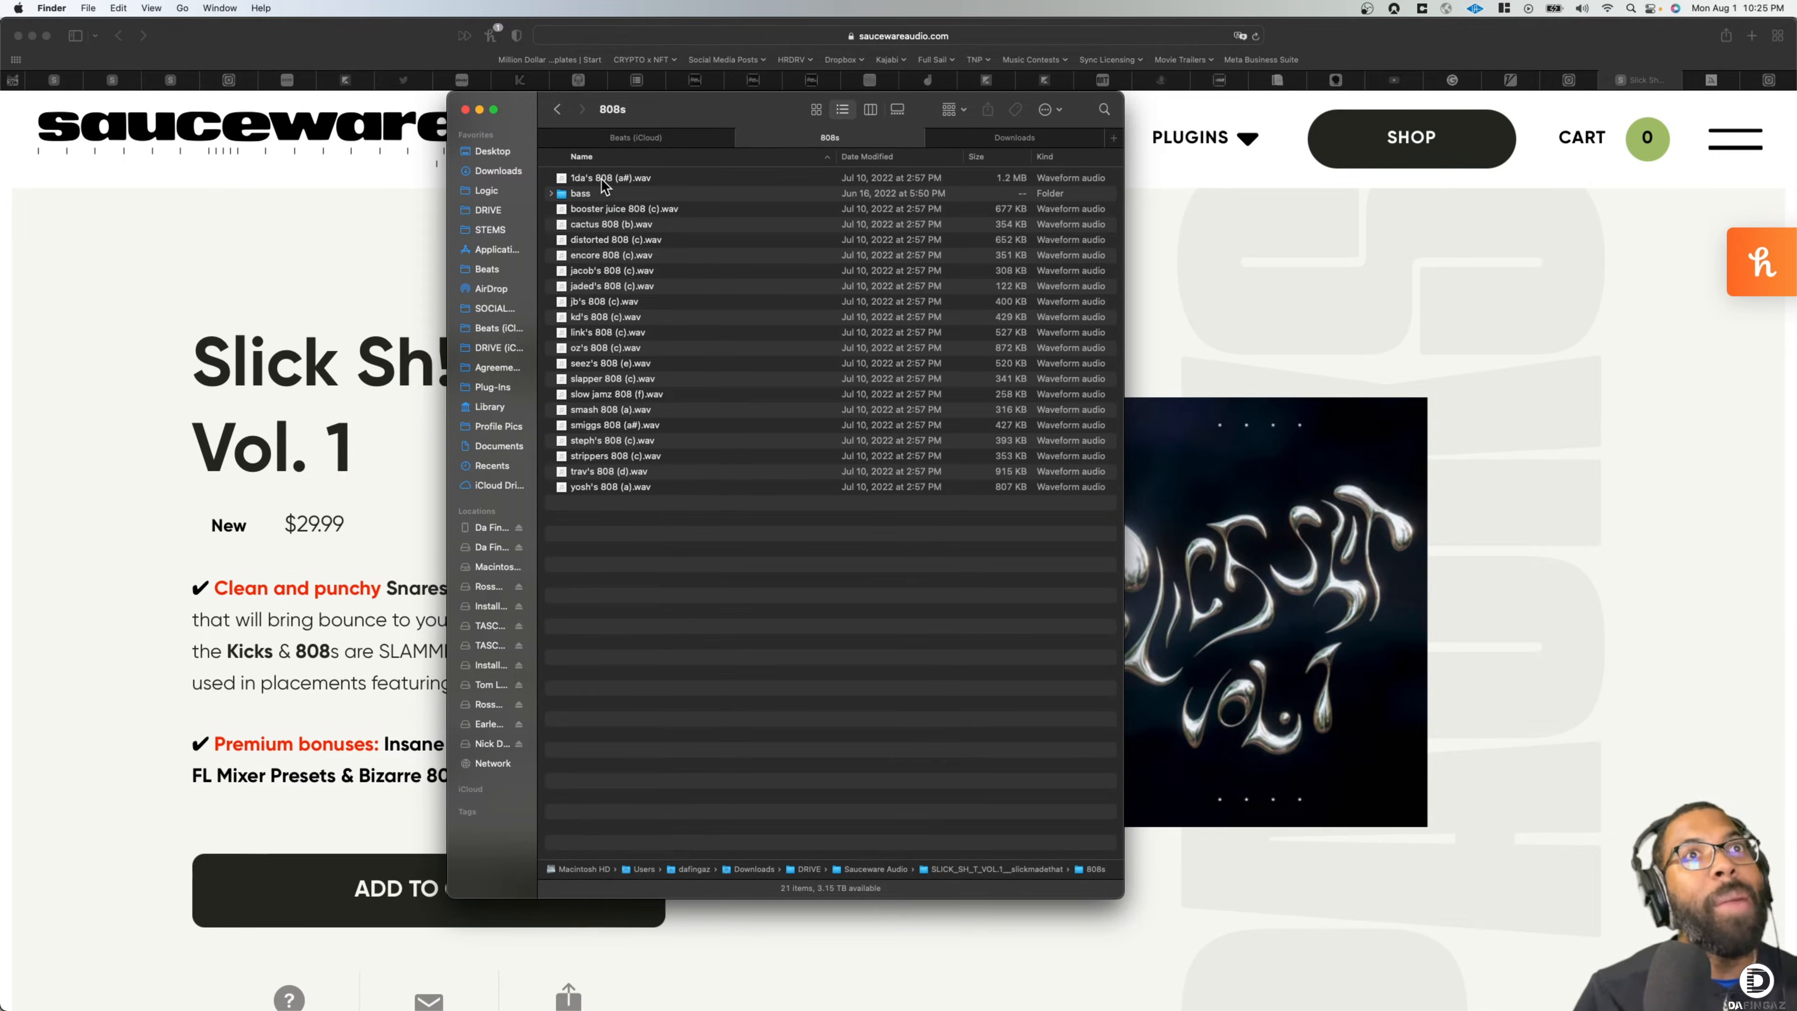
{"action": "left_click", "coordinate": [557, 109]}
{"action": "left_click", "coordinate": [551, 179]}
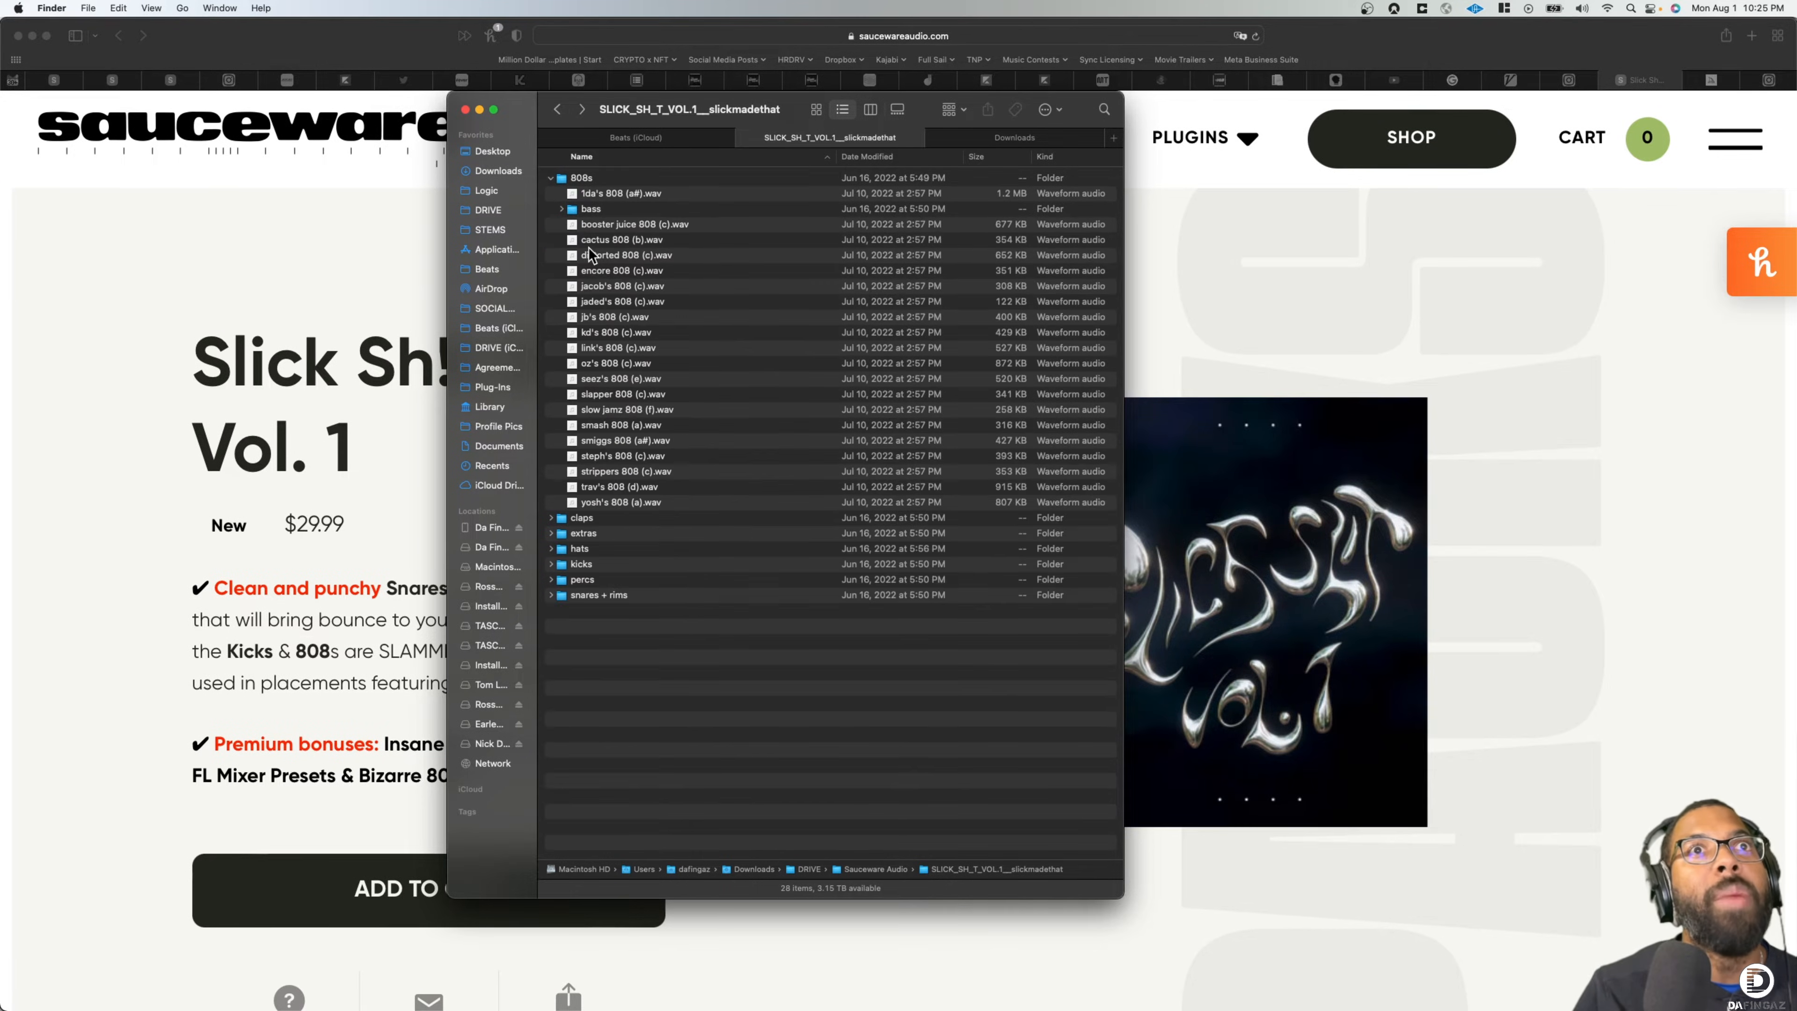
{"action": "left_click", "coordinate": [608, 193]}
{"action": "key", "text": "space"}
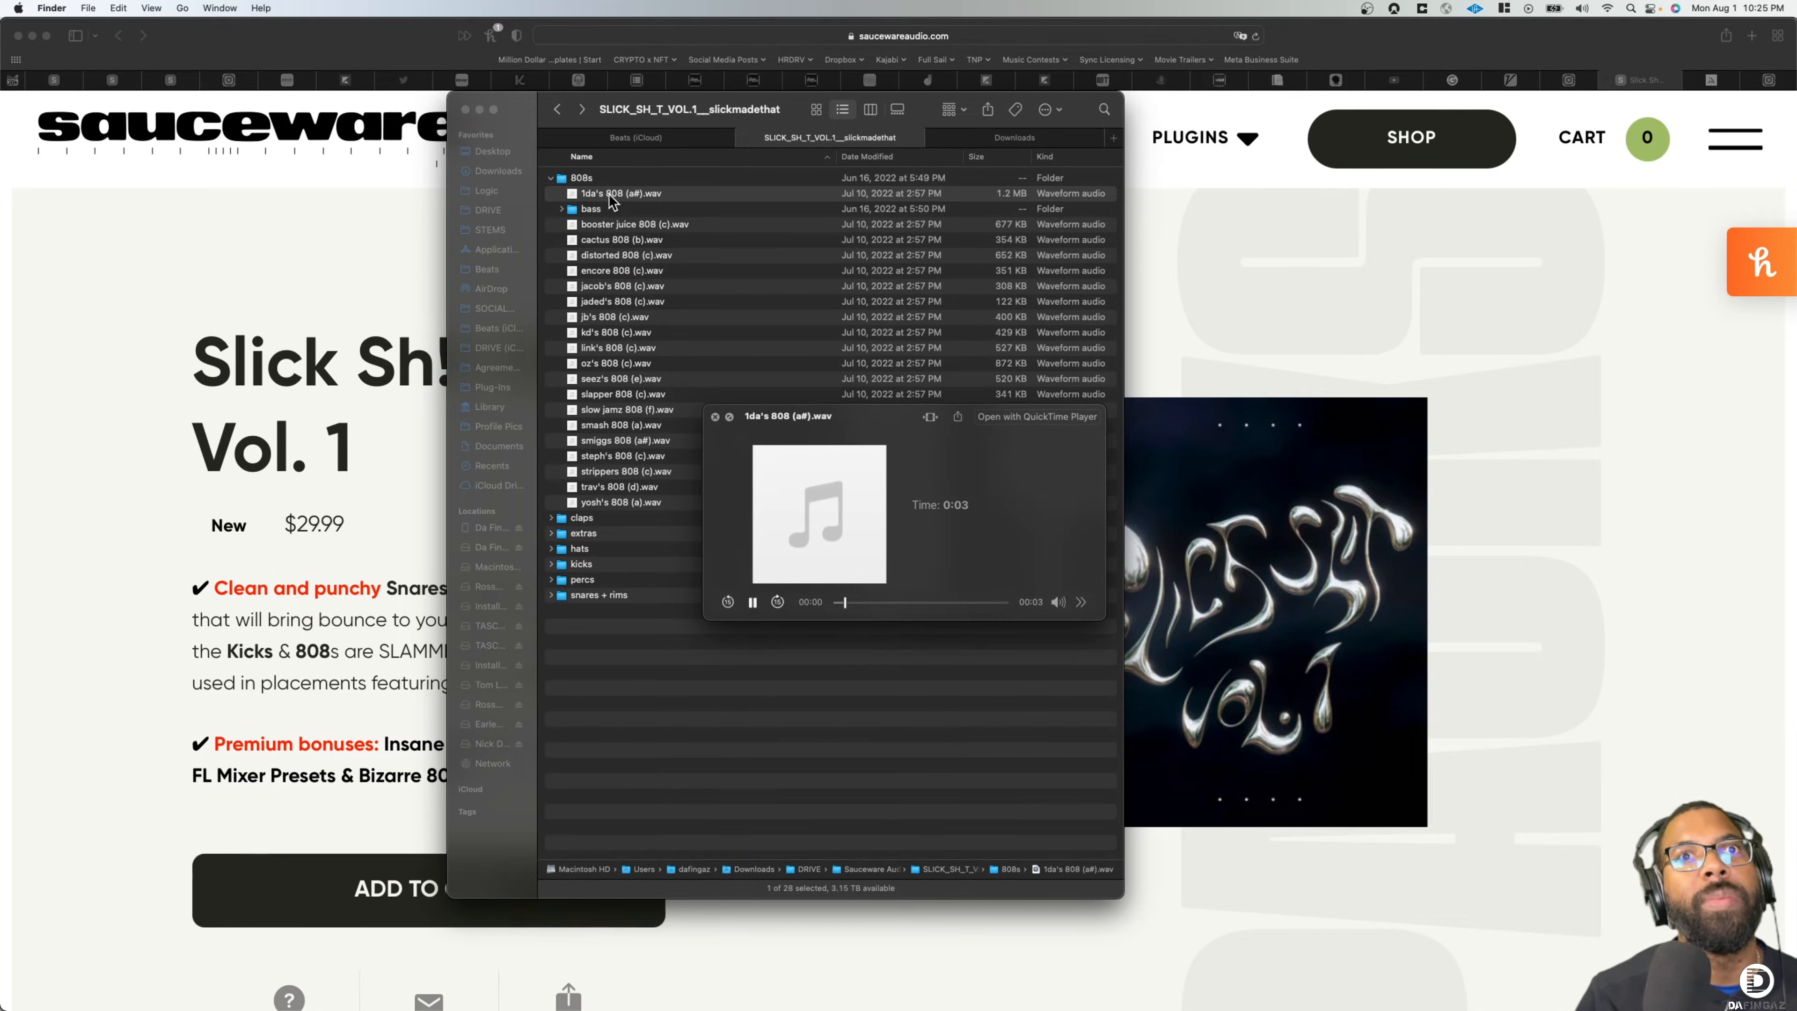
{"action": "key", "text": "Down"}
{"action": "key", "text": "Down"}
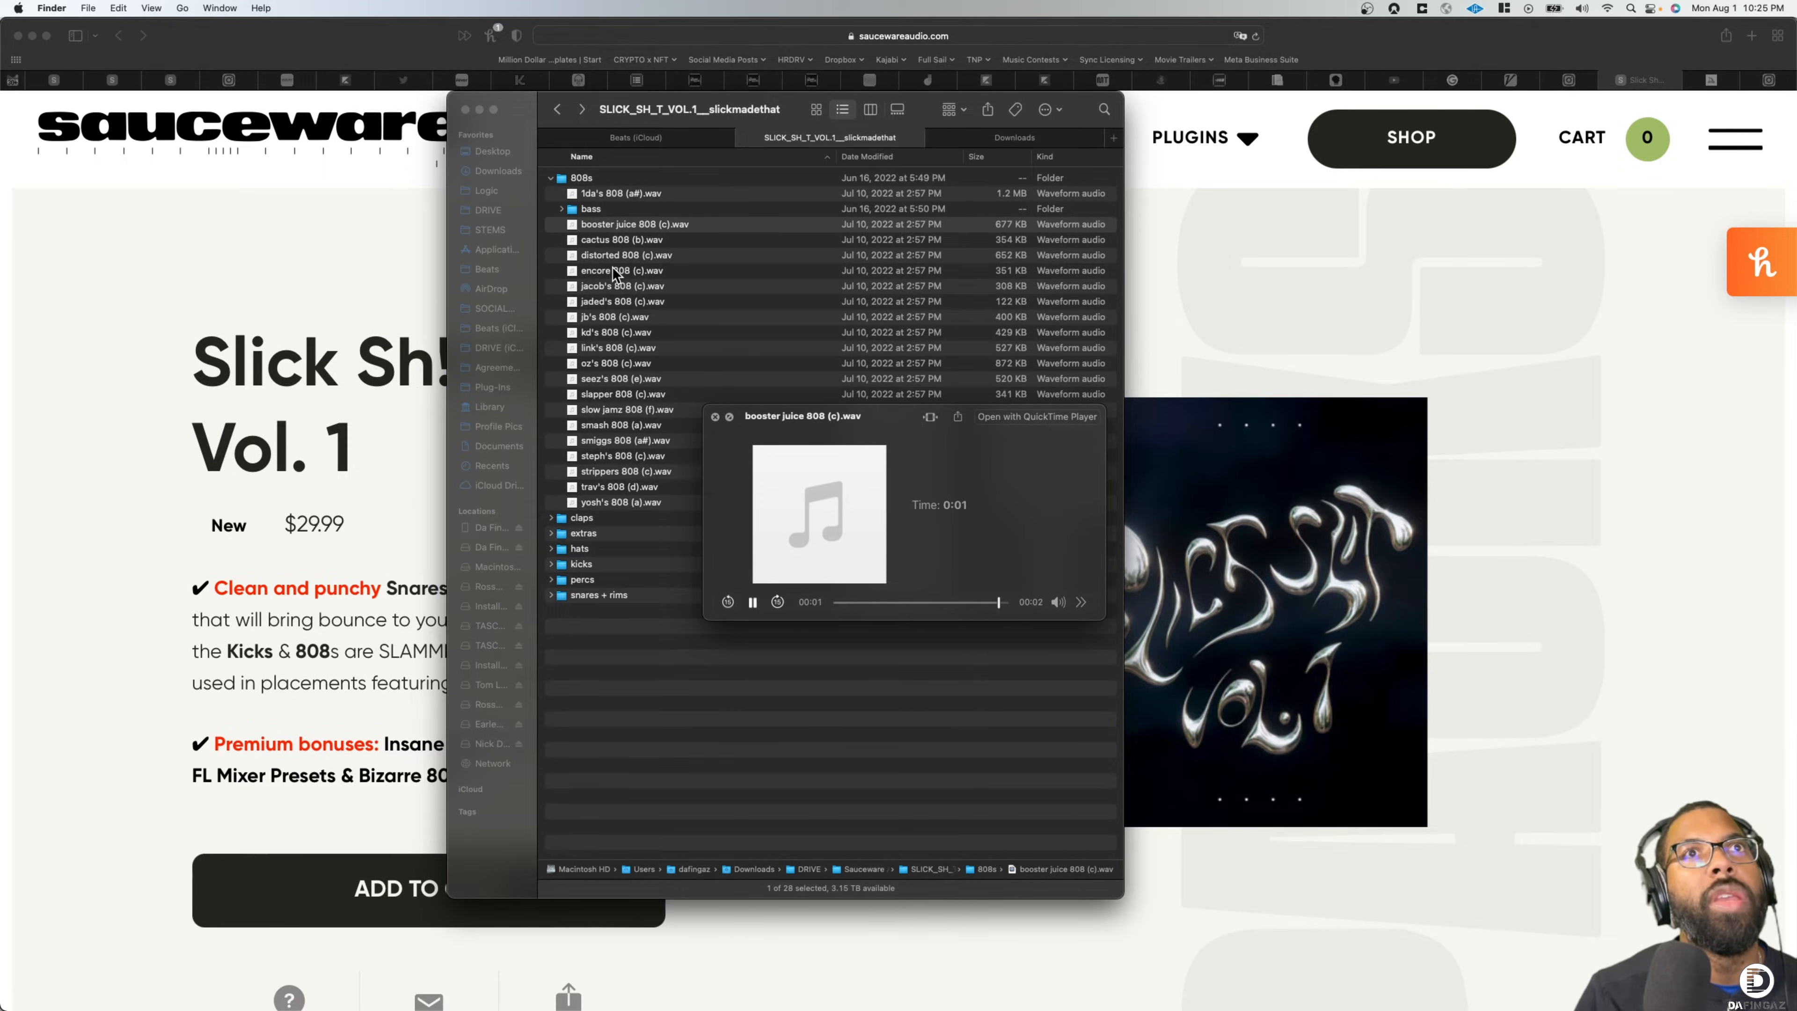
{"action": "left_click", "coordinate": [622, 317]}
{"action": "left_click", "coordinate": [608, 471]}
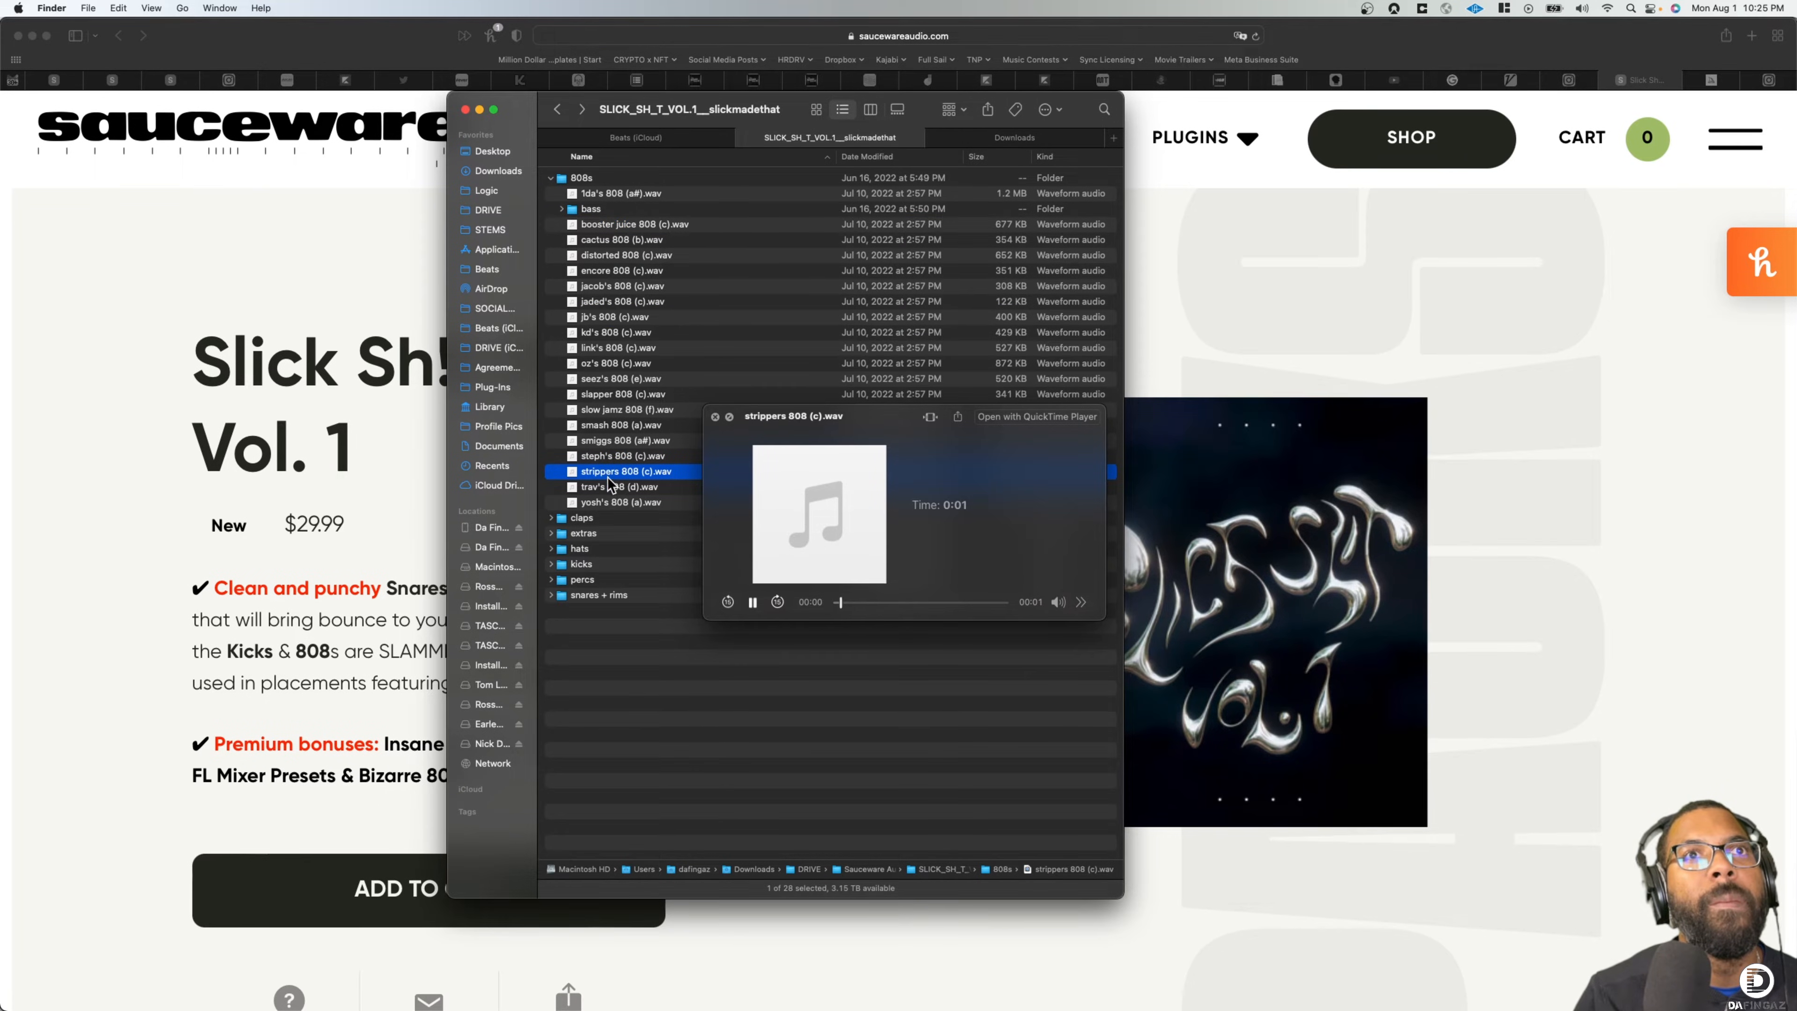
{"action": "left_click", "coordinate": [610, 502]}
Audition cactus bass and slick's sub 2 in the bass subfolder, and collapse the 808s folder
{"action": "left_click", "coordinate": [561, 208]}
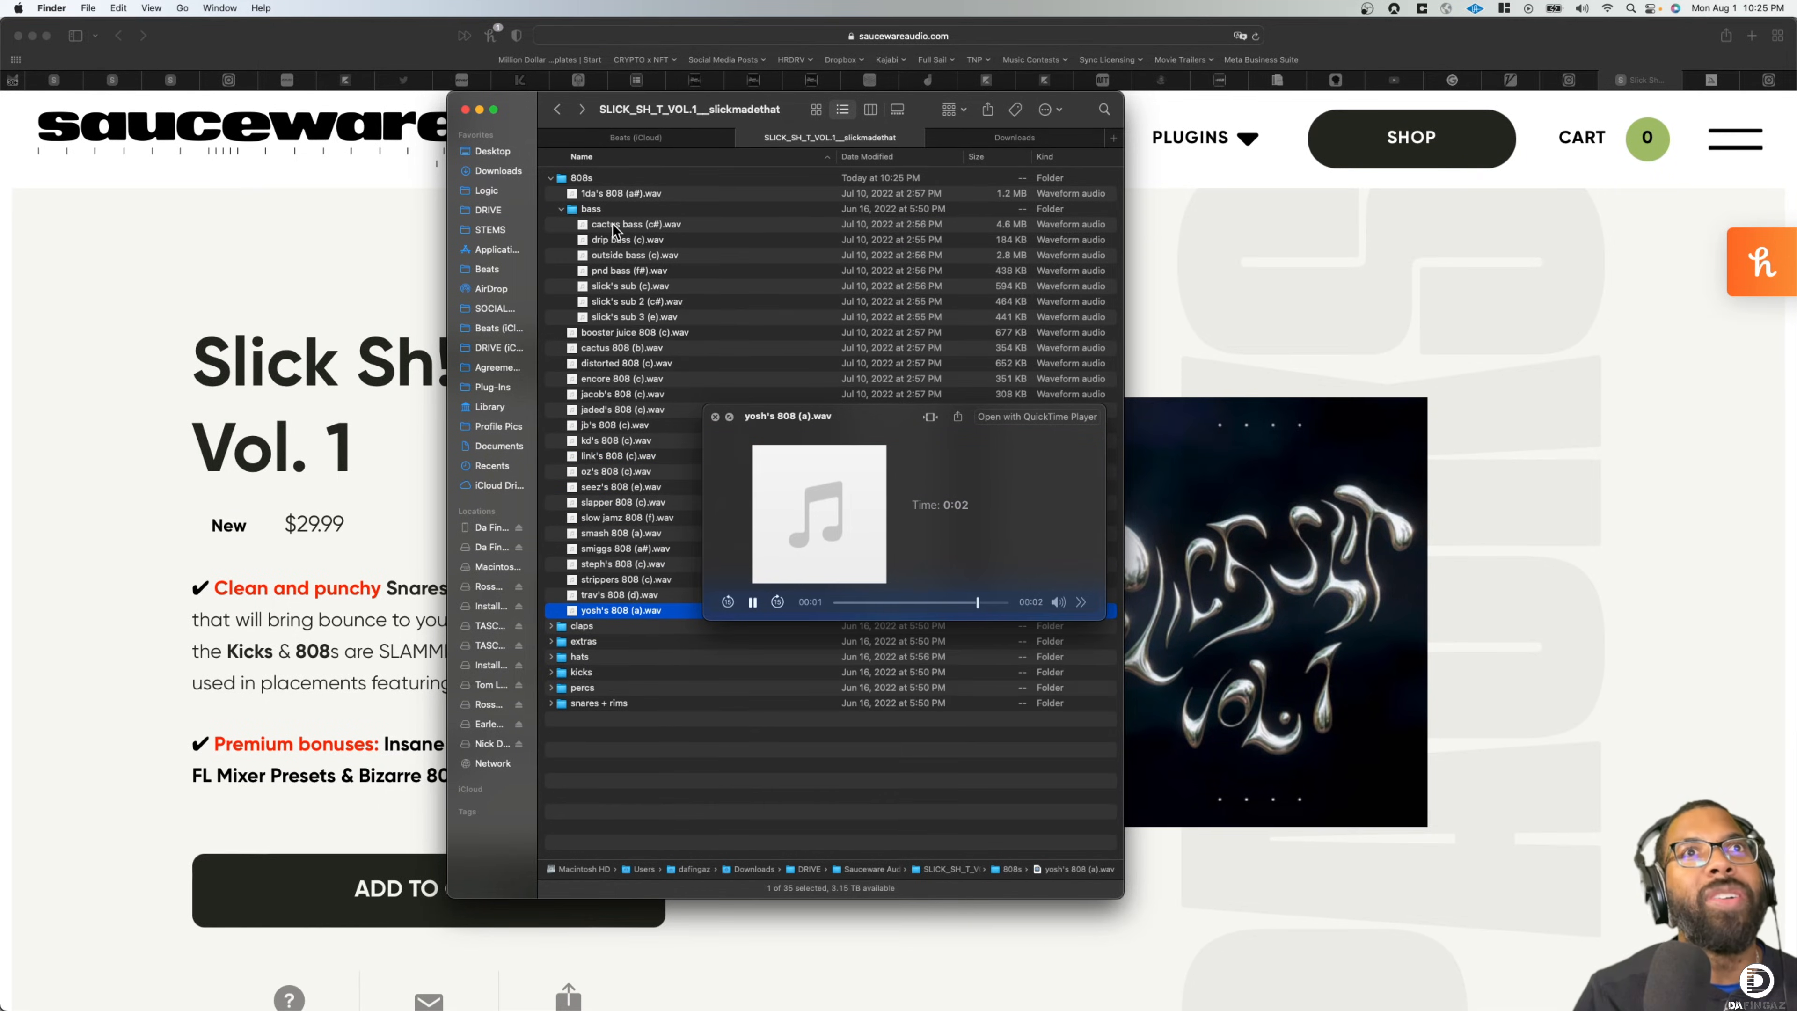
{"action": "left_click", "coordinate": [612, 223]}
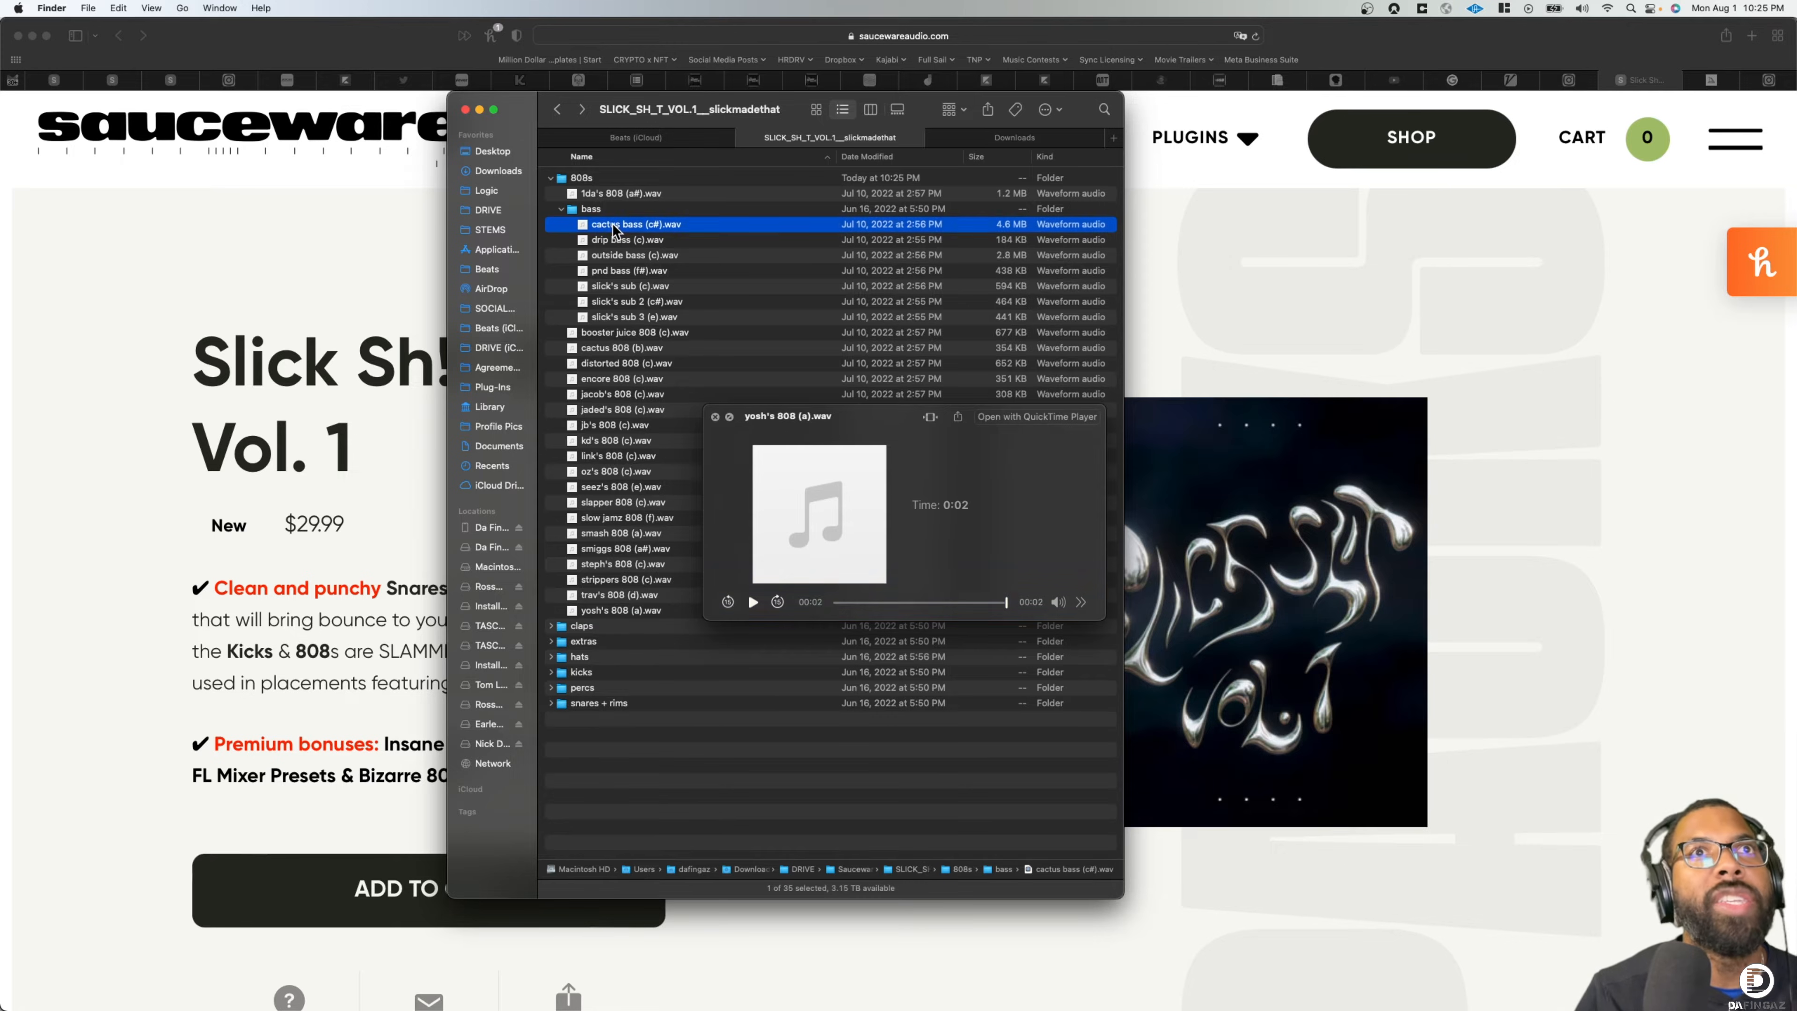
{"action": "left_click", "coordinate": [607, 300]}
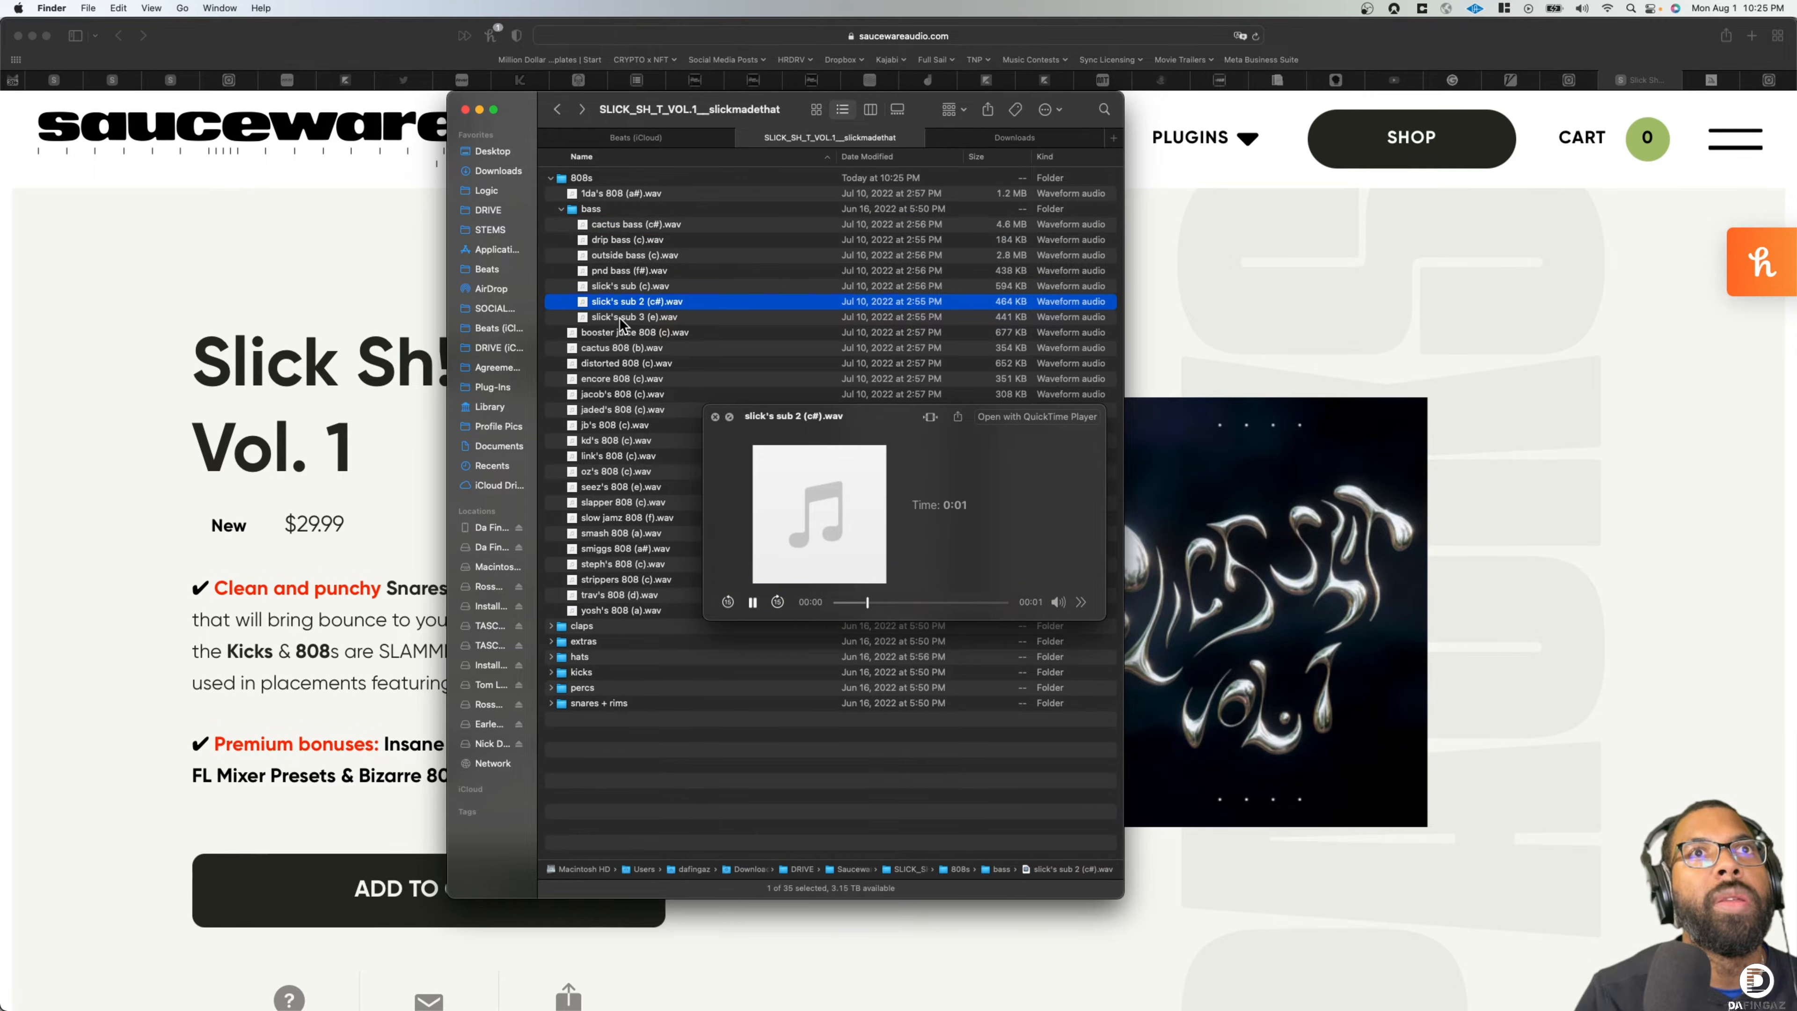
{"action": "left_click", "coordinate": [561, 207]}
{"action": "left_click", "coordinate": [550, 178]}
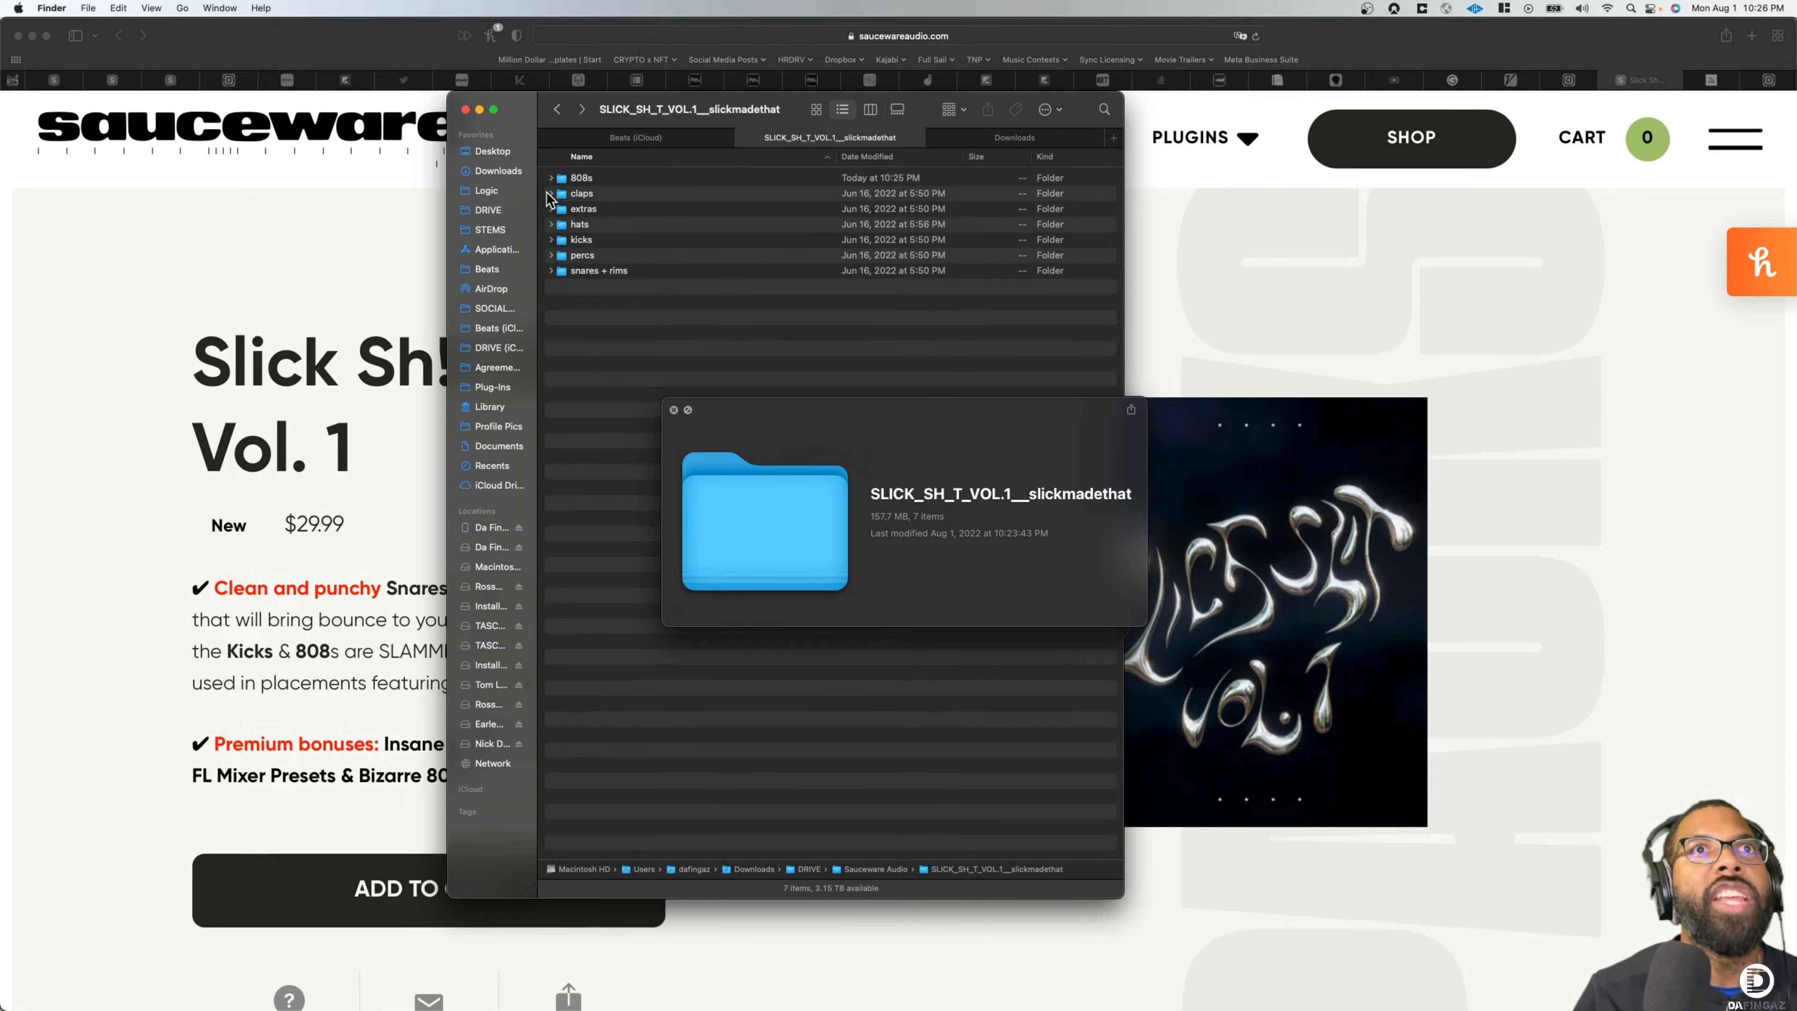
Expand the claps folder and preview the deja vu, prada me and west coast claps
{"action": "left_click", "coordinate": [548, 192]}
{"action": "left_click", "coordinate": [607, 224]}
{"action": "left_click", "coordinate": [619, 332]}
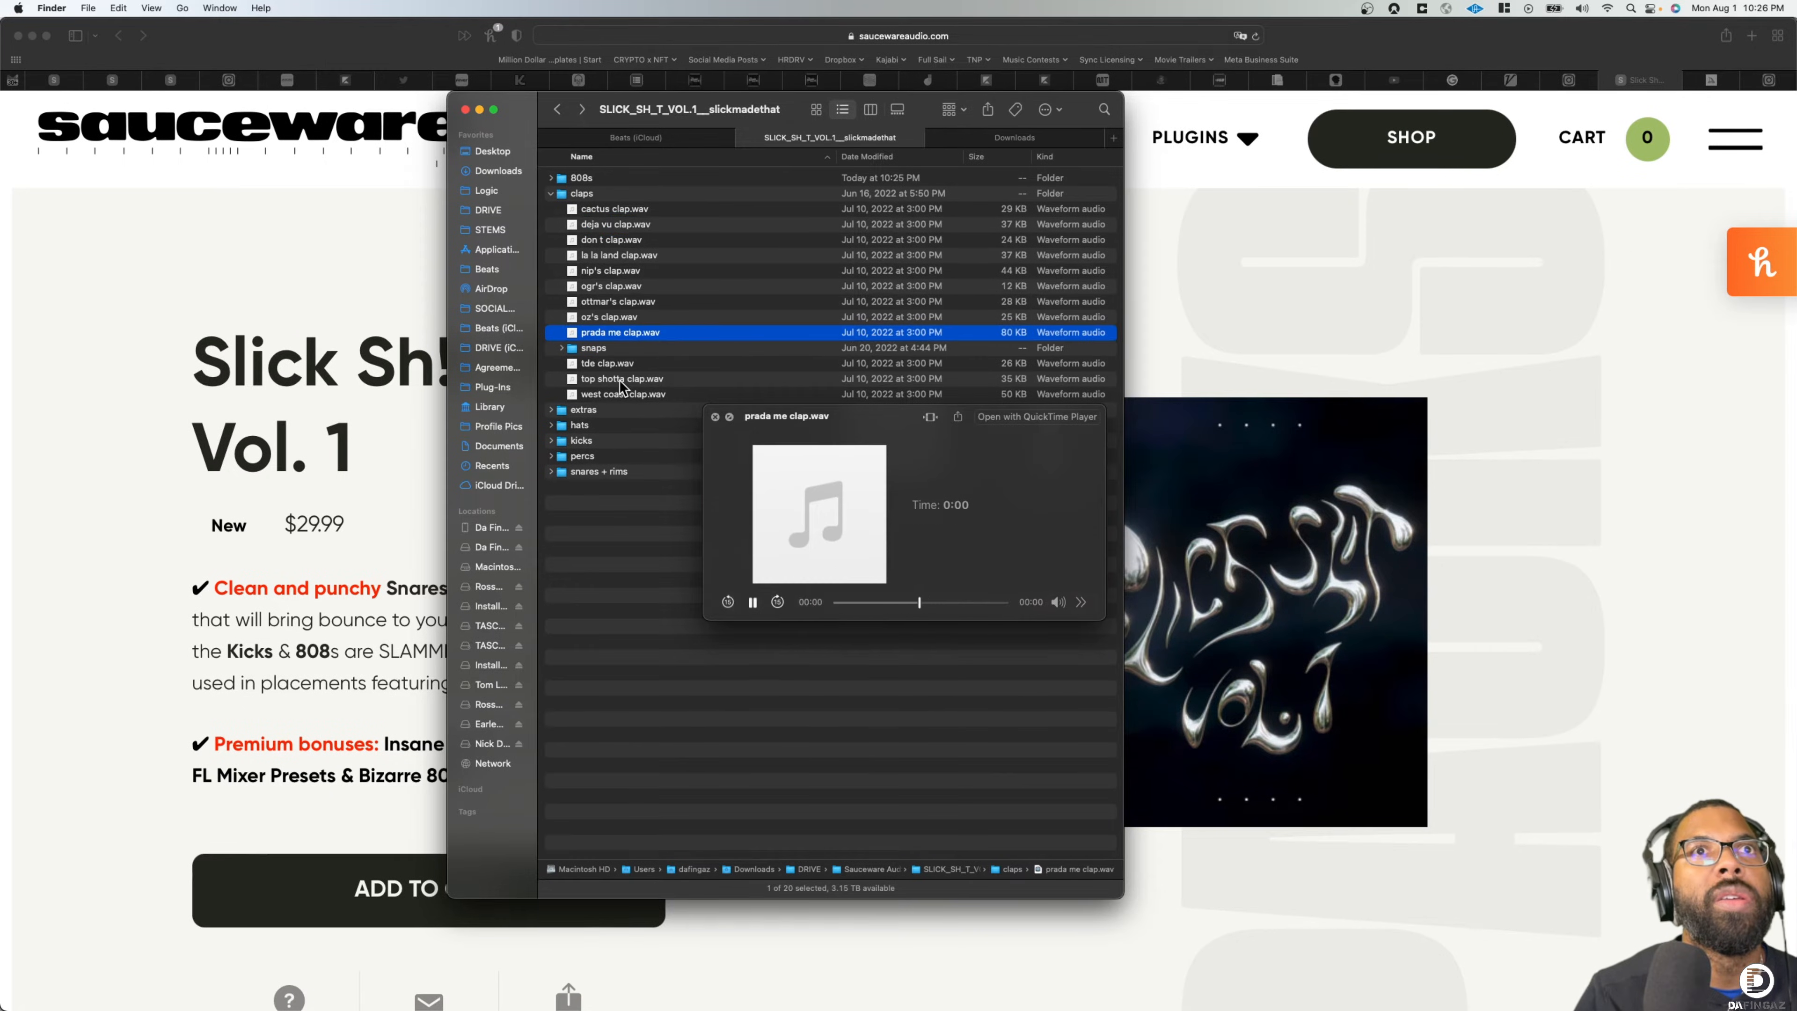
{"action": "left_click", "coordinate": [620, 393]}
Preview byrd's snap and red feather snap in the snaps subfolder, and collapse the claps folder
{"action": "left_click", "coordinate": [570, 349]}
{"action": "left_click", "coordinate": [563, 349]}
{"action": "left_click", "coordinate": [626, 361]}
{"action": "left_click", "coordinate": [617, 422]}
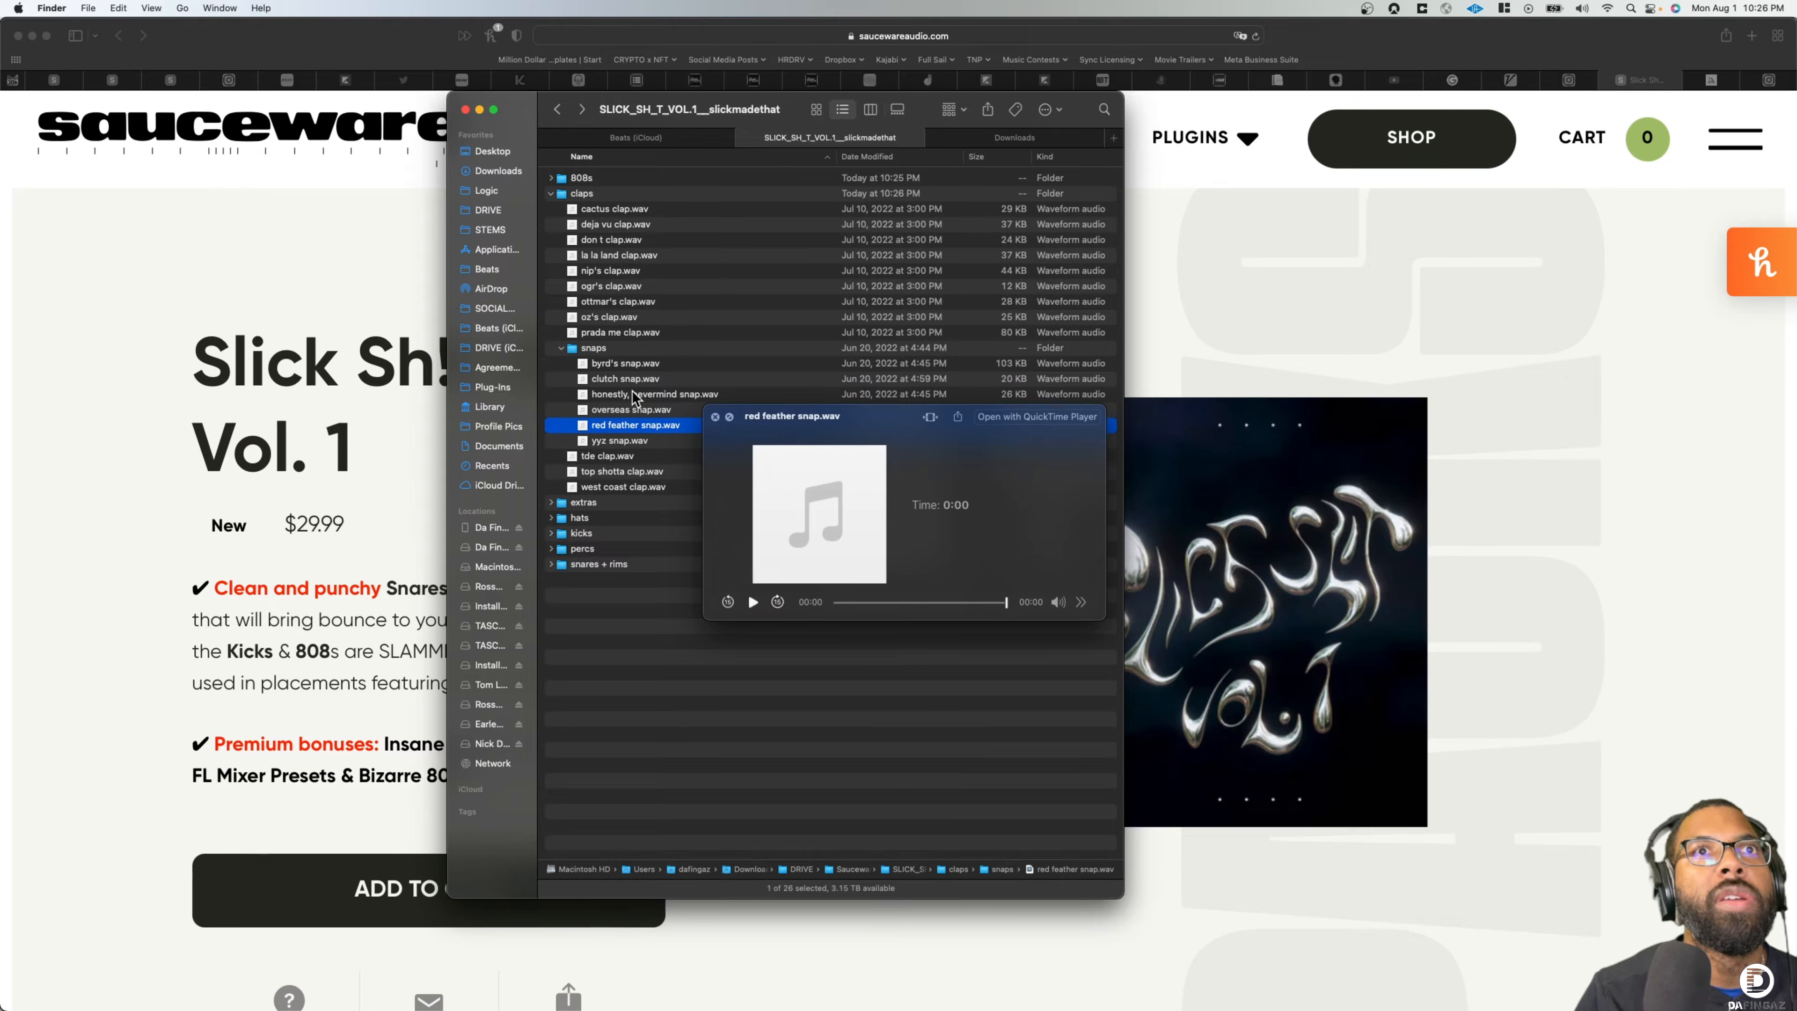
{"action": "left_click", "coordinate": [551, 193]}
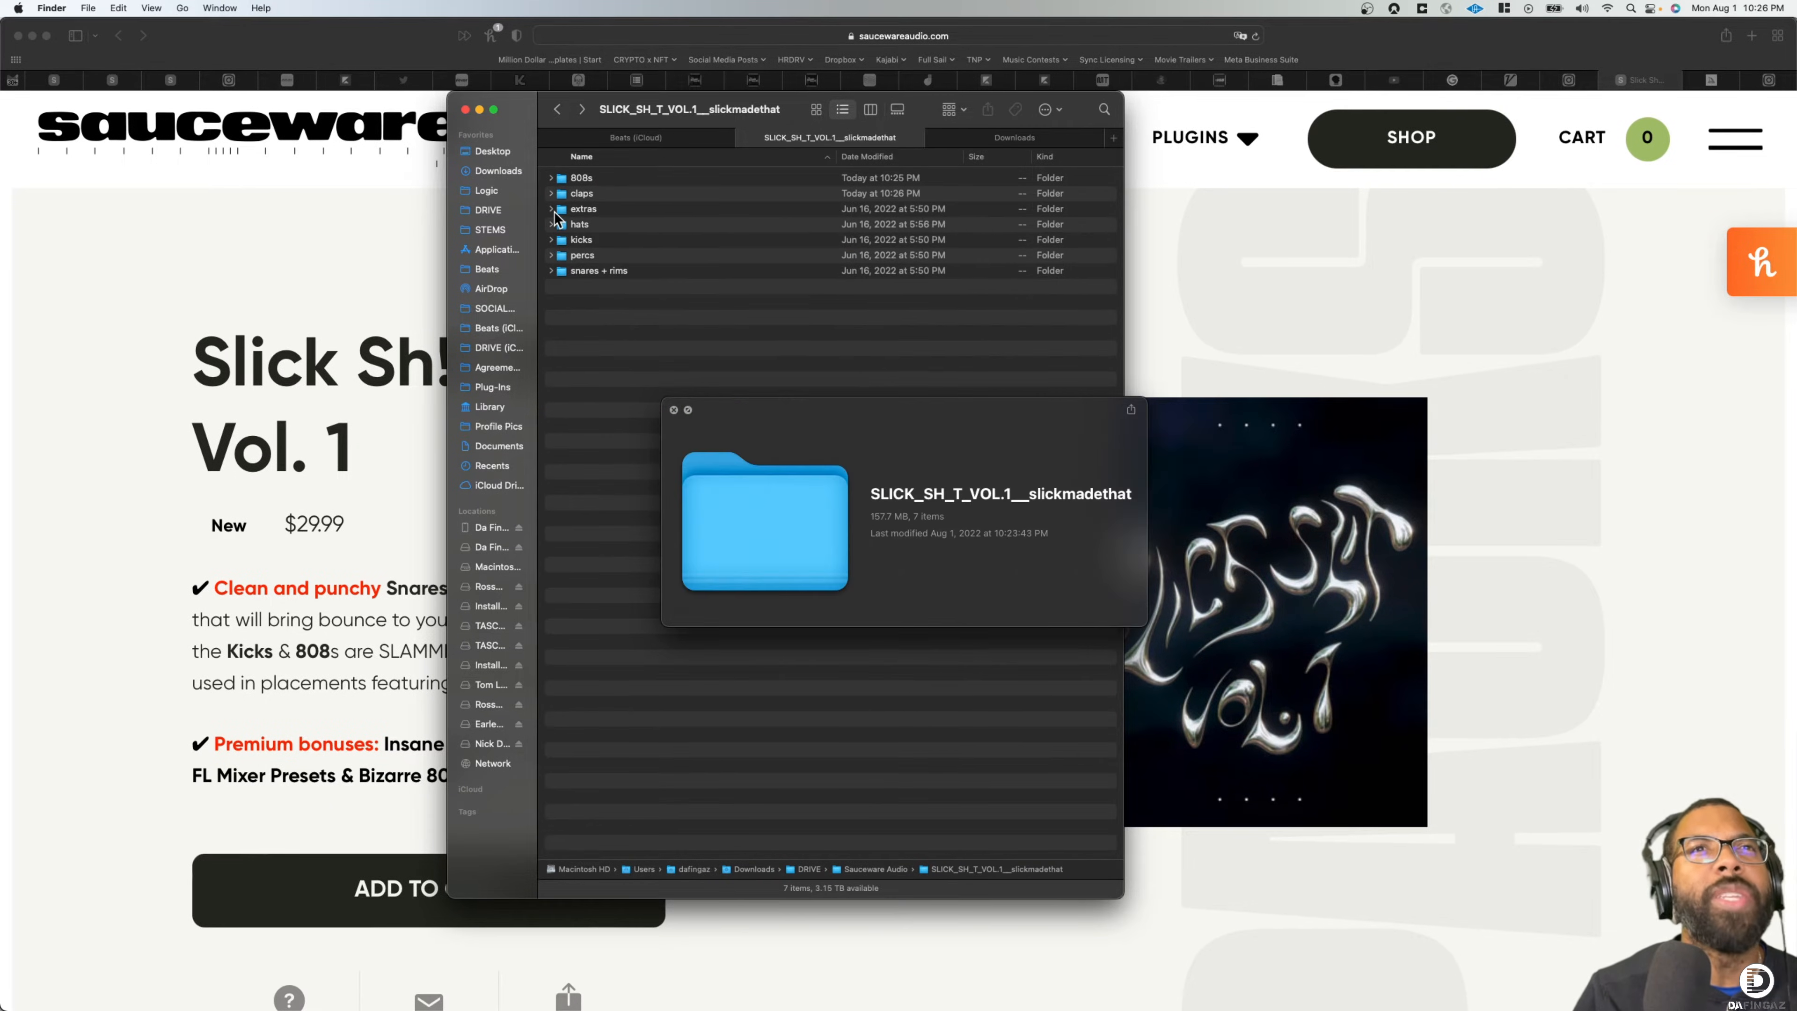
Audition the cups, trunk rattler, pocket change and short change samples in the extras folder's bonus 808s, and collapse that subfolder
{"action": "left_click", "coordinate": [551, 209]}
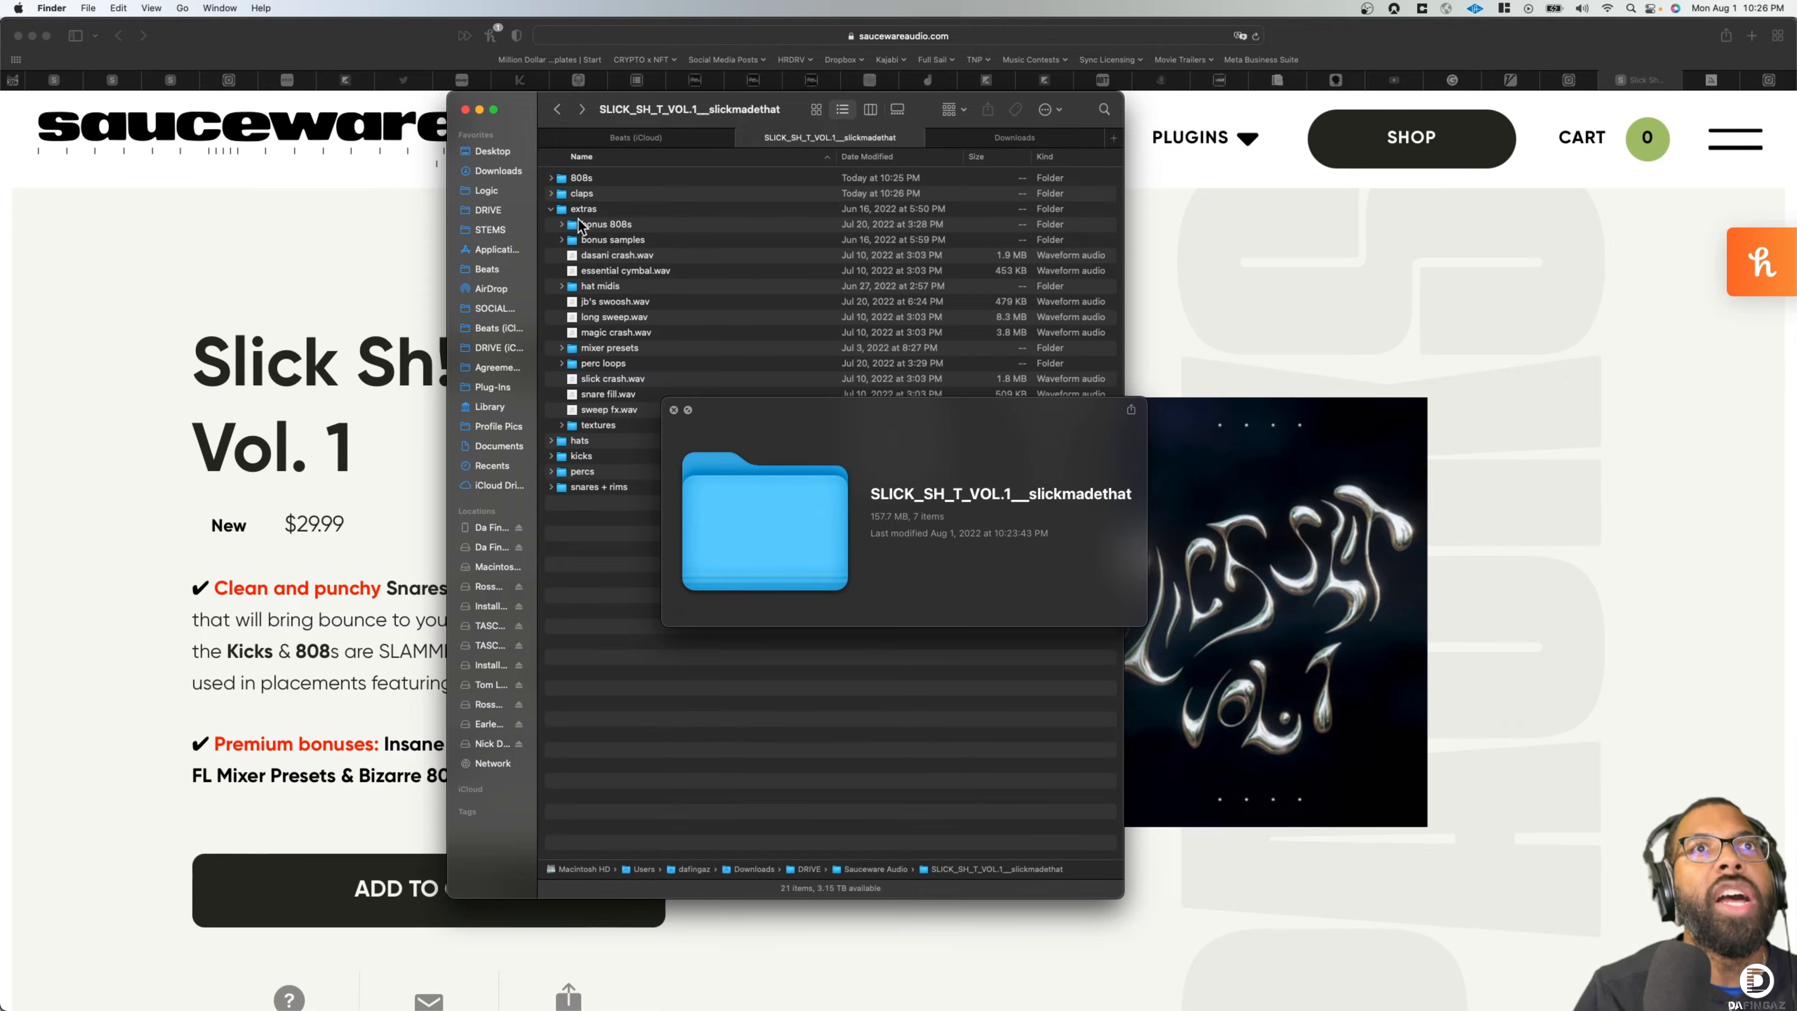
{"action": "left_click", "coordinate": [562, 224]}
{"action": "left_click", "coordinate": [626, 271]}
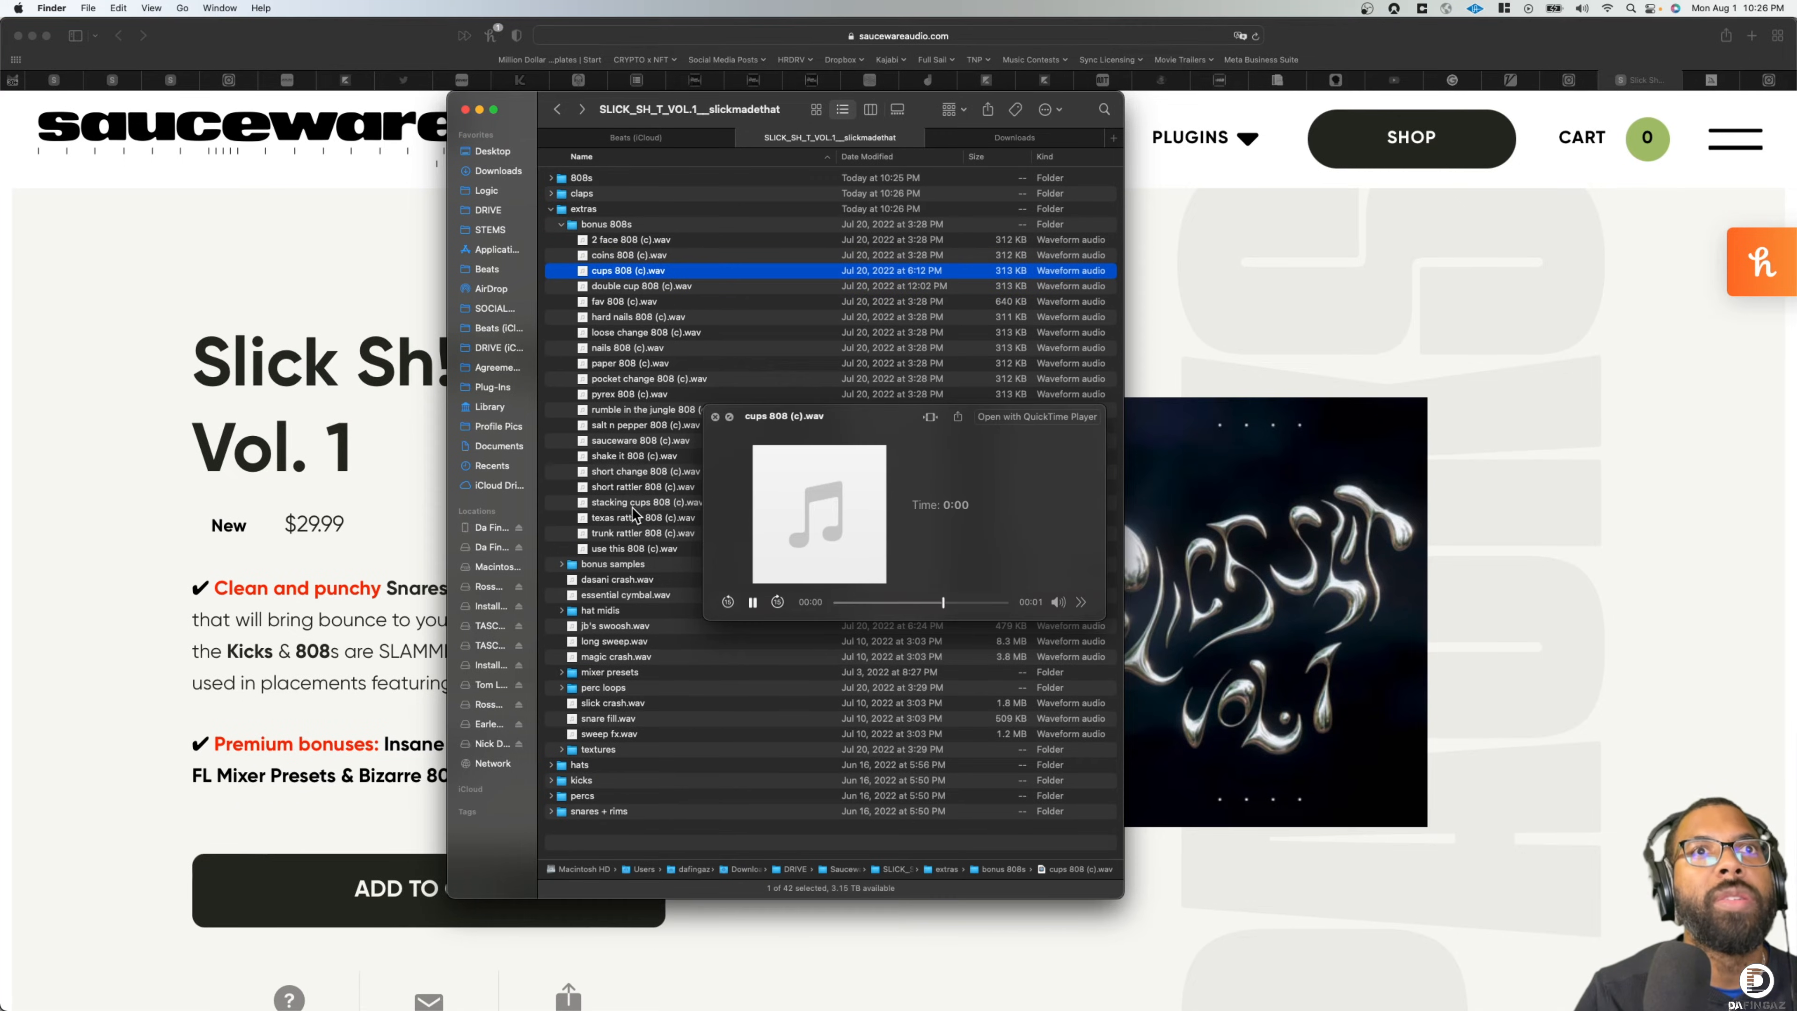
{"action": "left_click", "coordinate": [634, 535]}
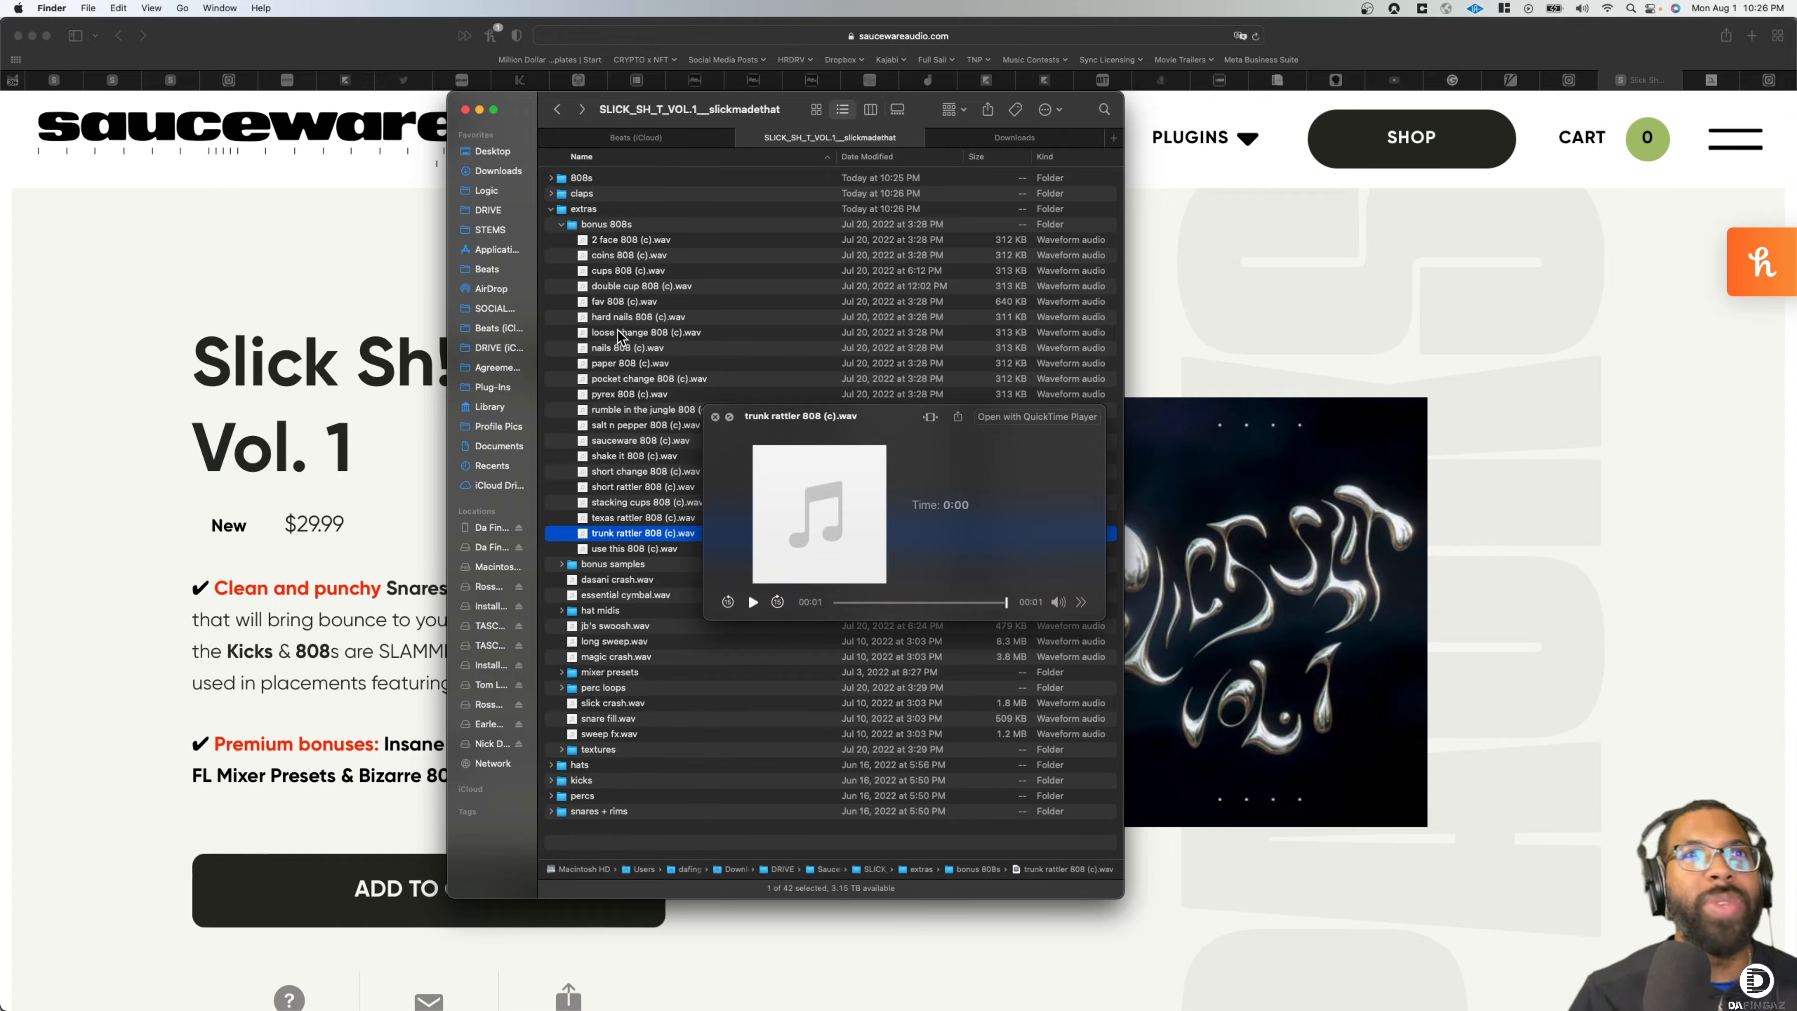
{"action": "left_click", "coordinate": [635, 378]}
{"action": "left_click", "coordinate": [622, 468]}
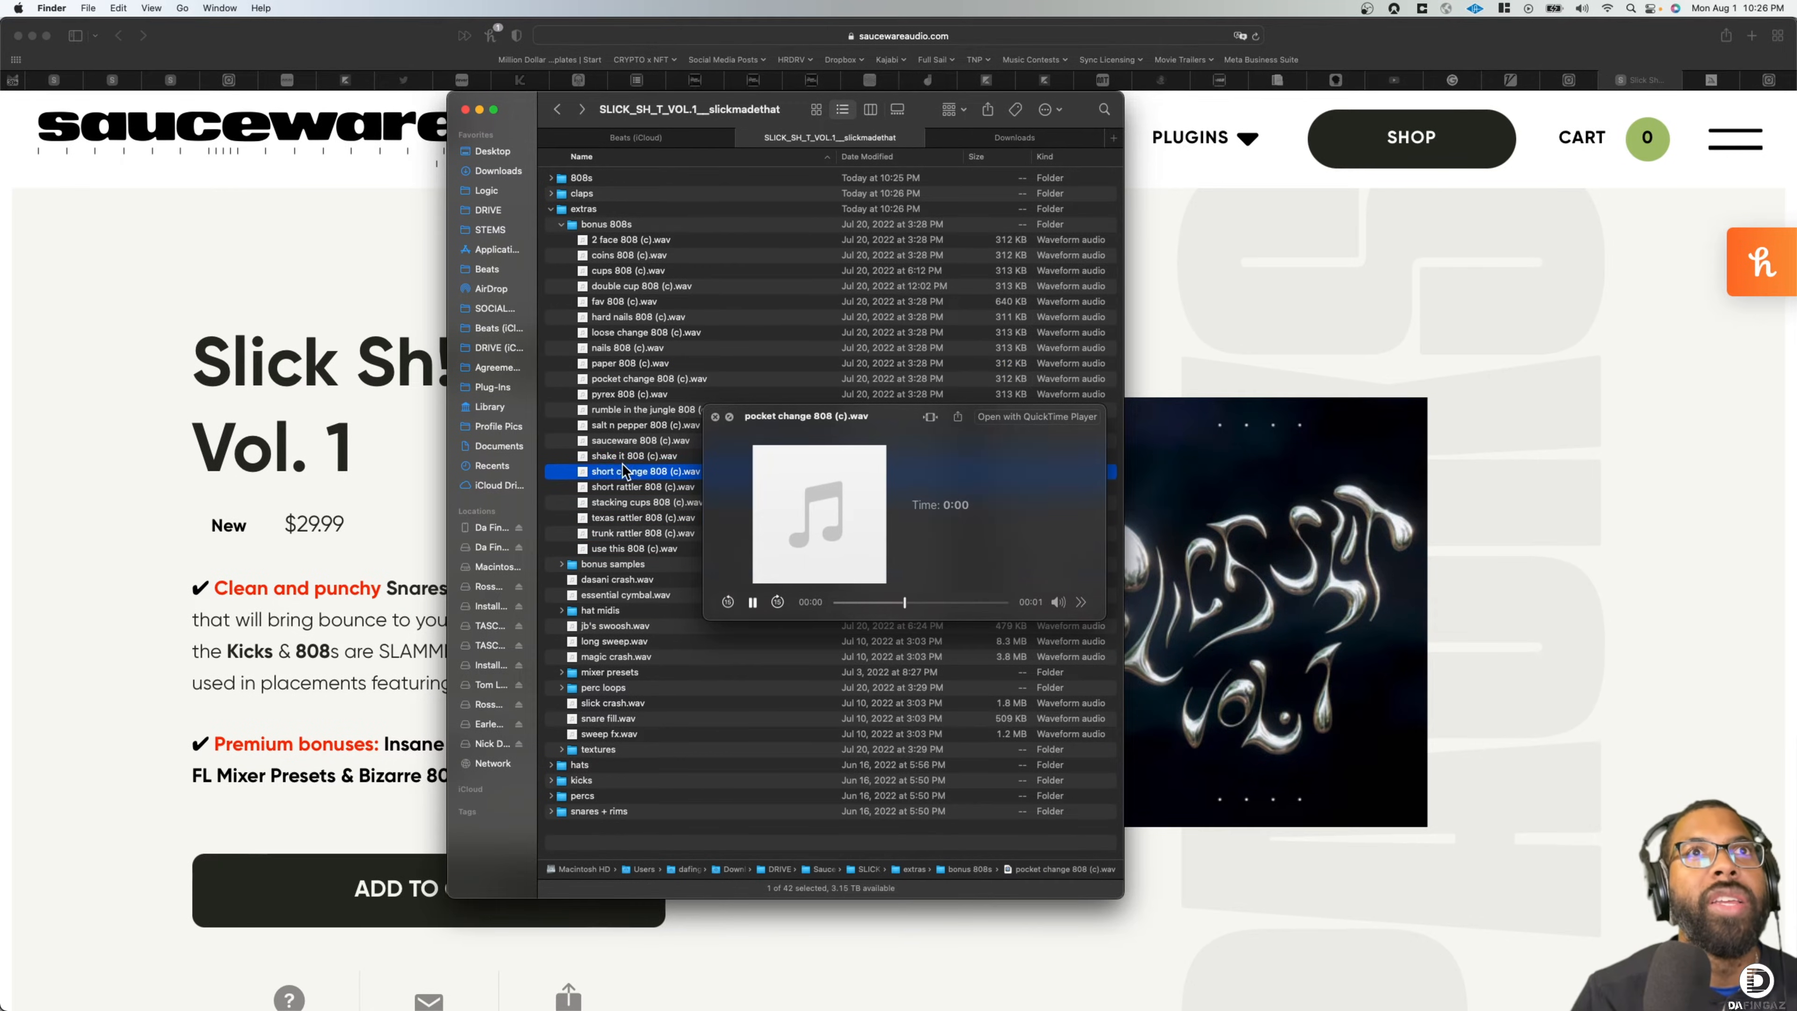
{"action": "left_click", "coordinate": [571, 224]}
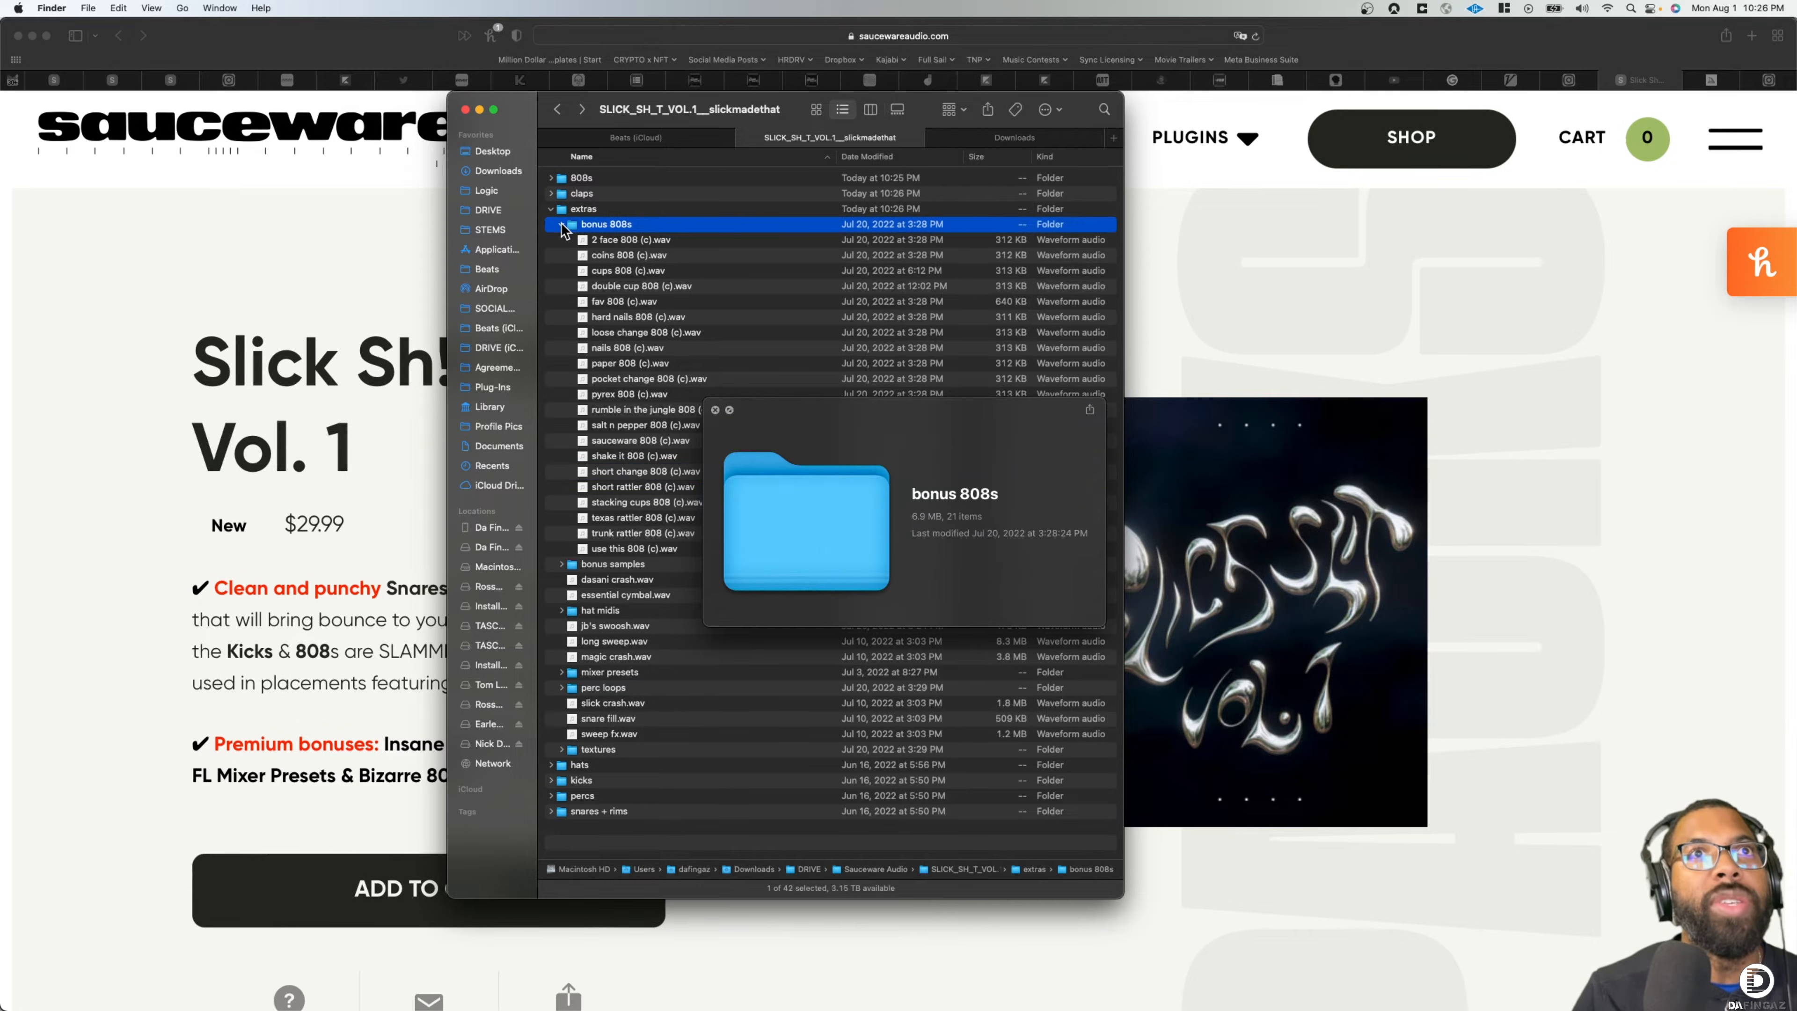
{"action": "left_click", "coordinate": [561, 223]}
Preview the detox, twister and baguettes loops in the bonus samples subfolder, and collapse it
{"action": "left_click", "coordinate": [562, 240]}
{"action": "left_click", "coordinate": [616, 302]}
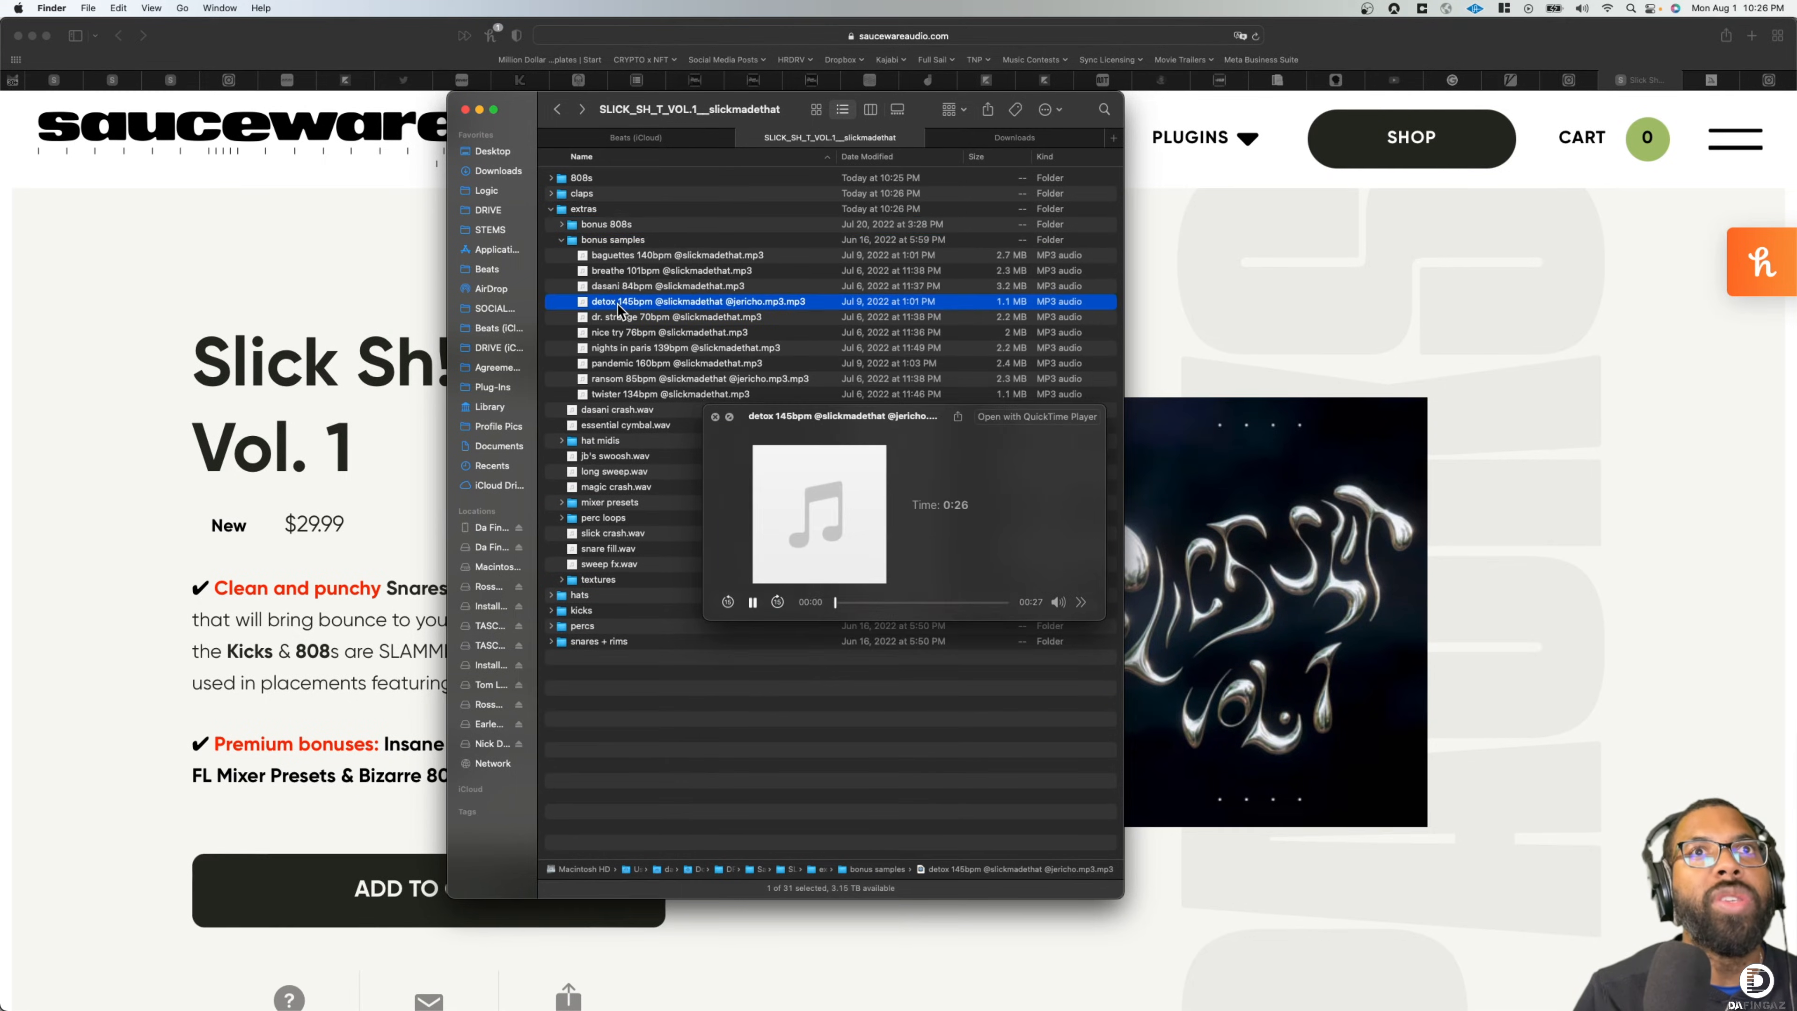
{"action": "left_click", "coordinate": [672, 393]}
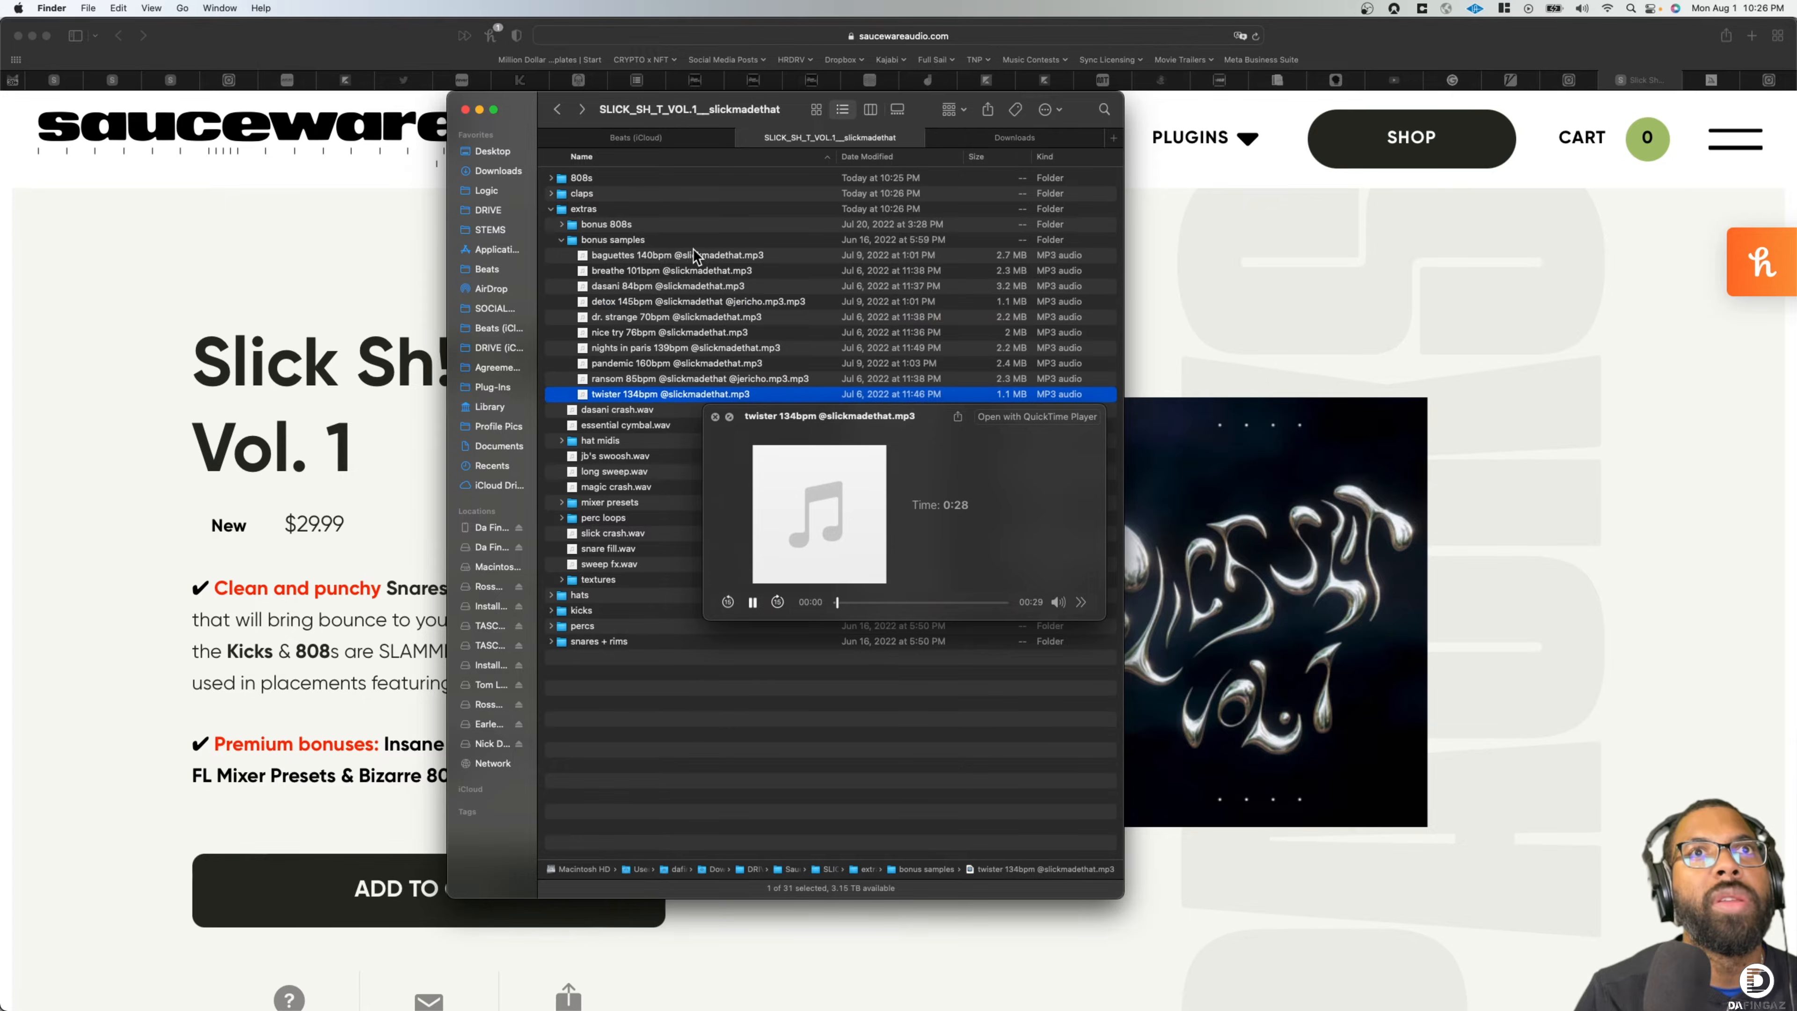
{"action": "left_click", "coordinate": [665, 256]}
{"action": "left_click", "coordinate": [561, 241]}
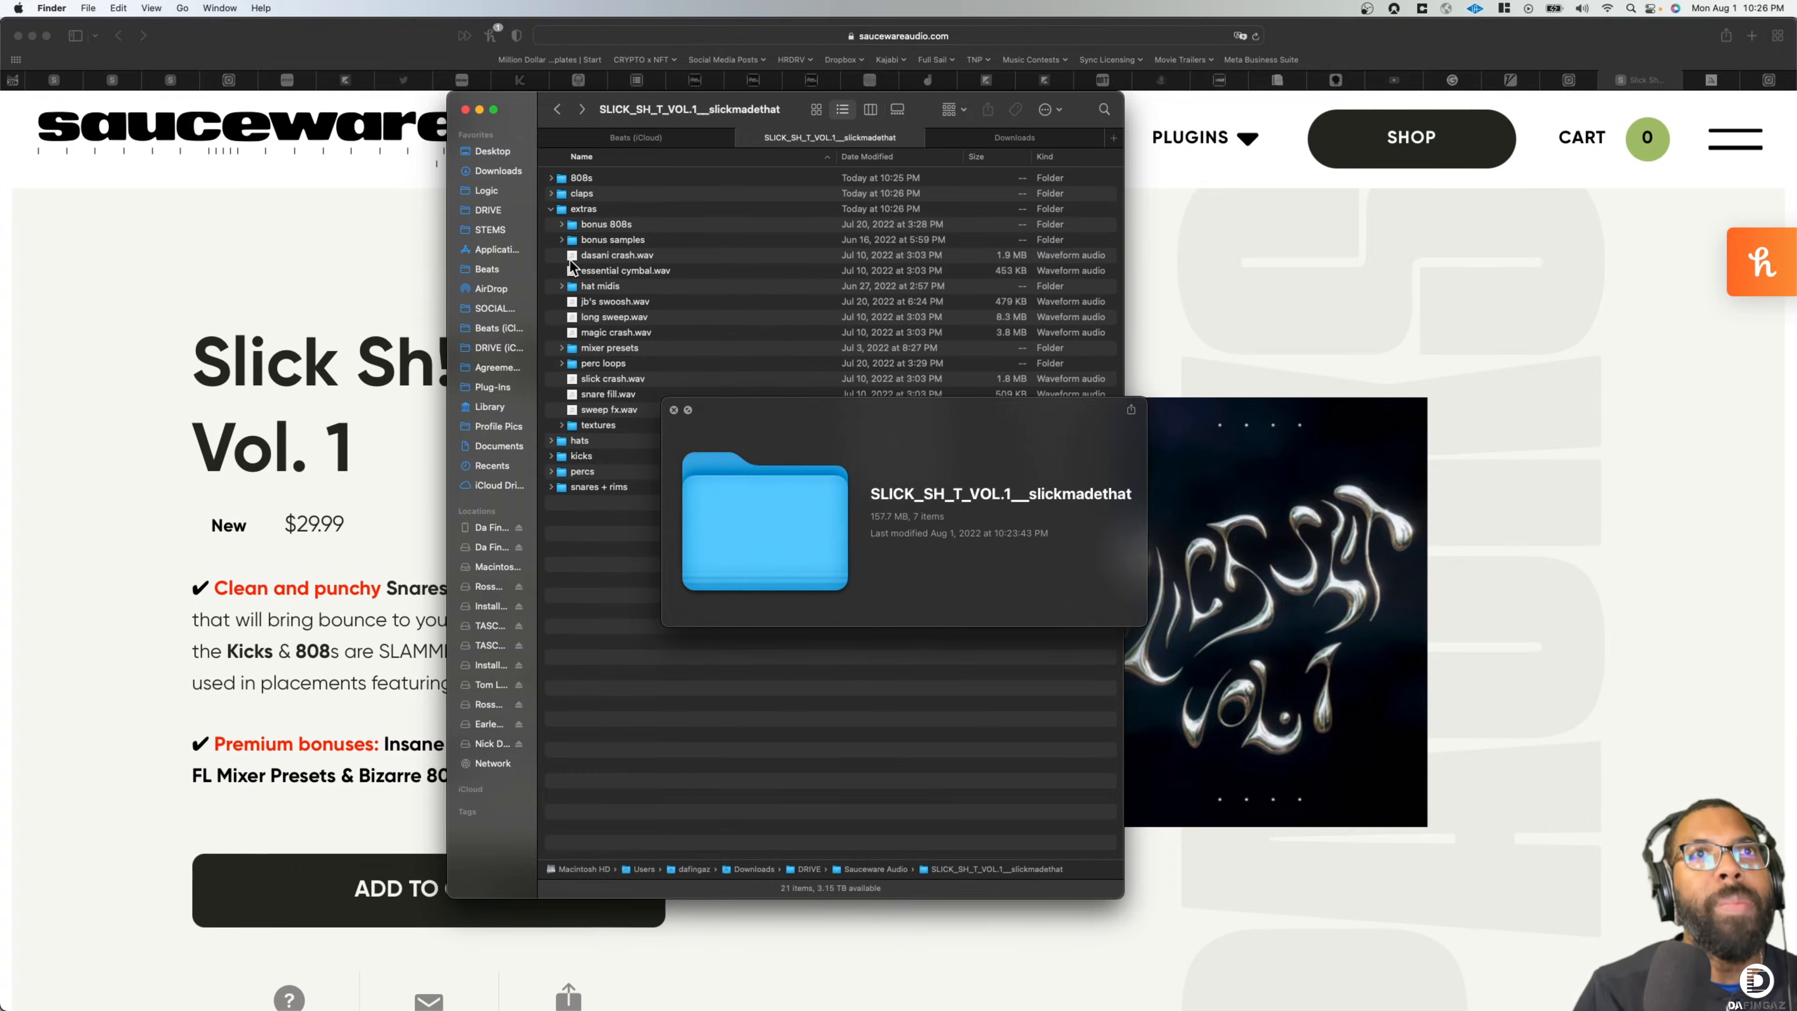
Preview dasani crash, essential cymbal, jb's swoosh and magic crash in extras, and check the hat midis and mixer presets subfolders
{"action": "left_click", "coordinate": [621, 257]}
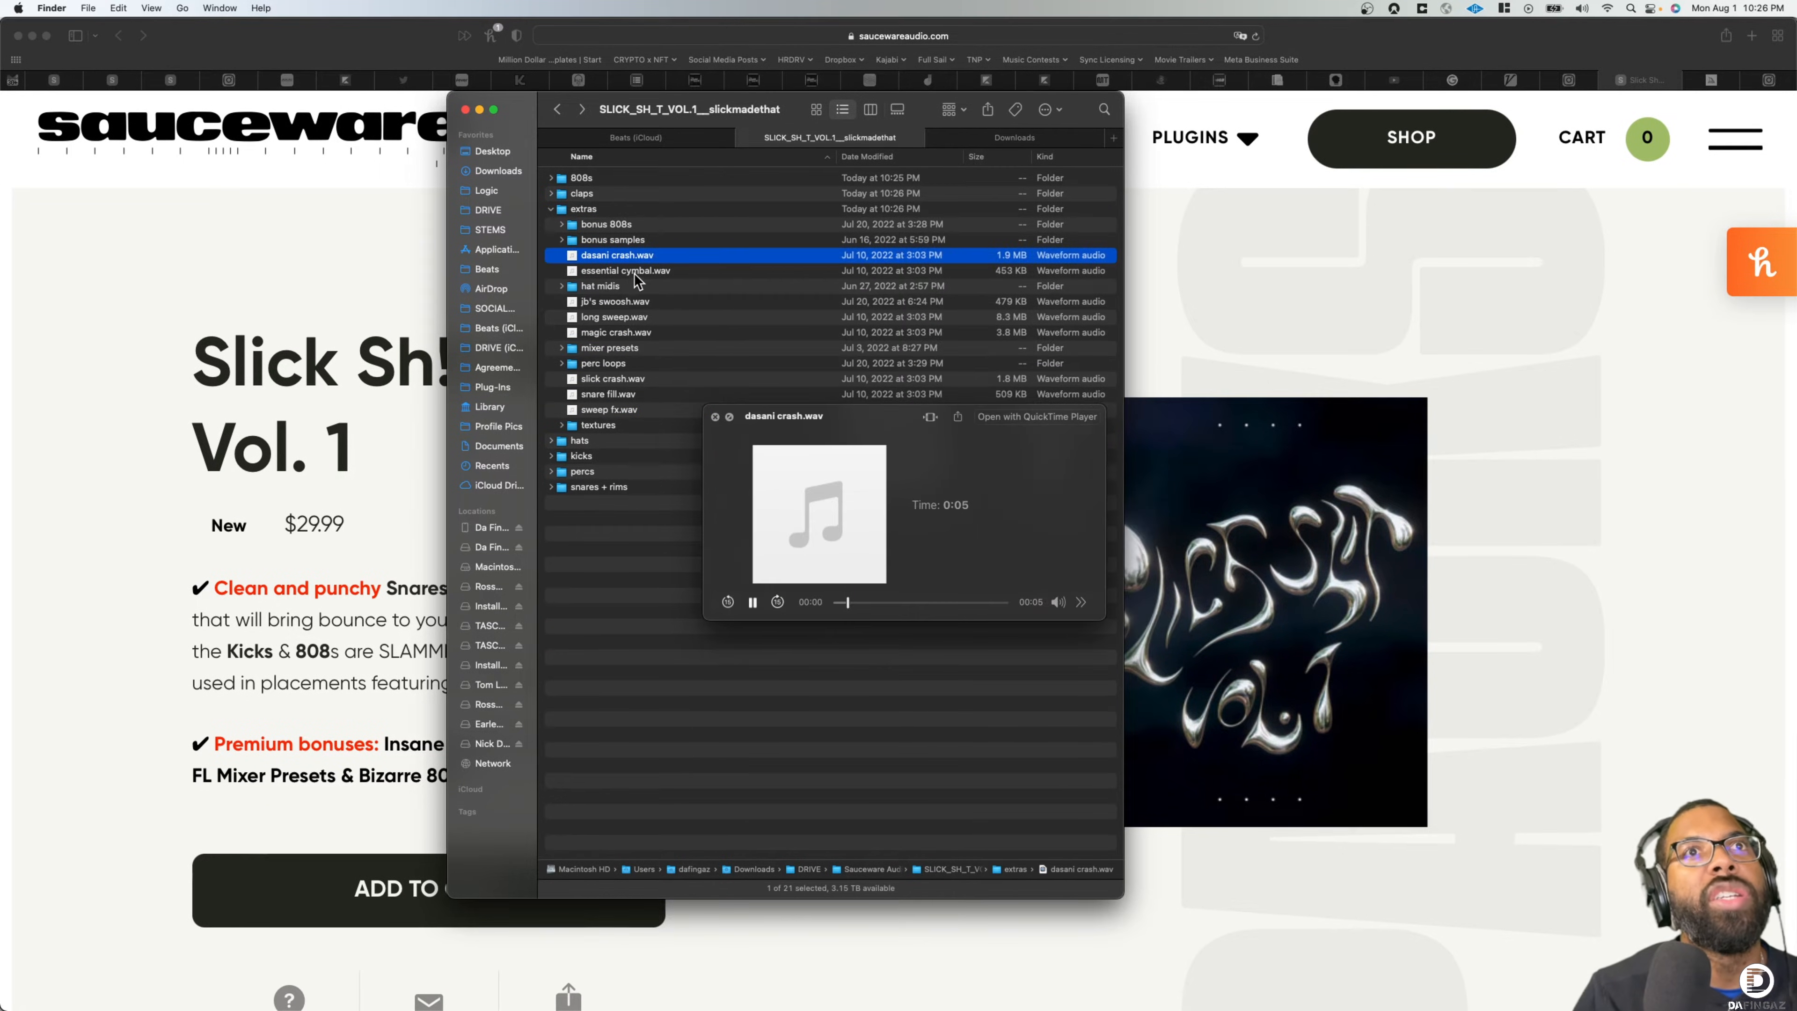
{"action": "left_click", "coordinate": [635, 273]}
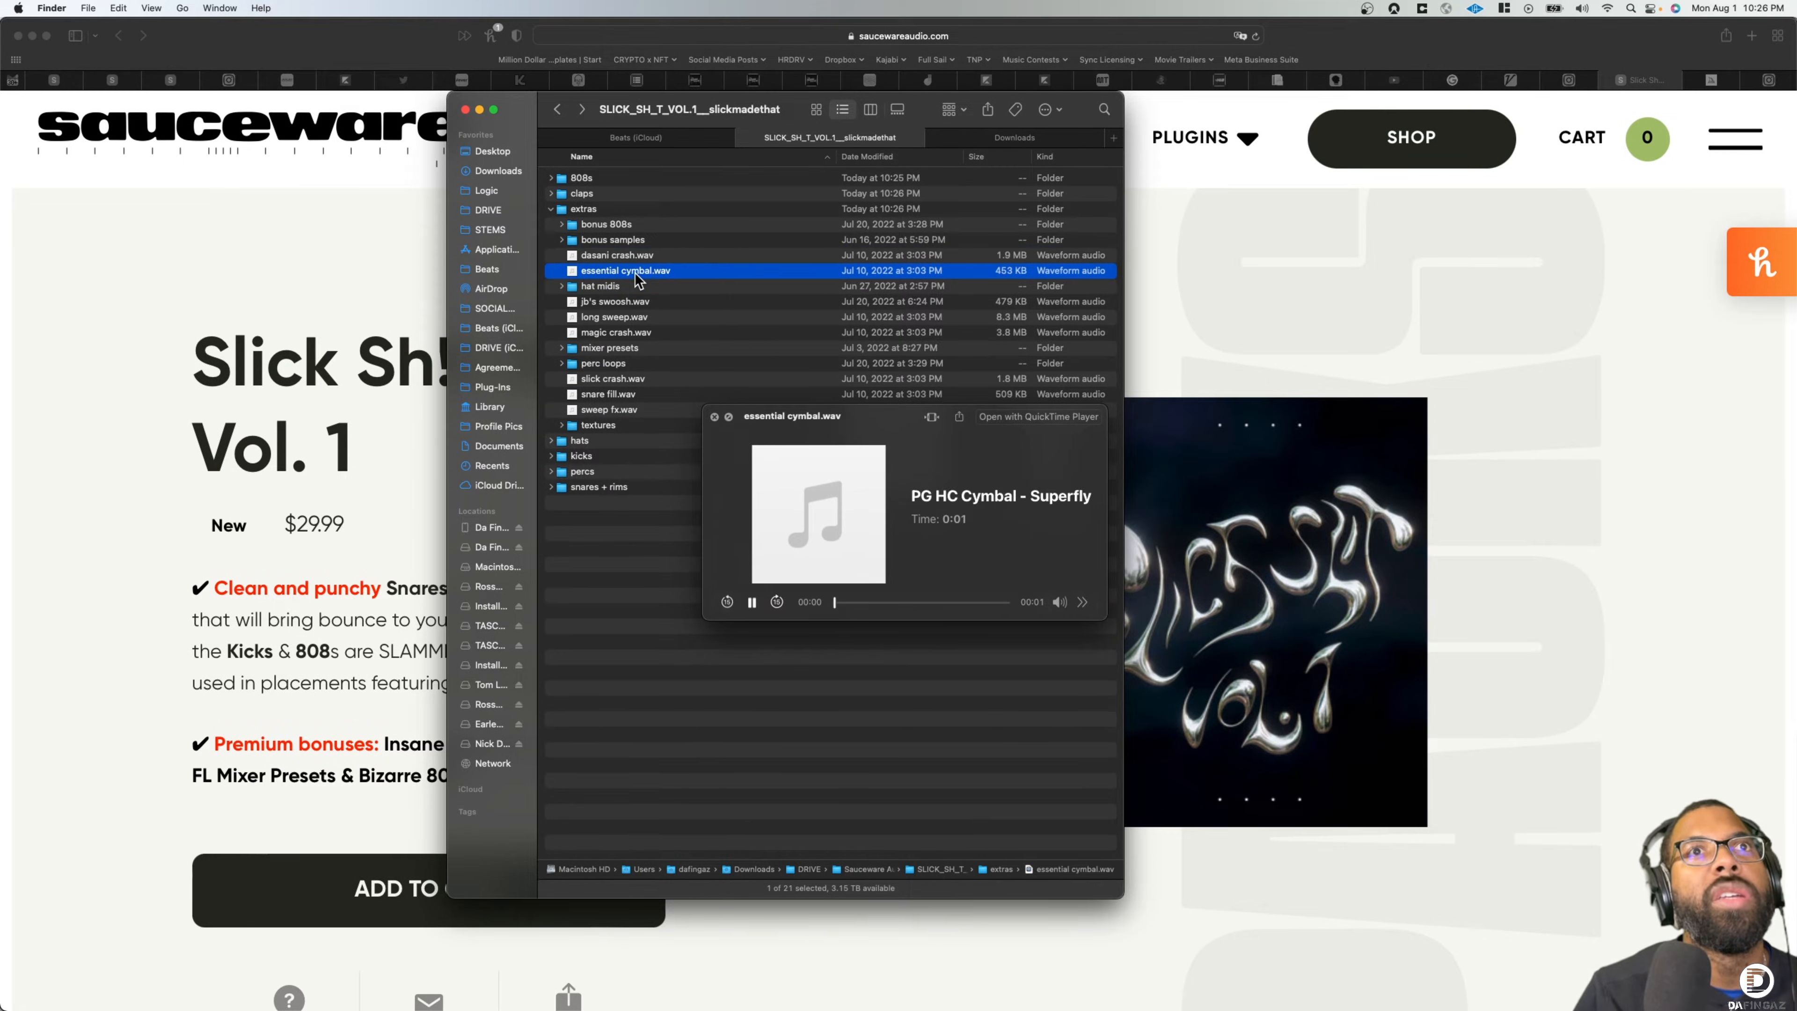
{"action": "left_click", "coordinate": [563, 286]}
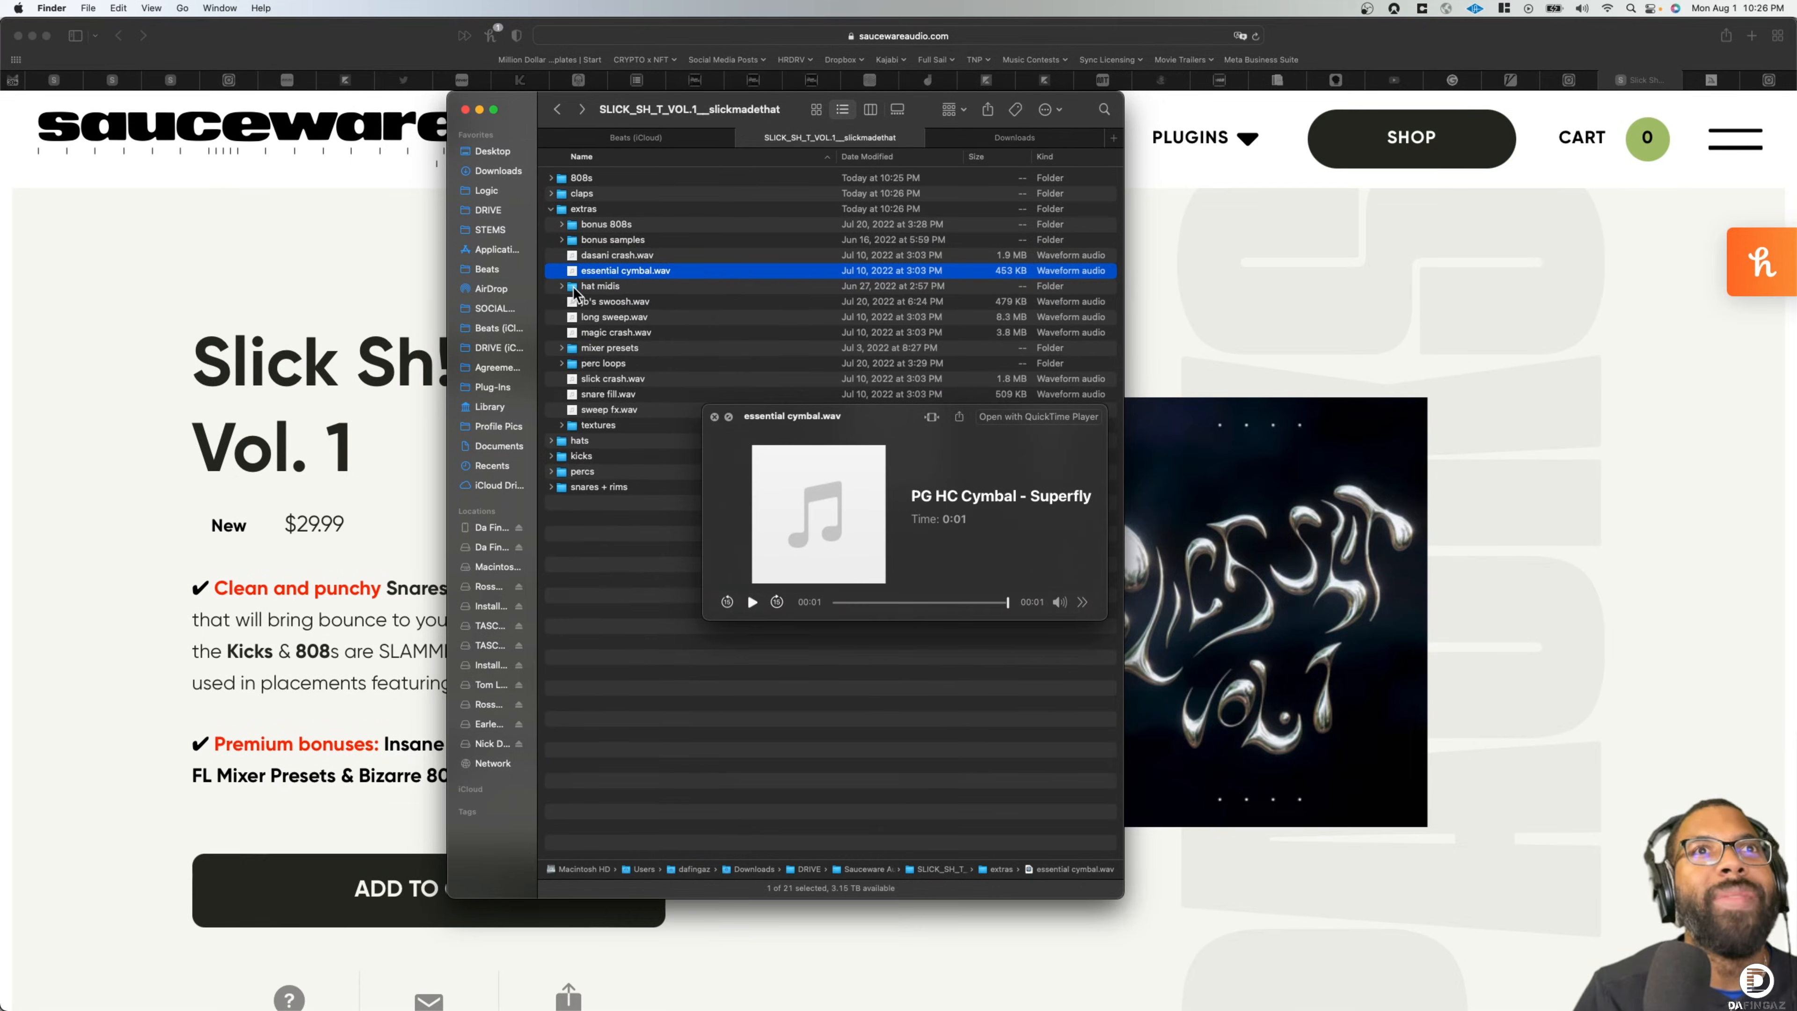
{"action": "left_click", "coordinate": [620, 300]}
{"action": "left_click", "coordinate": [617, 332]}
{"action": "left_click", "coordinate": [563, 348]}
{"action": "left_click", "coordinate": [563, 348]}
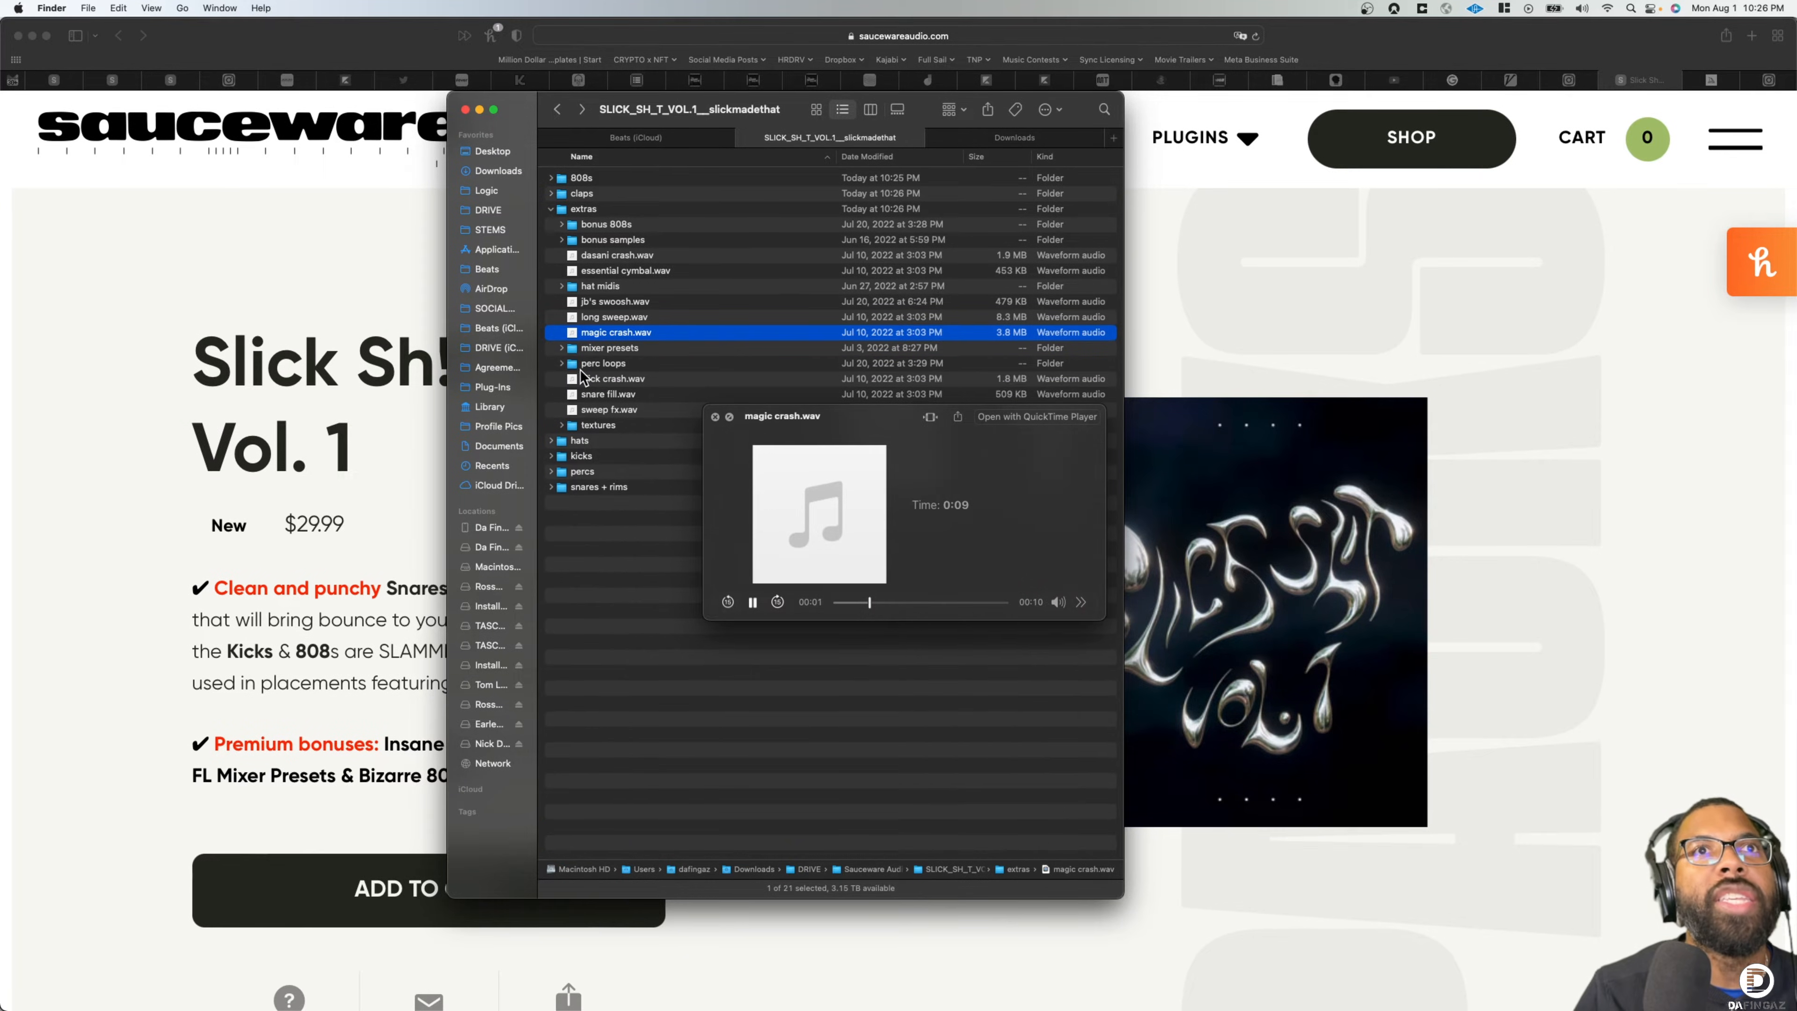
Expand the perc loops subfolder and preview the just us 89bpm and take care 90bpm loops
{"action": "left_click", "coordinate": [561, 363]}
{"action": "left_click", "coordinate": [617, 424]}
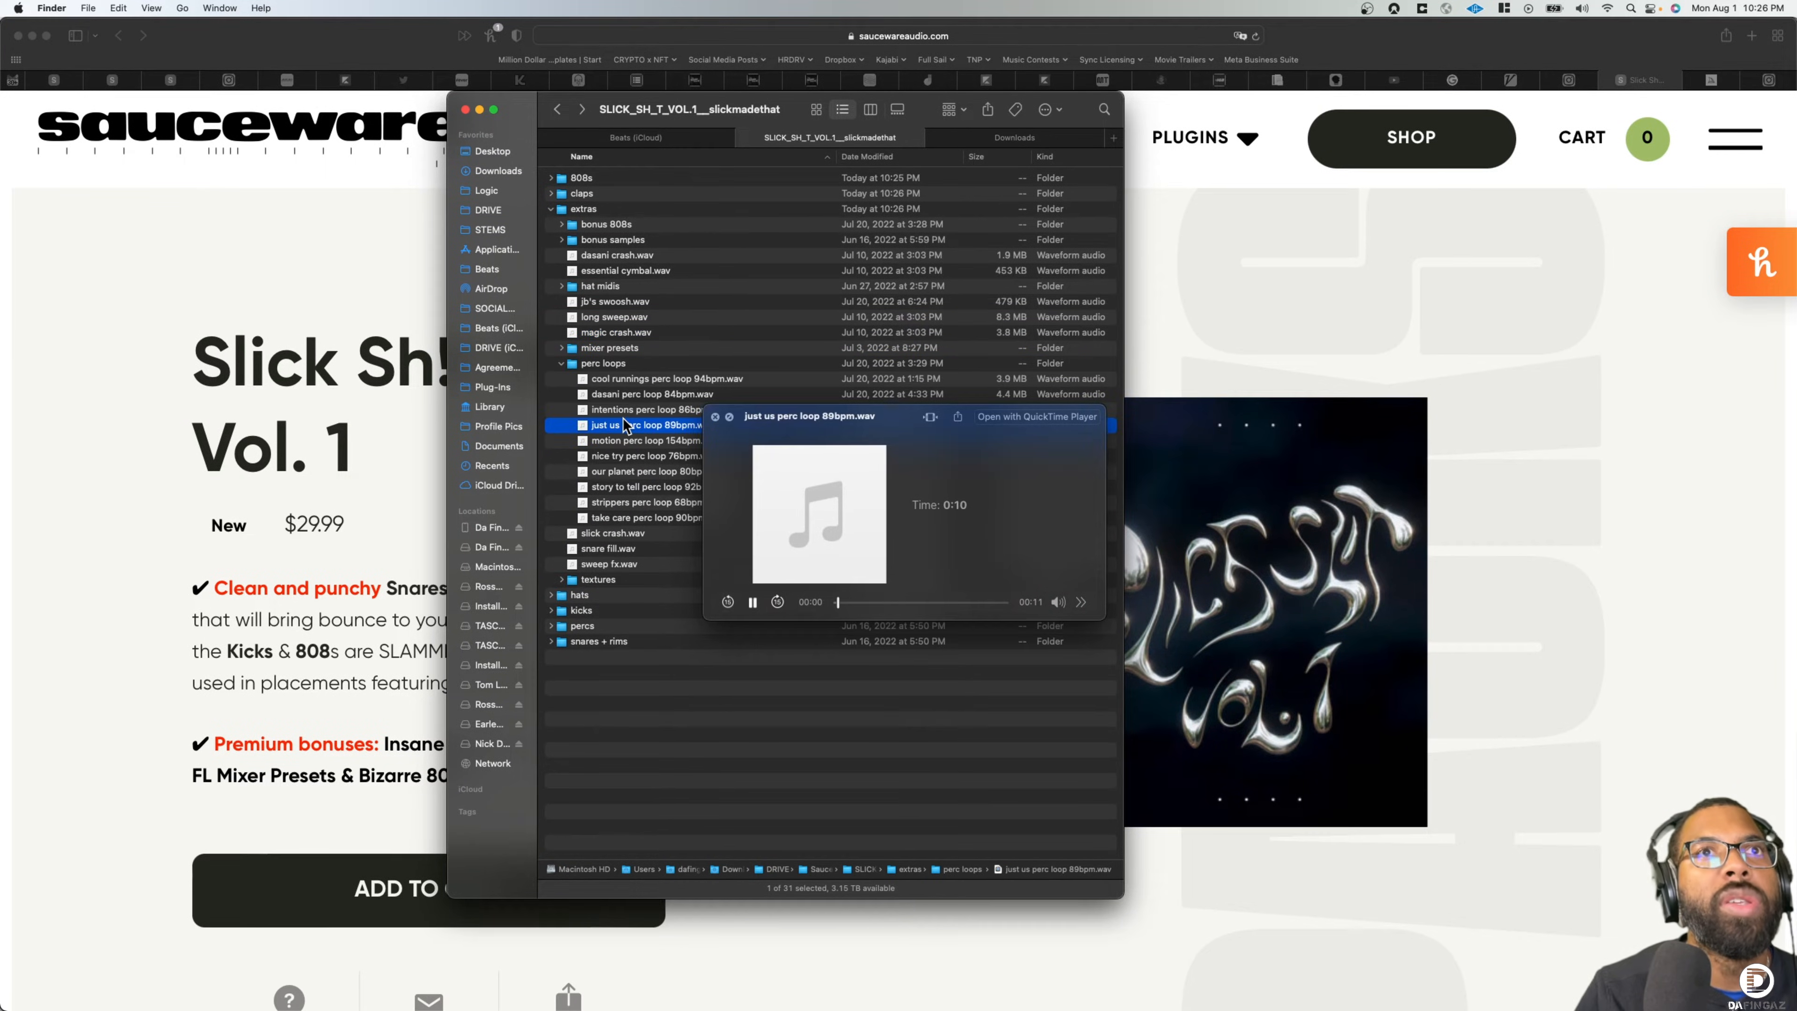
{"action": "left_click", "coordinate": [632, 519]}
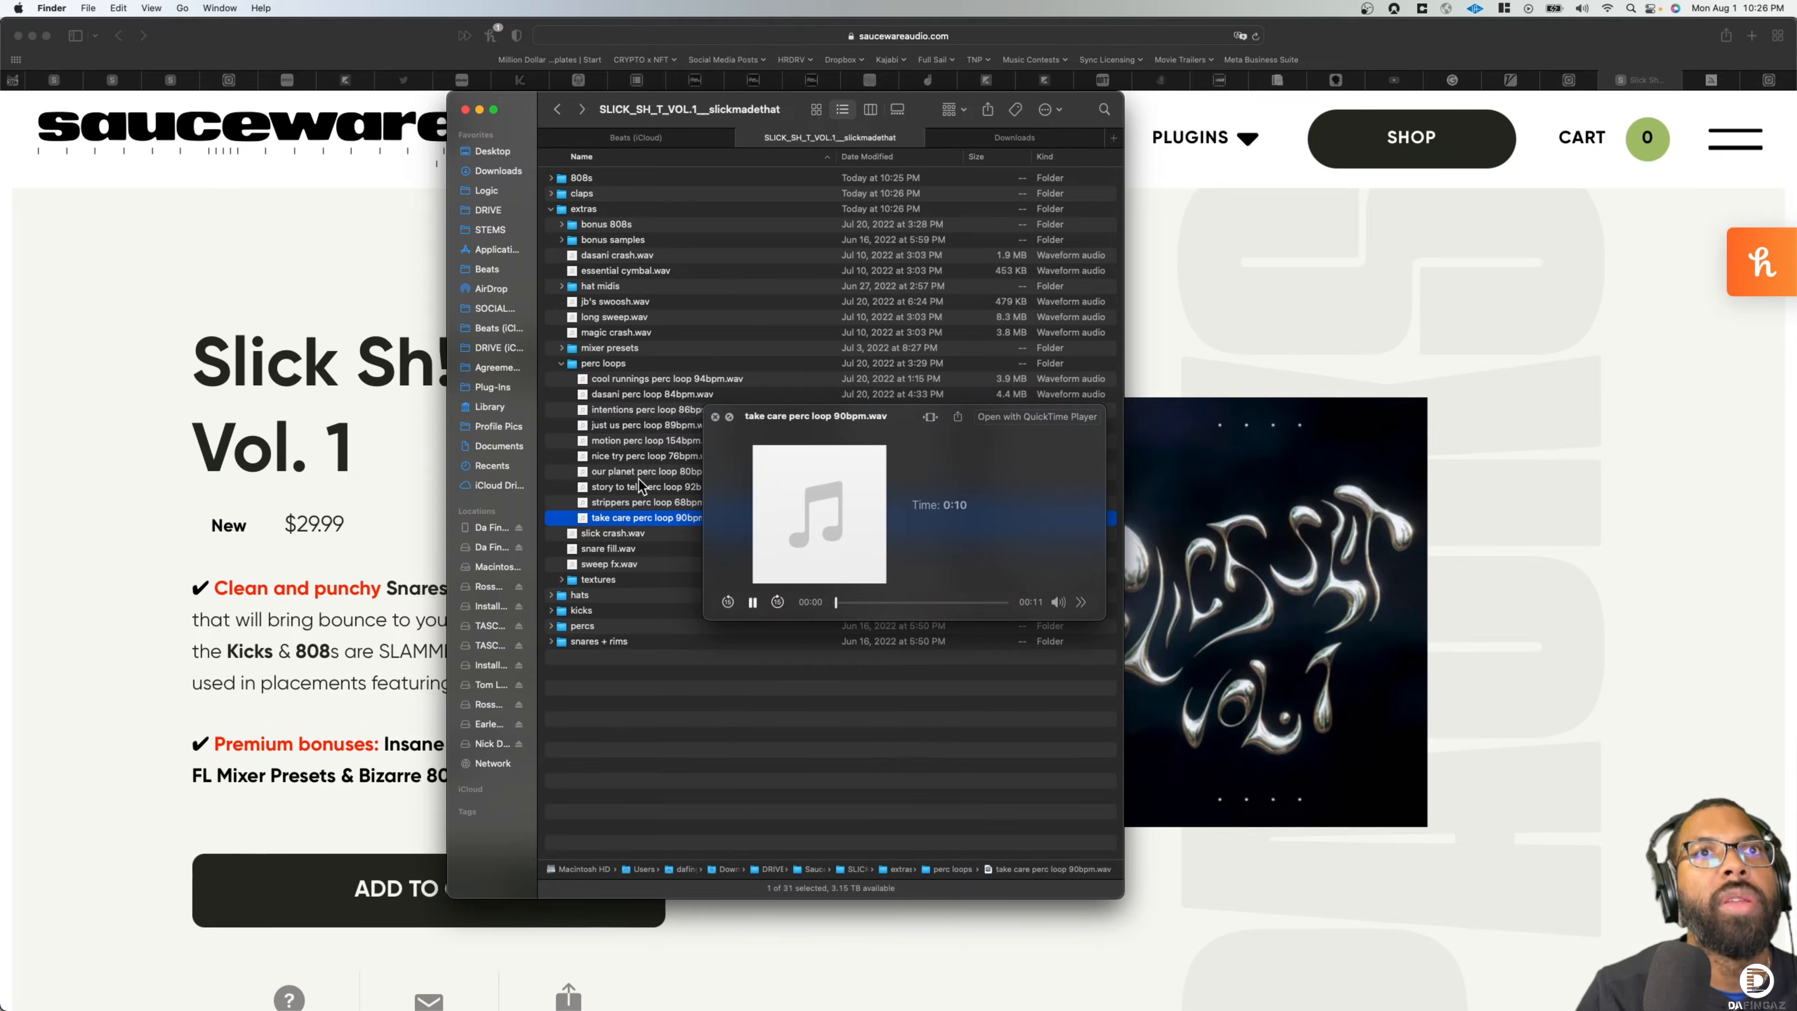
Collapse perc loops, and preview the rain 182bpm and white noise 160bpm samples in the textures subfolder before collapsing it
{"action": "left_click", "coordinate": [559, 364]}
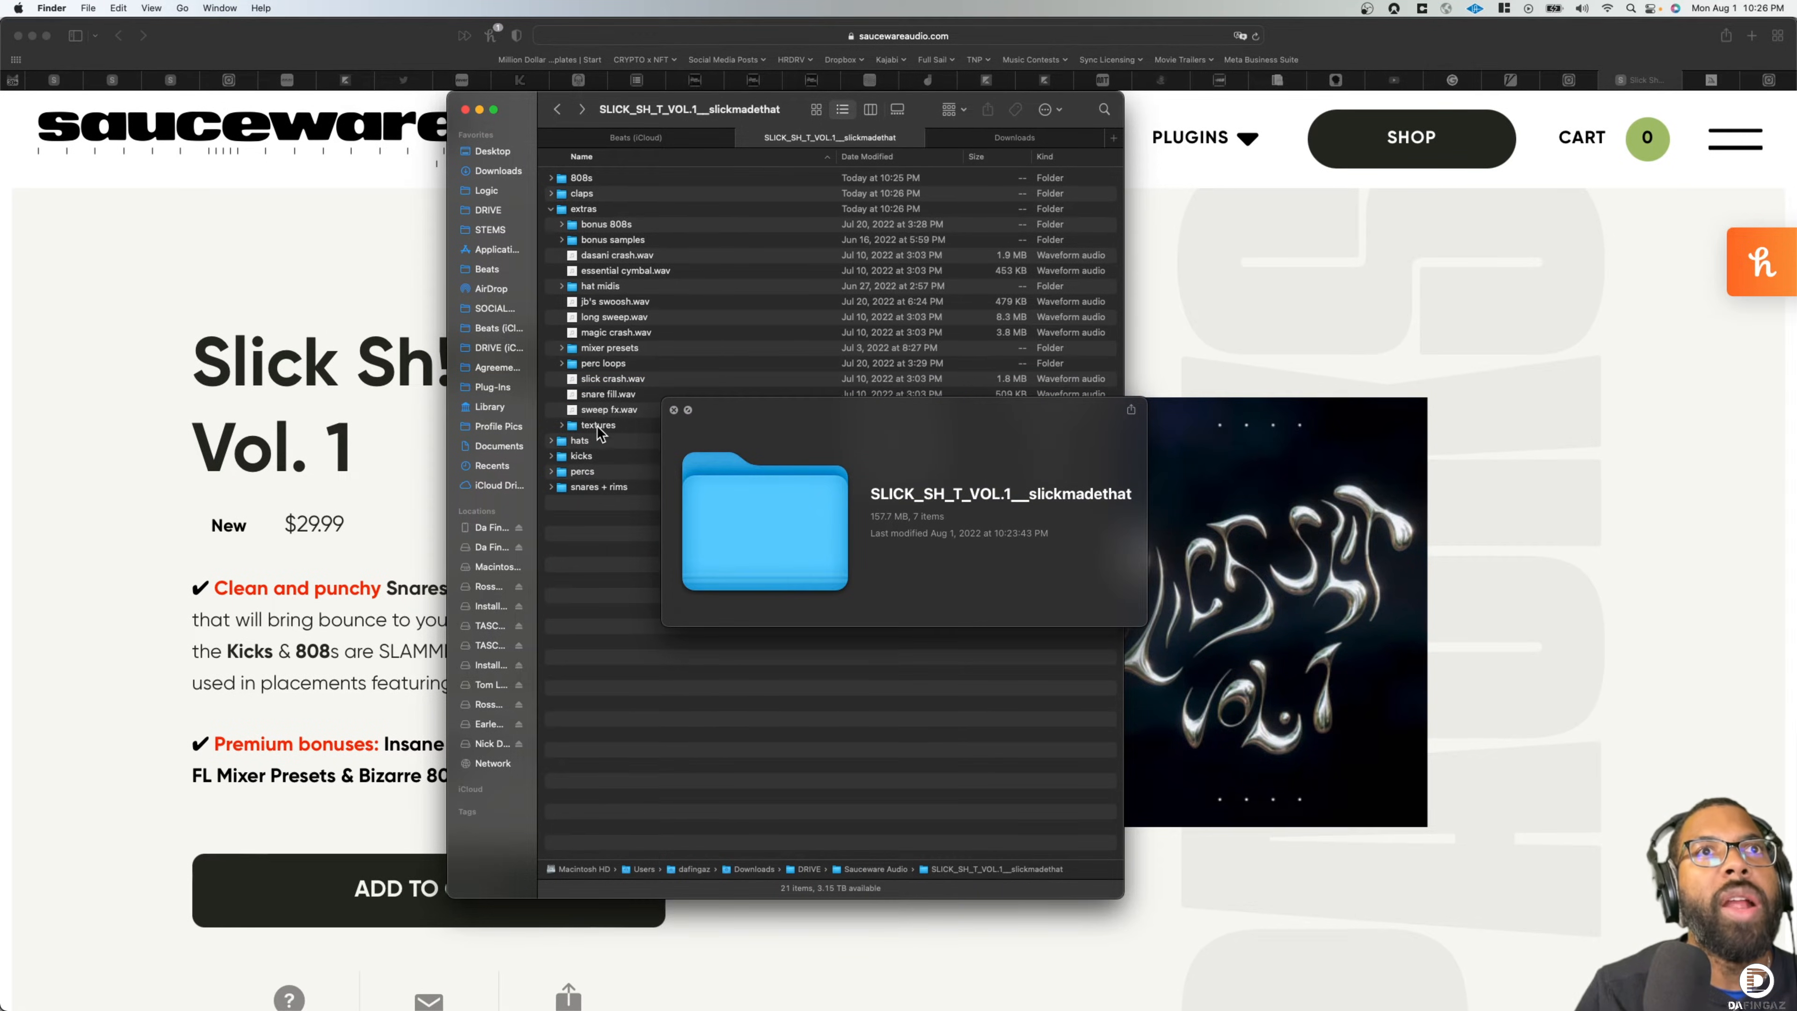
{"action": "left_click", "coordinate": [565, 425]}
{"action": "left_click", "coordinate": [562, 425]}
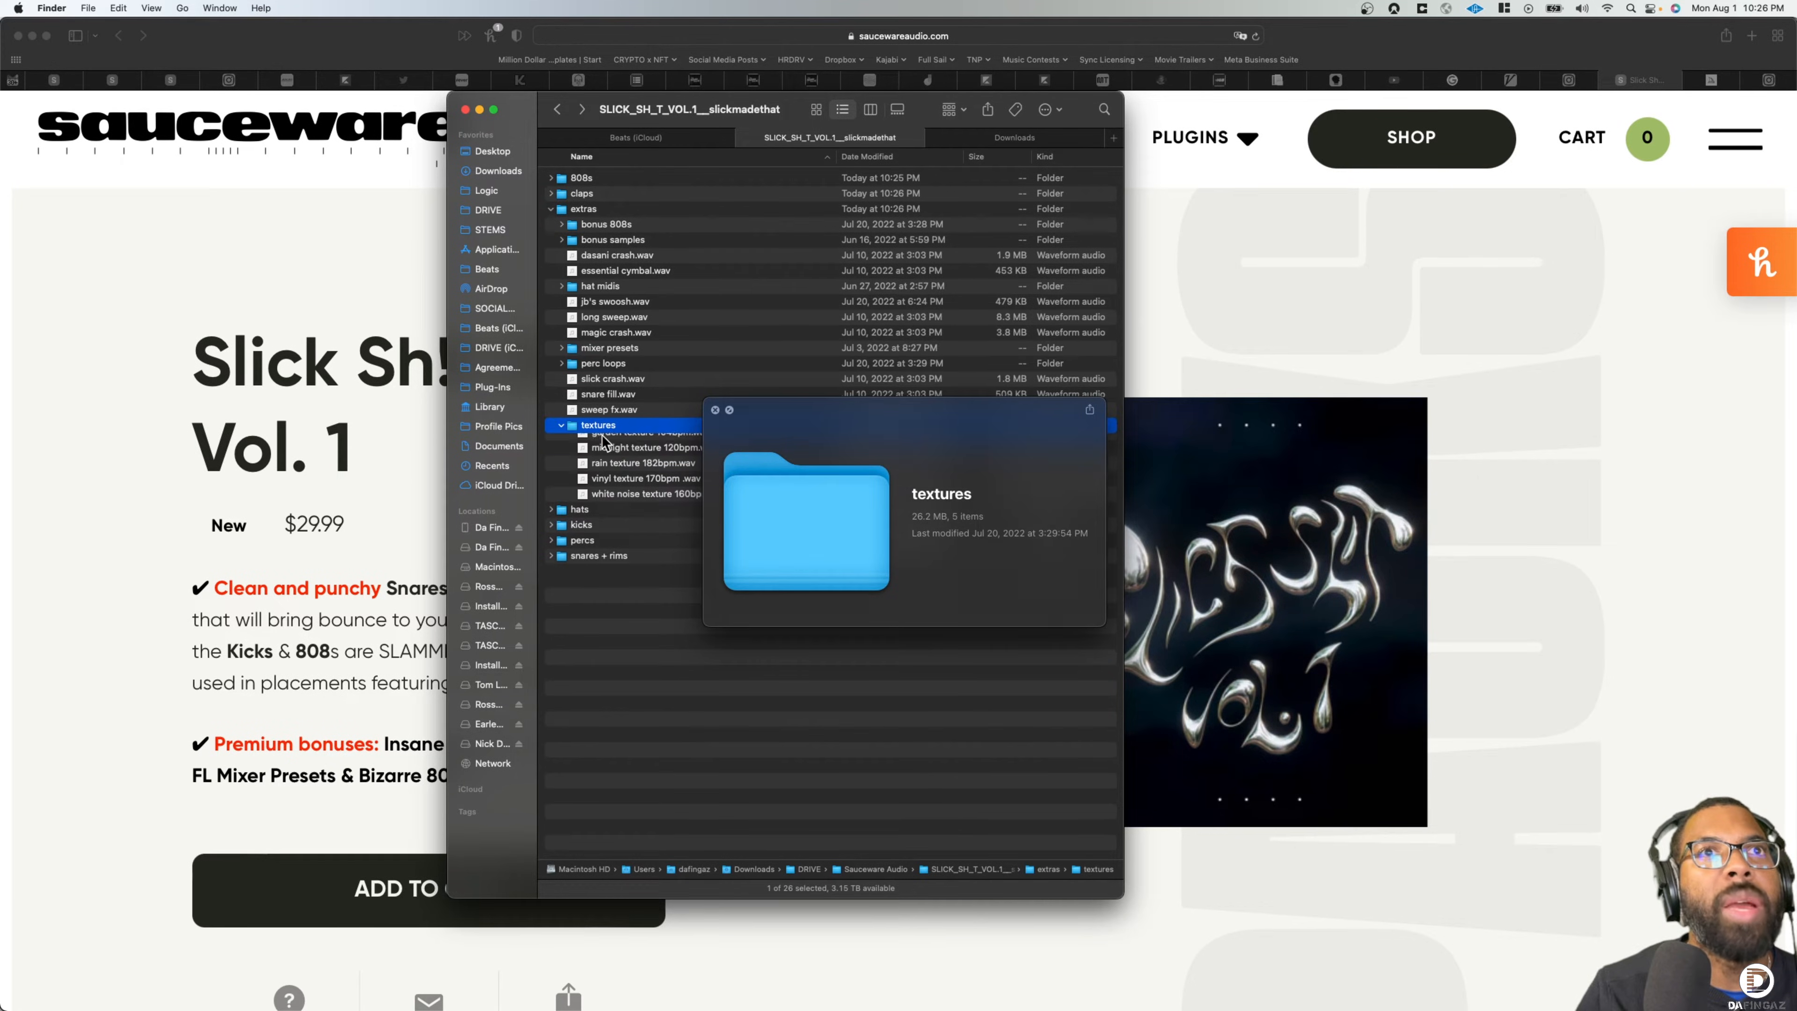
{"action": "left_click", "coordinate": [615, 468]}
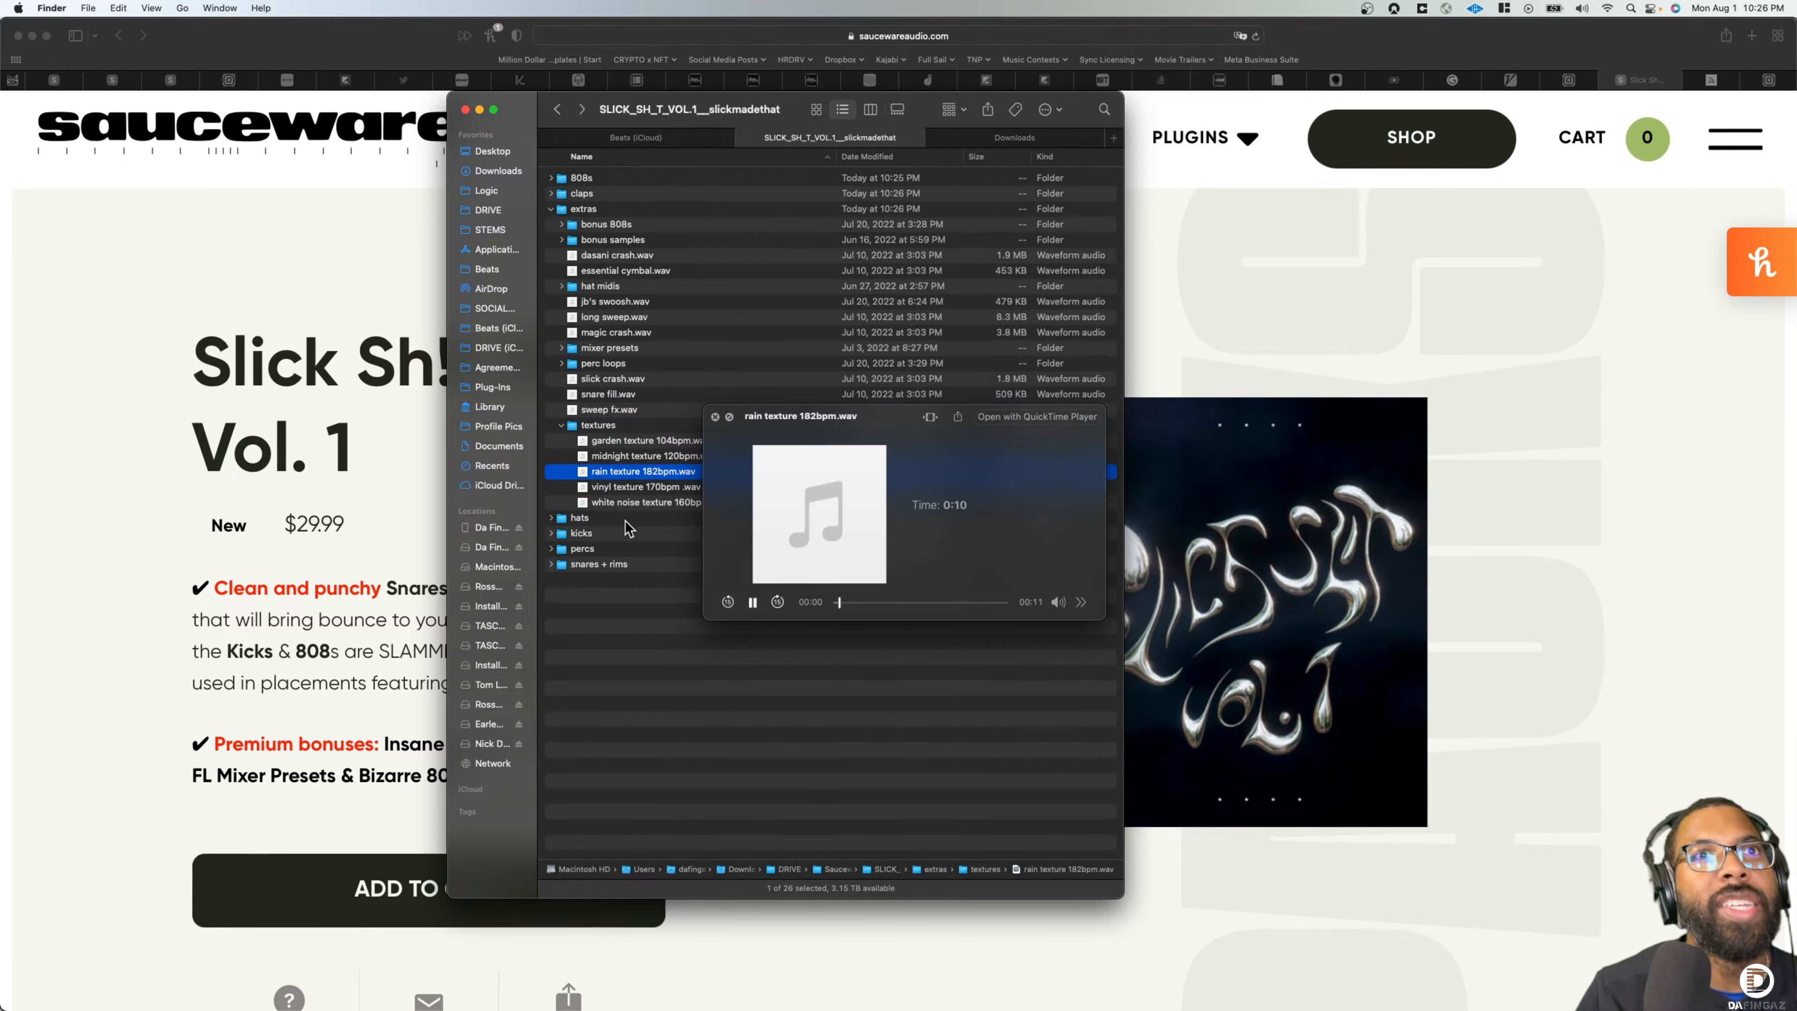
{"action": "left_click", "coordinate": [646, 497]}
{"action": "left_click", "coordinate": [562, 425]}
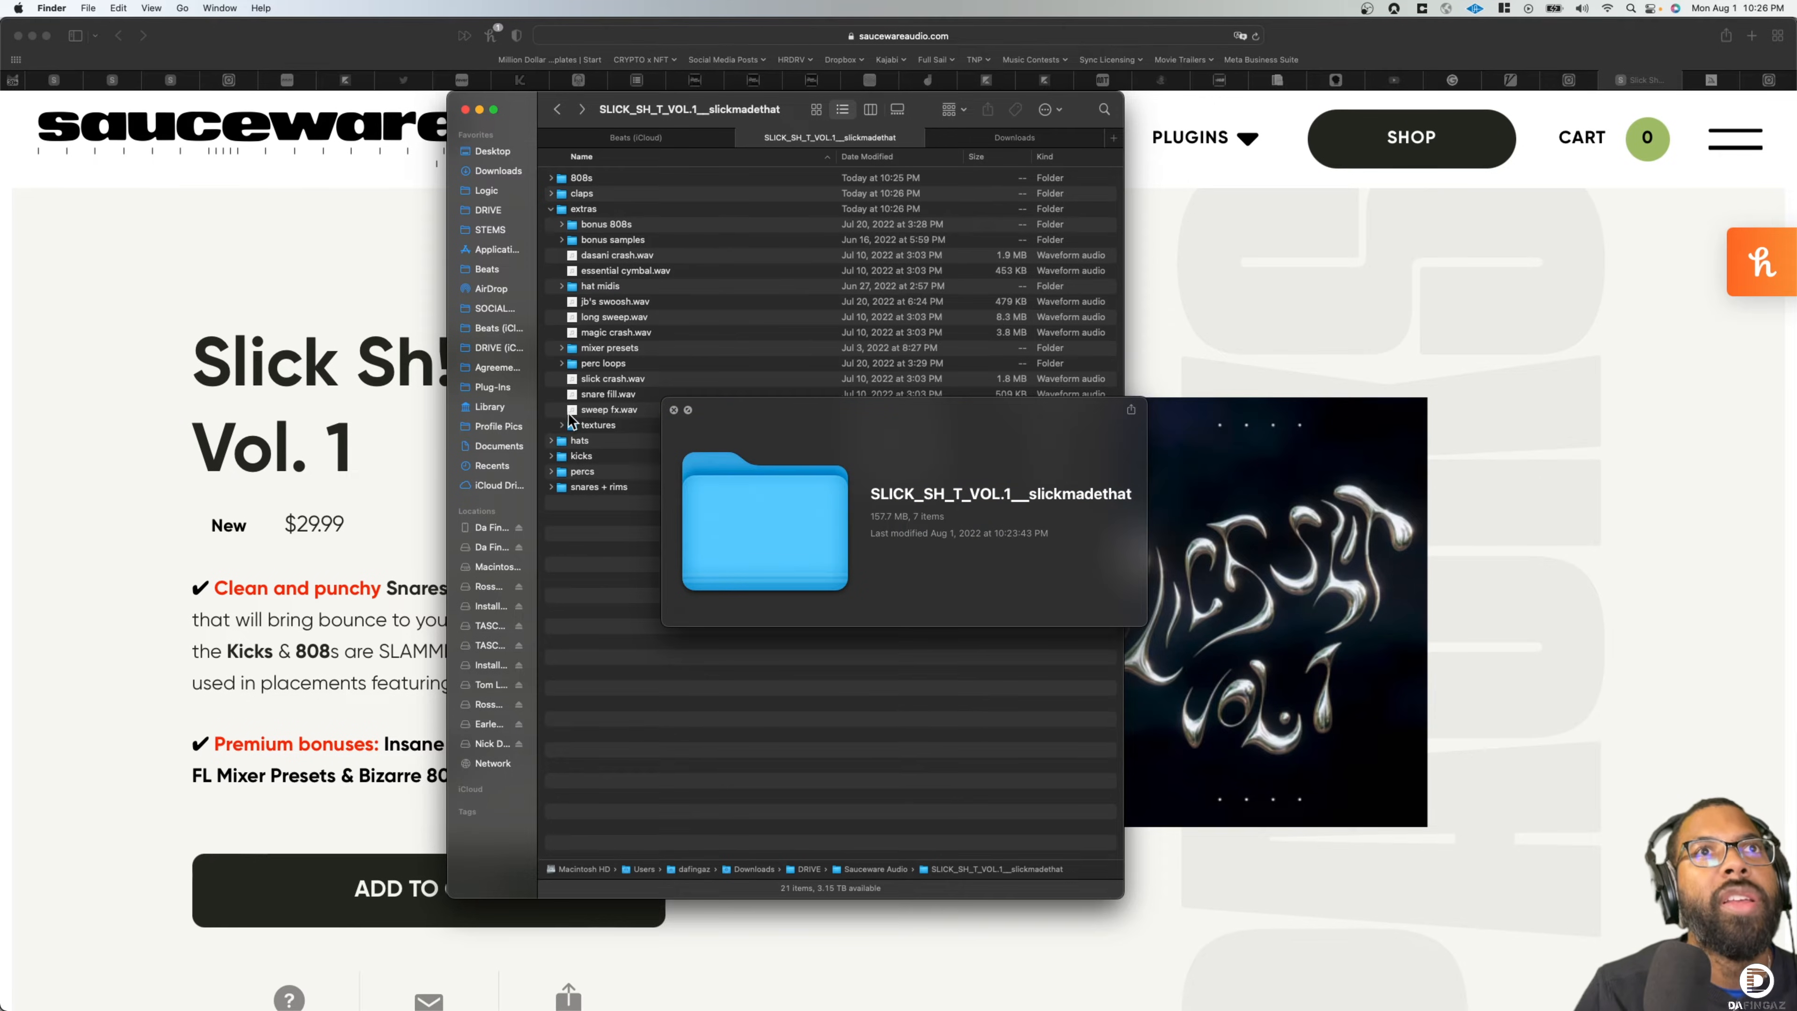
Collapse extras and expand the hats folder to preview the basic rev, g ry's, pnd and strippers hi-hats
{"action": "left_click", "coordinate": [551, 209]}
{"action": "left_click", "coordinate": [552, 225]}
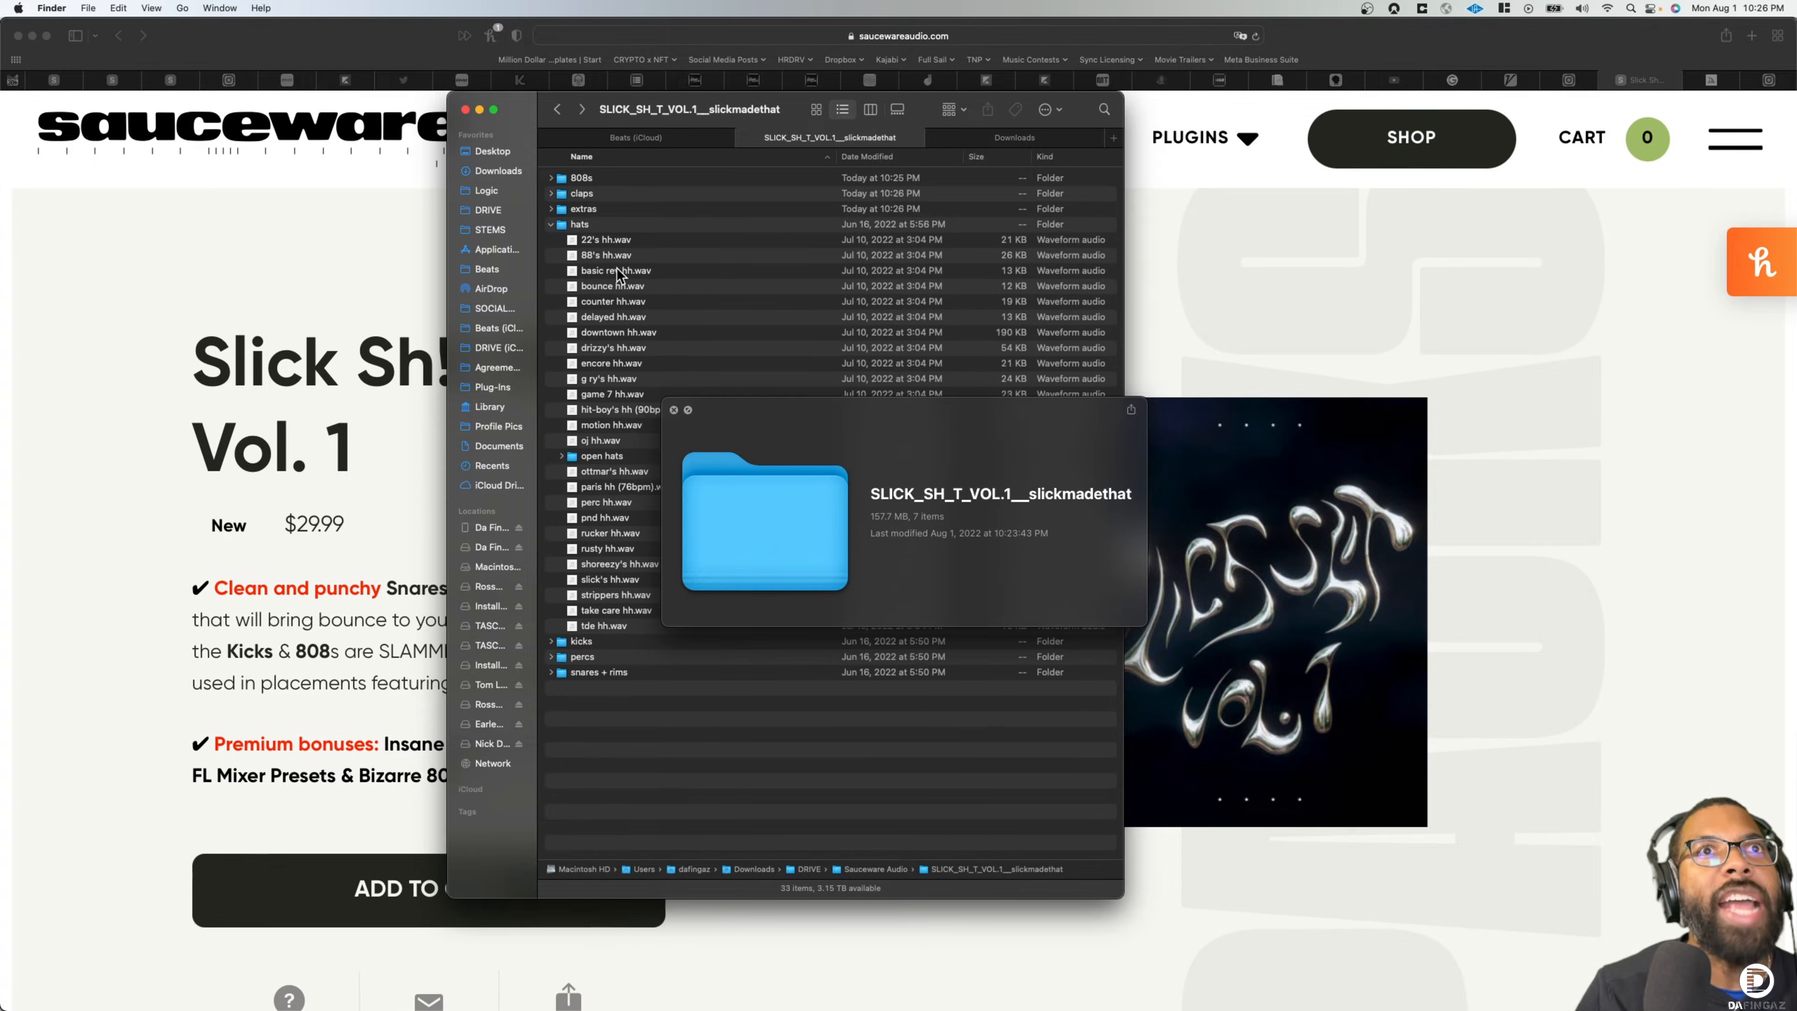
{"action": "left_click", "coordinate": [602, 270]}
{"action": "left_click", "coordinate": [597, 381]}
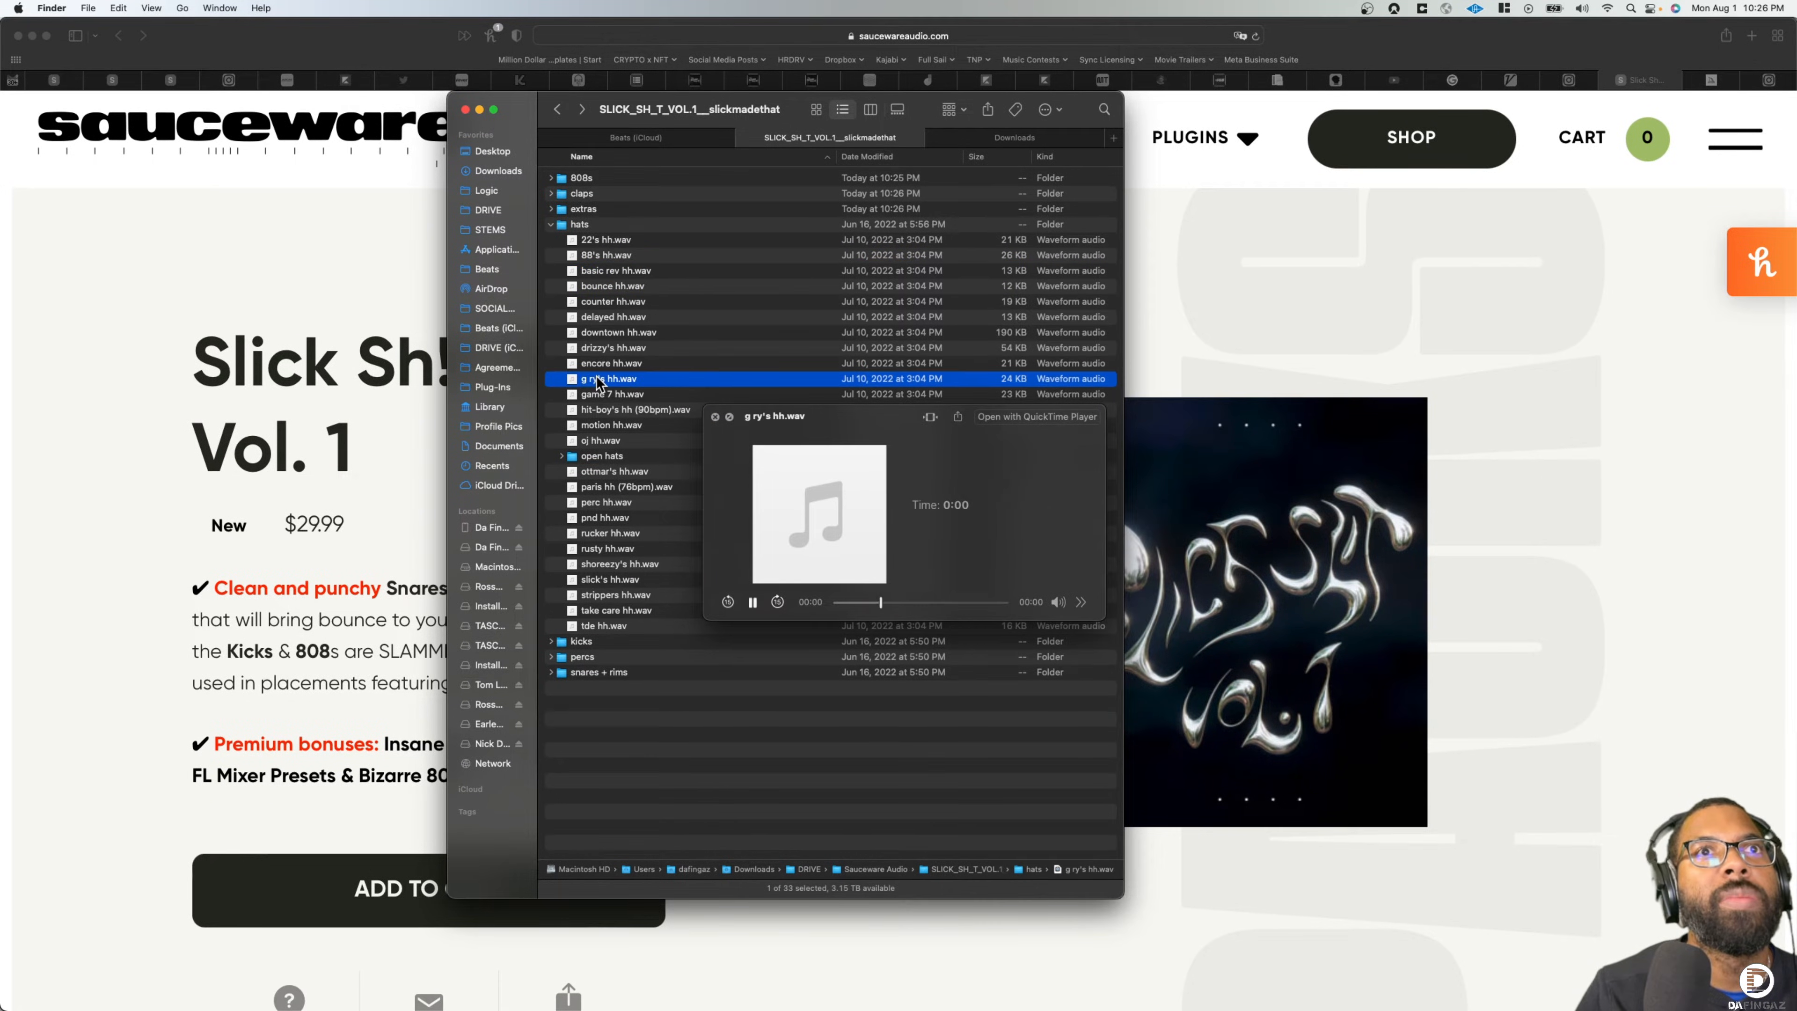
{"action": "left_click", "coordinate": [607, 517]}
{"action": "left_click", "coordinate": [593, 596]}
Preview the 44's, moody and tempo samples in the open hats subfolder, and collapse the hats folder
{"action": "left_click", "coordinate": [563, 454]}
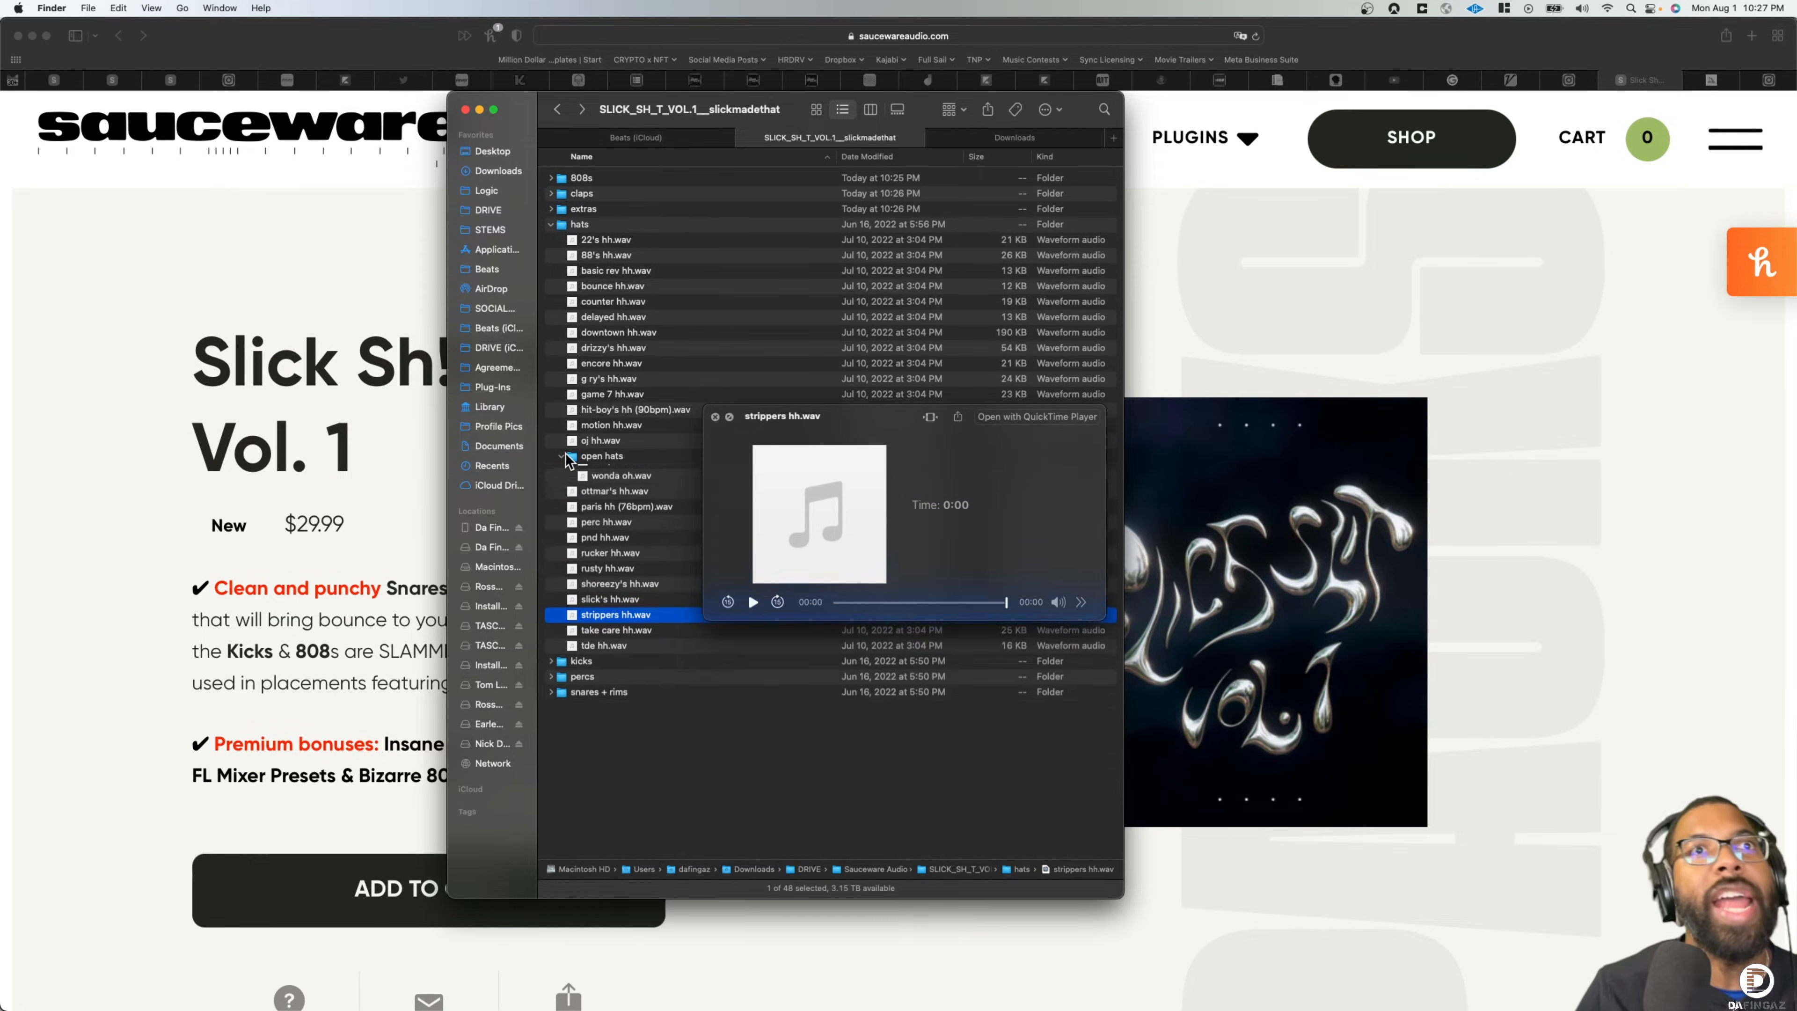
{"action": "left_click", "coordinate": [614, 472]}
{"action": "left_click", "coordinate": [608, 580]}
{"action": "left_click", "coordinate": [621, 672]}
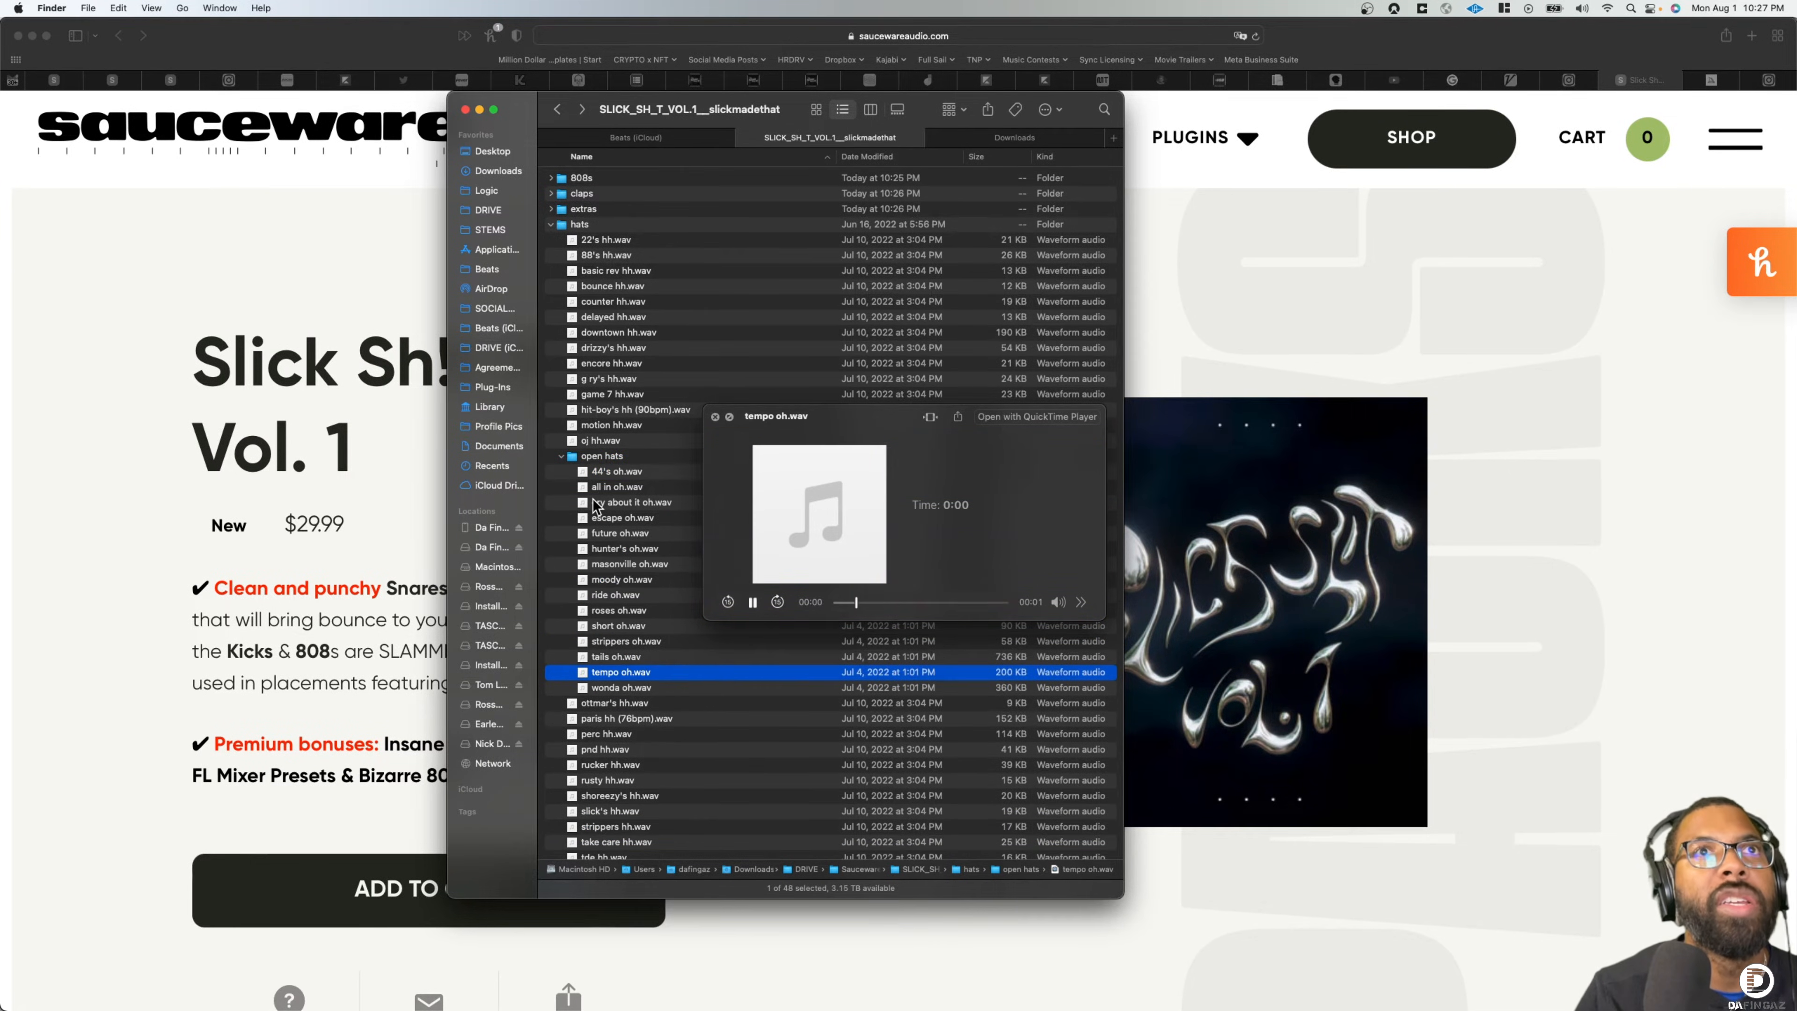
{"action": "left_click", "coordinate": [551, 224]}
Expand the kicks folder, preview the colevella, prada me and wonda's kicks, and collapse the folder
{"action": "left_click", "coordinate": [550, 239]}
{"action": "left_click", "coordinate": [622, 305]}
{"action": "left_click", "coordinate": [604, 471]}
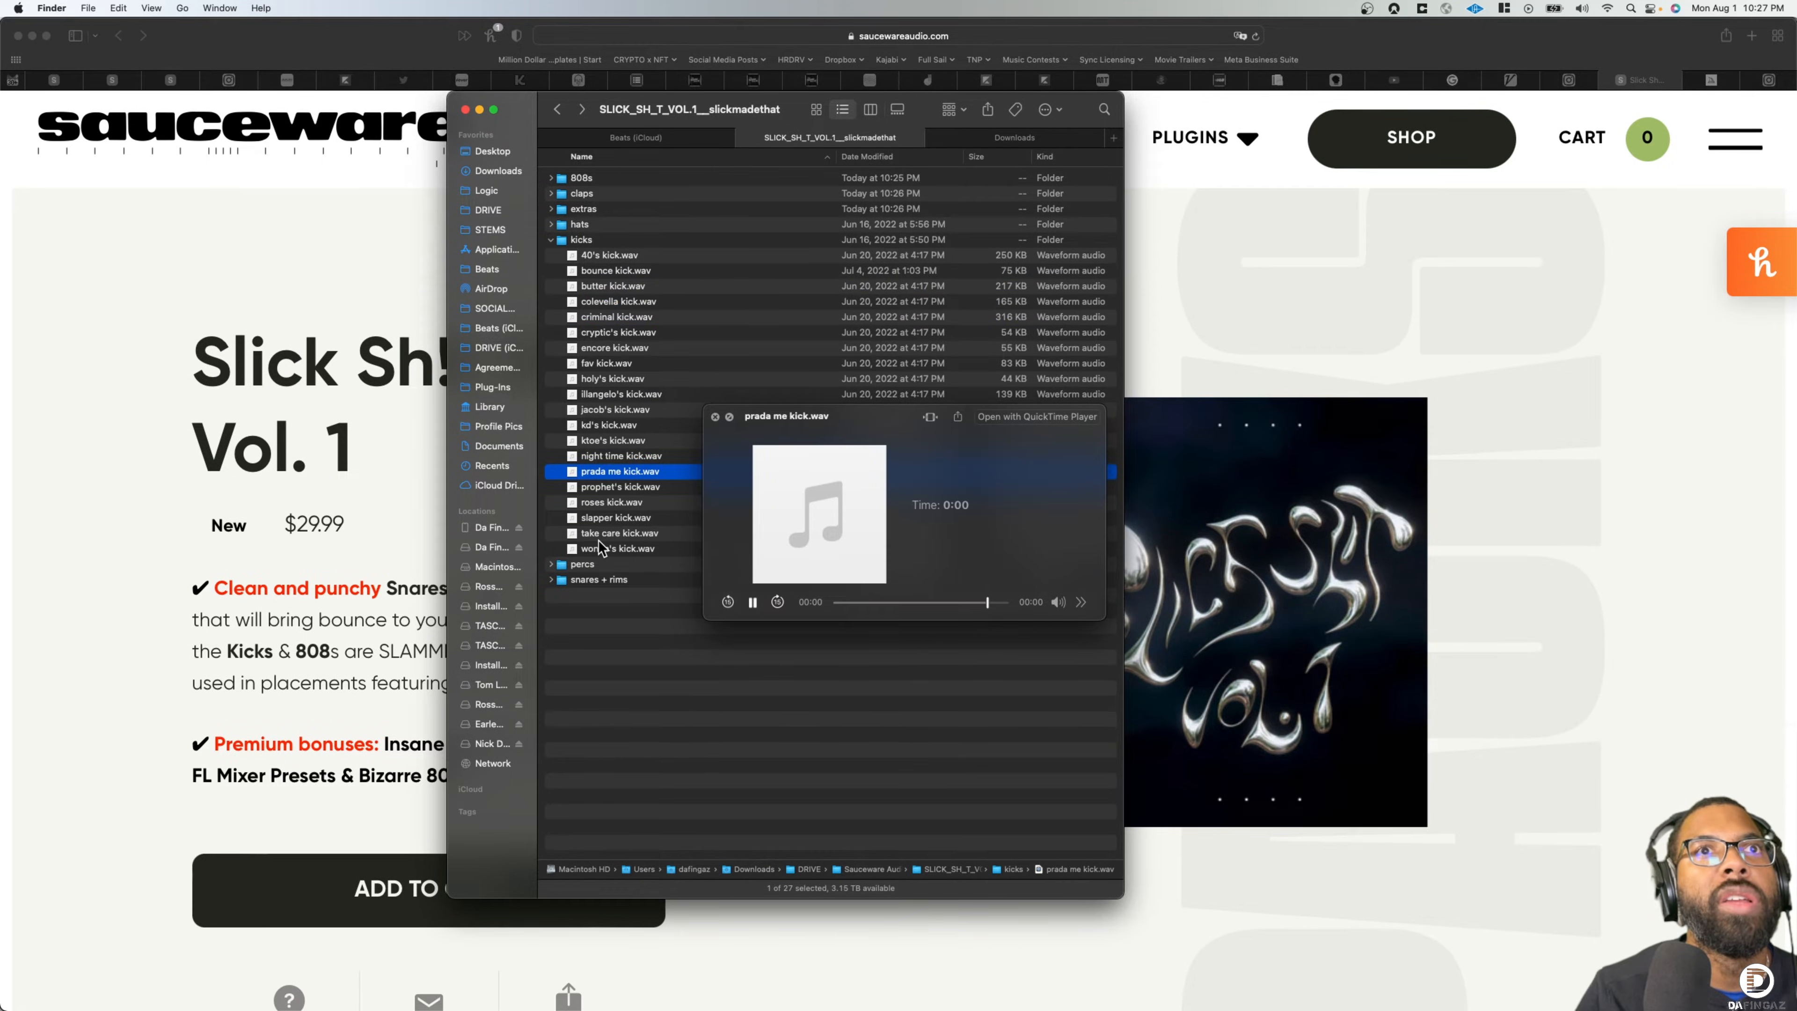
{"action": "left_click", "coordinate": [601, 547]}
{"action": "left_click", "coordinate": [552, 241]}
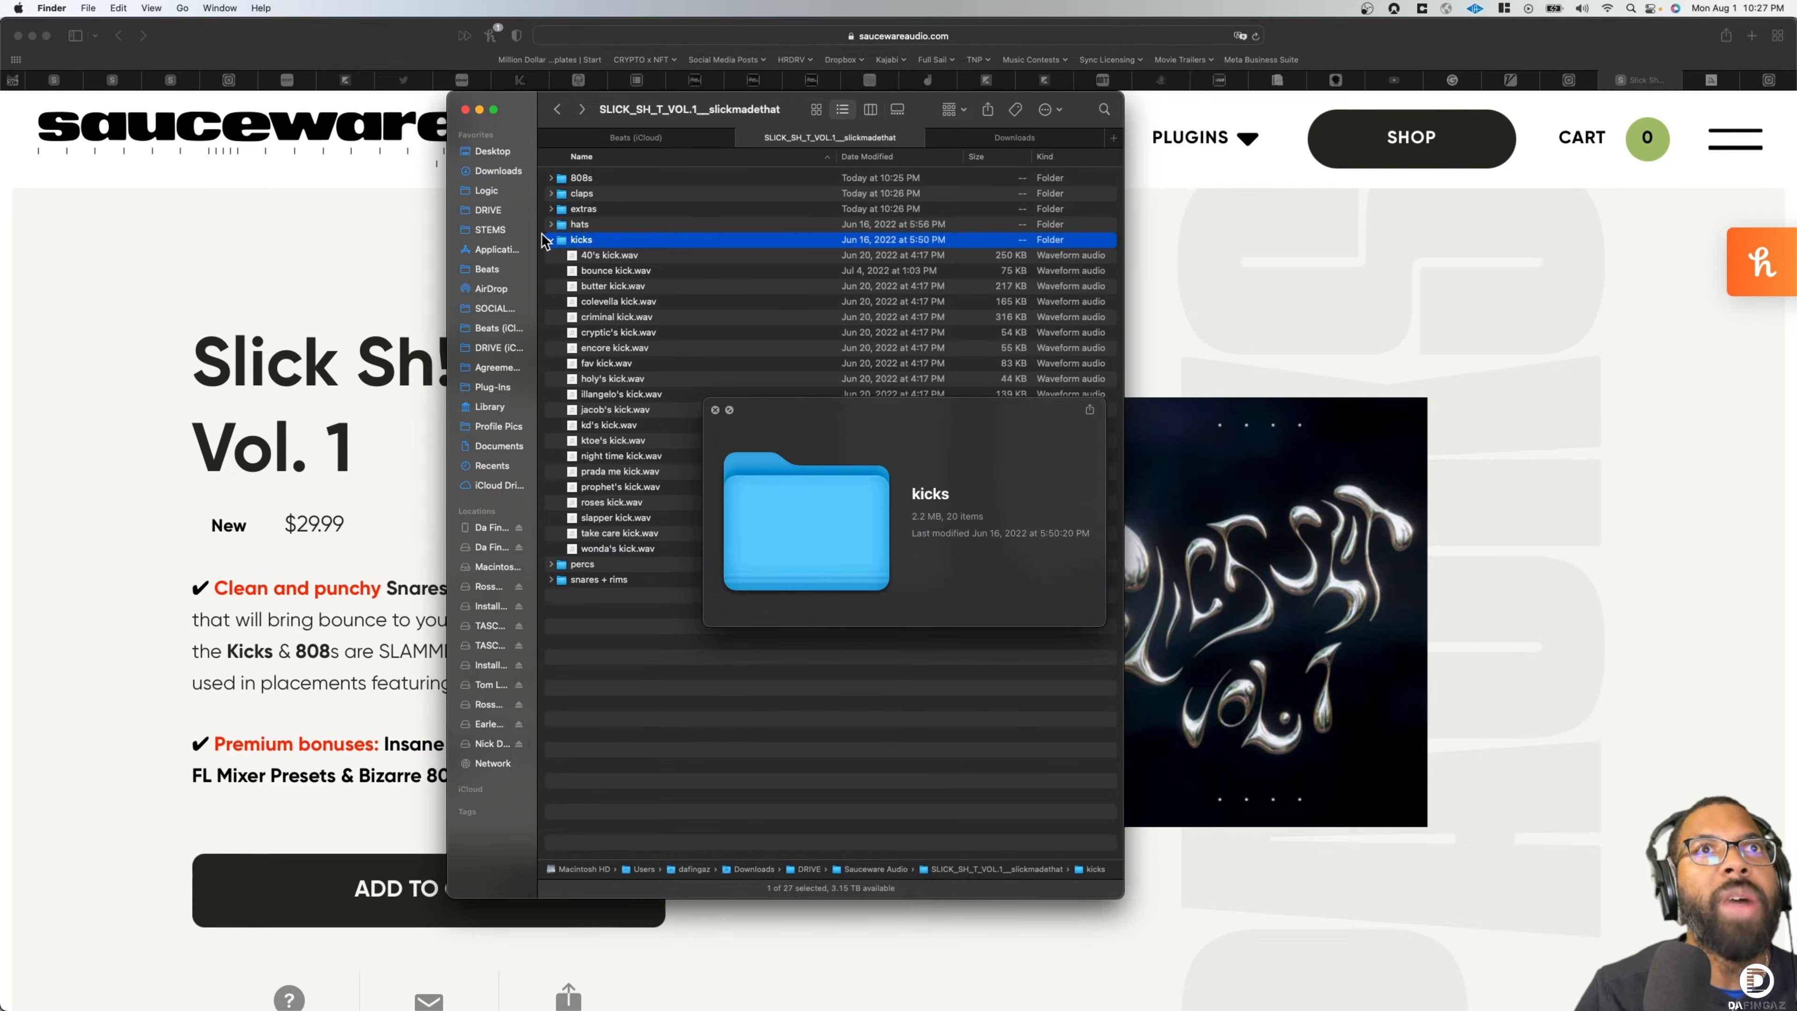
{"action": "left_click", "coordinate": [550, 240]}
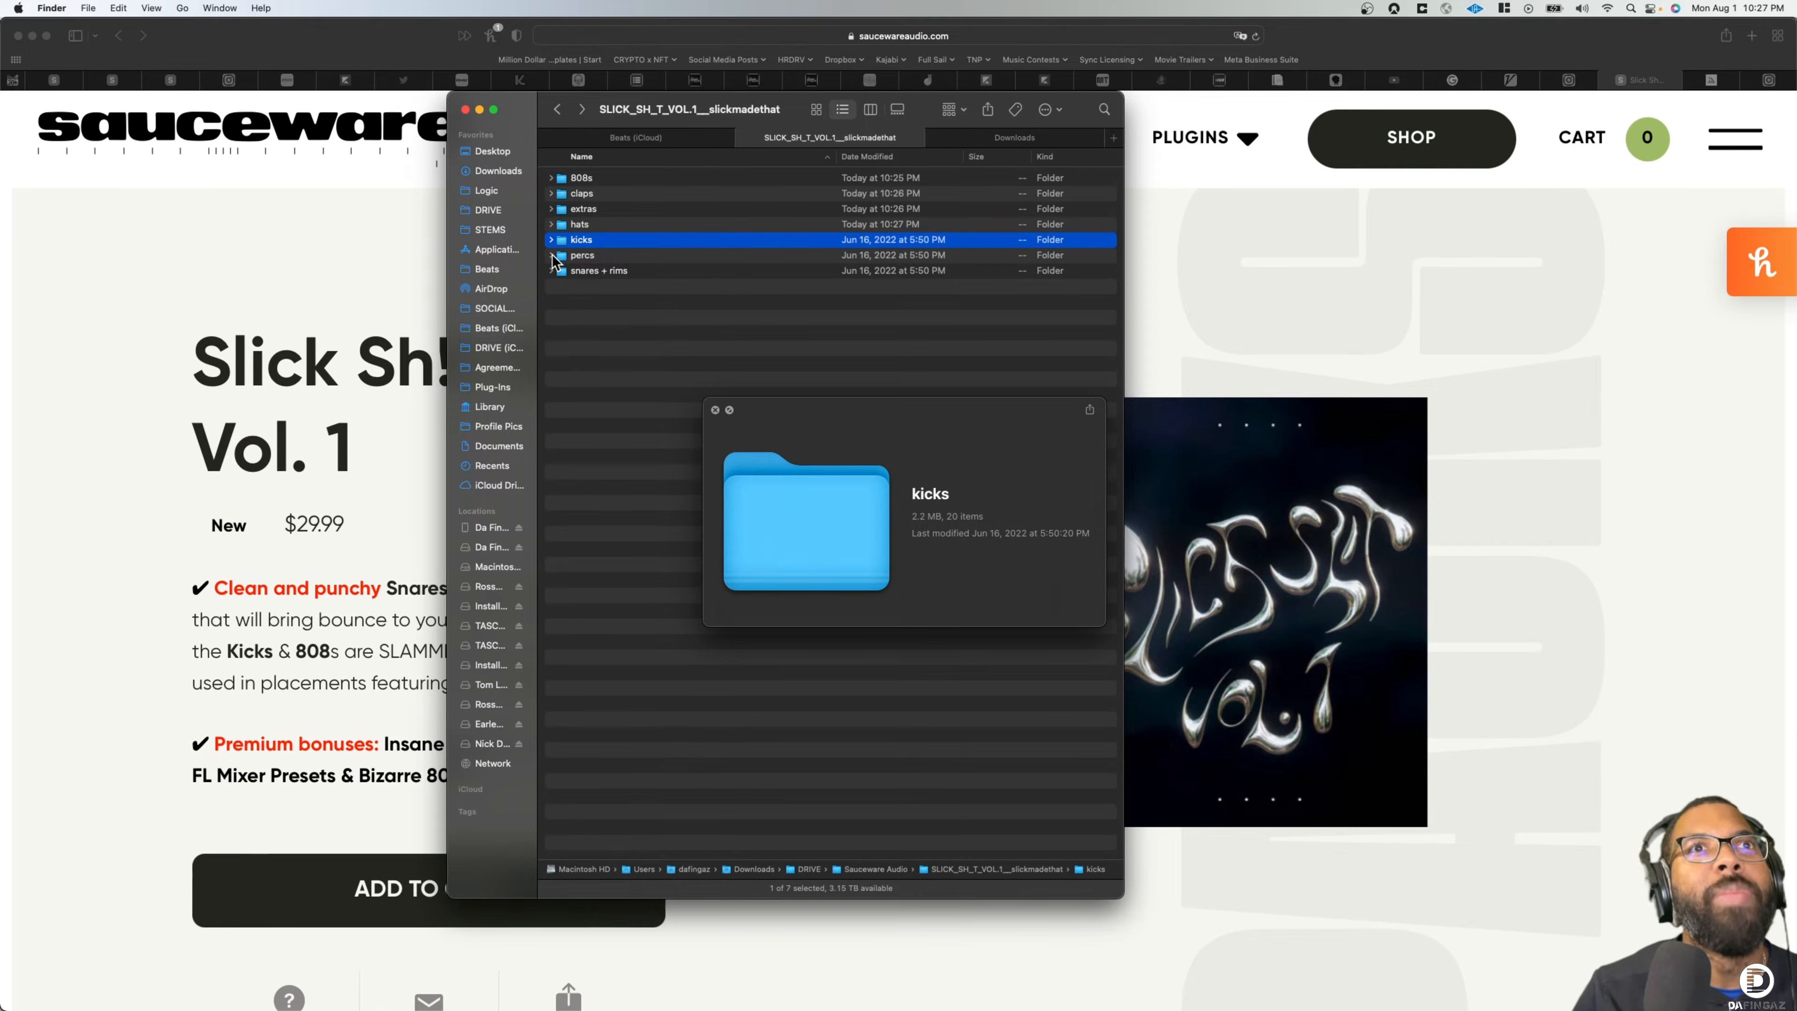
Audition the interstellar, shake, too late and water samples in the percs folder, and collapse it
{"action": "left_click", "coordinate": [600, 292]}
{"action": "left_click", "coordinate": [614, 521]}
{"action": "scroll", "coordinate": [614, 521], "scroll_direction": "down", "scroll_amount": 3}
{"action": "left_click", "coordinate": [614, 521]}
{"action": "left_click", "coordinate": [594, 674]}
{"action": "left_click", "coordinate": [601, 782]}
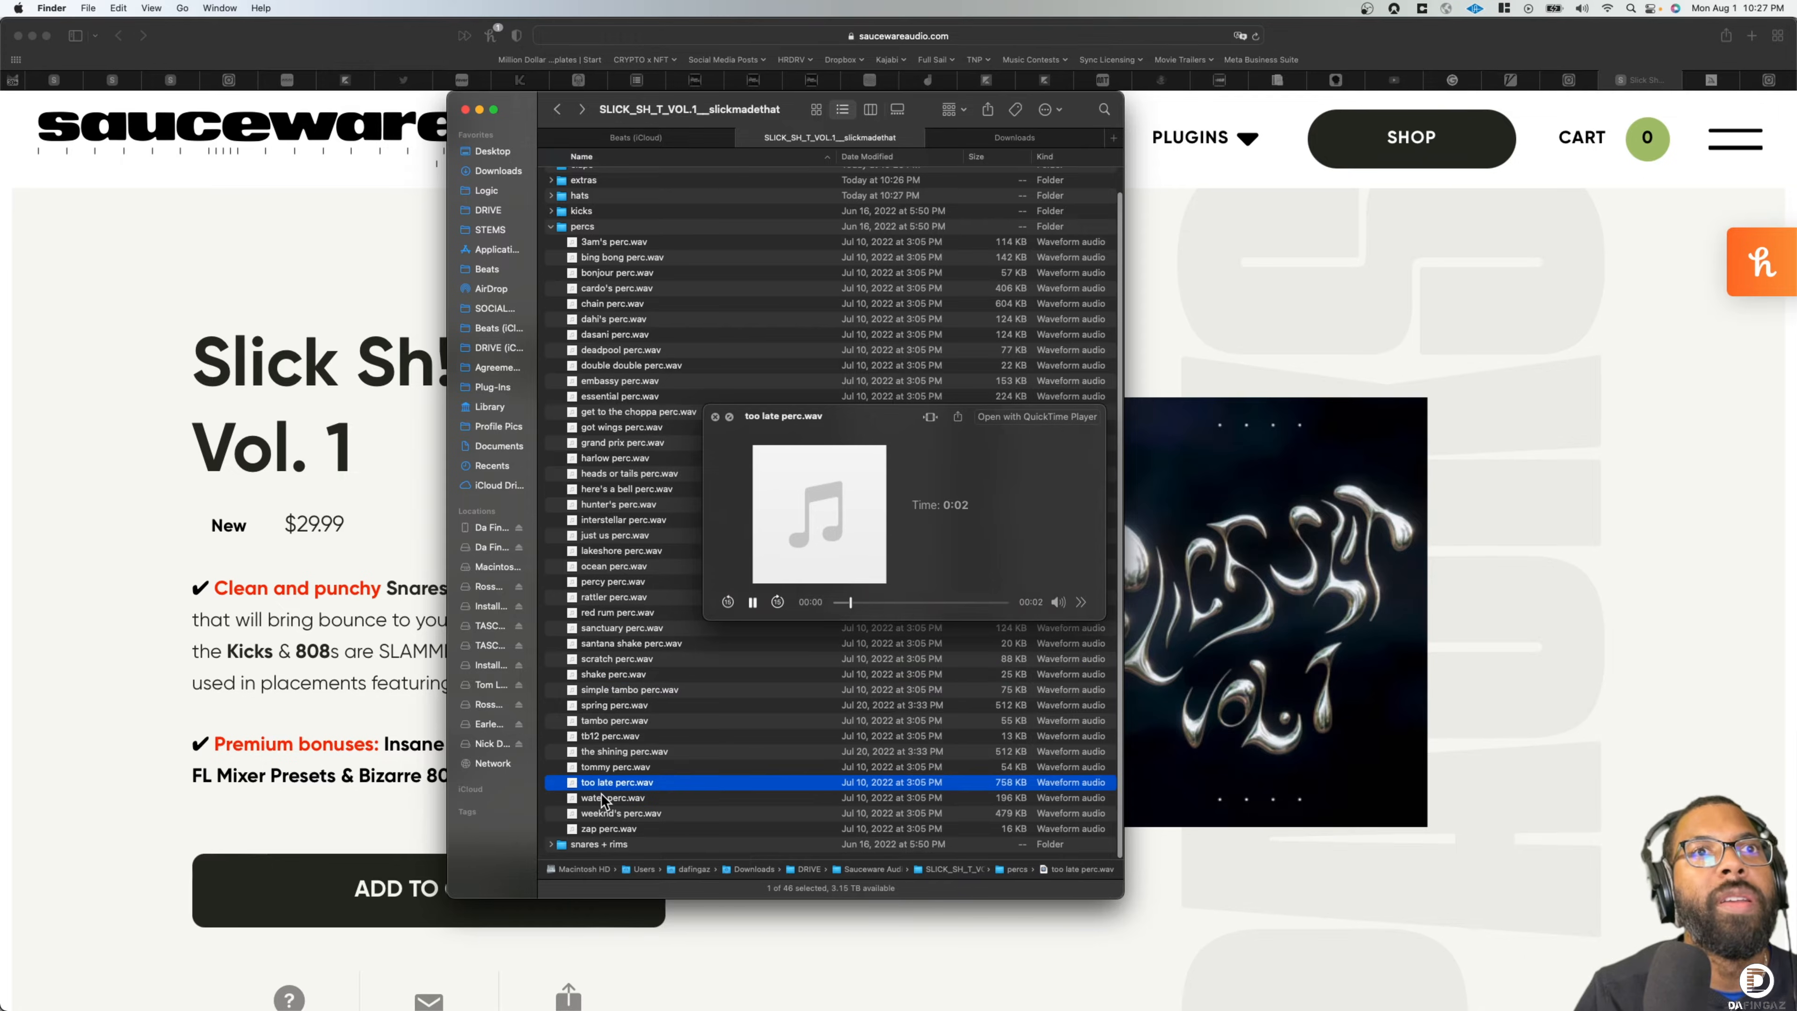
{"action": "left_click", "coordinate": [606, 798]}
{"action": "left_click", "coordinate": [552, 228]}
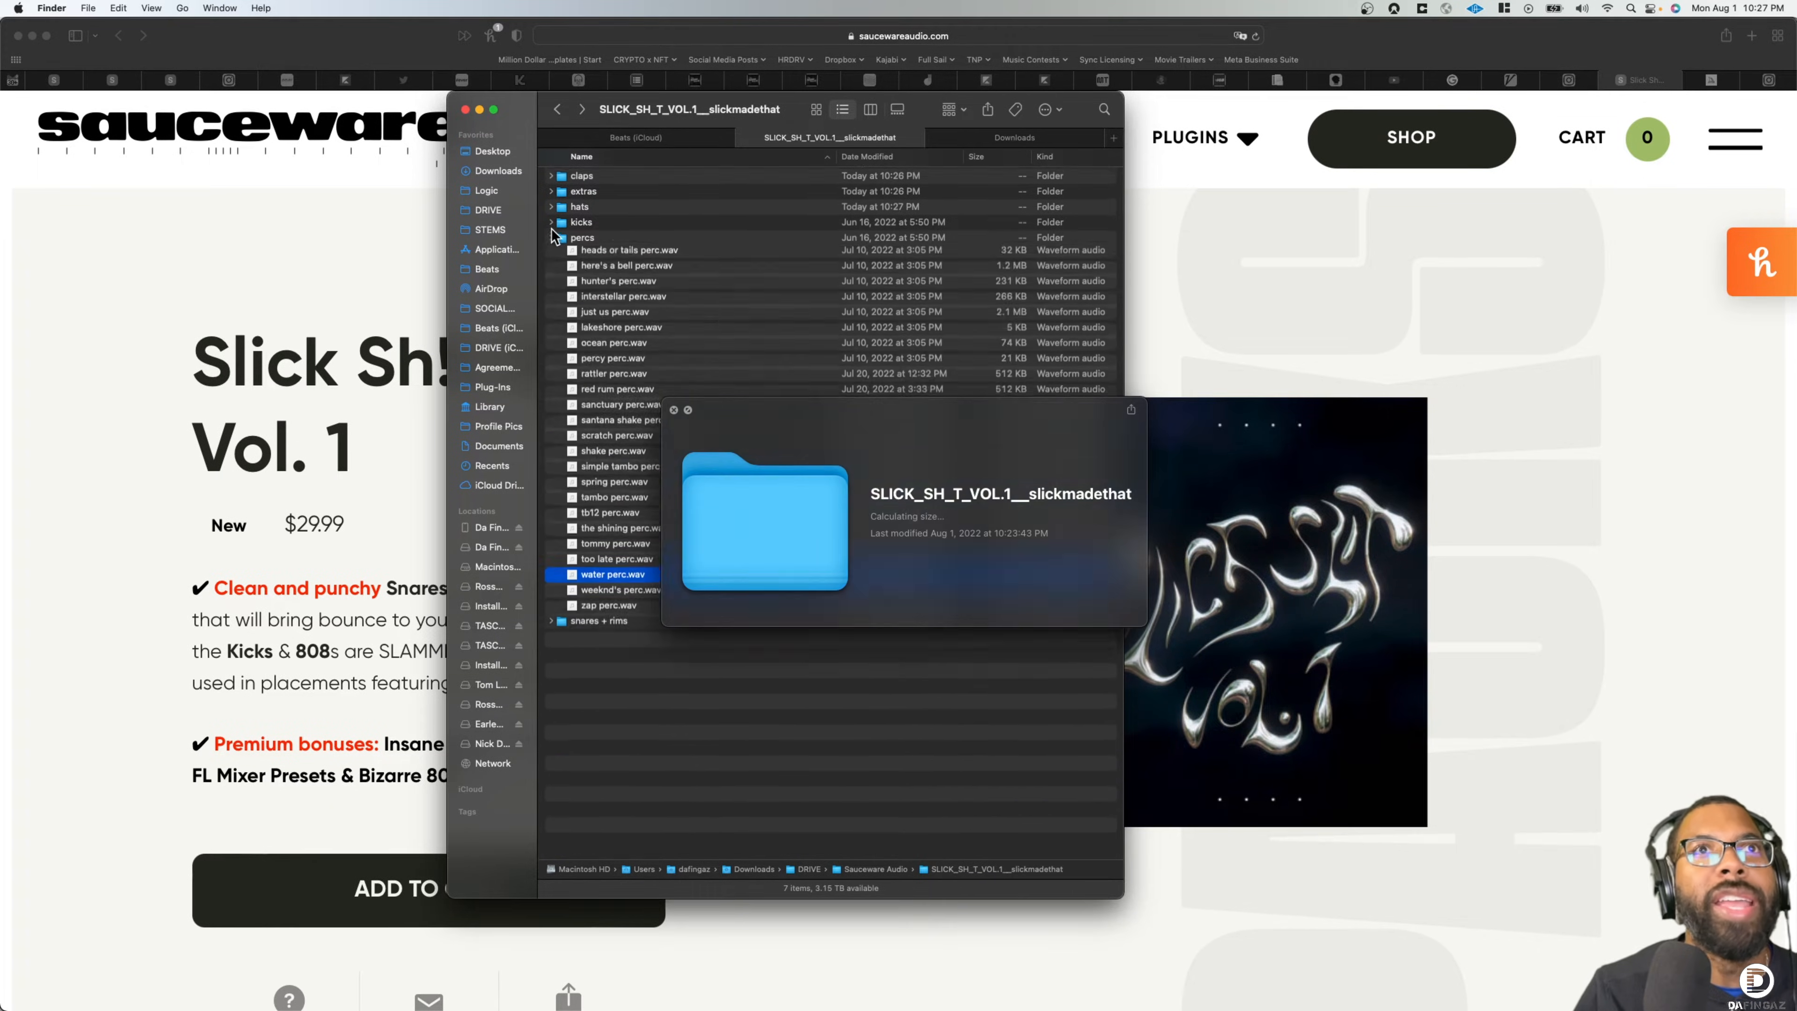
Expand the snares + rims folder and preview bunker snare, seez's snare, wonderchild rim and odyssee rim
{"action": "left_click", "coordinate": [550, 271]}
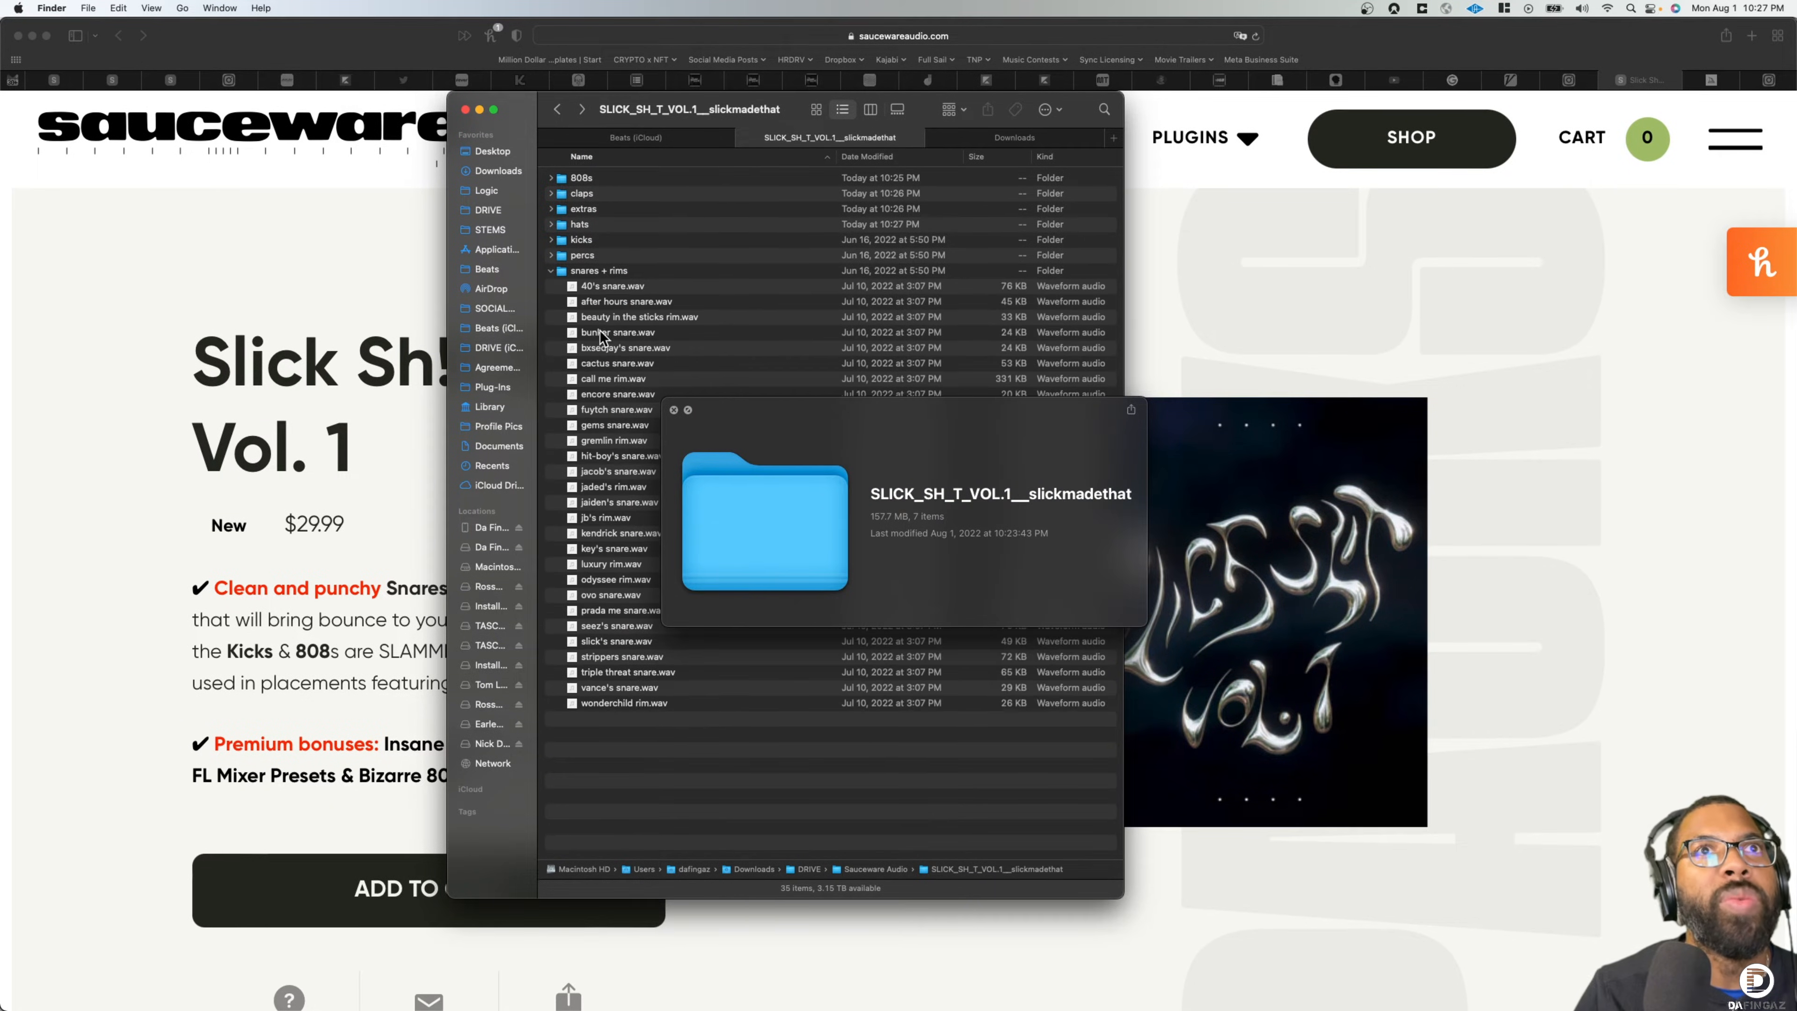
{"action": "left_click", "coordinate": [603, 332]}
{"action": "left_click", "coordinate": [612, 627]}
{"action": "left_click", "coordinate": [615, 702]}
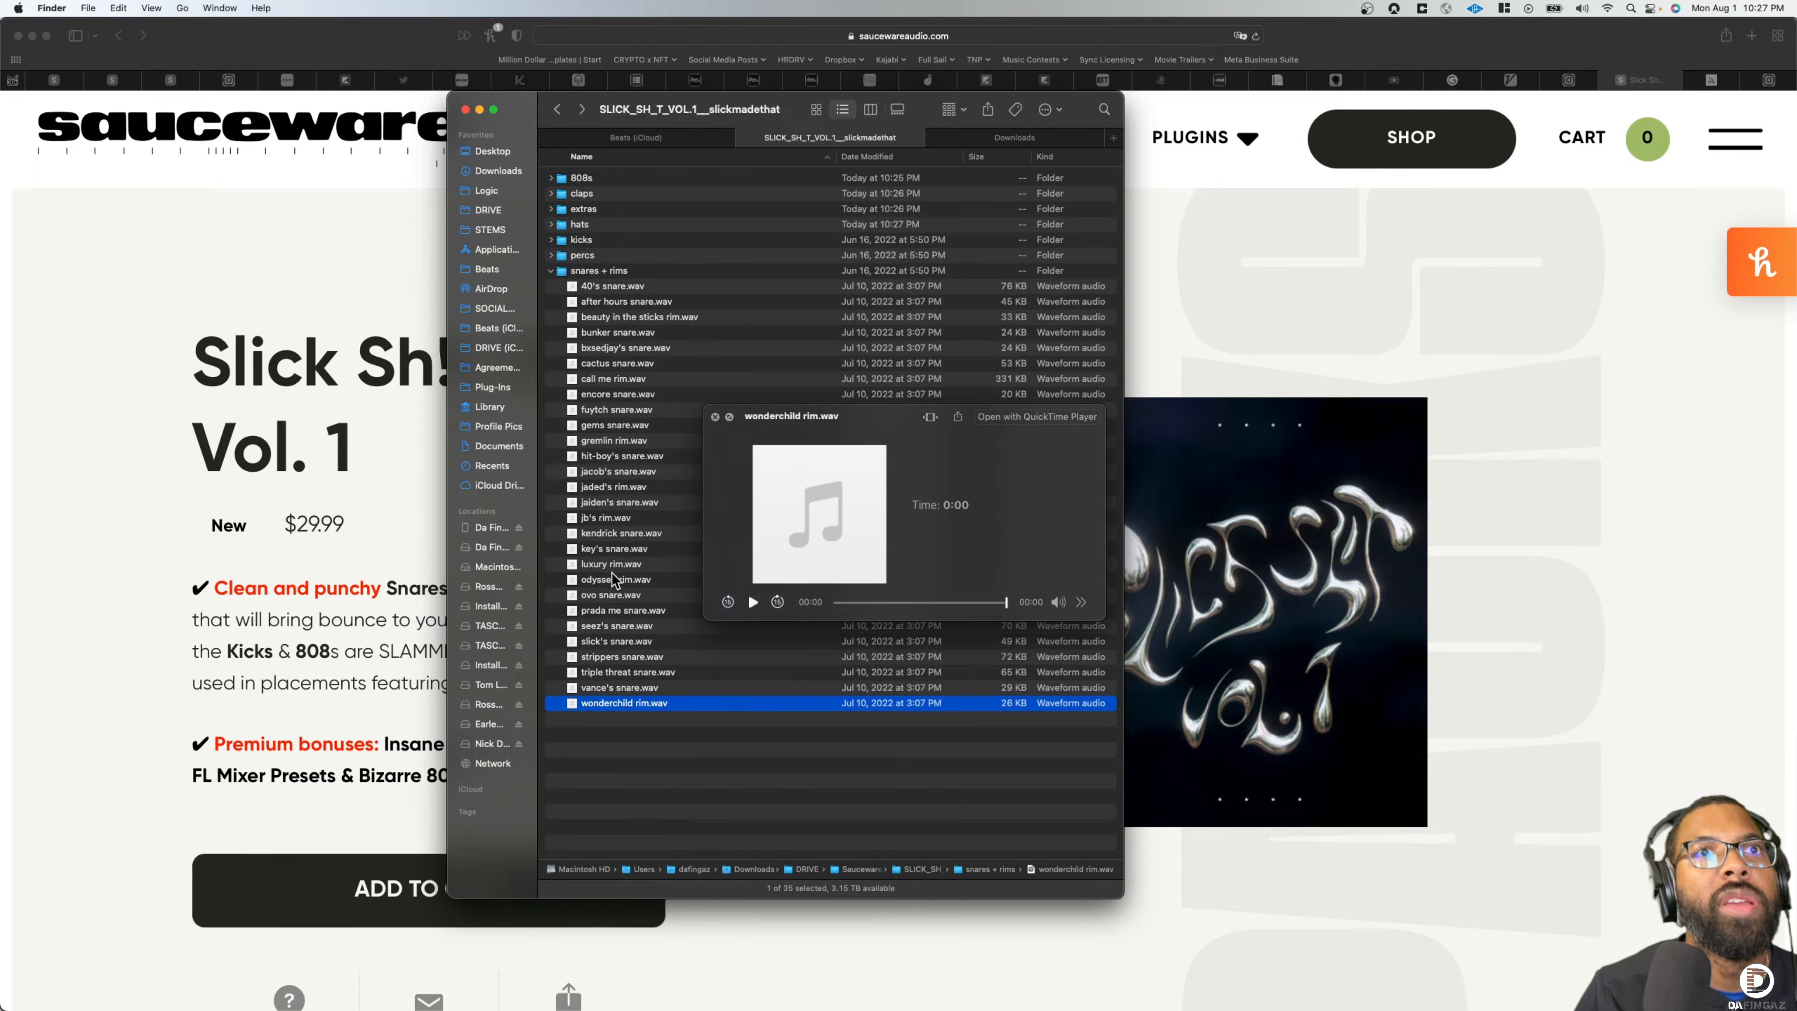
{"action": "left_click", "coordinate": [616, 580]}
Switch to Logic Pro, move the kit's Finder window over the empty arrange area, and close the odyssee rim preview
{"action": "key", "text": "super+Tab"}
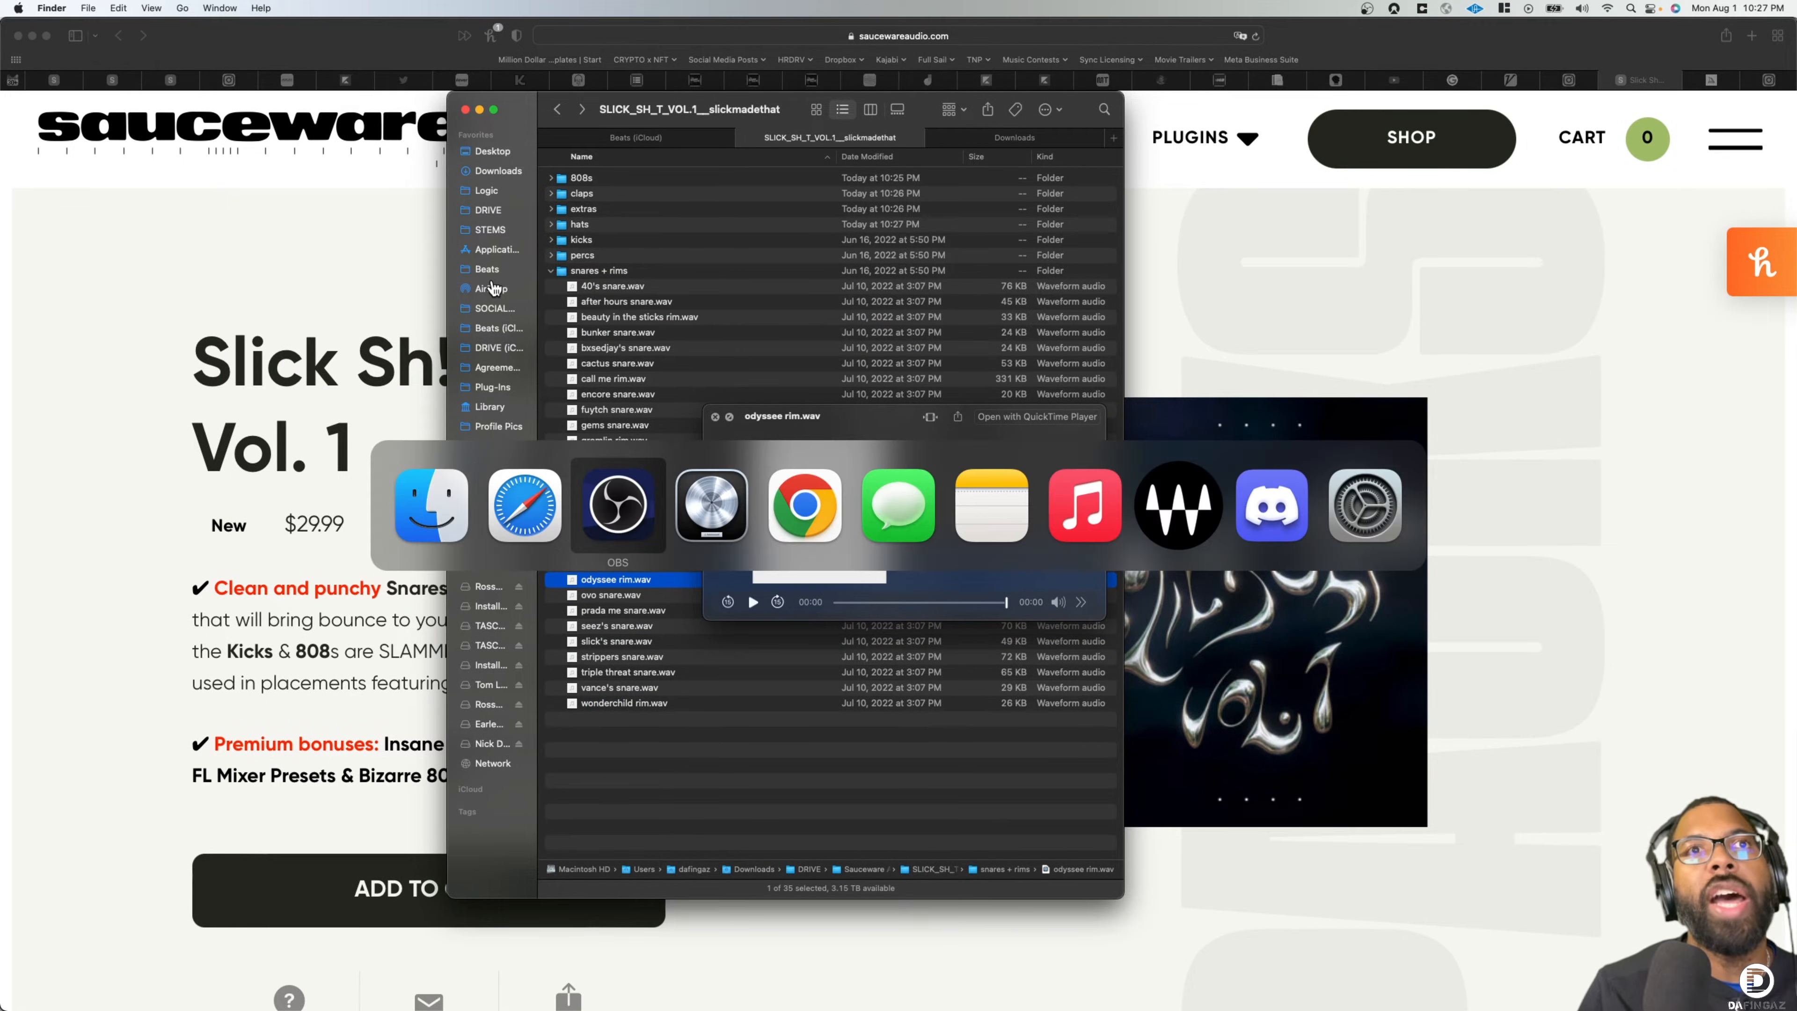
{"action": "key", "text": "super+Tab"}
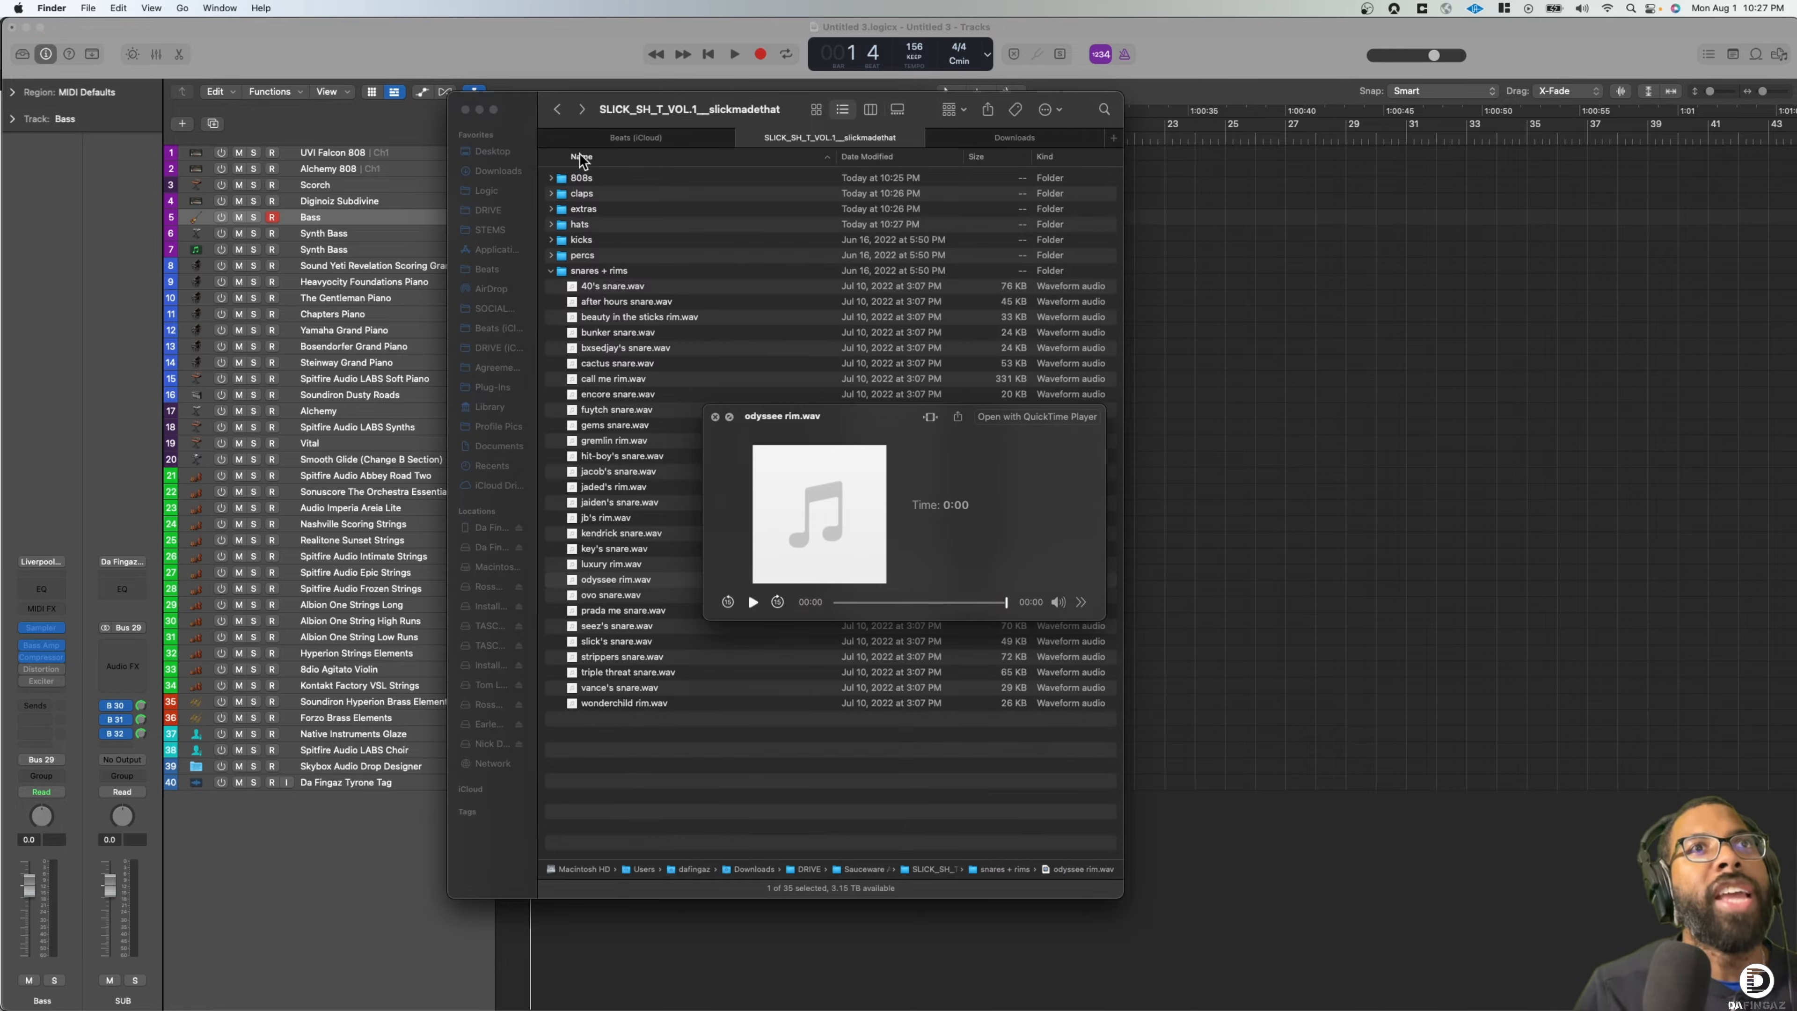
{"action": "left_click_drag", "start_coordinate": [579, 91], "coordinate": [859, 90]}
{"action": "left_click", "coordinate": [325, 185]}
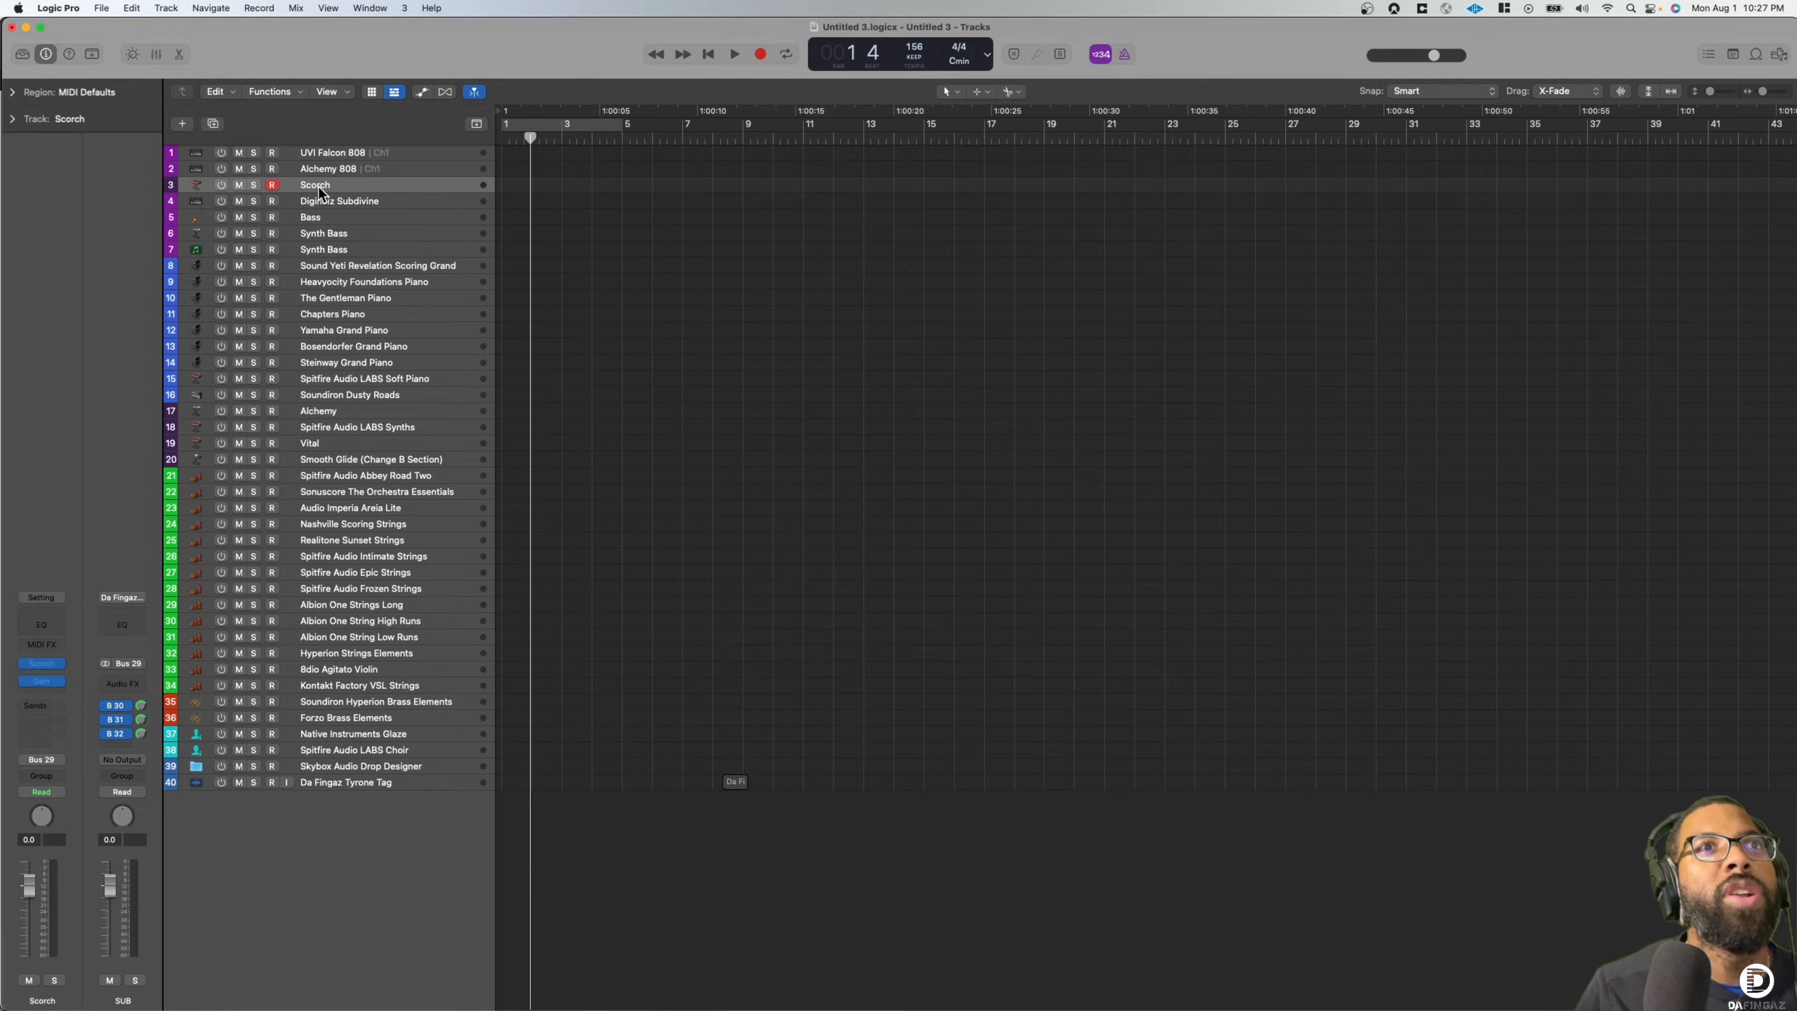
{"action": "key", "text": "super+Tab"}
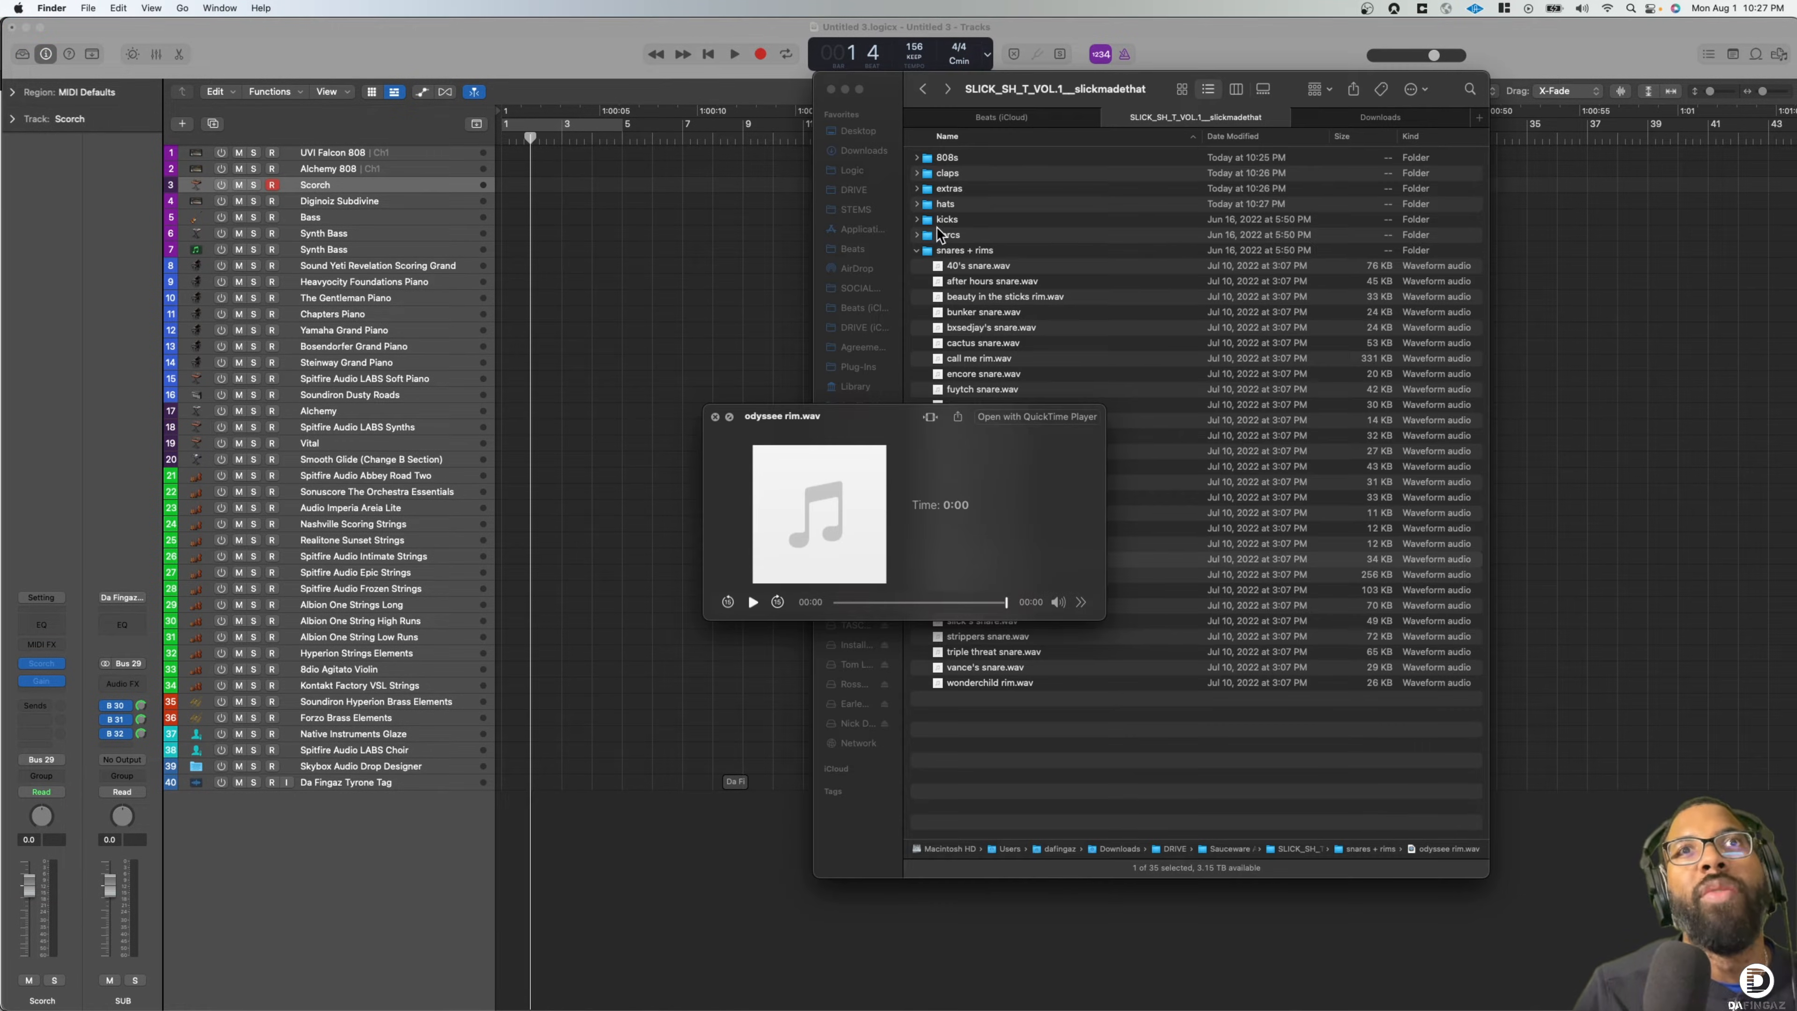
{"action": "left_click", "coordinate": [714, 416]}
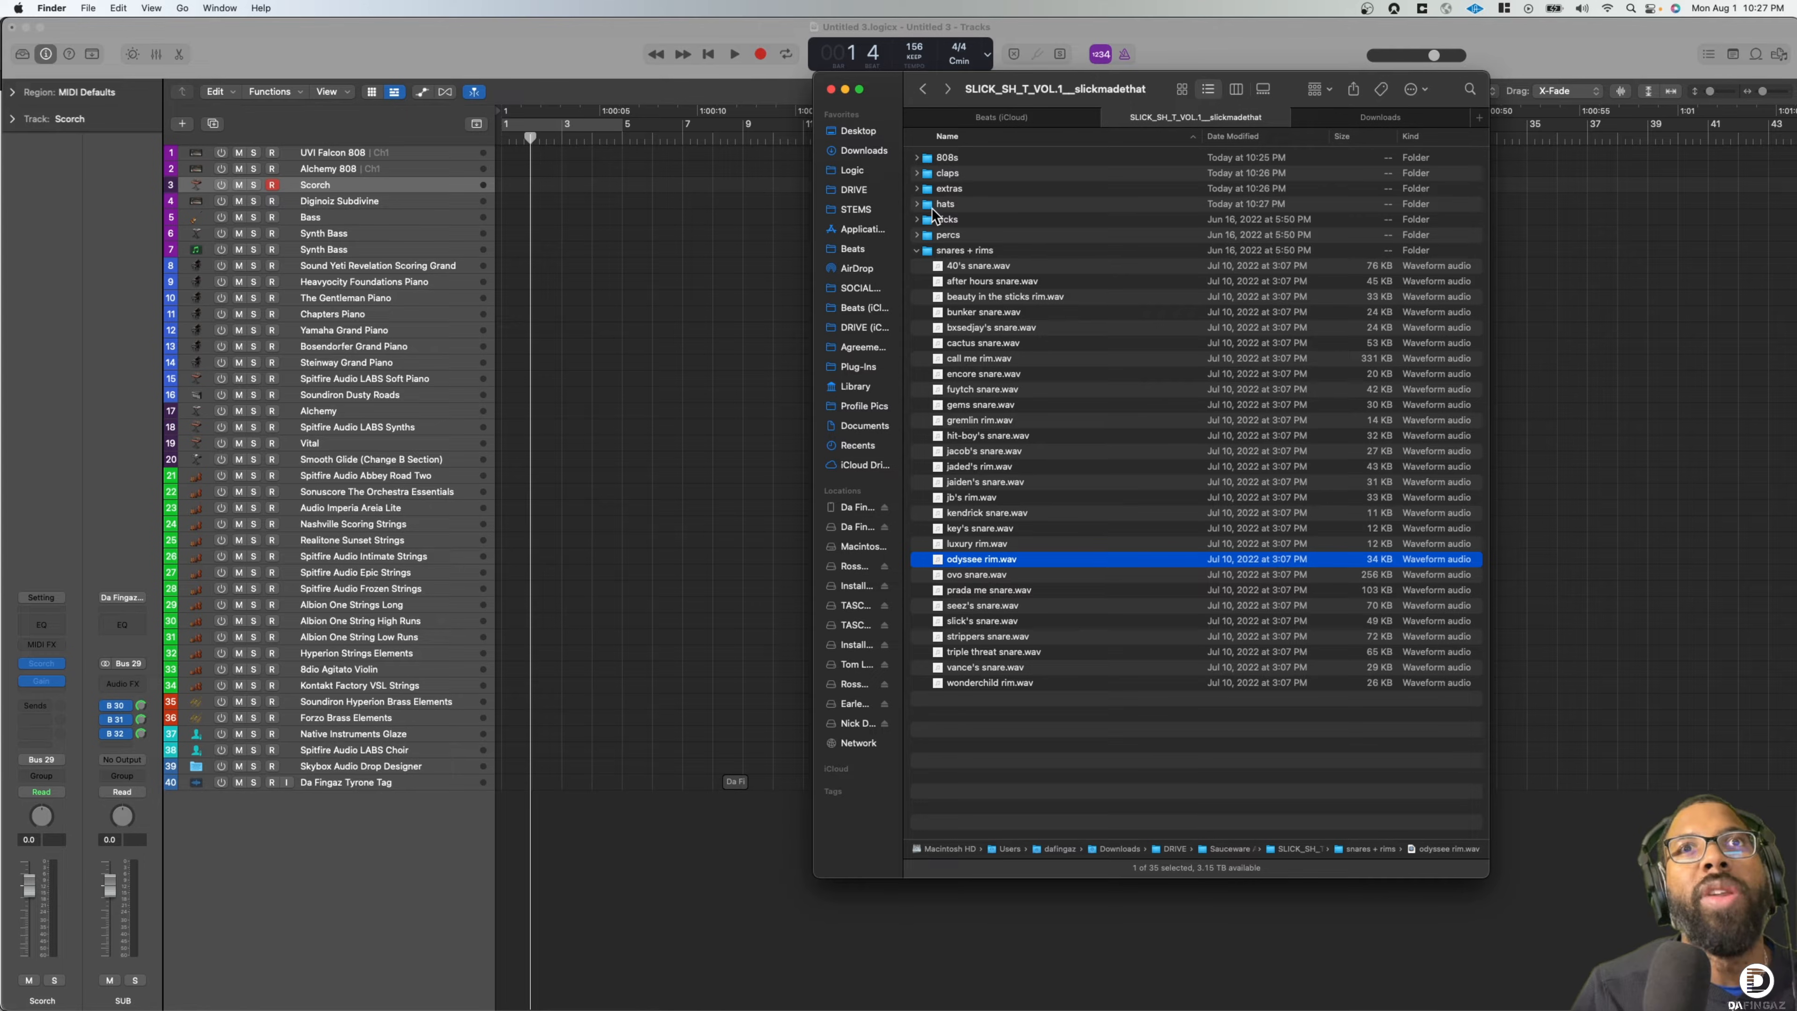
Collapse snares + rims, expand the perc loops subfolder in extras, and preview take care perc loop 90bpm
{"action": "left_click", "coordinate": [917, 250]}
{"action": "left_click", "coordinate": [917, 188]}
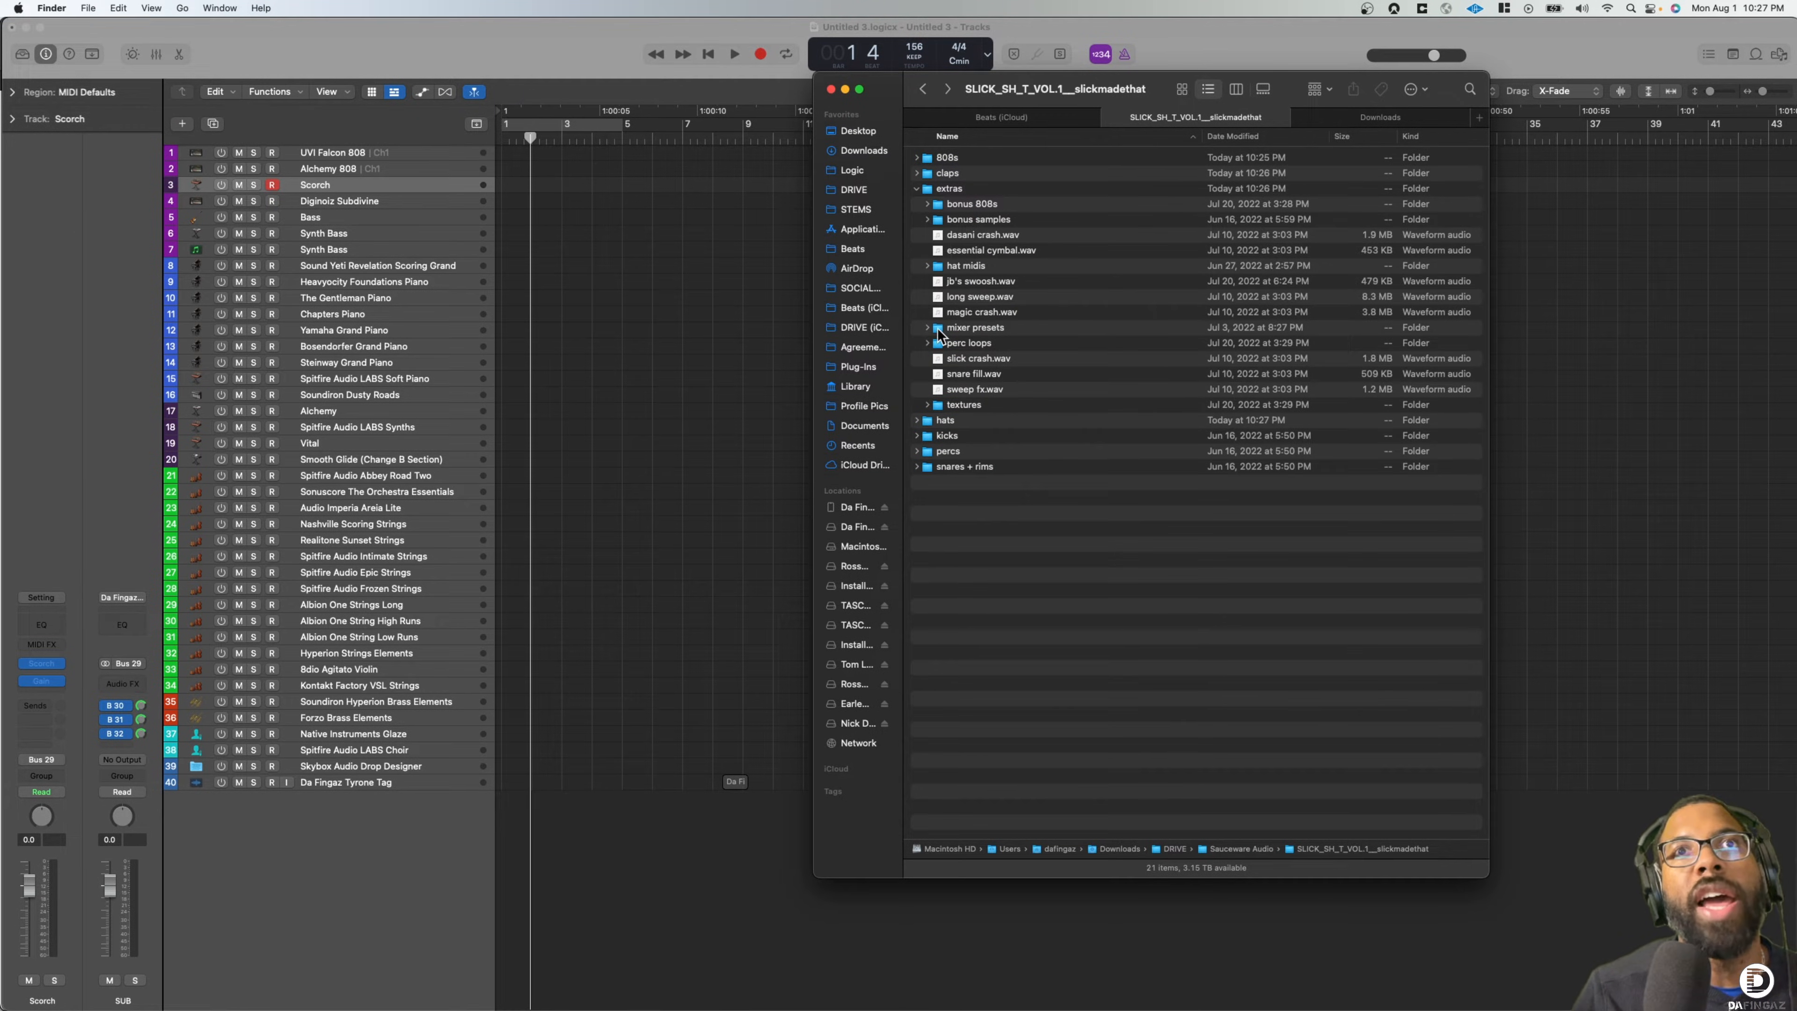
{"action": "left_click", "coordinate": [928, 343]}
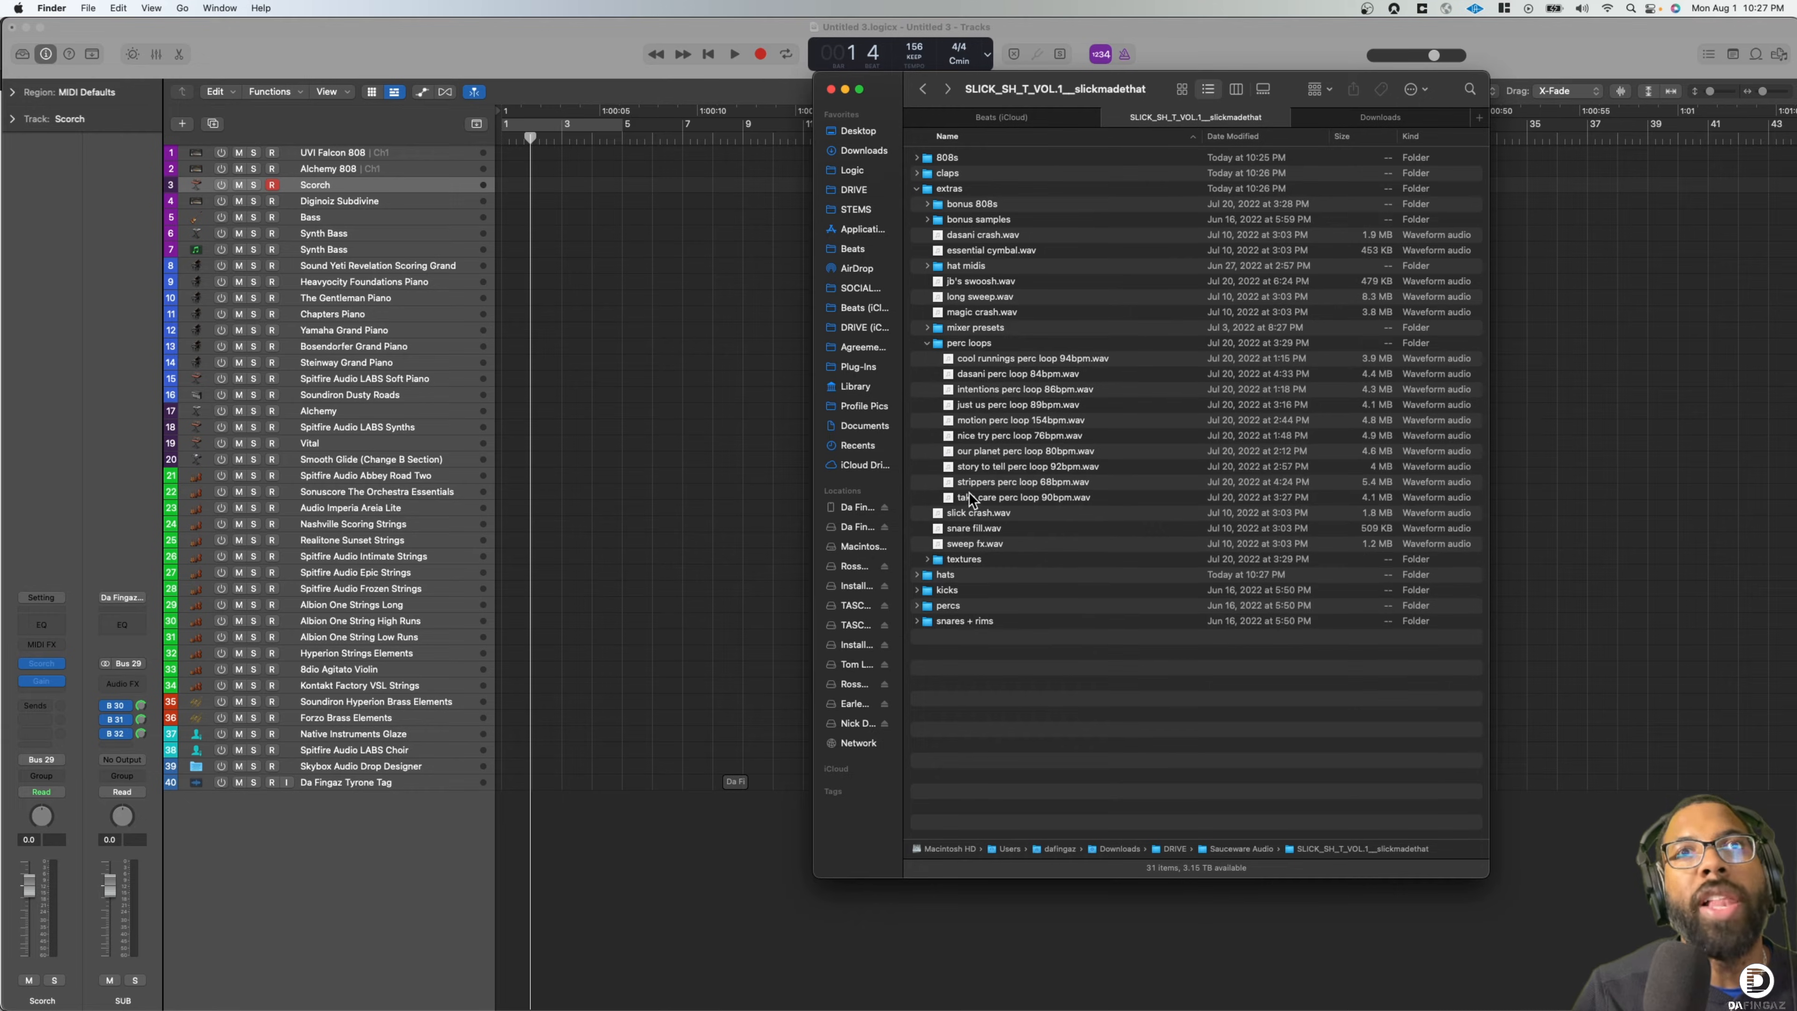
{"action": "left_click", "coordinate": [982, 504]}
{"action": "key", "text": "space"}
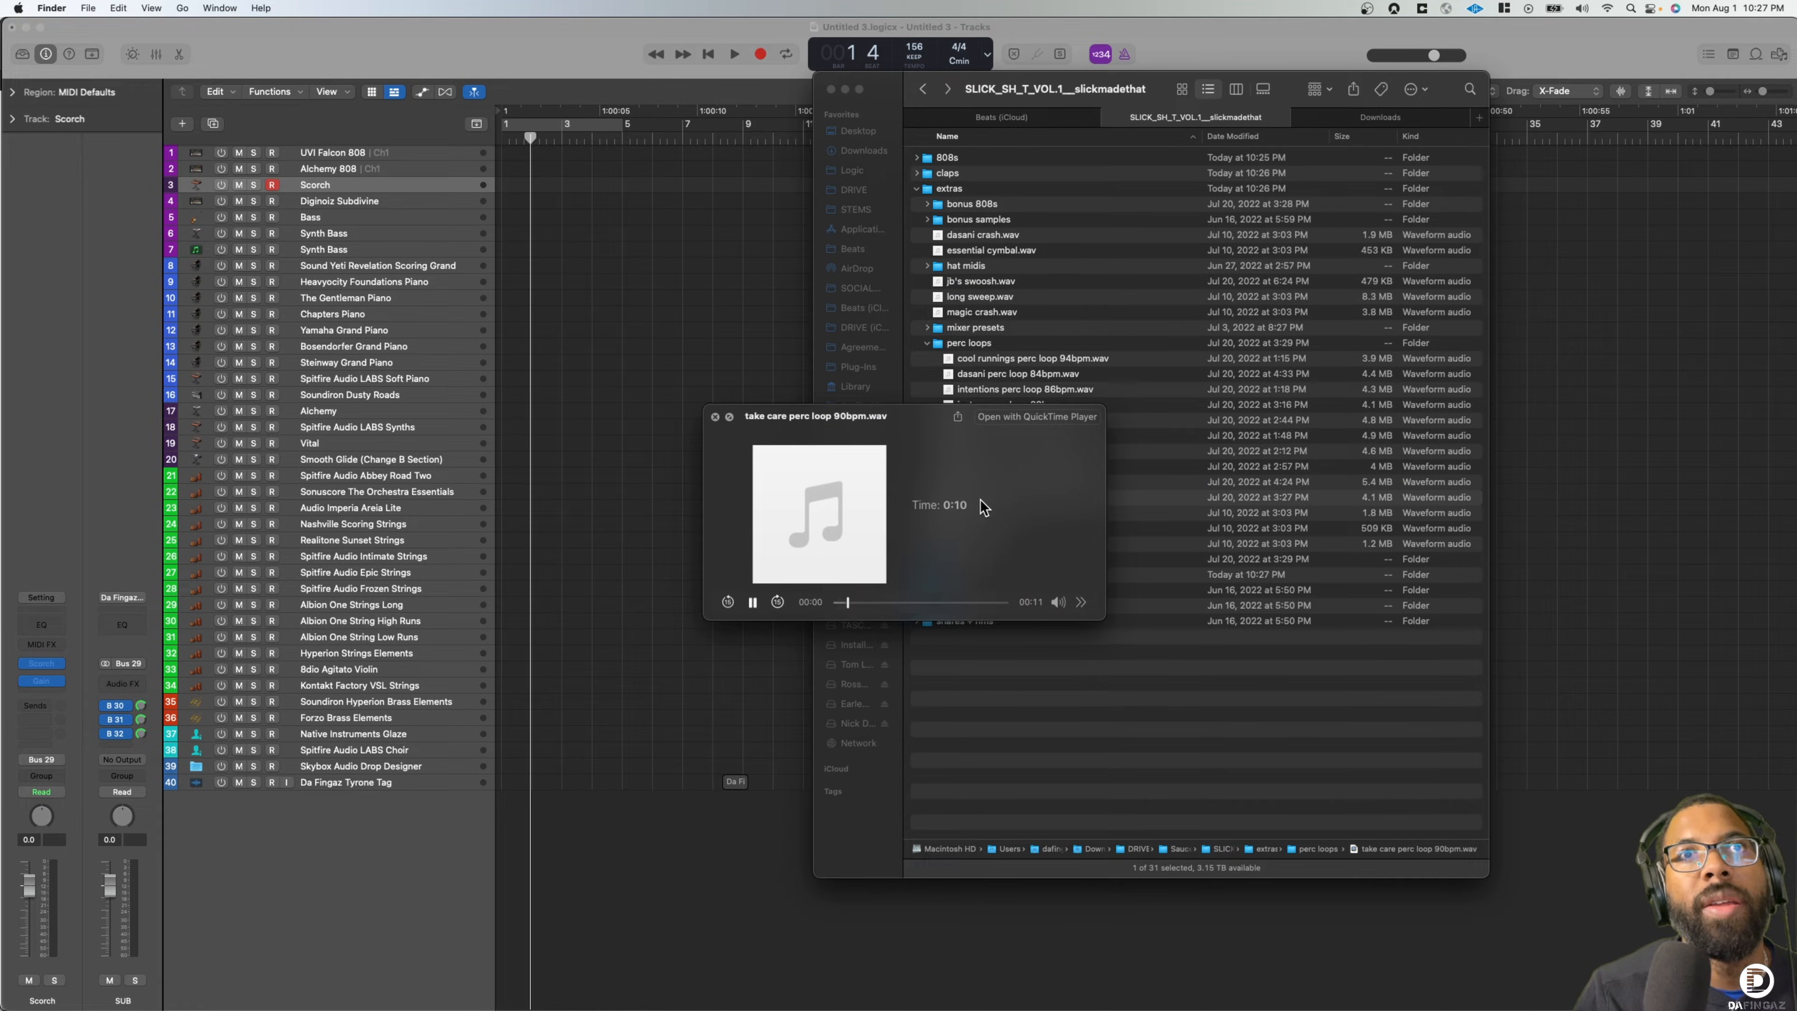
{"action": "key", "text": "space"}
Import take care perc loop 90bpm at bar 1 on a new Logic Pro track, and move that track above all others
{"action": "left_click_drag", "start_coordinate": [998, 497], "coordinate": [511, 872]}
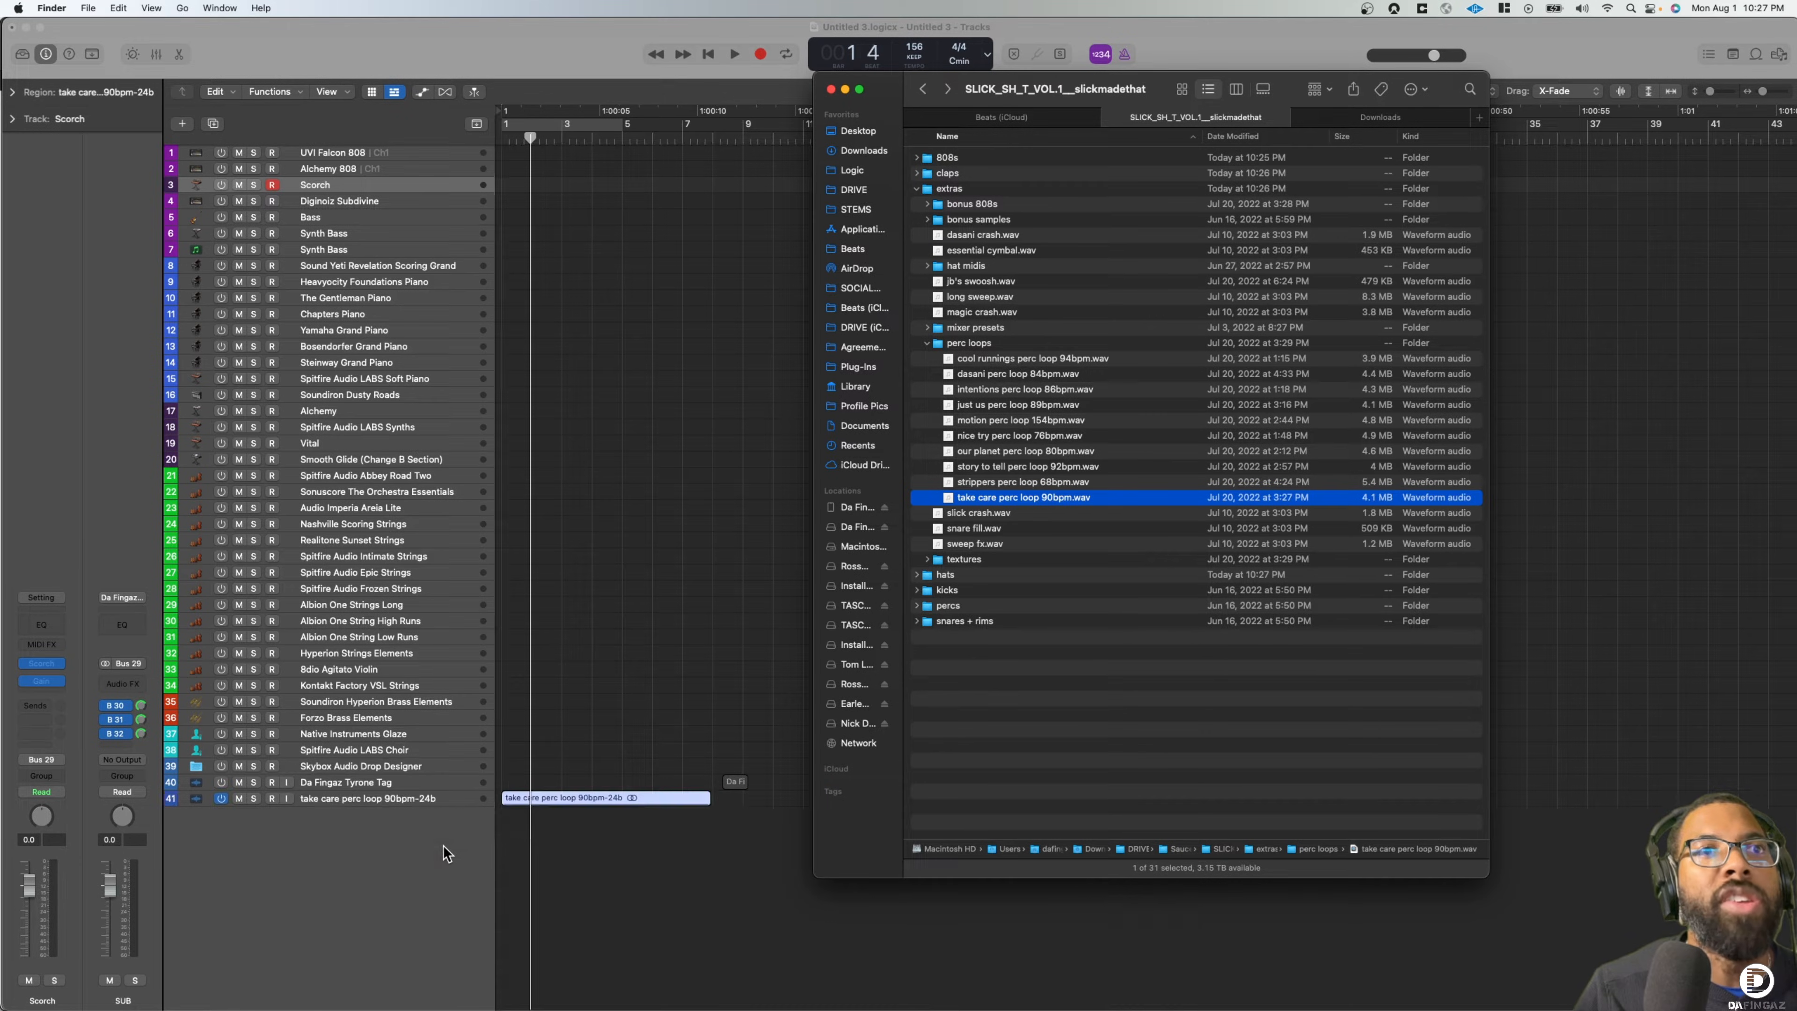
{"action": "left_click_drag", "start_coordinate": [423, 801], "coordinate": [401, 9]}
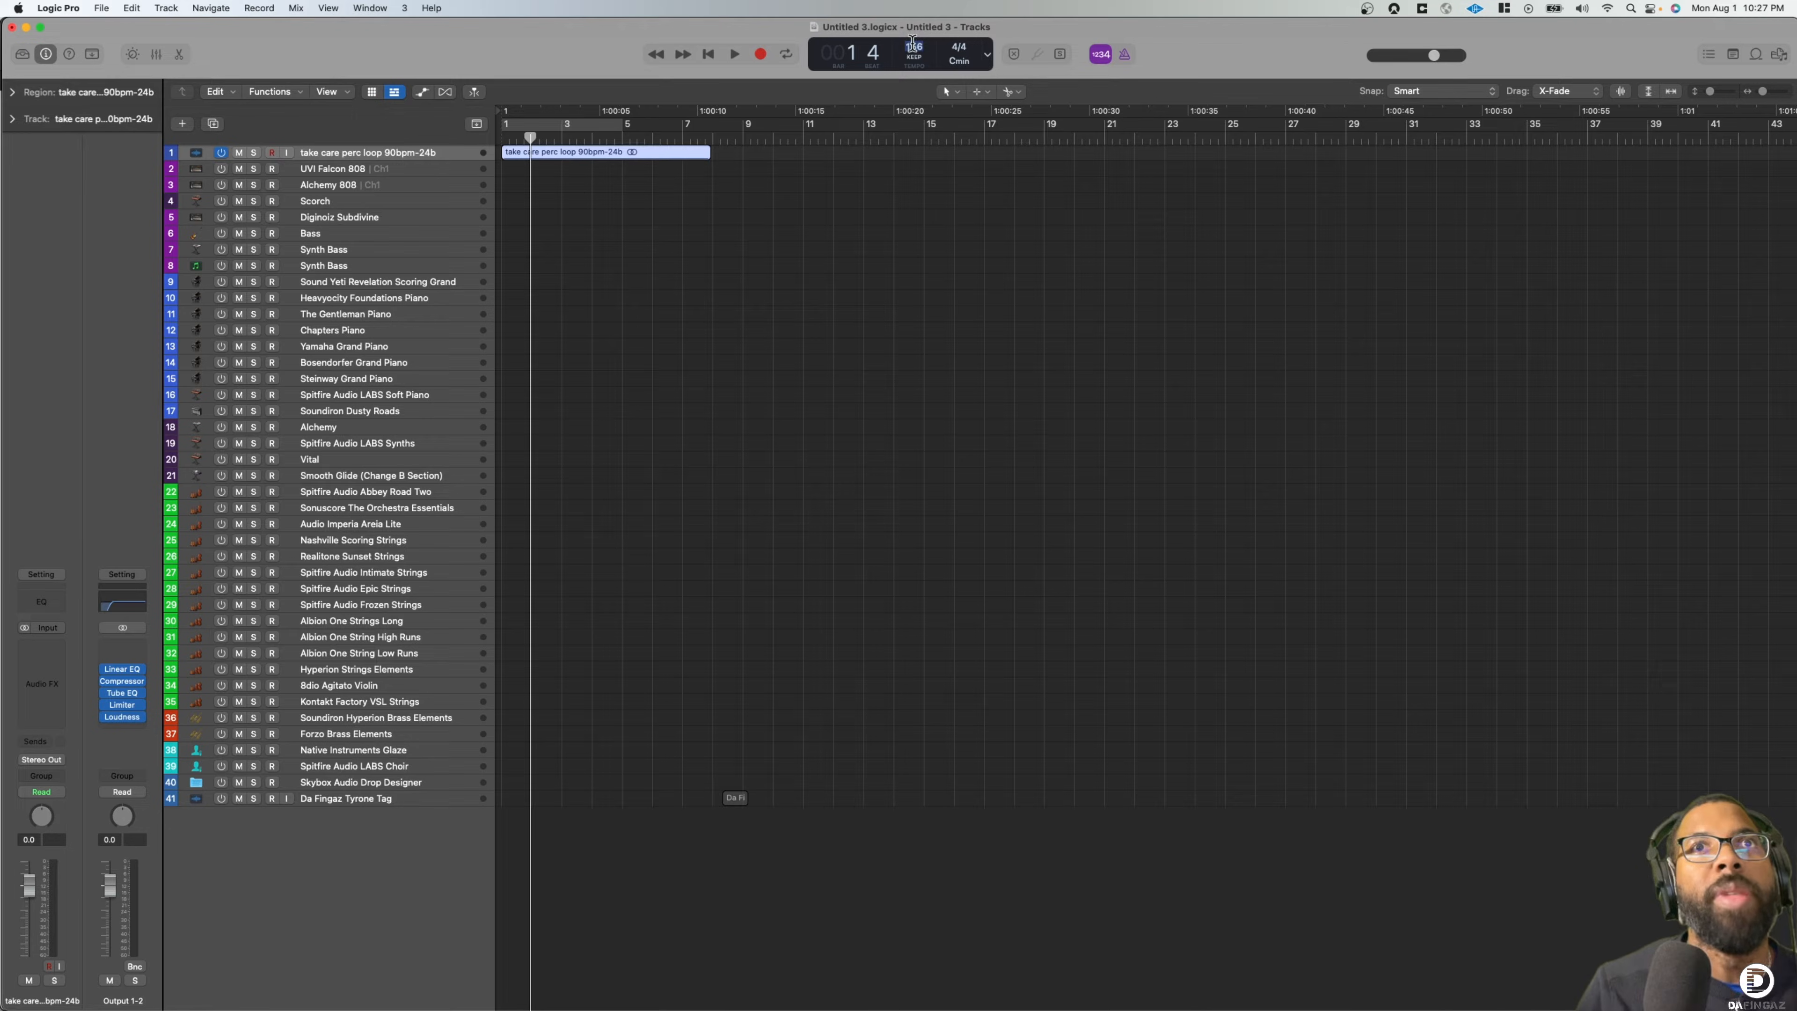
Set the project tempo to 90 bpm and enlarge the view of the imported perc loop region
{"action": "type", "text": "90"}
{"action": "key", "text": "Return"}
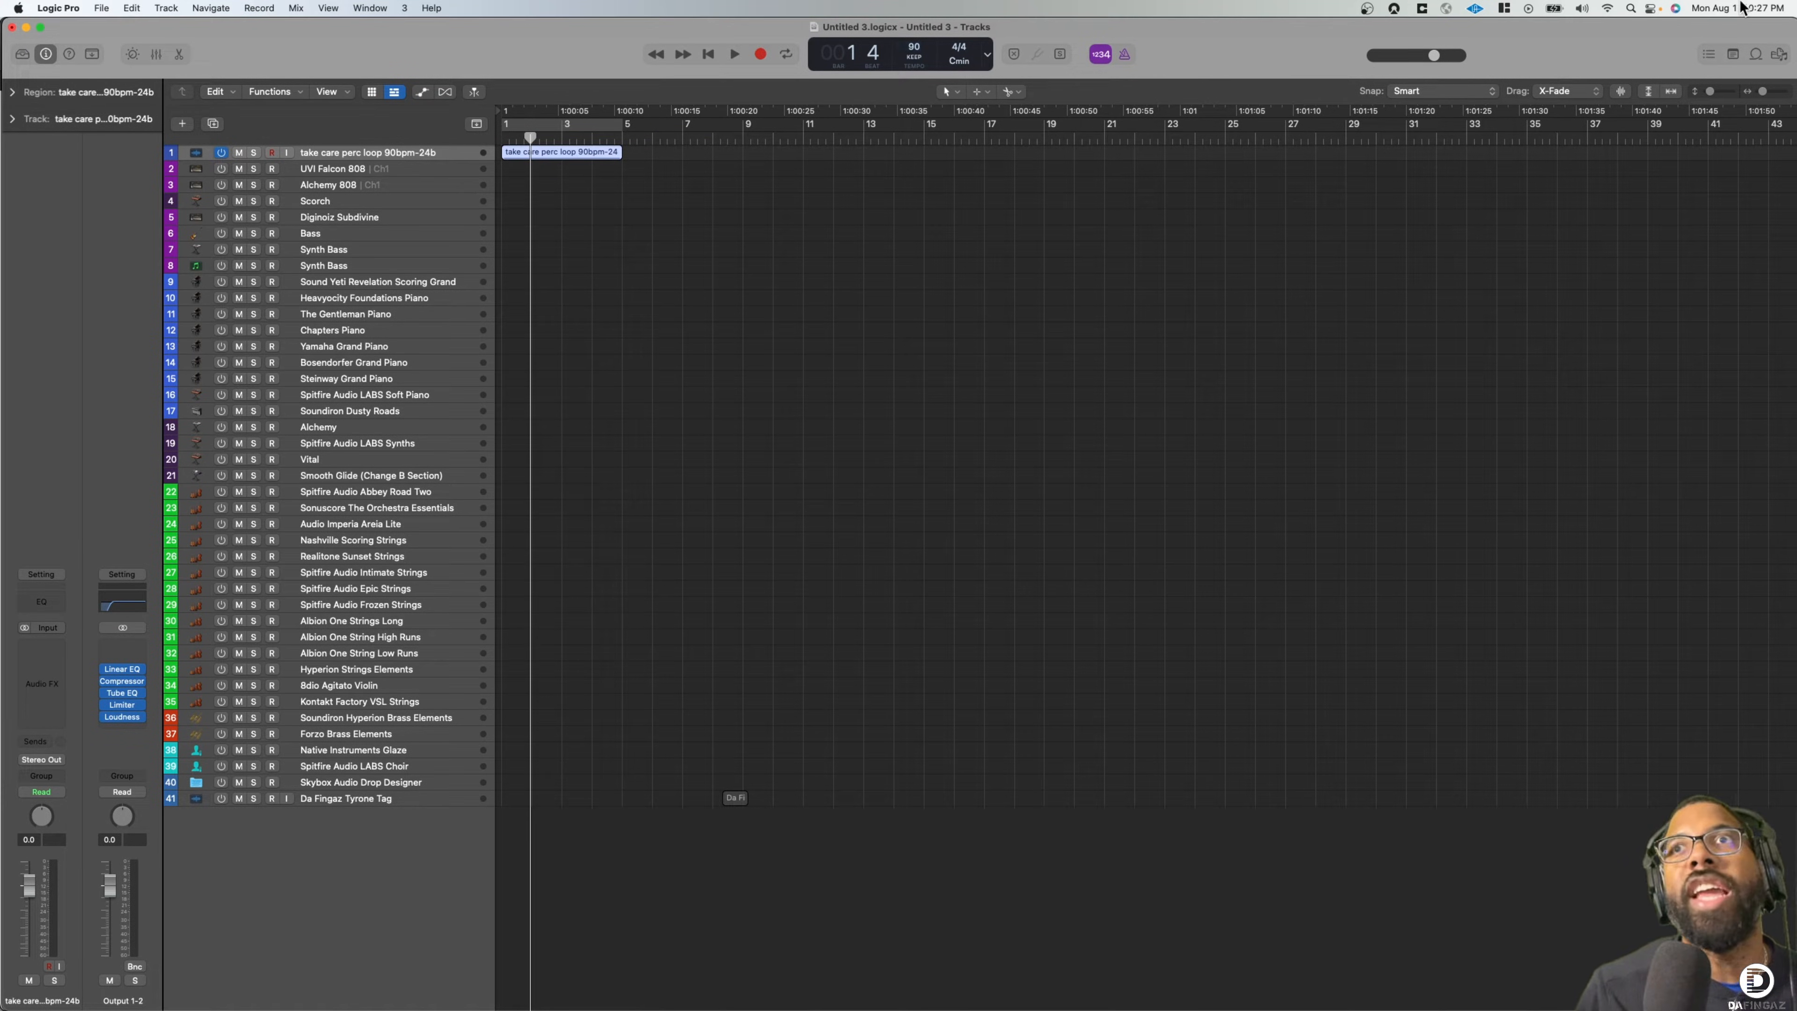
{"action": "left_click_drag", "start_coordinate": [1762, 91], "coordinate": [1721, 93]}
{"action": "scroll", "coordinate": [1582, 191], "scroll_direction": "left", "scroll_amount": 3}
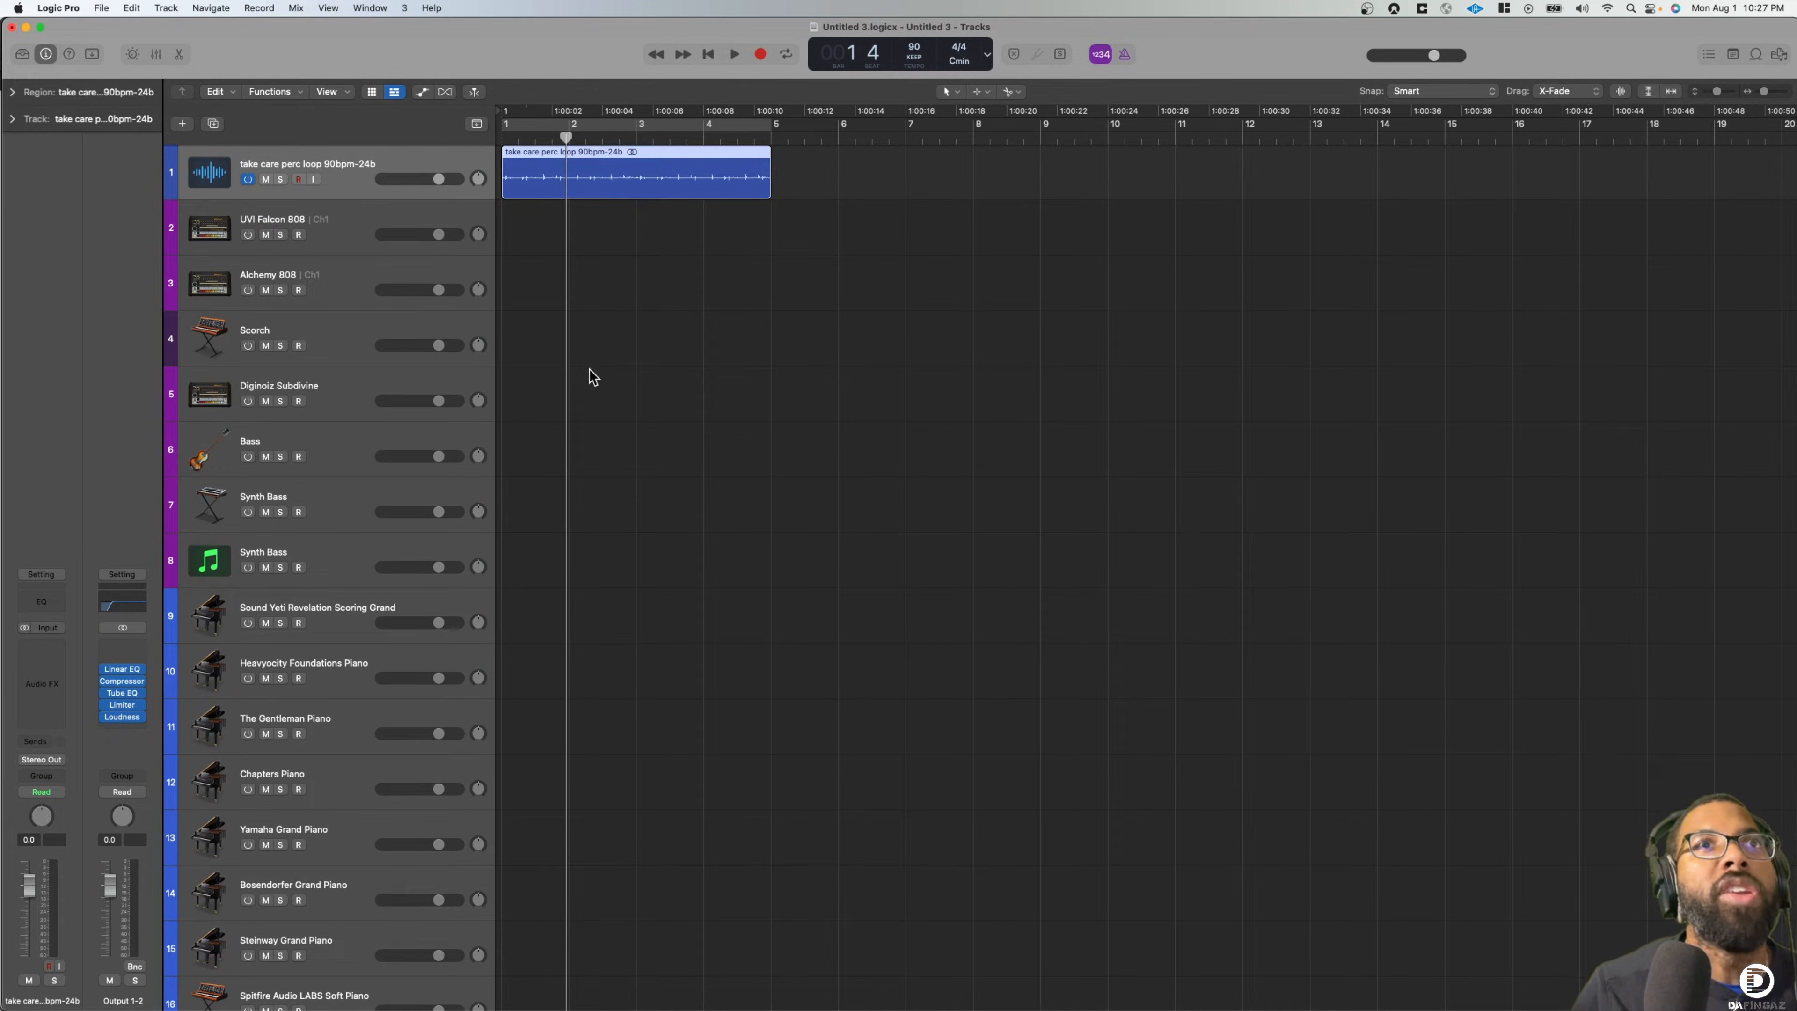
Turn on Flex for the perc loop track in Slicing mode and set the project tempo to 70 bpm
{"action": "left_click", "coordinate": [445, 91]}
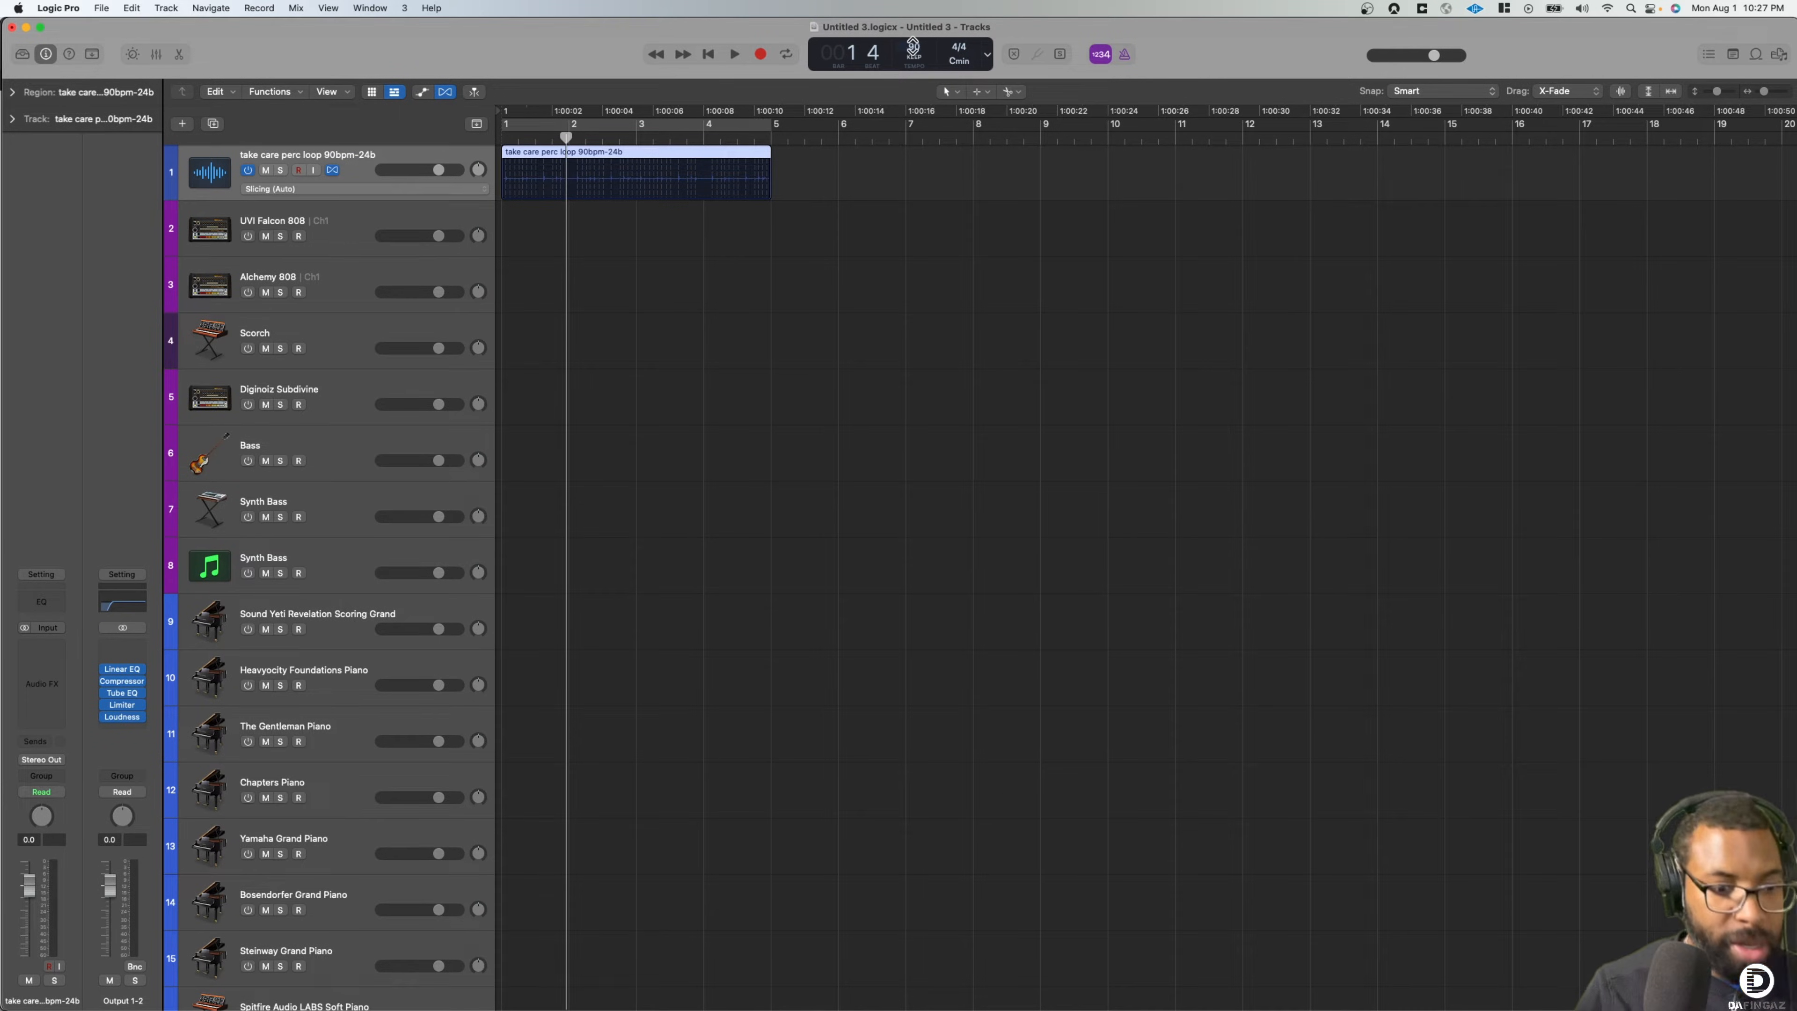
{"action": "key", "text": "7"}
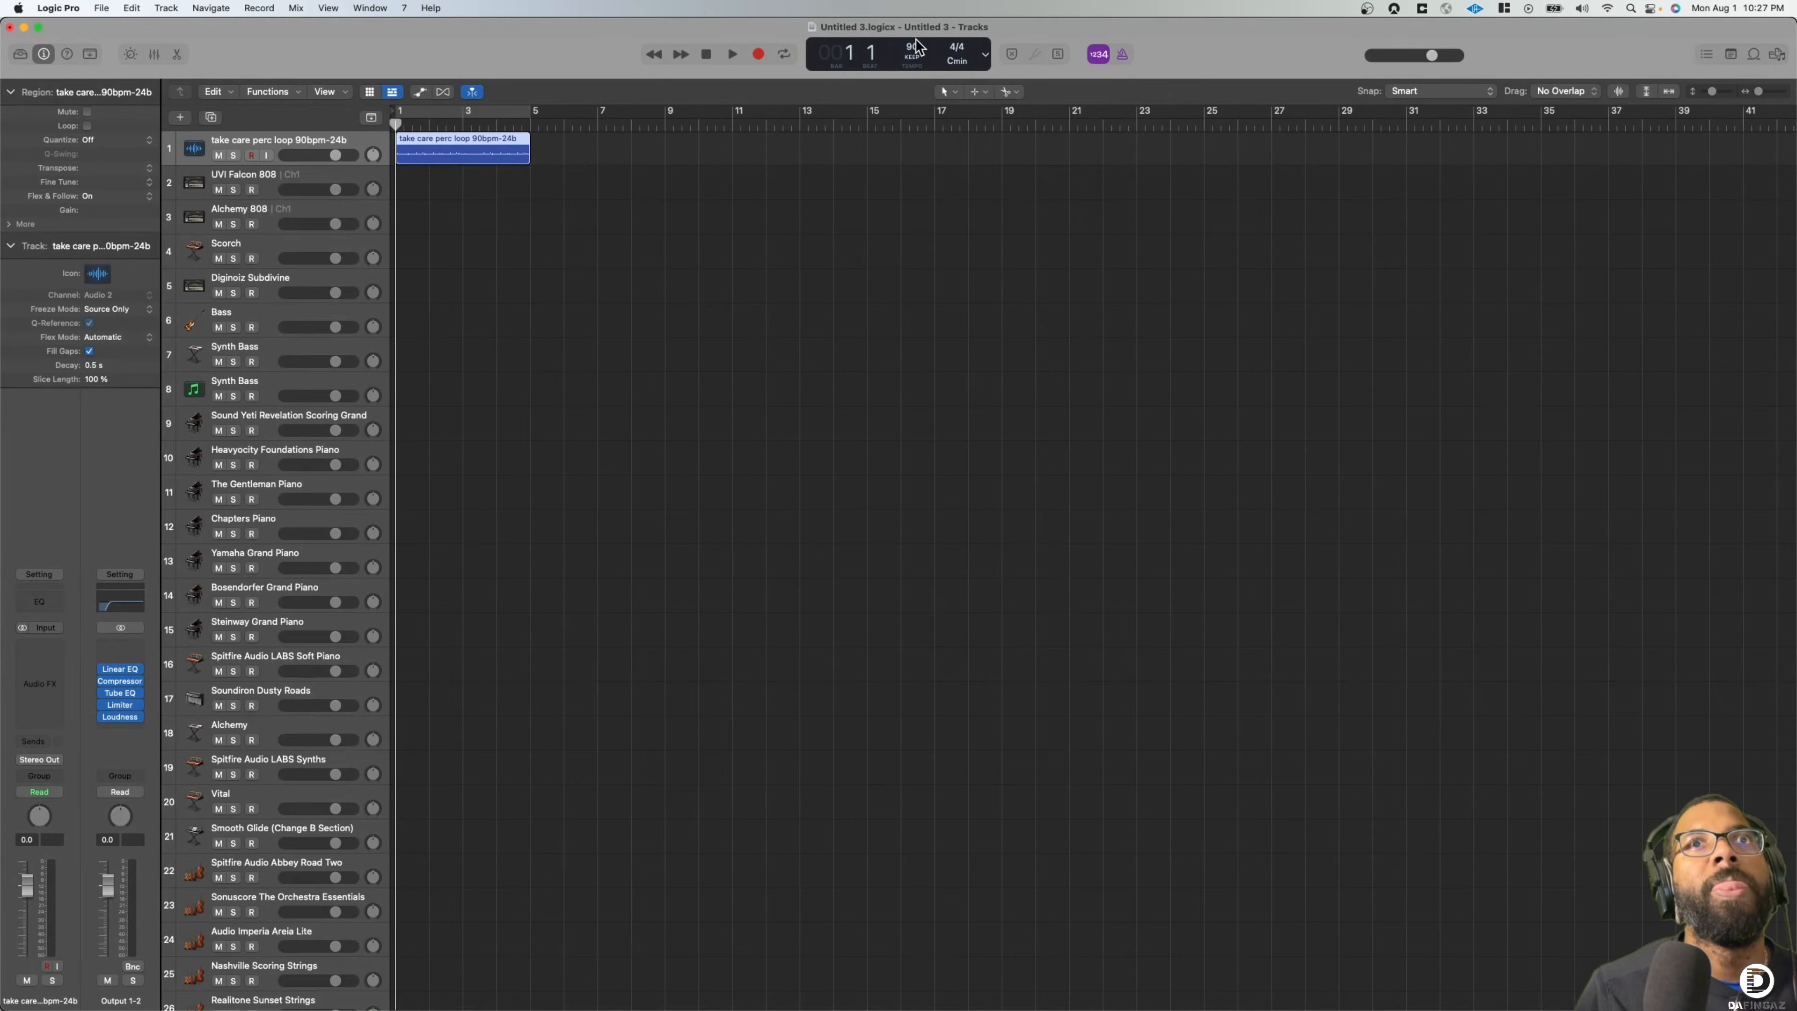
{"action": "type", "text": "70"}
{"action": "key", "text": "Return"}
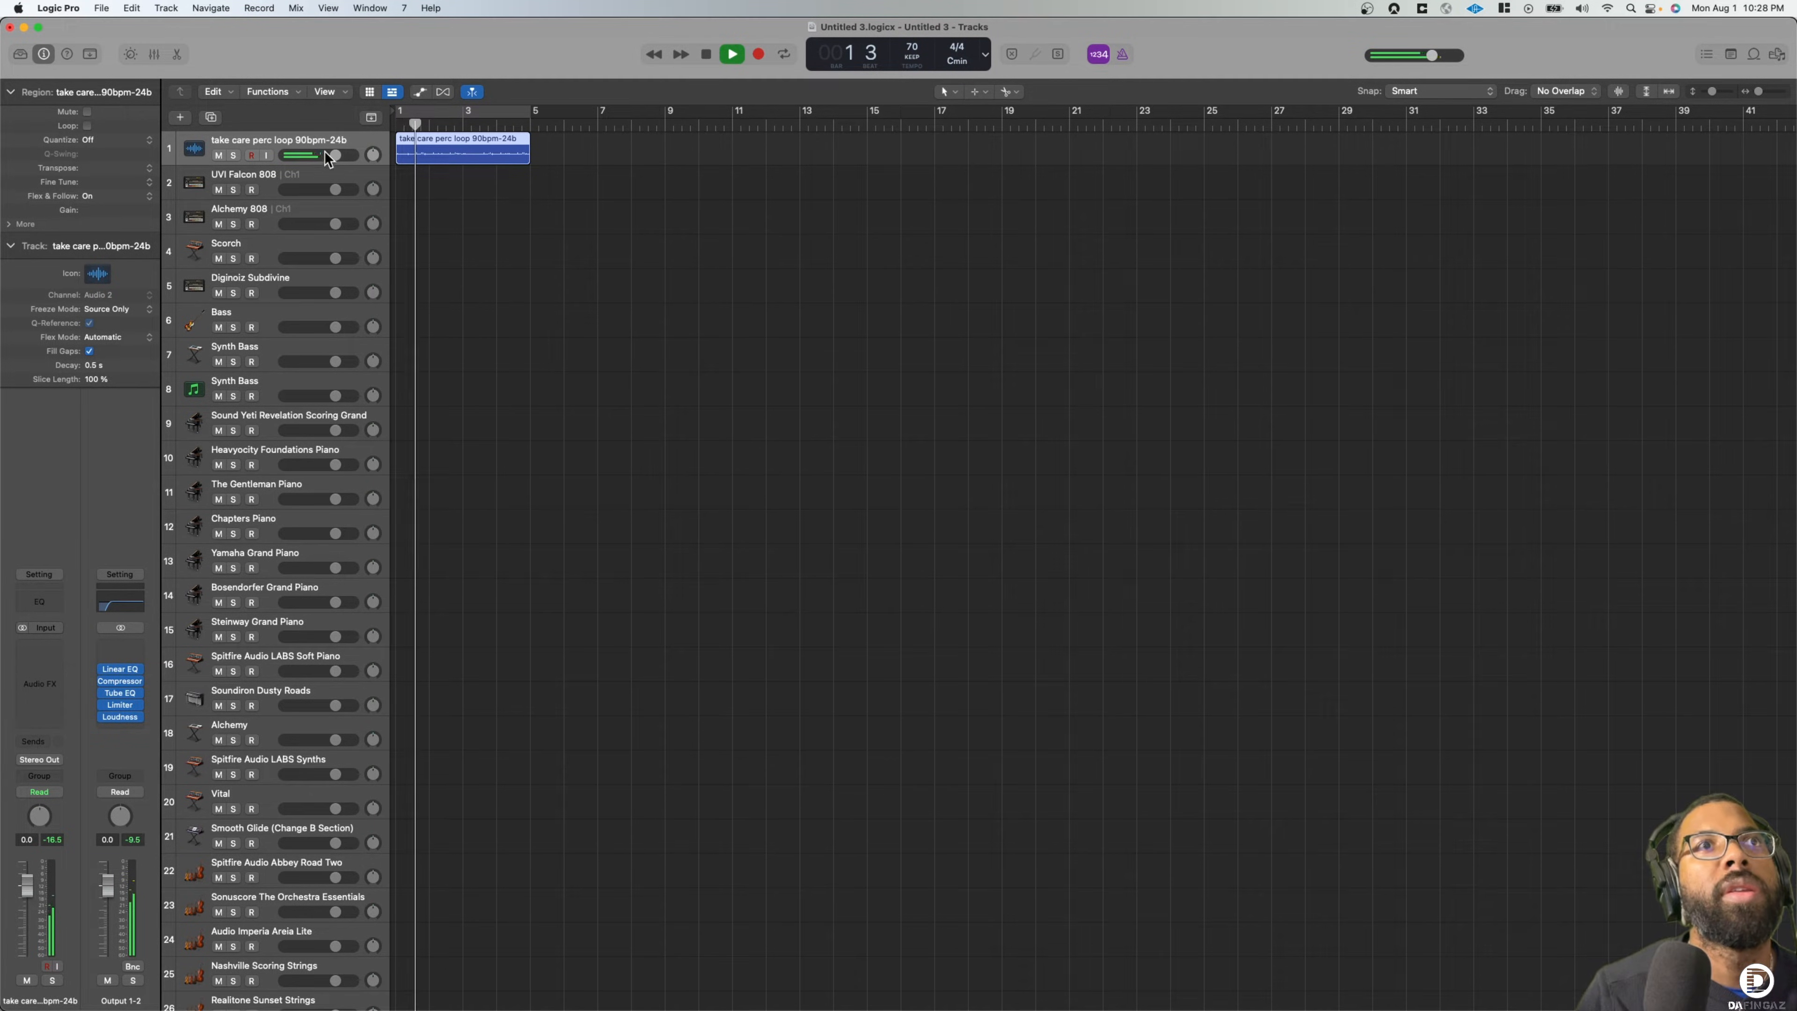
Show the Flex view on the perc loop track and play the loop at 70 bpm
{"action": "key", "text": "space"}
{"action": "left_click", "coordinate": [446, 91]}
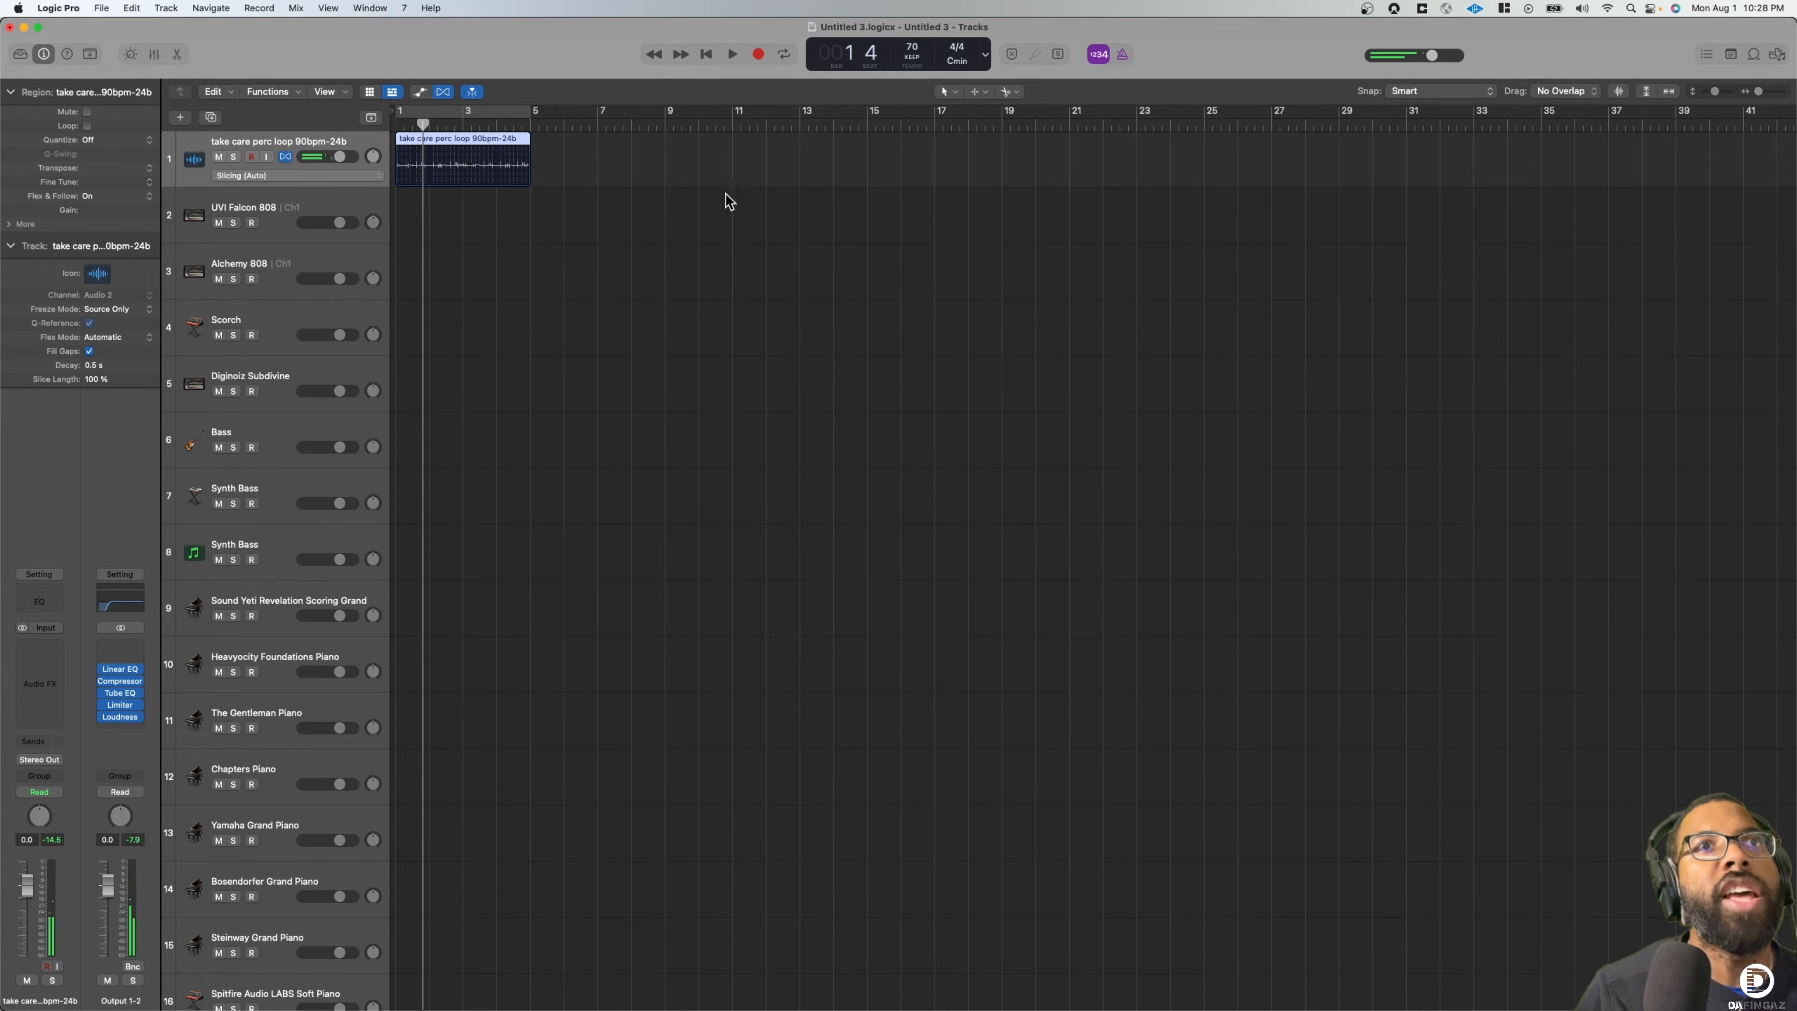
{"action": "key", "text": "space"}
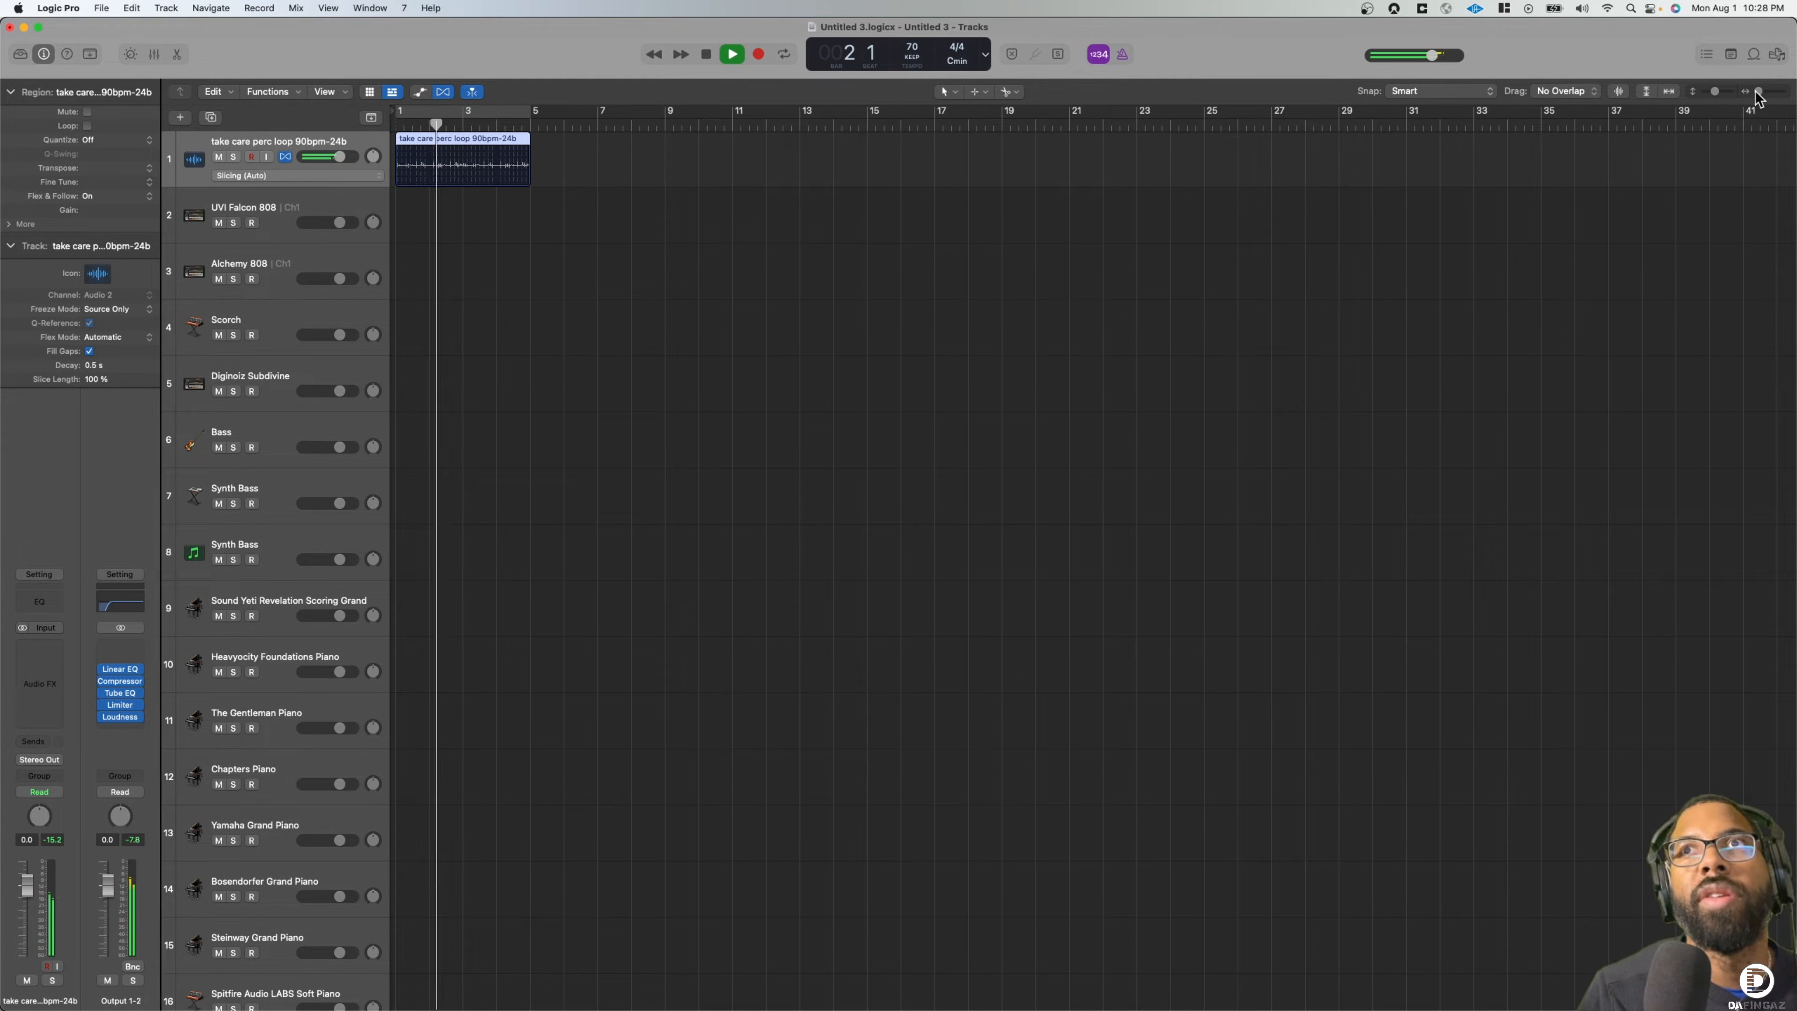
{"action": "left_click_drag", "start_coordinate": [1758, 91], "coordinate": [1757, 91]}
{"action": "key", "text": "space"}
Play the perc loop at a faster project tempo, and return the tempo to 70 bpm for another playback
{"action": "left_click_drag", "start_coordinate": [912, 42], "coordinate": [913, 43]}
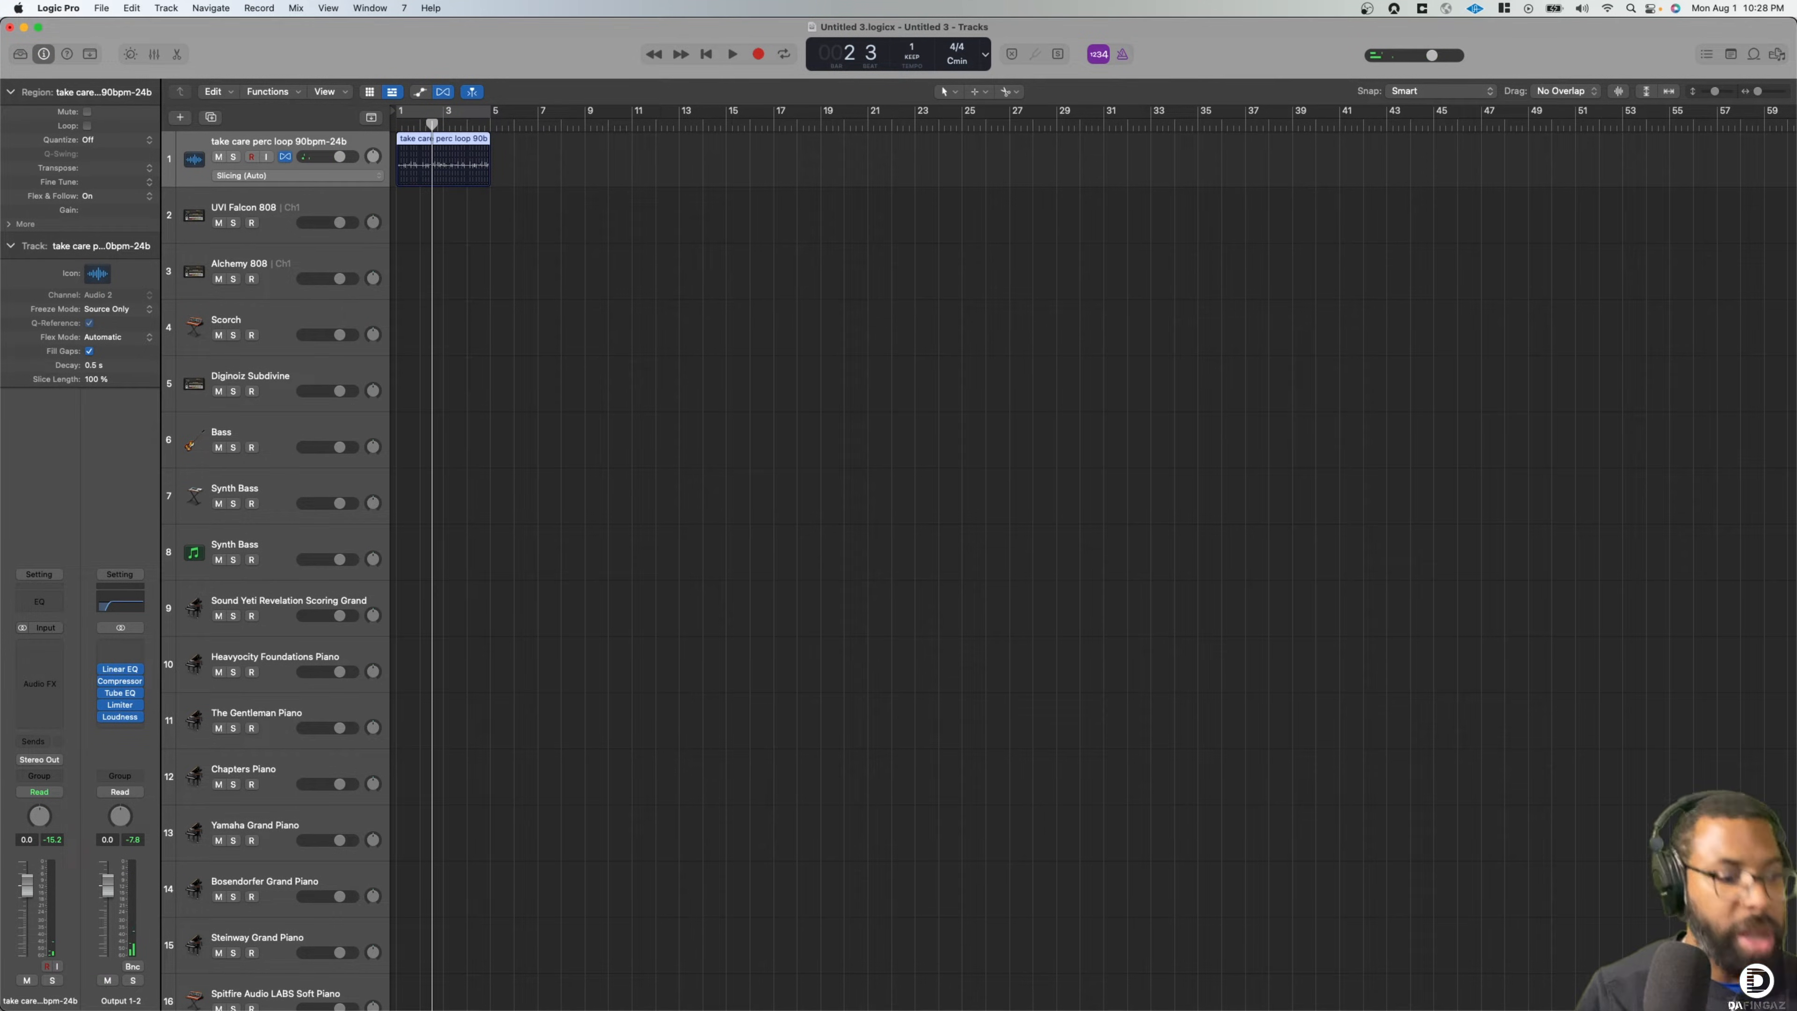
{"action": "key", "text": "space"}
{"action": "key", "text": "space"}
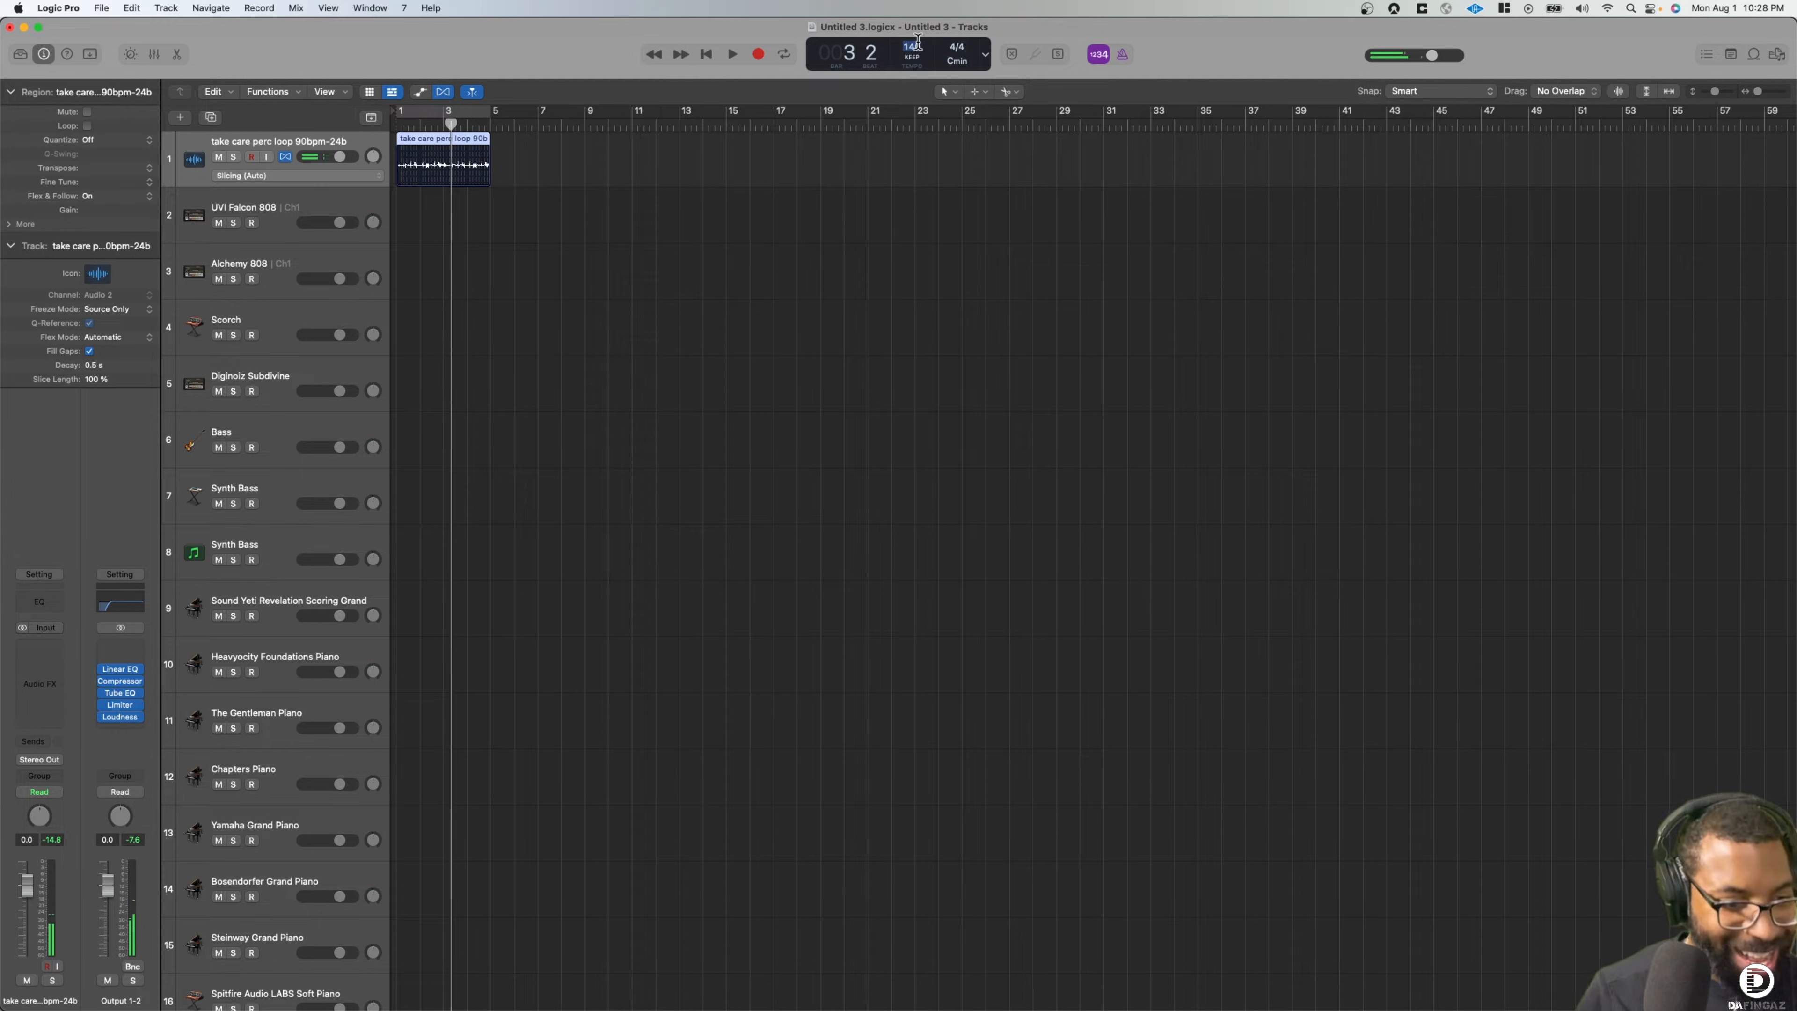
{"action": "key", "text": "space"}
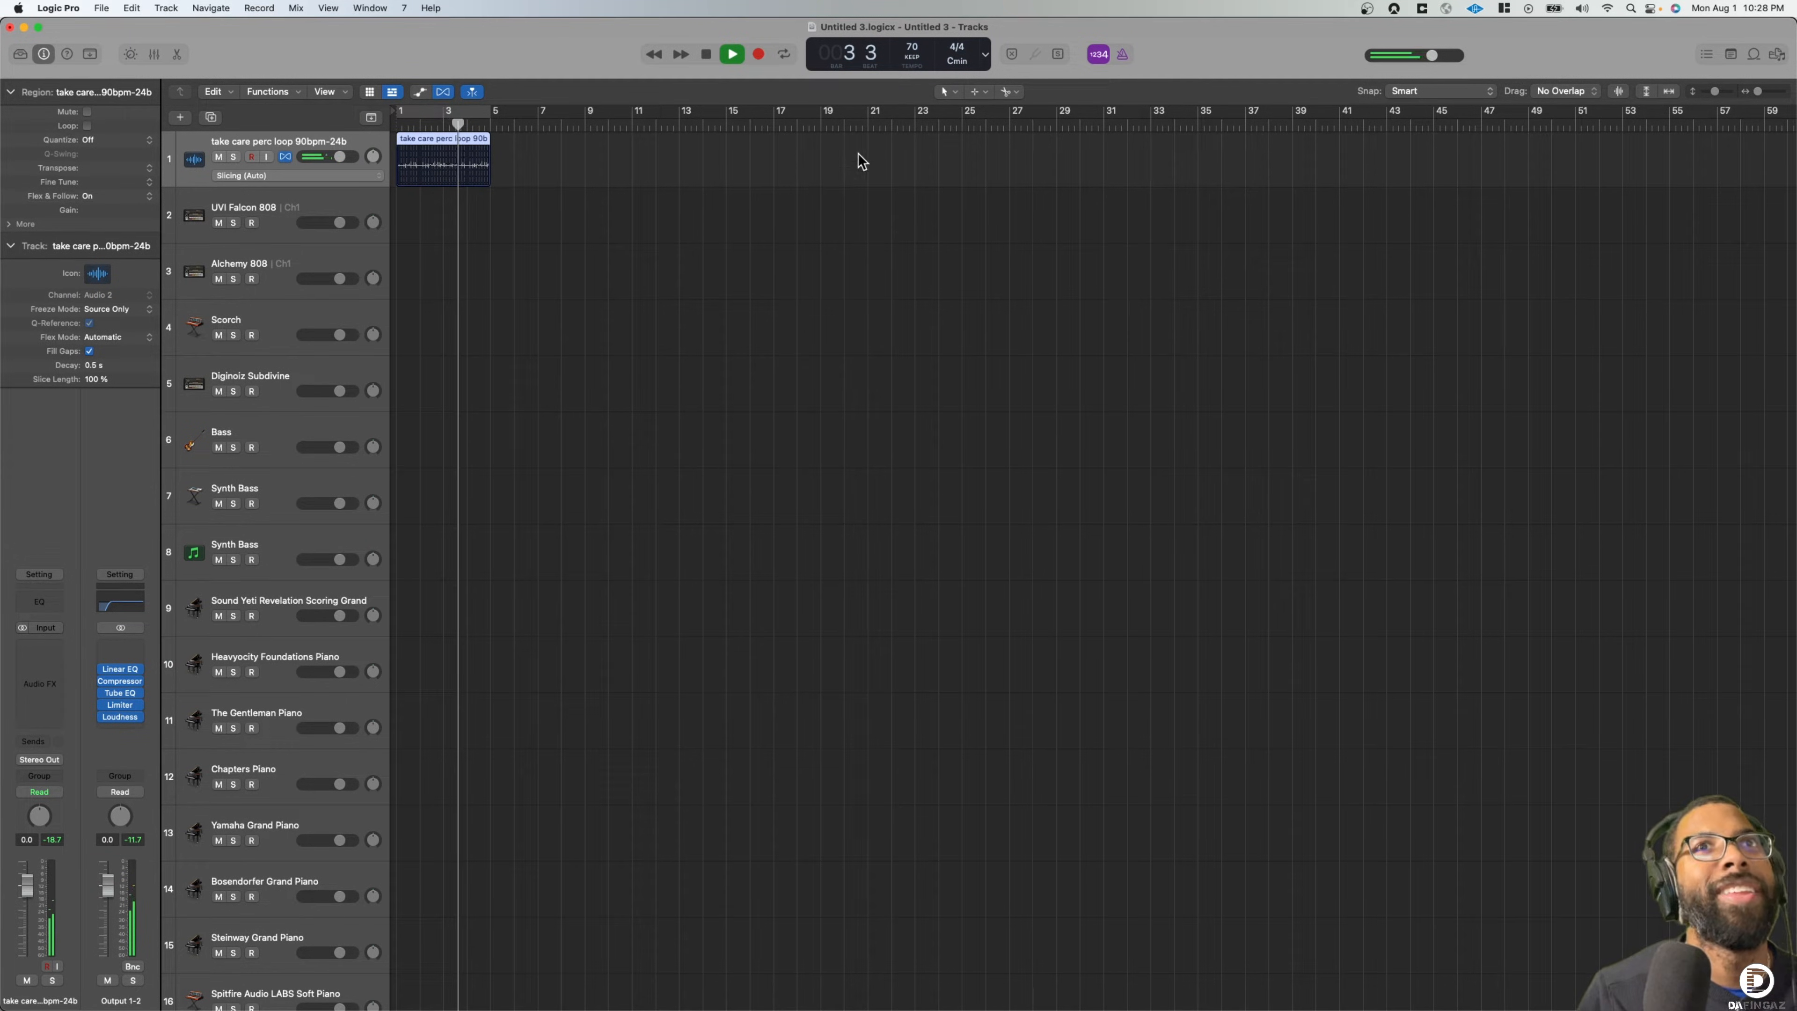
Stop playback, switch to Finder, collapse the perc loops folder and expand the bonus samples folder
{"action": "key", "text": "space"}
{"action": "key", "text": "super+Tab"}
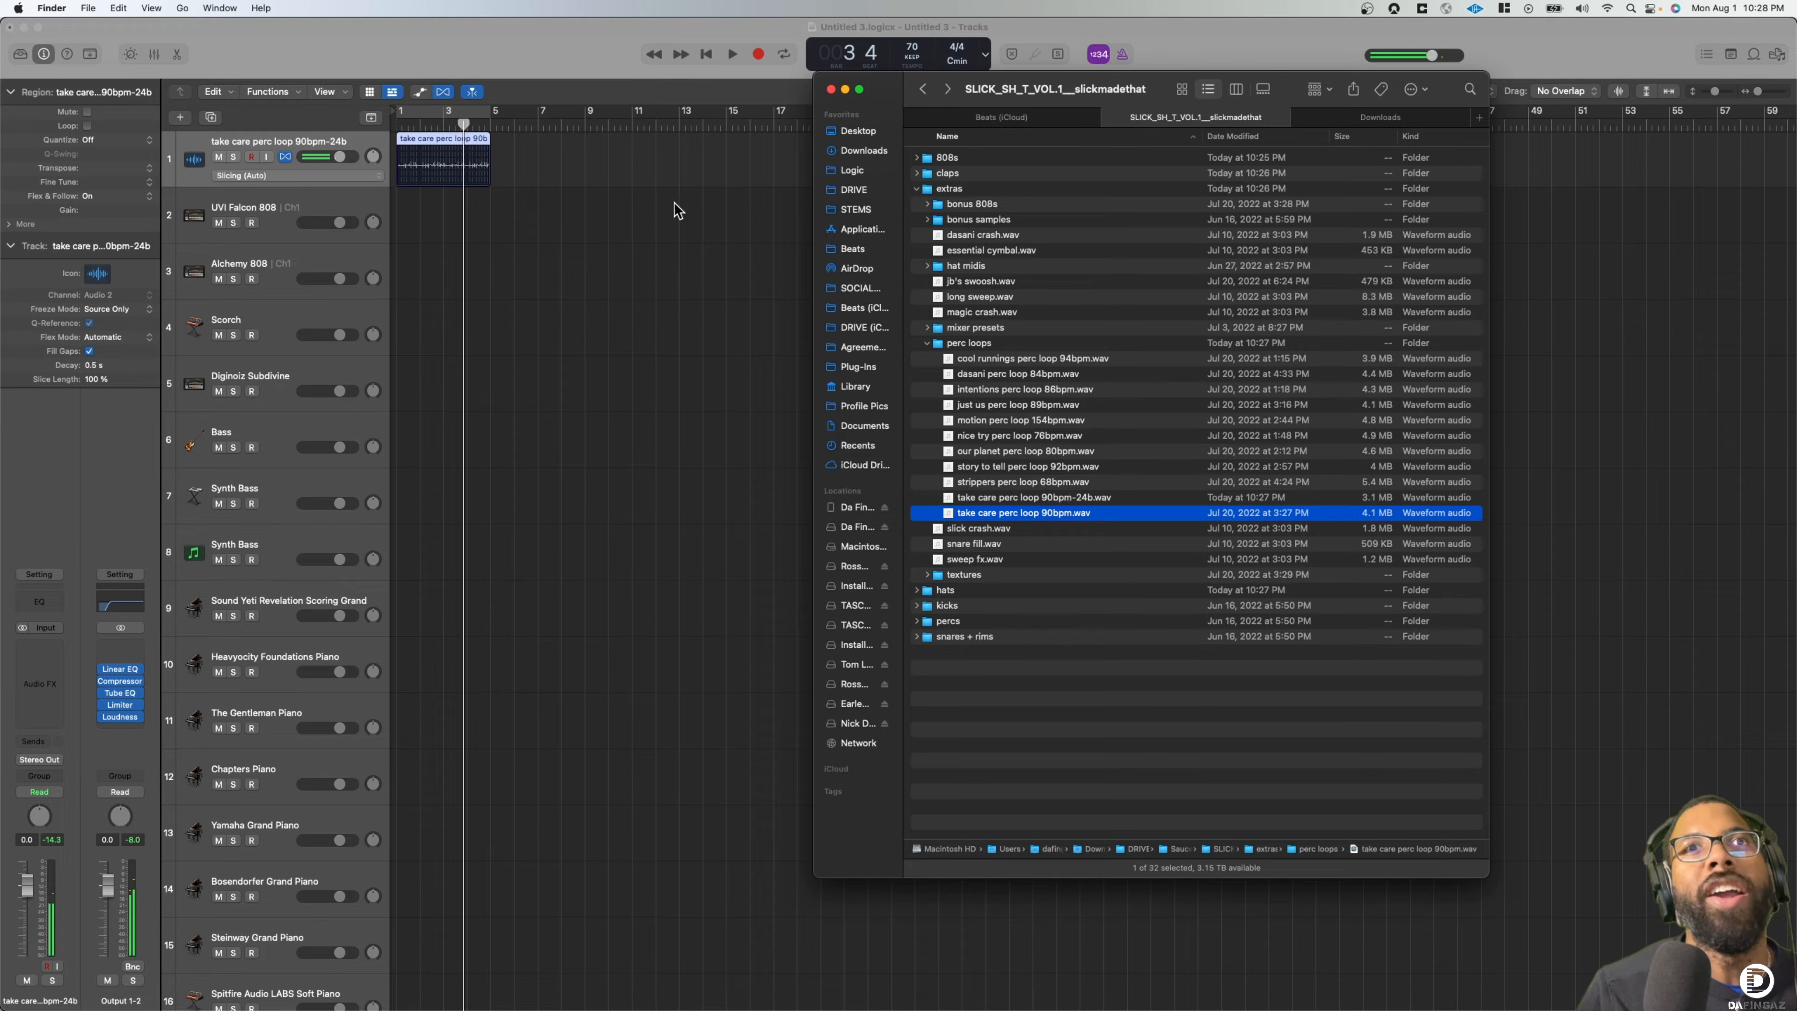
{"action": "left_click", "coordinate": [922, 345]}
{"action": "left_click", "coordinate": [927, 345]}
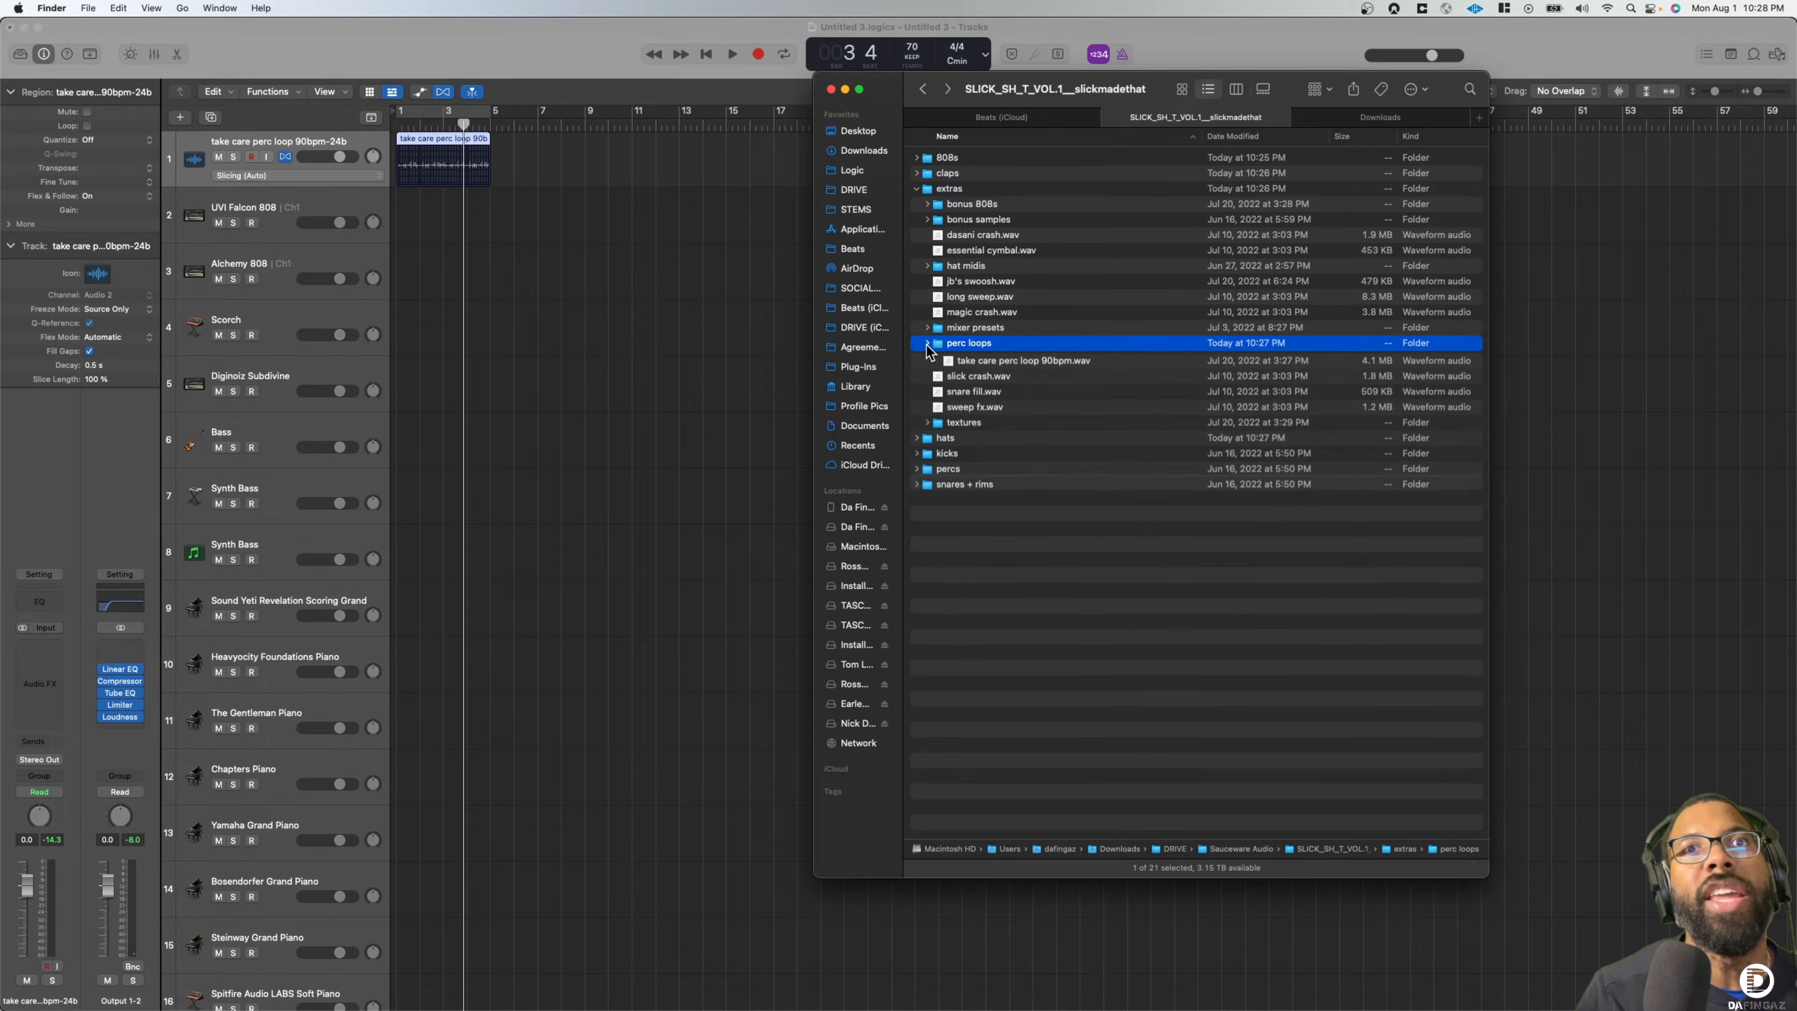
{"action": "left_click", "coordinate": [923, 220]}
{"action": "left_click", "coordinate": [928, 219]}
Preview the "detox 145bpm" sample from the bonus samples, and look through the end of the project's track list
{"action": "left_click", "coordinate": [990, 285]}
{"action": "key", "text": "space"}
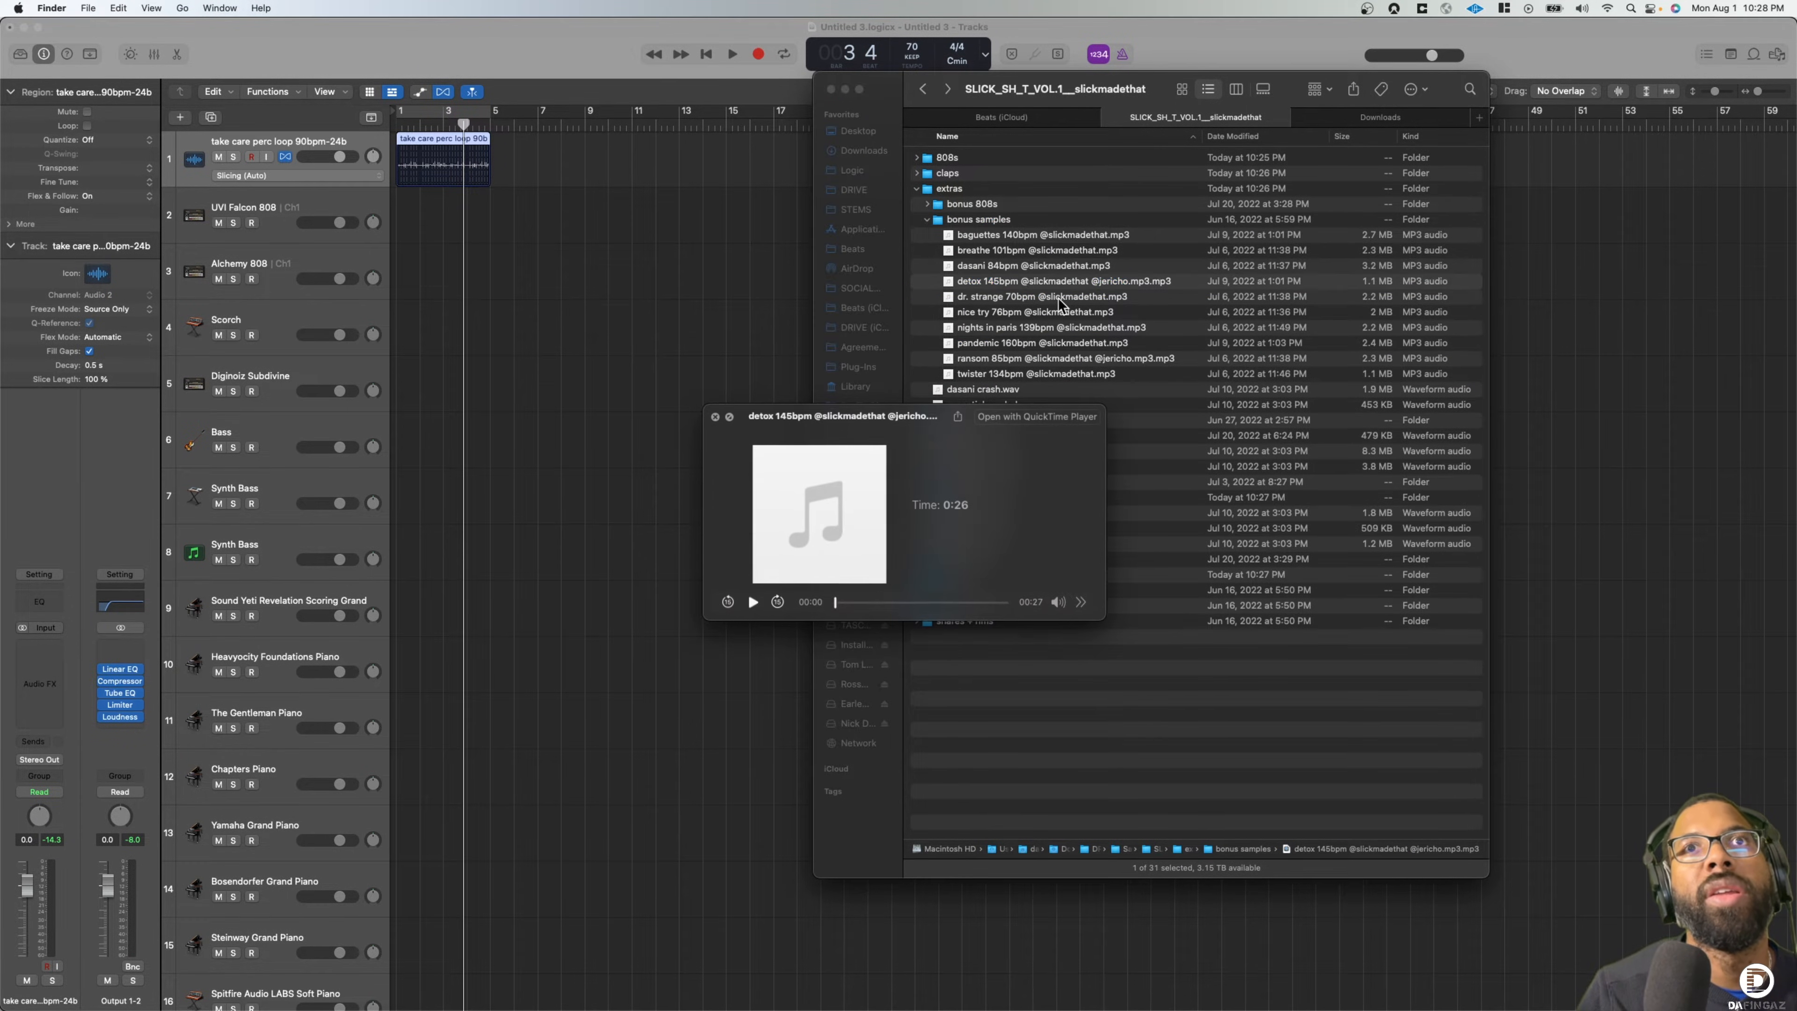
{"action": "key", "text": "space"}
{"action": "scroll", "coordinate": [505, 461], "scroll_direction": "down", "scroll_amount": 15}
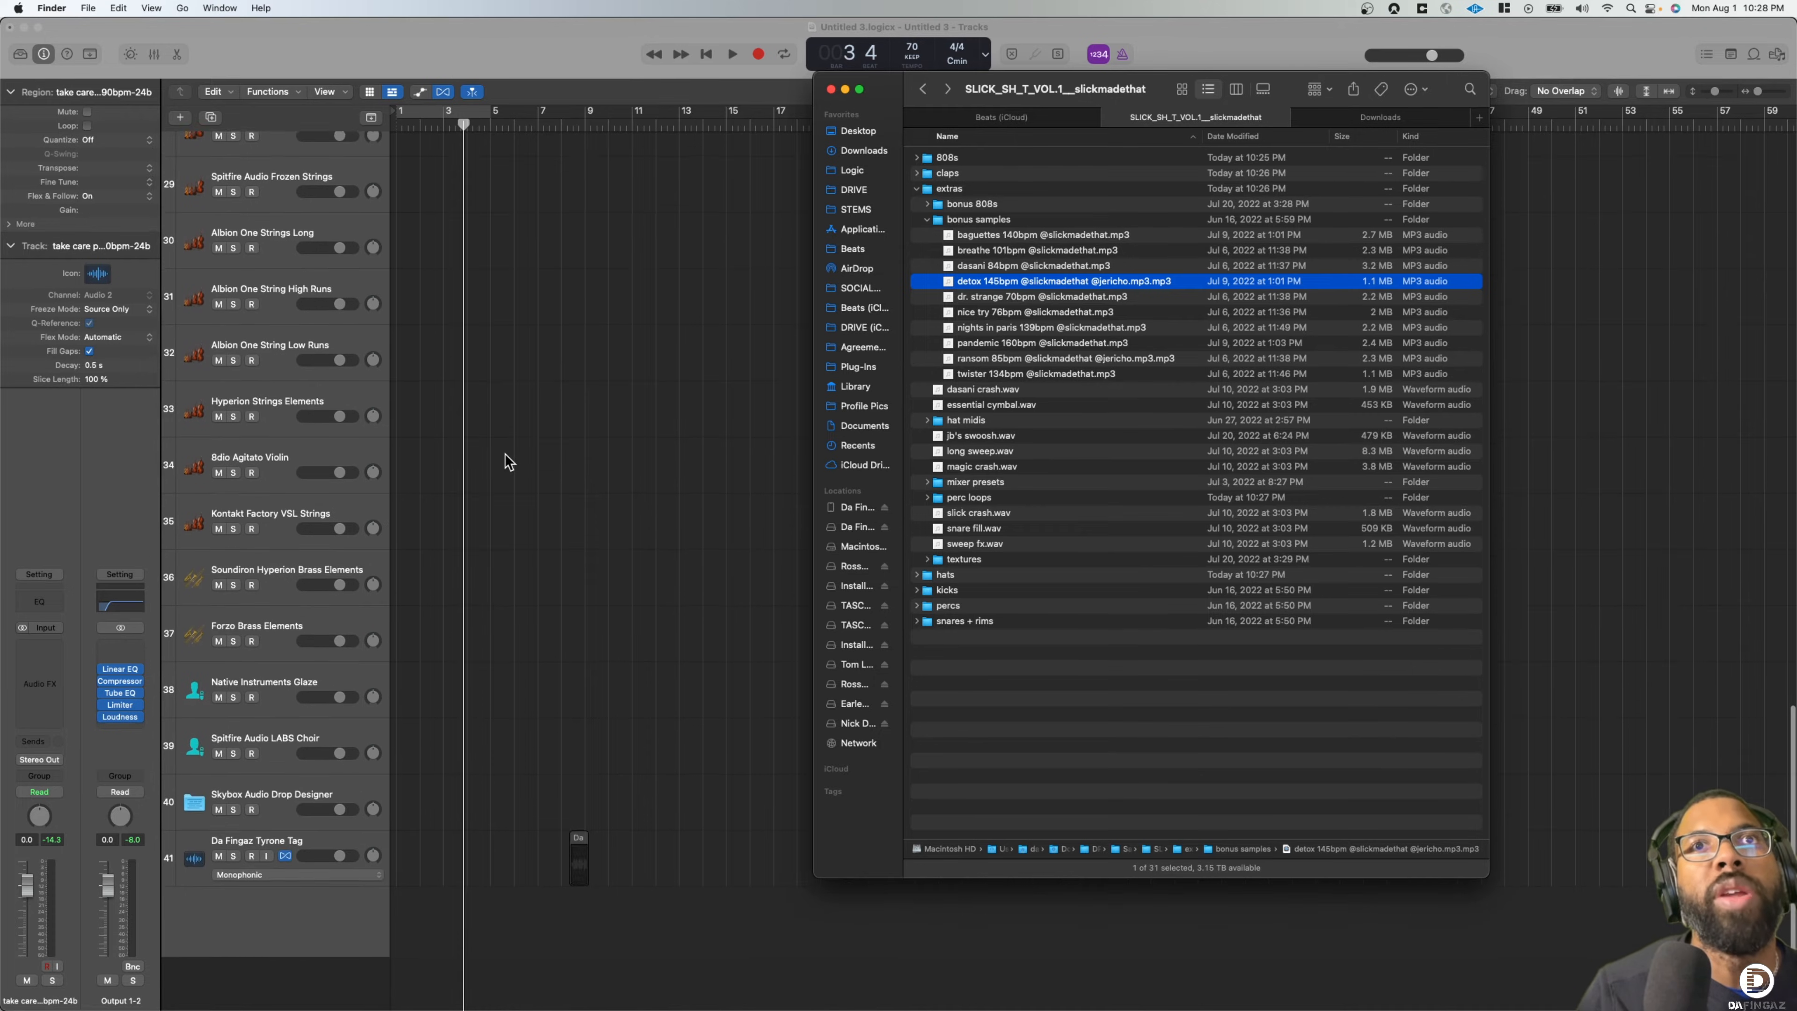
Preview the "dasani 84bpm" bonus sample and load it into Quick Sampler on a new track below the last one
{"action": "left_click", "coordinate": [1012, 269]}
{"action": "key", "text": "space"}
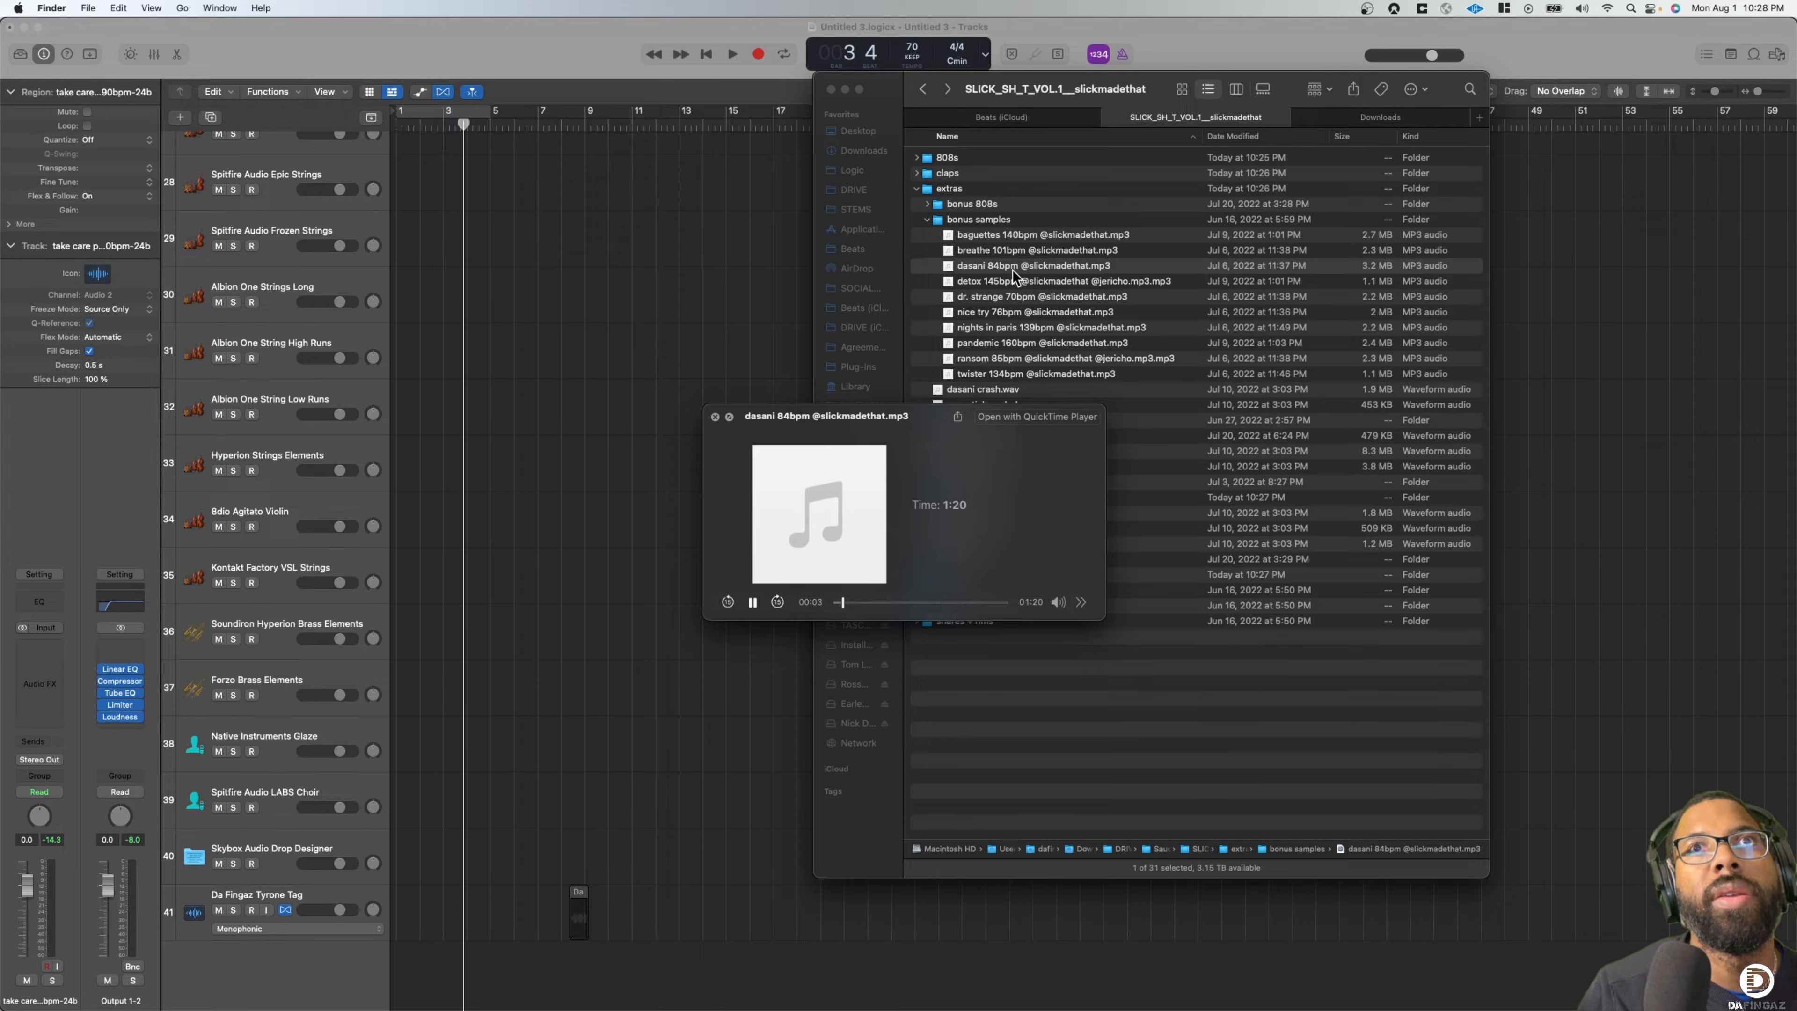
{"action": "key", "text": "space"}
{"action": "left_click_drag", "start_coordinate": [1012, 270], "coordinate": [249, 989]}
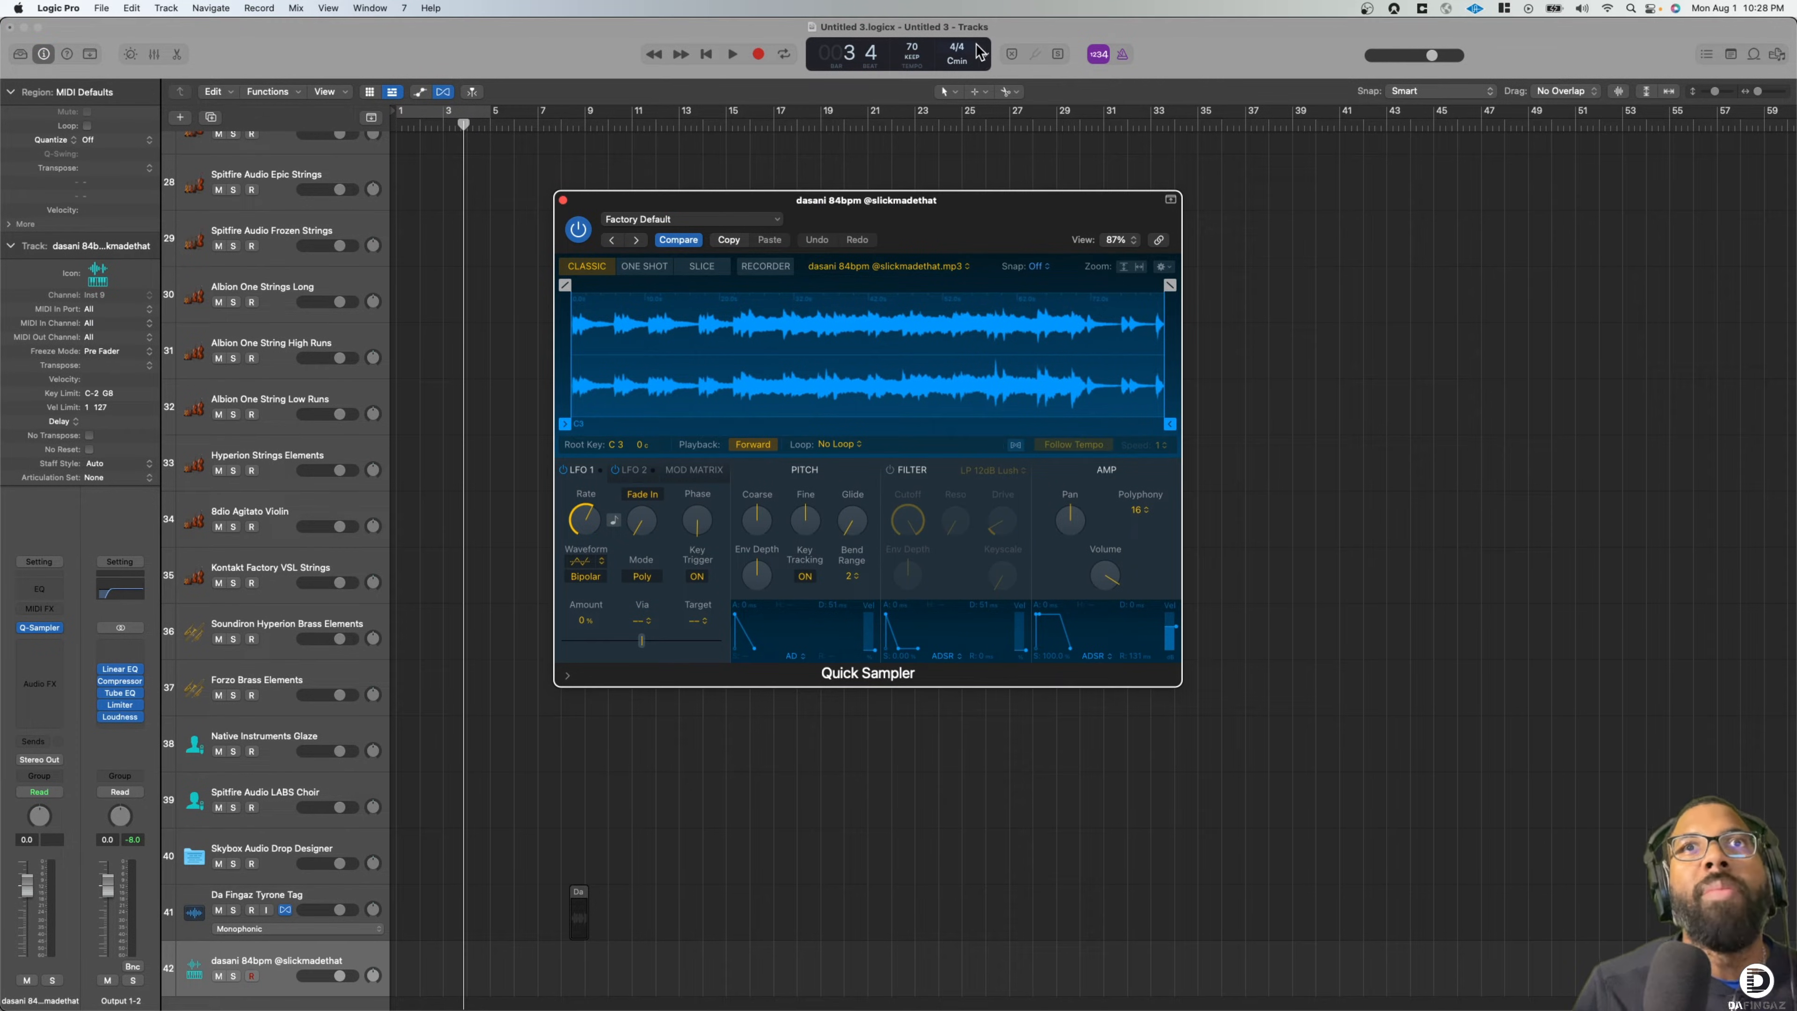
During playback, switch the dasani sample to Slice mode, slice it by Beat with division 4, and turn on Flex in Quick Sampler
{"action": "key", "text": "space"}
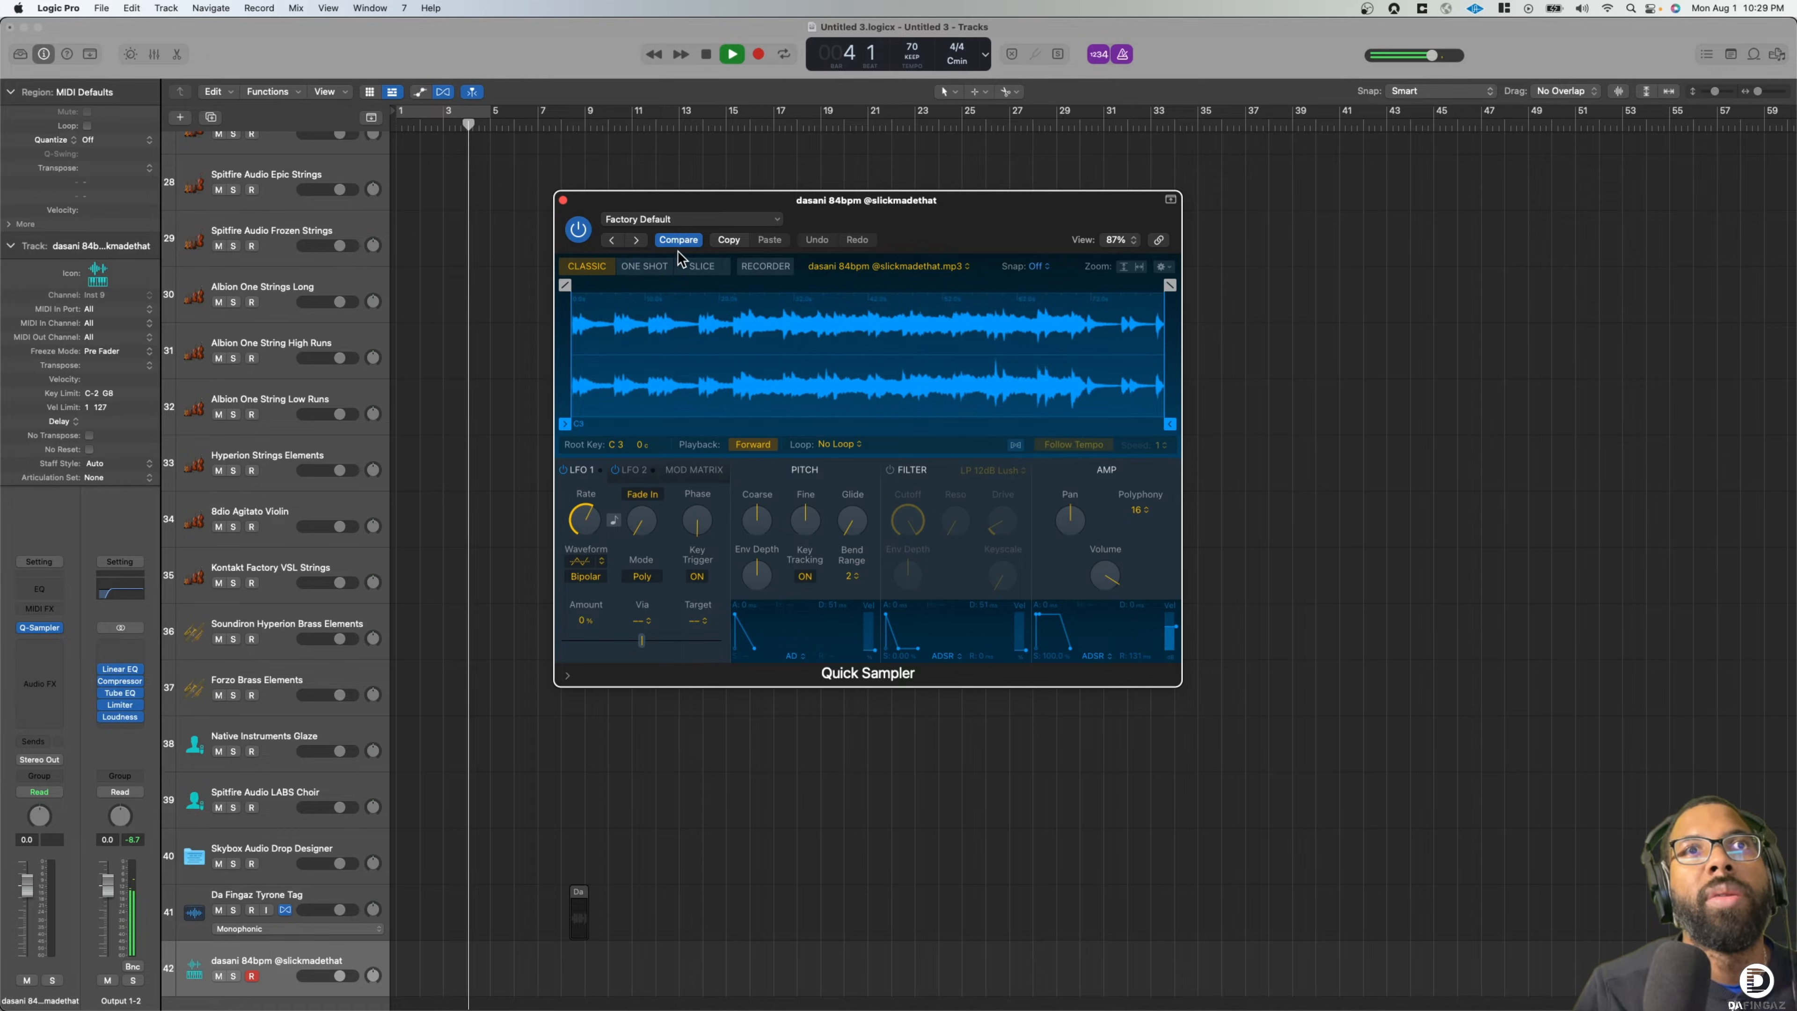
{"action": "left_click", "coordinate": [693, 269]}
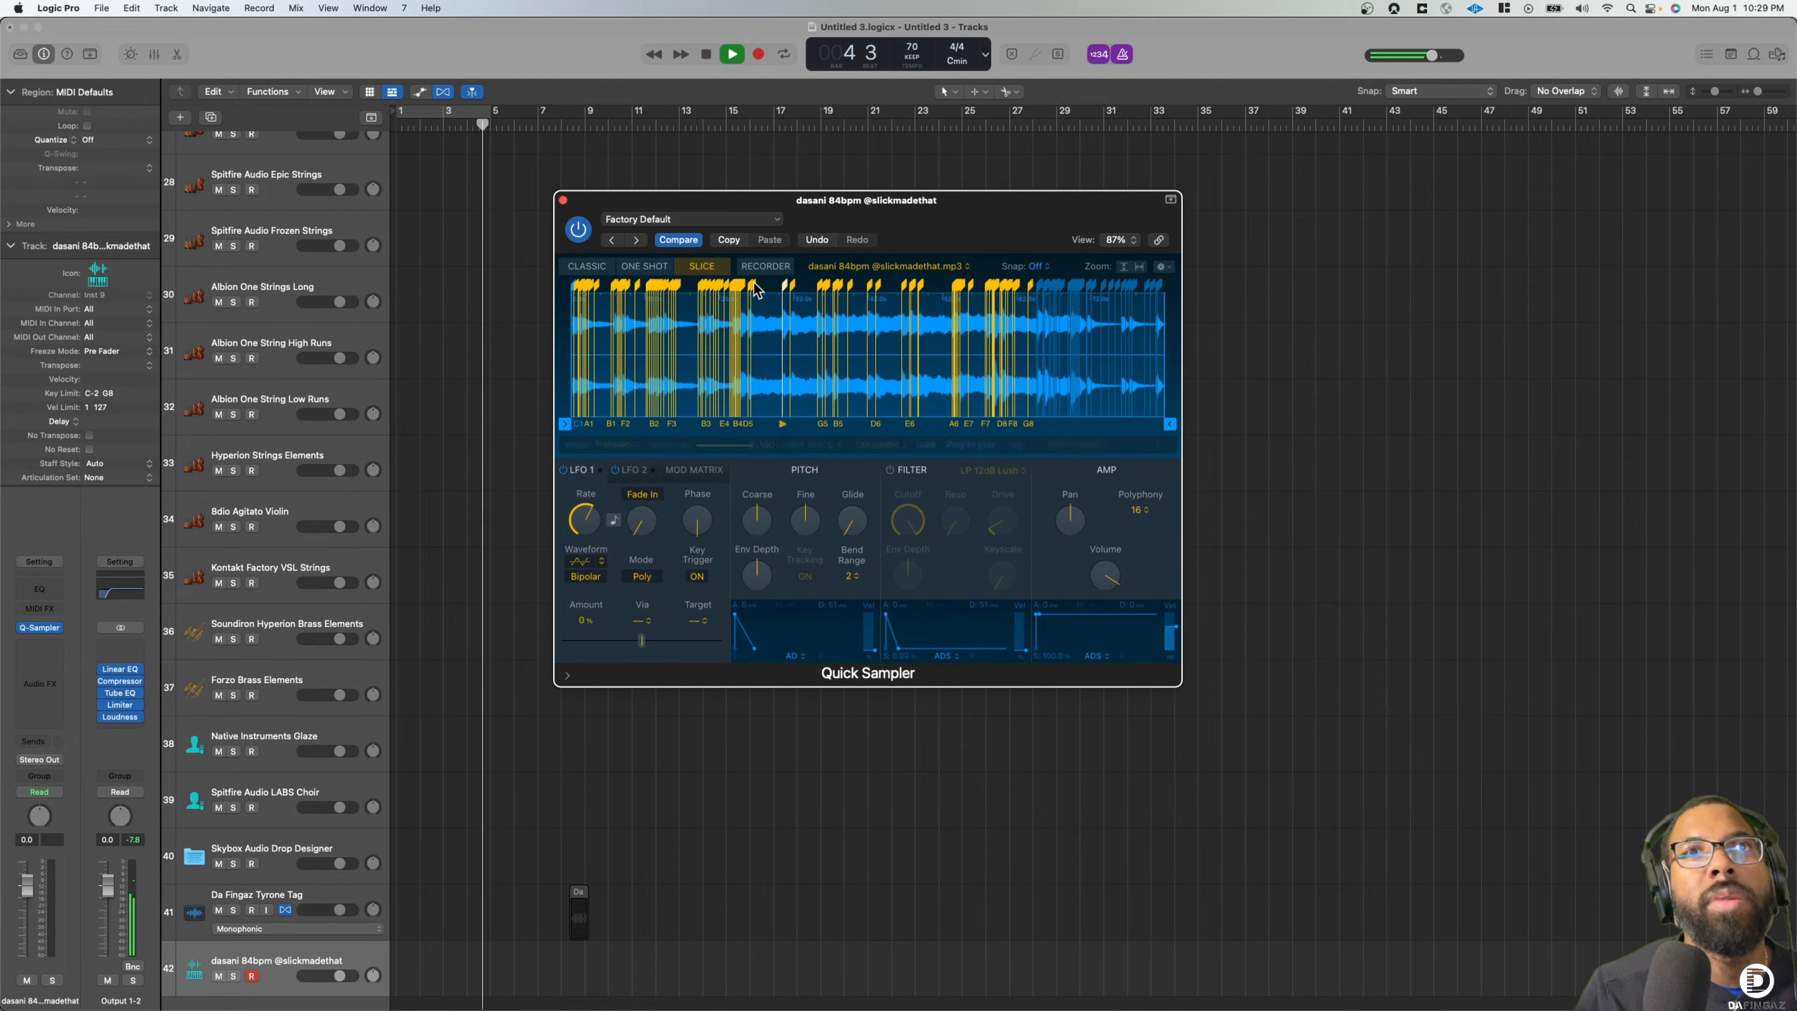
{"action": "left_click", "coordinate": [613, 445]}
{"action": "left_click", "coordinate": [616, 464]}
{"action": "left_click_drag", "start_coordinate": [752, 445], "coordinate": [695, 454]}
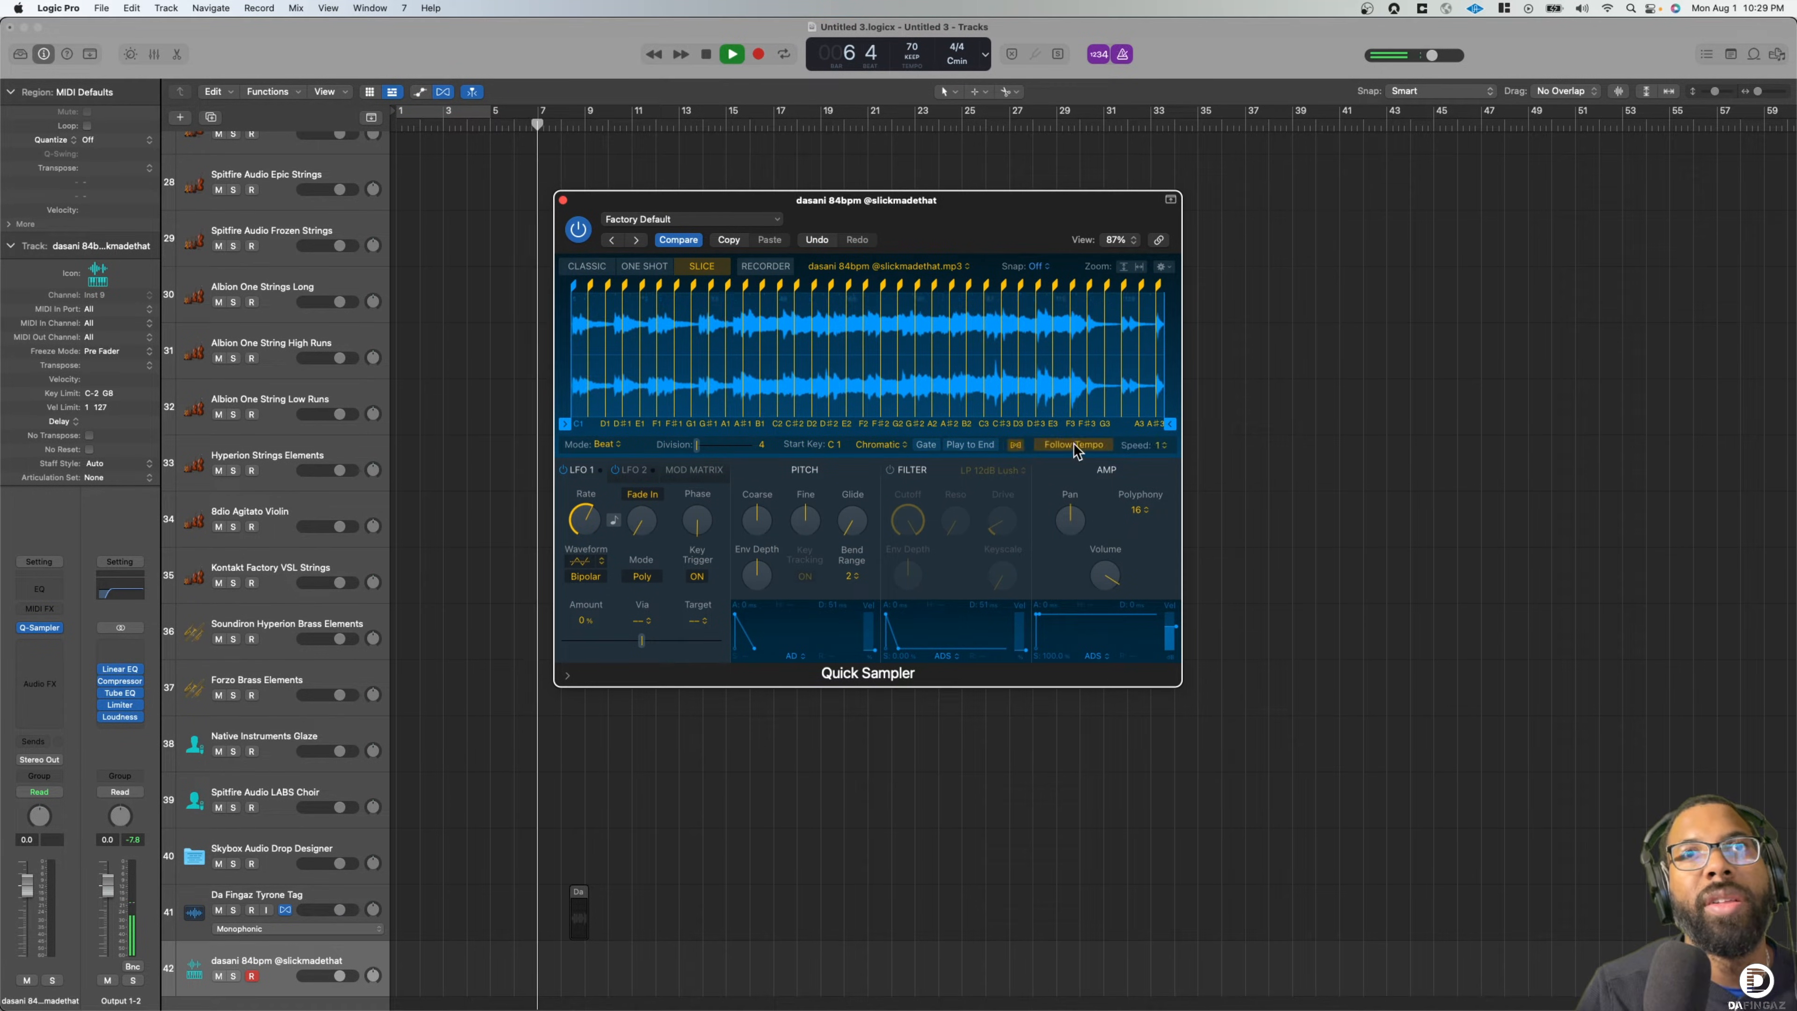
{"action": "left_click", "coordinate": [1015, 444]}
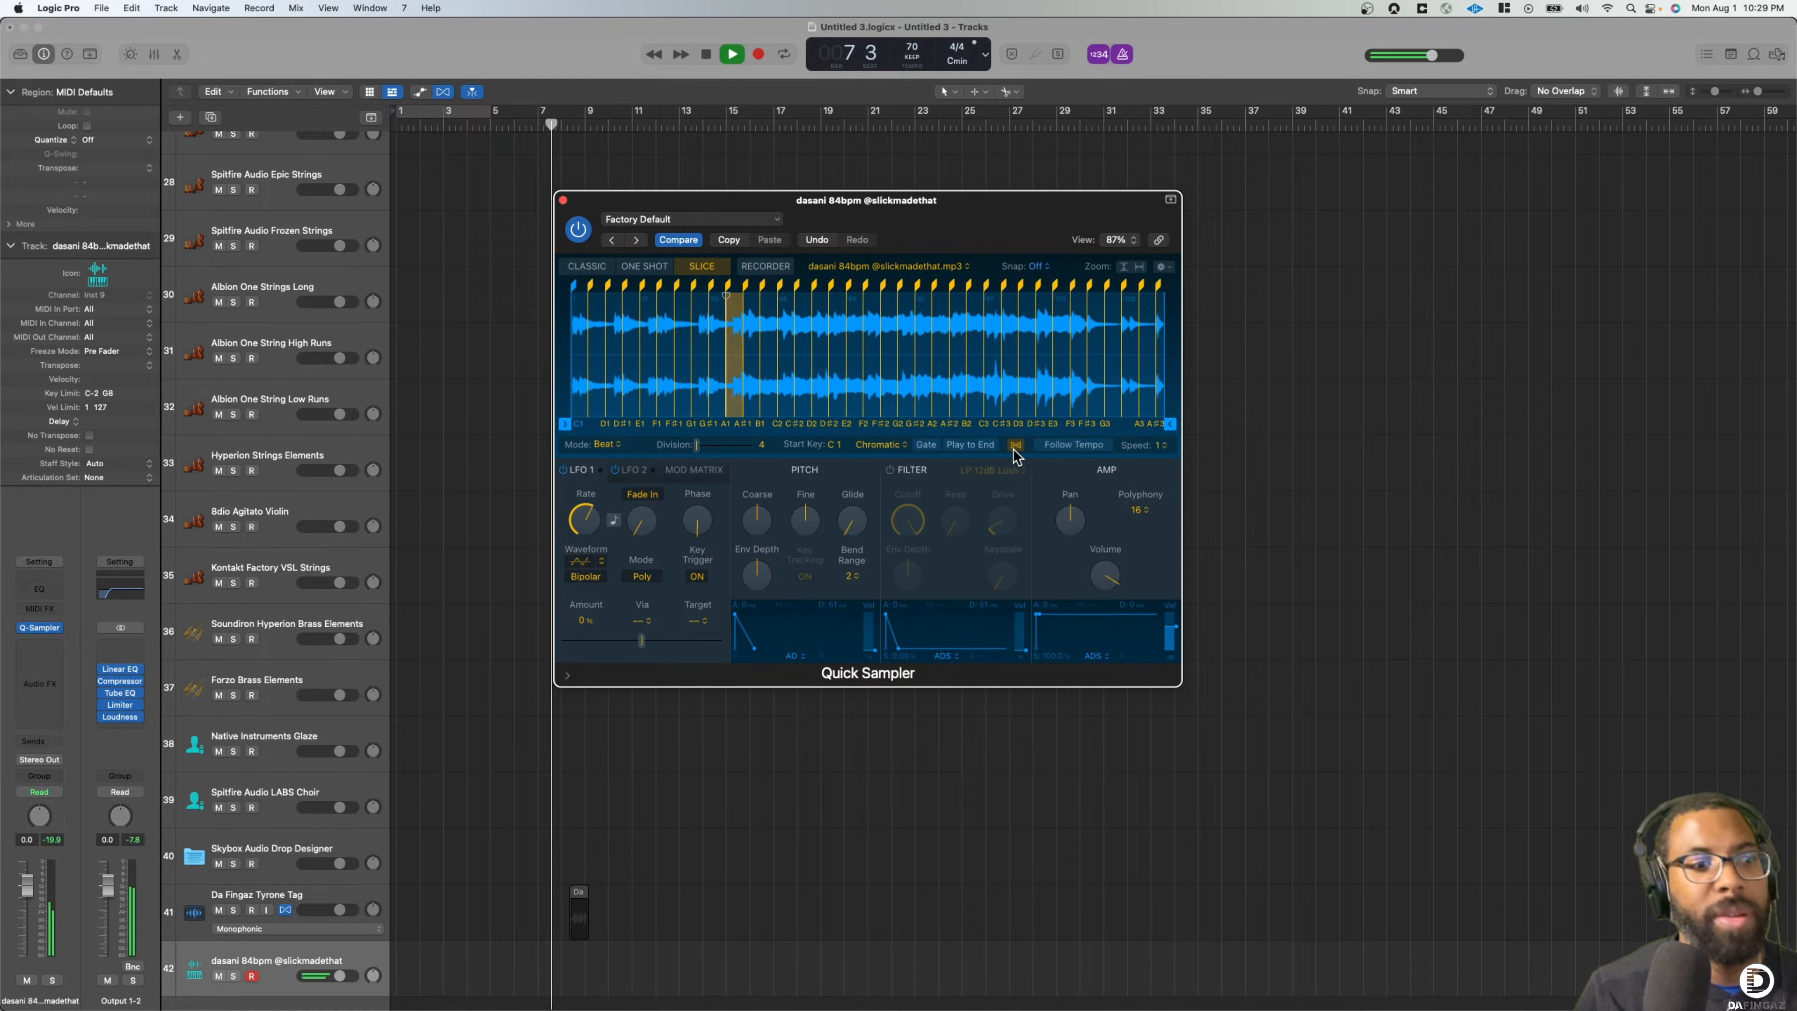
Set the sampler's polyphony to Mono, volume to -6 dB and coarse pitch to -4, close it and stop playback
{"action": "left_click", "coordinate": [1137, 510]}
{"action": "left_click", "coordinate": [1144, 376]}
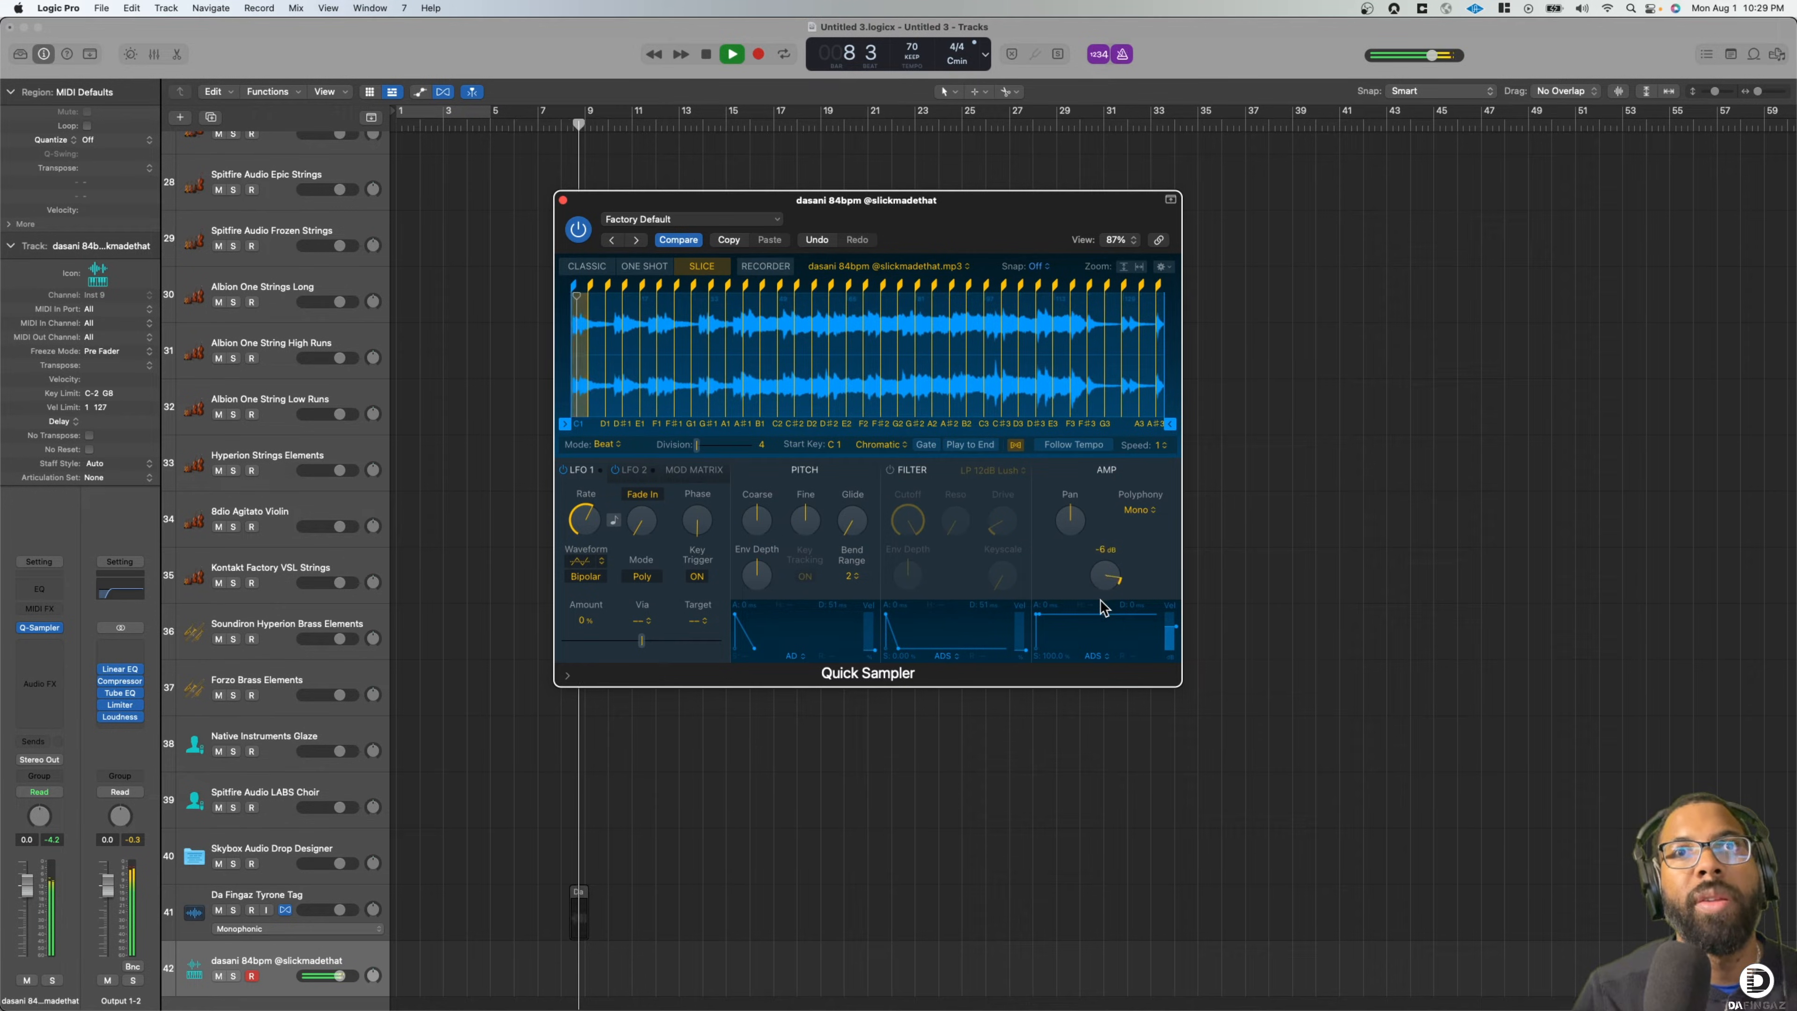
{"action": "left_click_drag", "start_coordinate": [752, 521], "coordinate": [748, 541]}
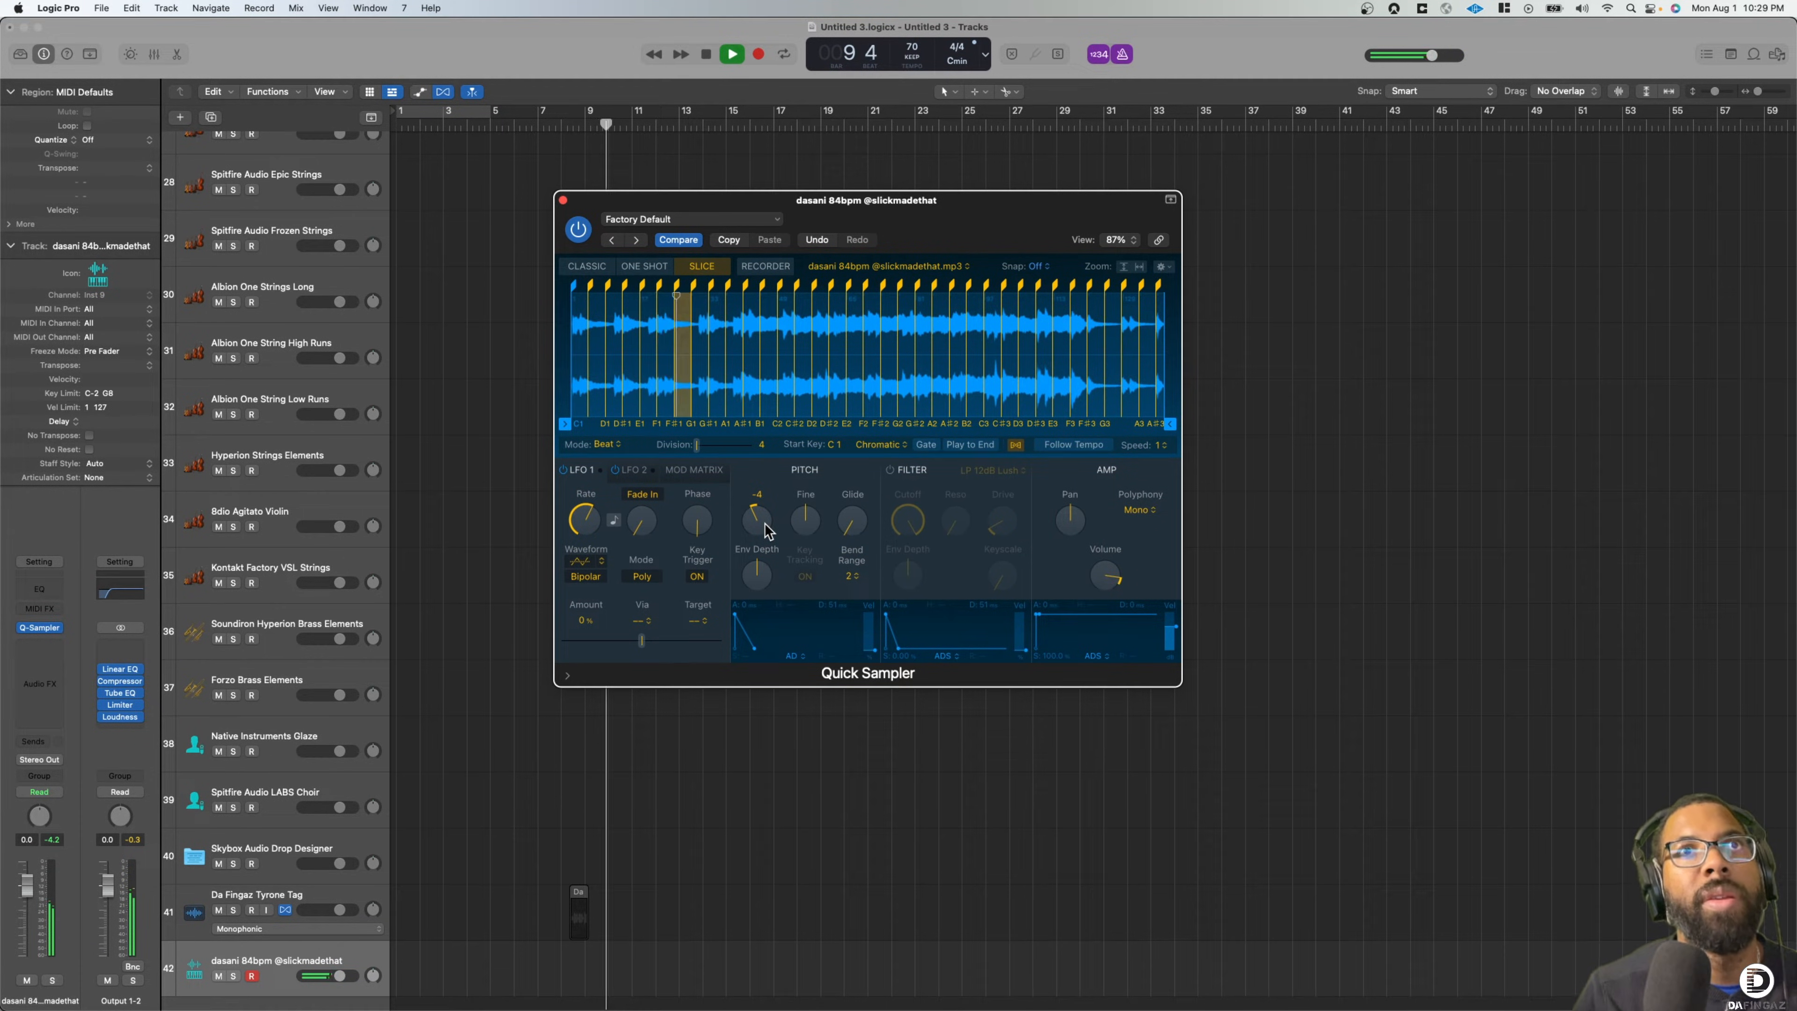
{"action": "left_click", "coordinate": [563, 200]}
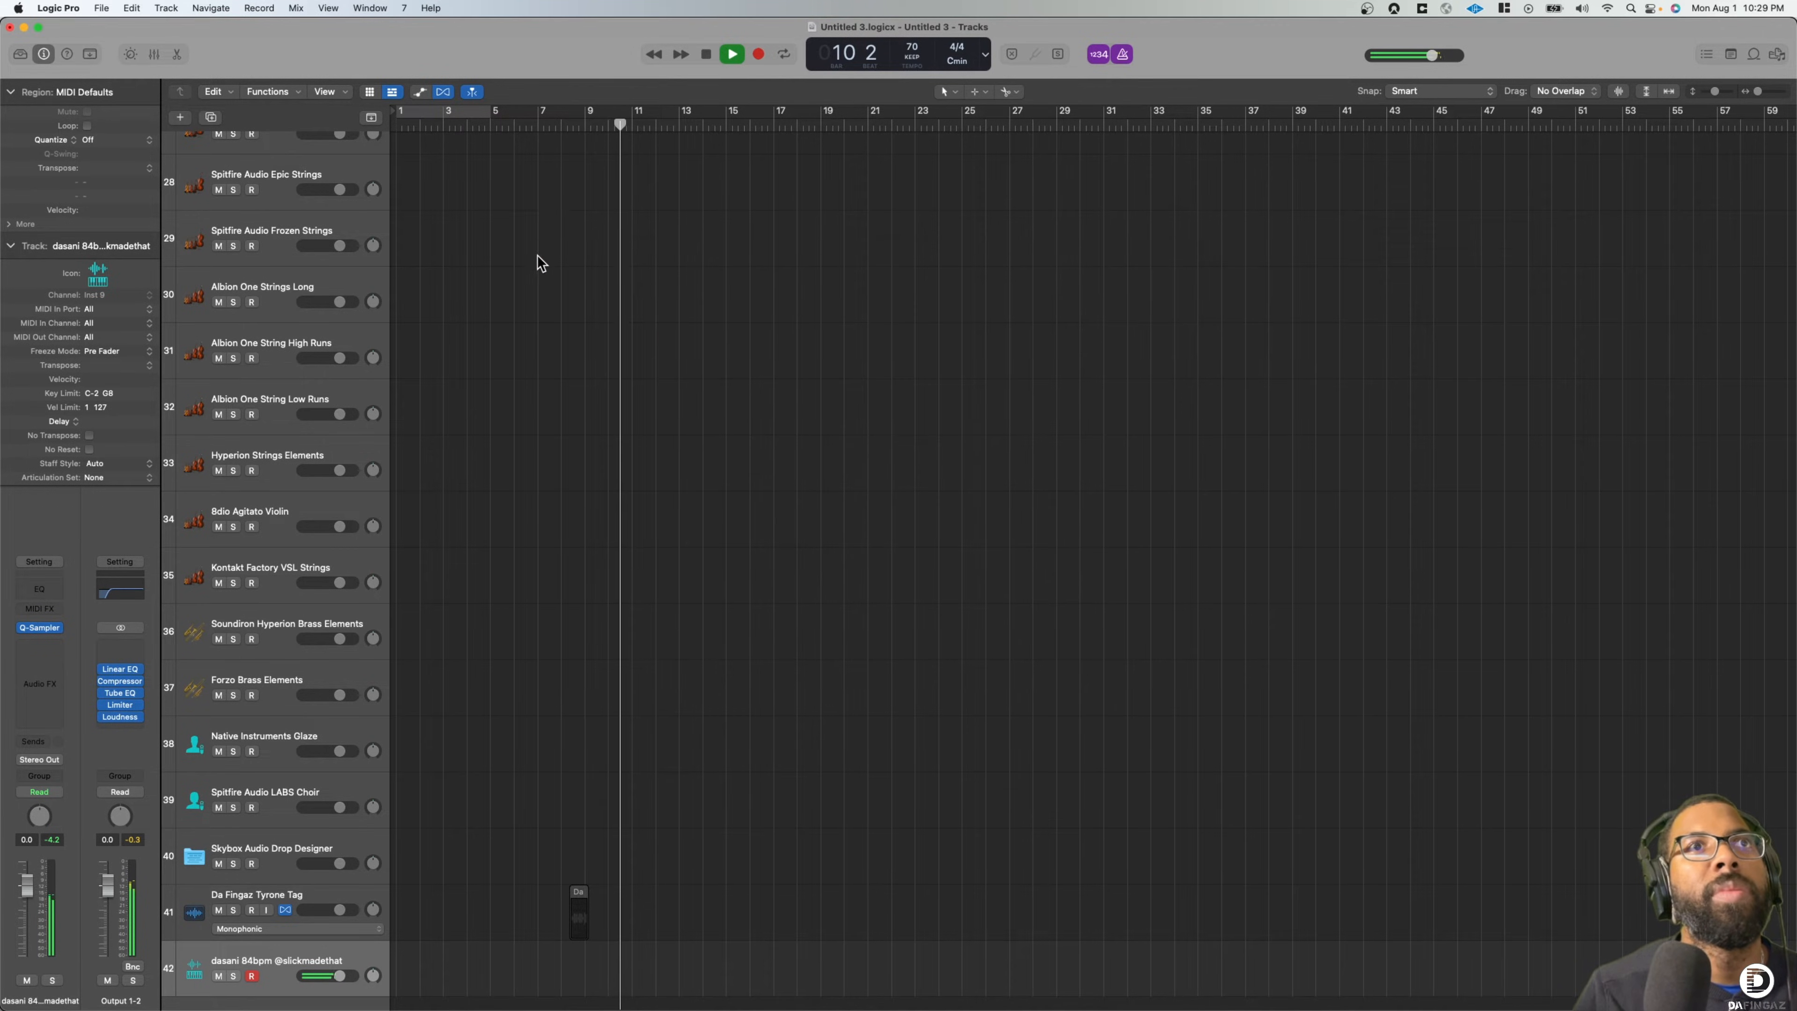
{"action": "key", "text": "space"}
Turn Flex off and back on for the perc loop track, set the project tempo to 140 bpm, and play from the start
{"action": "scroll", "coordinate": [538, 240], "scroll_direction": "up", "scroll_amount": 15}
{"action": "left_click", "coordinate": [285, 157]}
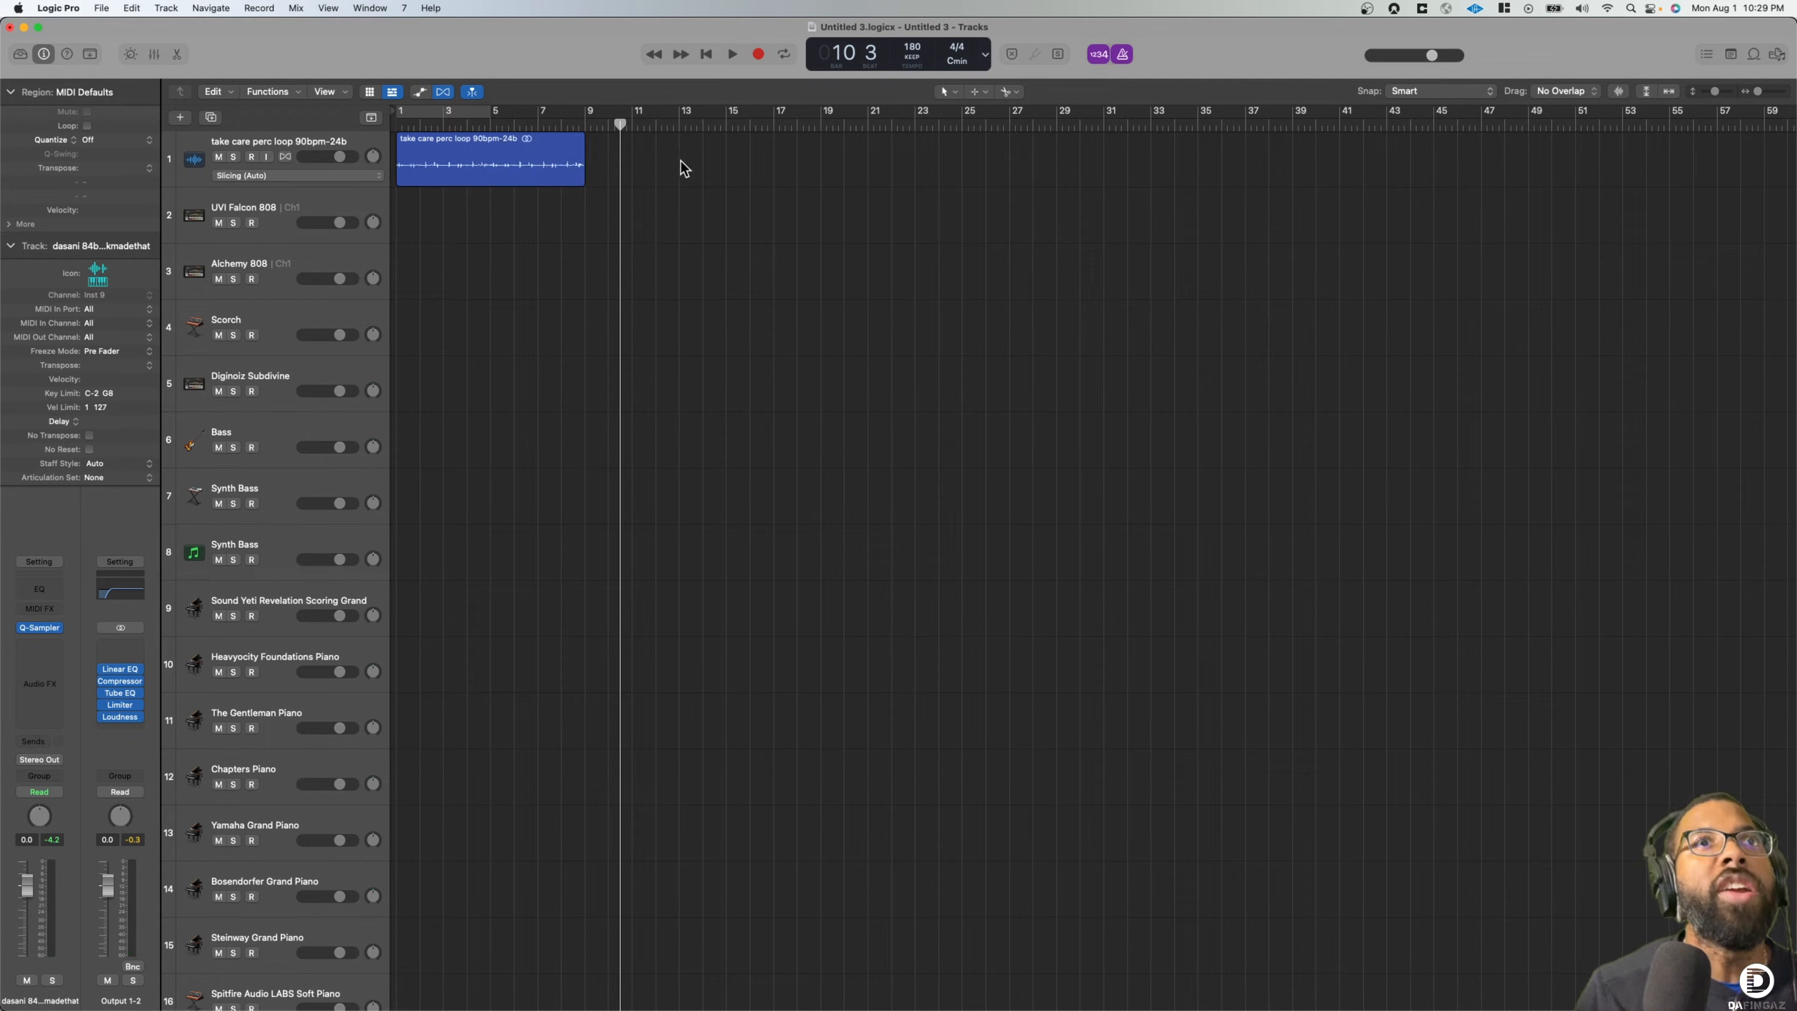
{"action": "left_click", "coordinate": [288, 156]}
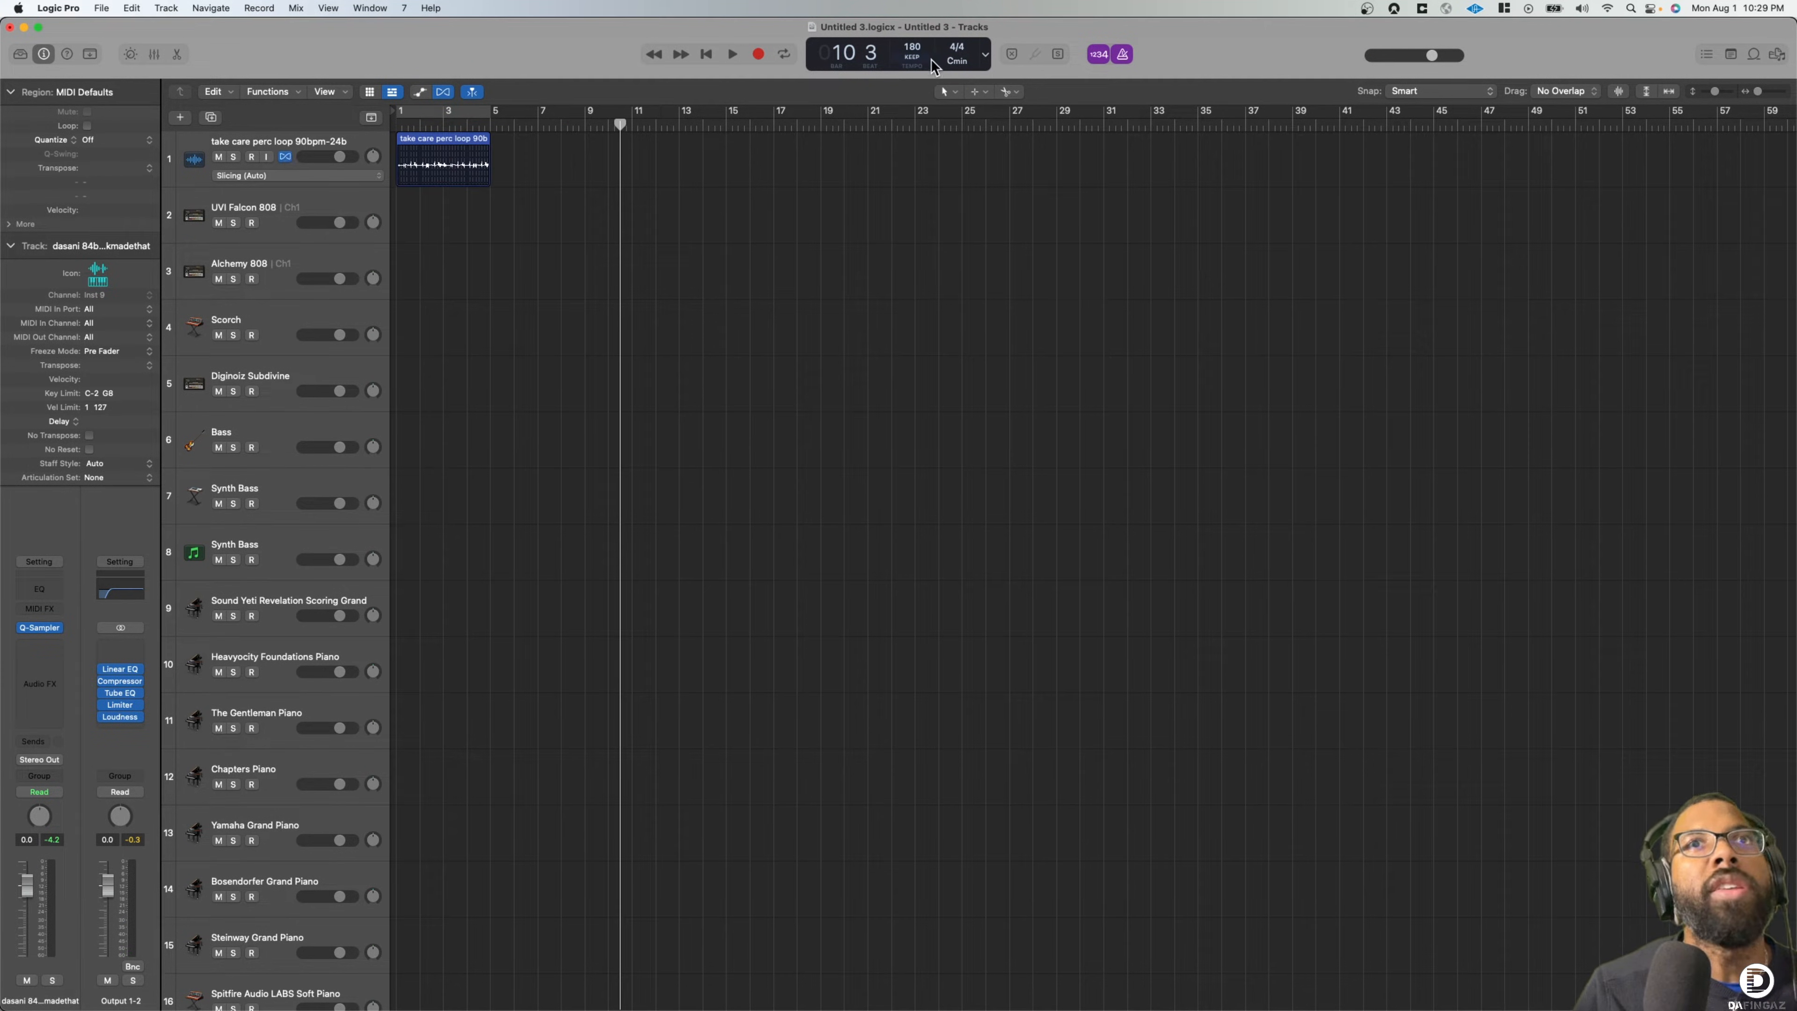
{"action": "key", "text": "Return"}
{"action": "key", "text": "space"}
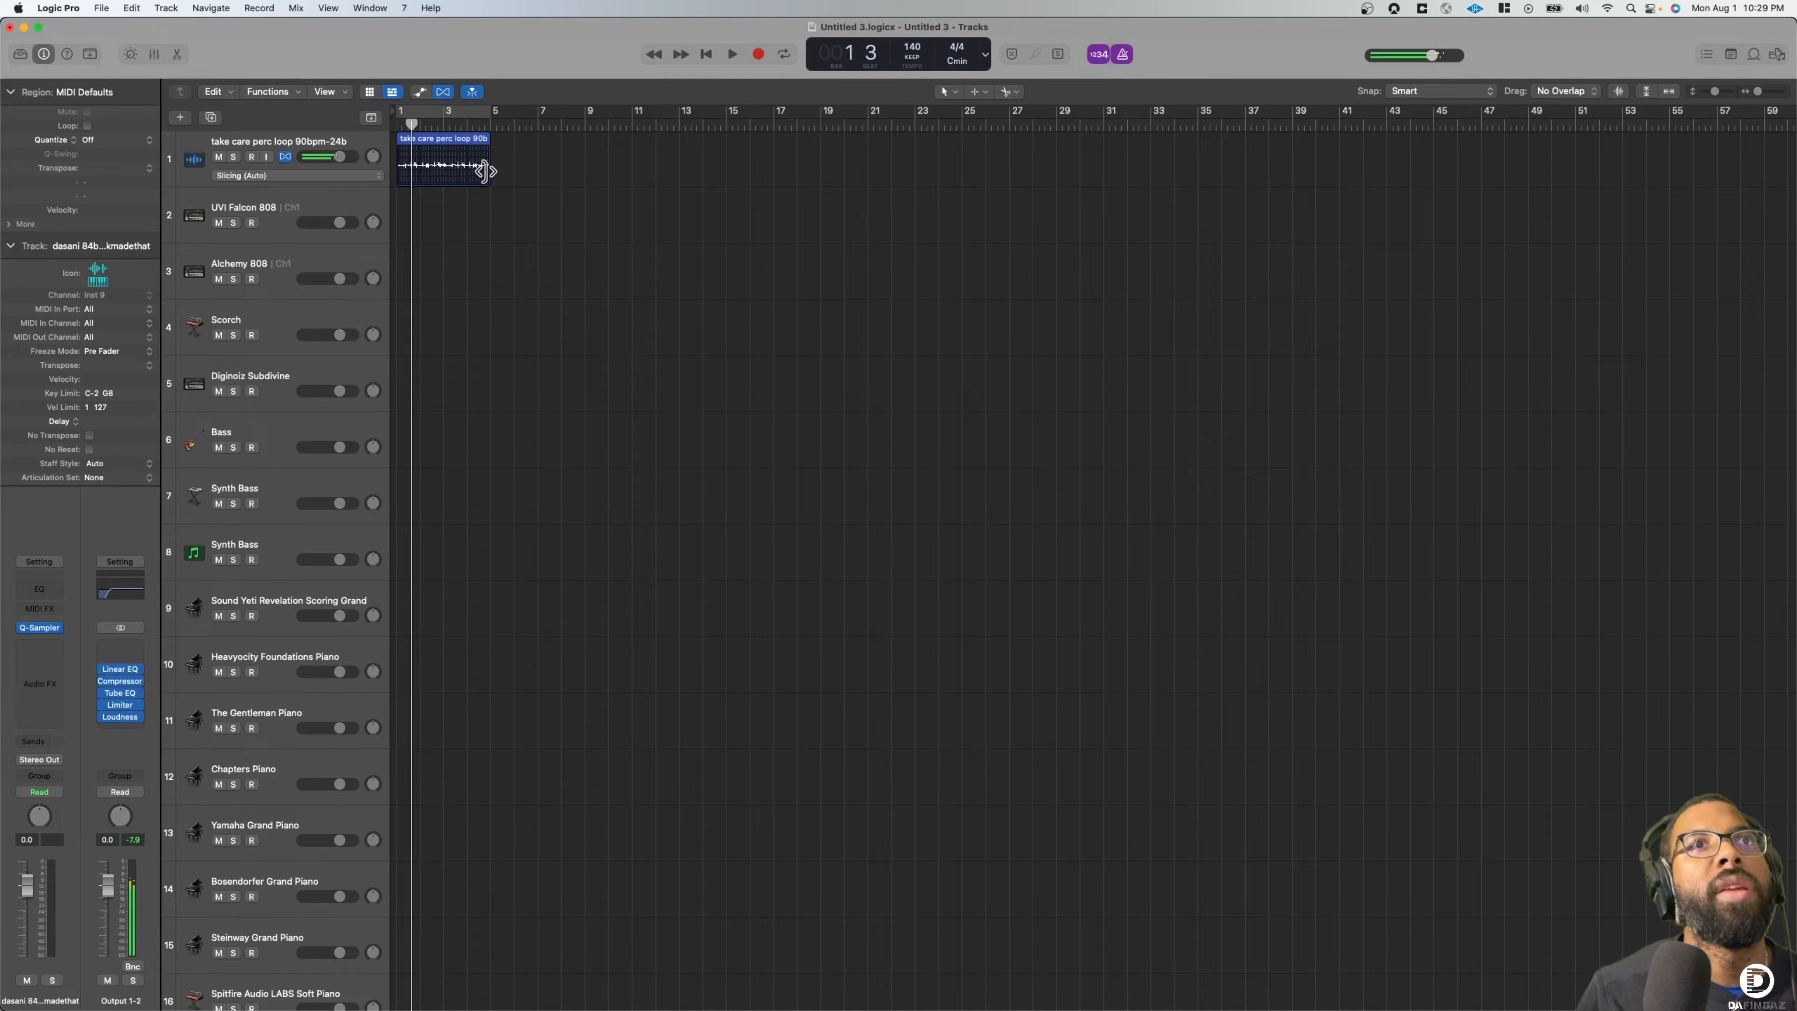
Stretch the perc loop region to eight bars and play it back at 140 bpm
{"action": "left_click_drag", "start_coordinate": [487, 151], "coordinate": [583, 152]}
{"action": "key", "text": "space"}
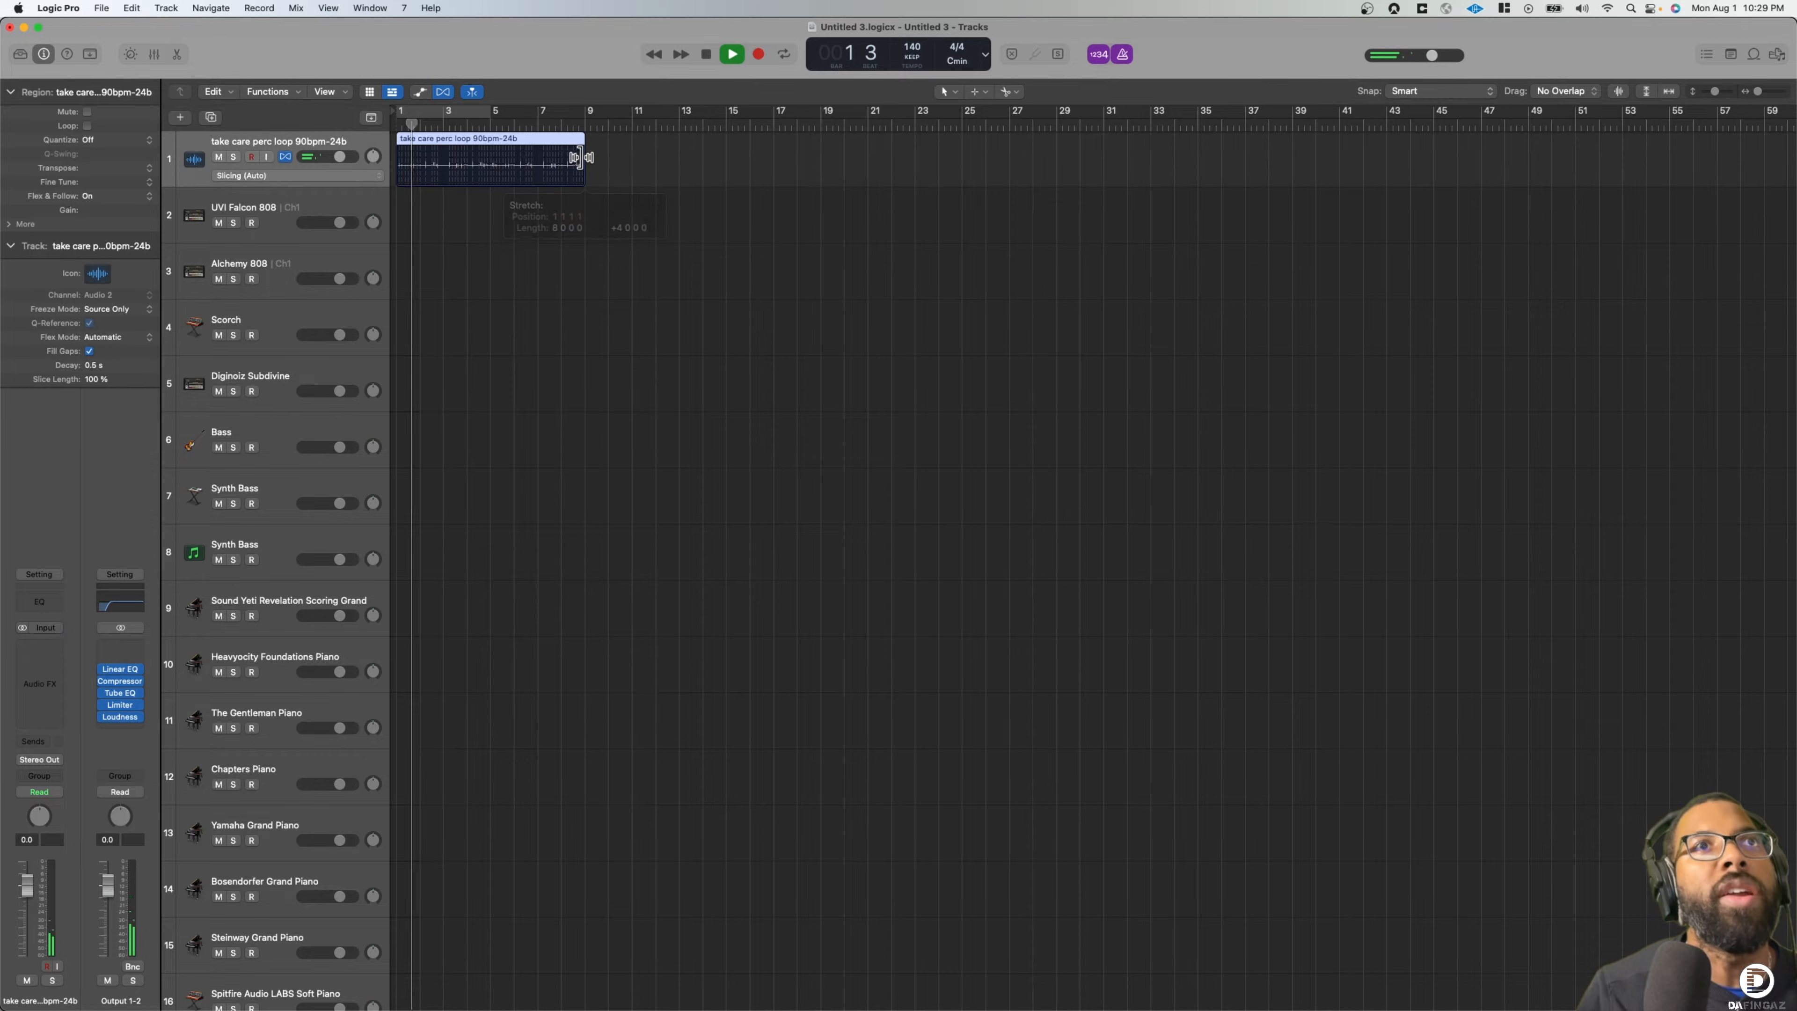
{"action": "scroll", "coordinate": [307, 324], "scroll_direction": "down", "scroll_amount": 20}
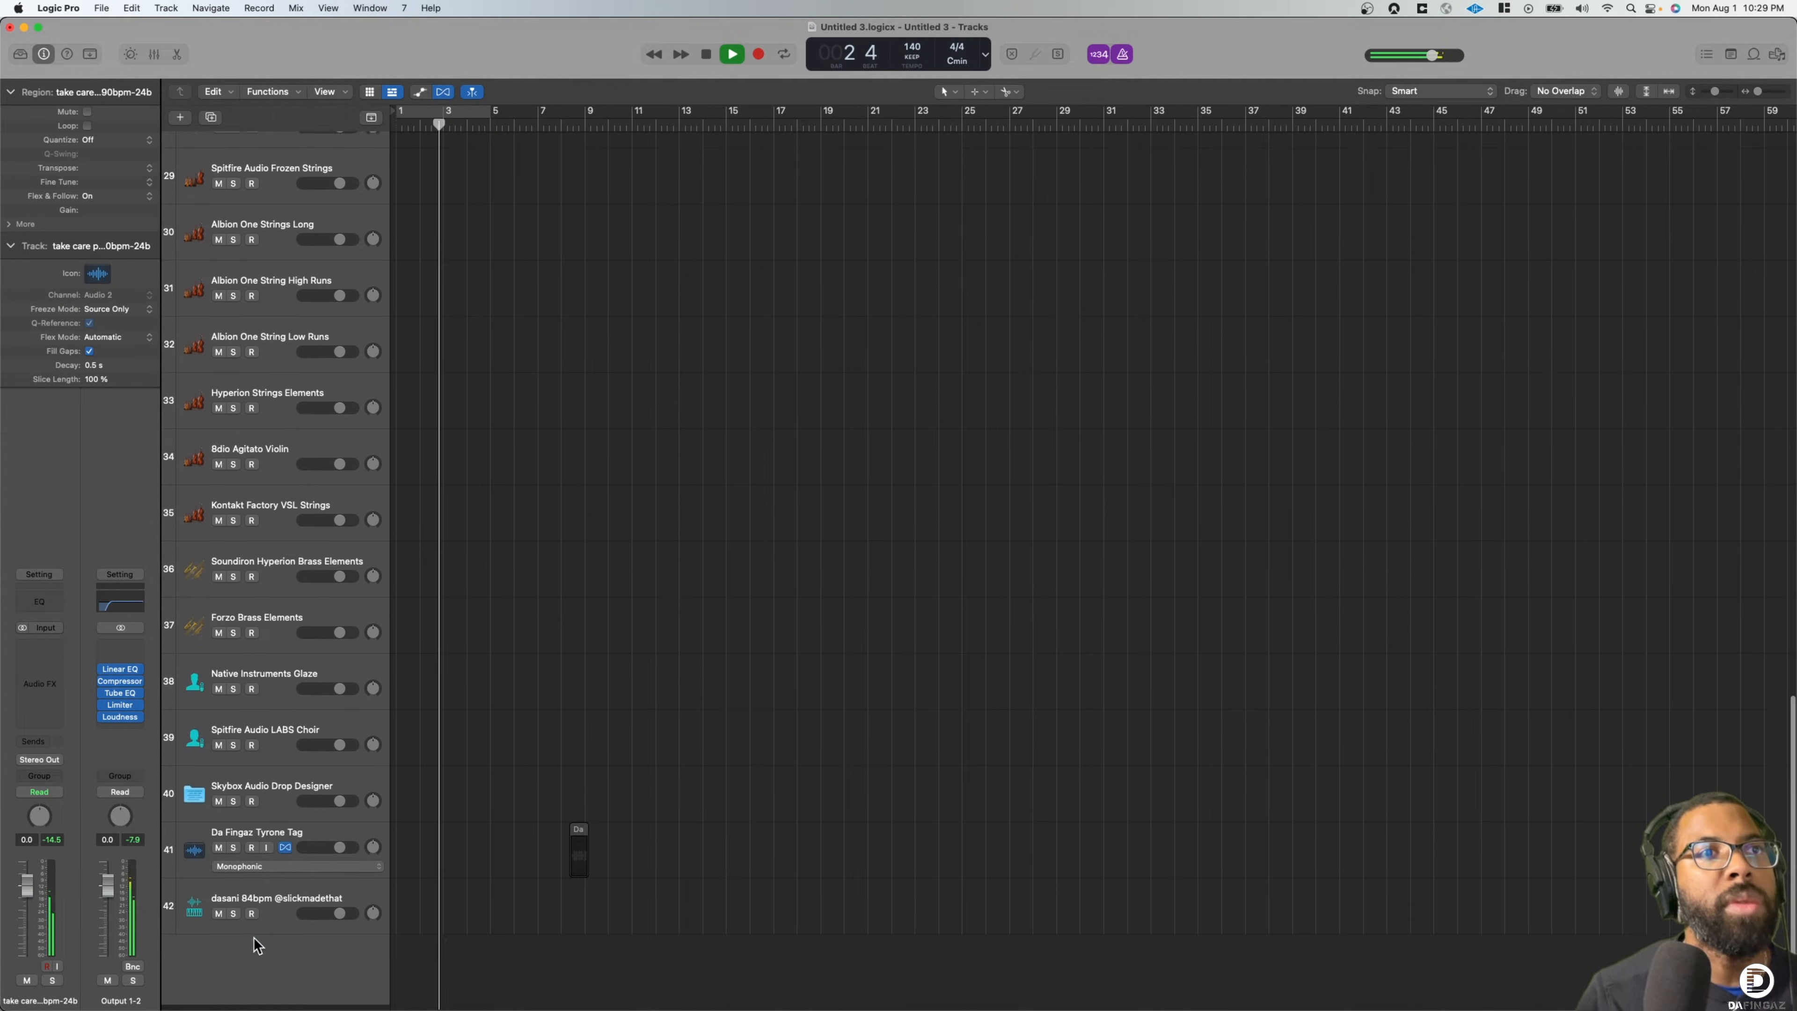
{"action": "key", "text": "space"}
Open Quick Sampler on the dasani track and set the amp envelope's attack to 1.5 ms
{"action": "left_click", "coordinate": [290, 915]}
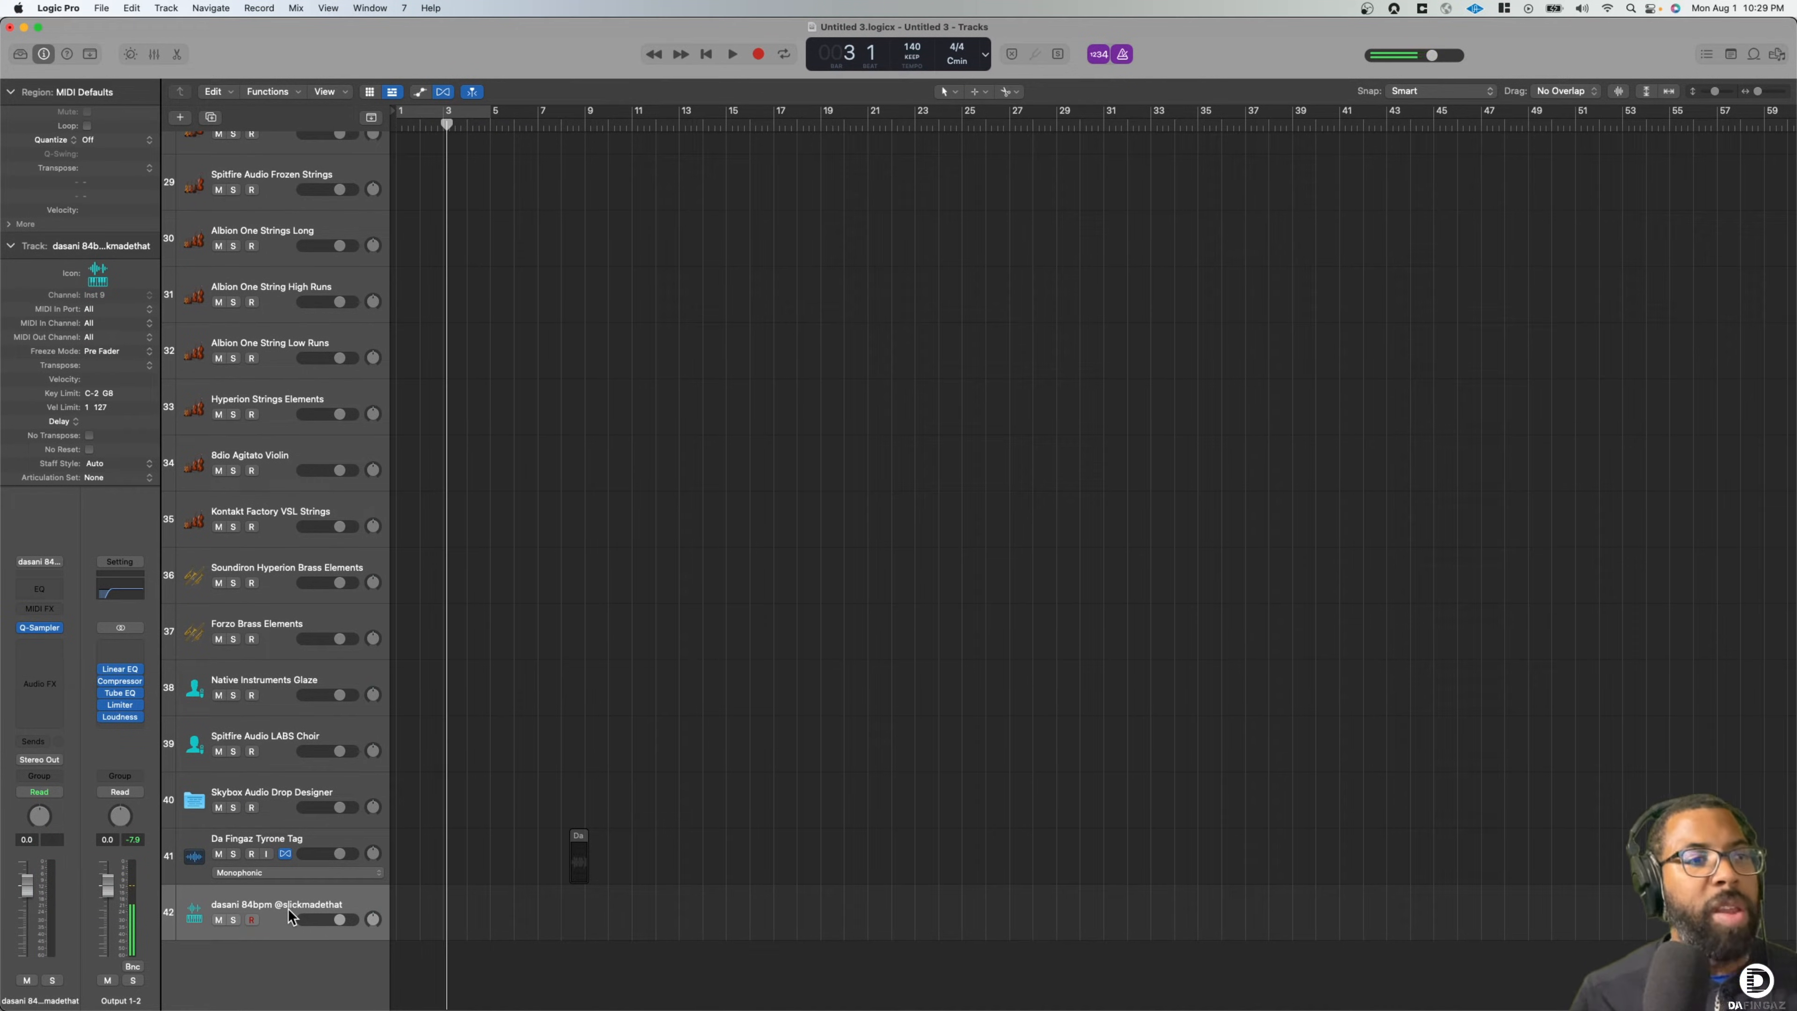
{"action": "left_click", "coordinate": [195, 915]}
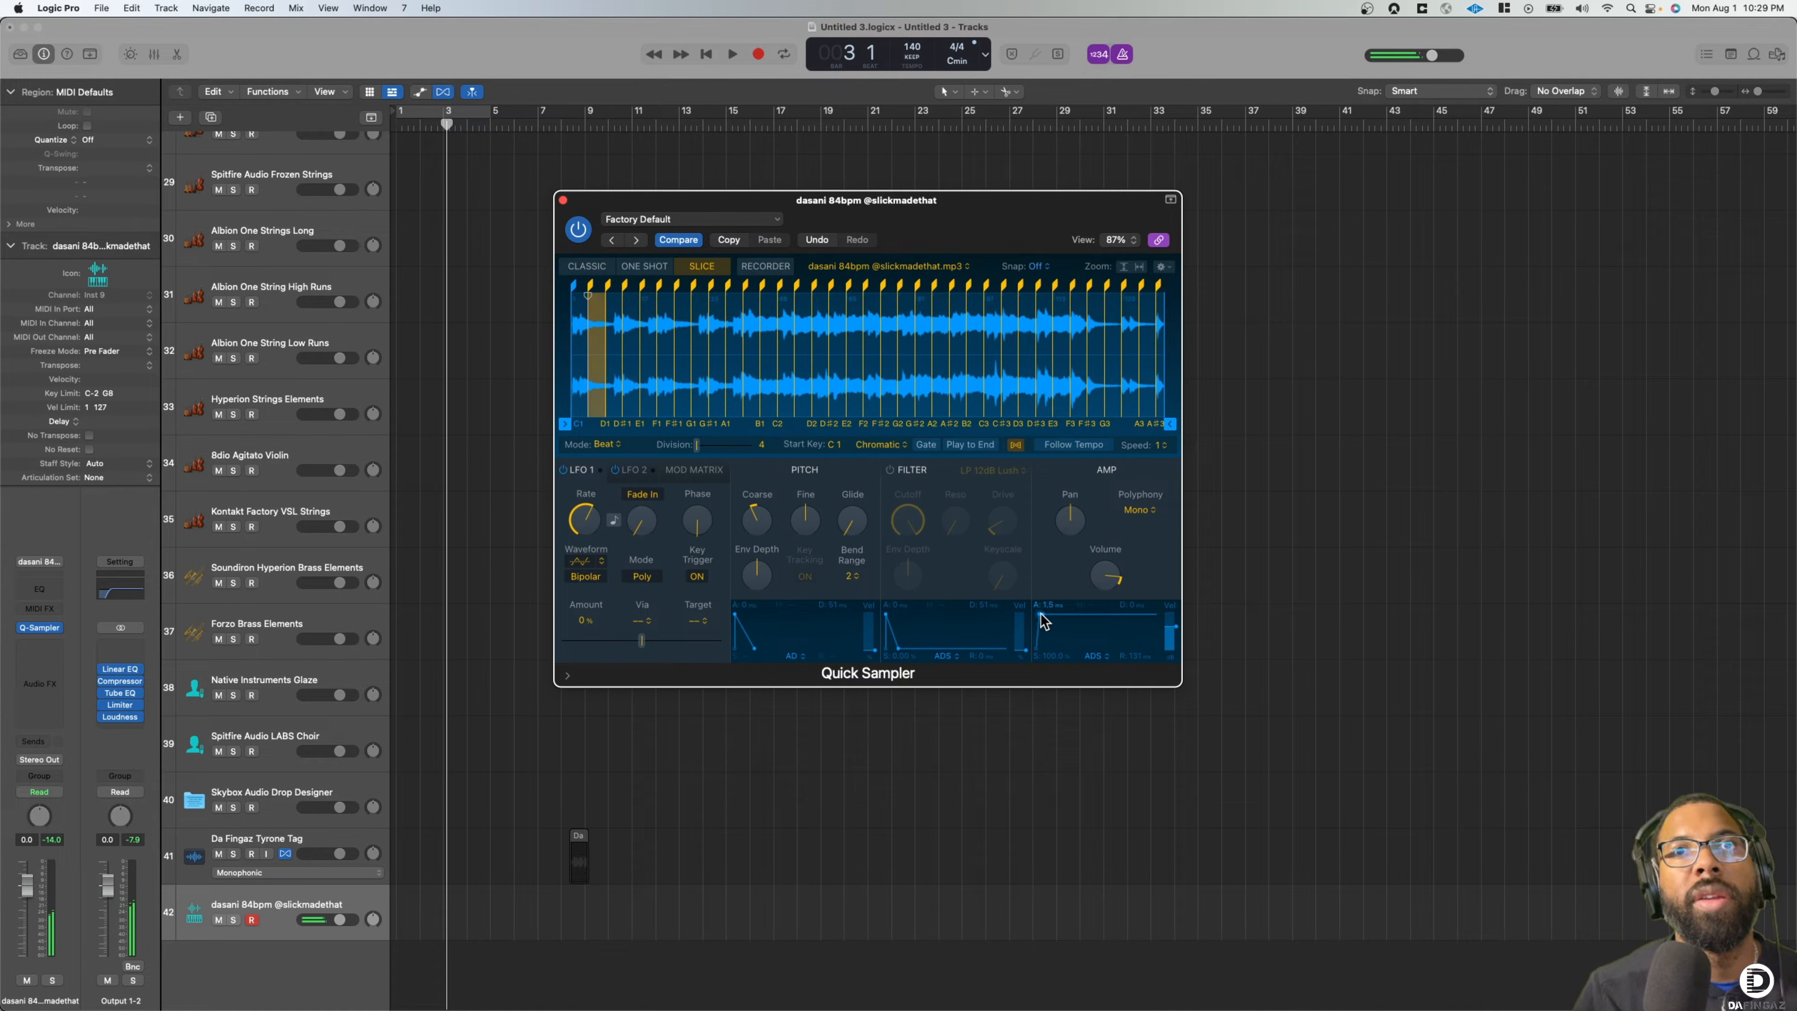
{"action": "left_click_drag", "start_coordinate": [1045, 622], "coordinate": [1038, 617]}
Play the perc loop while auditioning the dasani slices, and restart playback from the beginning
{"action": "key", "text": "space"}
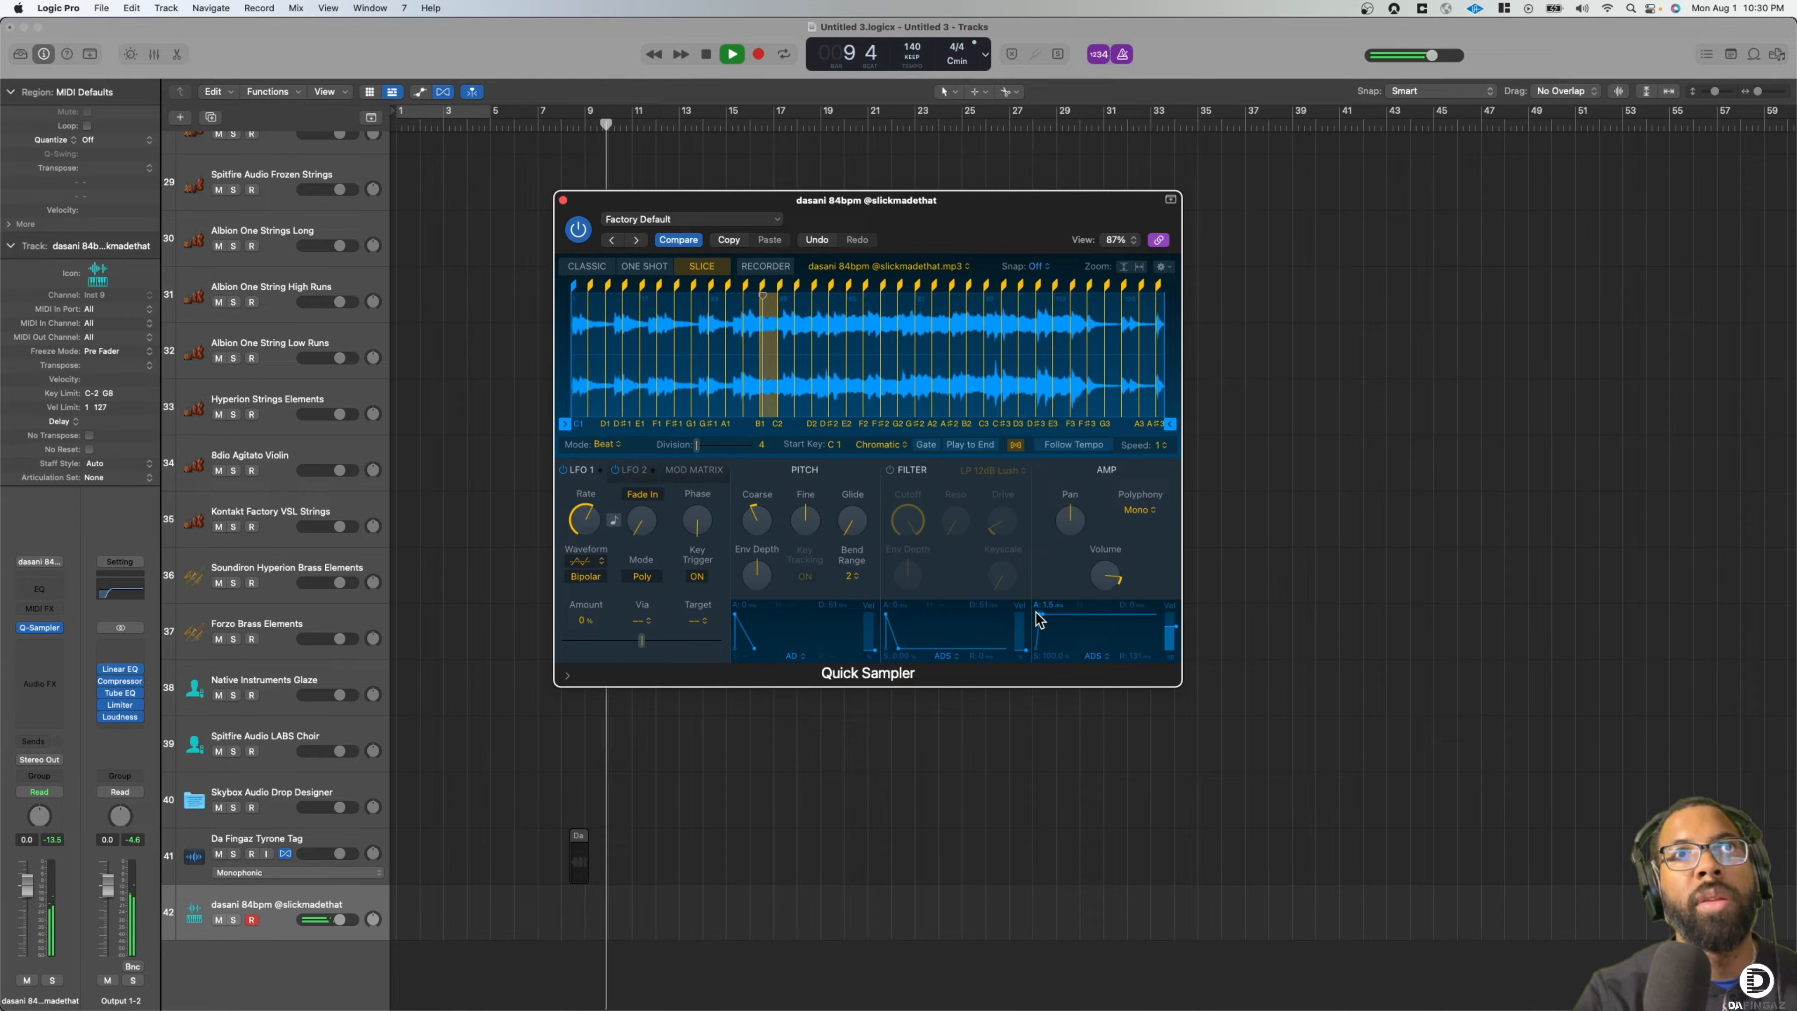
{"action": "key", "text": "space"}
{"action": "key", "text": "Return"}
{"action": "key", "text": "space"}
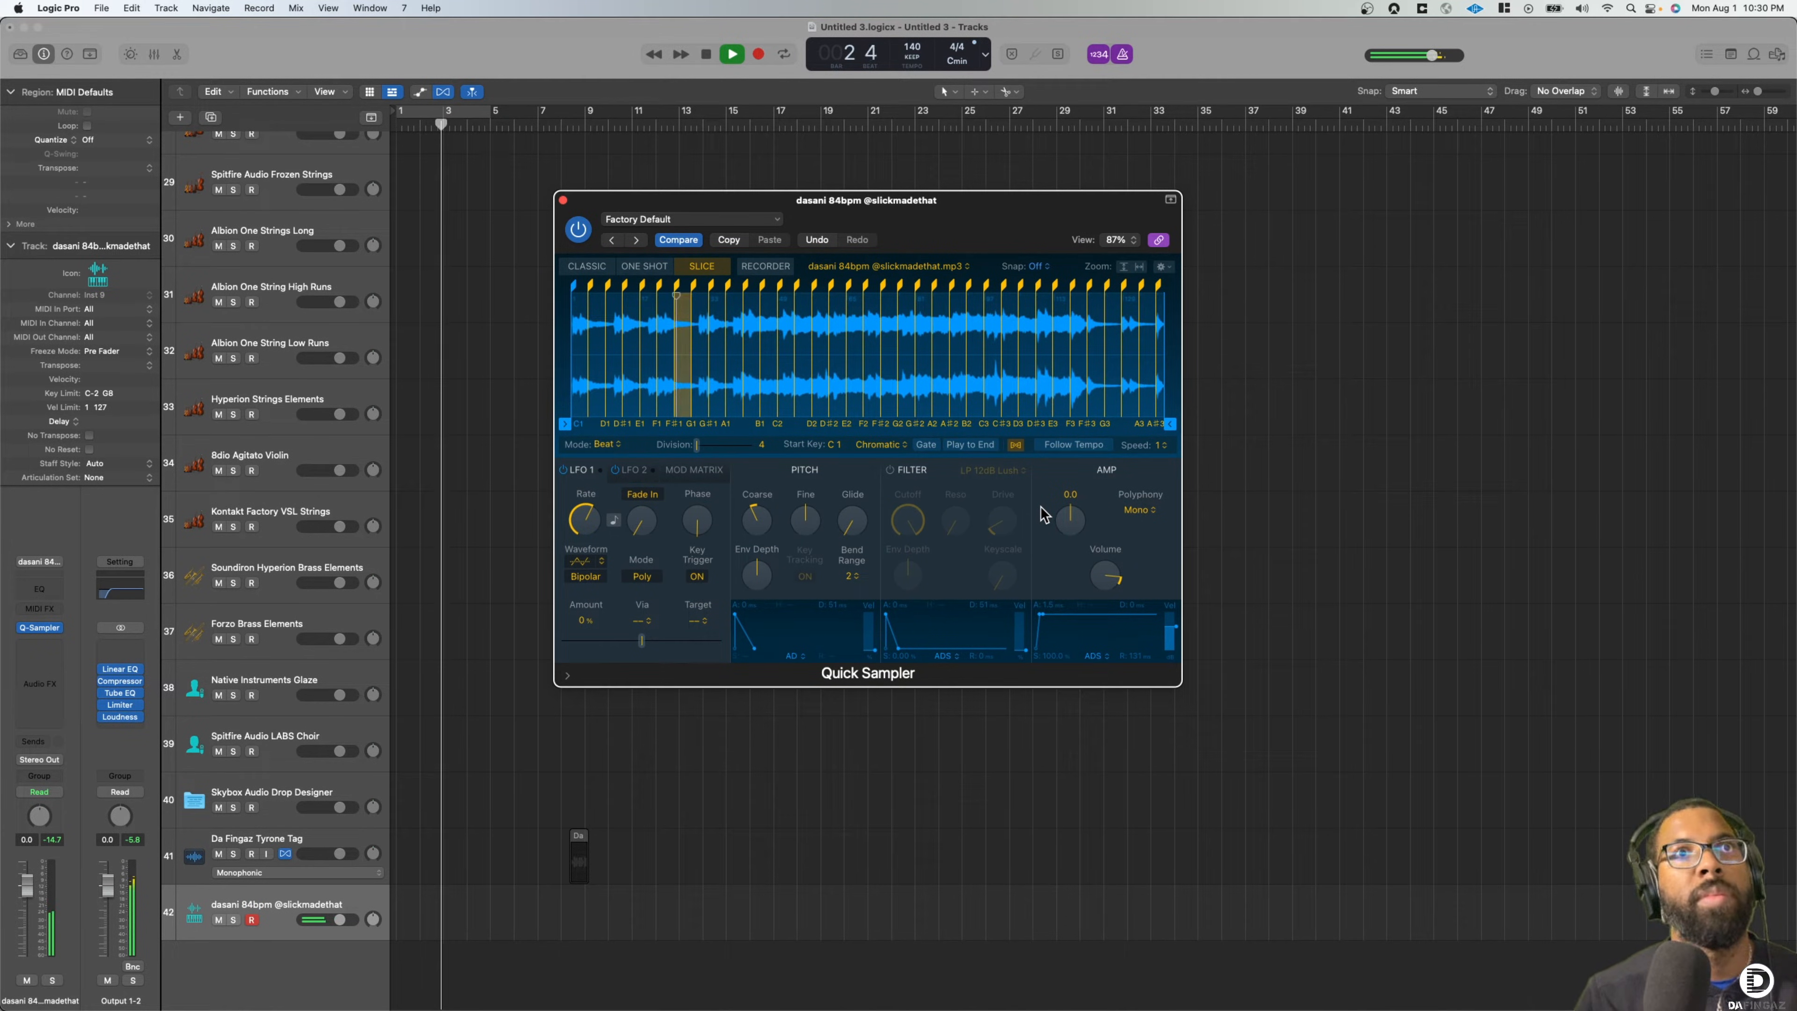
Record a four-bar MIDI take of the dasani slices from bar 1
{"action": "key", "text": "space"}
{"action": "key", "text": "Return"}
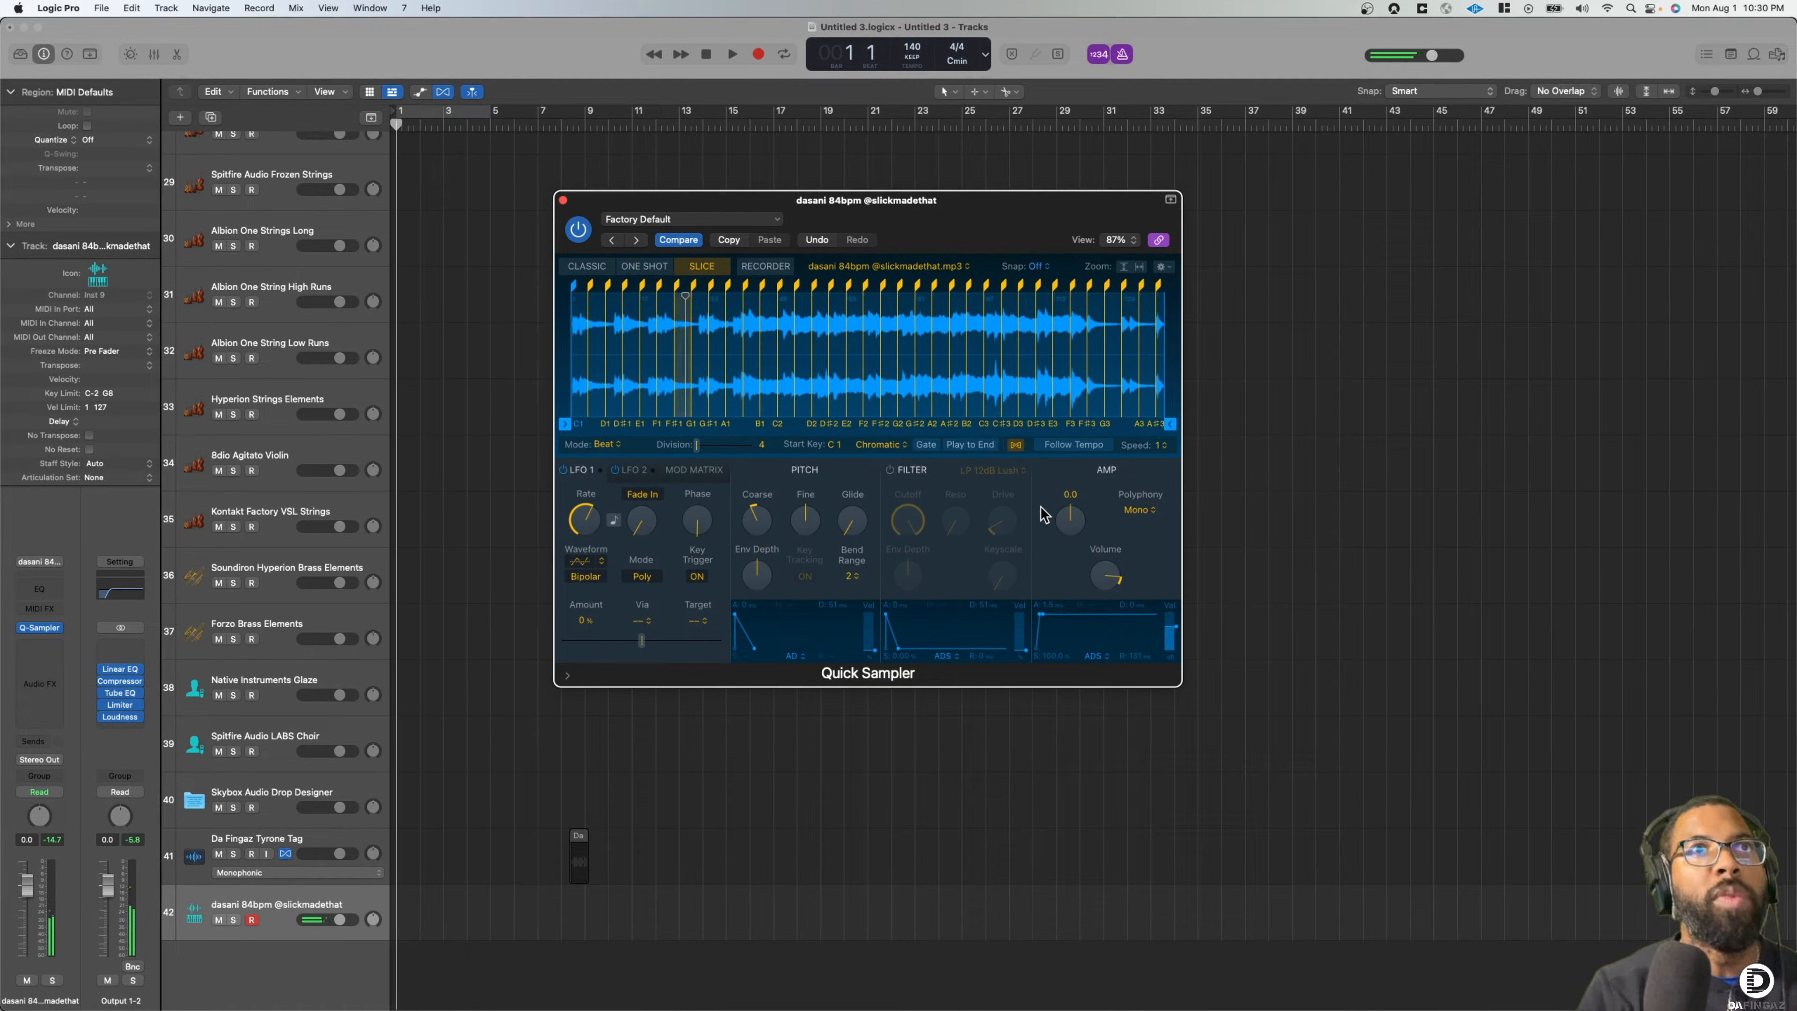
{"action": "key", "text": "r"}
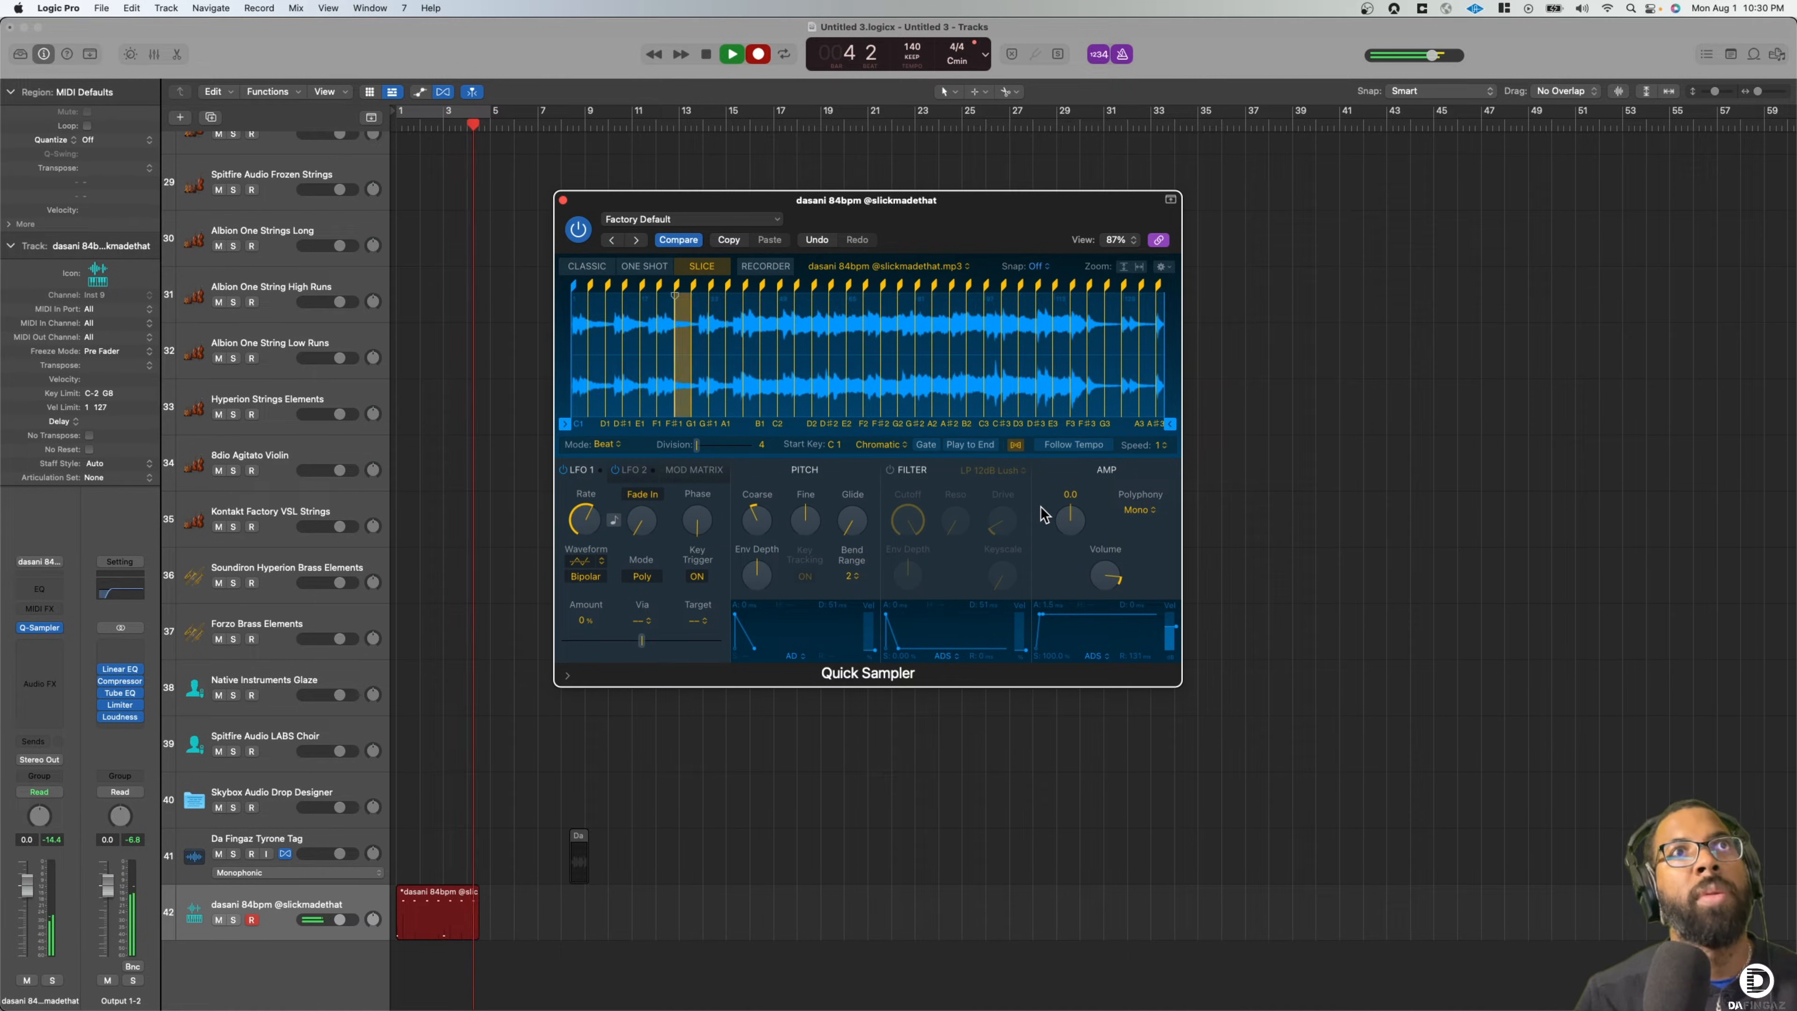
{"action": "key", "text": "space"}
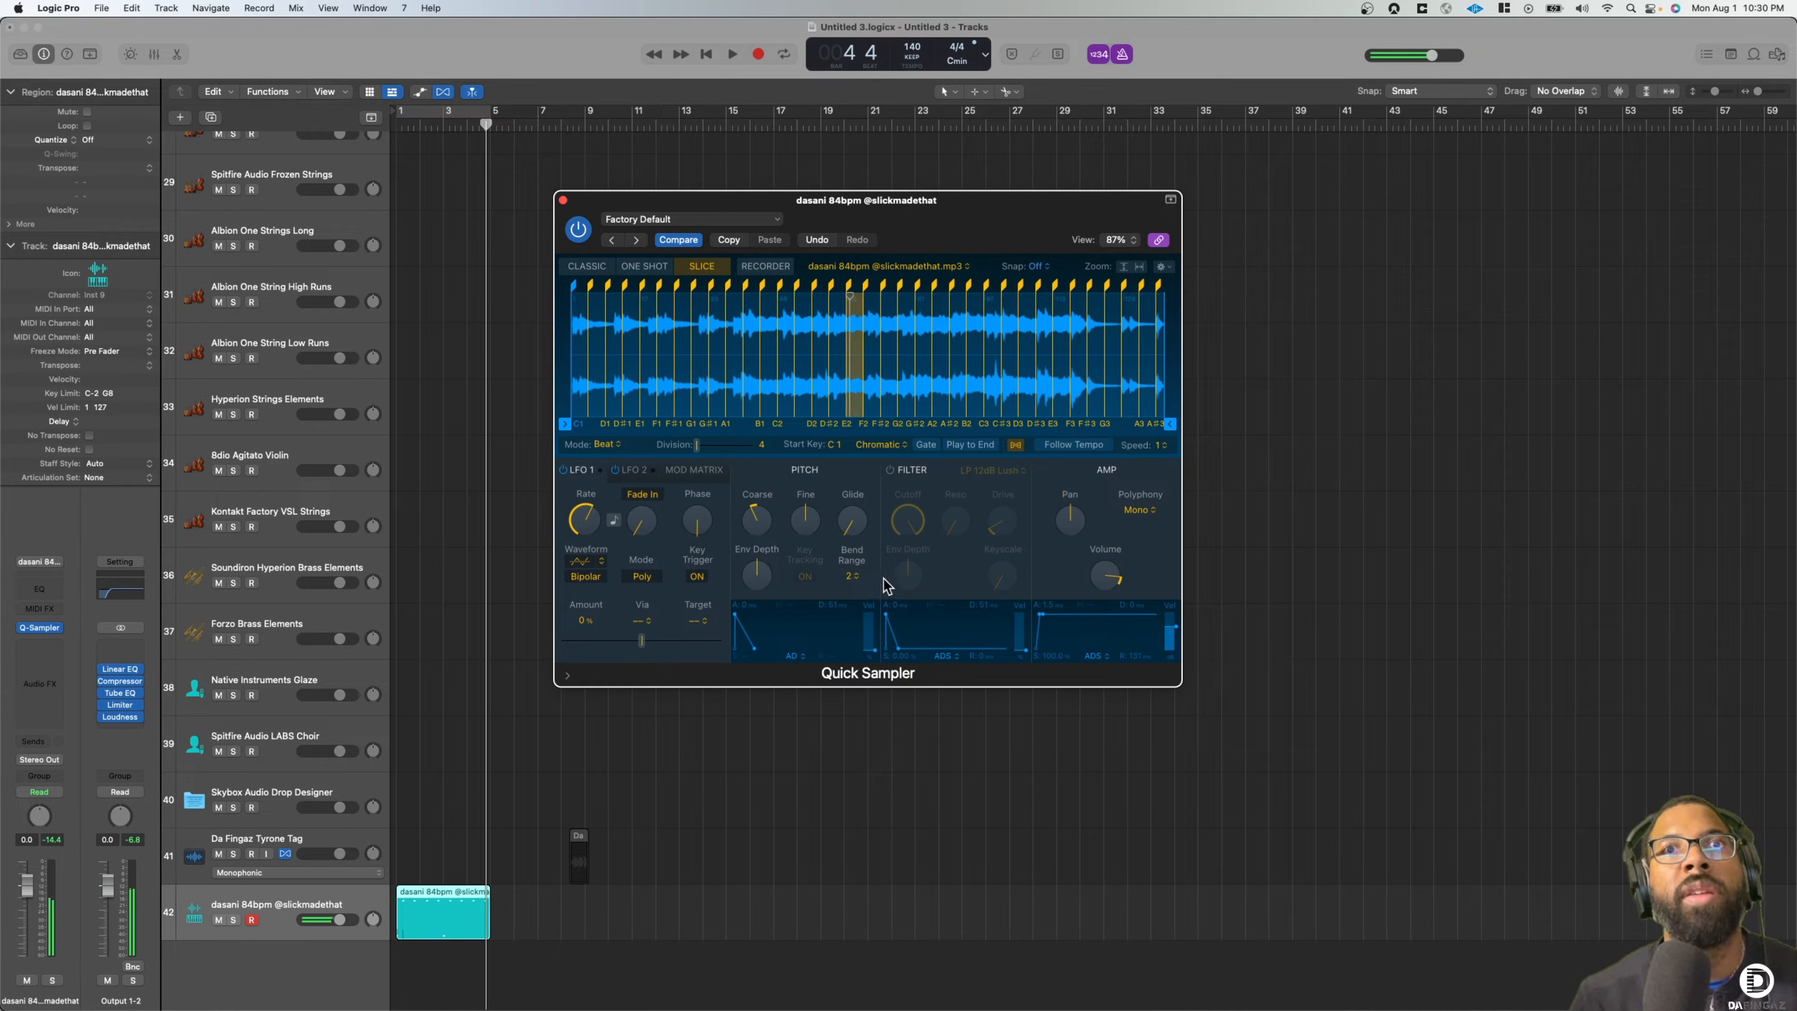
Turn on the sampler's filter with type HP 6dB Sharp, lower its cutoff, and close Quick Sampler
{"action": "left_click", "coordinate": [893, 470]}
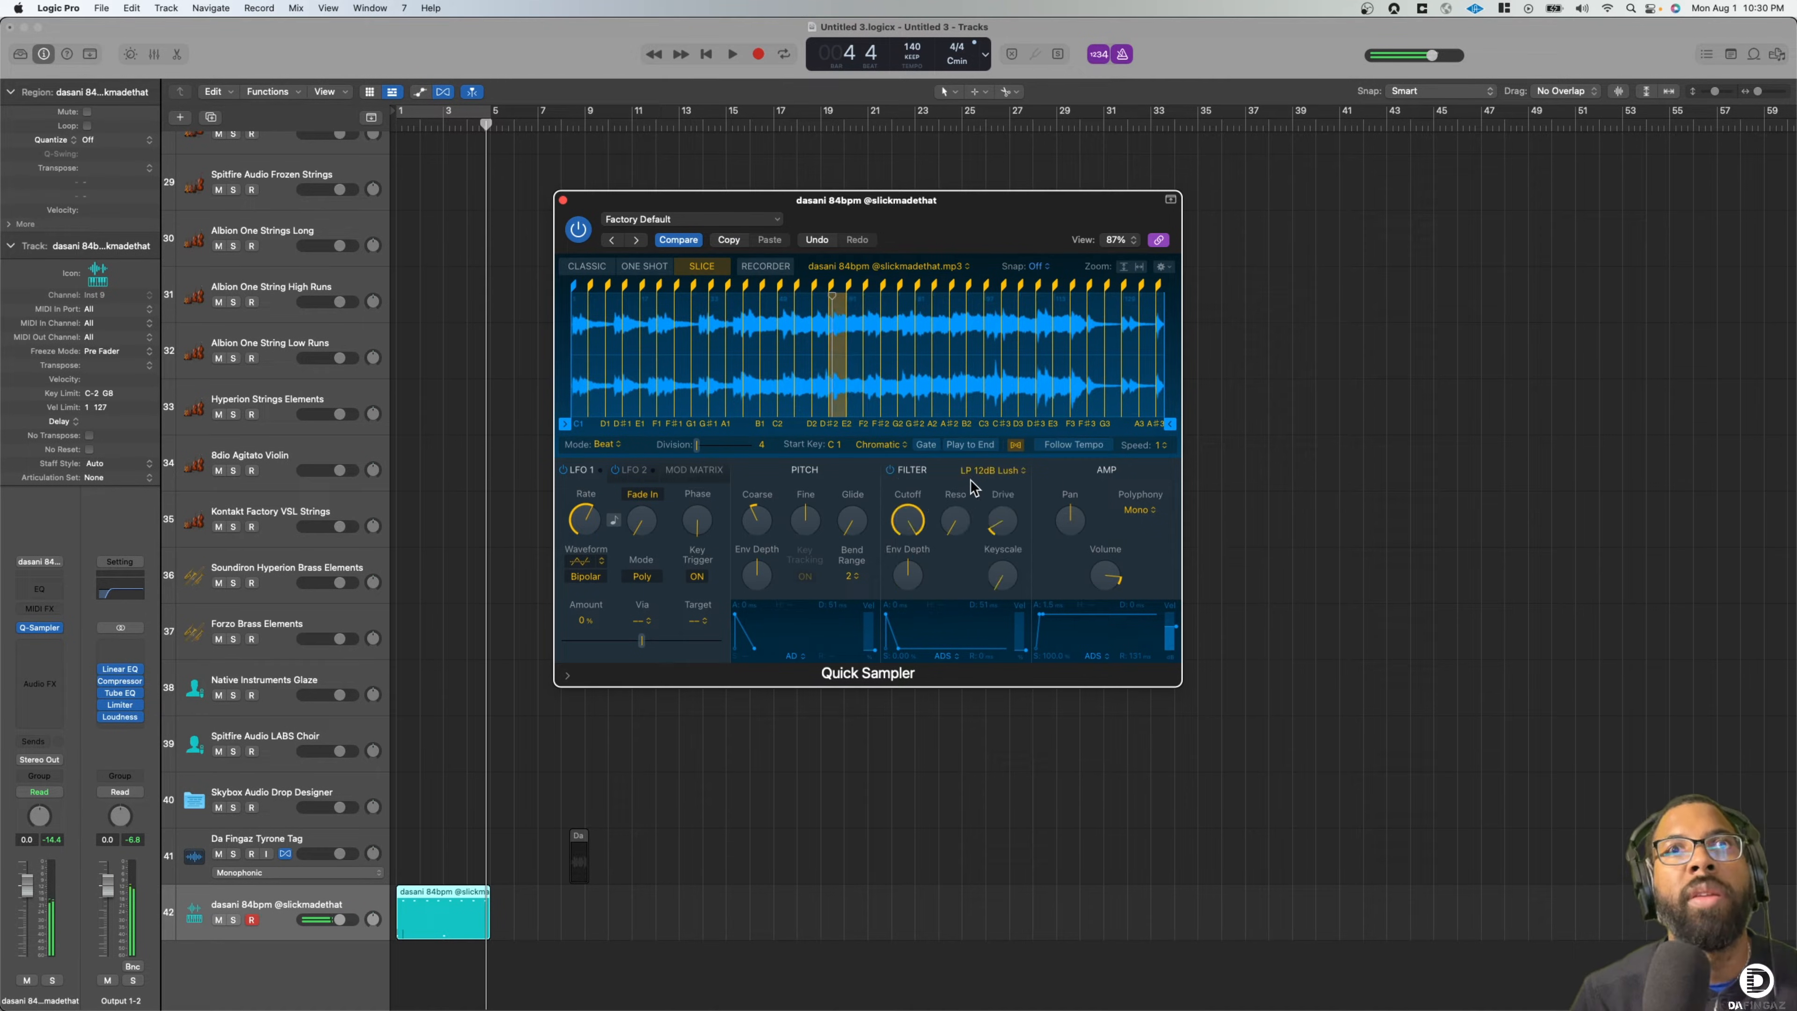
{"action": "left_click", "coordinate": [991, 470]}
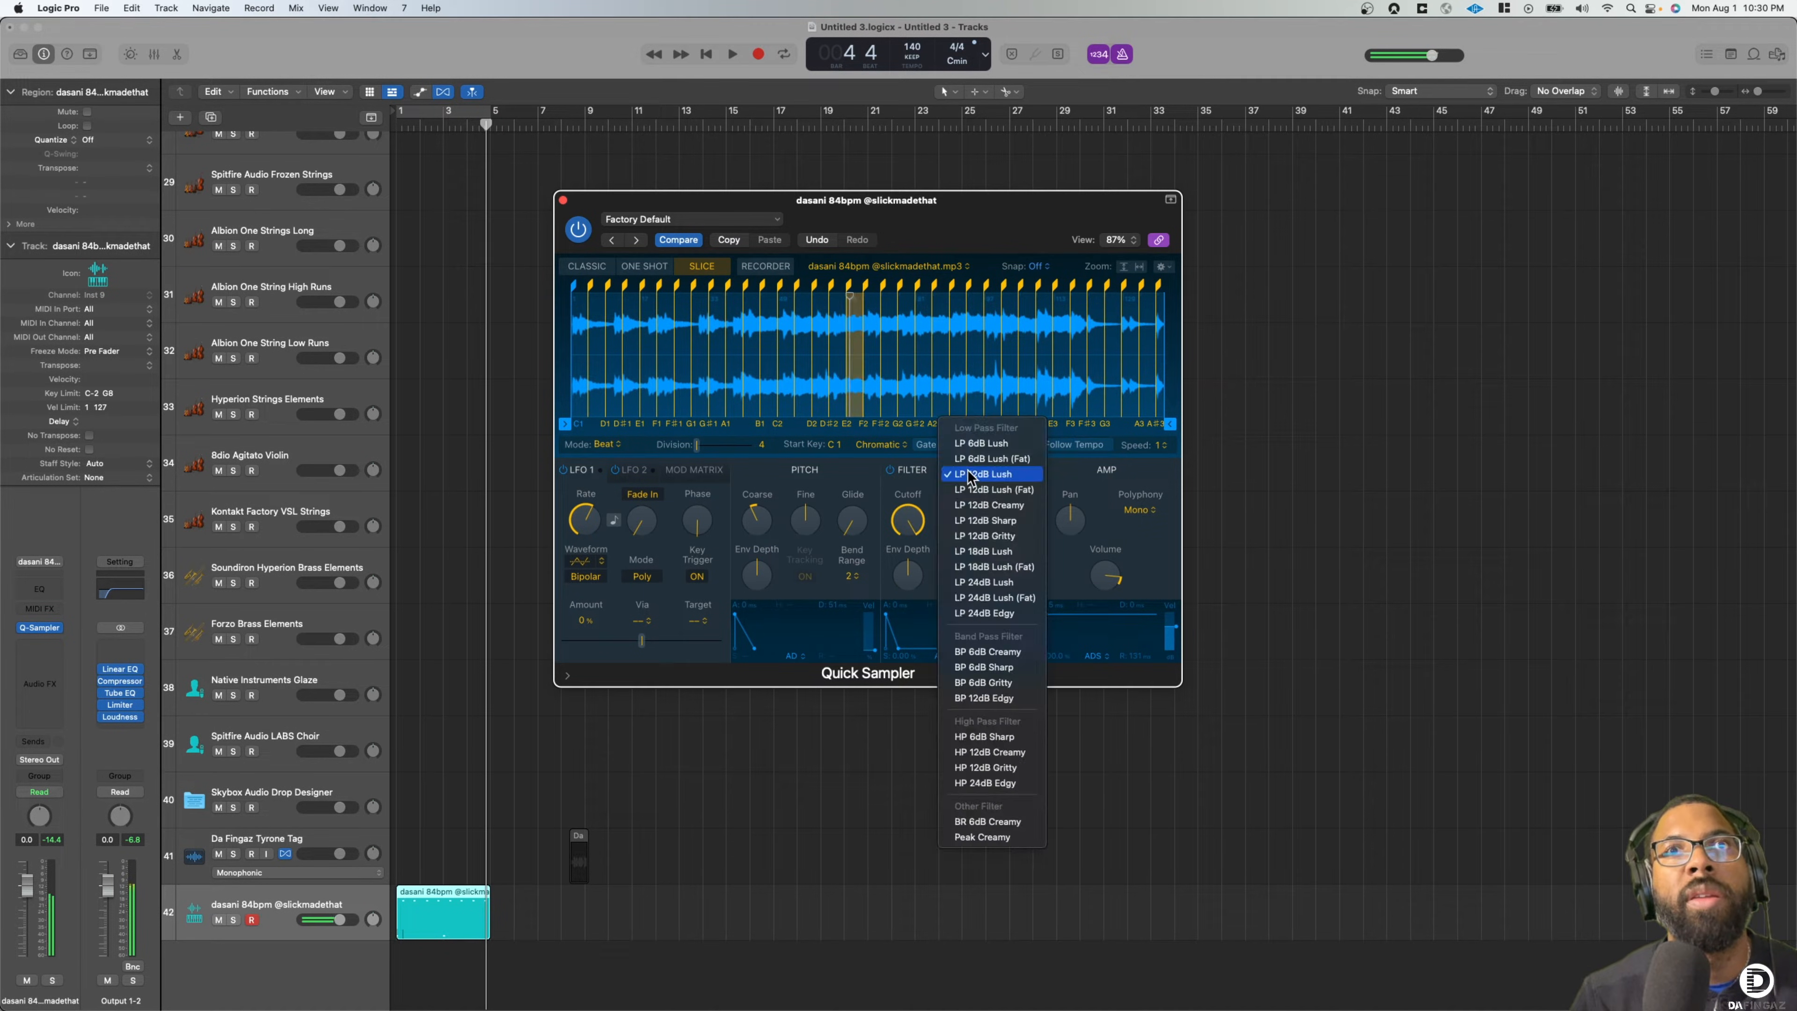
{"action": "left_click", "coordinate": [984, 737]}
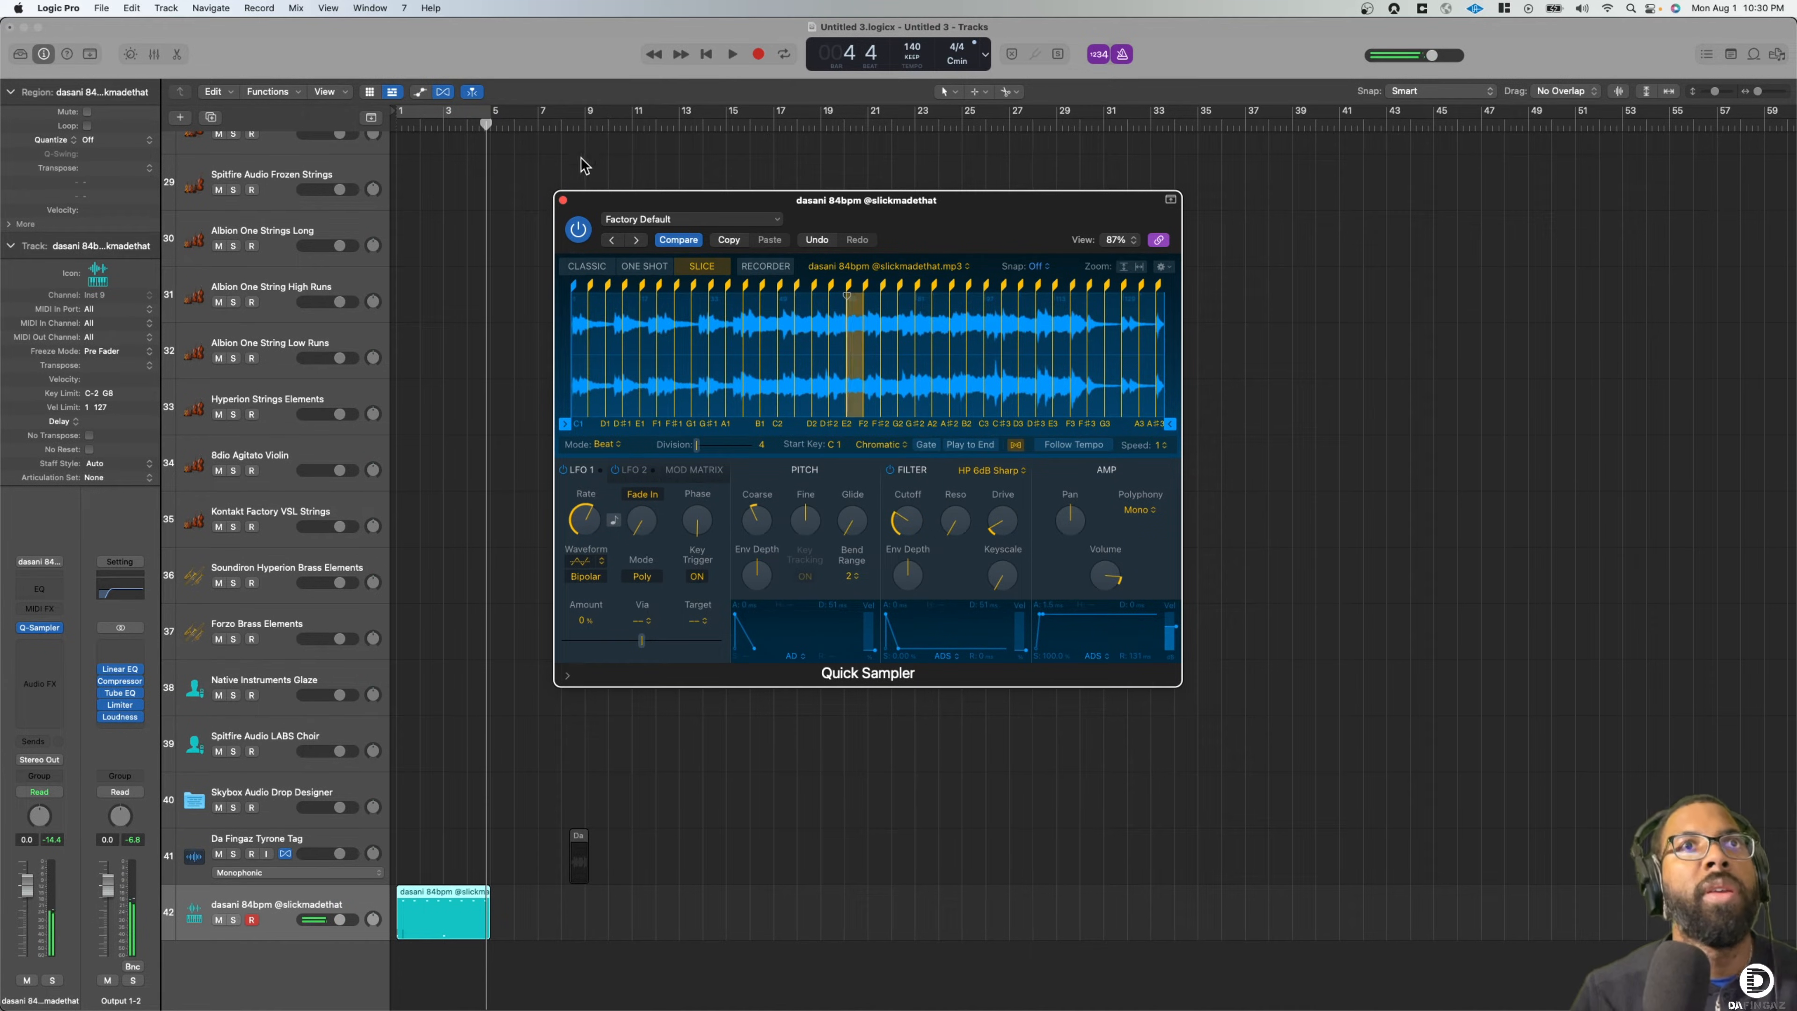
{"action": "left_click", "coordinate": [563, 200]}
Play back the first take from the start and record a second dasani take from bar 5 to about bar 8
{"action": "key", "text": "space"}
{"action": "key", "text": "Return"}
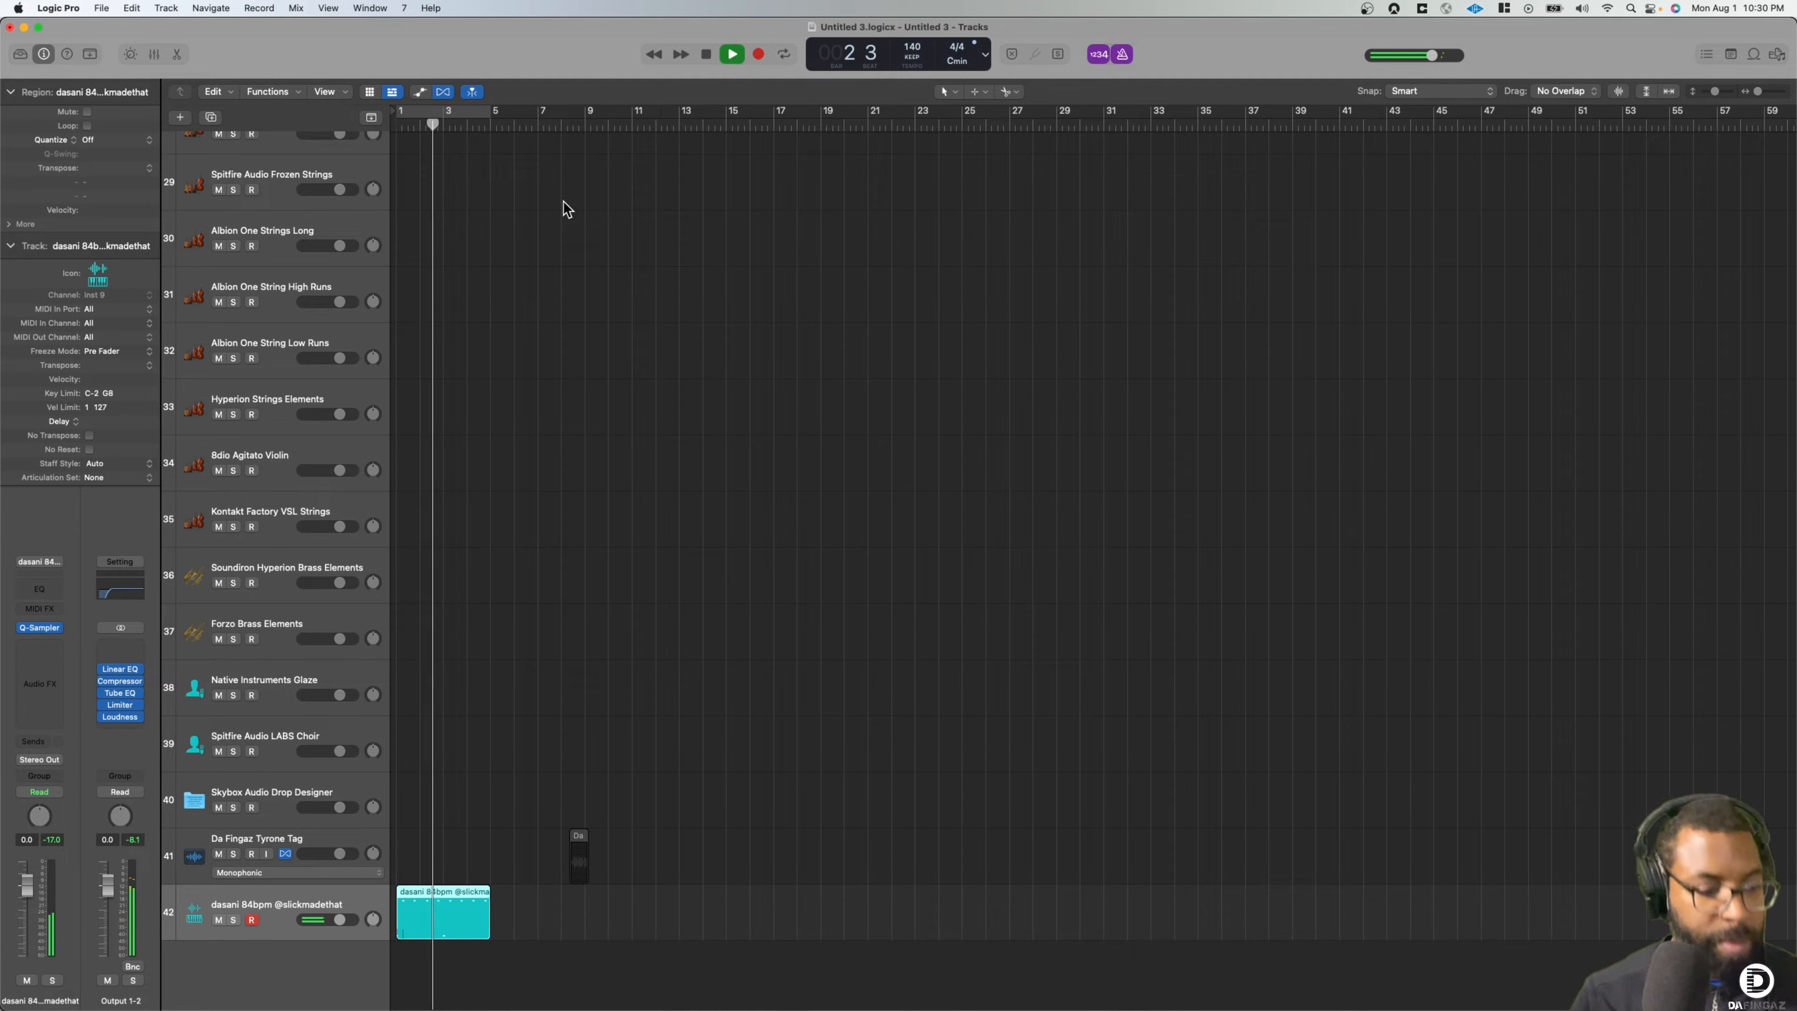
{"action": "key", "text": "r"}
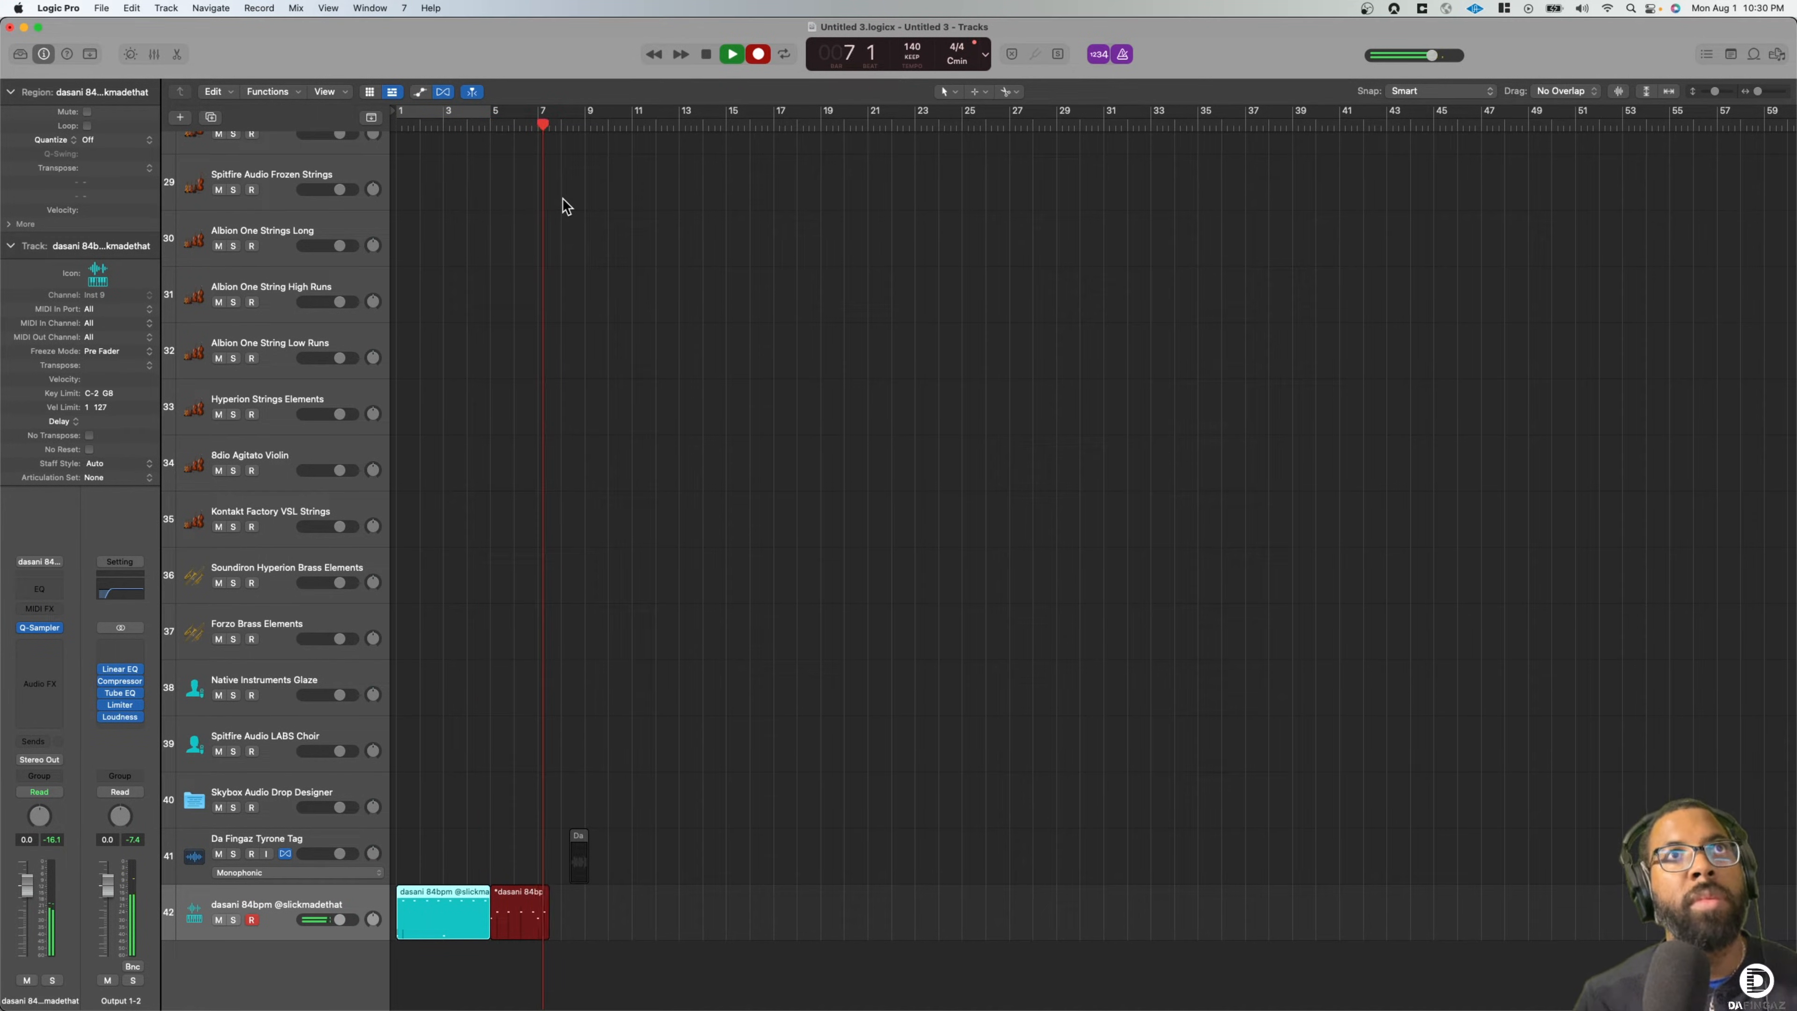
{"action": "key", "text": "space"}
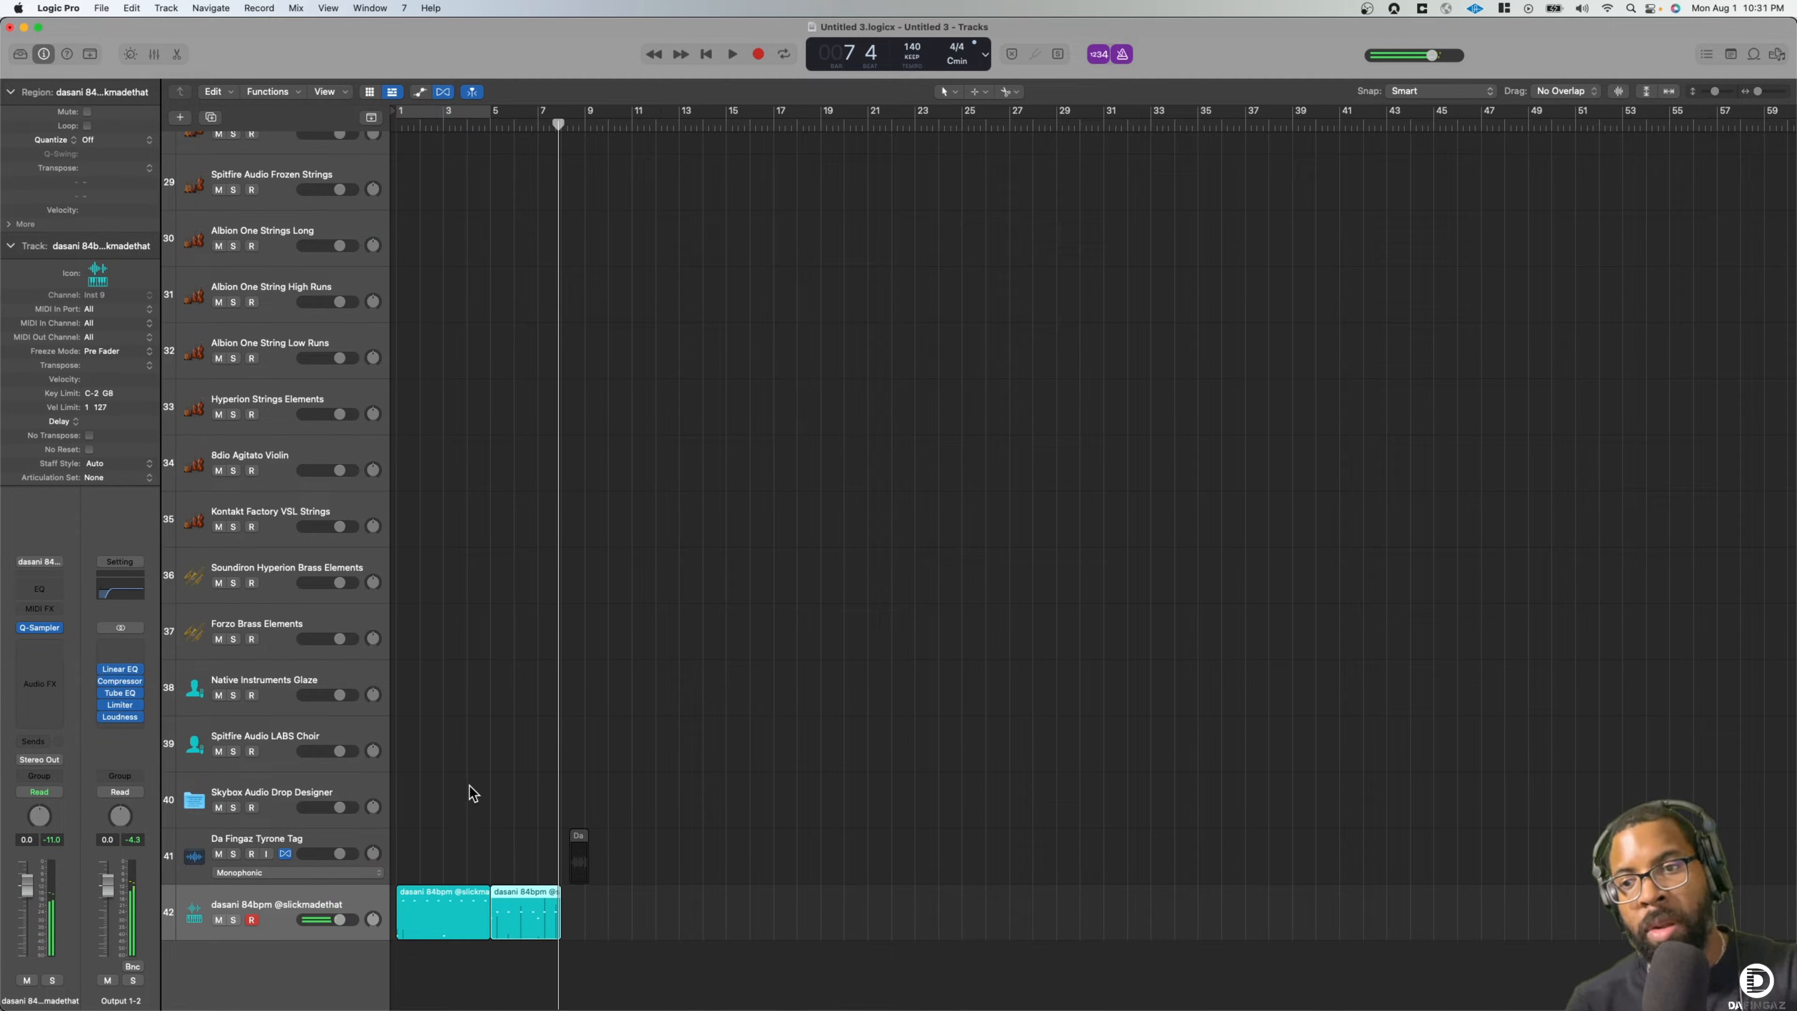
Open the dasani track's Quick Sampler, play from about bar 5, and punch in a third take covering bar 8
{"action": "left_click", "coordinate": [284, 911]}
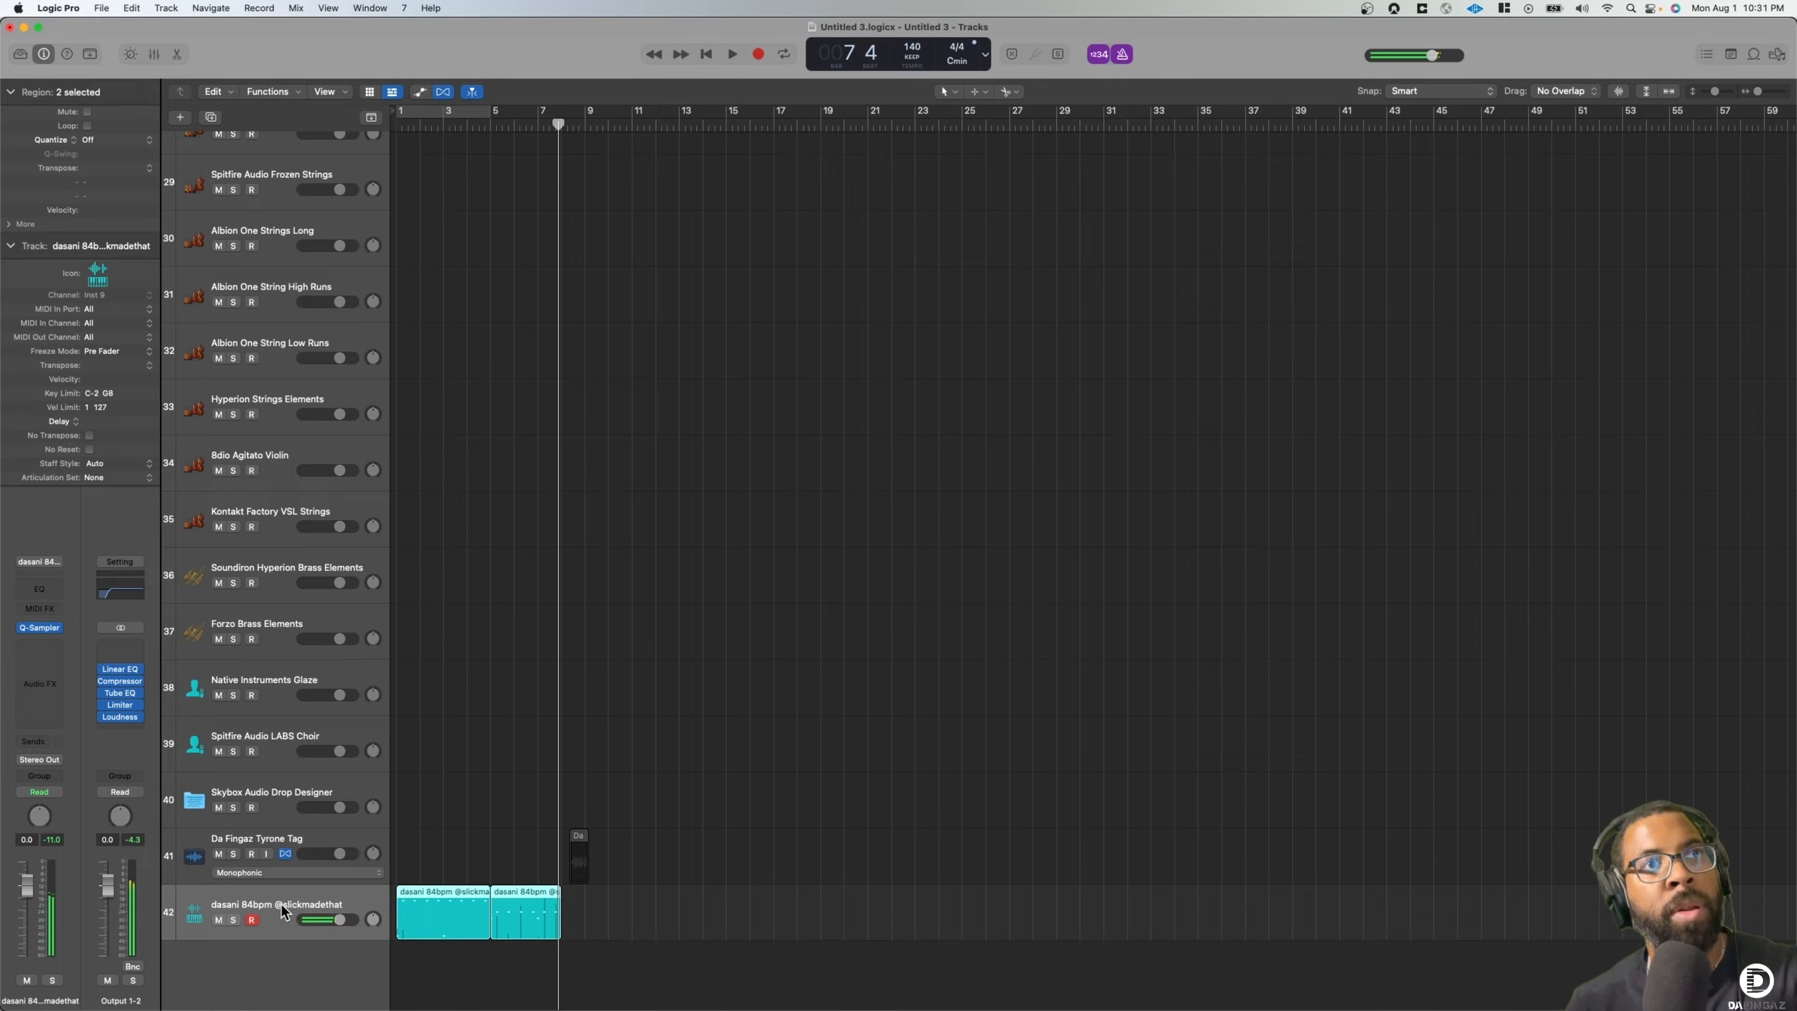
{"action": "left_click", "coordinate": [41, 628]}
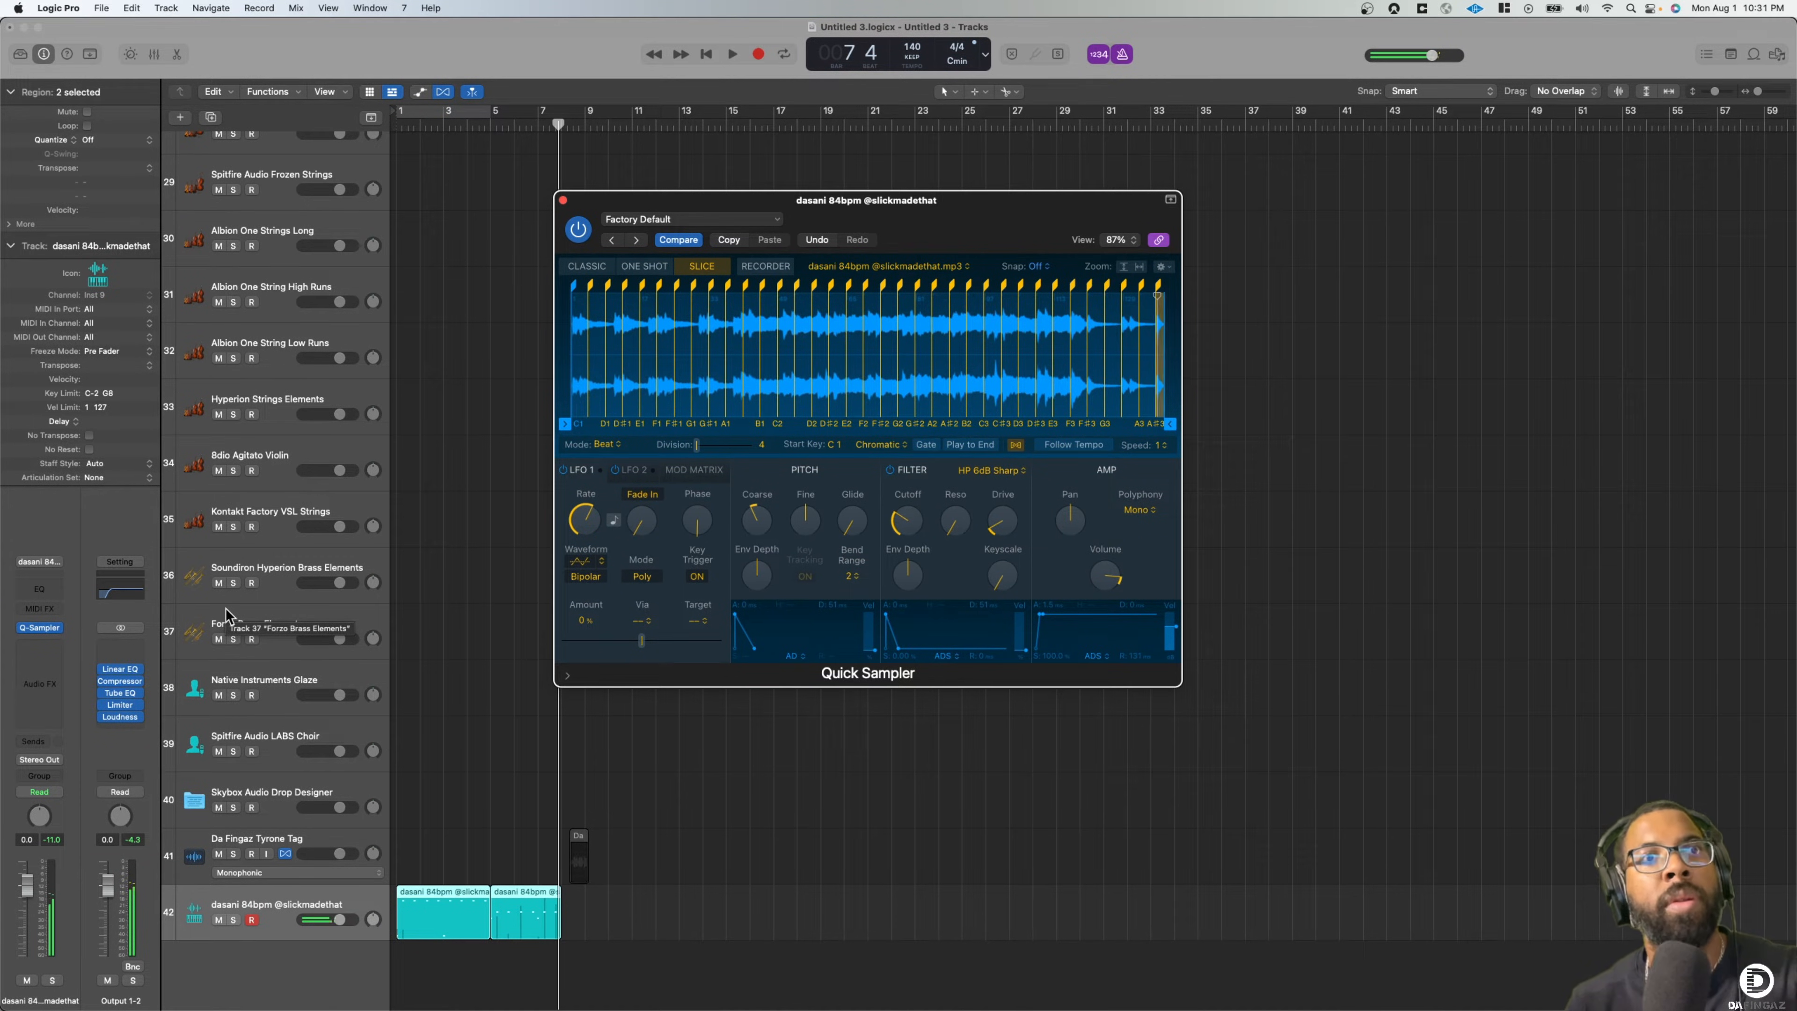
{"action": "left_click", "coordinate": [505, 121]}
{"action": "key", "text": "space"}
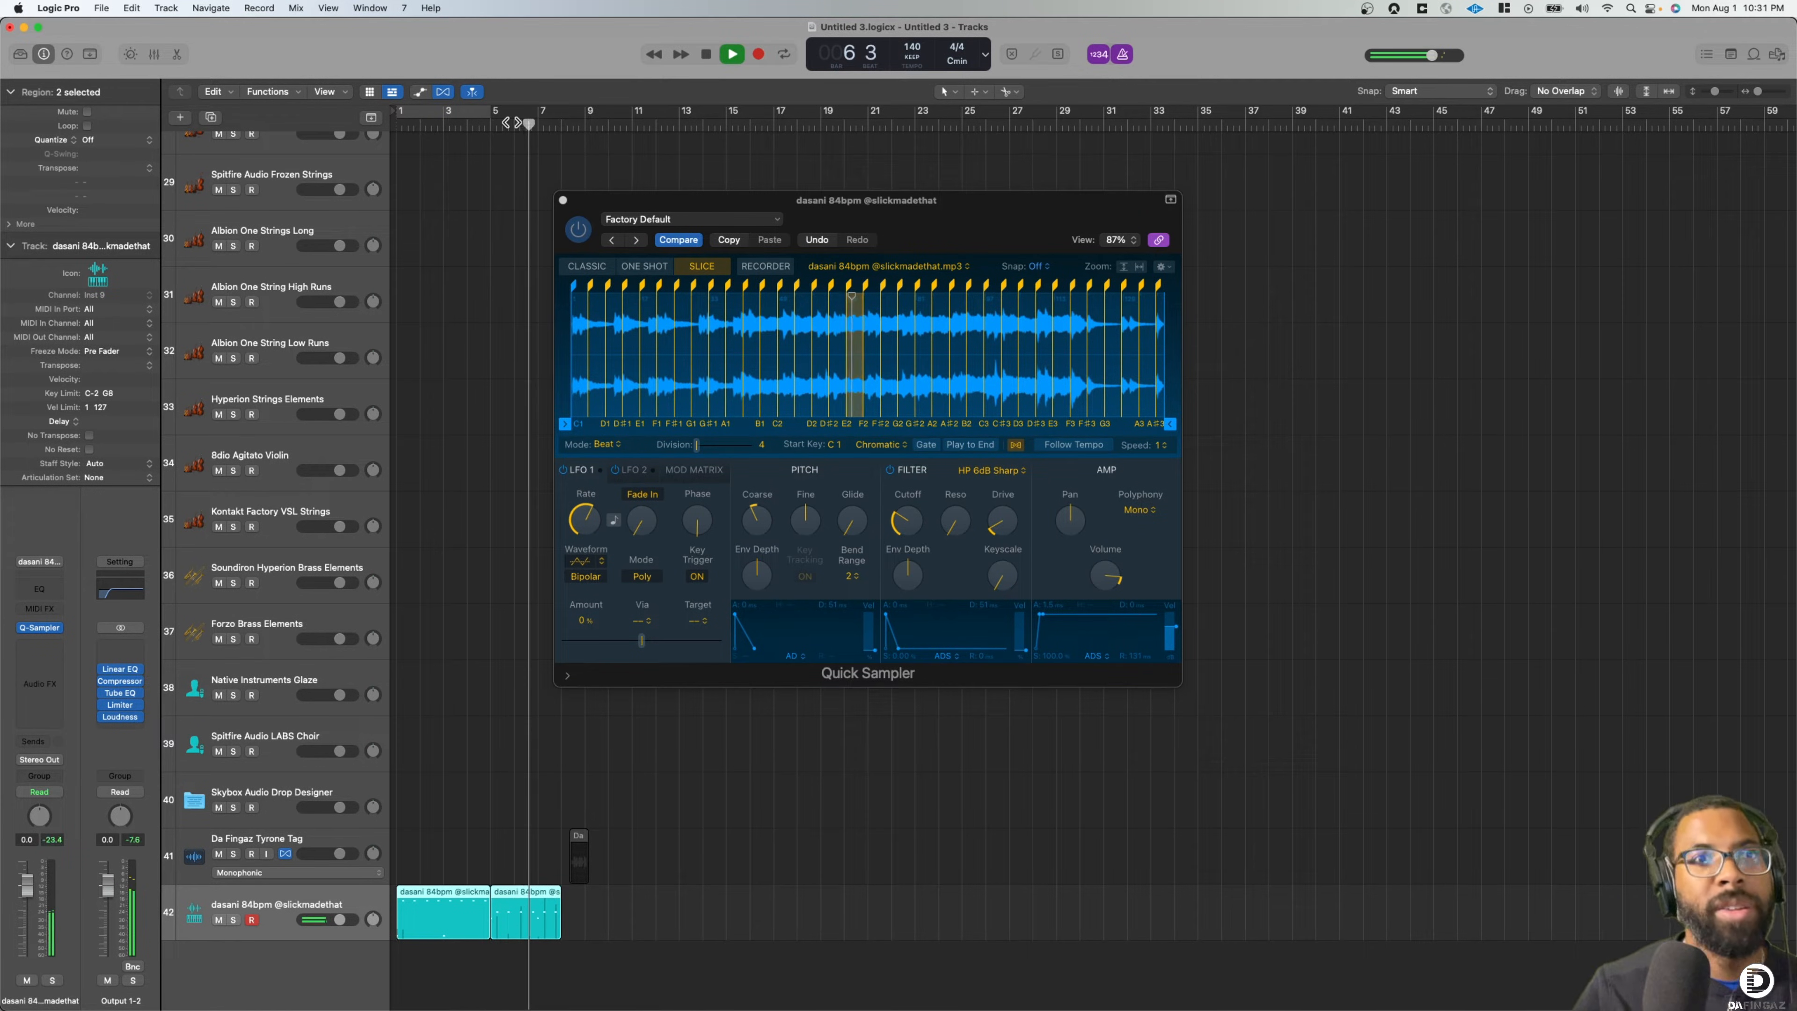
{"action": "key", "text": "r"}
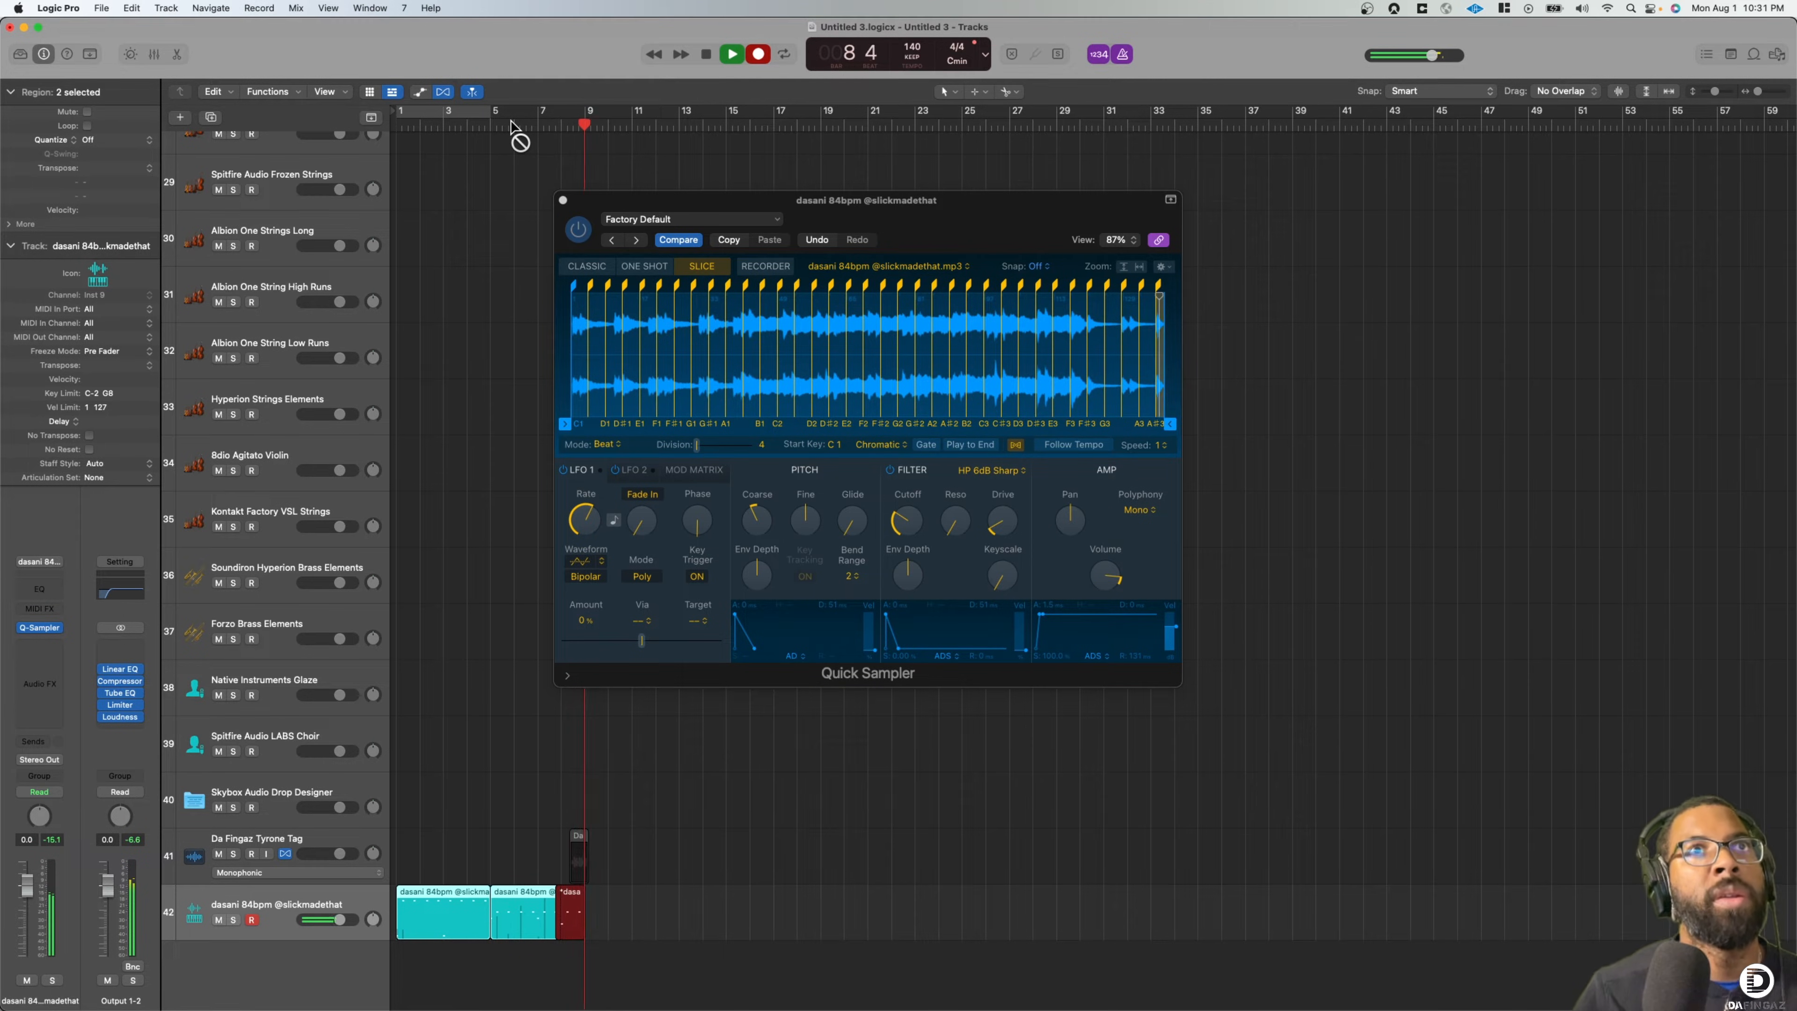
{"action": "key", "text": "space"}
Join the three dasani takes into one region and play it back with the cycle range set to bars 1 through 8
{"action": "left_click", "coordinate": [315, 903]}
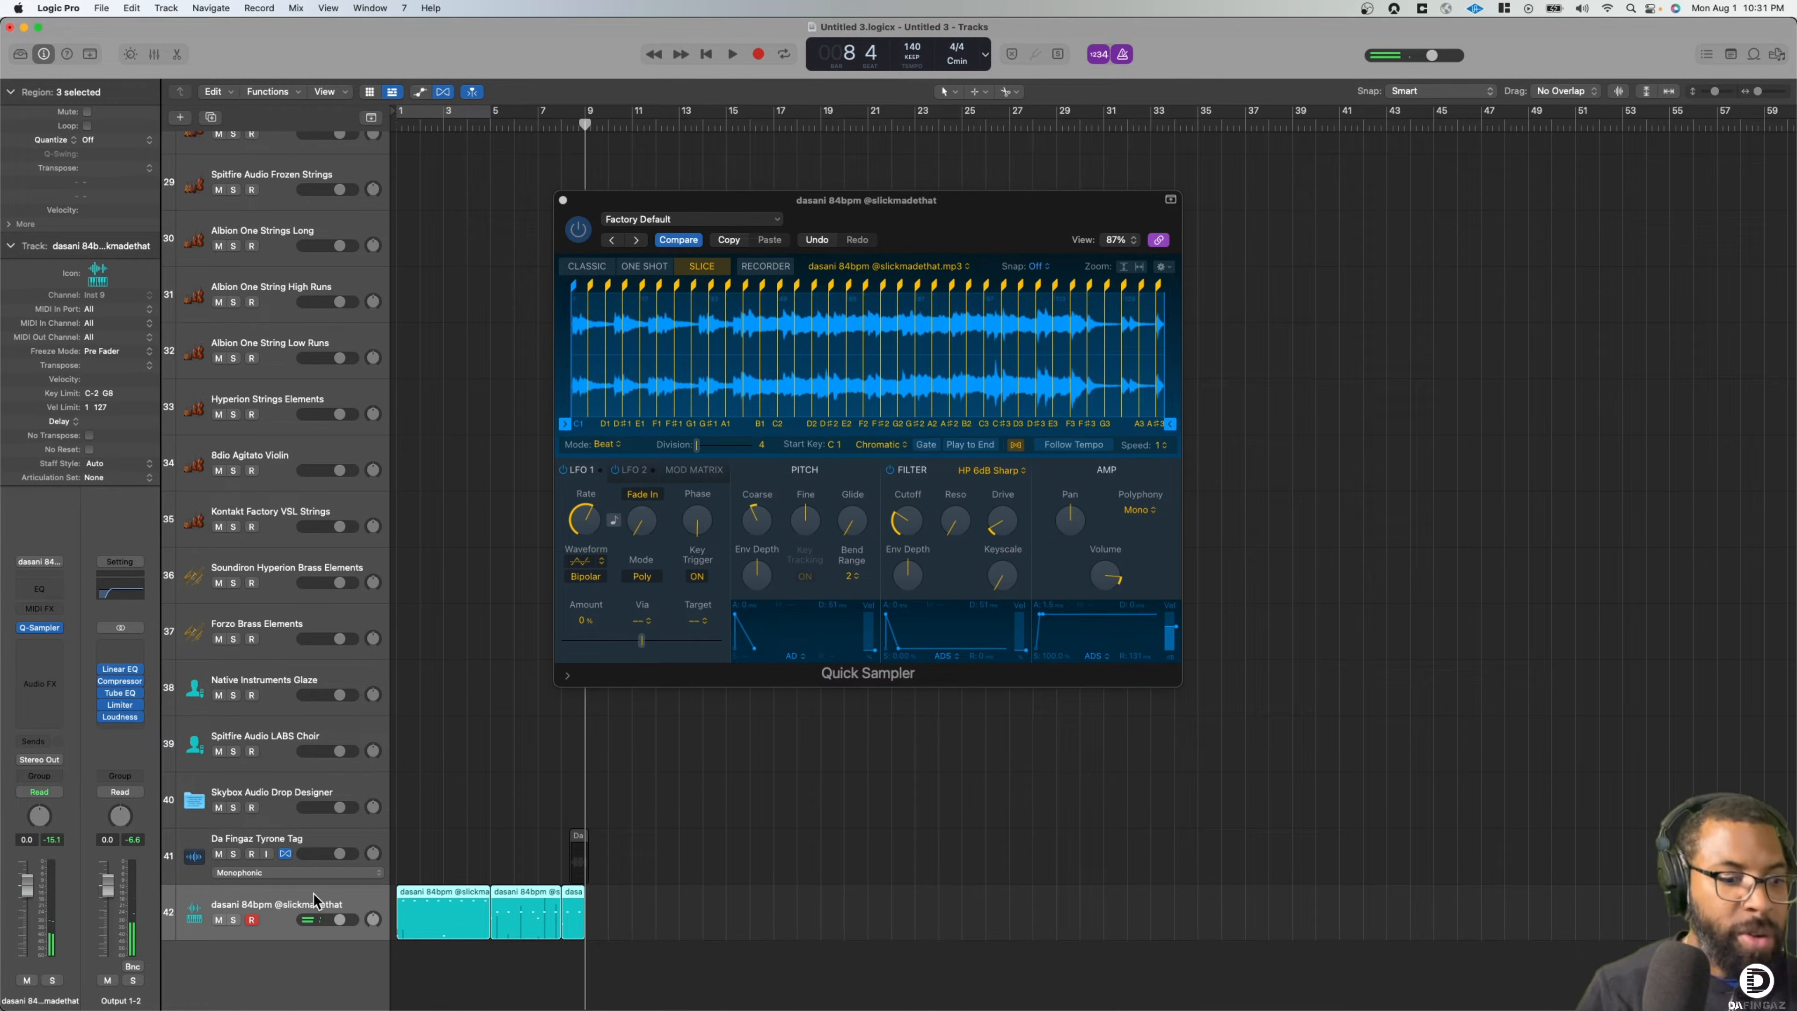
{"action": "key", "text": "super+j"}
{"action": "key", "text": "super+u"}
{"action": "key", "text": "space"}
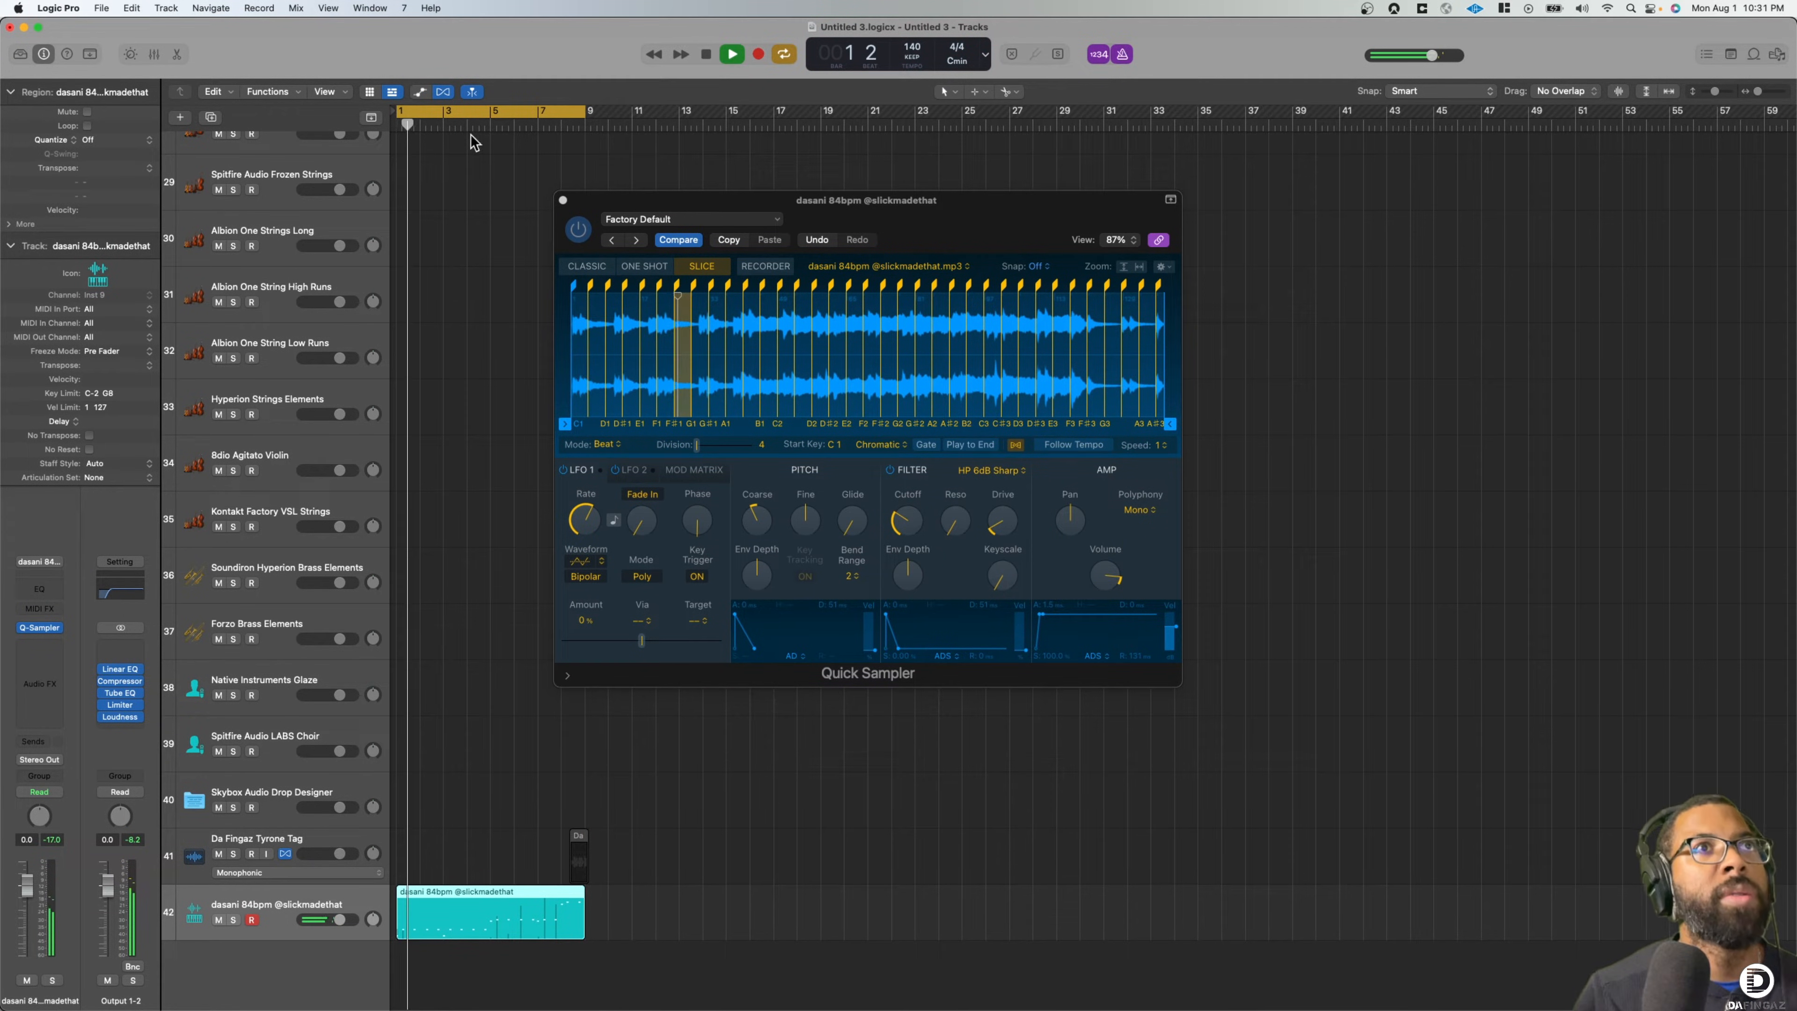
Quantize the joined dasani region to 1/8 Note and move its track to the head of the track list, above the perc loop
{"action": "left_click", "coordinate": [96, 140]}
{"action": "left_click", "coordinate": [170, 206]}
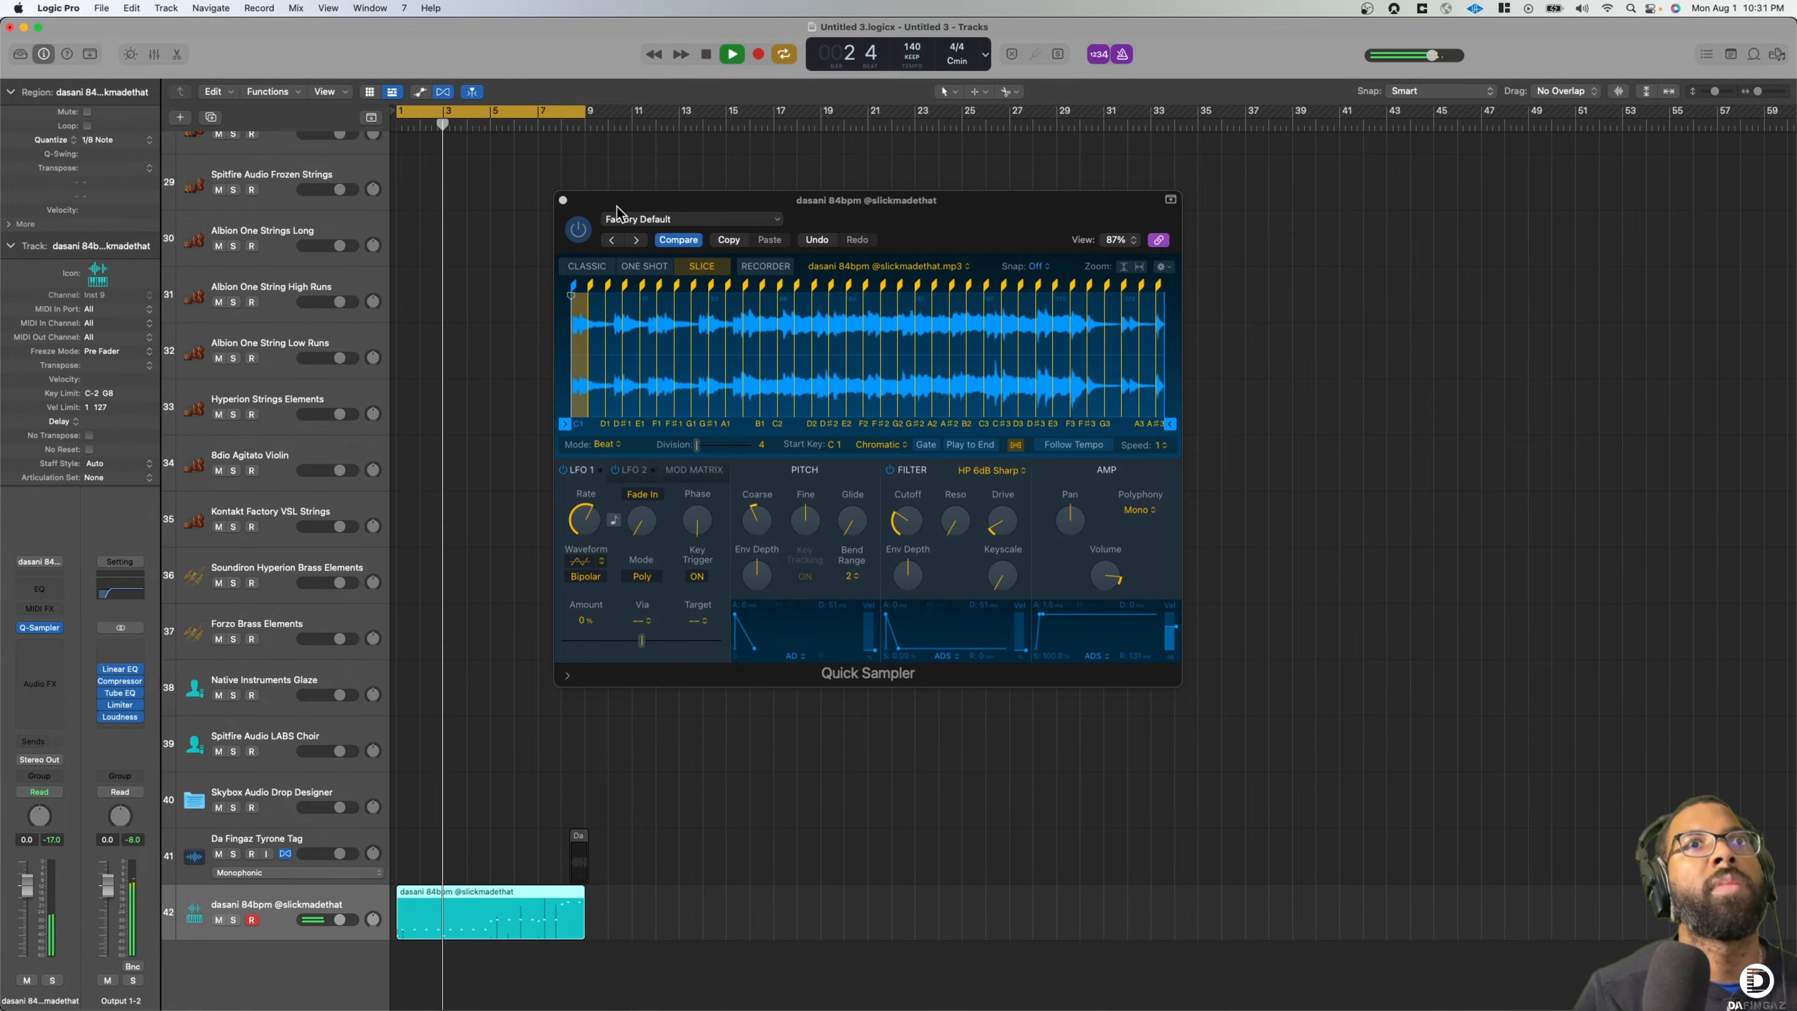
{"action": "left_click_drag", "start_coordinate": [311, 906], "coordinate": [329, 212]}
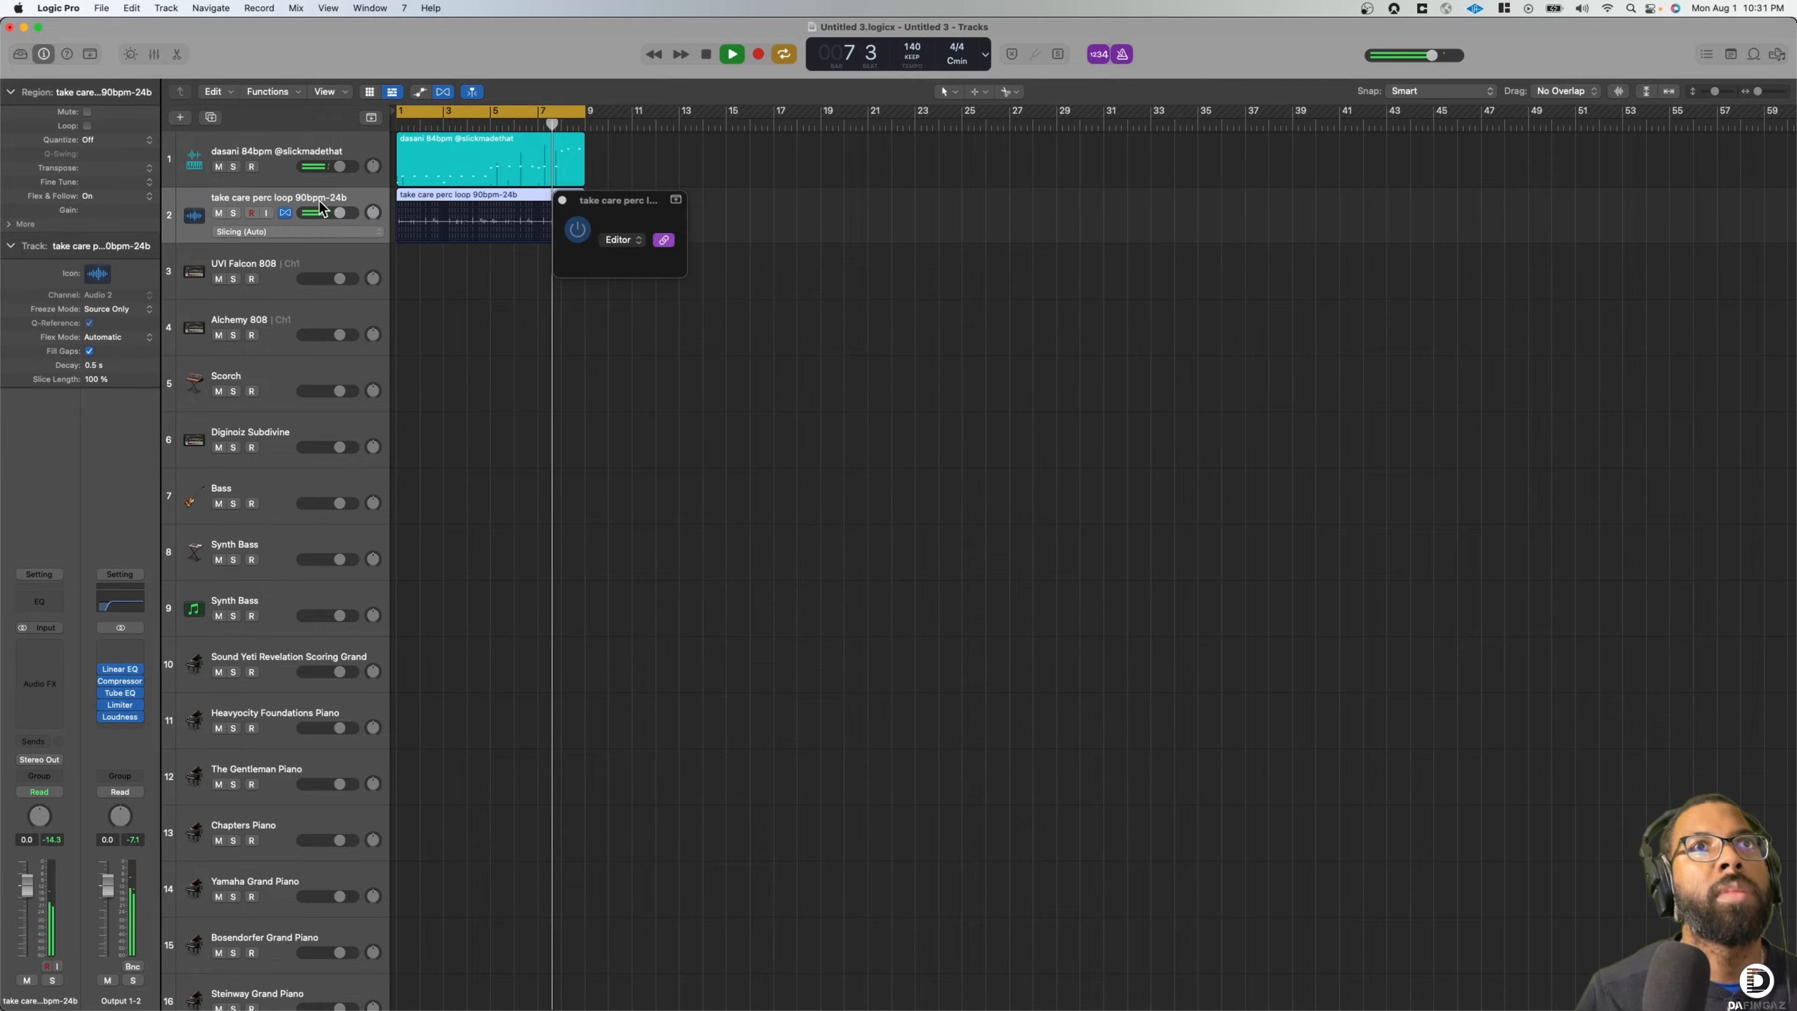
{"action": "left_click", "coordinate": [532, 201]}
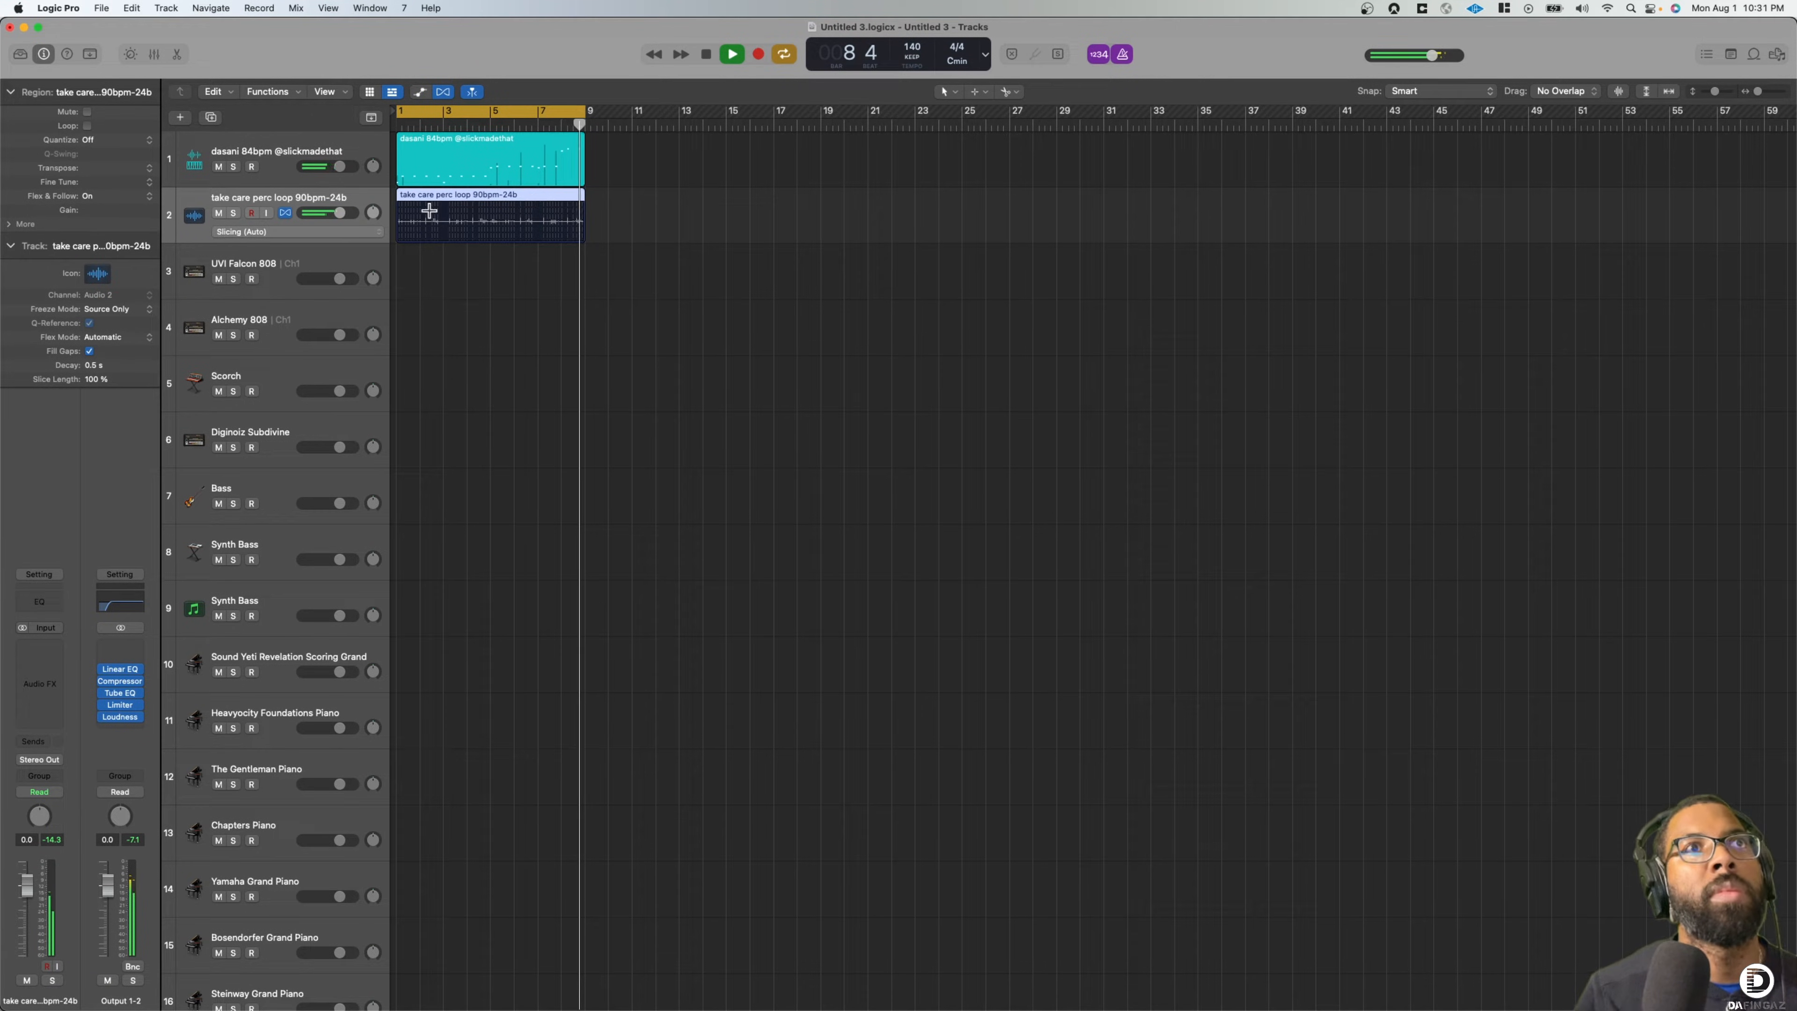
Stop playback, switch to Finder, collapse the bonus samples folder, and expand the bonus 808s folder
{"action": "key", "text": "super+Tab"}
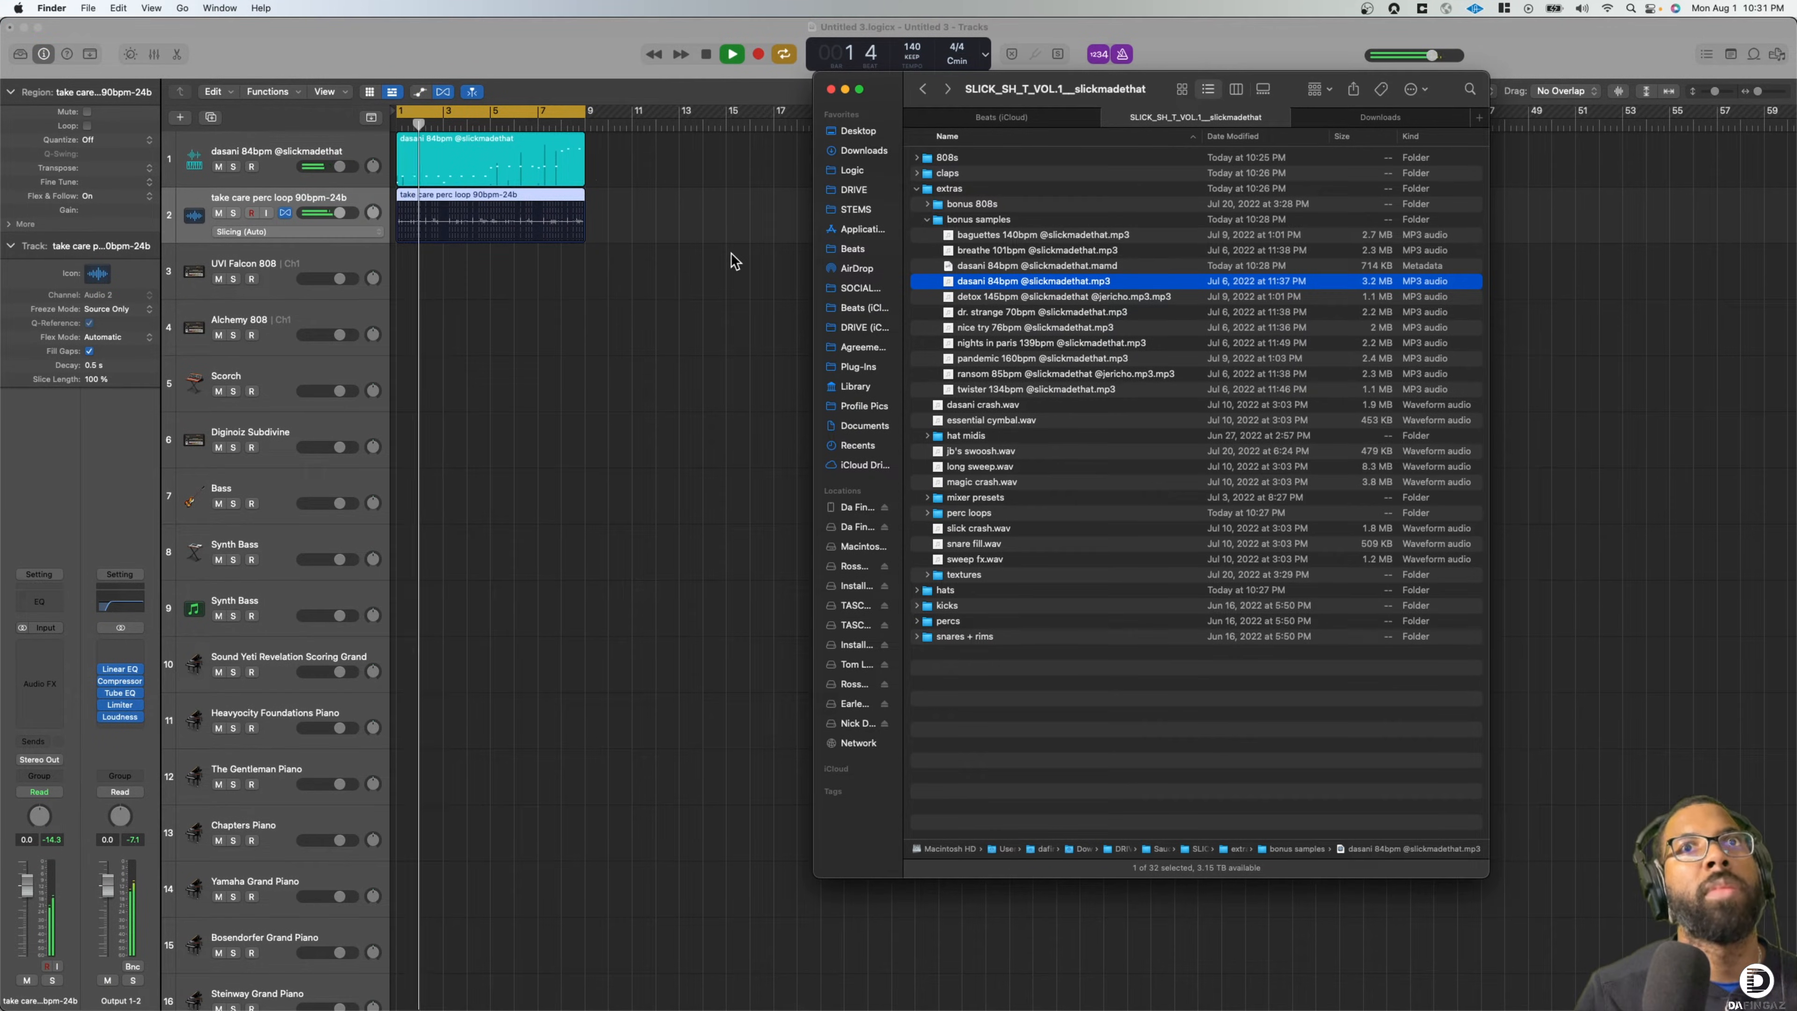
{"action": "key", "text": "space"}
{"action": "left_click", "coordinate": [926, 219]}
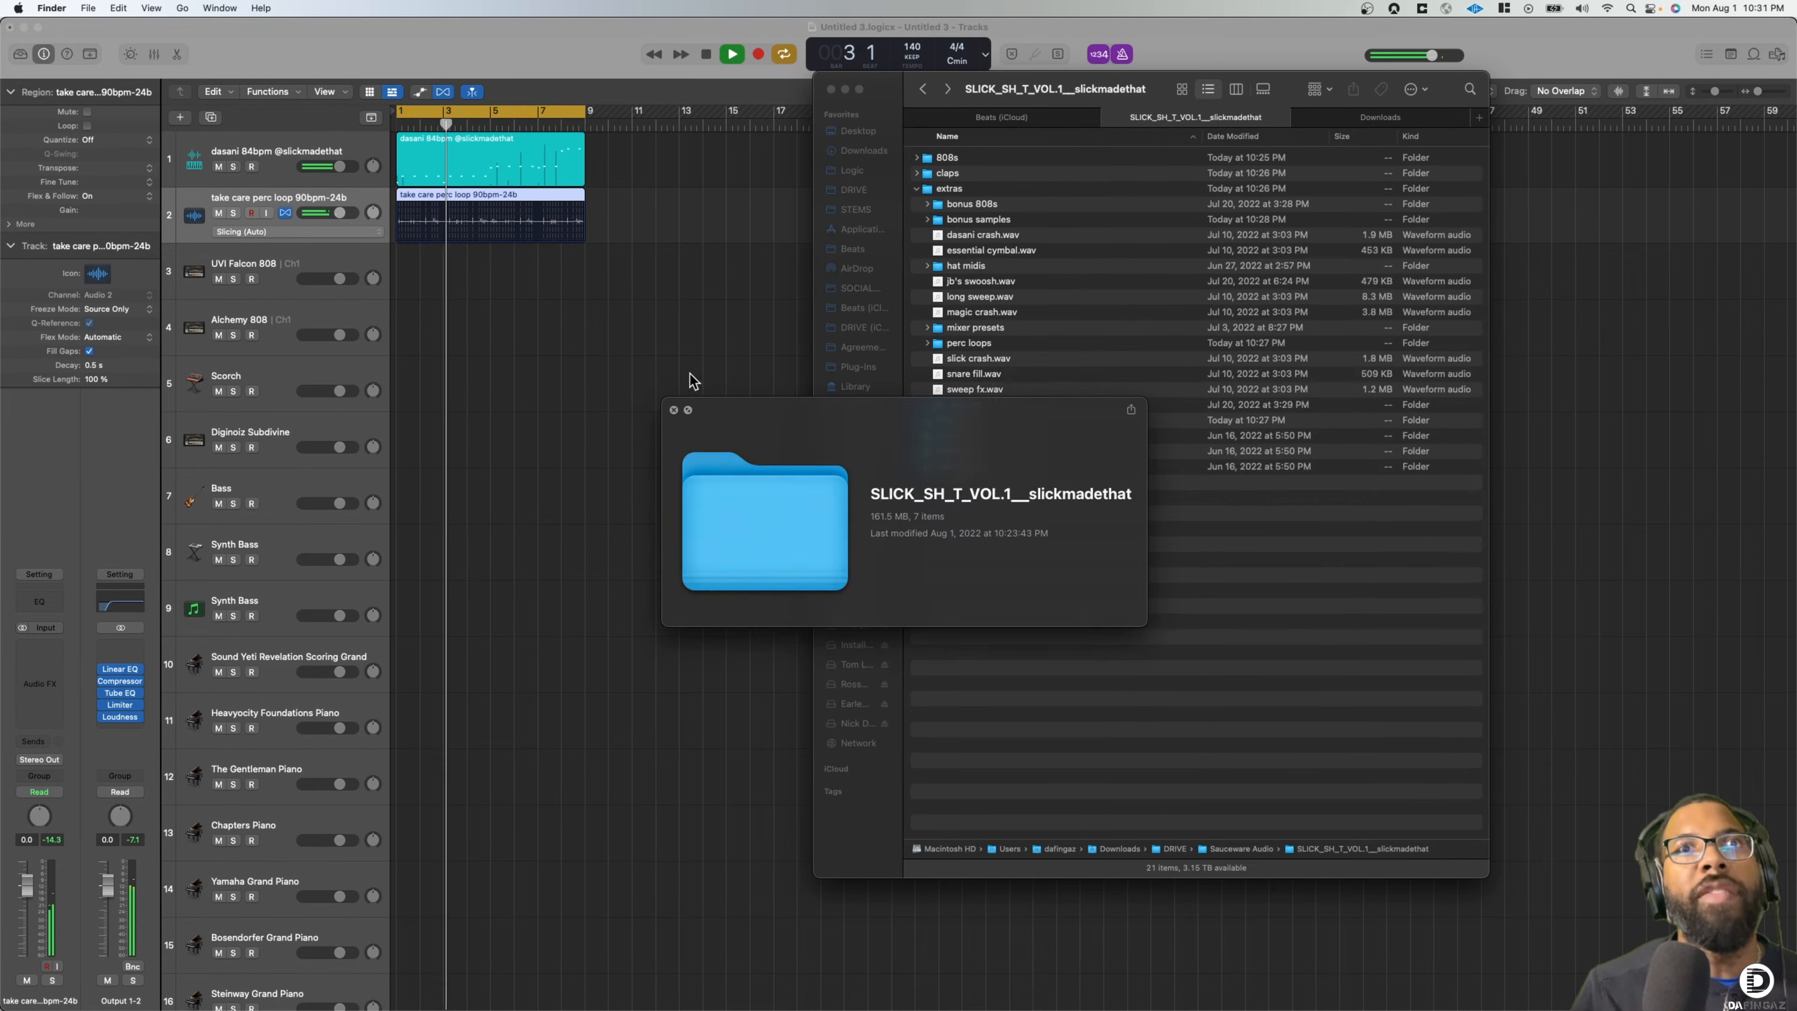
{"action": "left_click", "coordinate": [633, 385]}
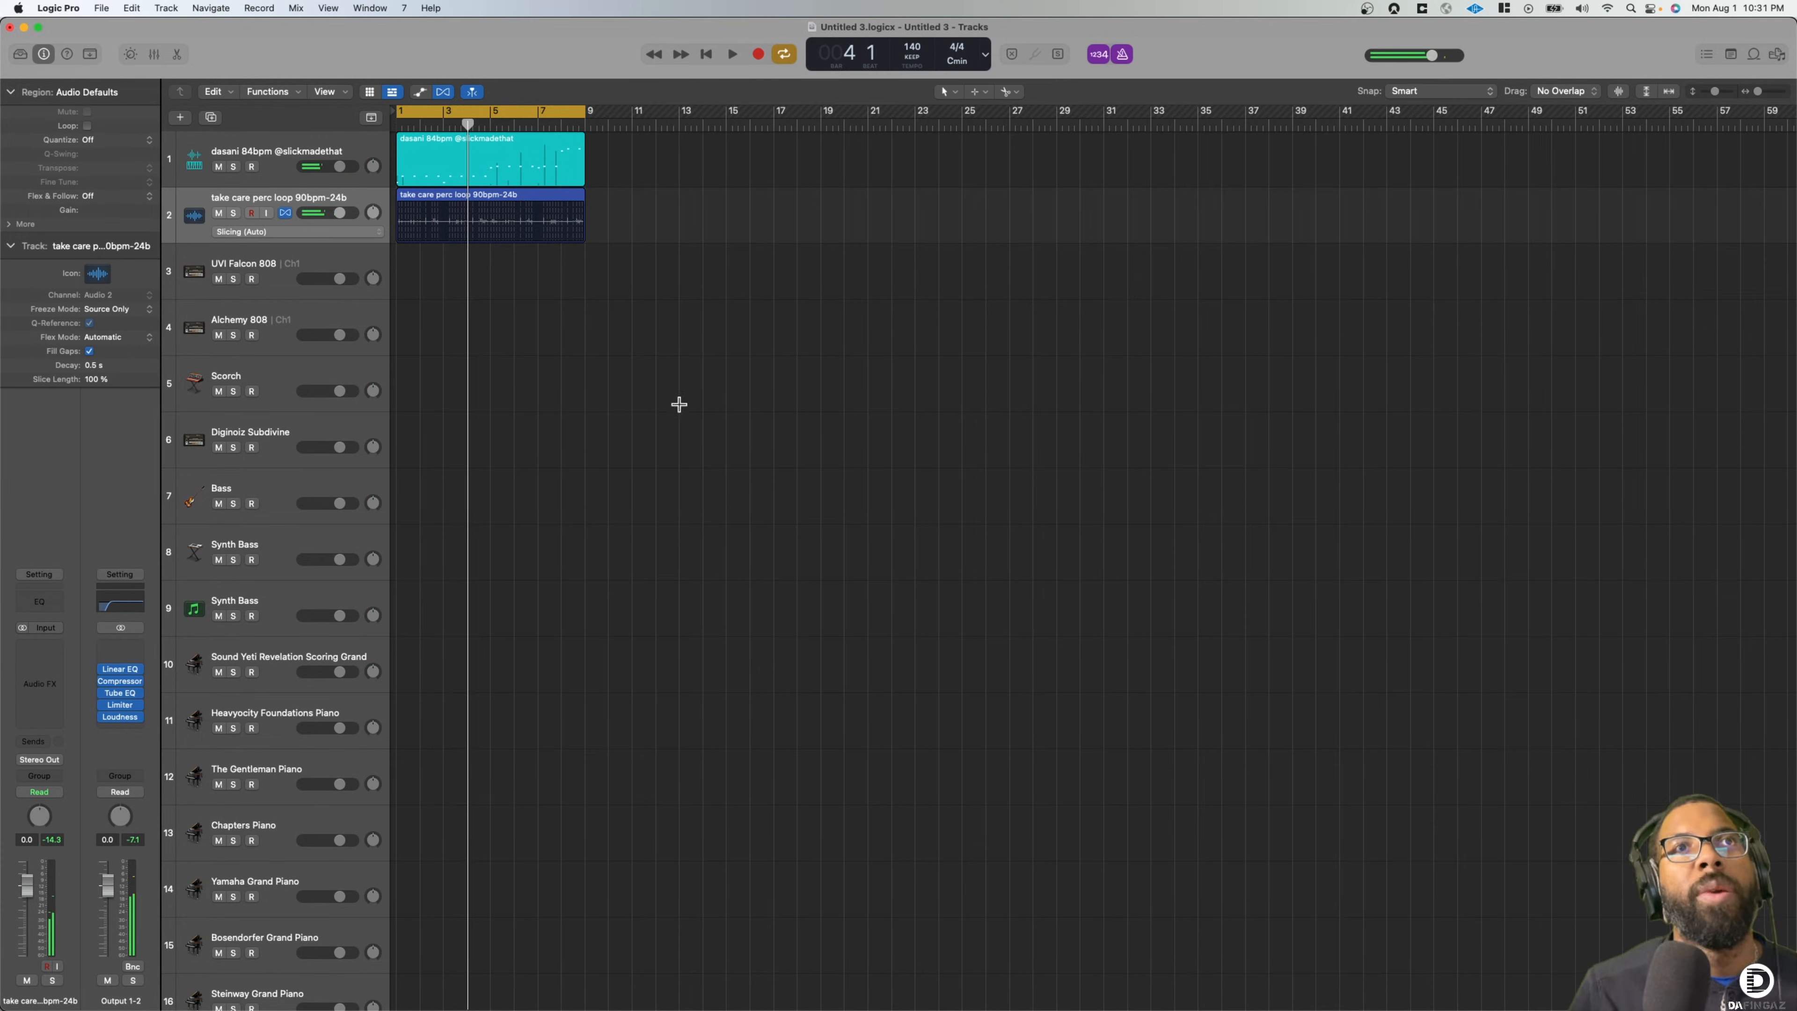
{"action": "key", "text": "super+Tab"}
{"action": "left_click", "coordinate": [927, 205]}
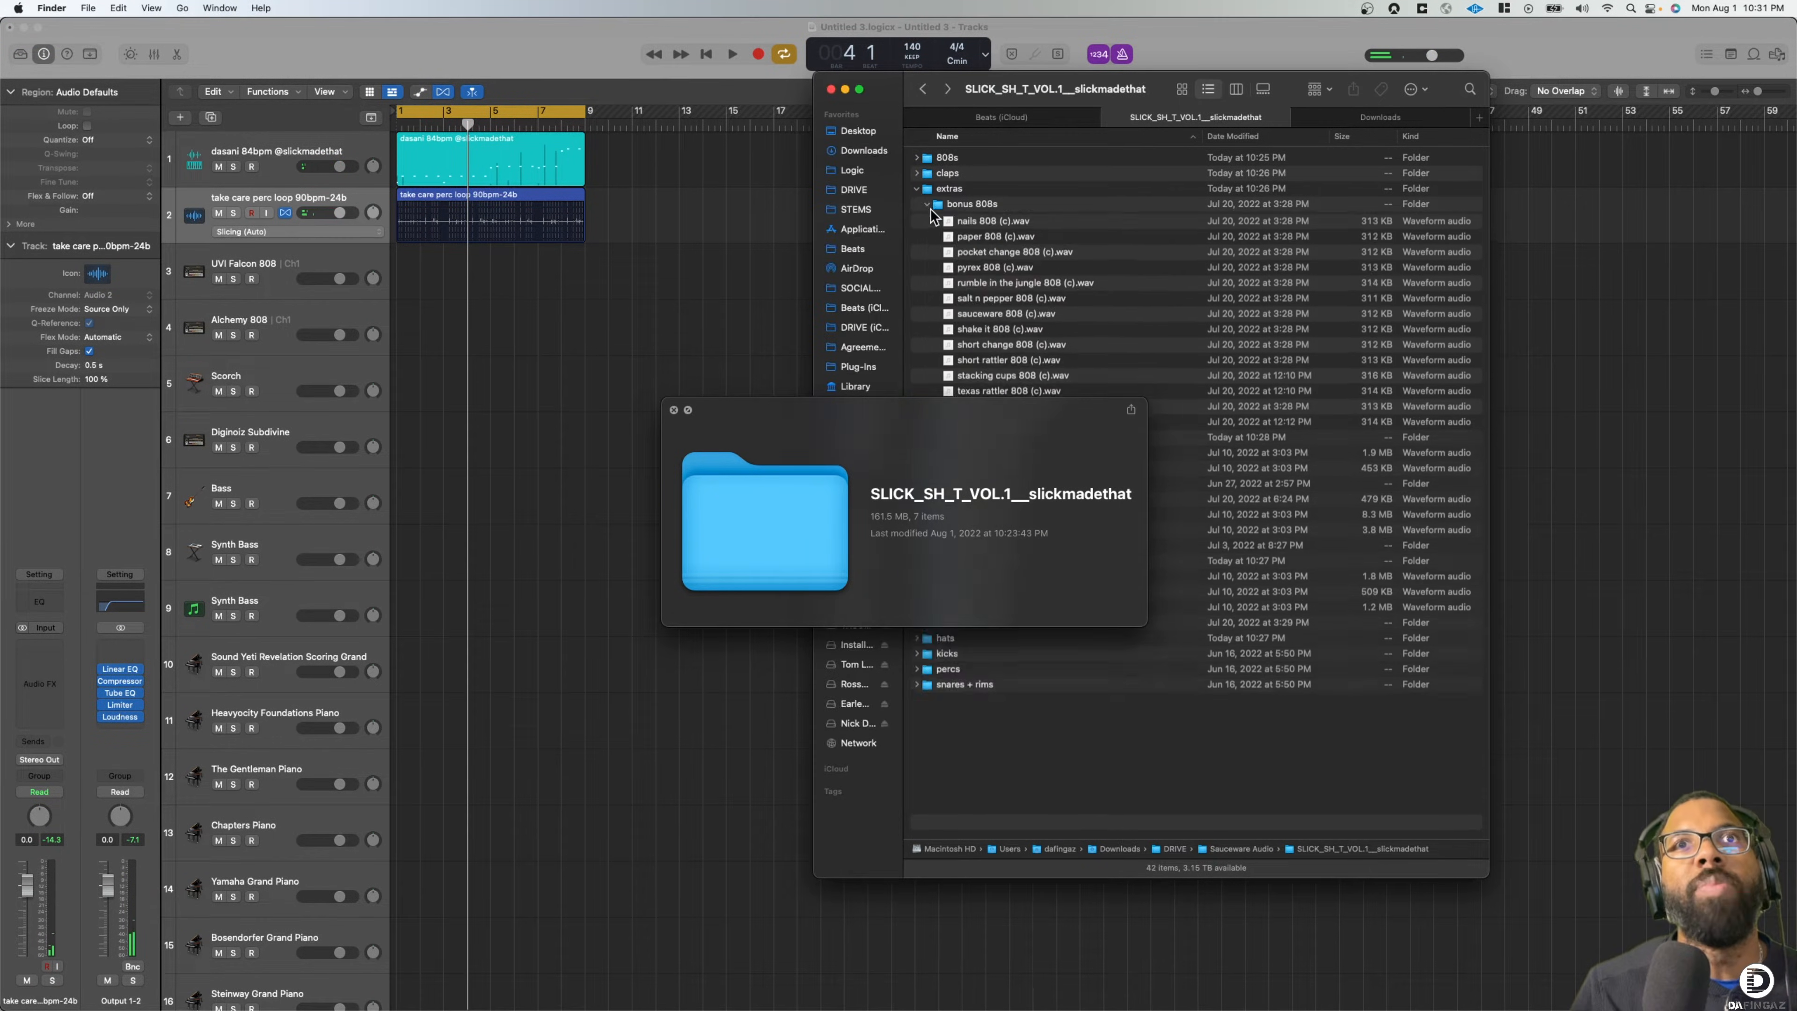
Audition the bonus 808s, comparing 2 face, coins, cups, double cup, fav and hard nails
{"action": "left_click", "coordinate": [980, 267]}
{"action": "scroll", "coordinate": [470, 471], "scroll_direction": "down", "scroll_amount": 15}
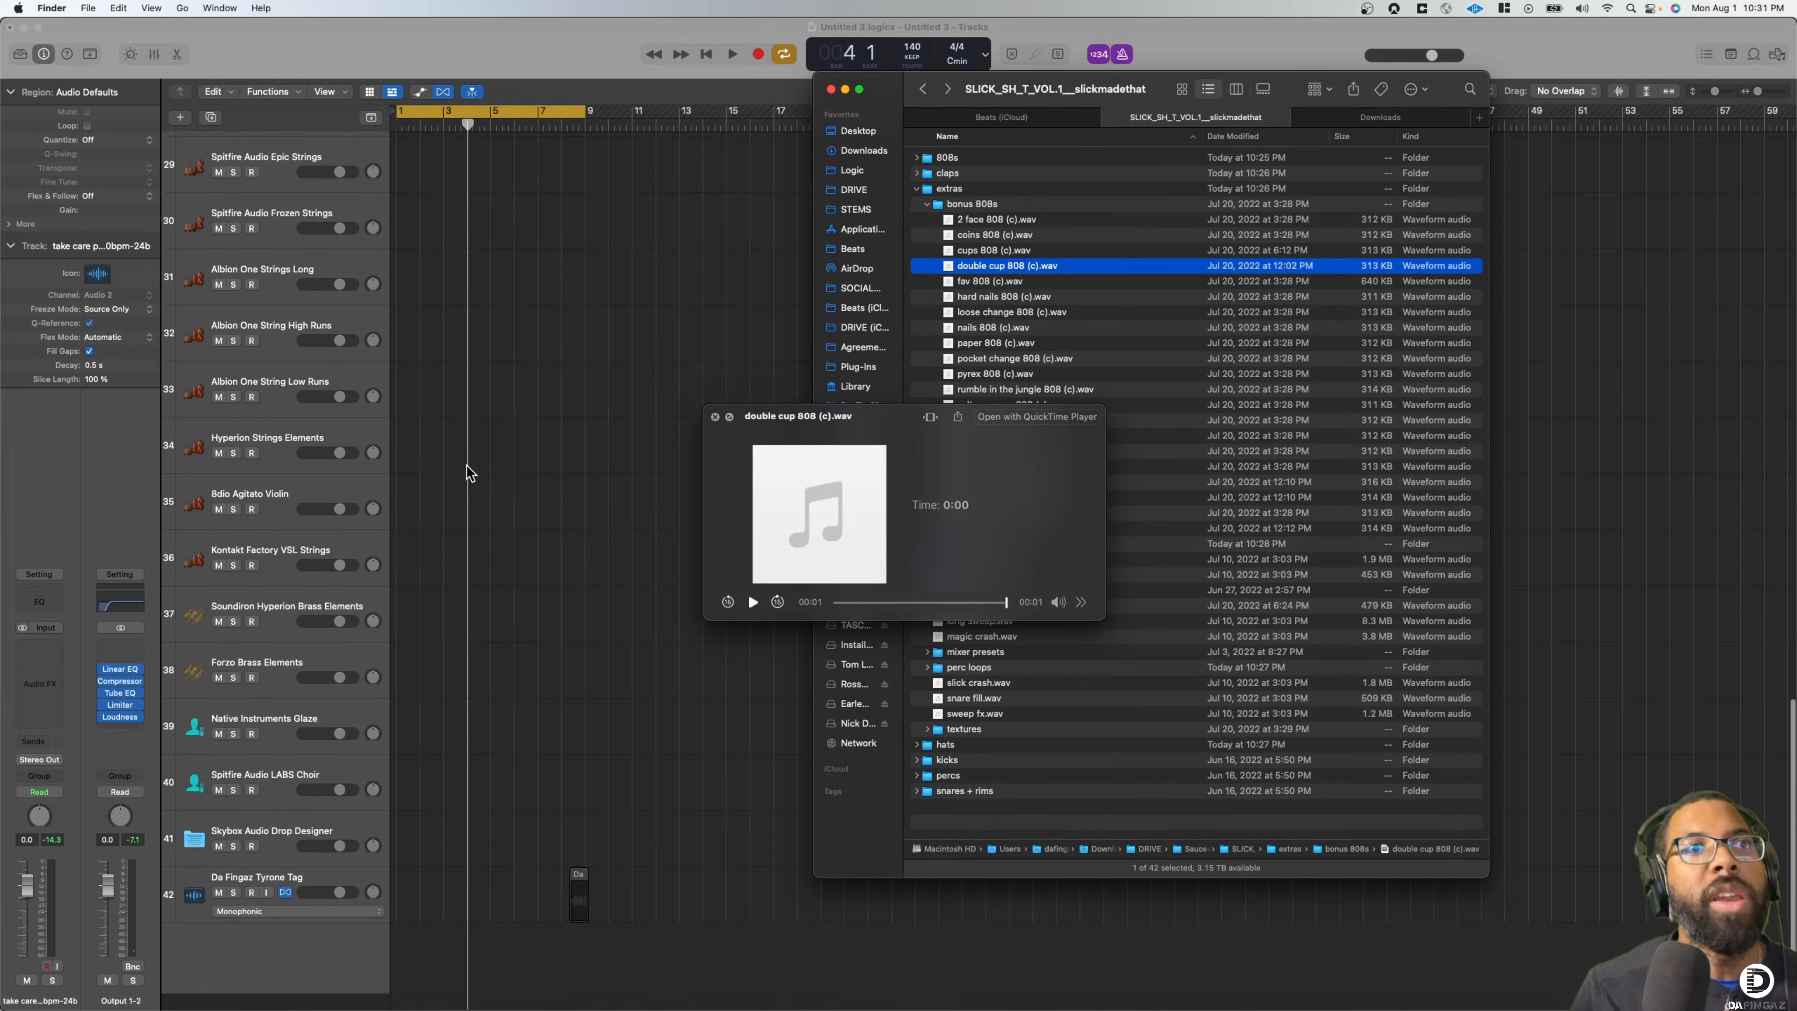
{"action": "left_click", "coordinate": [1006, 251]}
{"action": "left_click", "coordinate": [998, 220]}
{"action": "left_click", "coordinate": [993, 236]}
{"action": "left_click", "coordinate": [991, 256]}
{"action": "left_click", "coordinate": [992, 265]}
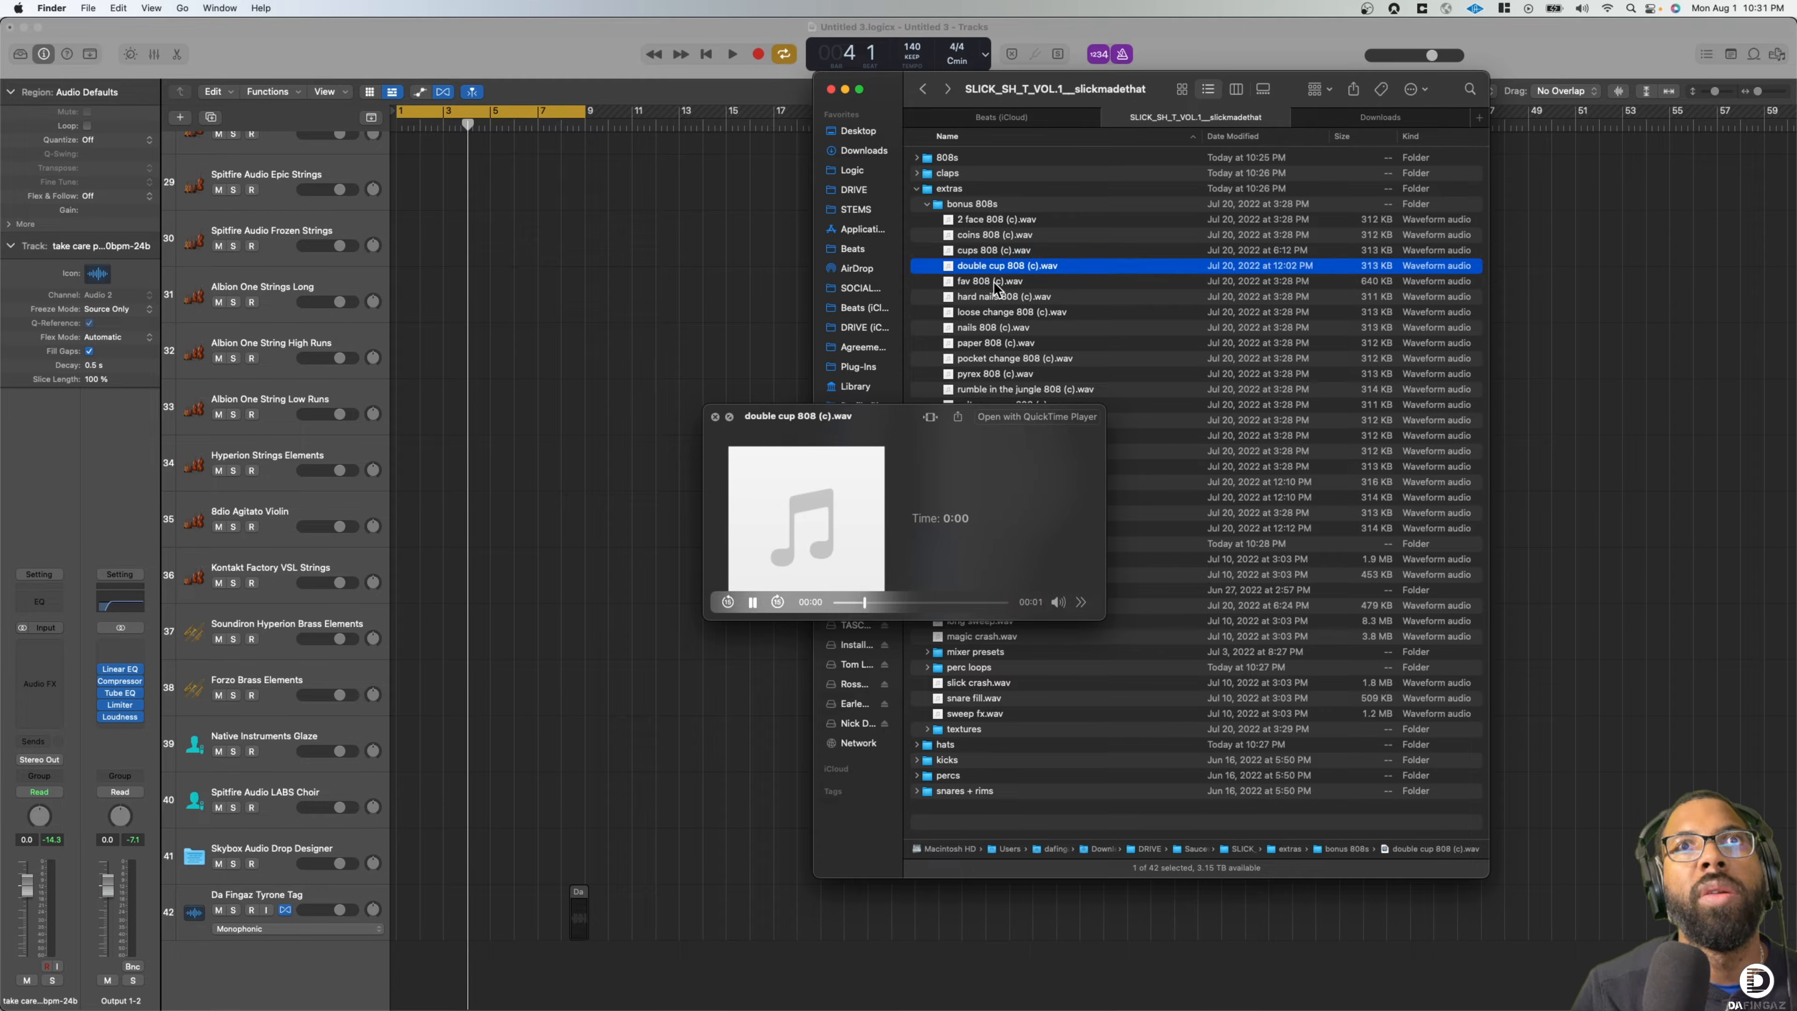
{"action": "left_click", "coordinate": [993, 282]}
{"action": "left_click", "coordinate": [994, 297]}
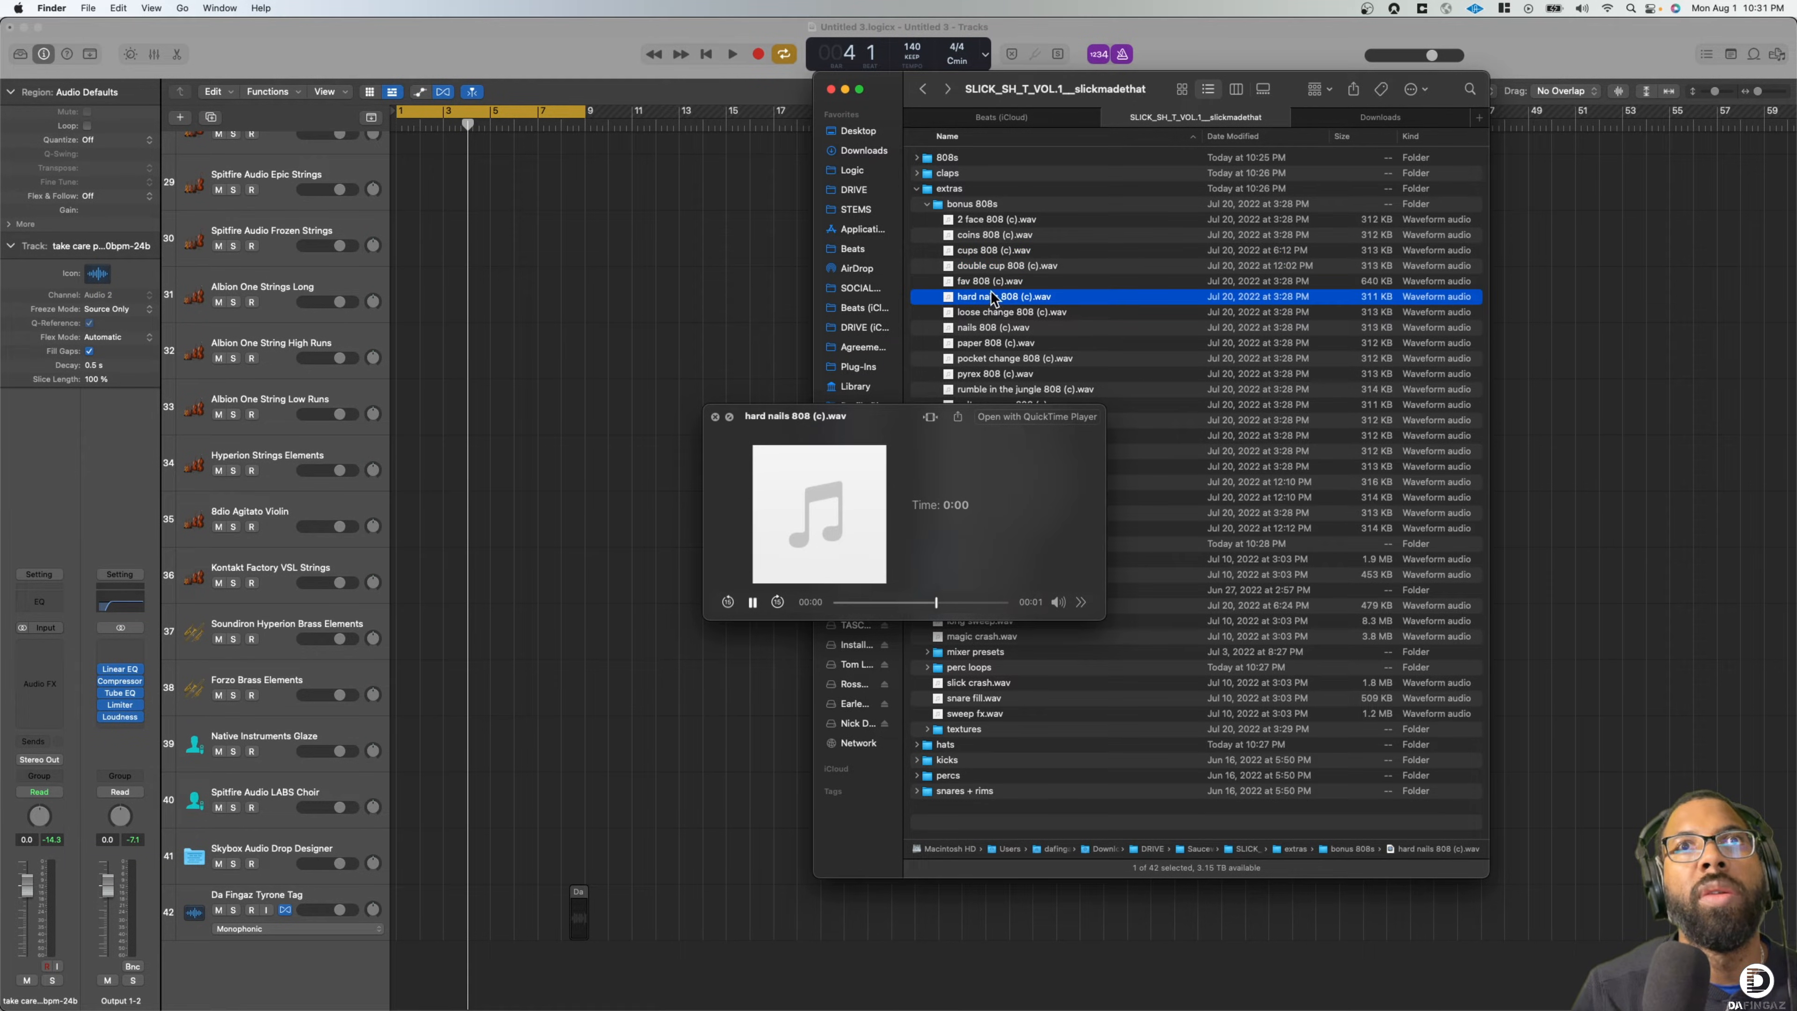
Load double cup 808 (c).wav onto a new Quick Sampler track after the last track, in One Shot mode with Mono polyphony
{"action": "left_click", "coordinate": [989, 267]}
{"action": "left_click_drag", "start_coordinate": [989, 272], "coordinate": [353, 875]}
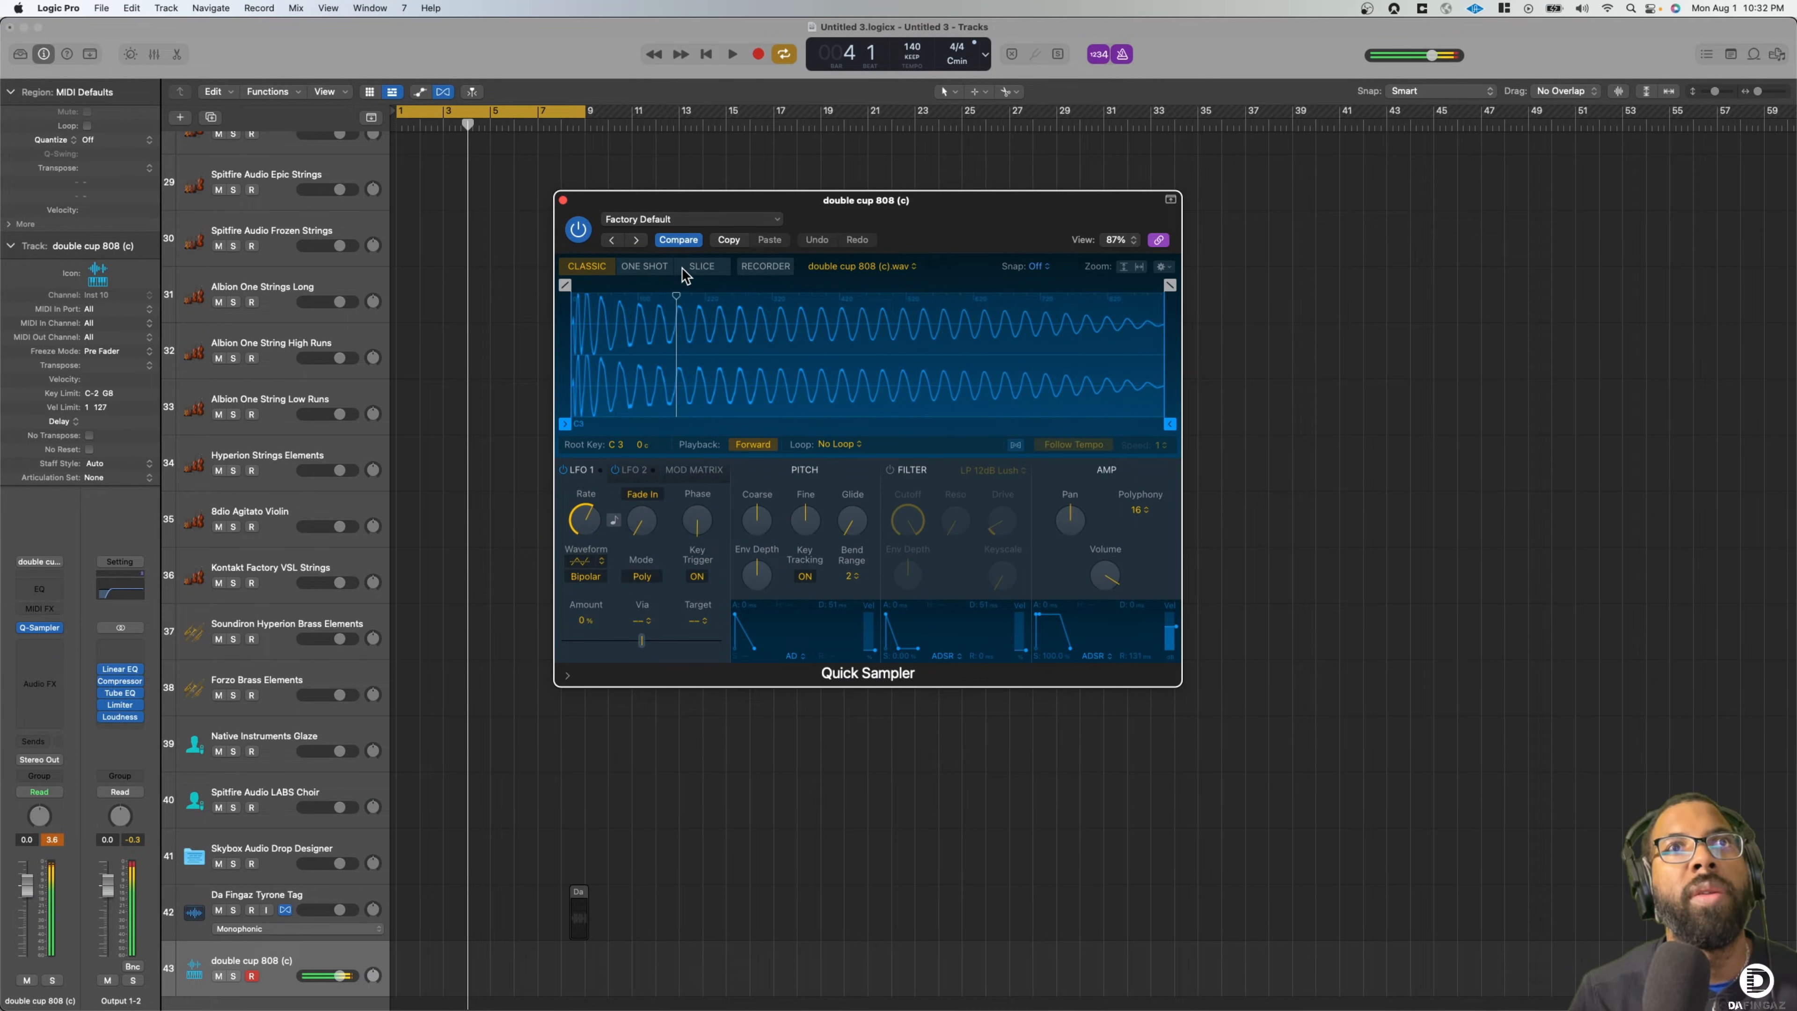
{"action": "left_click", "coordinate": [665, 275]}
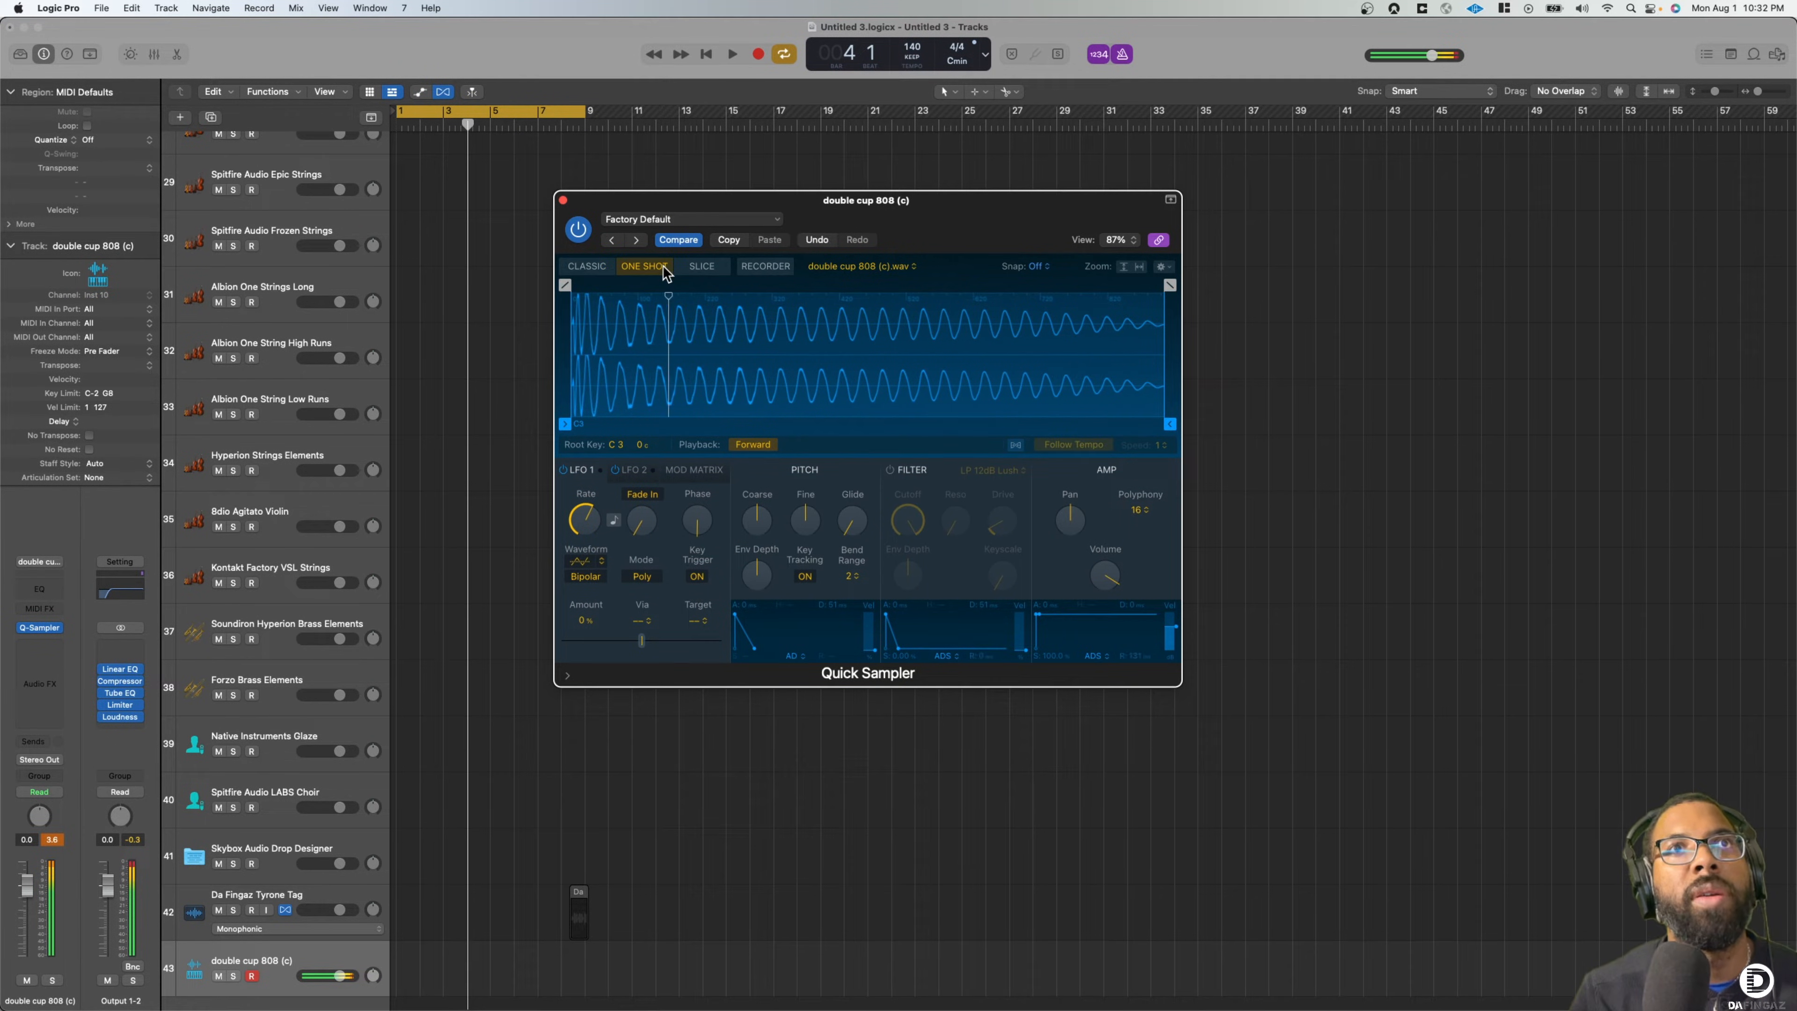
{"action": "left_click", "coordinate": [1138, 511]}
{"action": "left_click", "coordinate": [1141, 380]}
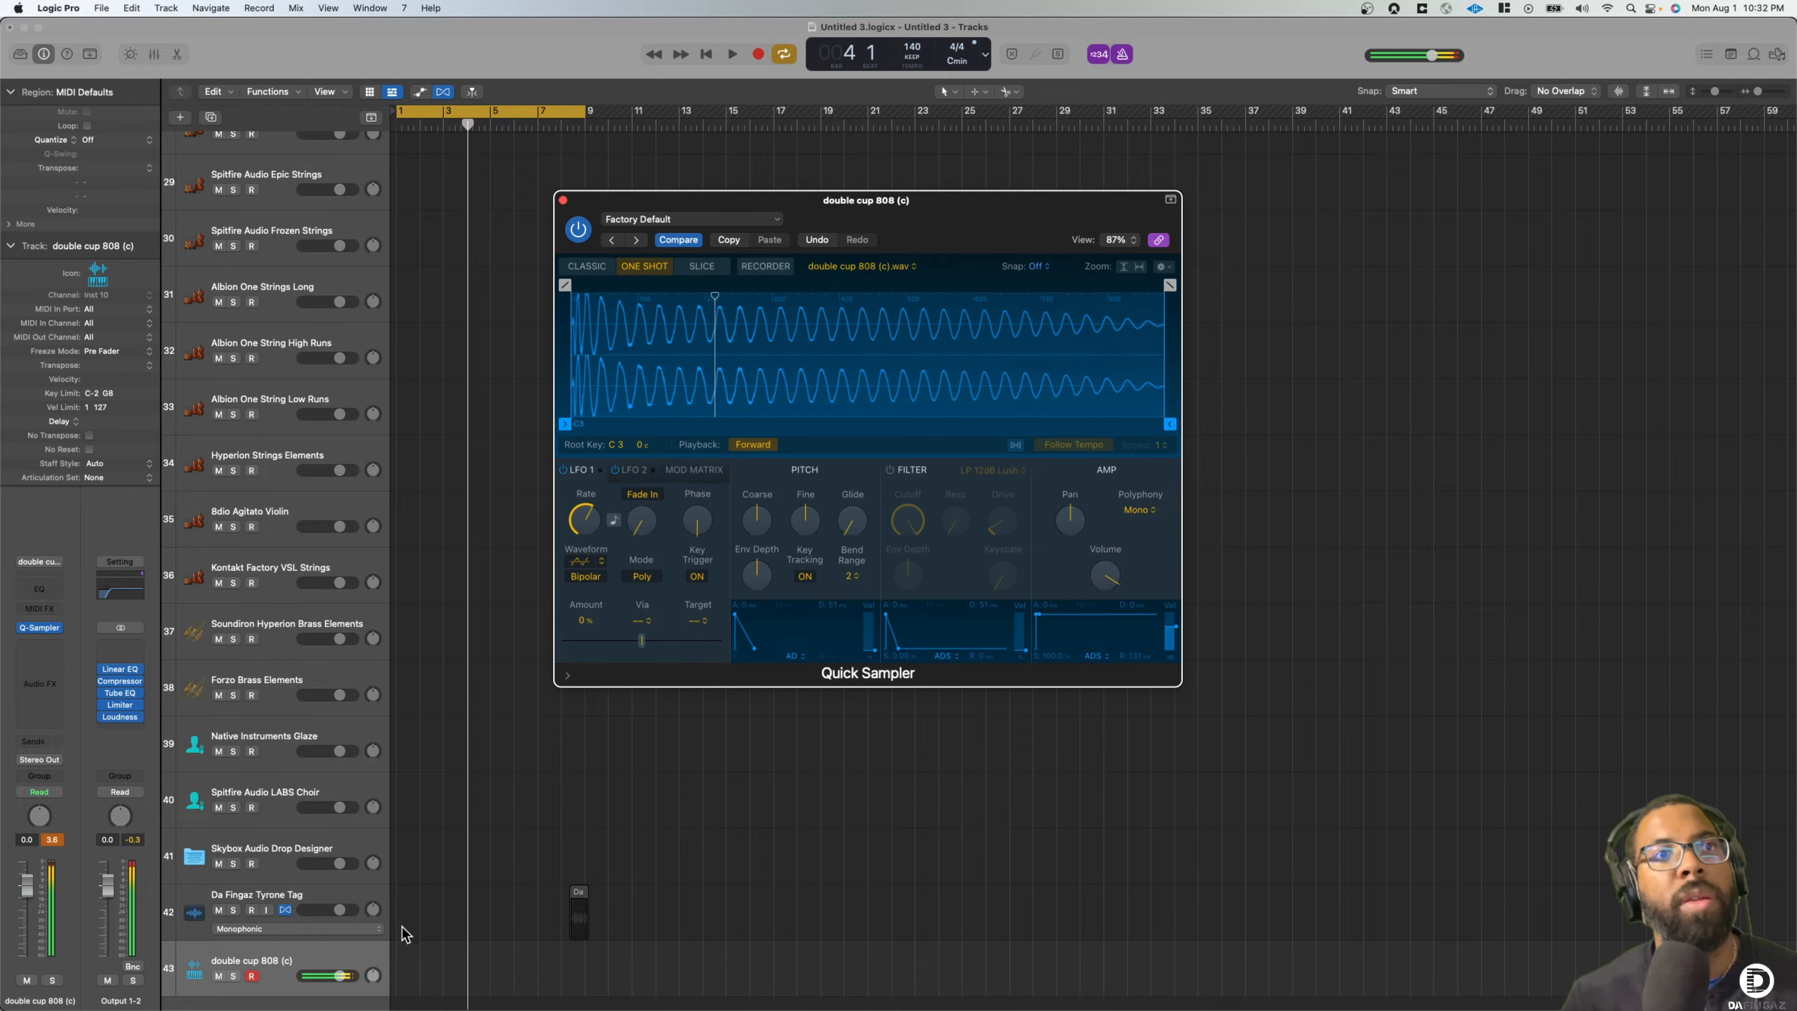
Lower the double cup 808 track's volume to -5.6 dB and rehearse the bassline over playback from the beginning
{"action": "left_click_drag", "start_coordinate": [334, 975], "coordinate": [322, 977]}
{"action": "left_click", "coordinate": [544, 929]}
{"action": "key", "text": "Return"}
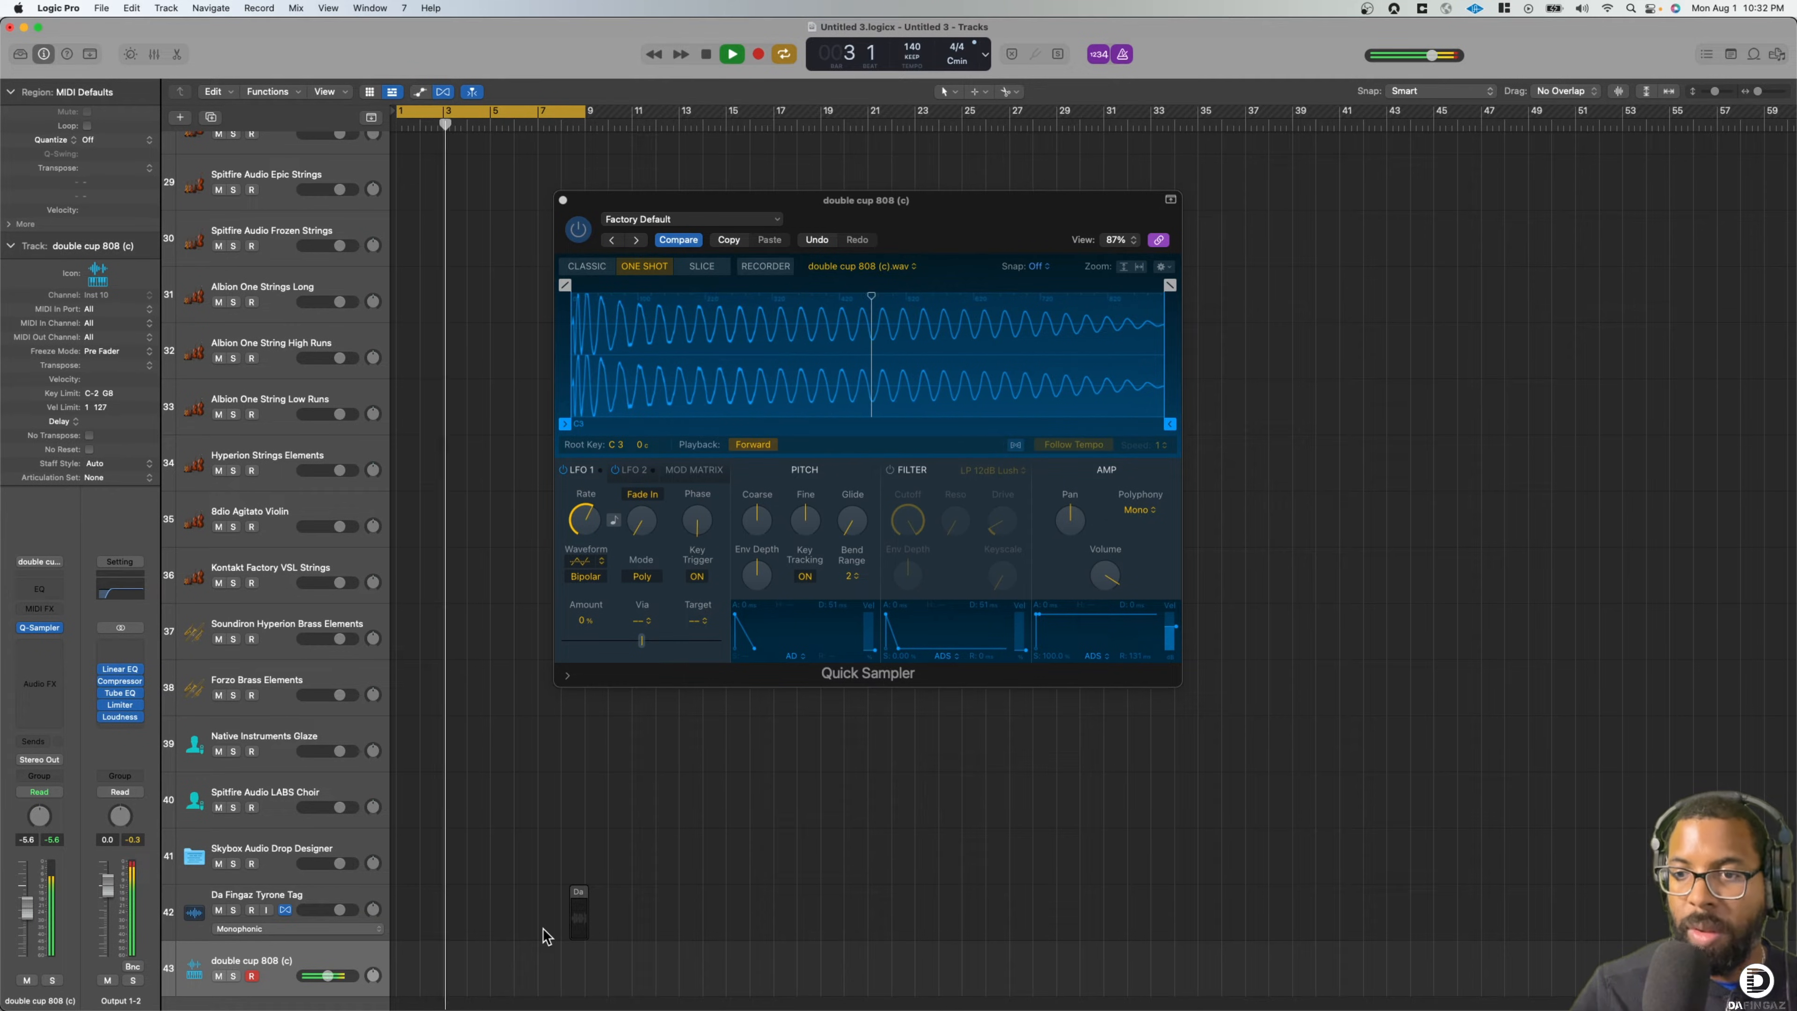
{"action": "key", "text": "space"}
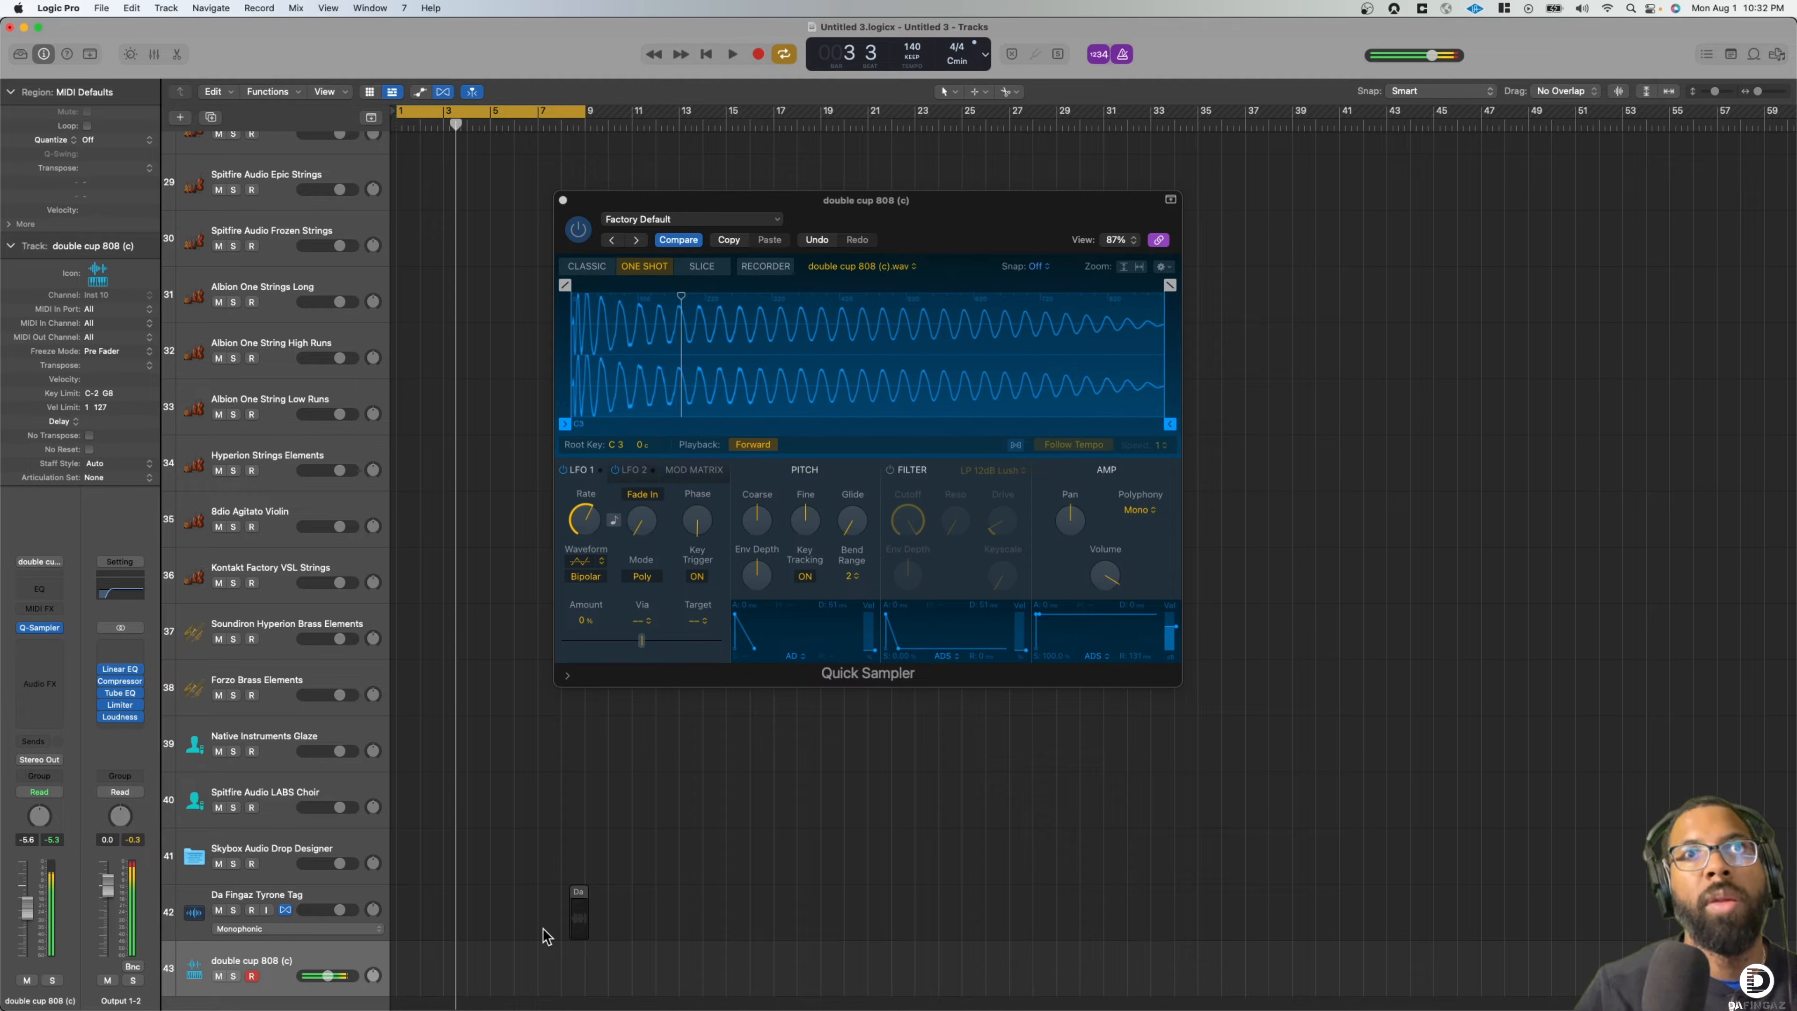
{"action": "key", "text": "space"}
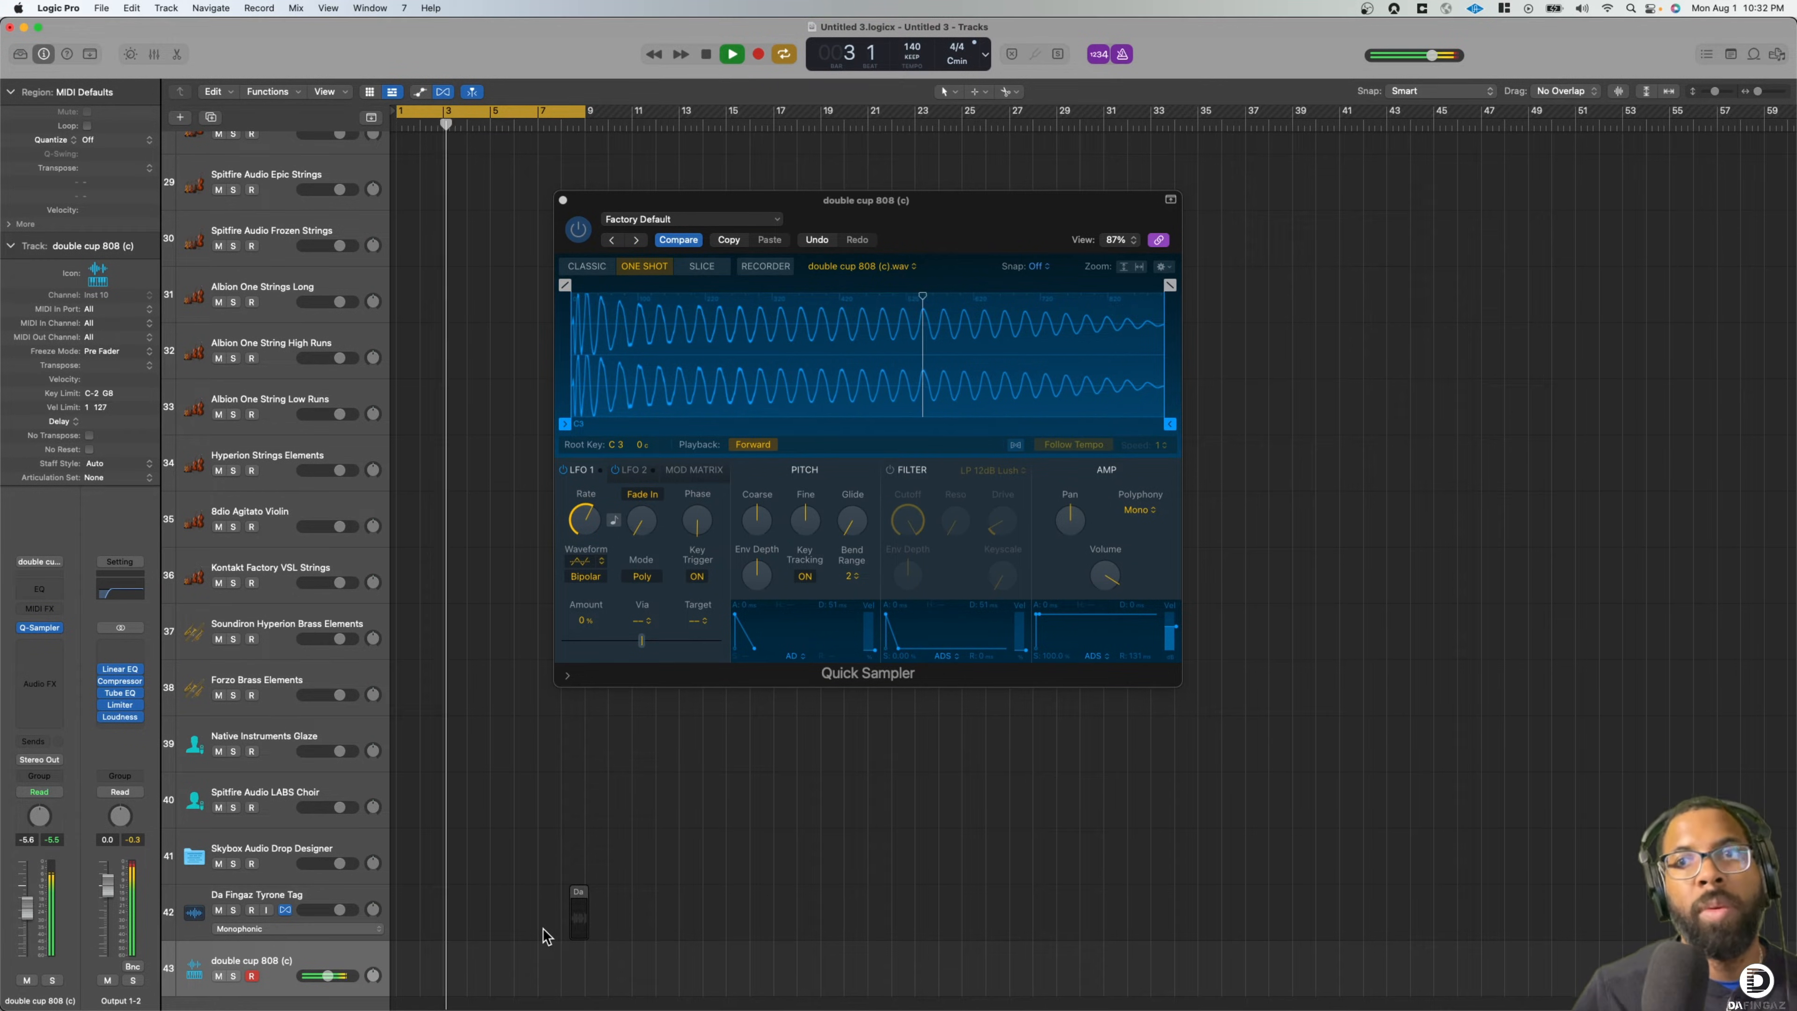
Turn on Flex with Follow Tempo for the 808 sample and record an eight-bar 808 take over the cycle range
{"action": "scroll", "coordinate": [545, 935], "scroll_direction": "down", "scroll_amount": 2}
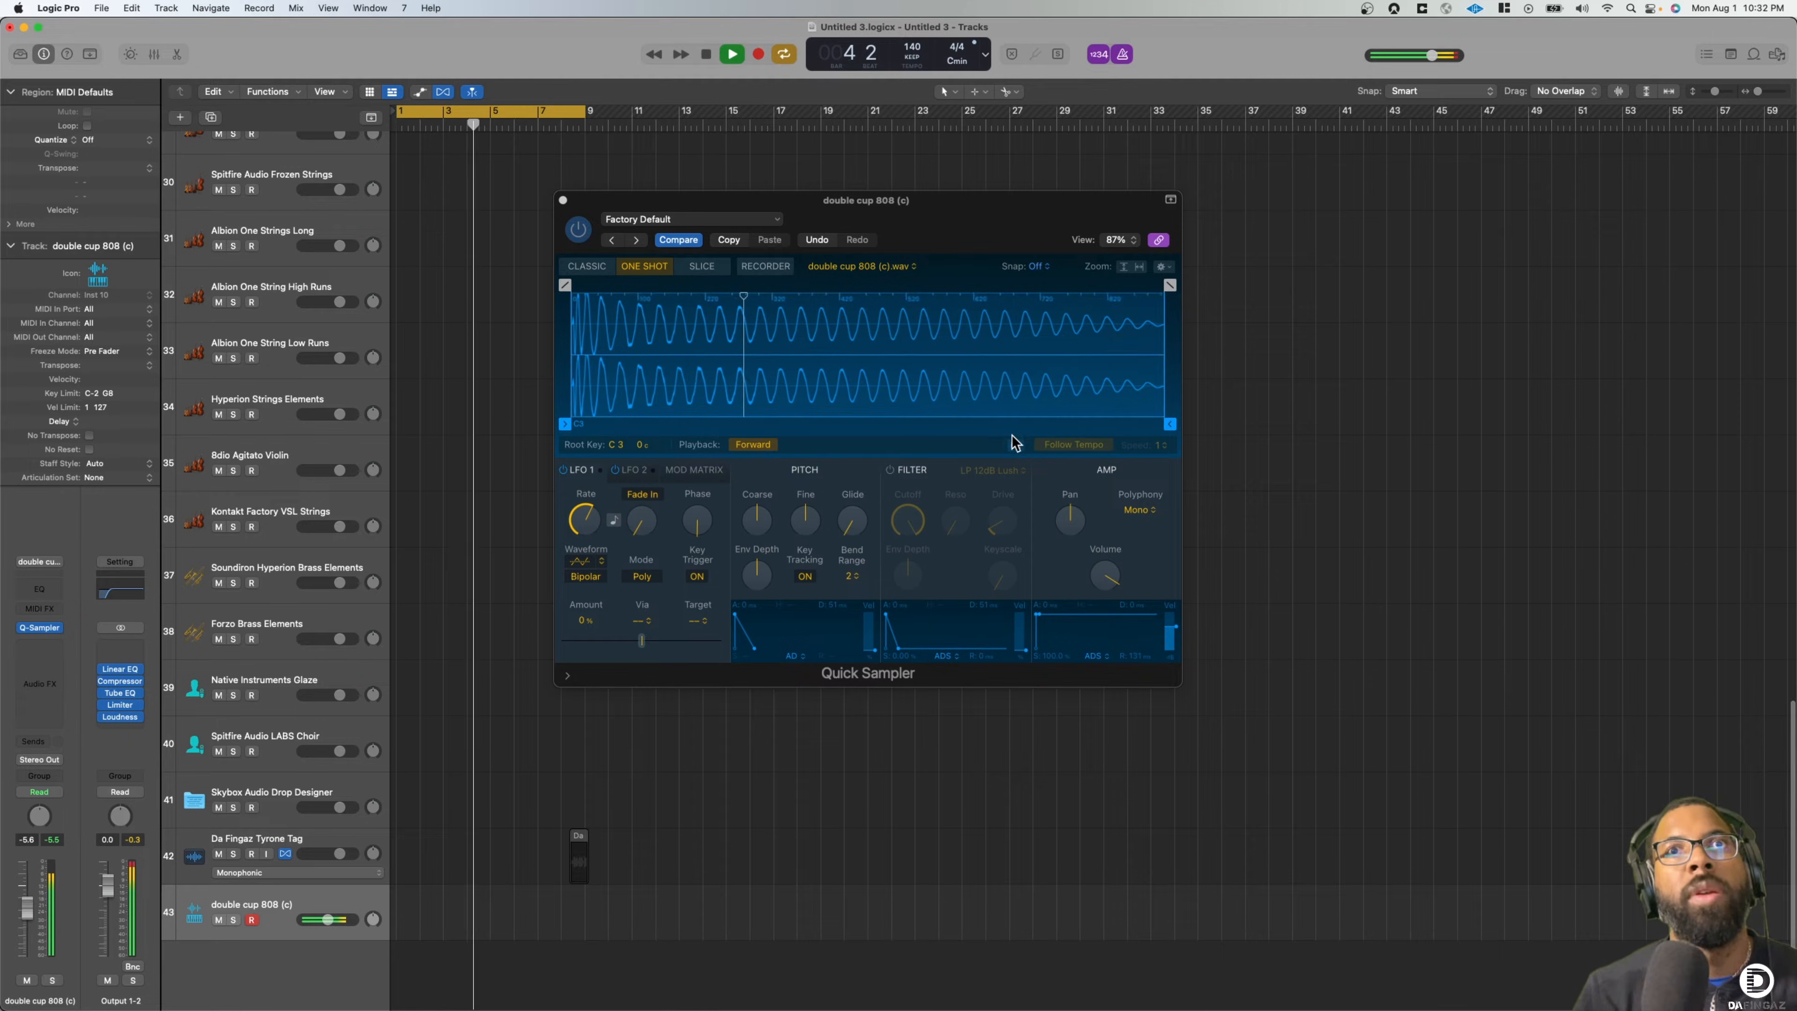
{"action": "left_click", "coordinate": [1019, 448]}
{"action": "left_click", "coordinate": [1016, 446]}
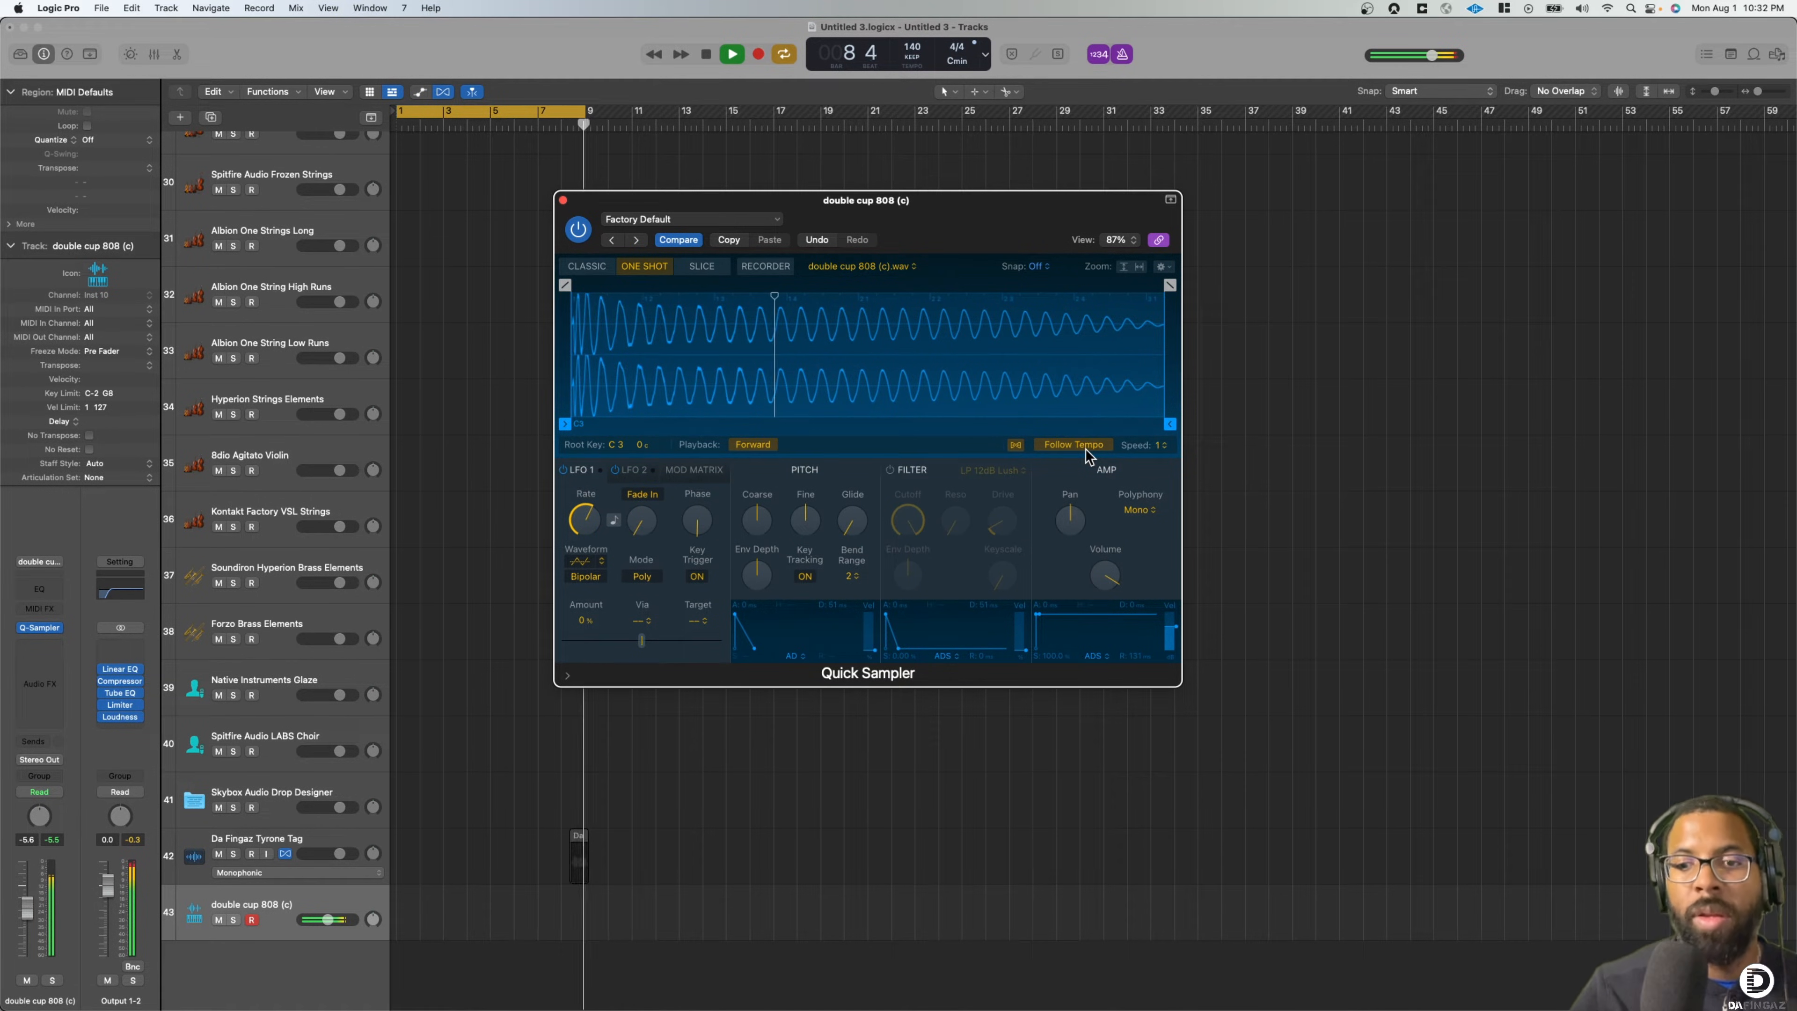
{"action": "key", "text": "r"}
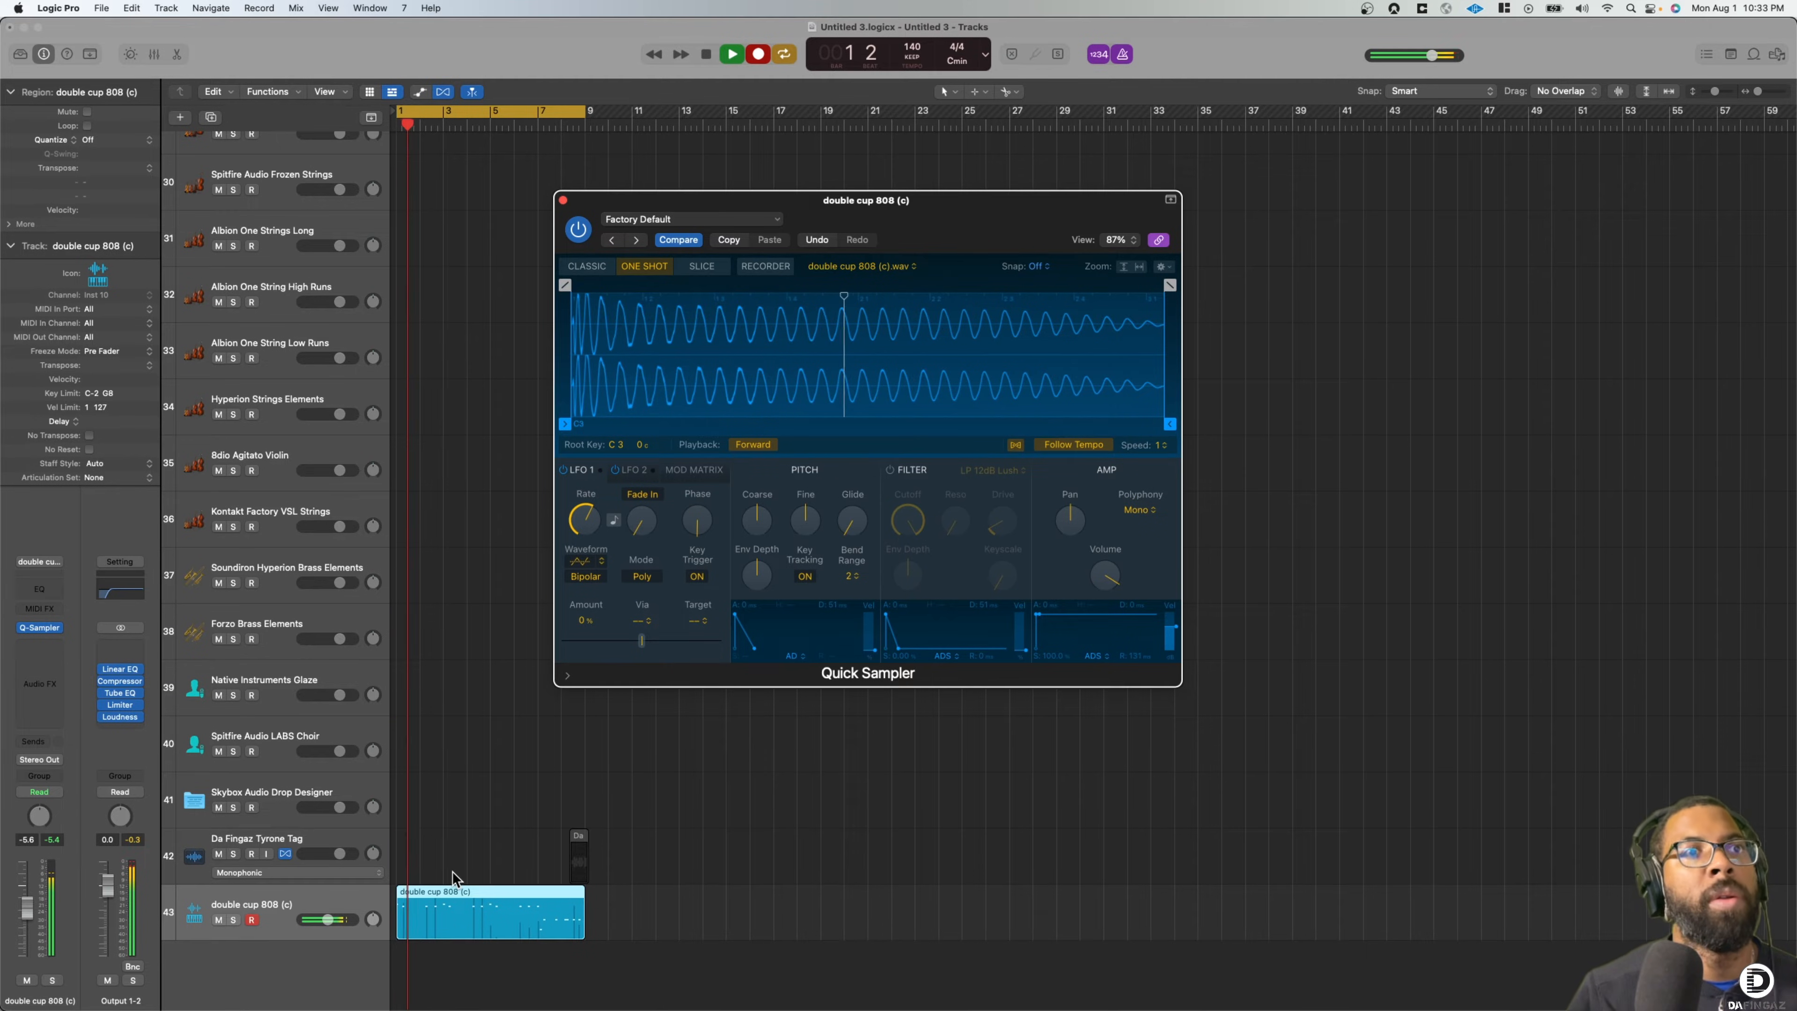
Quantize the recorded double cup 808 region to 1/8 Note with a Q-Strength of 65%
{"action": "left_click", "coordinate": [100, 139]}
{"action": "left_click", "coordinate": [101, 170]}
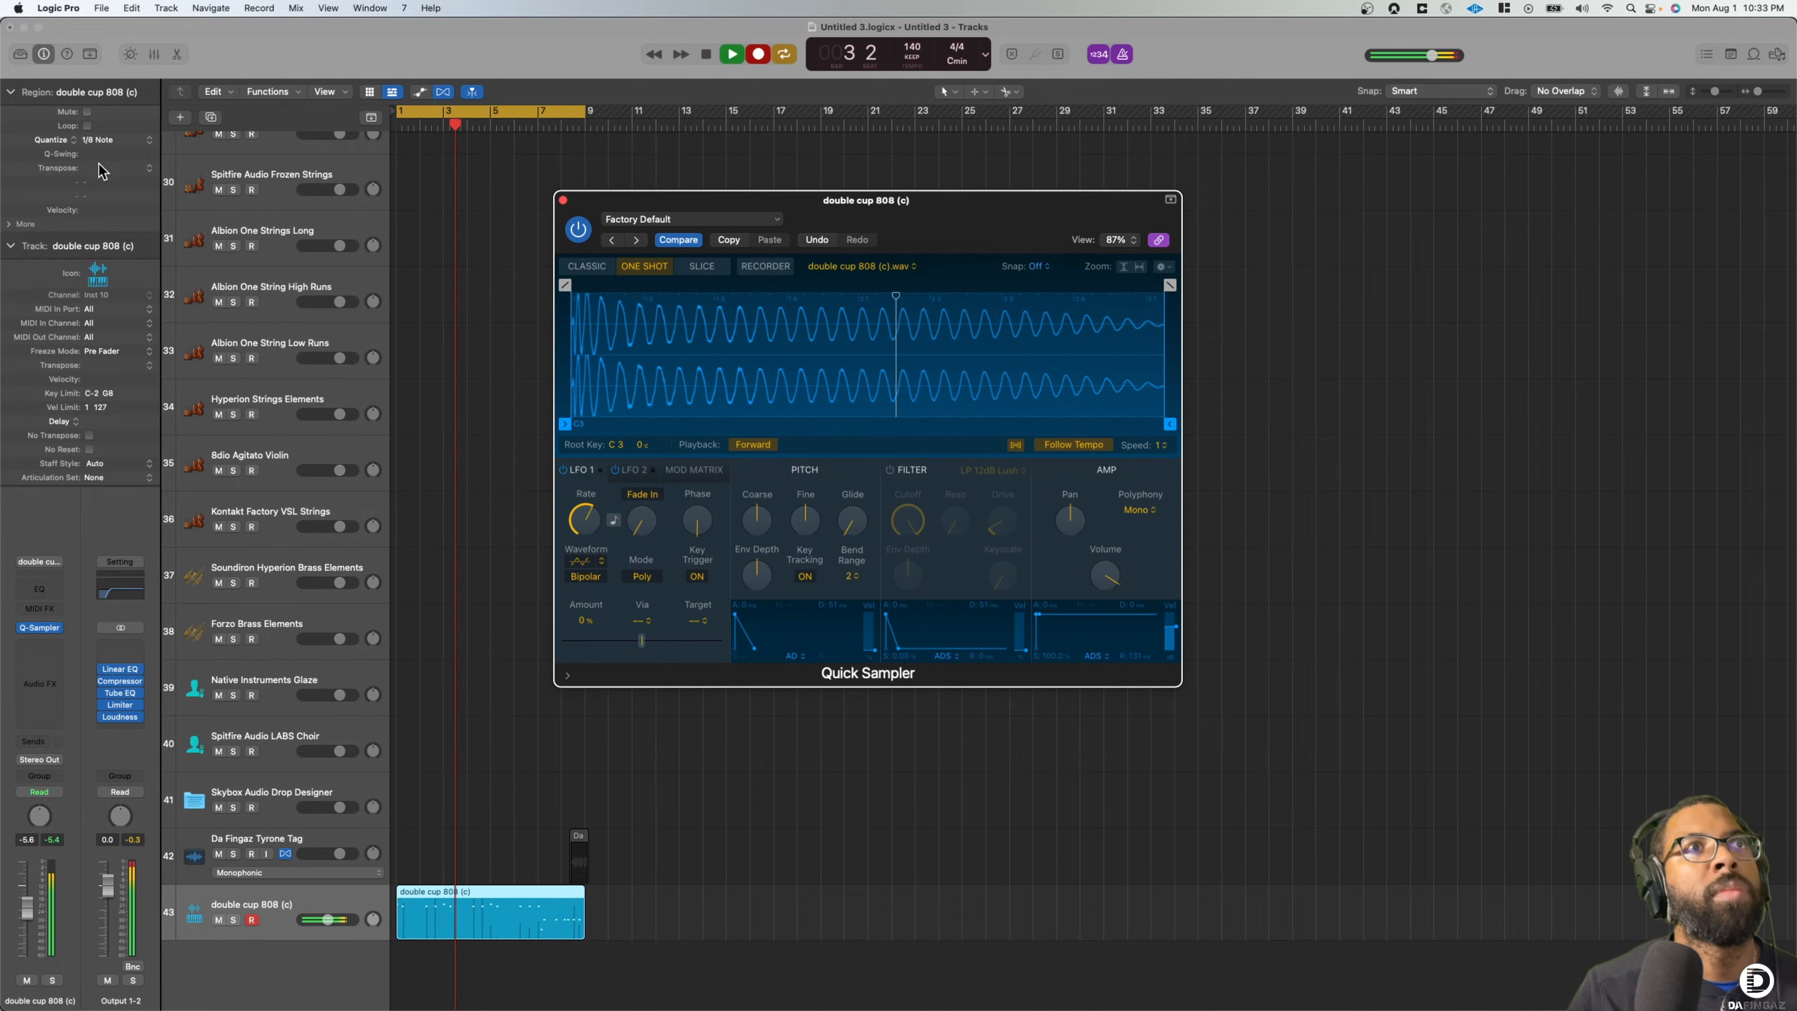
{"action": "left_click", "coordinate": [111, 141]}
{"action": "left_click", "coordinate": [18, 225]}
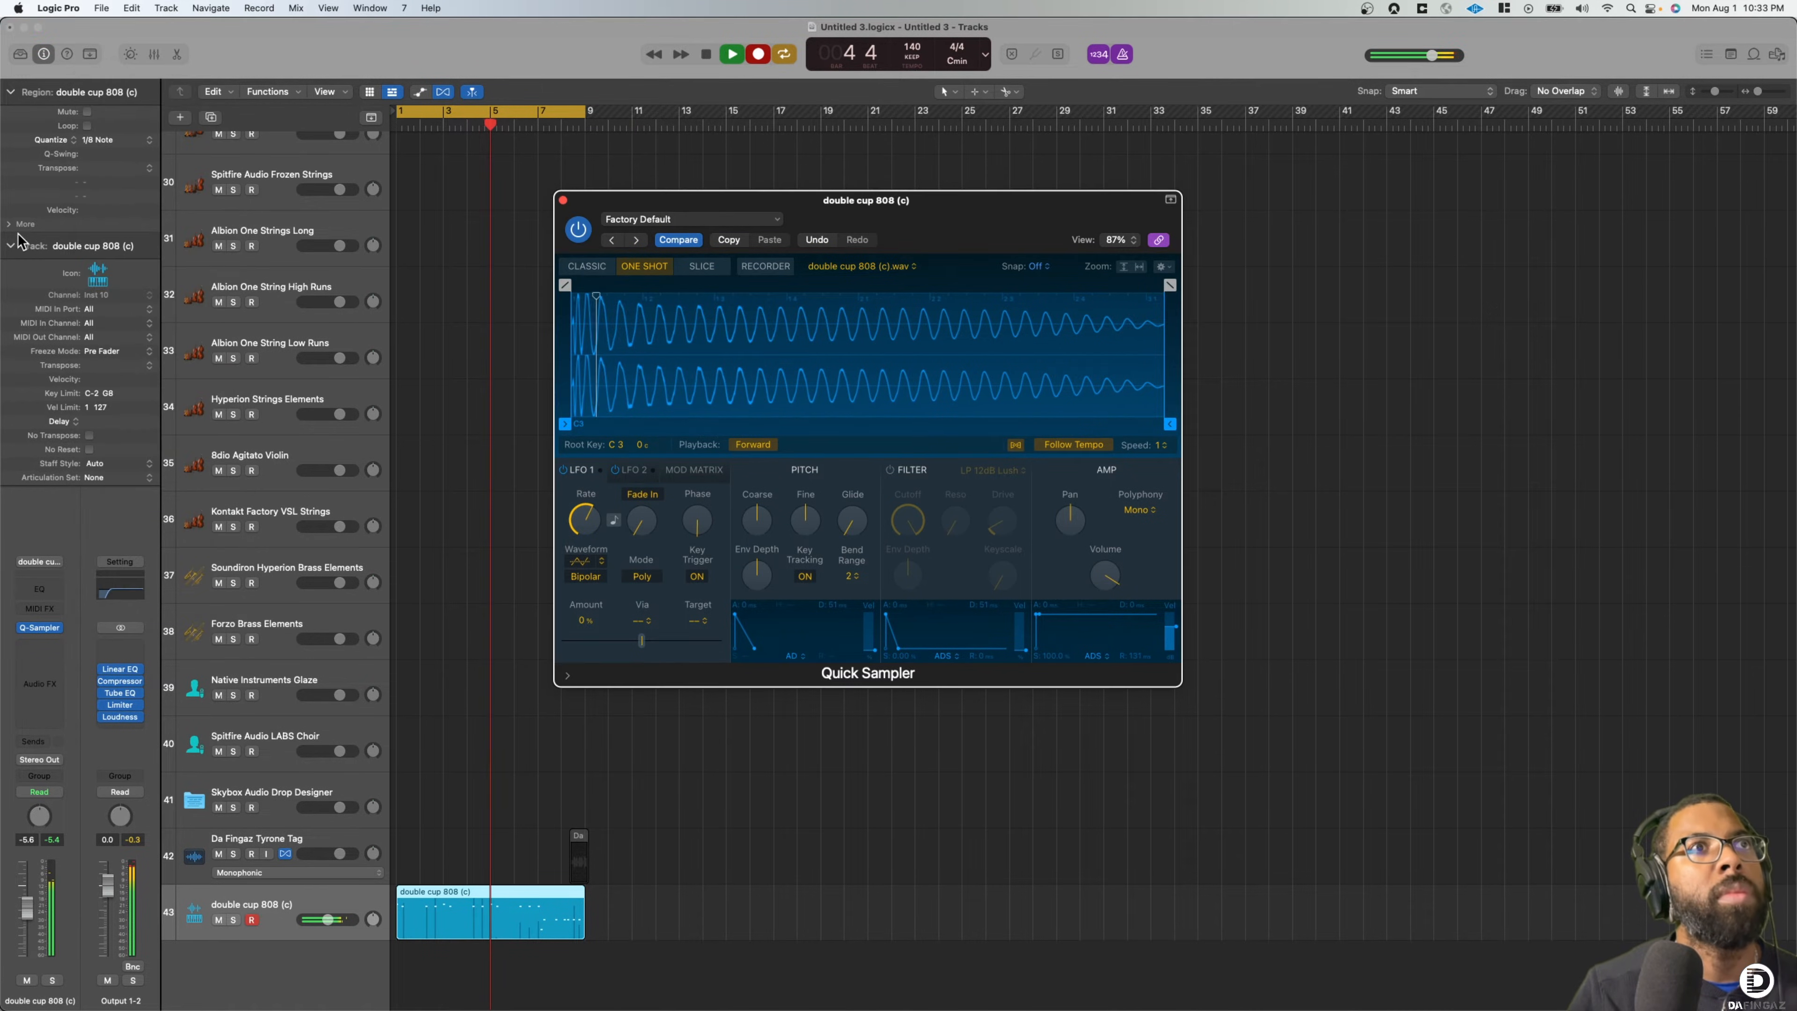
{"action": "left_click", "coordinate": [9, 225]}
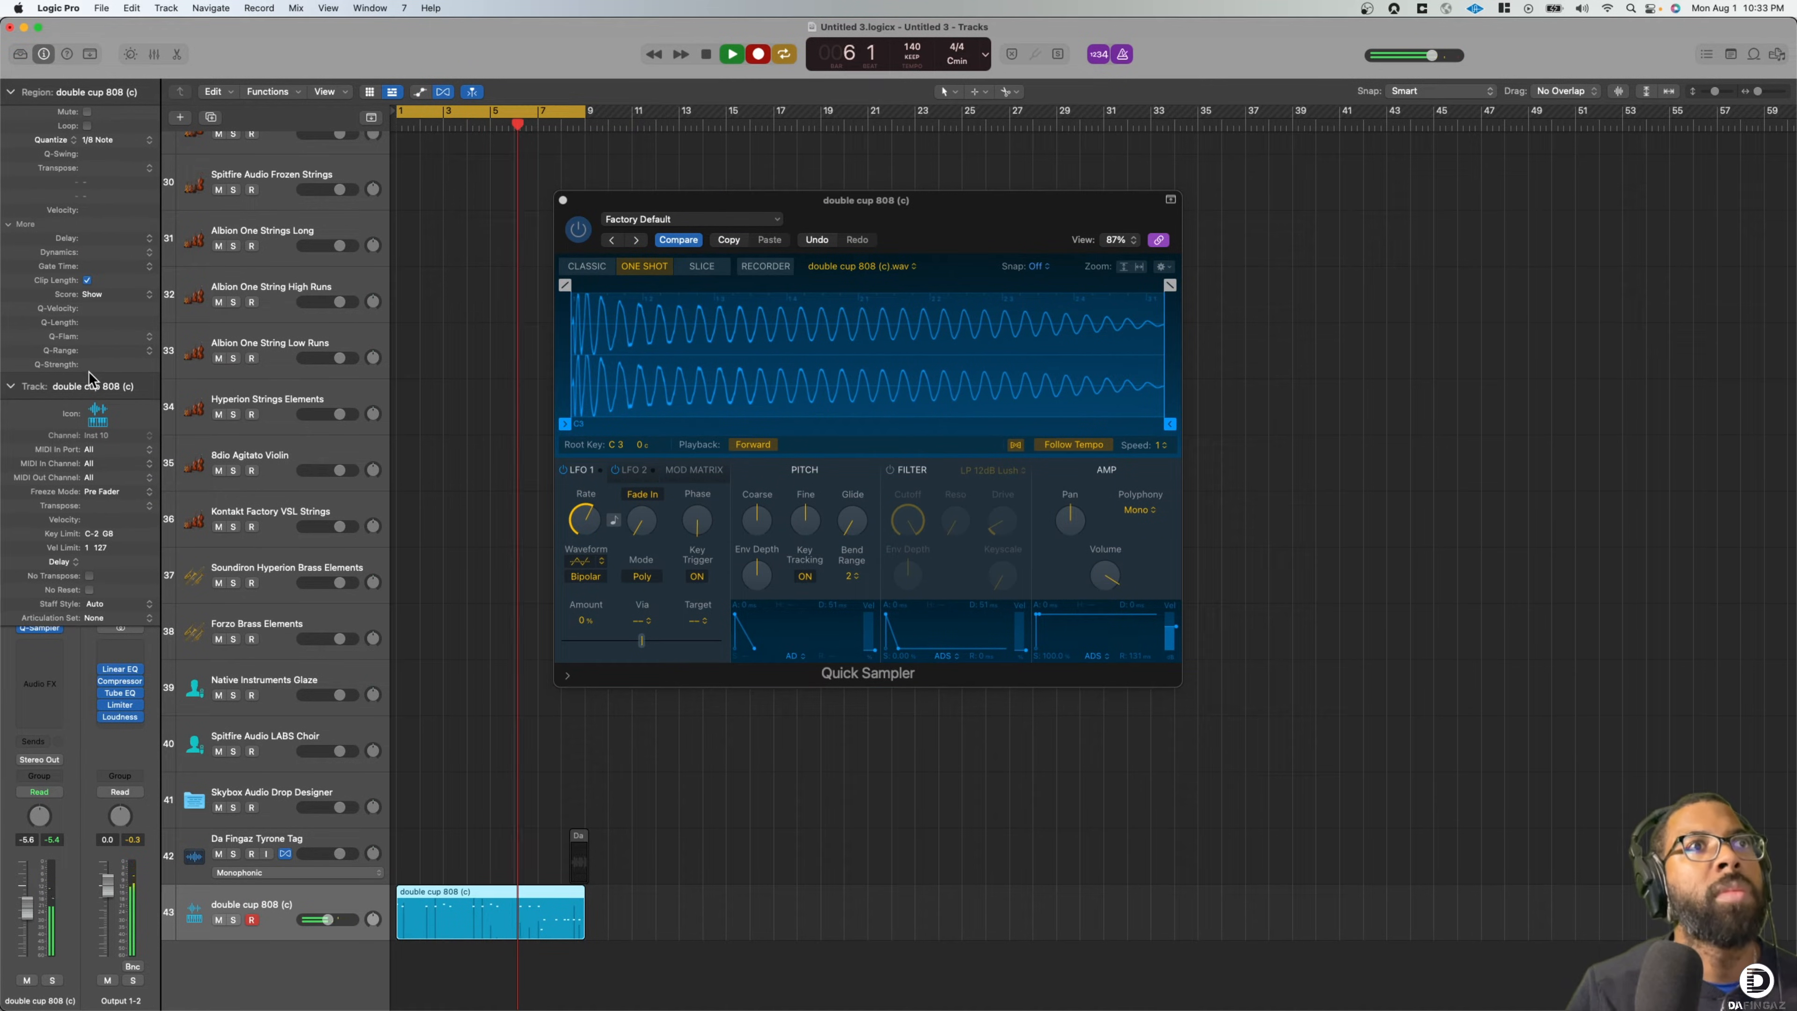
Move the double cup 808 track up near the head of the track list, close Quick Sampler, and stop playback
{"action": "left_click_drag", "start_coordinate": [252, 901], "coordinate": [205, 11]}
{"action": "left_click", "coordinate": [563, 200]}
{"action": "scroll", "coordinate": [413, 378], "scroll_direction": "down", "scroll_amount": 20}
{"action": "key", "text": "space"}
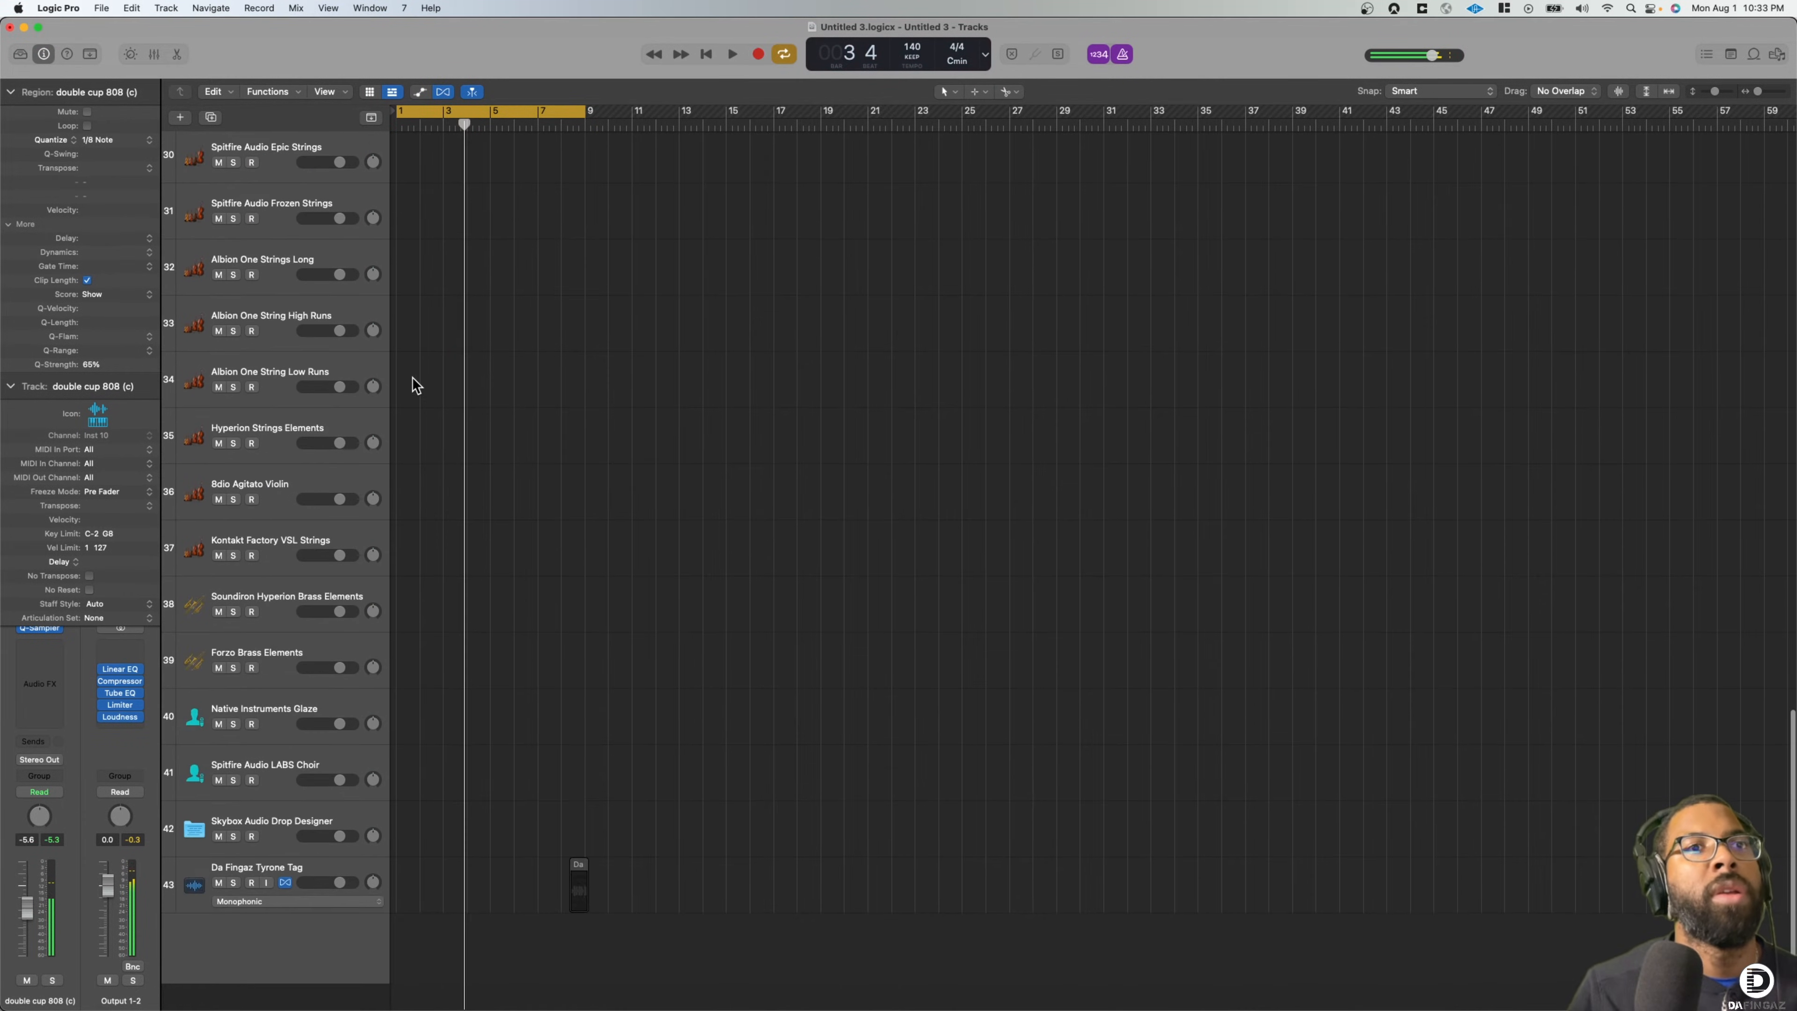
Switch to Finder, open the claps folder in place of extras, and audition the cactus and deja vu claps
{"action": "key", "text": "super+Tab"}
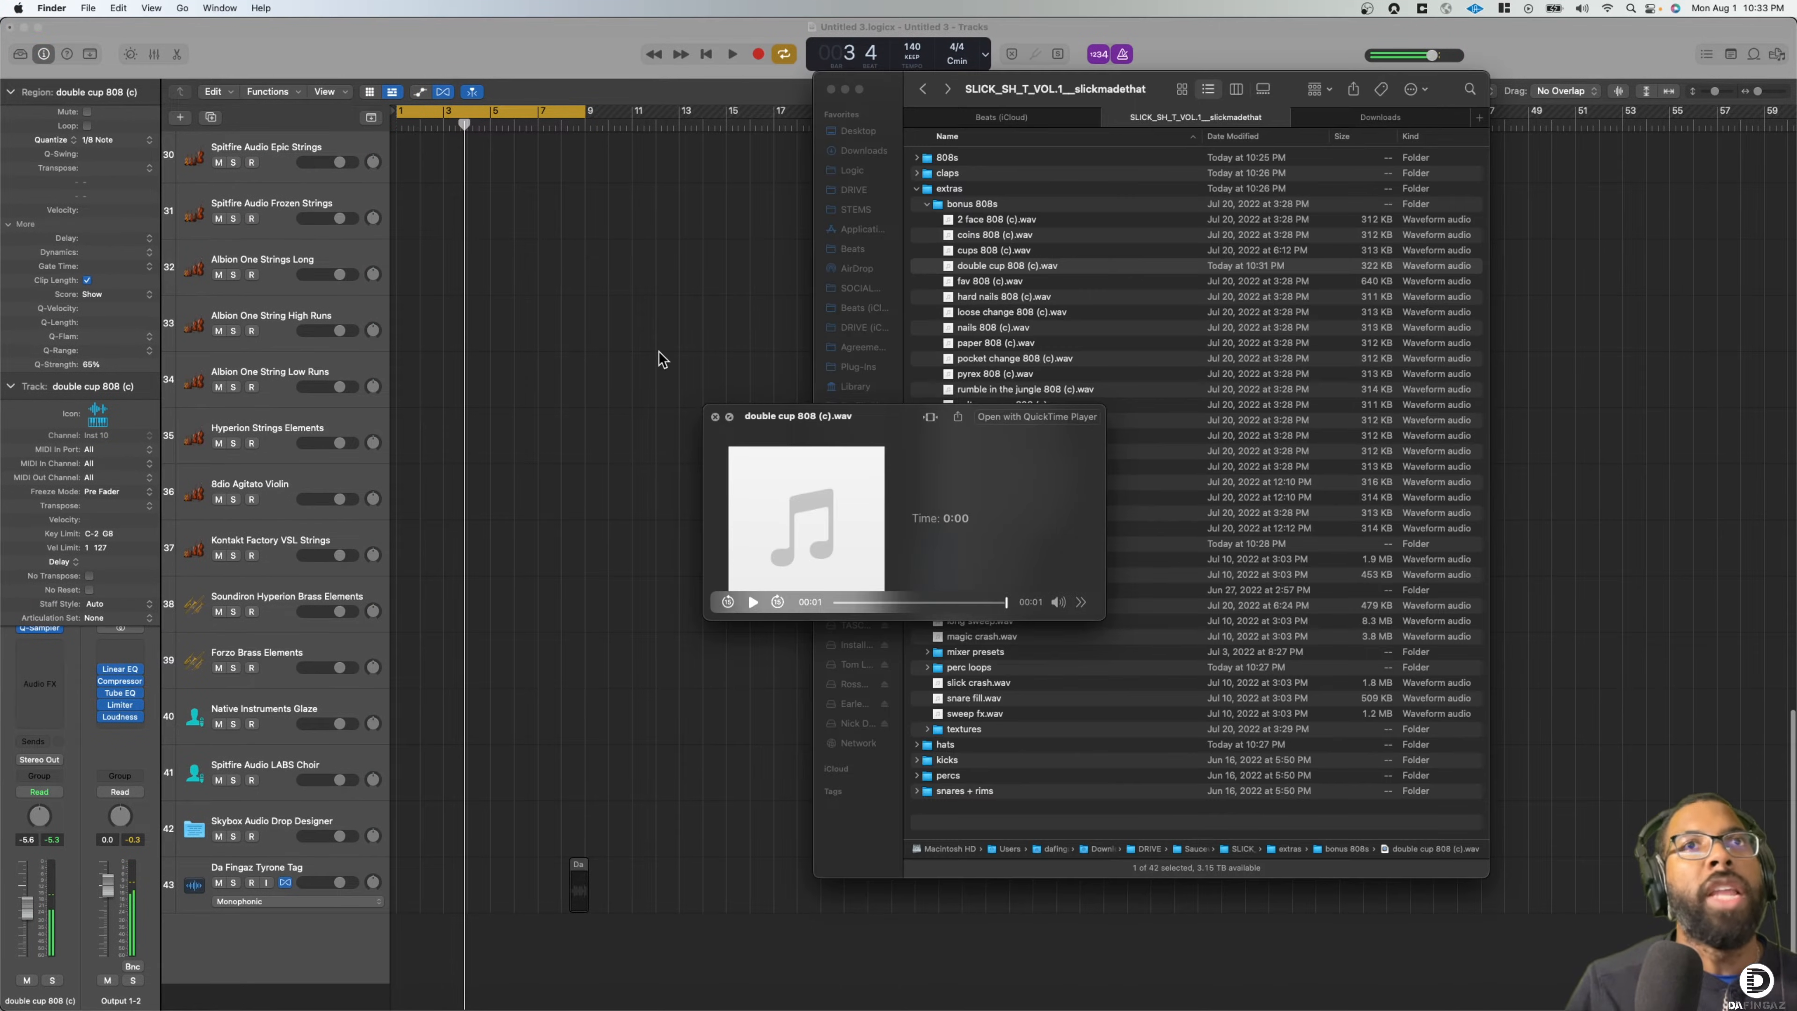
{"action": "left_click", "coordinate": [715, 417]}
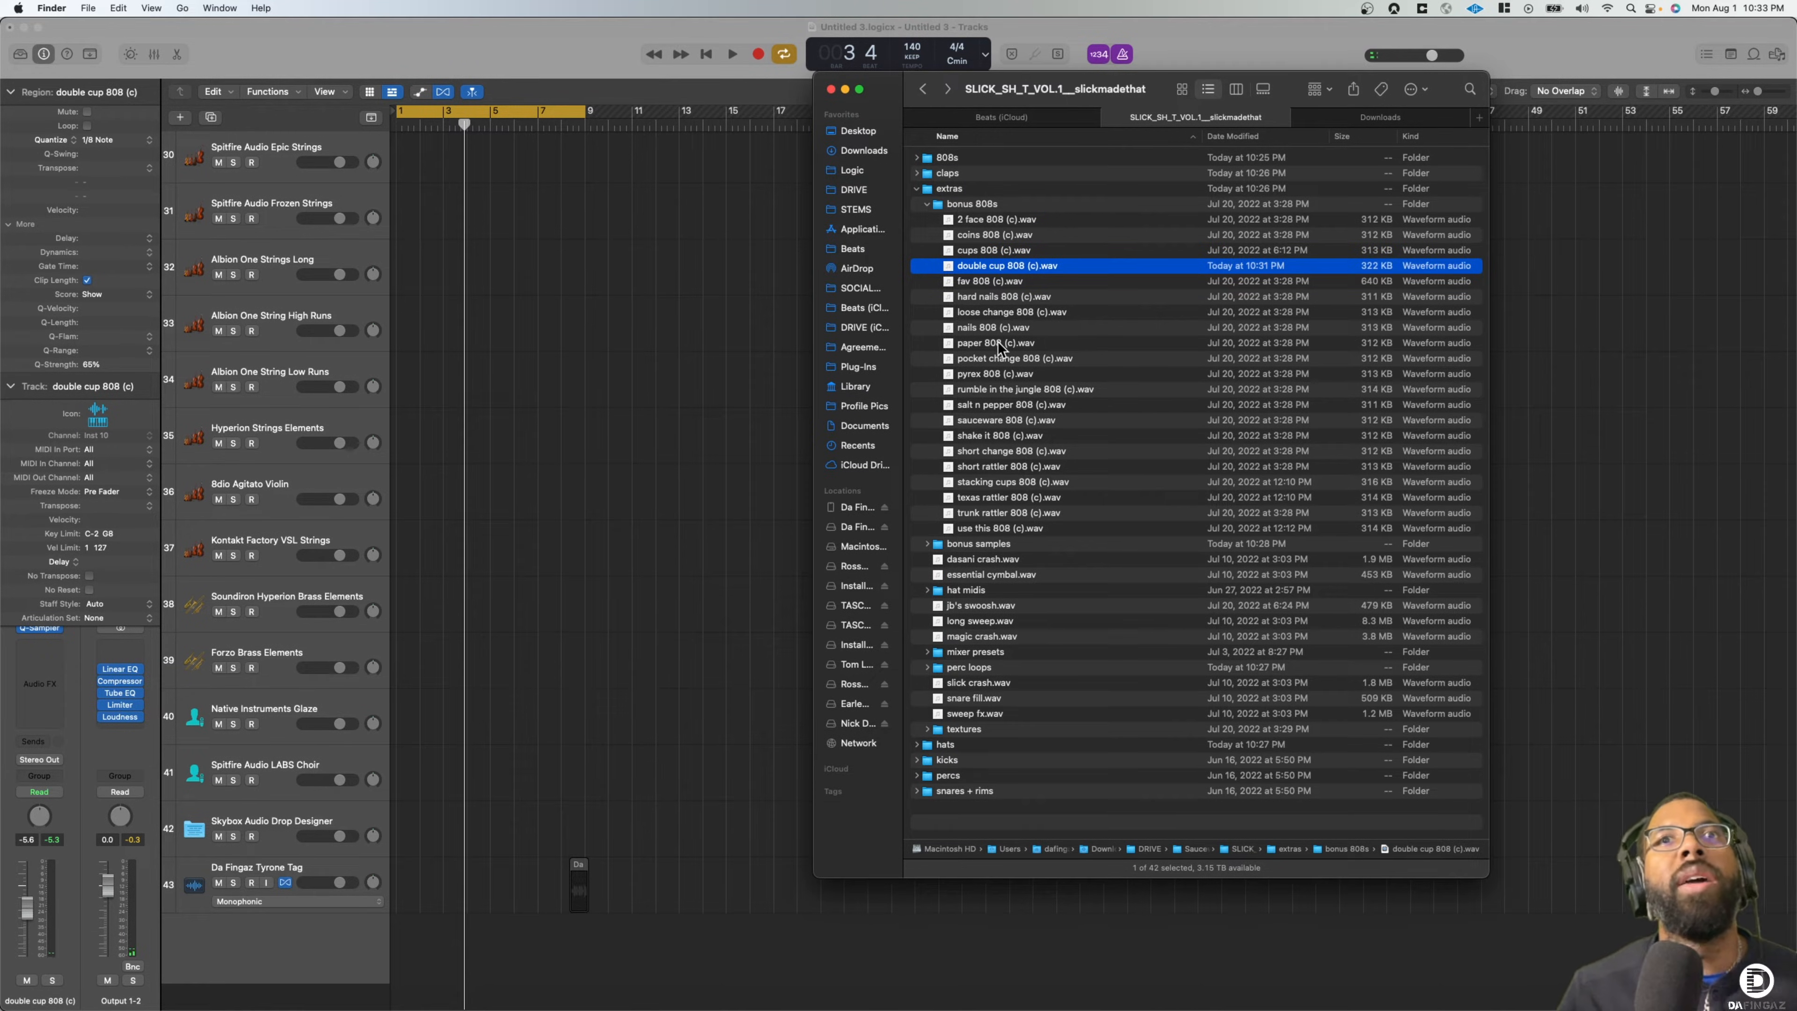
{"action": "left_click", "coordinate": [917, 188]}
{"action": "left_click", "coordinate": [917, 172]}
{"action": "left_click", "coordinate": [968, 219]}
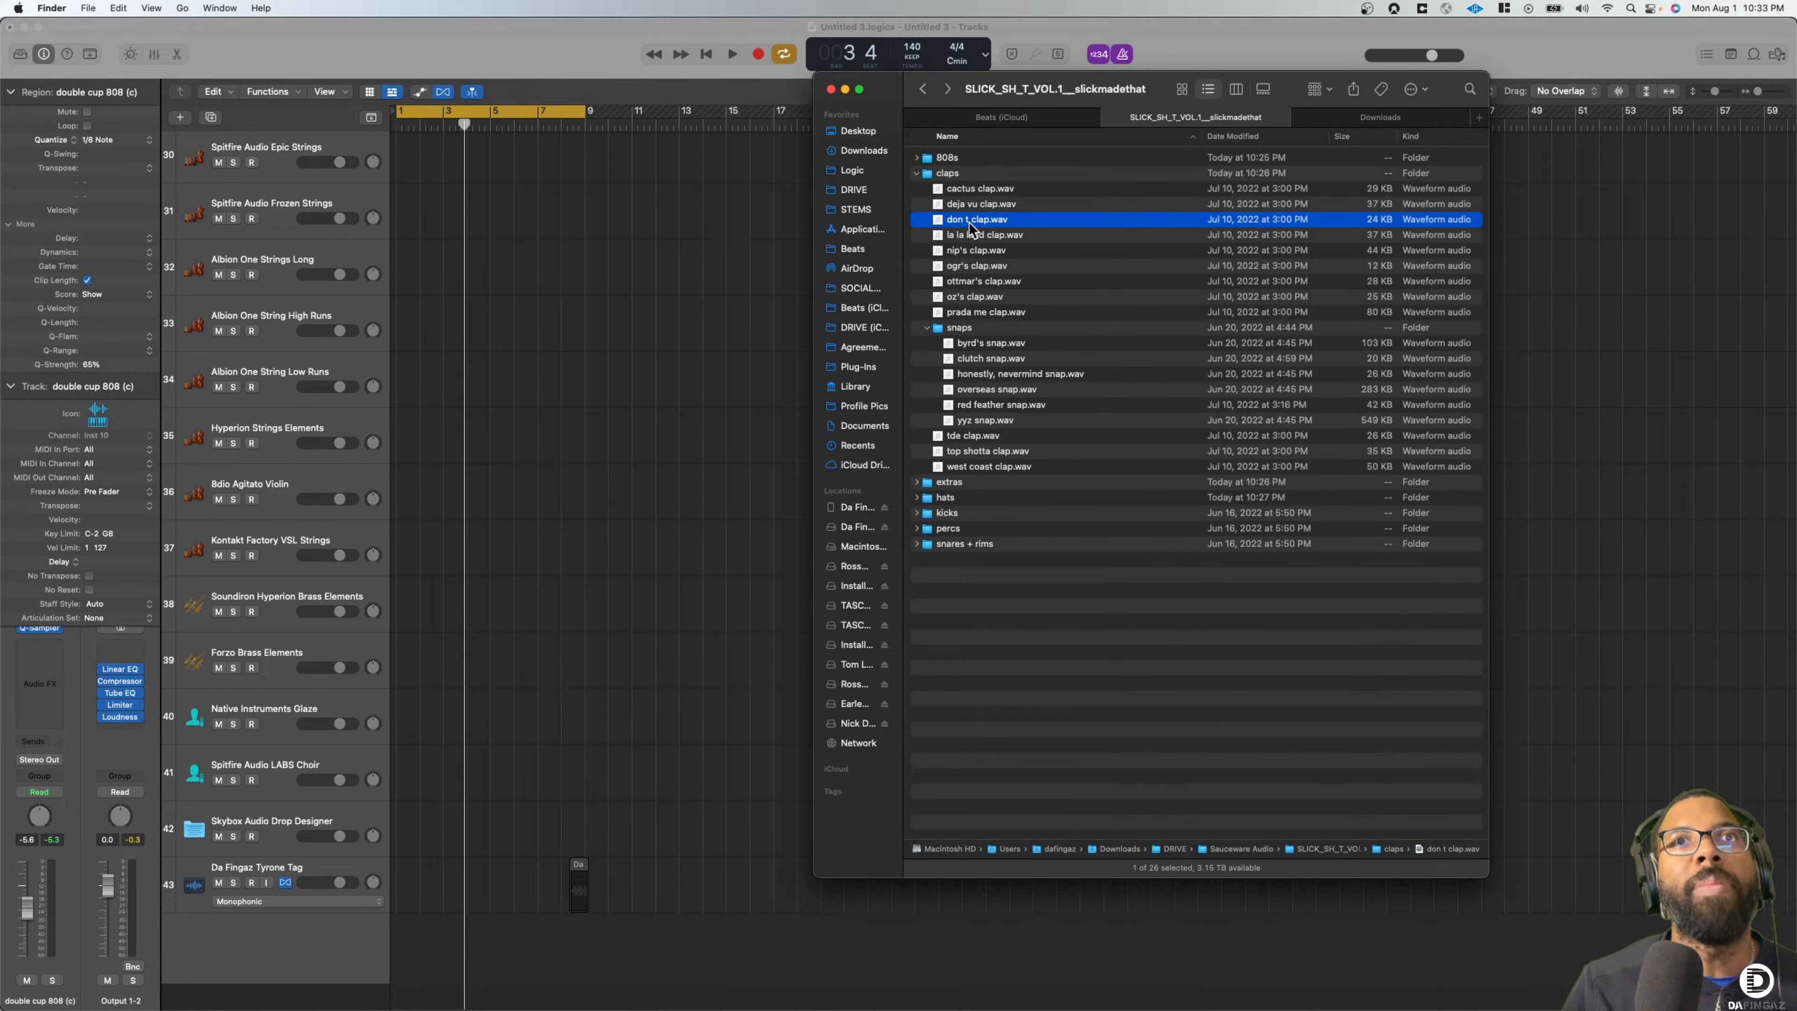
{"action": "left_click", "coordinate": [979, 204]}
{"action": "key", "text": "space"}
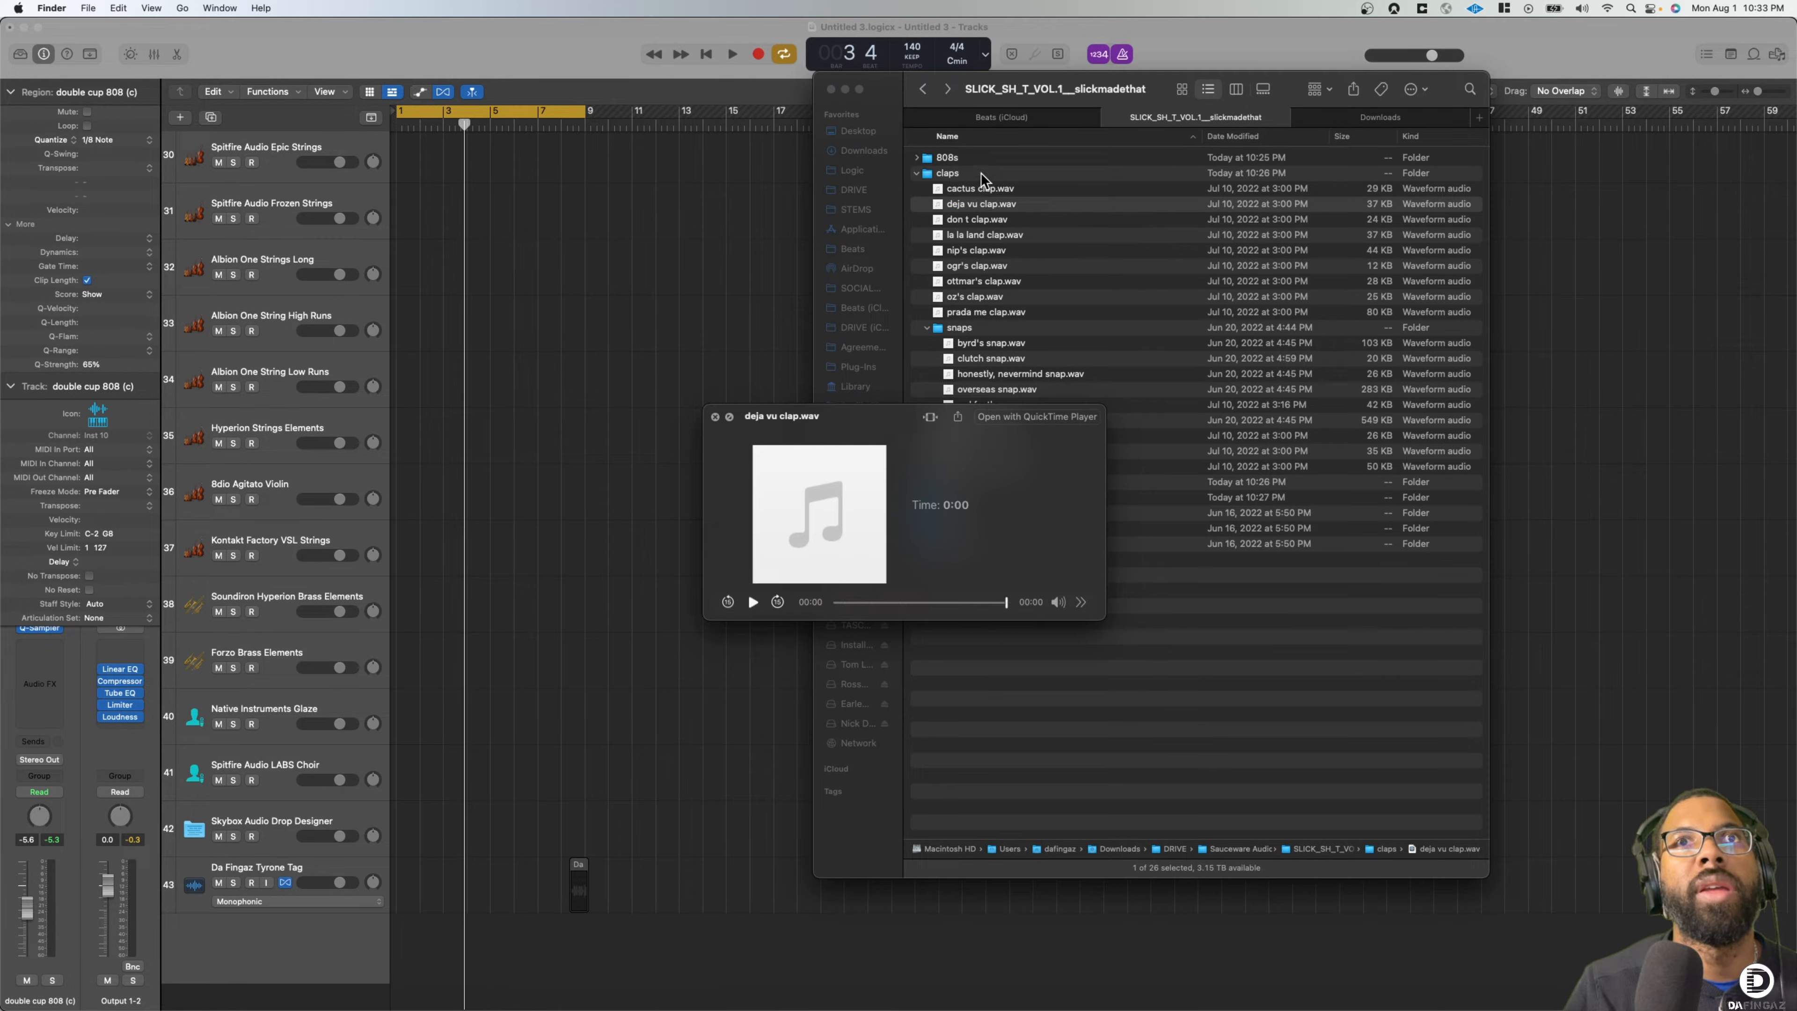
{"action": "left_click", "coordinate": [986, 187]}
Load deja vu clap.wav into Drum Machine Designer on a new track and move it to the E1 pad
{"action": "left_click", "coordinate": [979, 204]}
{"action": "key", "text": "space"}
{"action": "left_click_drag", "start_coordinate": [980, 204], "coordinate": [274, 904]}
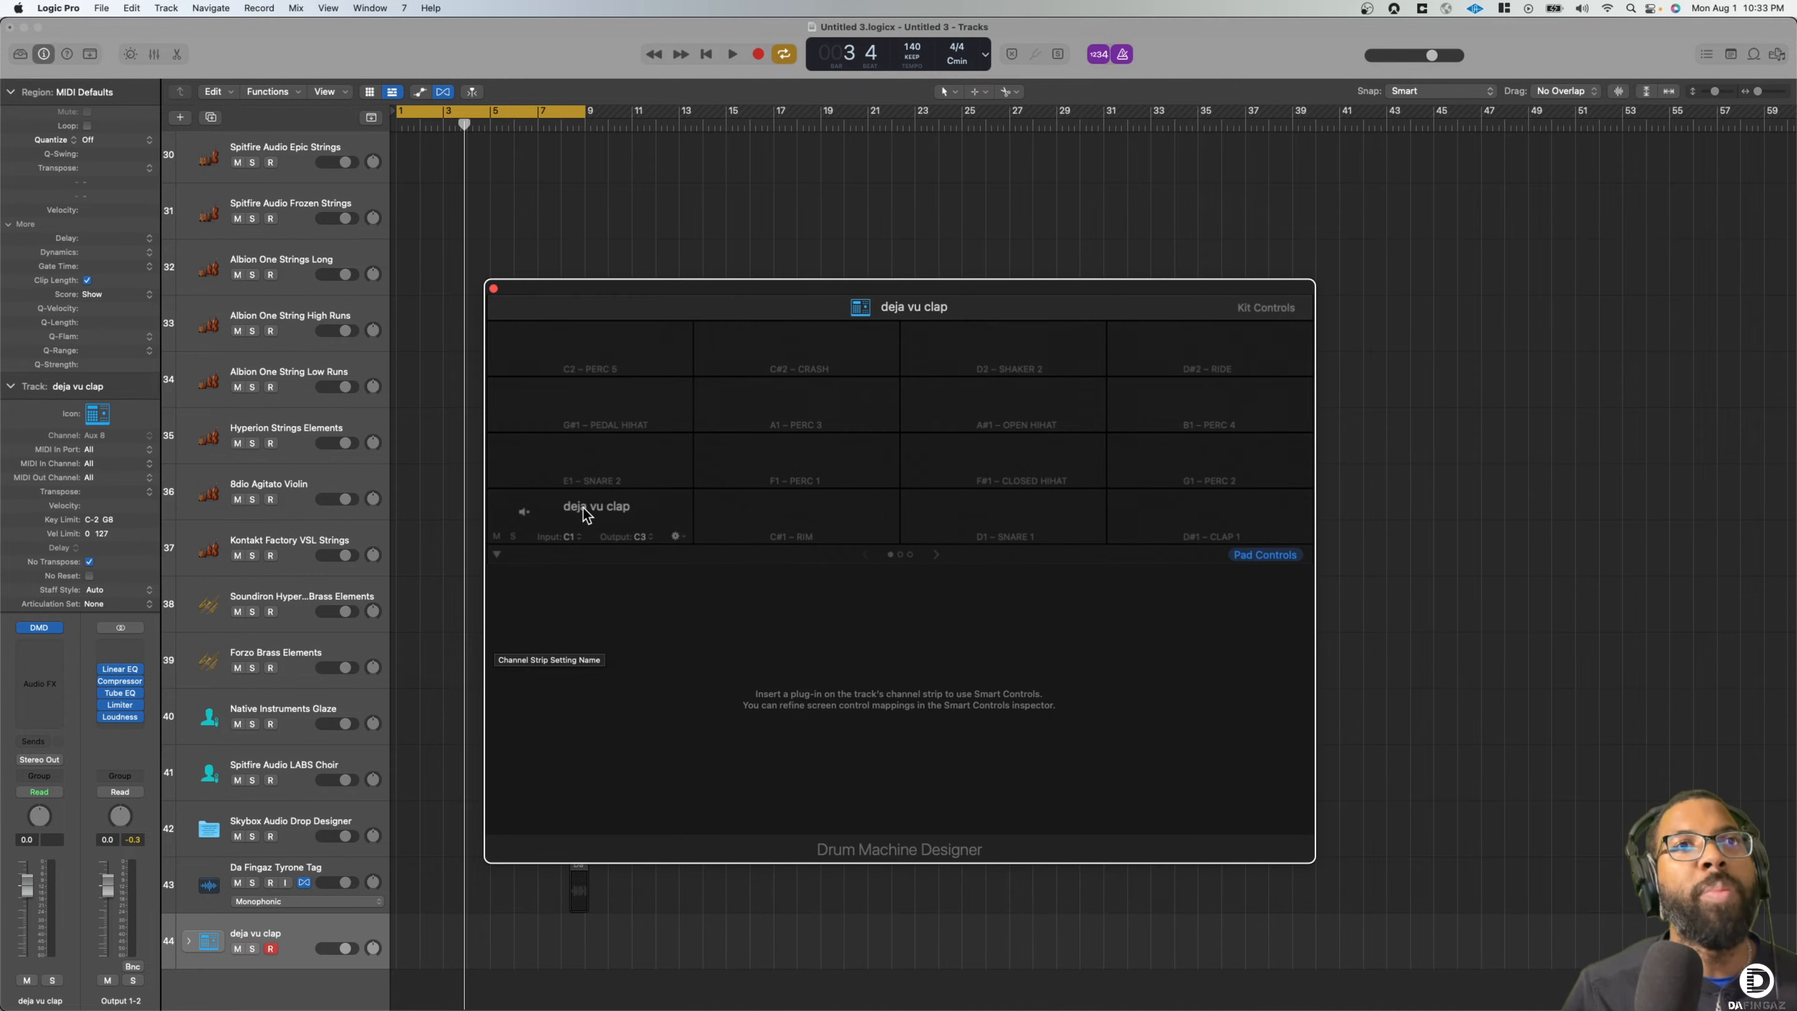
{"action": "left_click_drag", "start_coordinate": [587, 515], "coordinate": [600, 492]}
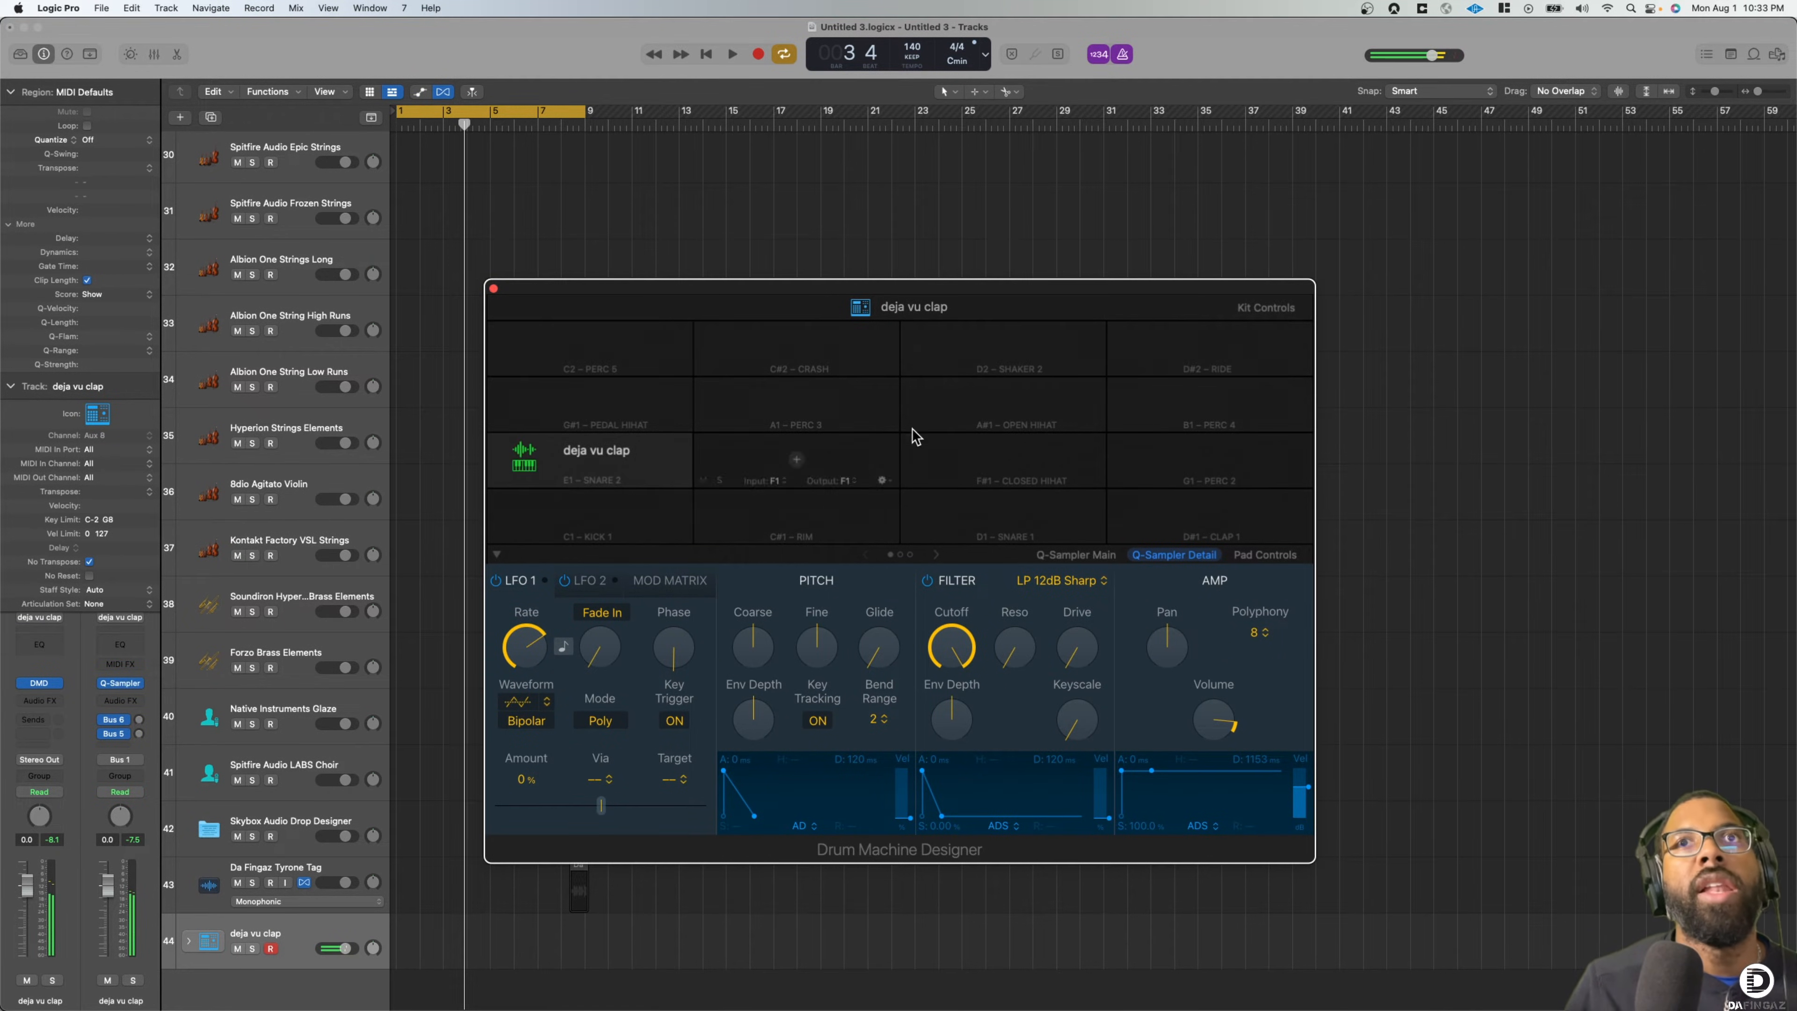
Switch to Finder, open the hats folder in place of claps, and audition the encore and drizzy's hi-hats
{"action": "key", "text": "super+Tab"}
{"action": "left_click", "coordinate": [917, 173]}
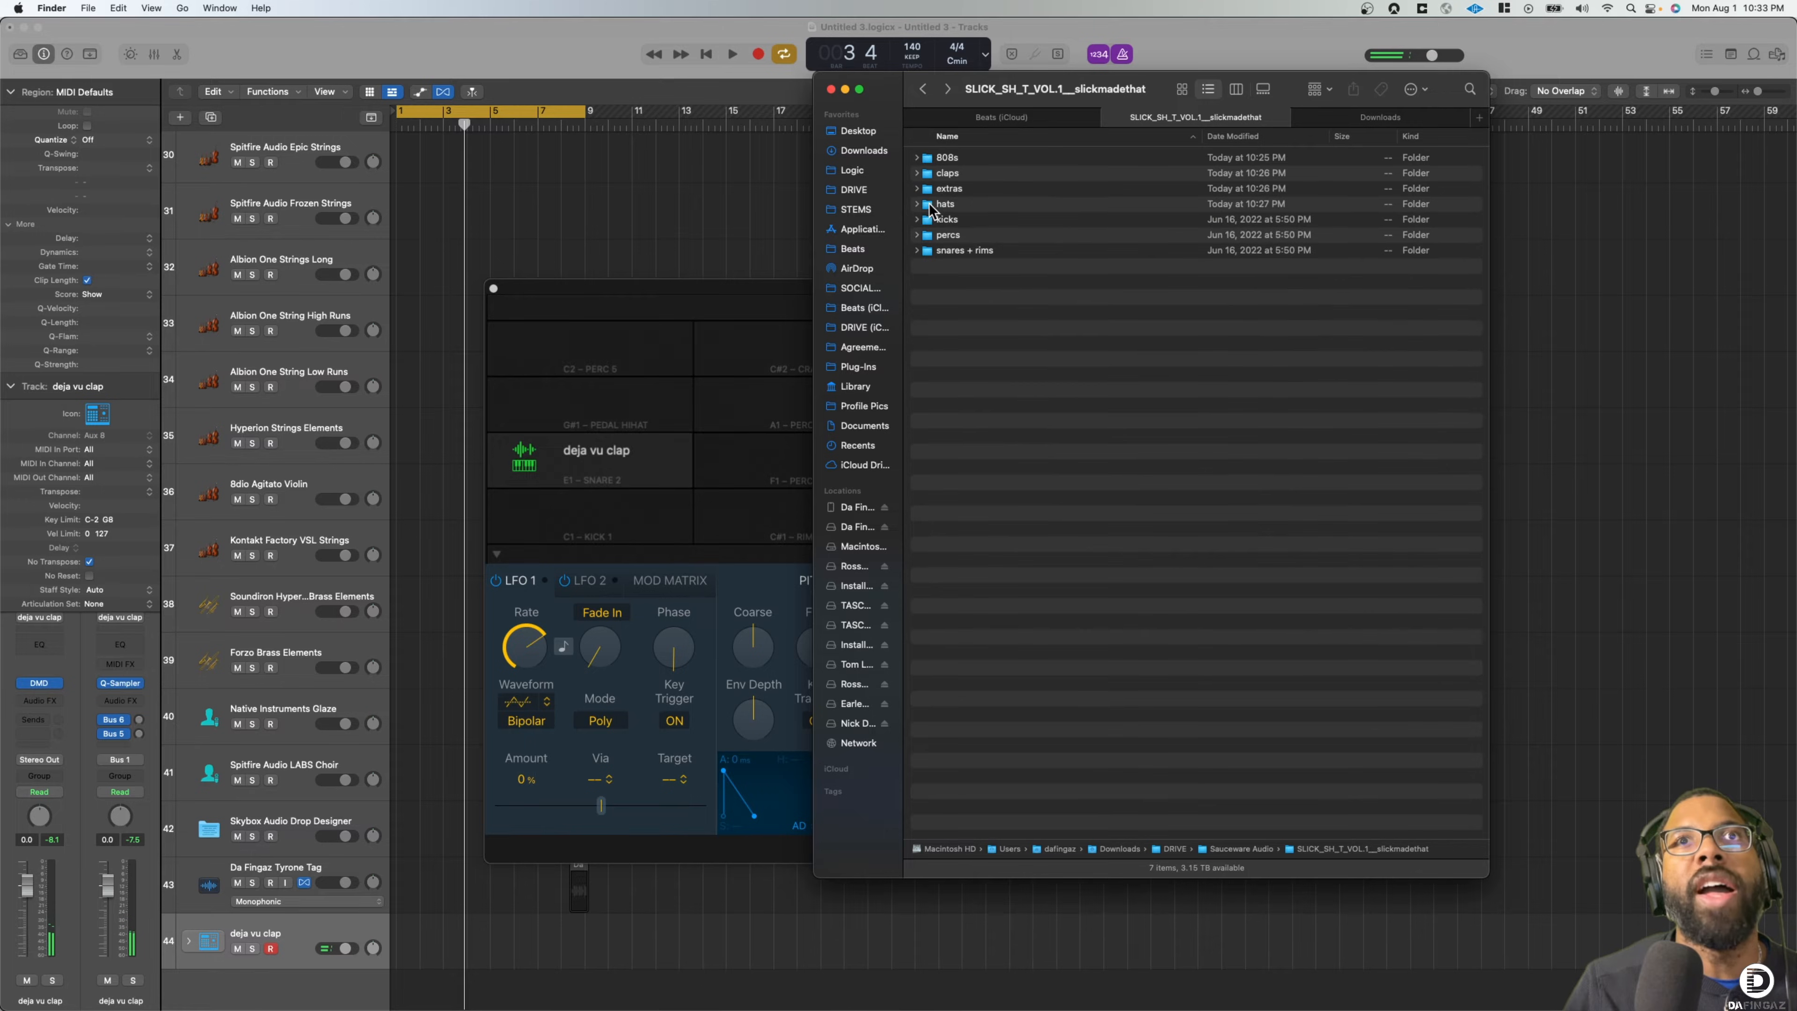
{"action": "left_click", "coordinate": [917, 204]}
{"action": "left_click", "coordinate": [1004, 281]}
{"action": "left_click", "coordinate": [1005, 342]}
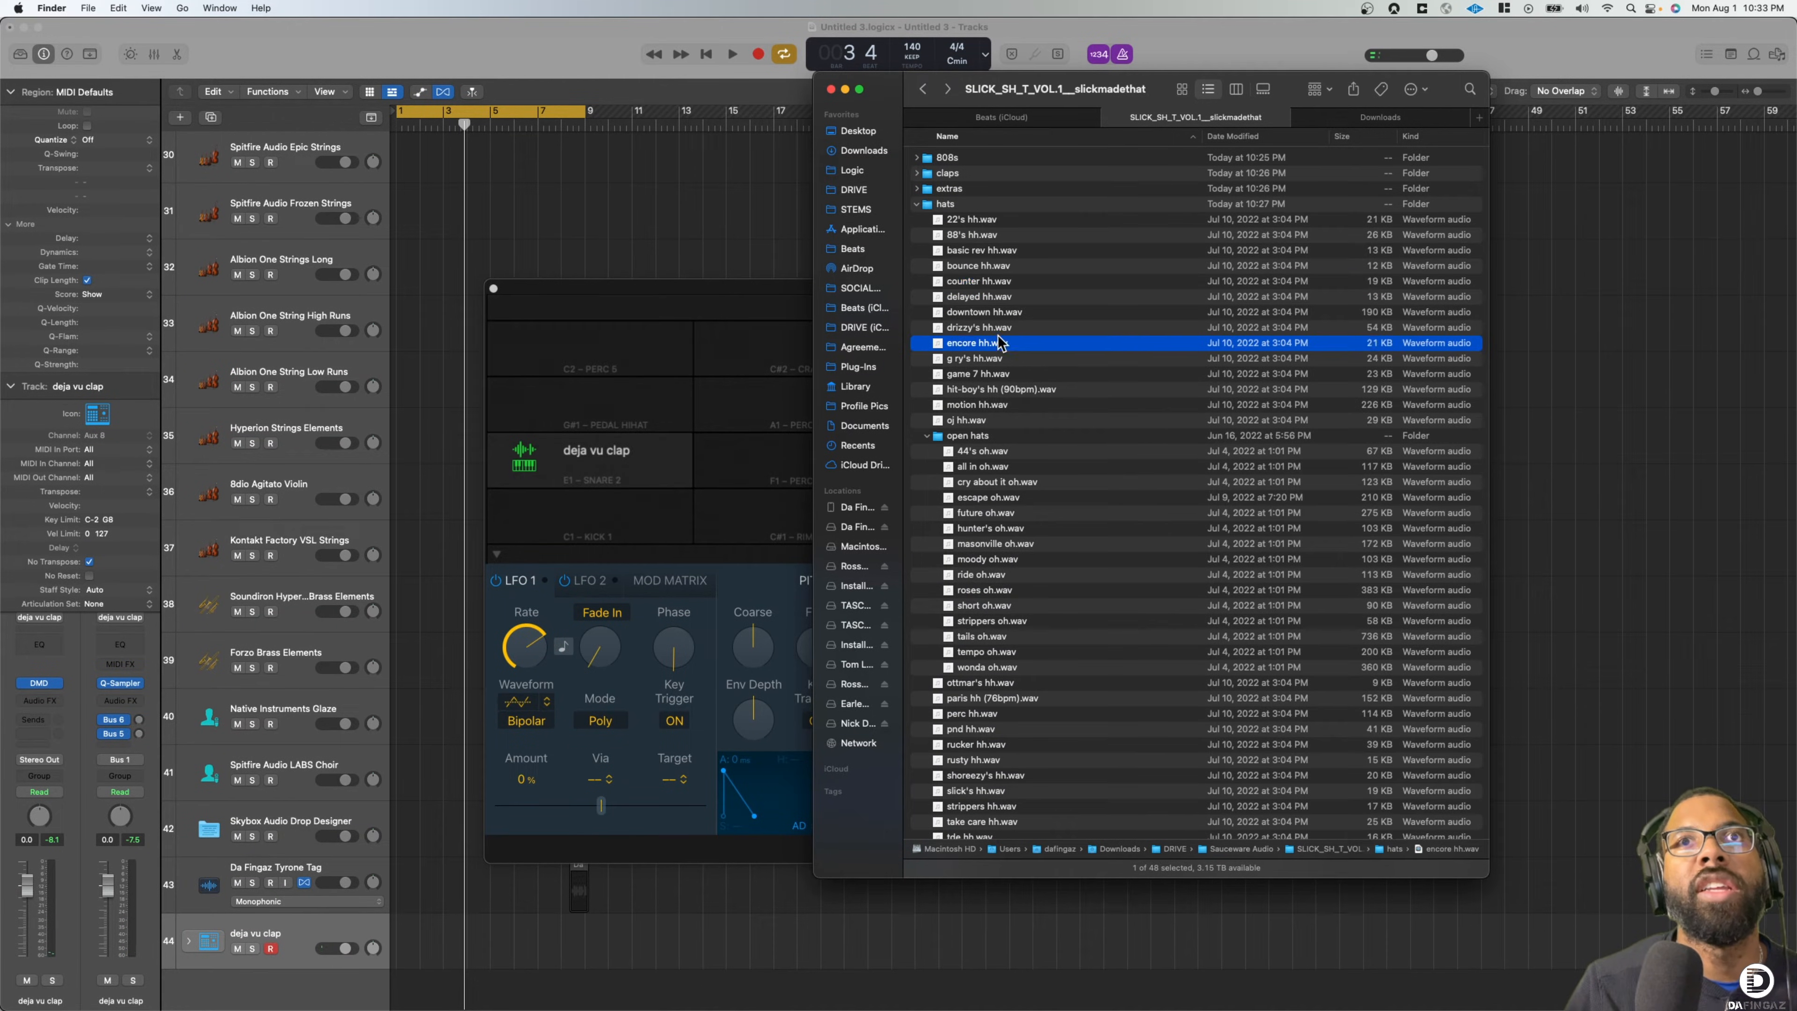
{"action": "key", "text": "space"}
{"action": "left_click", "coordinate": [990, 341]}
{"action": "left_click", "coordinate": [989, 327]}
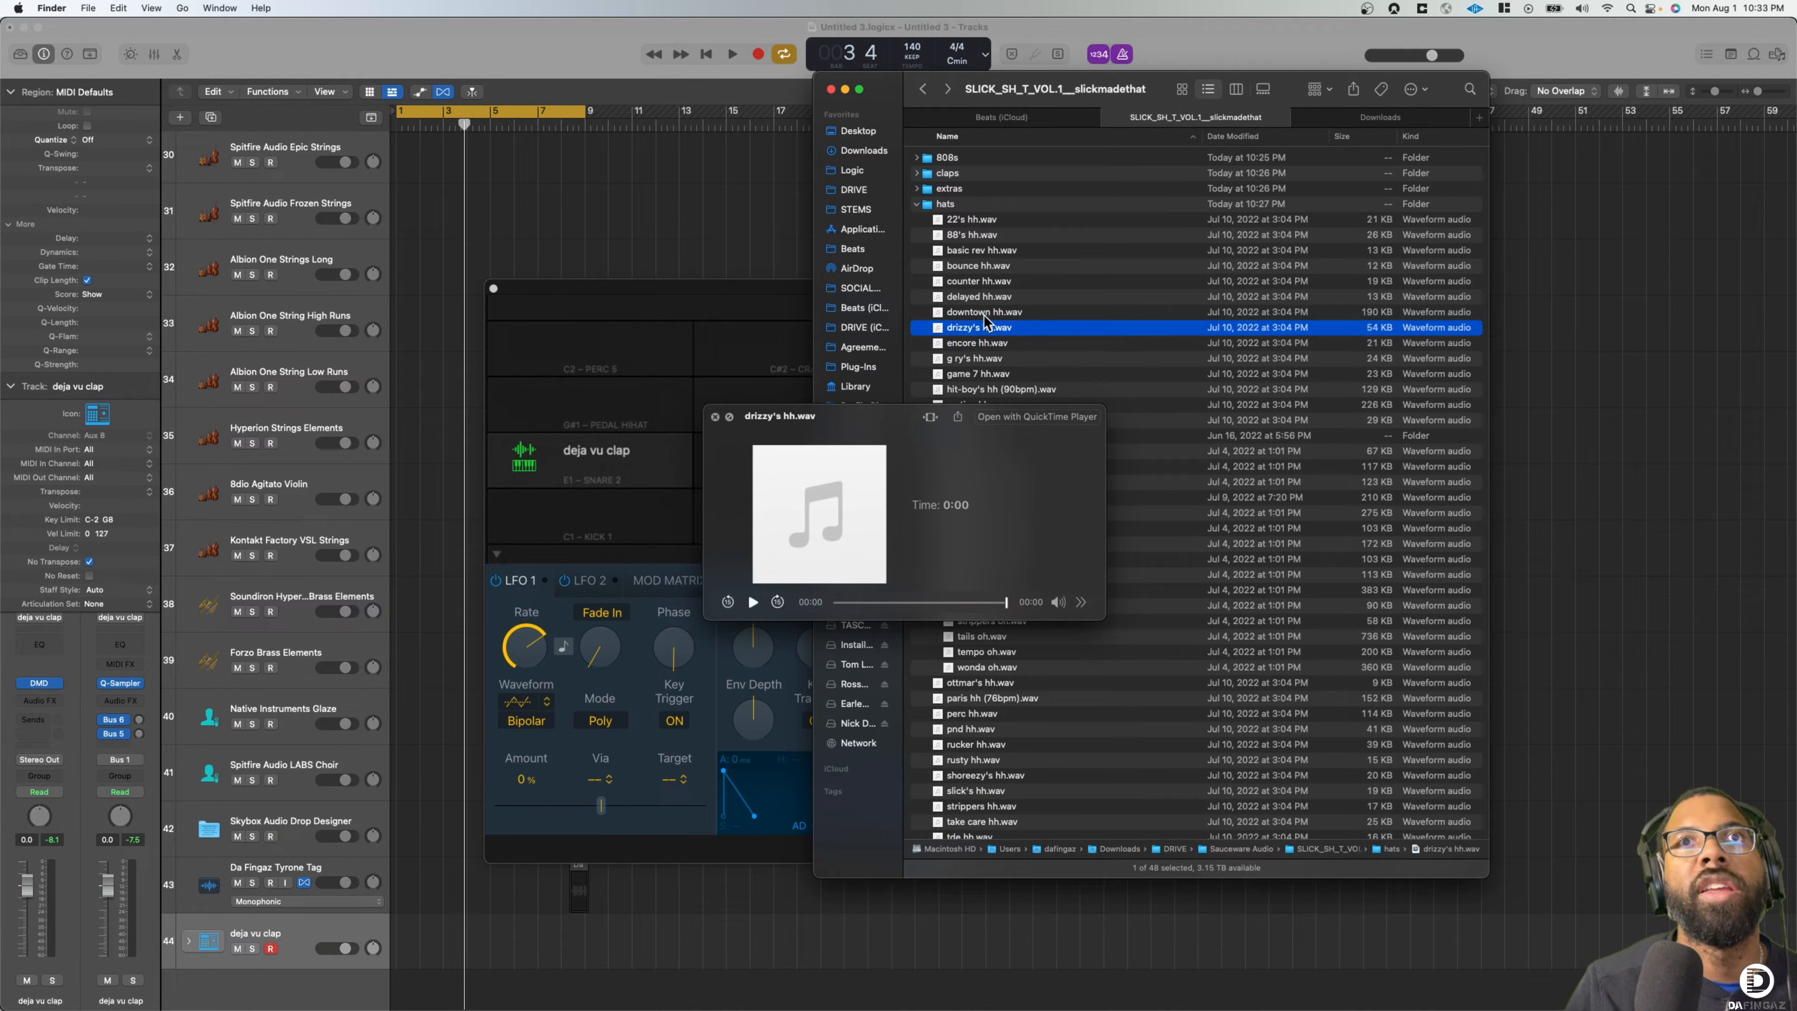
{"action": "left_click", "coordinate": [988, 319]}
{"action": "left_click", "coordinate": [985, 342]}
{"action": "key", "text": "space"}
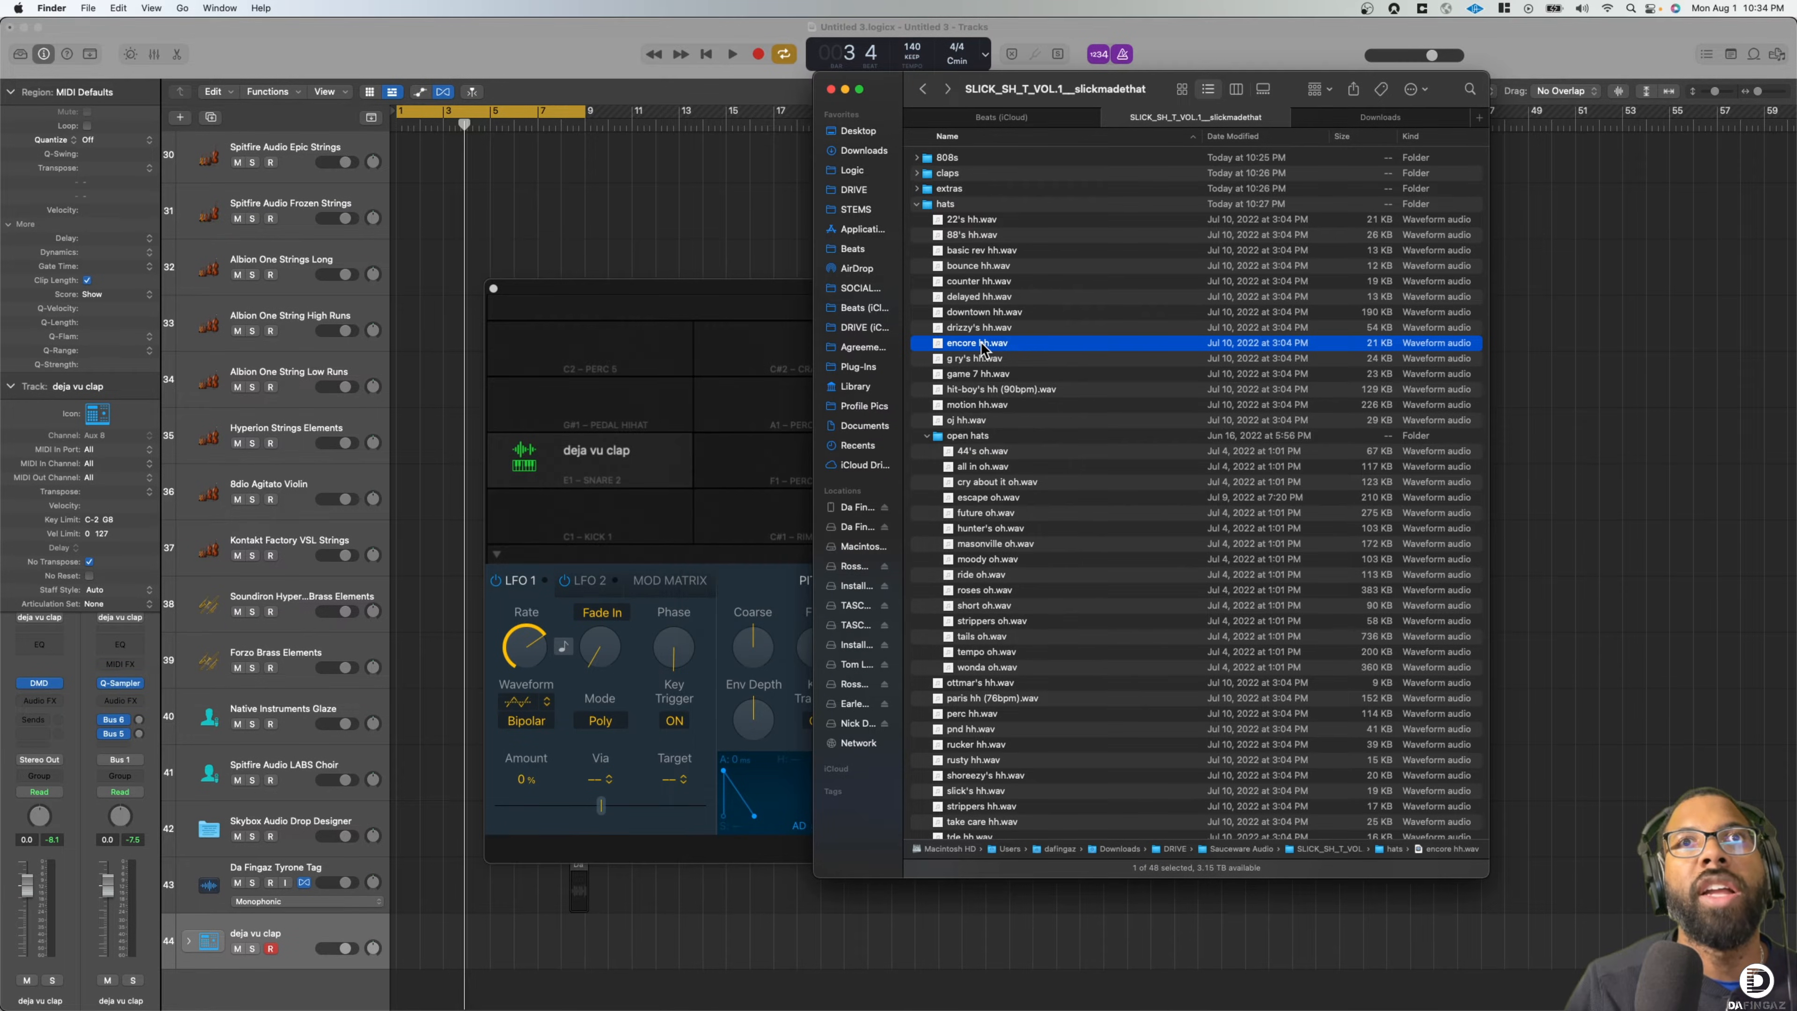
Audition the game 7, hit-boy's, bounce and basic rev hi-hats in the hats folder
{"action": "left_click", "coordinate": [987, 377]}
{"action": "key", "text": "space"}
{"action": "key", "text": "space"}
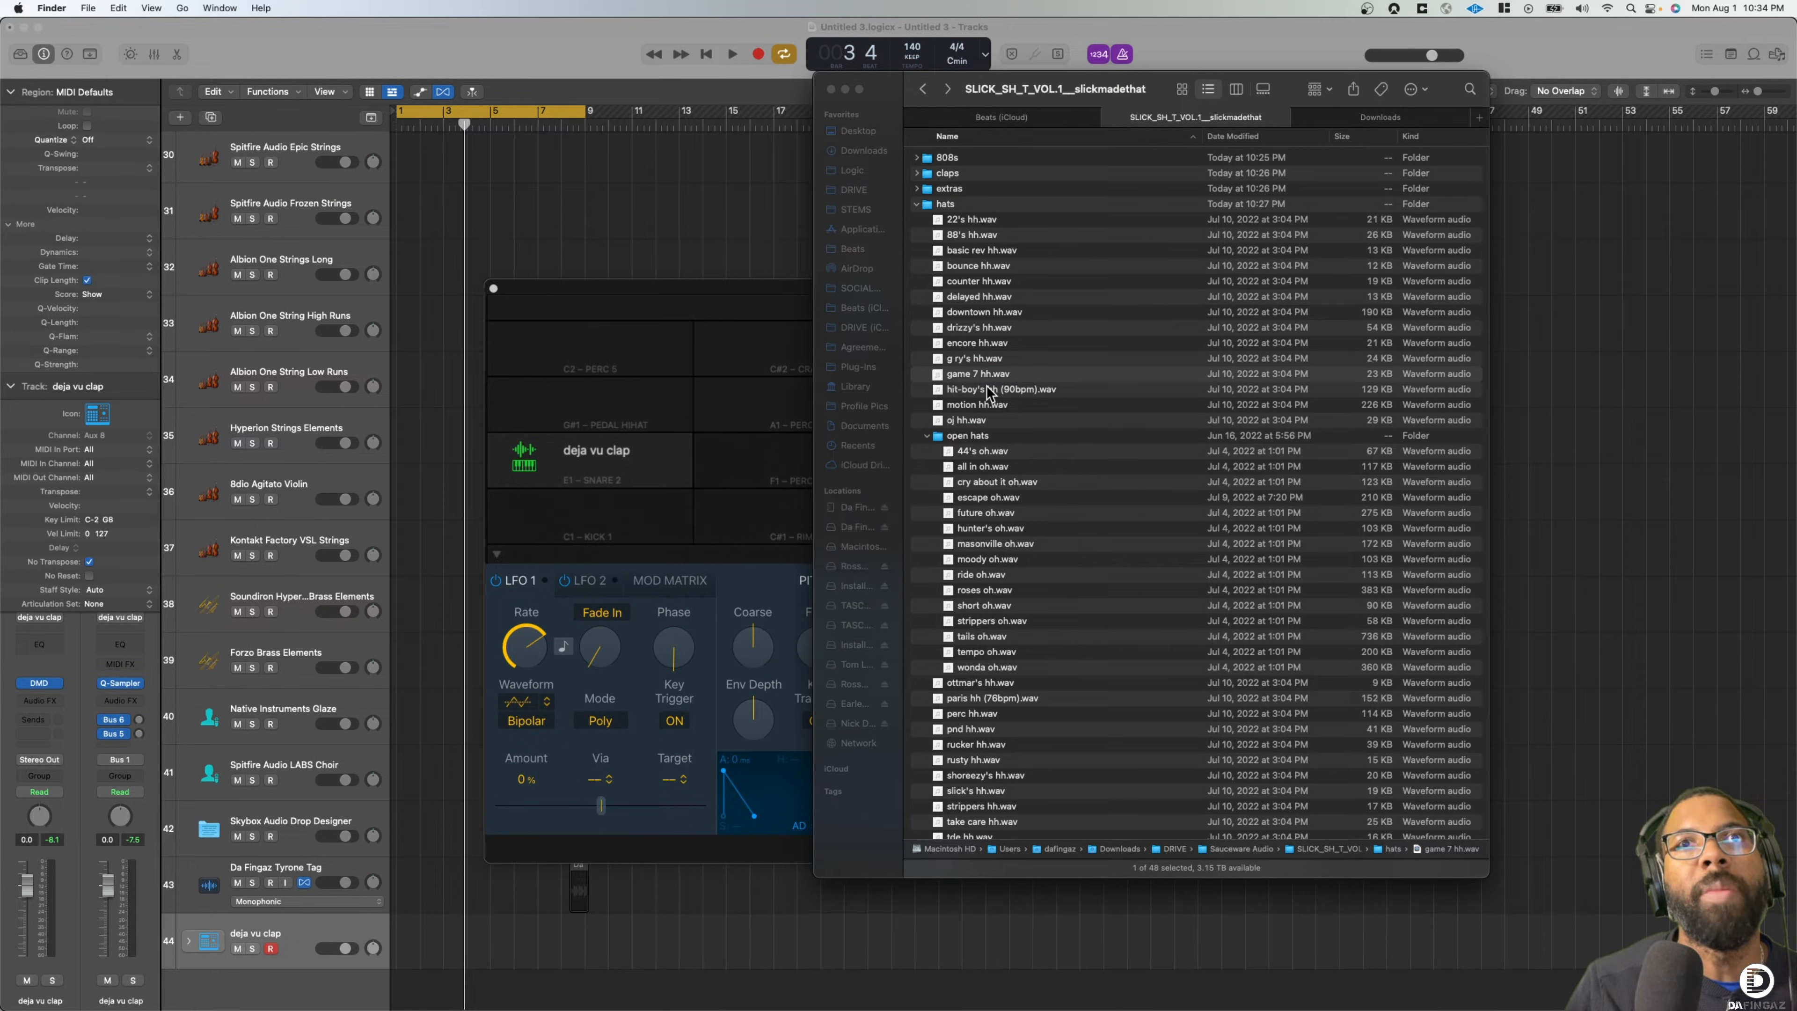
{"action": "left_click", "coordinate": [989, 390]}
{"action": "key", "text": "space"}
{"action": "left_click", "coordinate": [984, 268]}
{"action": "left_click", "coordinate": [983, 253]}
{"action": "key", "text": "space"}
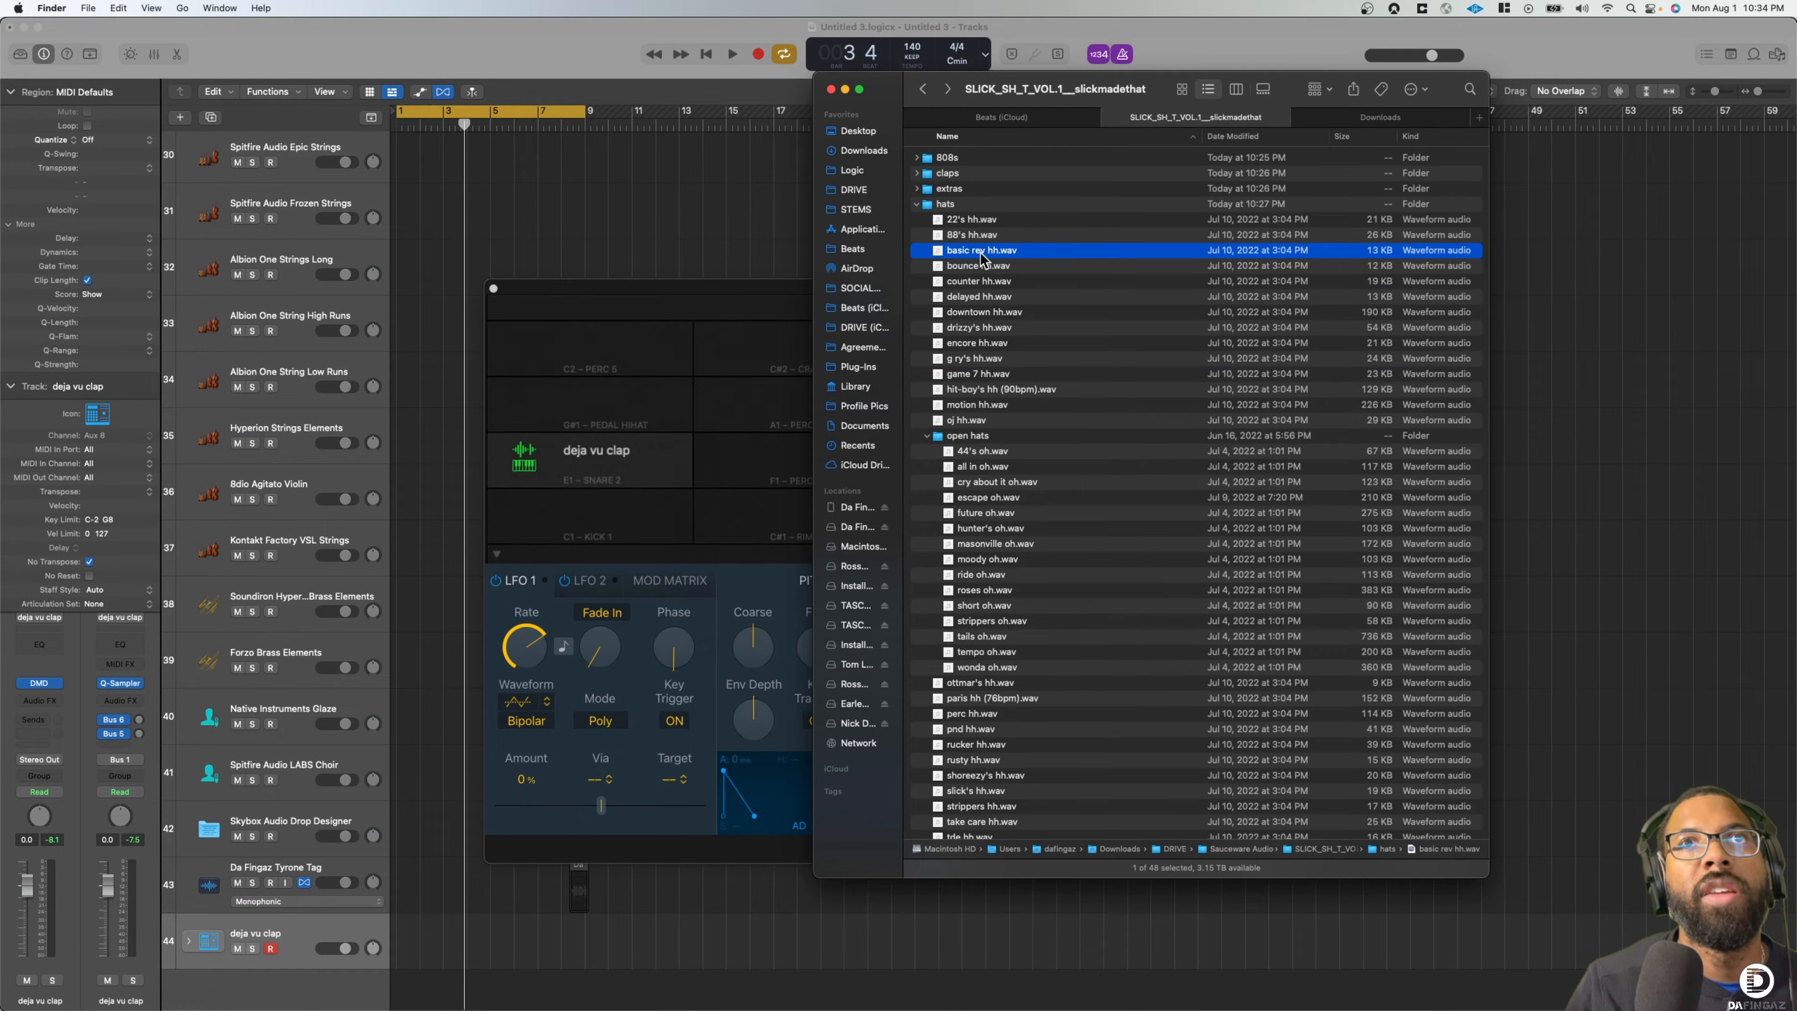
Audition 88's hh.wav, load it into the Drum Machine Designer kit, and move it to the F1 pad
{"action": "left_click", "coordinate": [976, 238]}
{"action": "key", "text": "space"}
{"action": "key", "text": "space"}
{"action": "left_click_drag", "start_coordinate": [977, 240], "coordinate": [785, 510]}
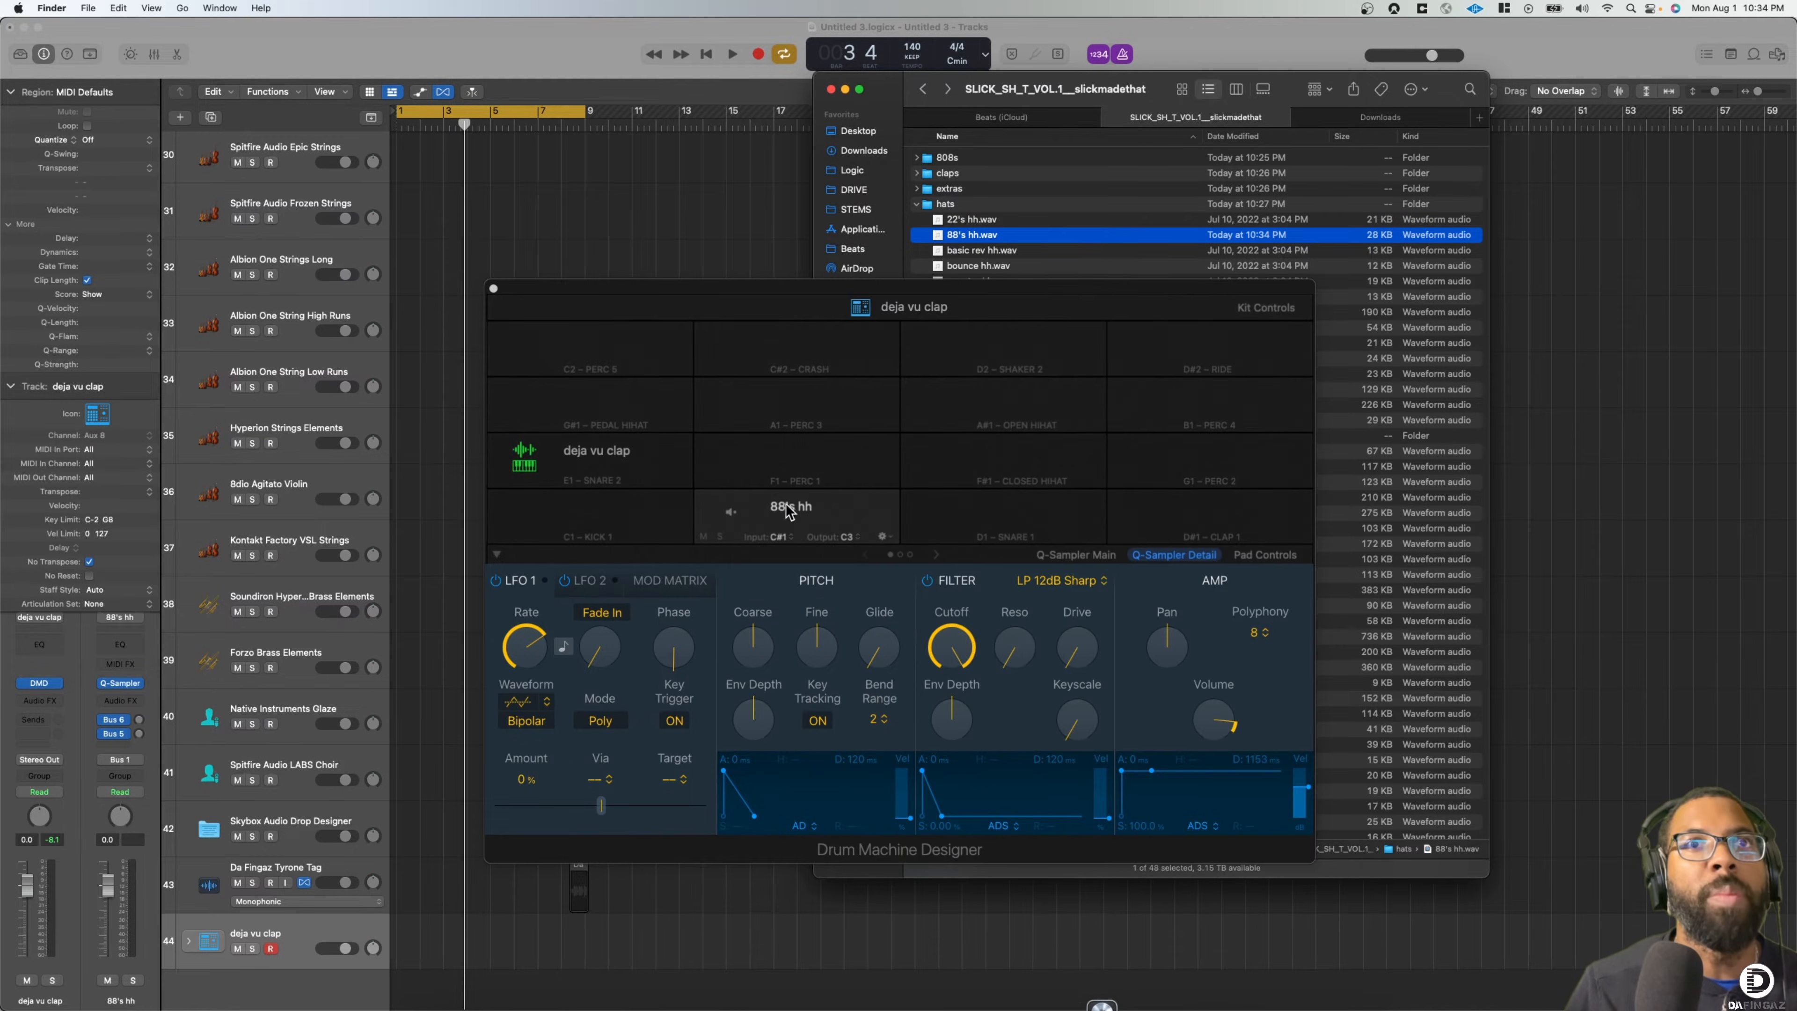
{"action": "left_click", "coordinate": [795, 518]}
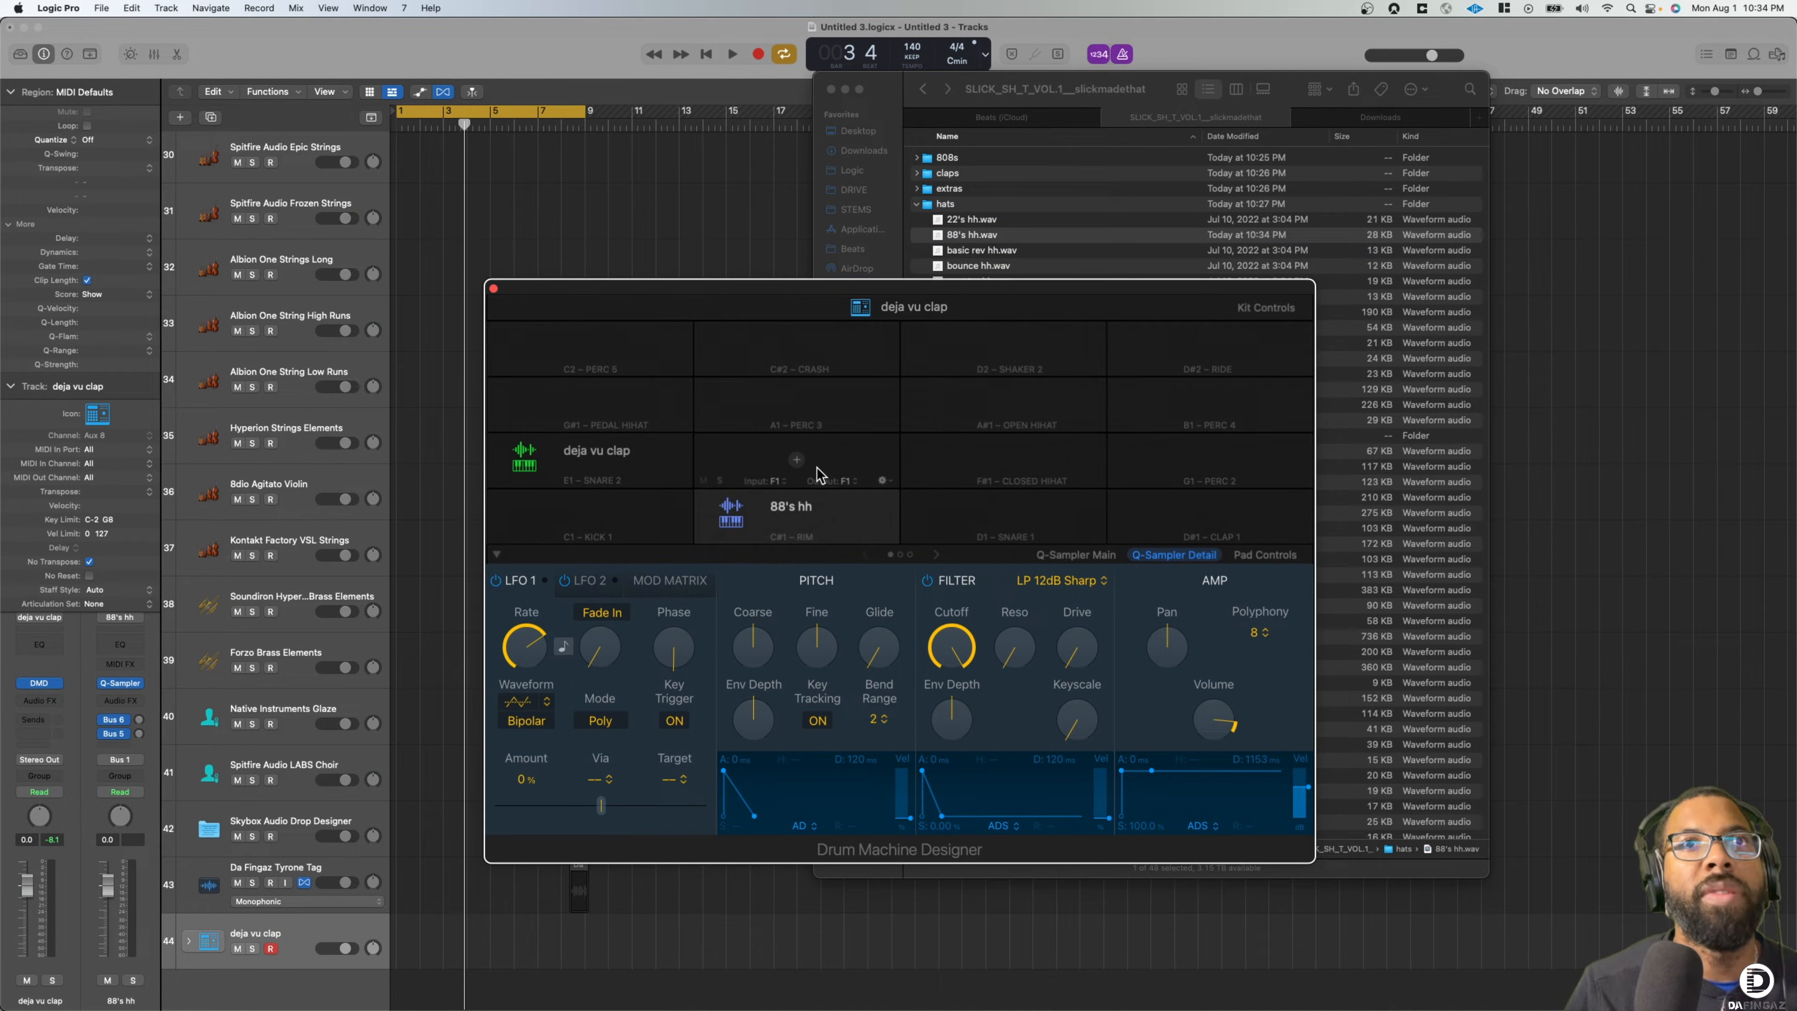
{"action": "left_click_drag", "start_coordinate": [732, 511], "coordinate": [774, 464]}
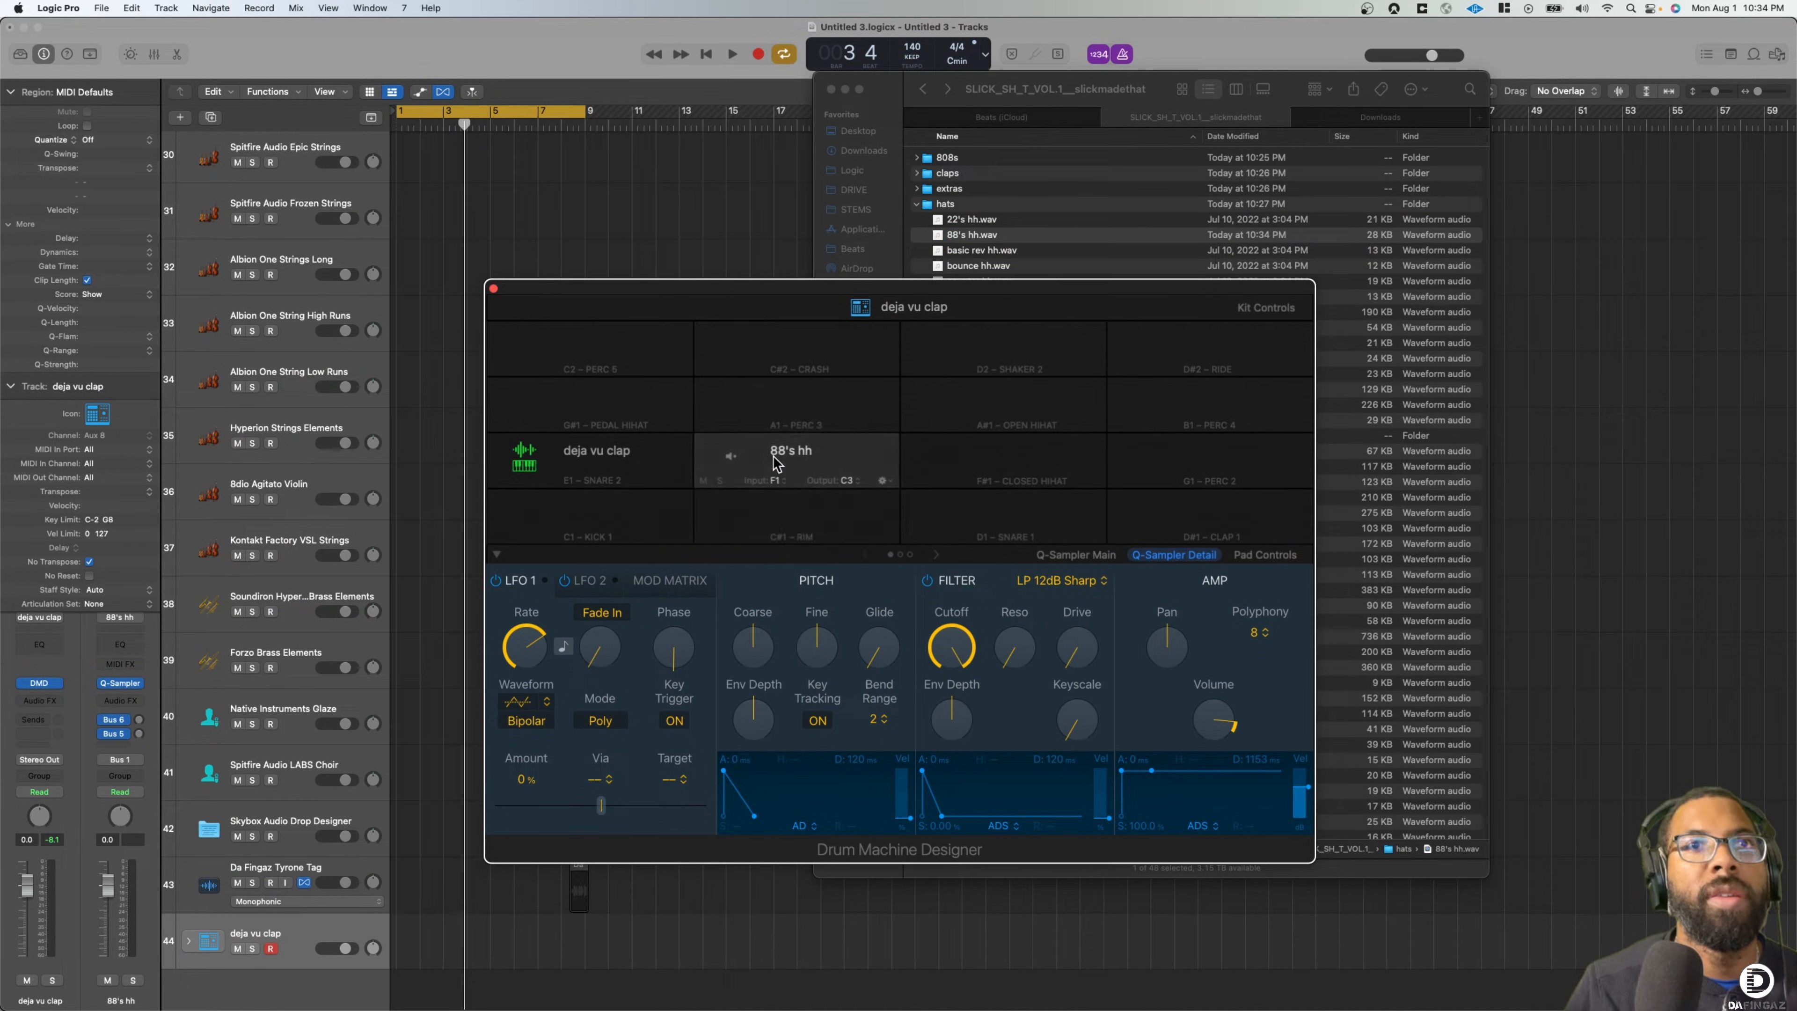
Open the kicks folder in place of hats and audition the criminal, bounce, 40's, butter and colevella kicks
{"action": "left_click", "coordinate": [1103, 234]}
{"action": "left_click", "coordinate": [920, 205]}
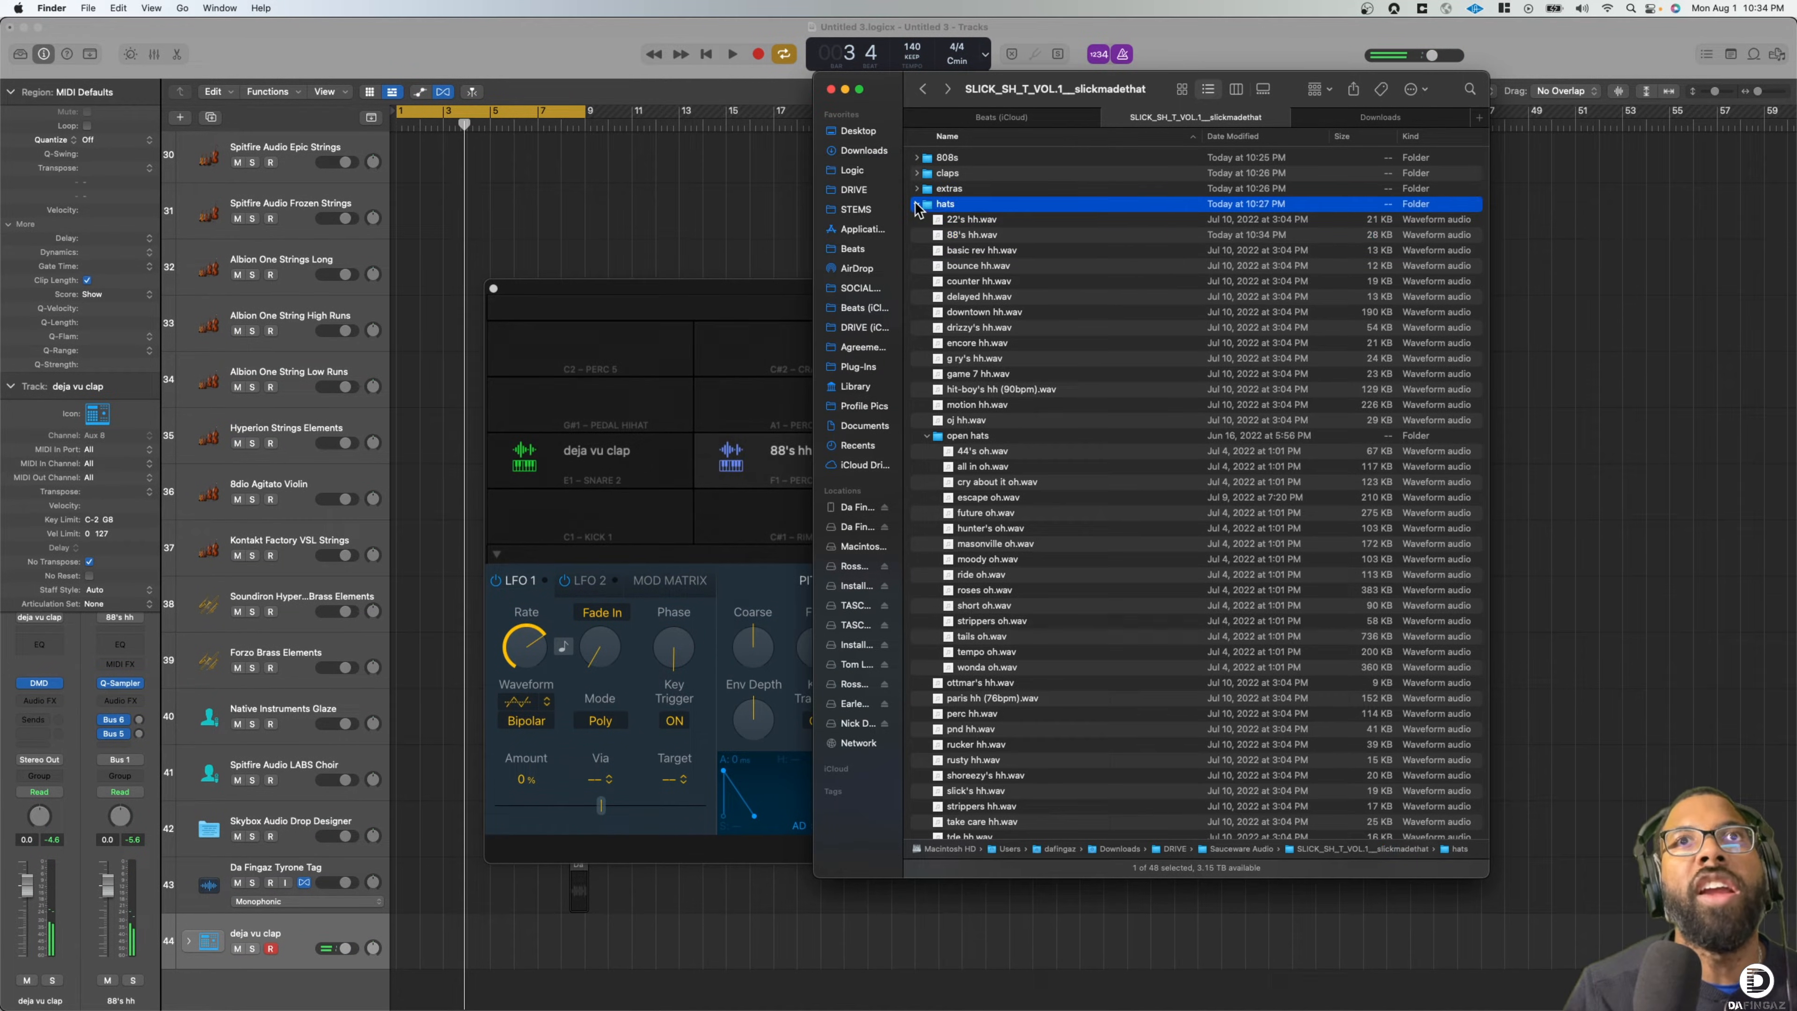
{"action": "left_click", "coordinate": [915, 203]}
{"action": "left_click", "coordinate": [919, 223]}
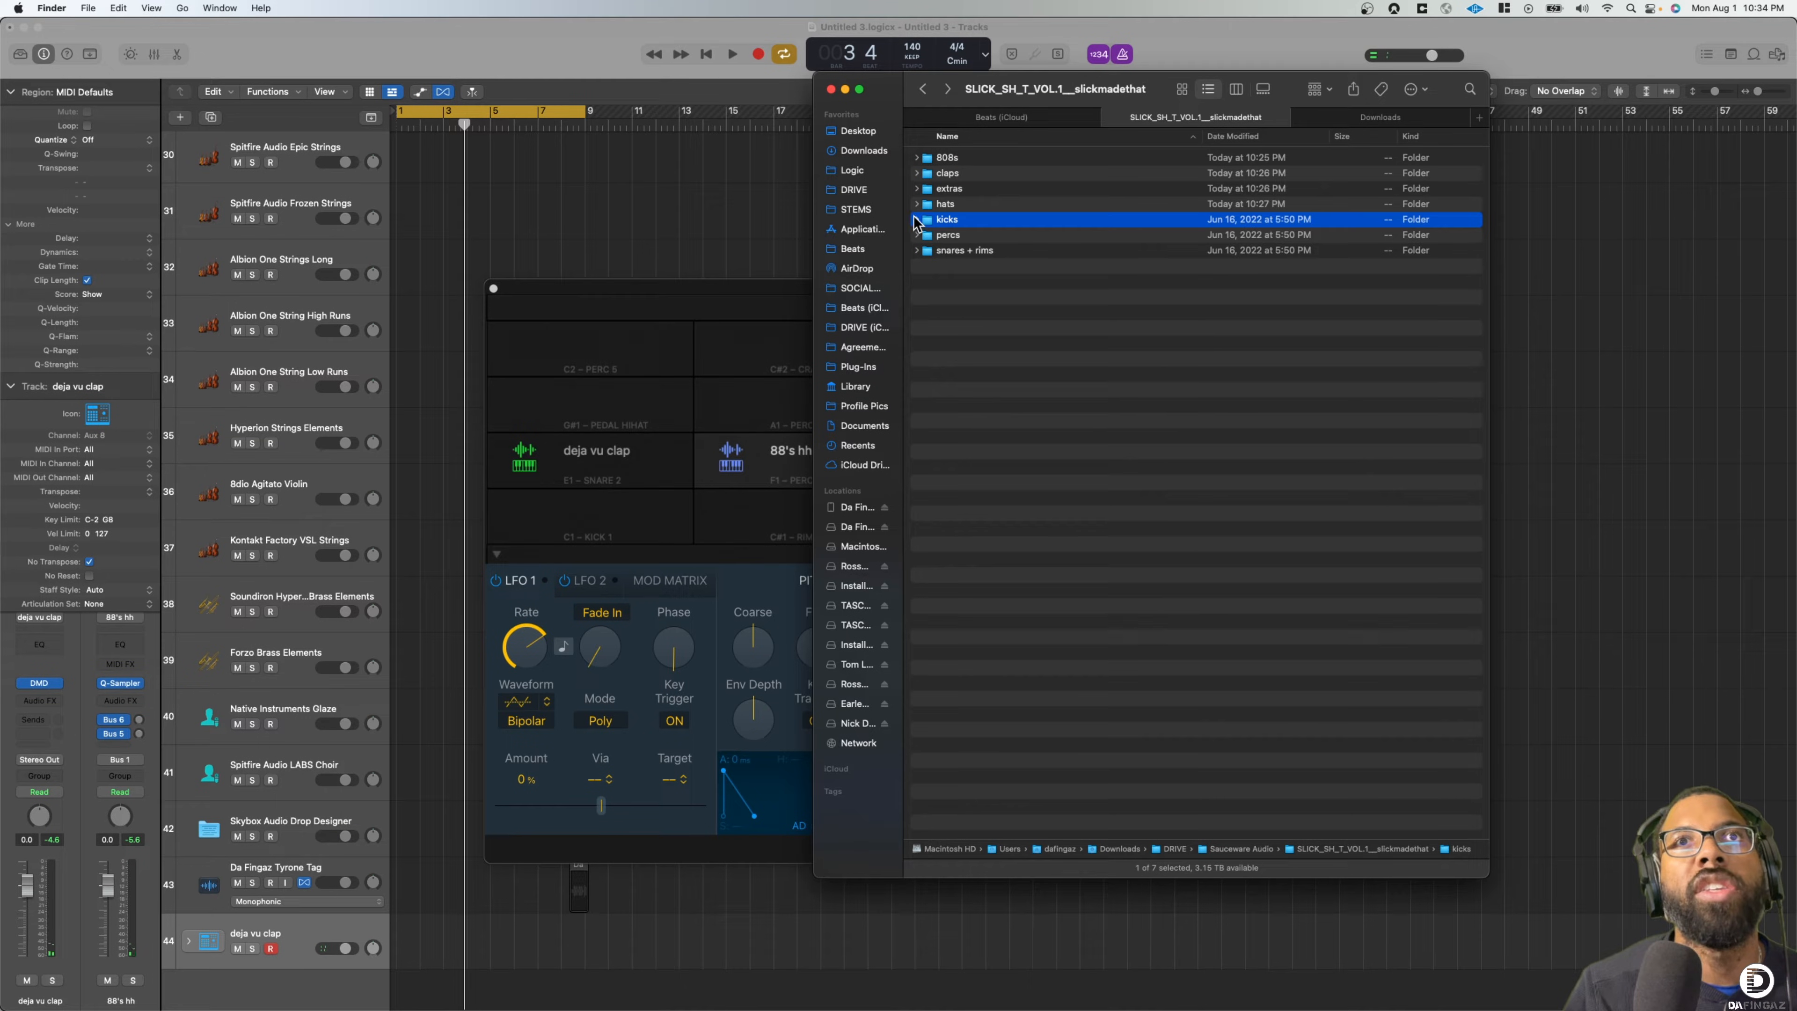
{"action": "left_click", "coordinate": [916, 220]}
{"action": "left_click", "coordinate": [990, 296]}
{"action": "key", "text": "space"}
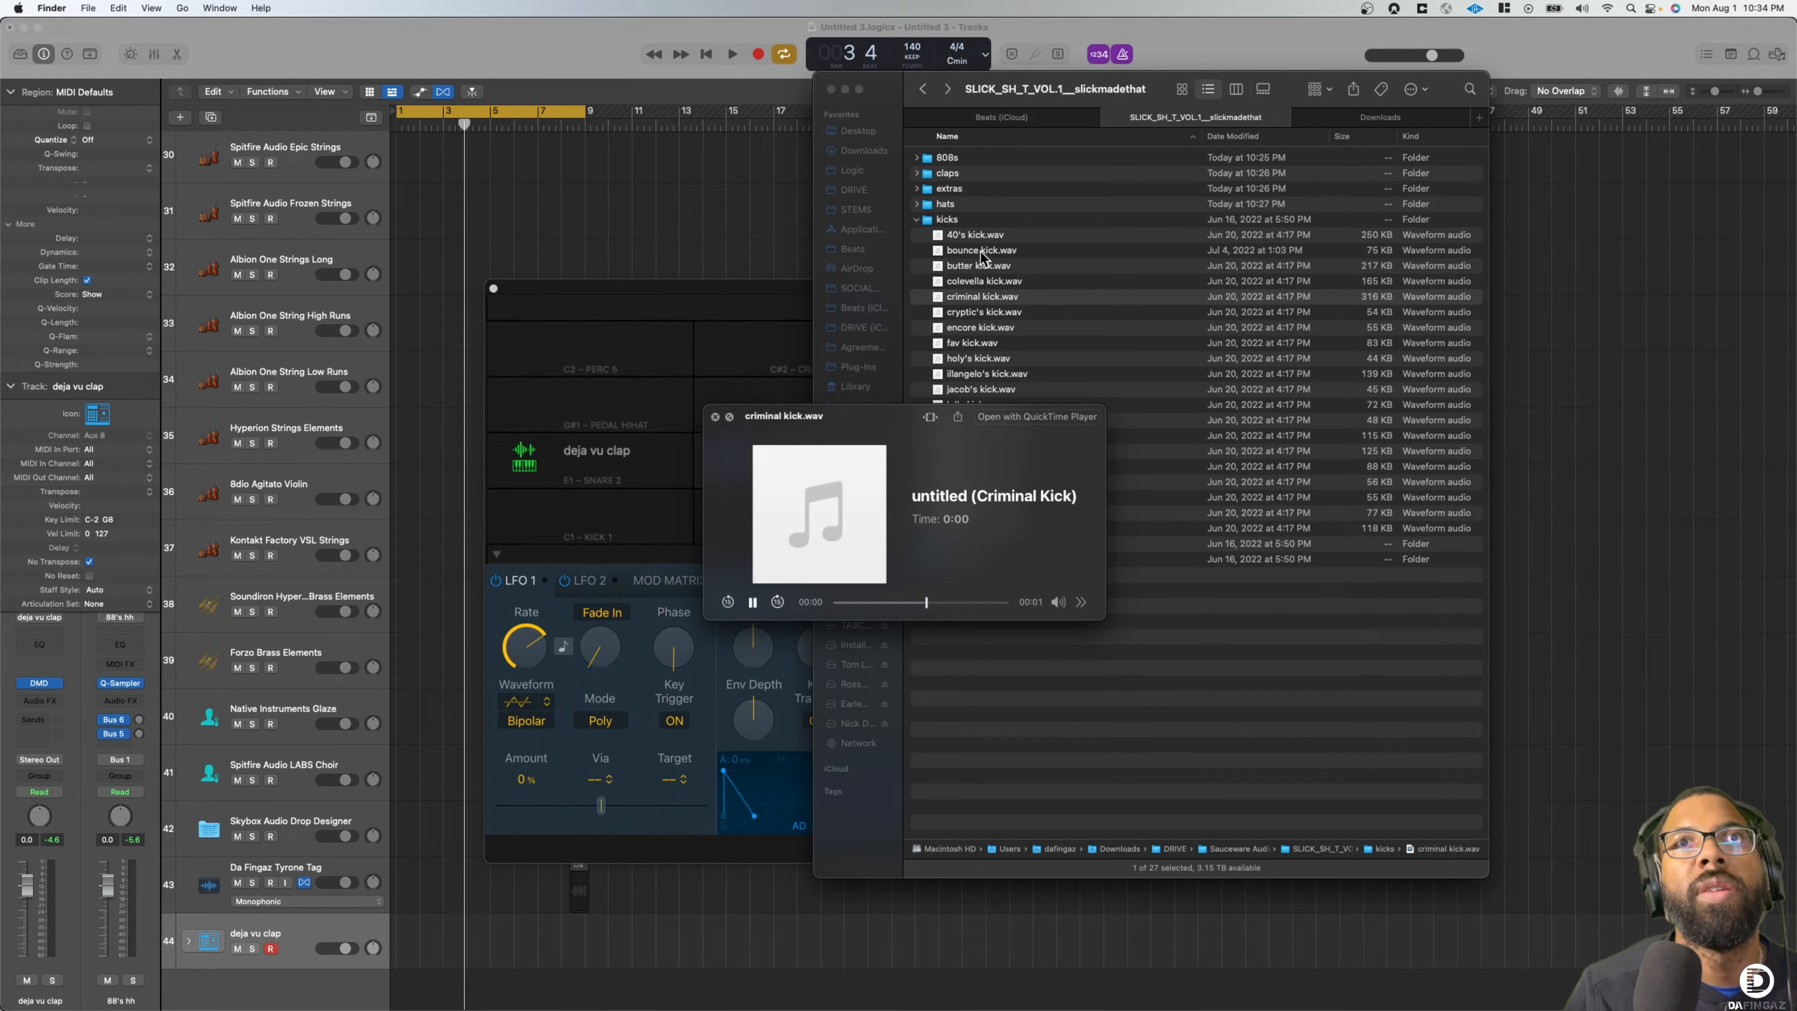
{"action": "left_click", "coordinate": [981, 252]}
{"action": "left_click", "coordinate": [976, 235]}
{"action": "left_click", "coordinate": [972, 267]}
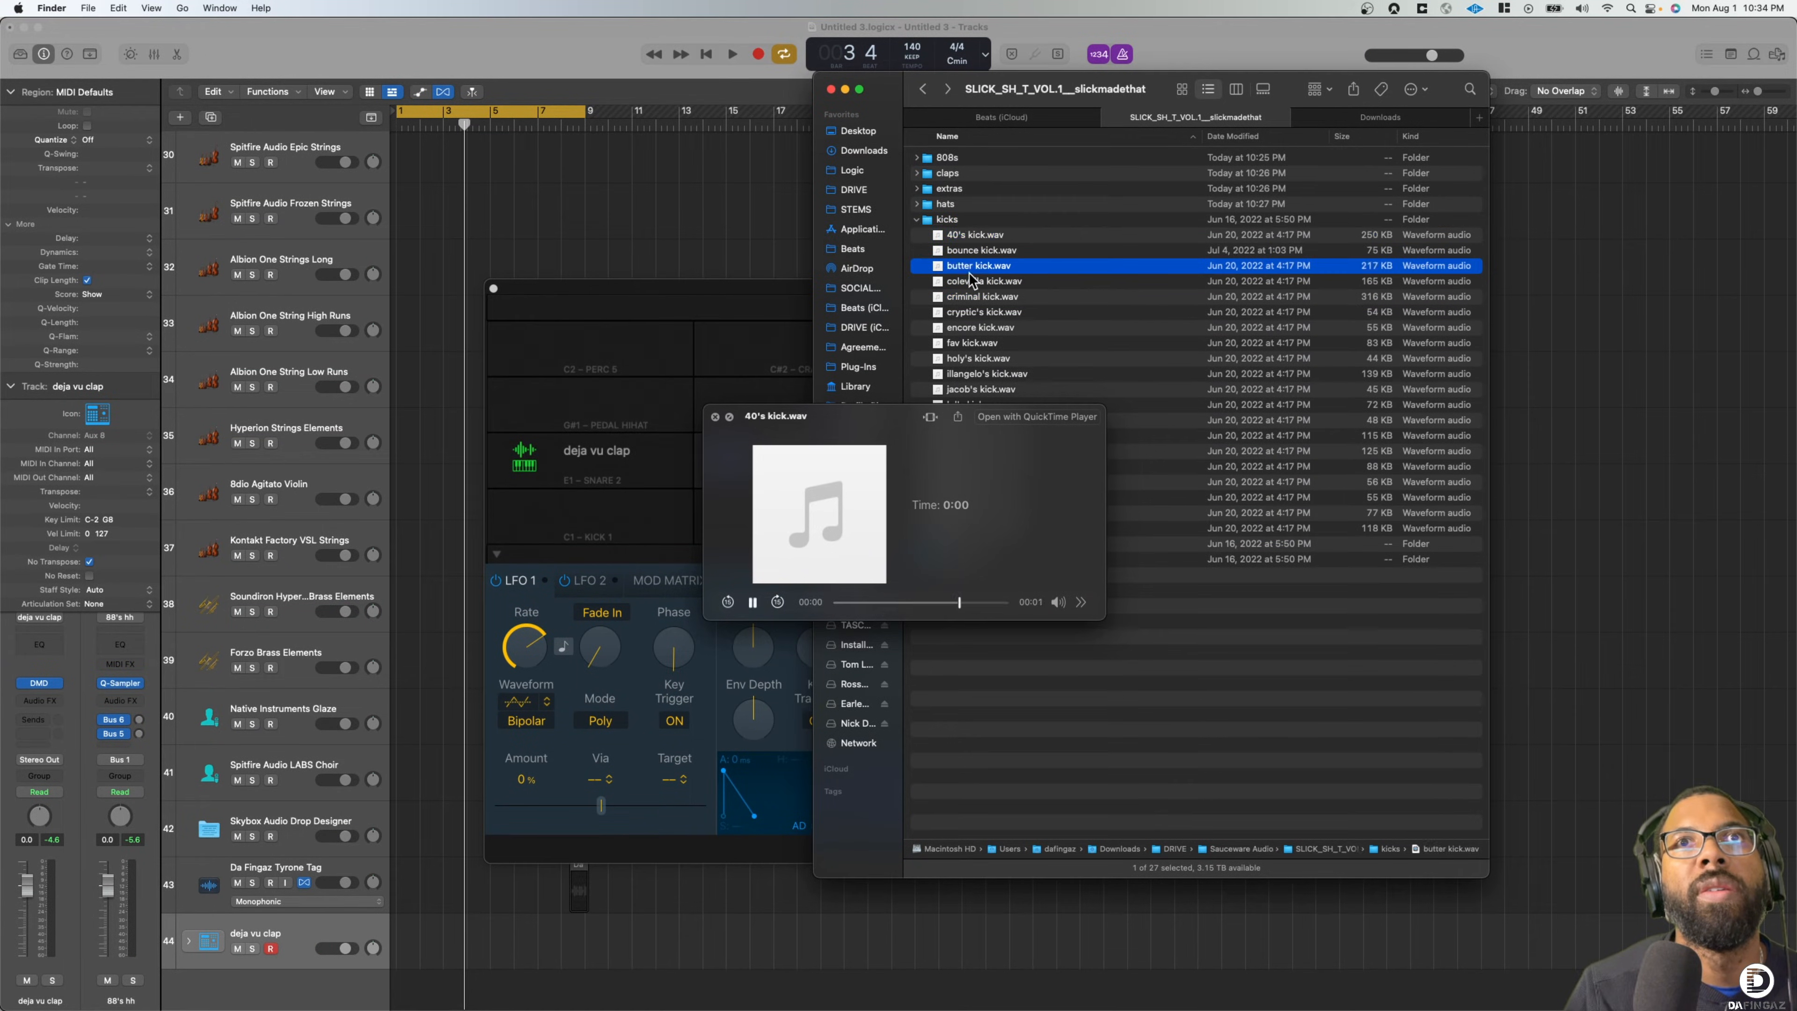
{"action": "left_click", "coordinate": [974, 286]}
{"action": "key", "text": "space"}
Load colevella kick.wav onto the C1 pad of Drum Machine Designer and collapse the kicks folder
{"action": "left_click_drag", "start_coordinate": [973, 286], "coordinate": [632, 489]}
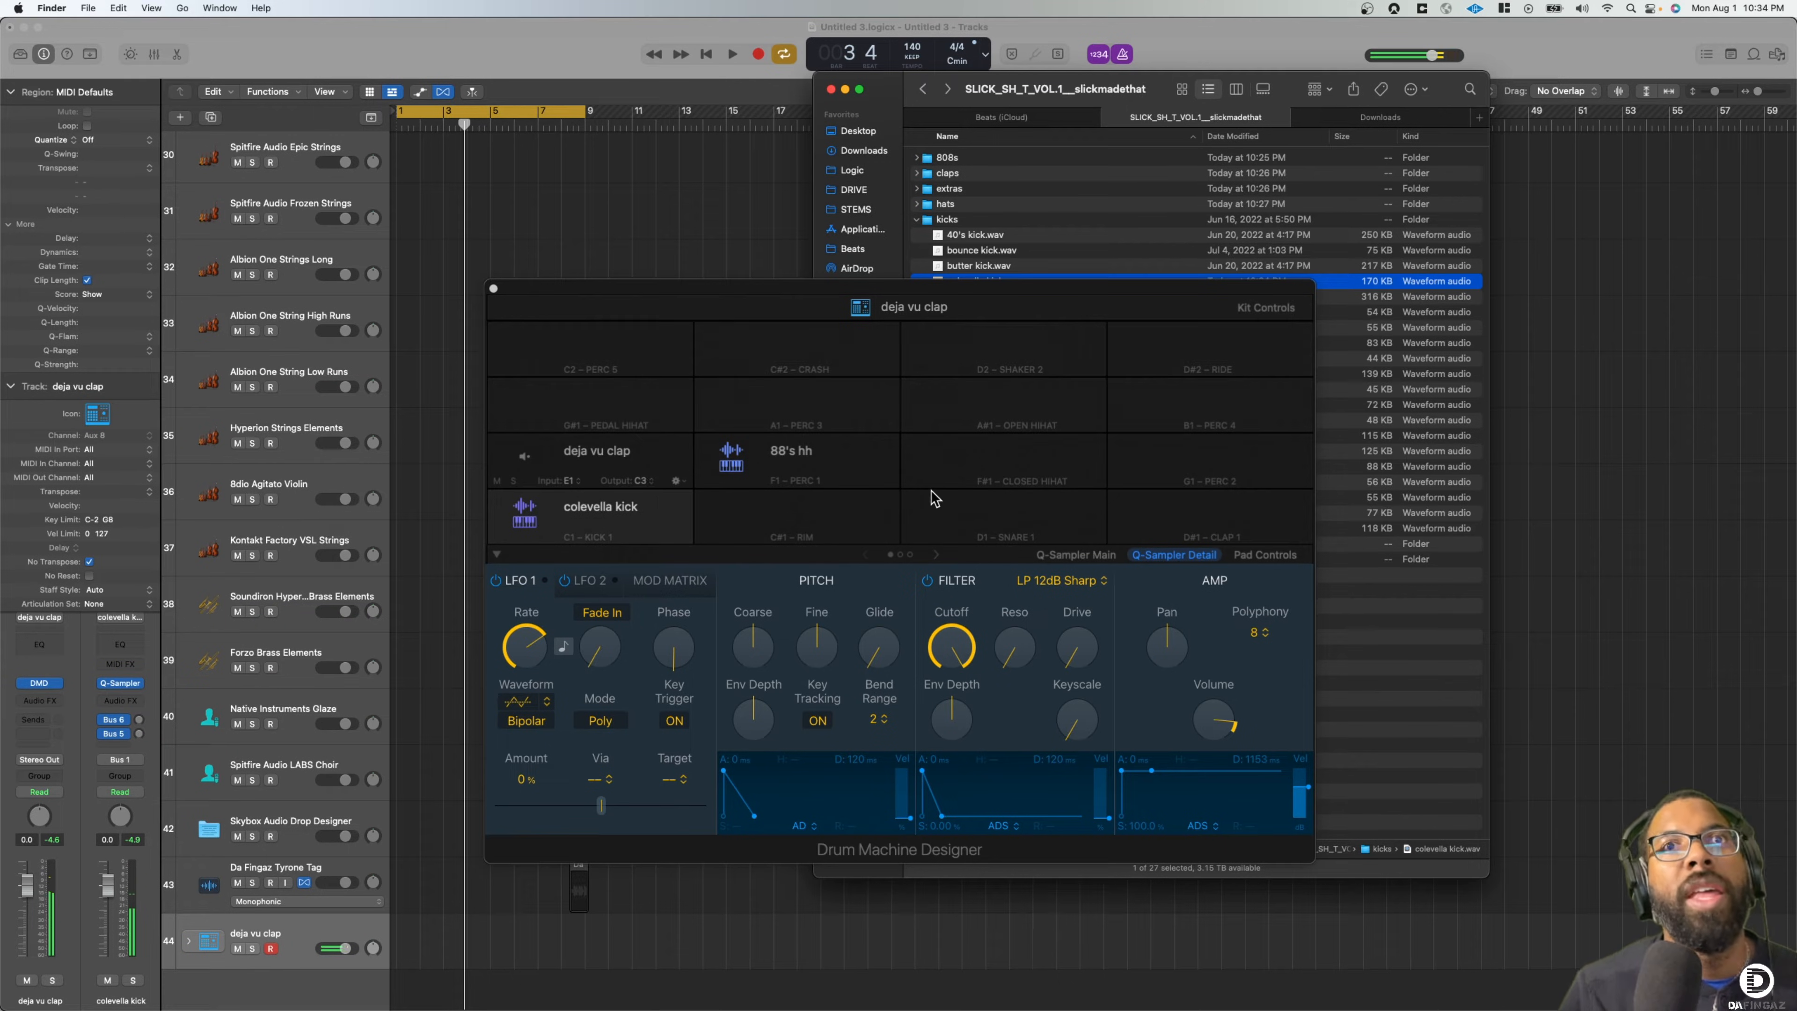
{"action": "left_click", "coordinate": [1008, 235]}
{"action": "left_click", "coordinate": [922, 221]}
{"action": "left_click", "coordinate": [917, 220]}
{"action": "left_click", "coordinate": [728, 315]}
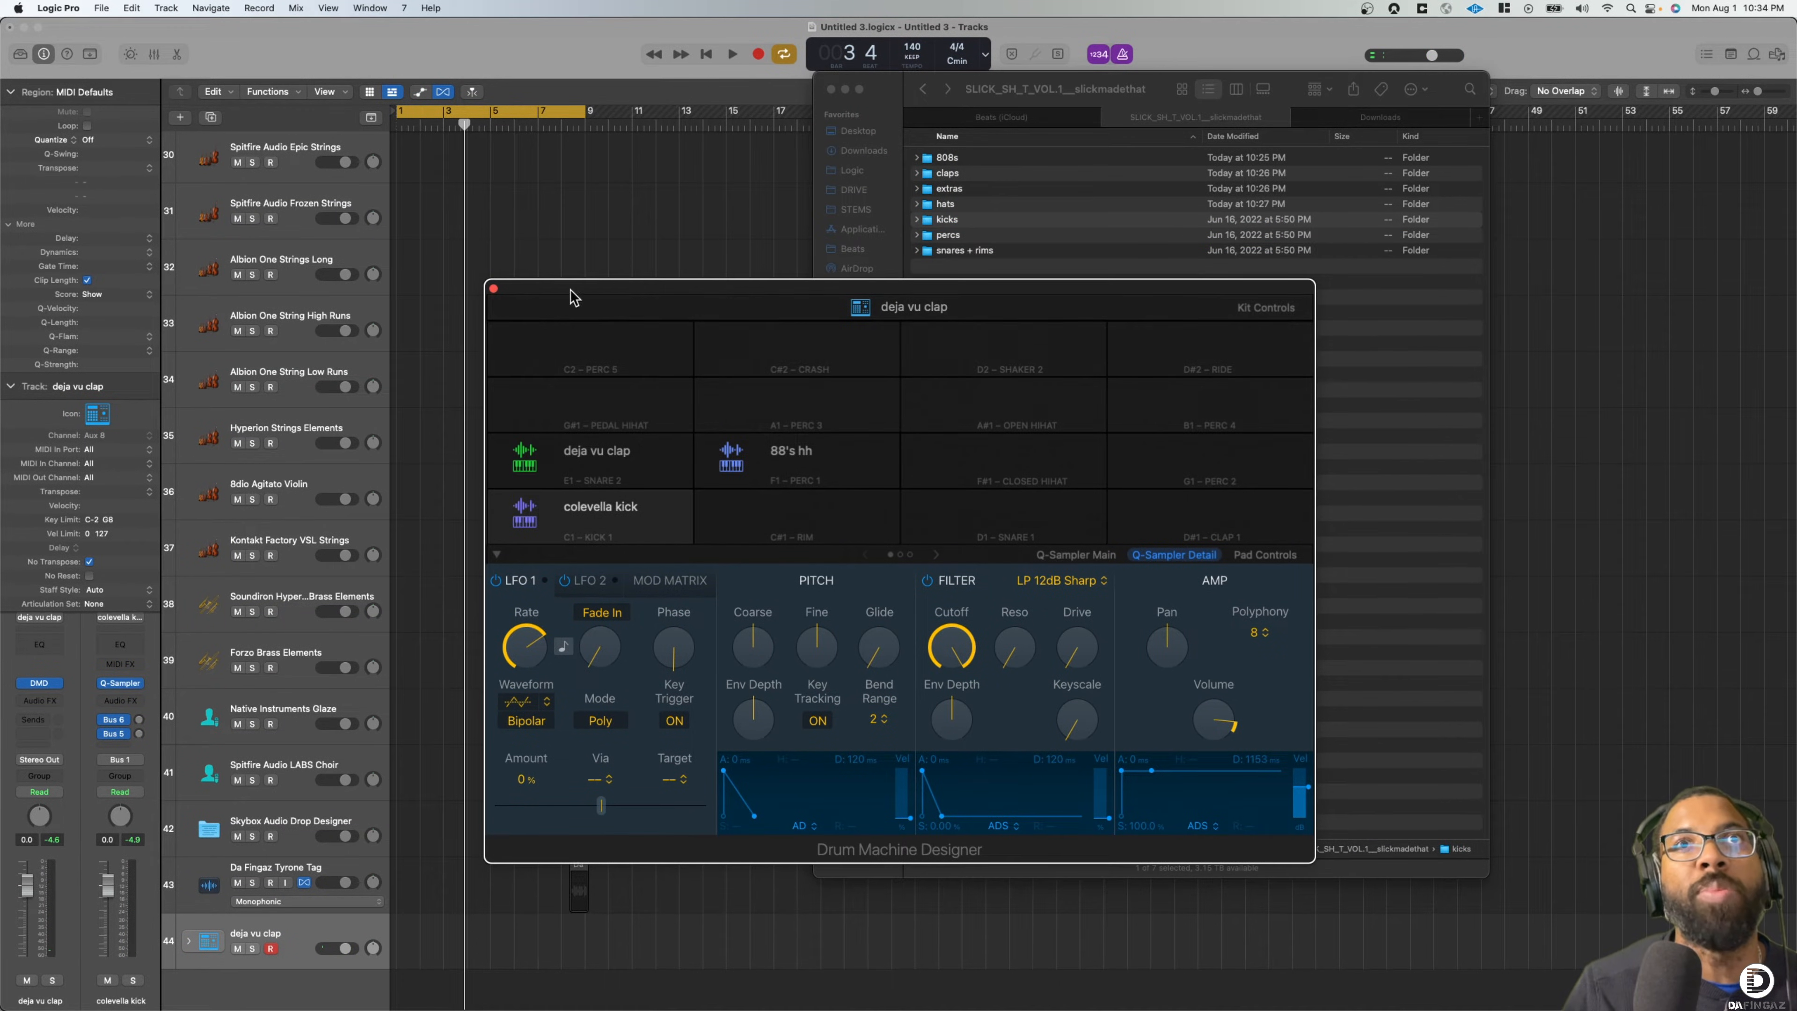
Open the snares + rims folder in Finder and audition the snares from cactus snare up to 40's snare
{"action": "left_click", "coordinate": [916, 251]}
{"action": "left_click", "coordinate": [1004, 345]}
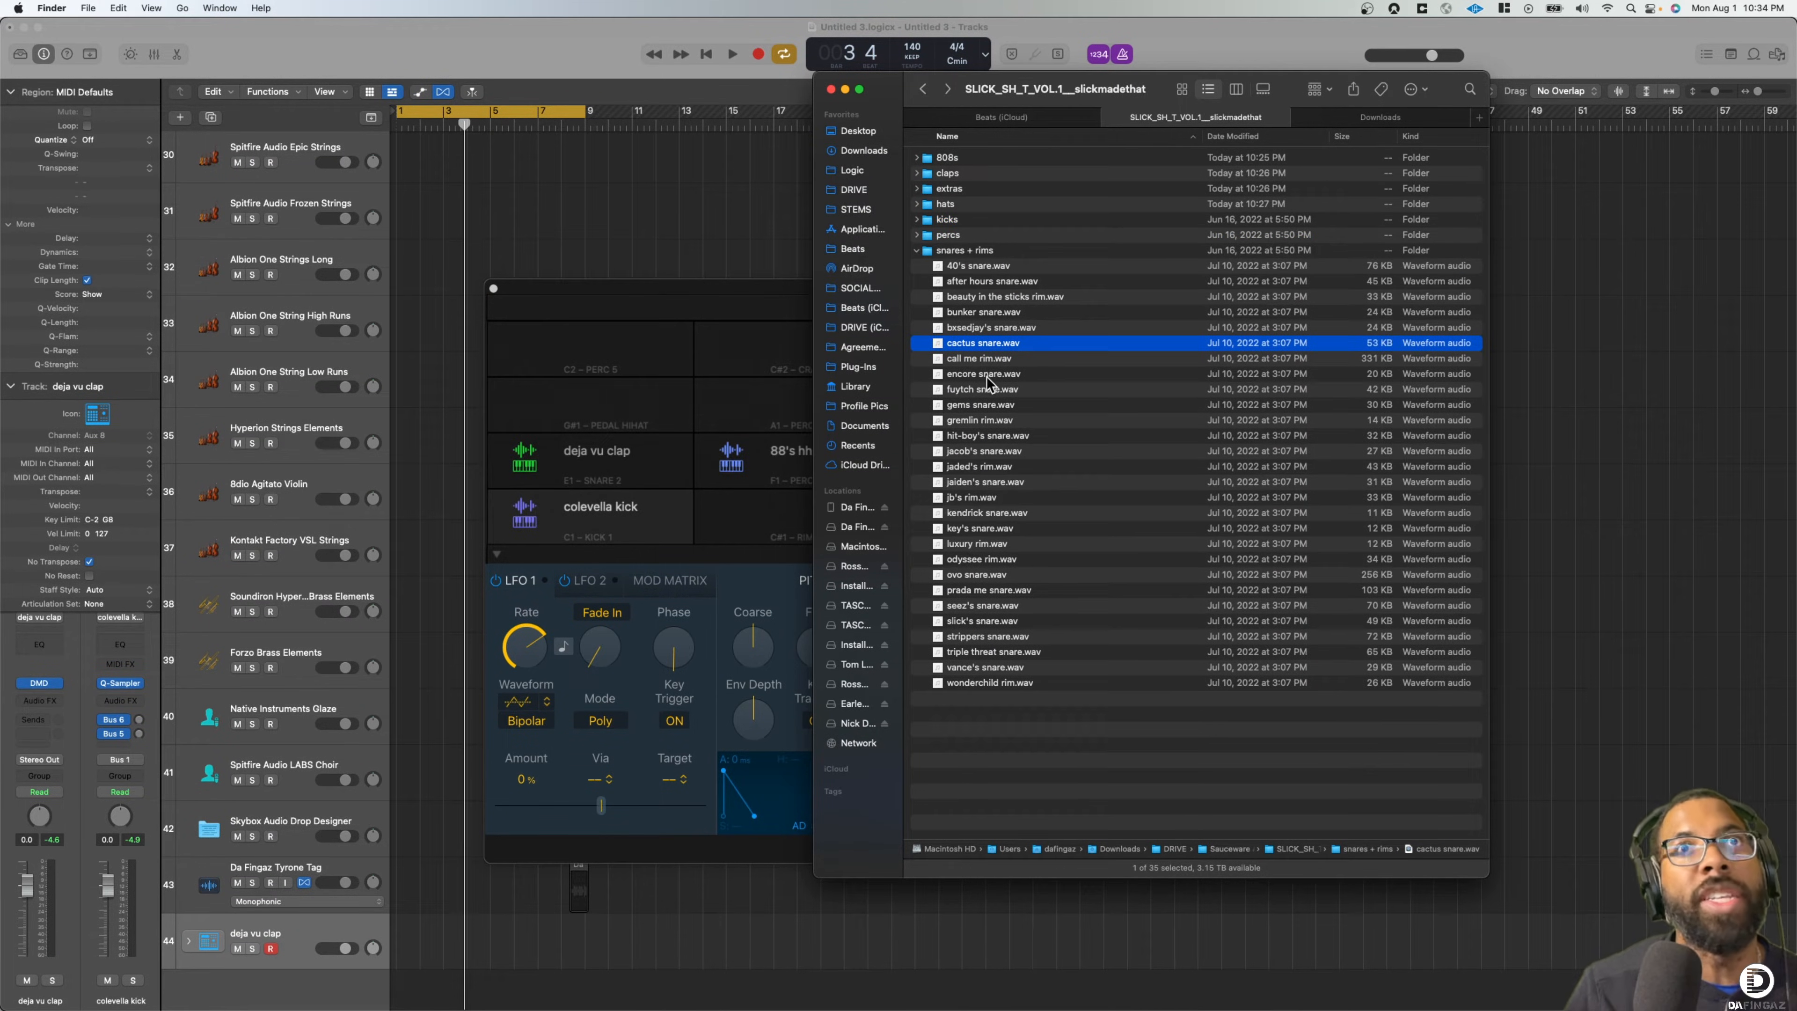
{"action": "key", "text": "space"}
{"action": "key", "text": "Up"}
{"action": "key", "text": "Up"}
{"action": "key", "text": "Up"}
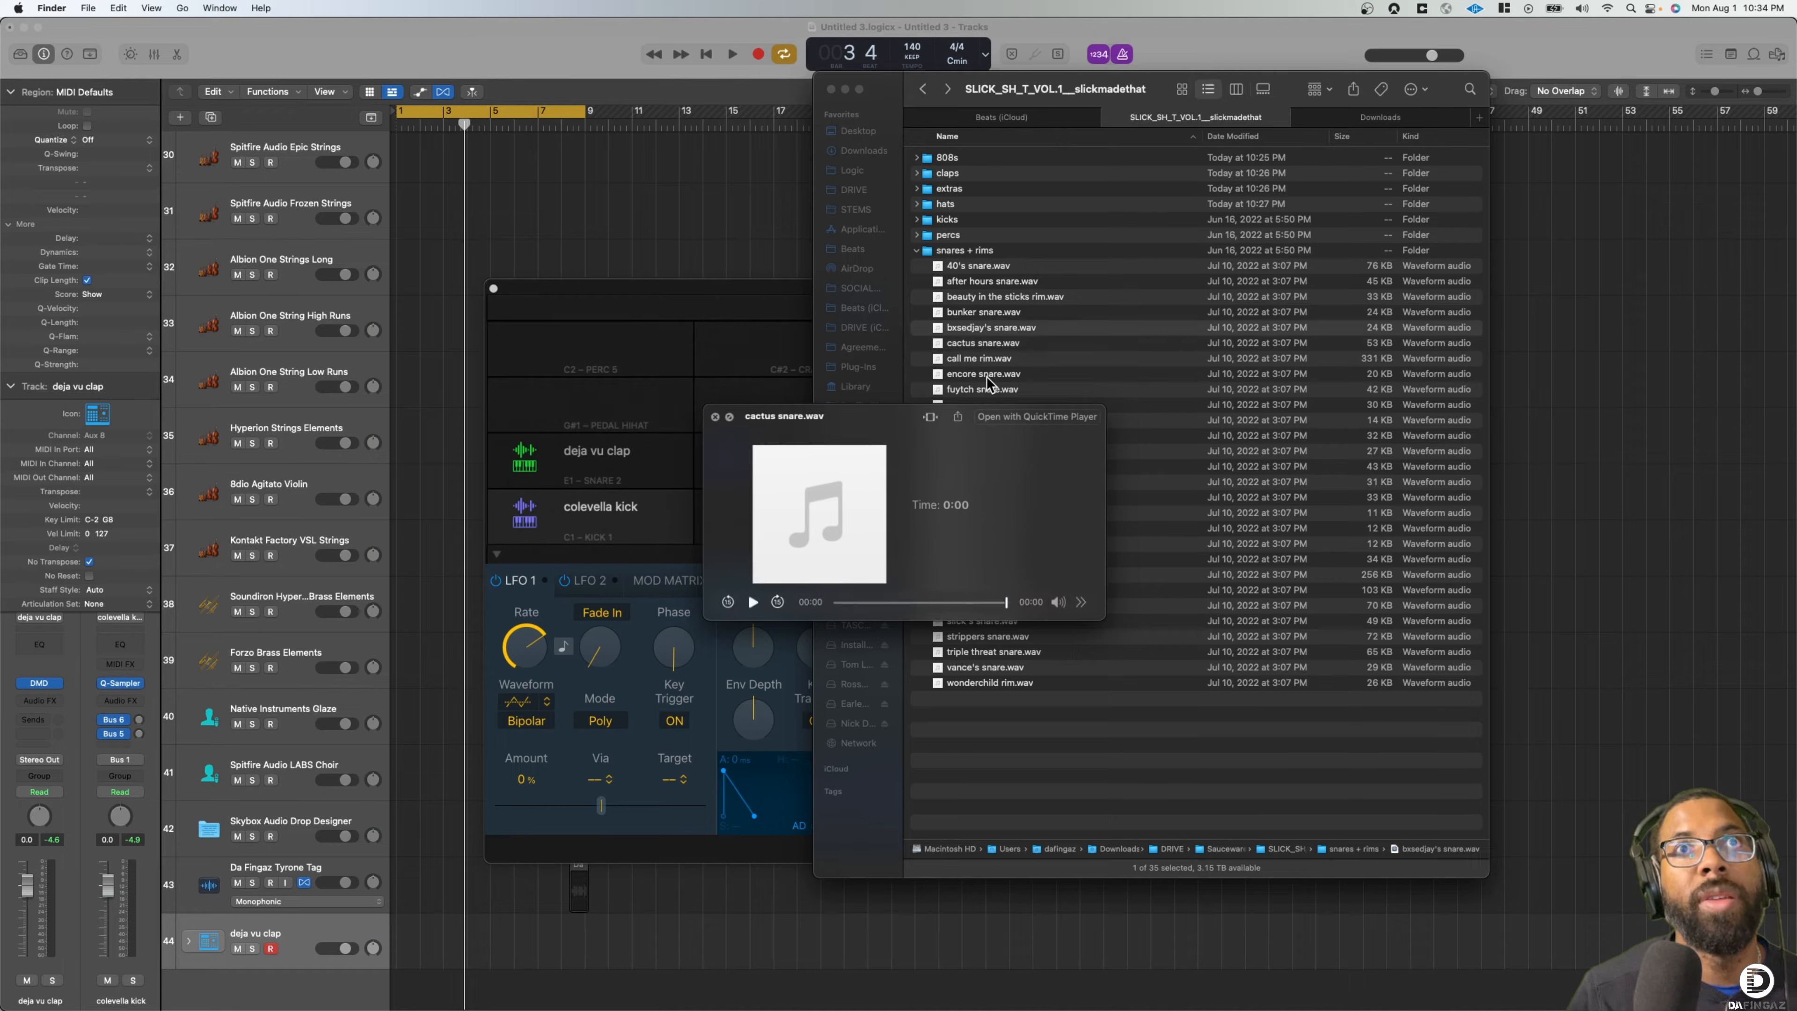
{"action": "key", "text": "Up"}
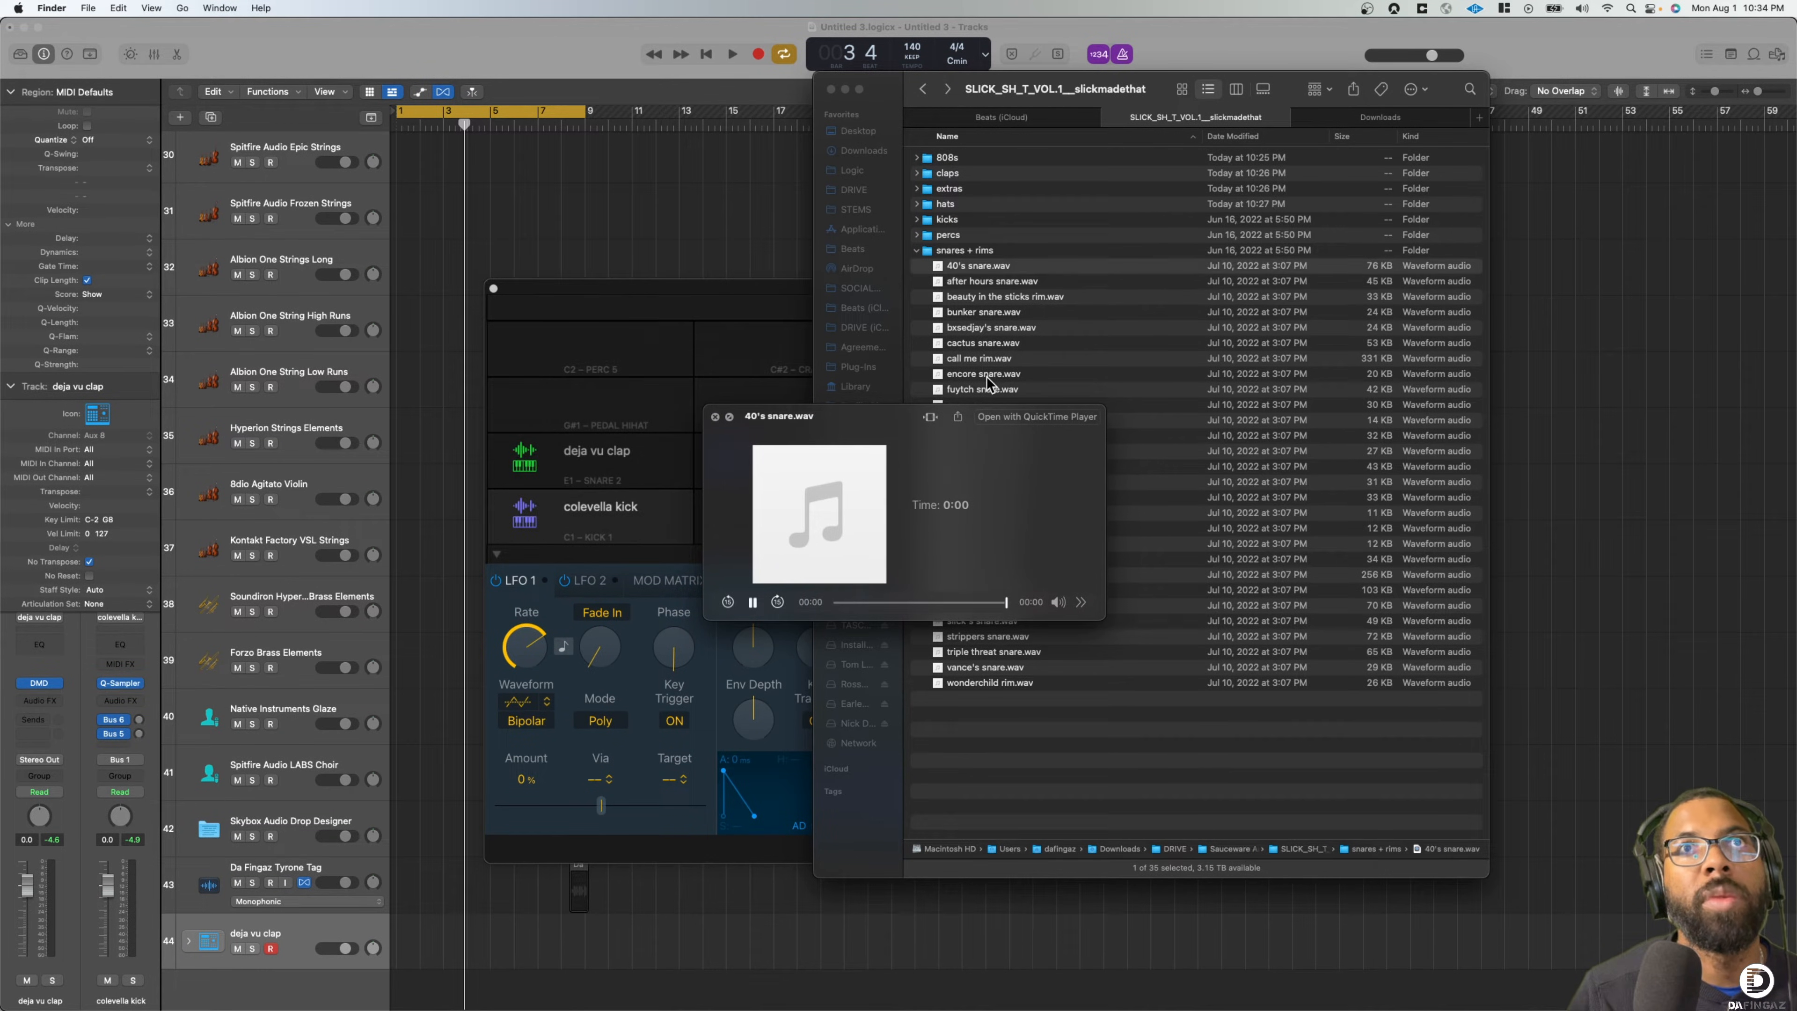
{"action": "key", "text": "Down"}
{"action": "key", "text": "Down"}
{"action": "key", "text": "space"}
Load bunker snare.wav onto the D1 pad and lower its coarse pitch slightly
{"action": "left_click", "coordinate": [979, 316]}
{"action": "left_click_drag", "start_coordinate": [978, 315], "coordinate": [997, 520]}
{"action": "left_click", "coordinate": [999, 521]}
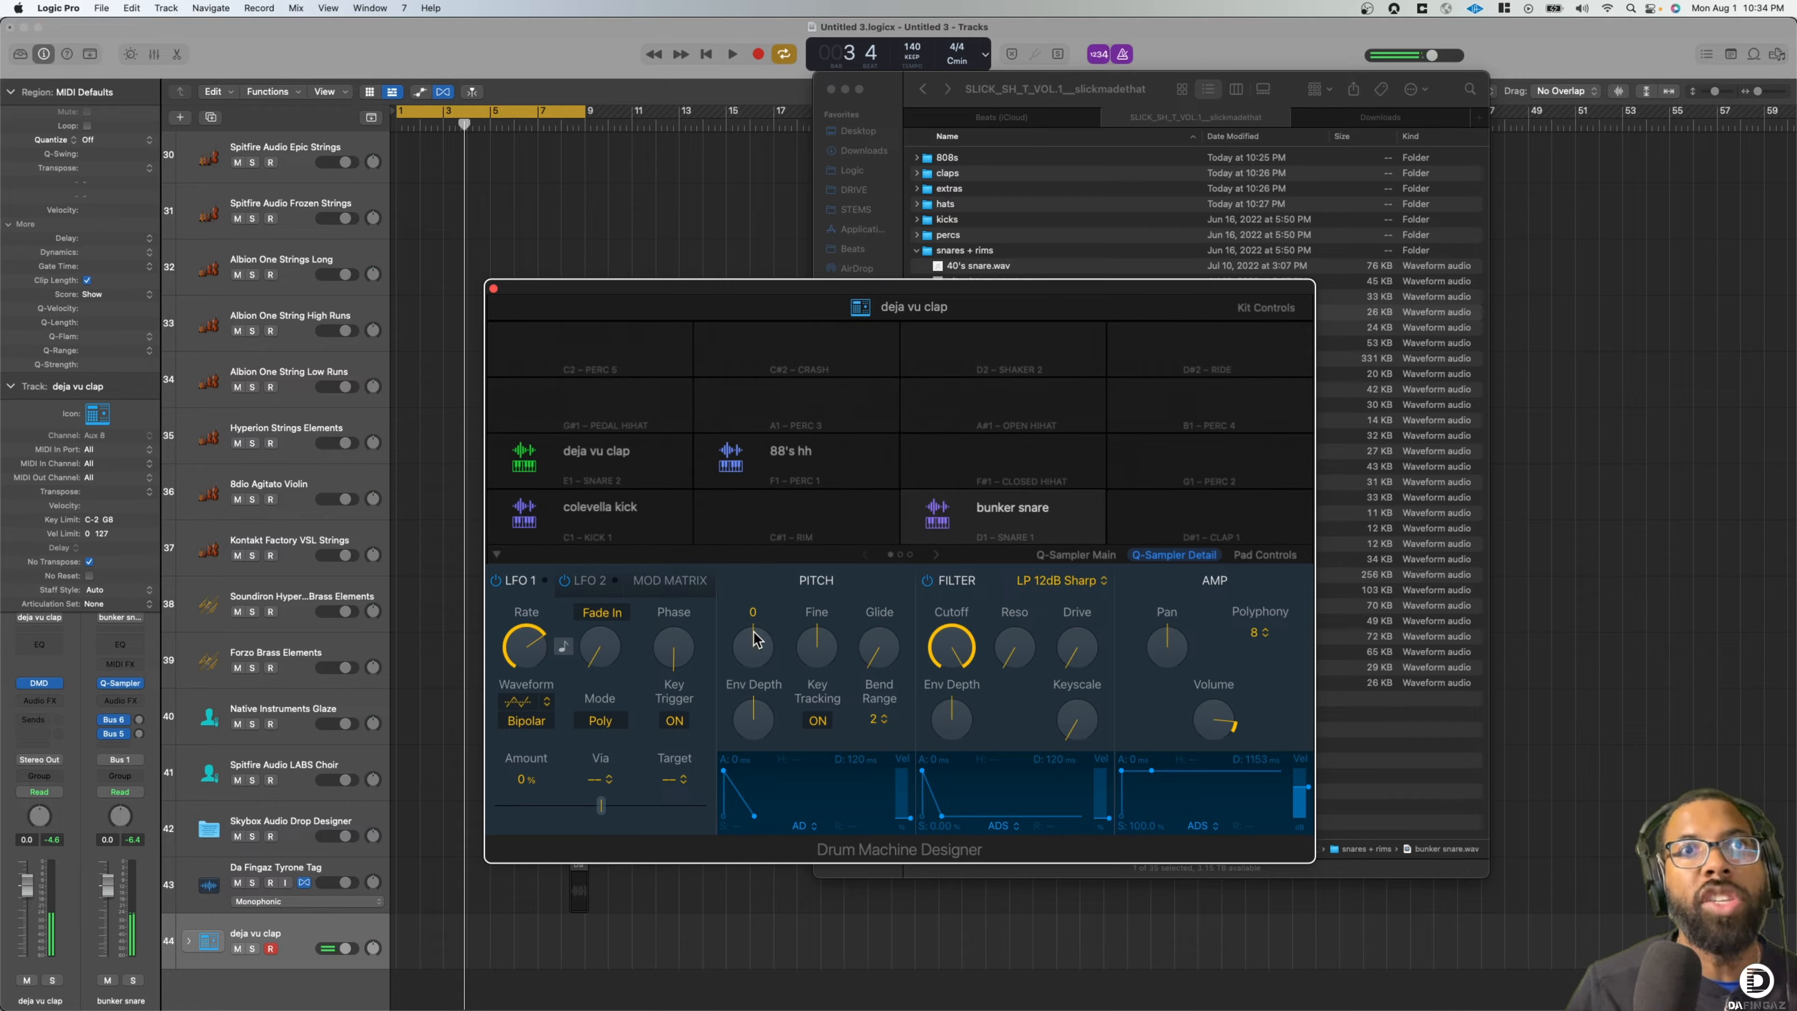
{"action": "left_click_drag", "start_coordinate": [757, 642], "coordinate": [759, 657]}
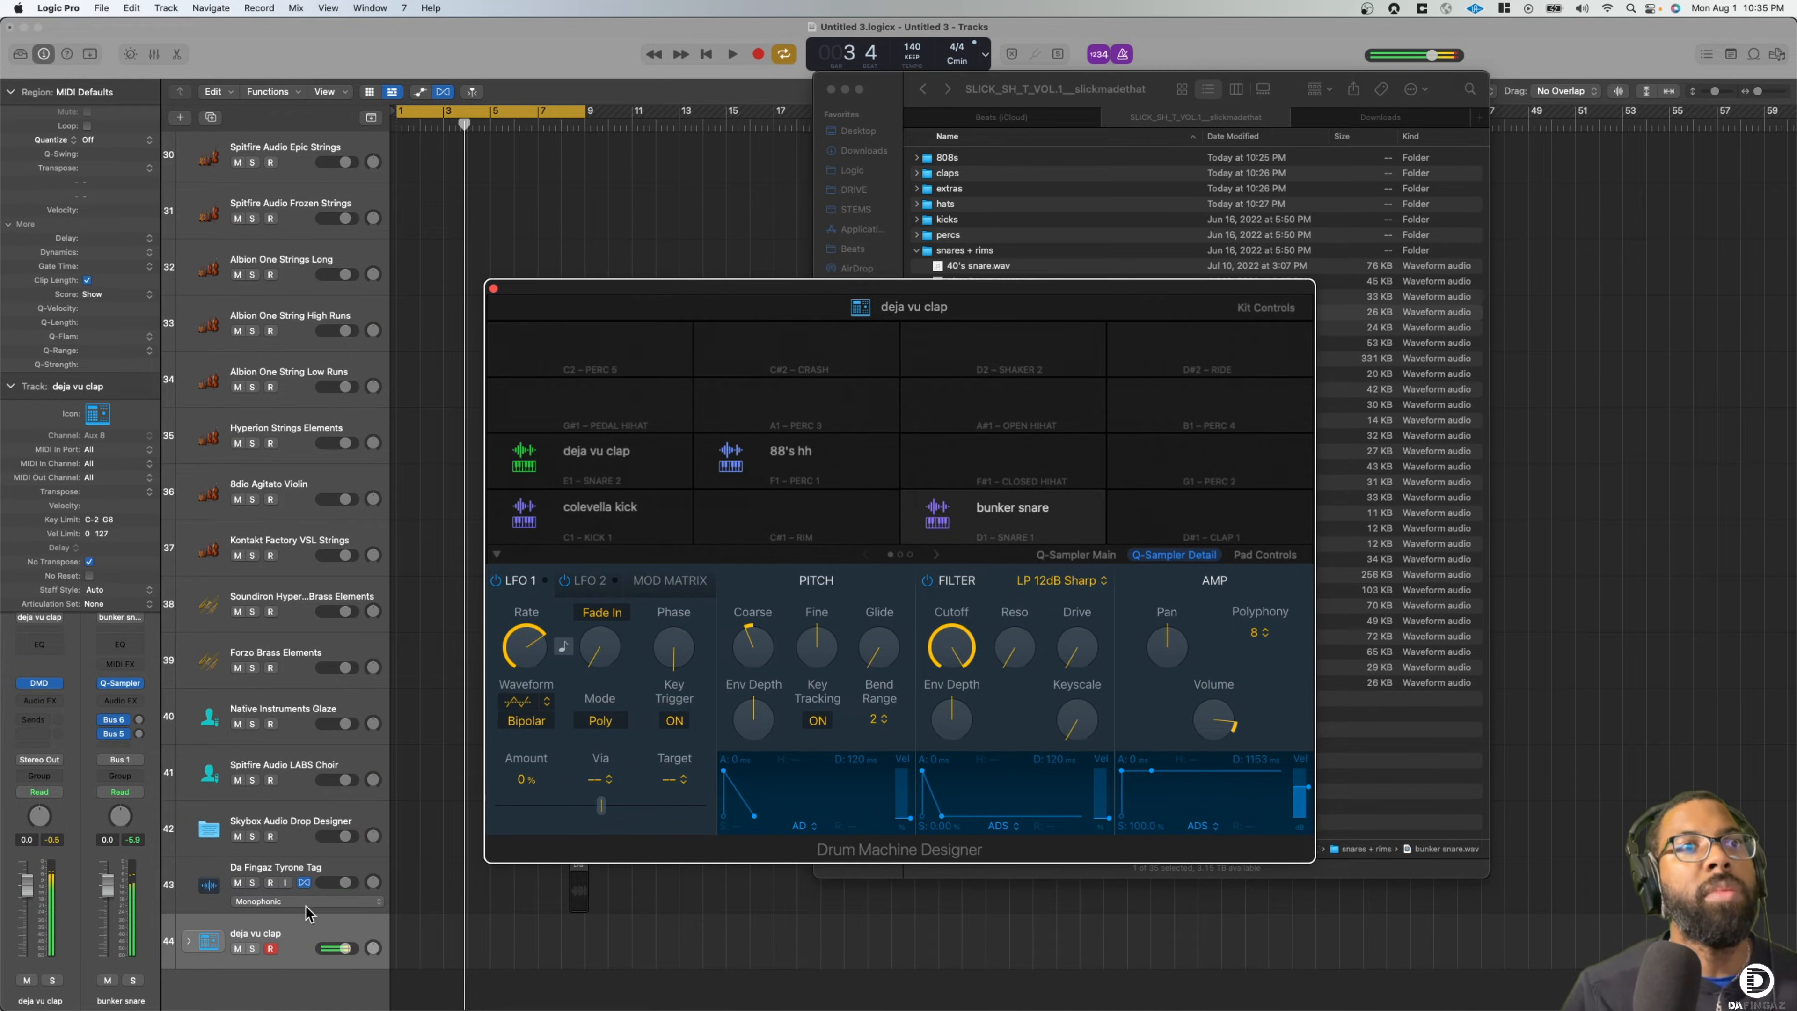
Expand the deja vu clap track stack, switch to Finder, and look through the hats folder in place of snares + rims
{"action": "left_click", "coordinate": [189, 942]}
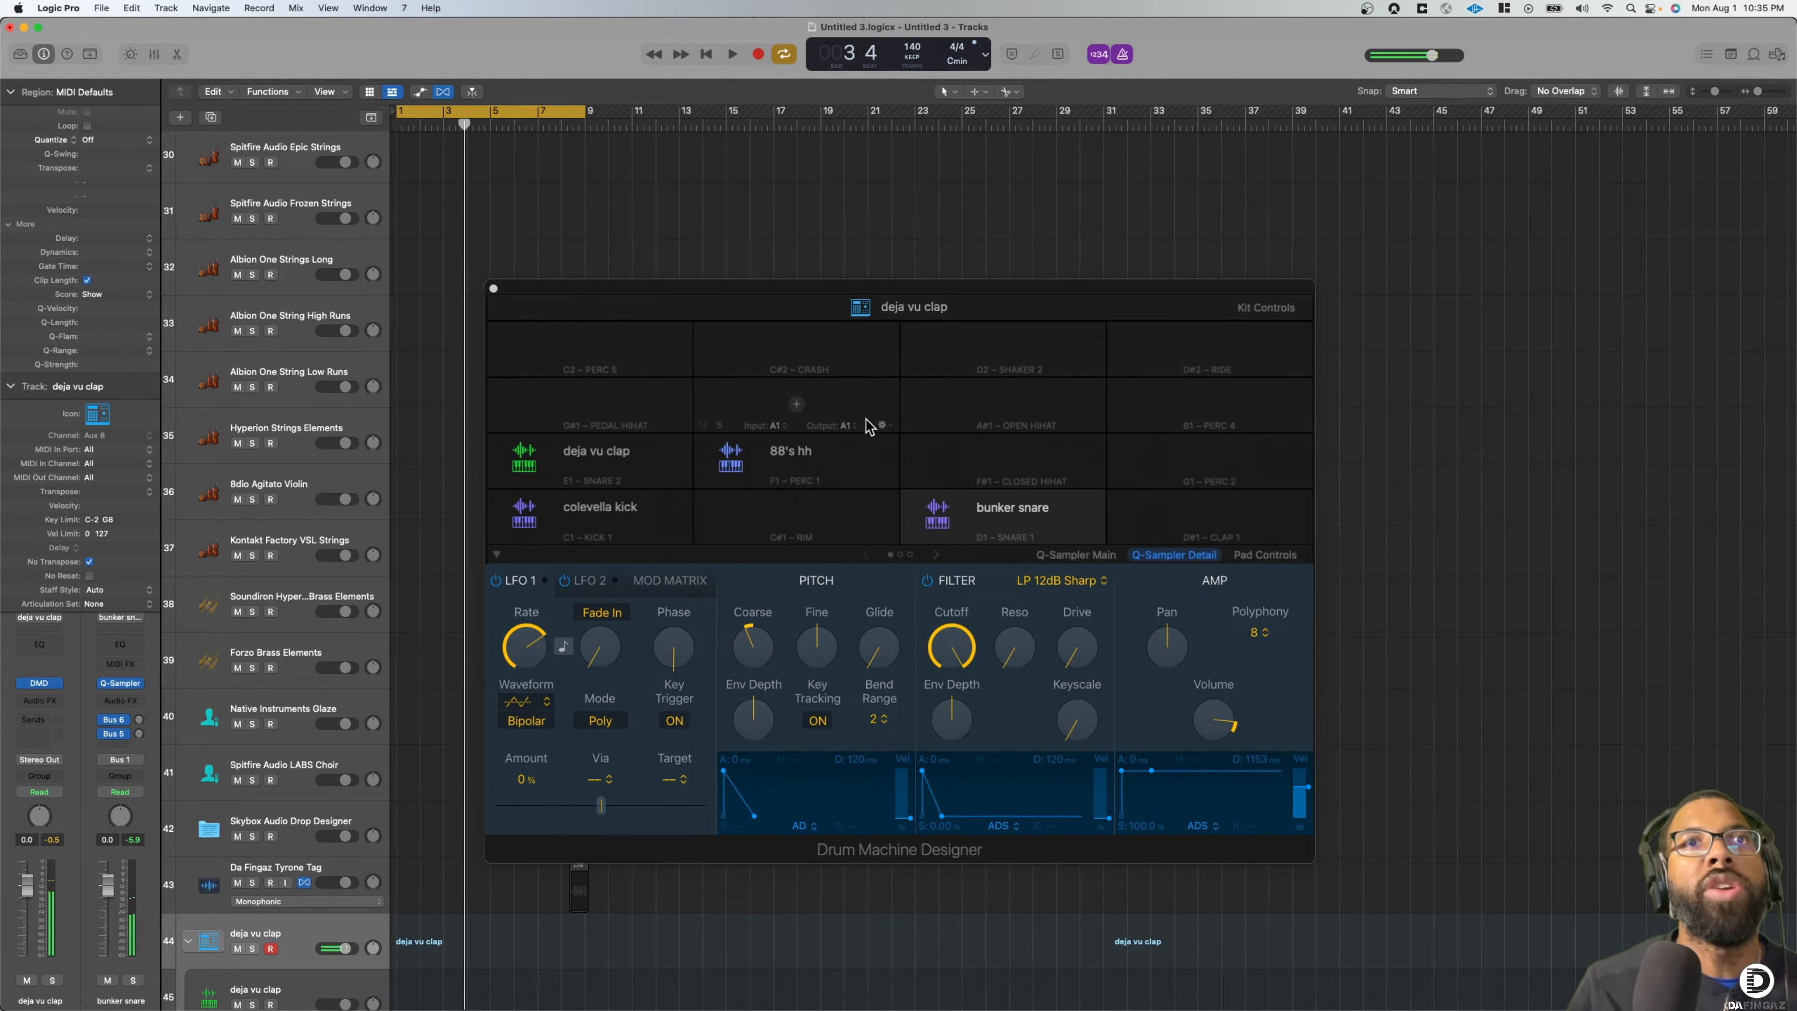
{"action": "key", "text": "super+Tab"}
{"action": "left_click", "coordinate": [918, 251]}
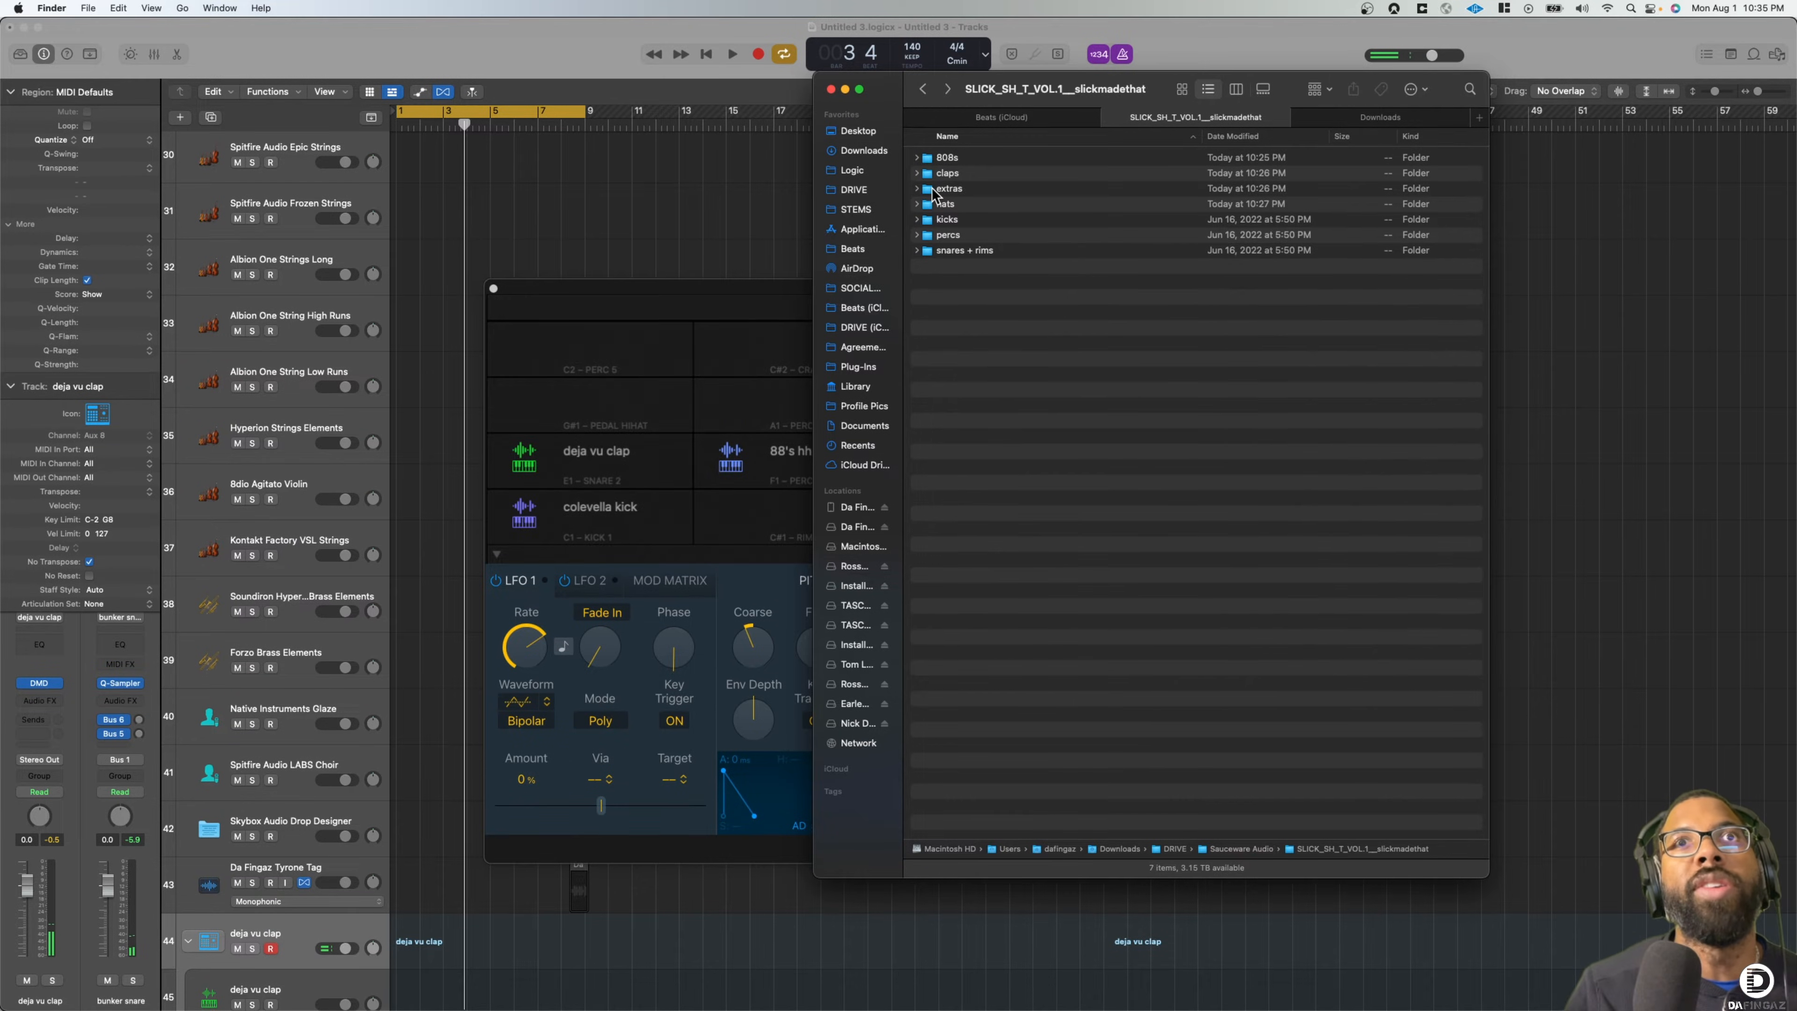
{"action": "left_click", "coordinate": [918, 204]}
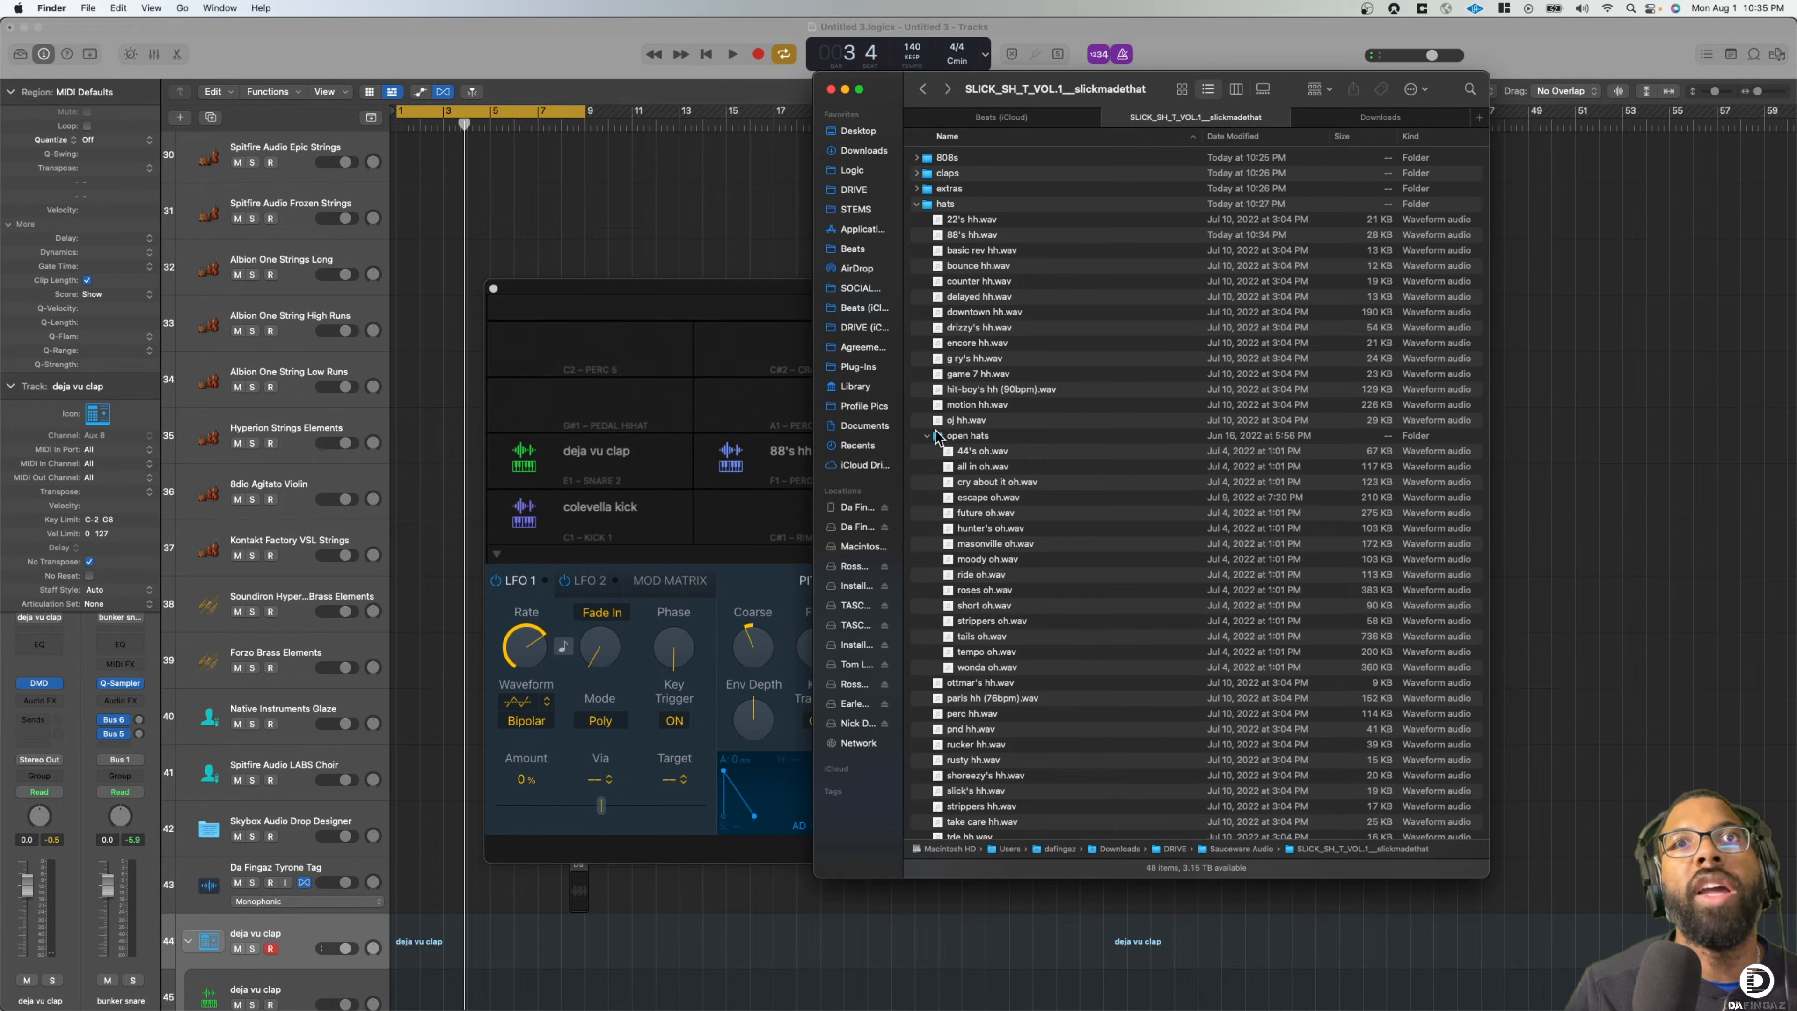
{"action": "left_click", "coordinate": [936, 432]}
{"action": "left_click", "coordinate": [926, 436]}
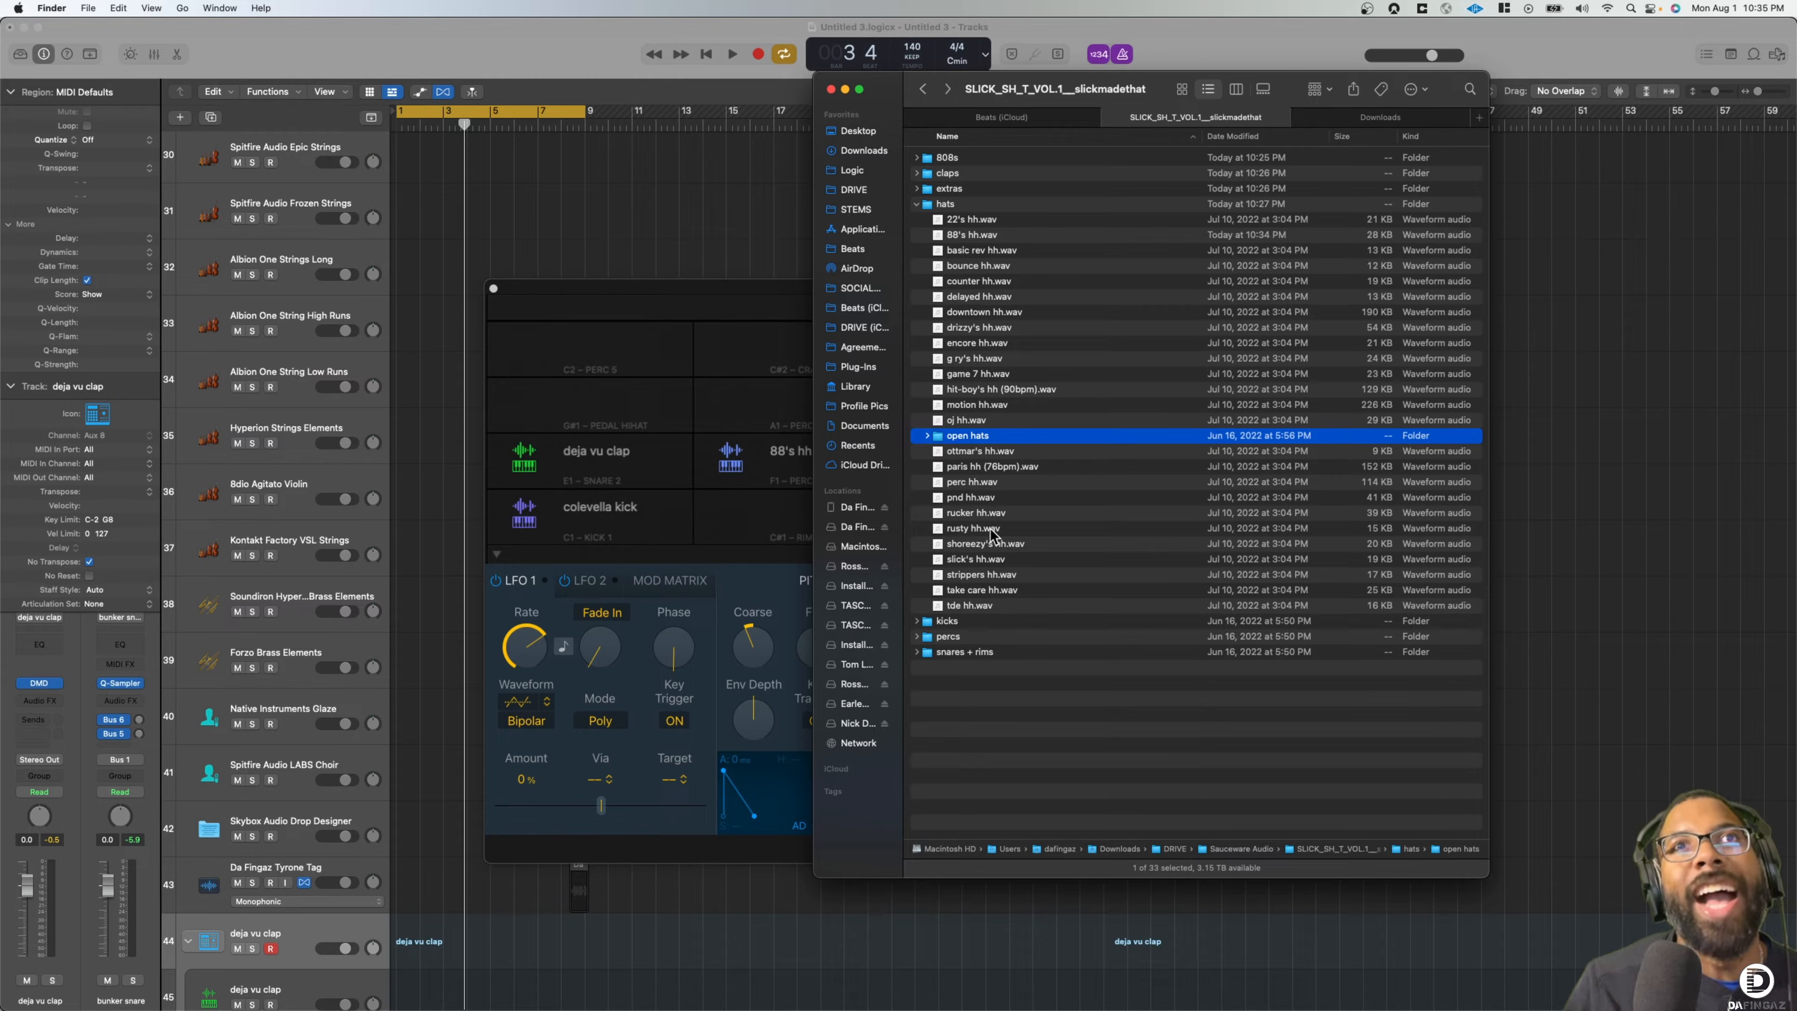
{"action": "left_click", "coordinate": [916, 205]}
Import accent hat bounce 134bpm.mid from the hat midis folder in extras onto the 88's hh track at bar 1, without tempo information
{"action": "left_click", "coordinate": [916, 189]}
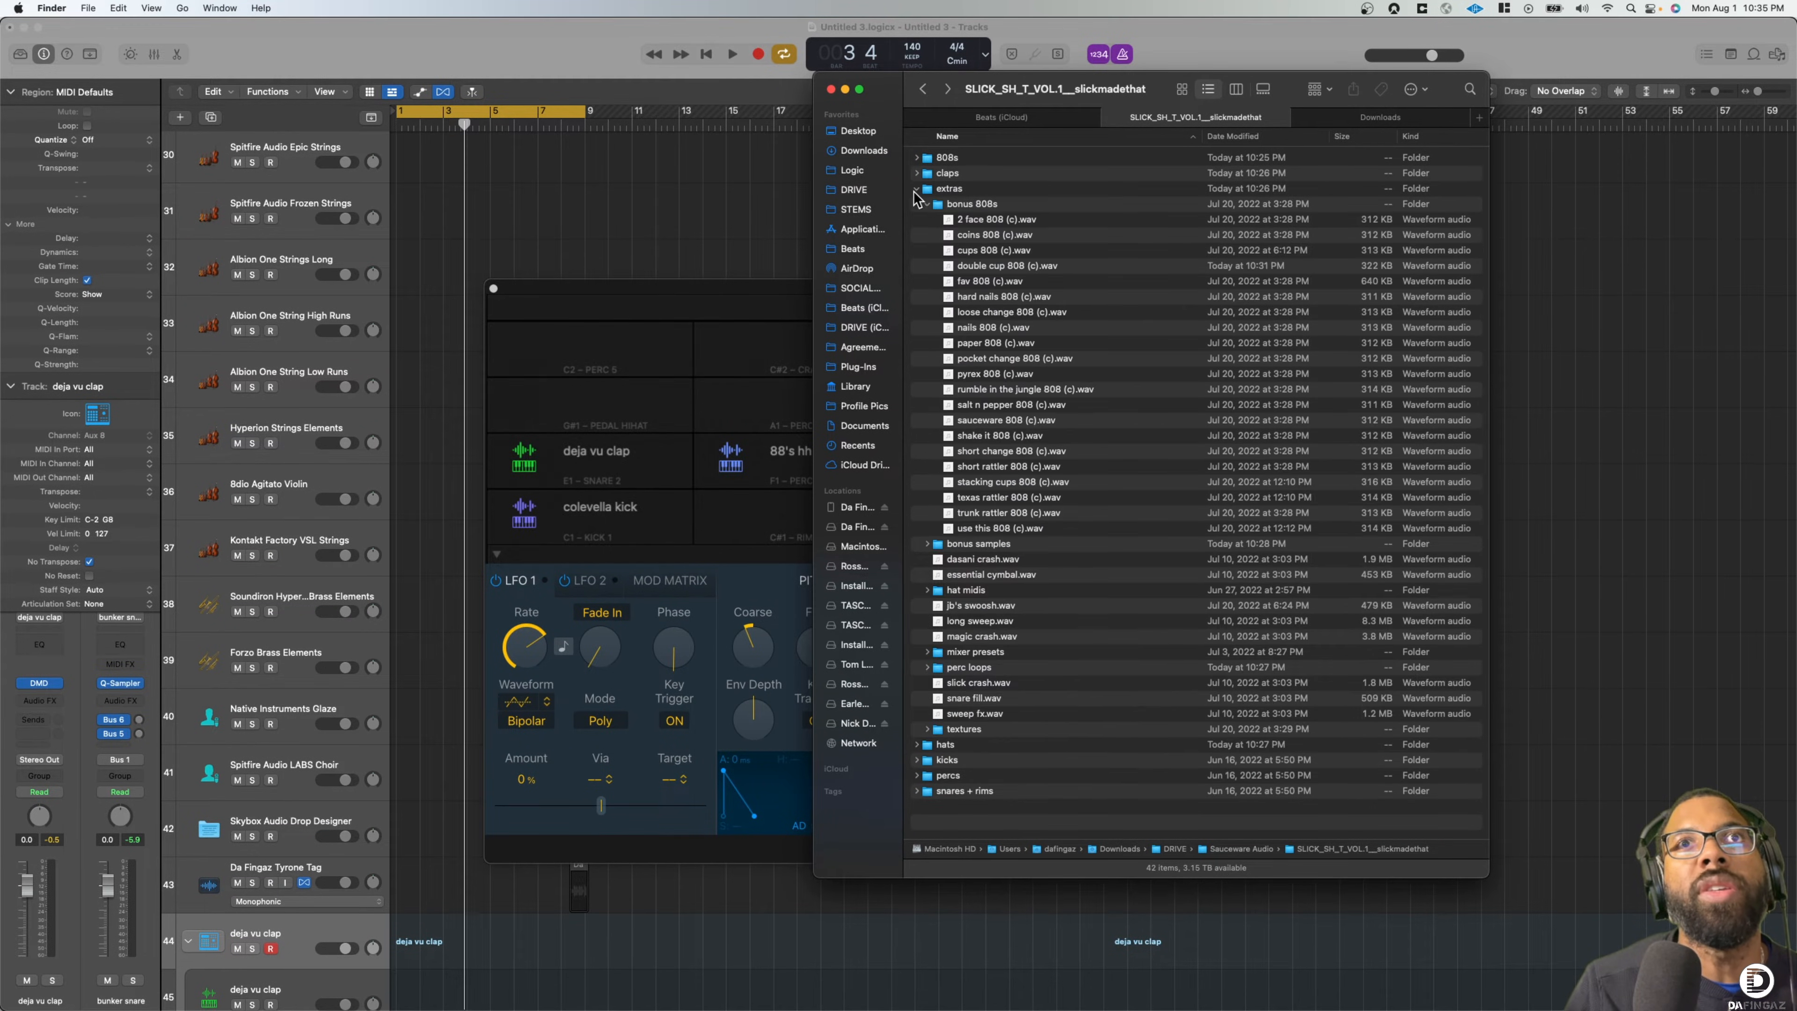
{"action": "left_click", "coordinate": [926, 205]}
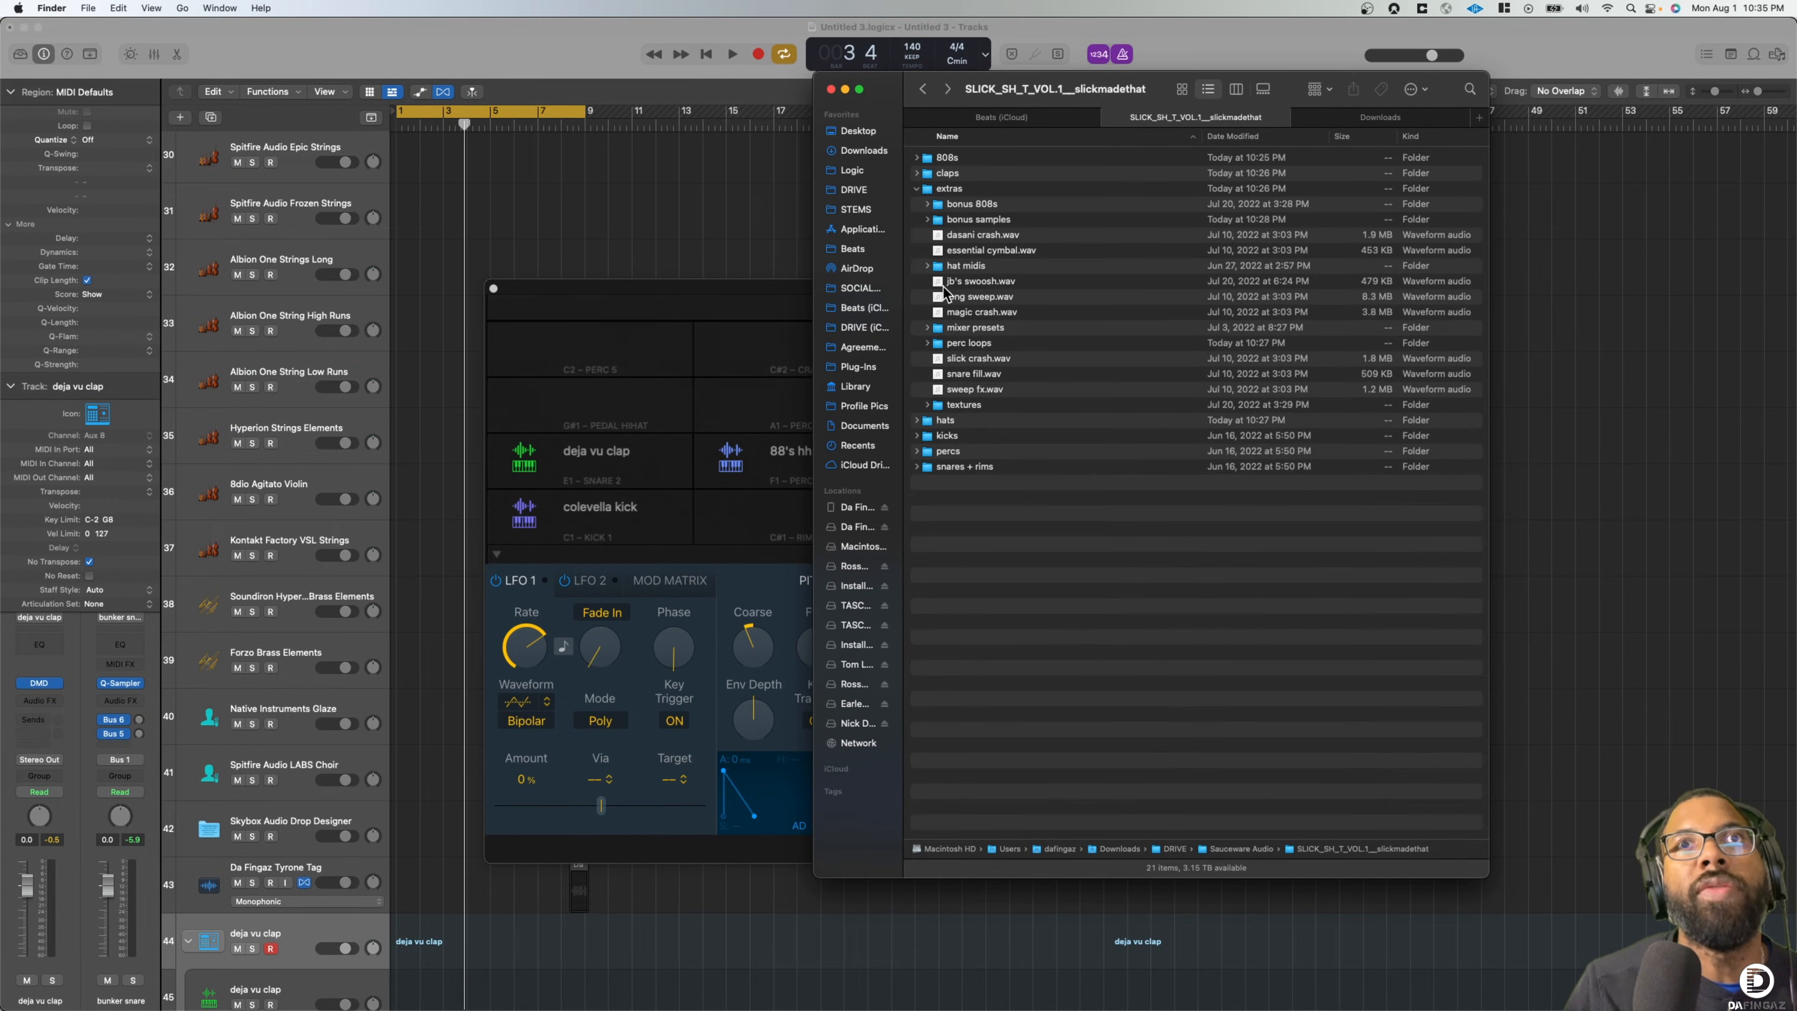
{"action": "left_click", "coordinate": [927, 267]}
{"action": "left_click", "coordinate": [996, 311]}
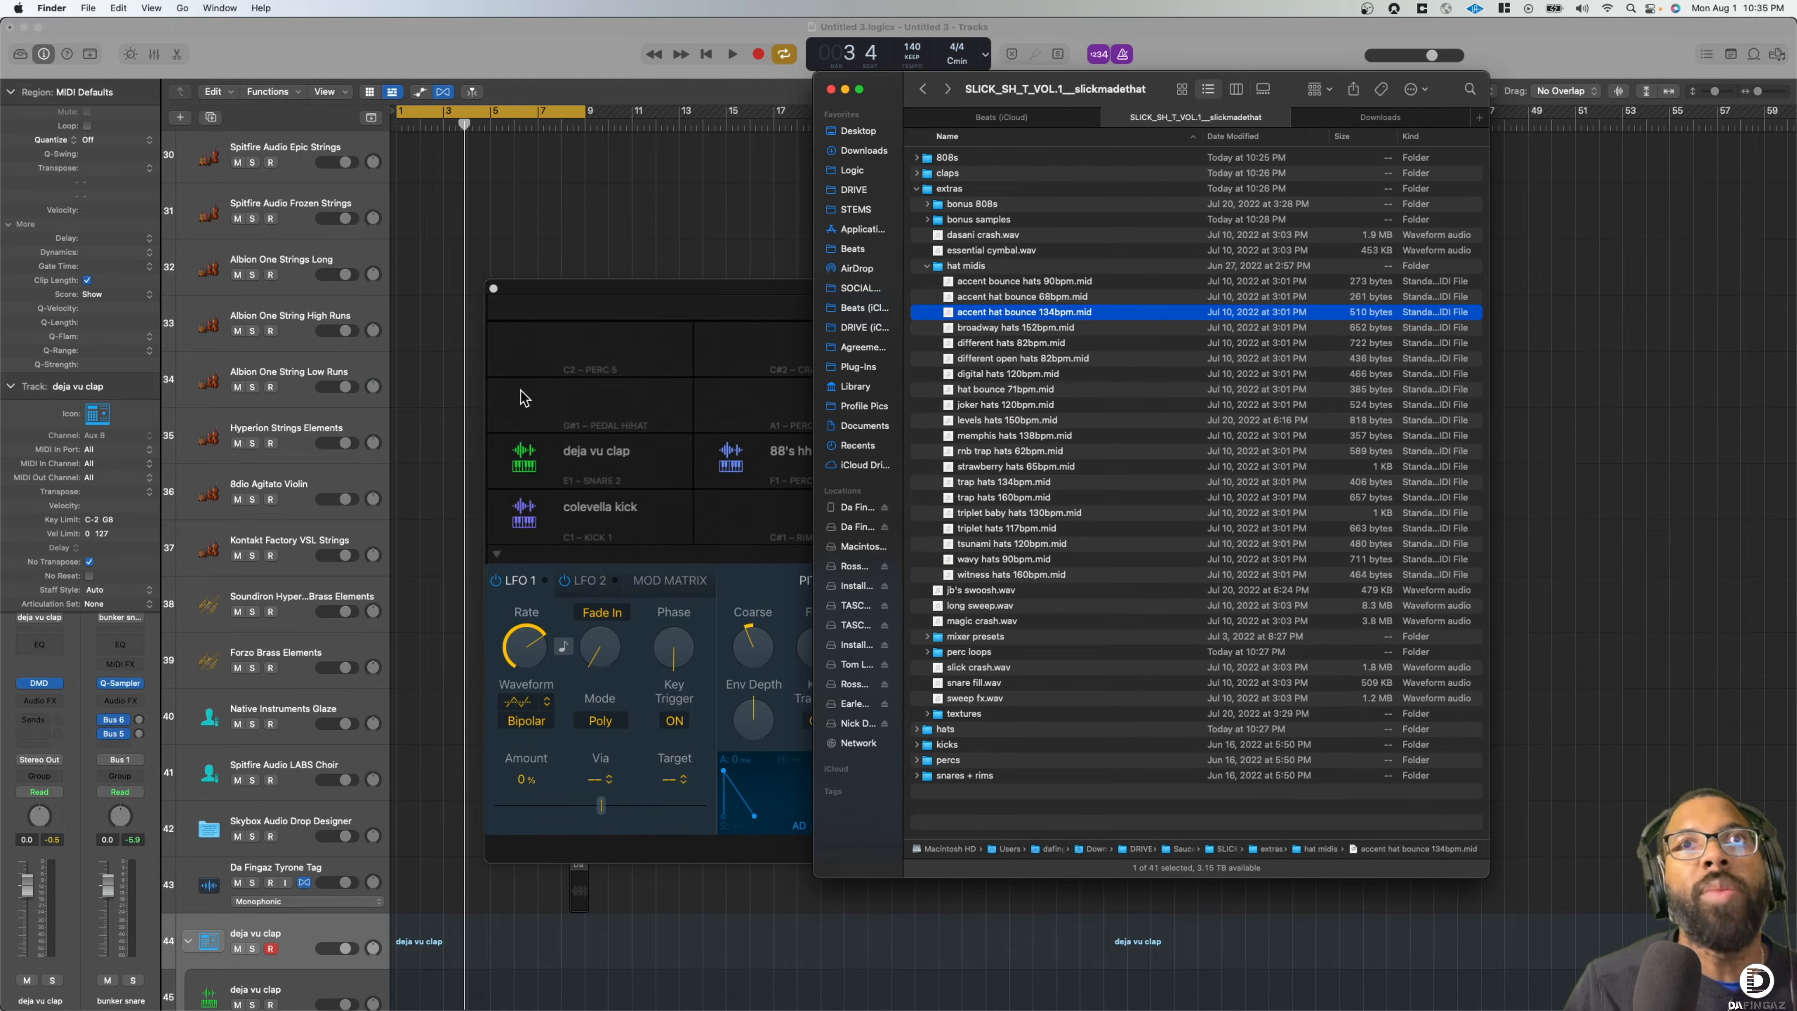
{"action": "left_click_drag", "start_coordinate": [1008, 314], "coordinate": [396, 782]}
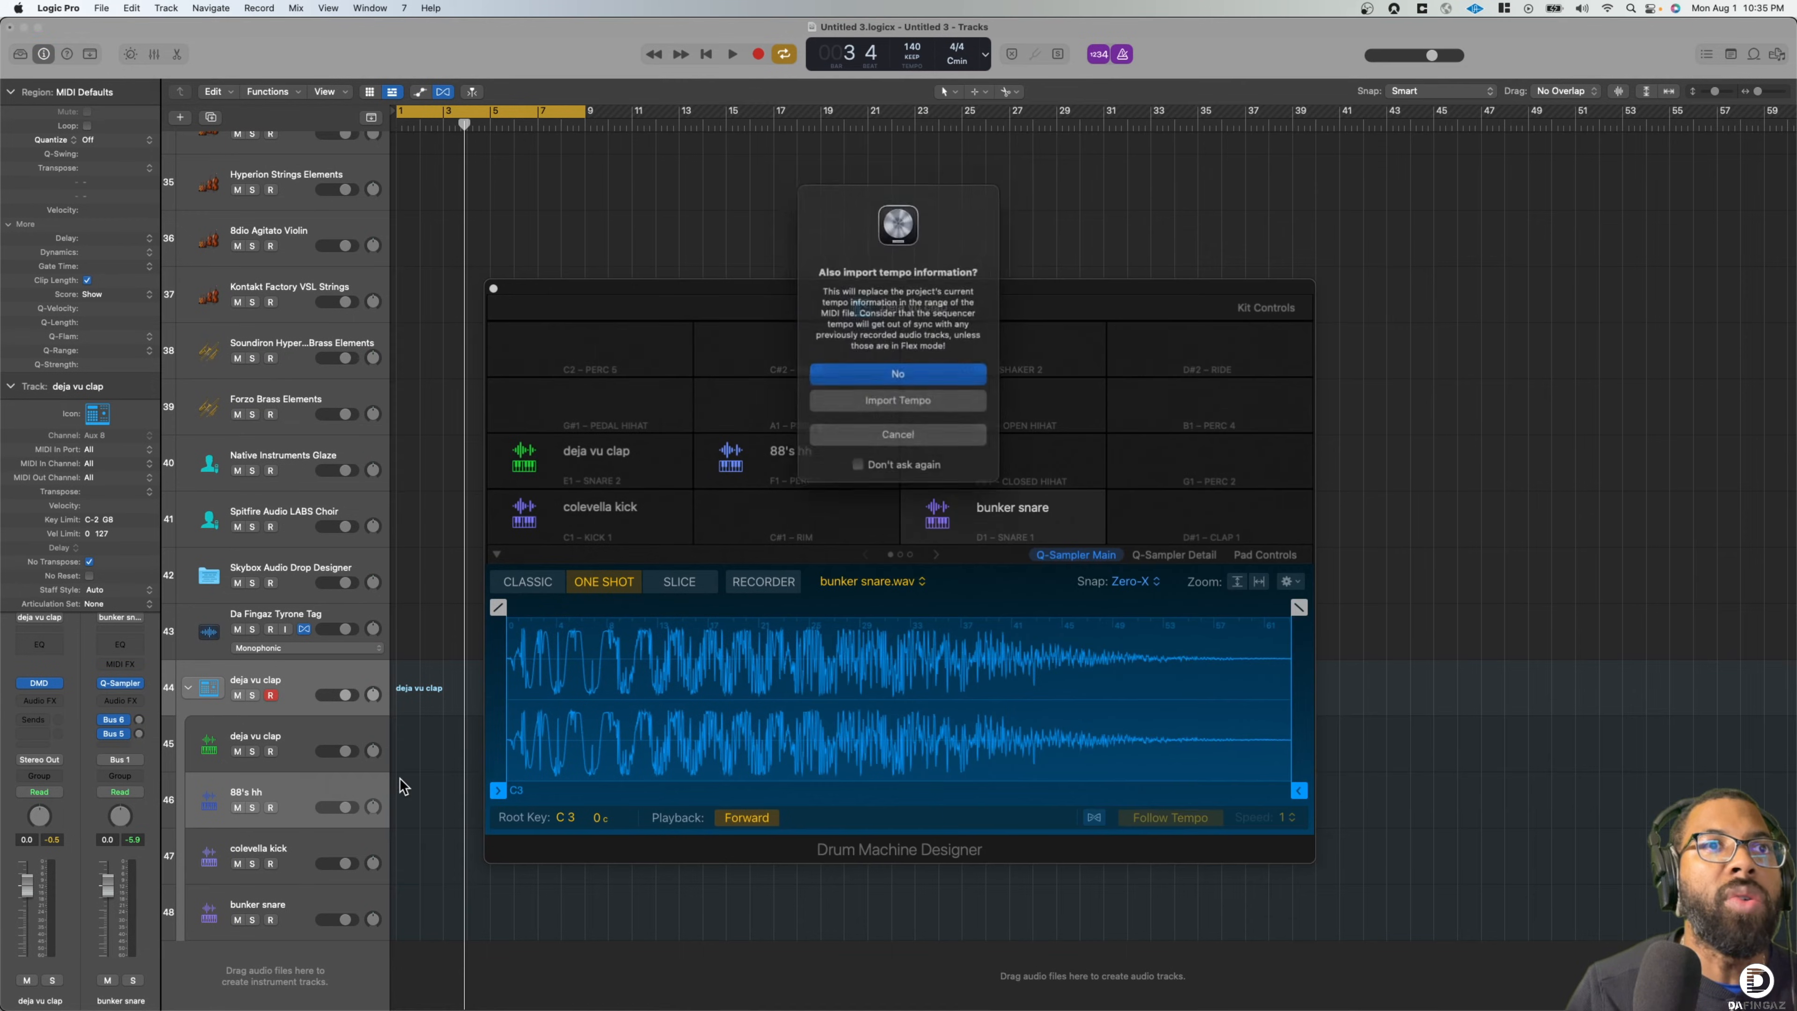
{"action": "left_click", "coordinate": [914, 370]}
Play the hi-hat MIDI region soloed with Drum Machine Designer closed, and repeat the region once to fill the eight-bar cycle
{"action": "key", "text": "space"}
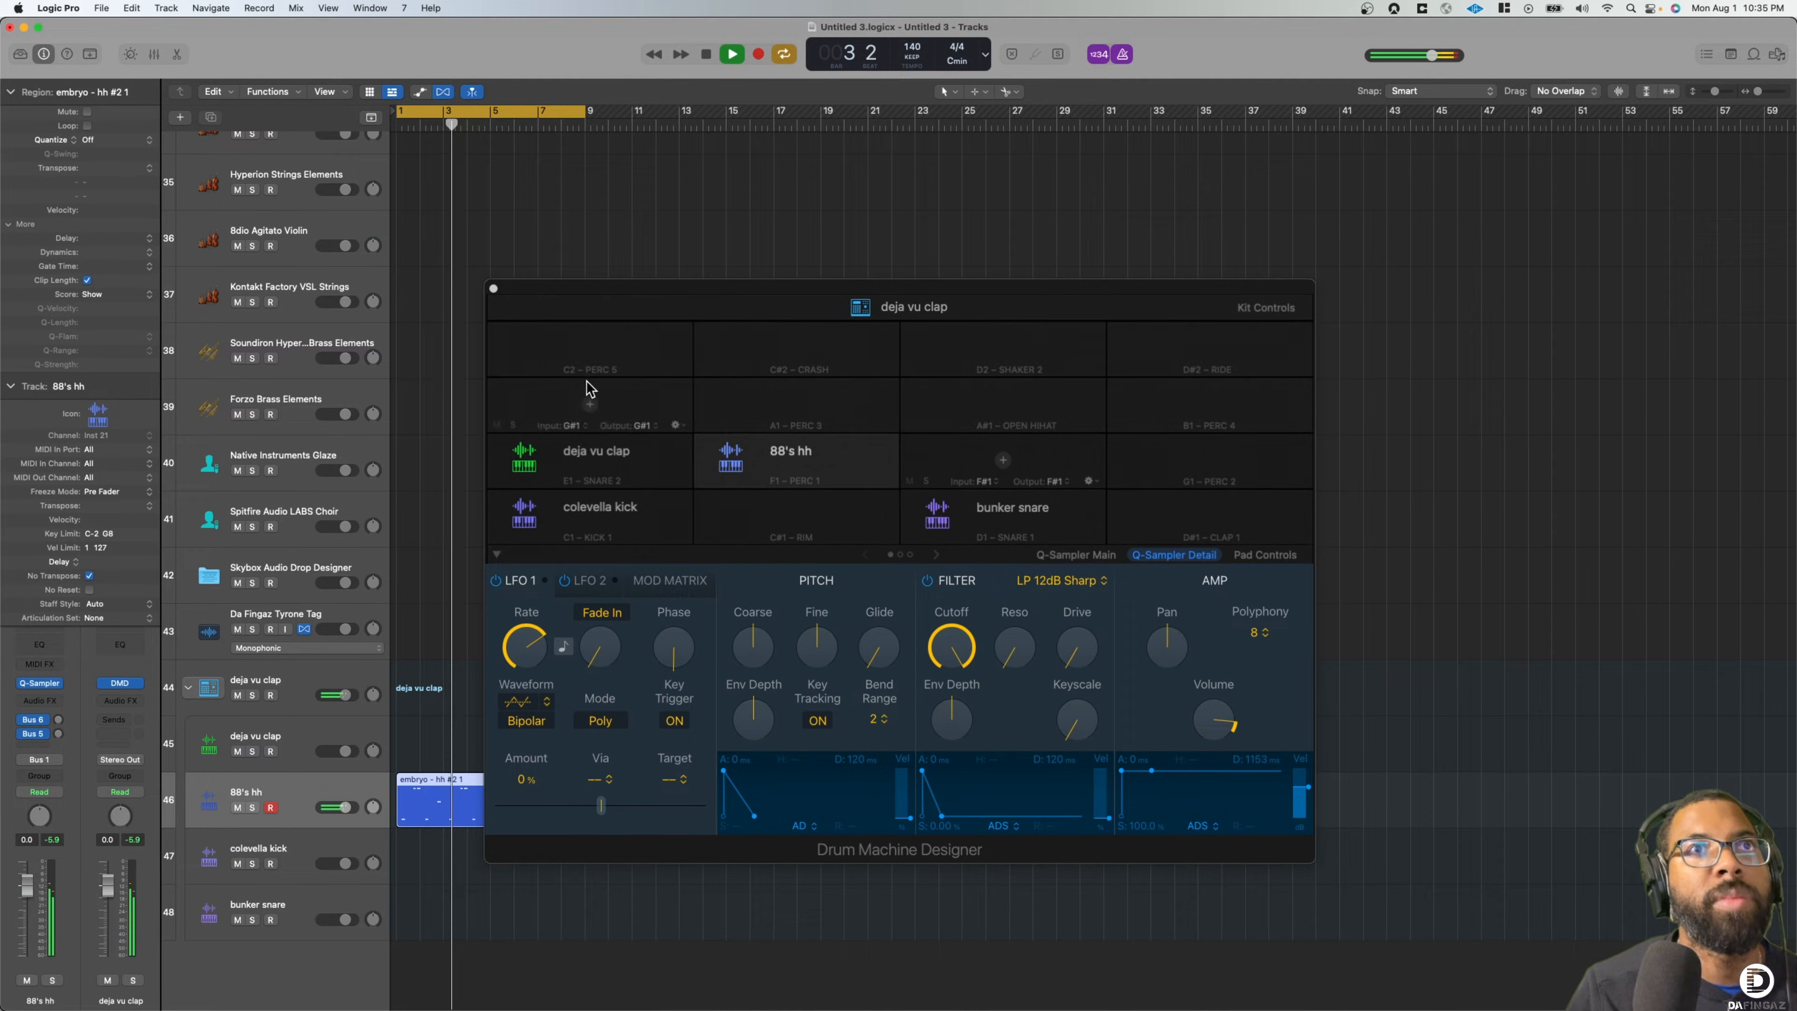
{"action": "left_click", "coordinate": [493, 288]}
{"action": "left_click", "coordinate": [252, 806]}
{"action": "key", "text": "space"}
{"action": "left_click", "coordinate": [440, 786]}
{"action": "key", "text": "super+r"}
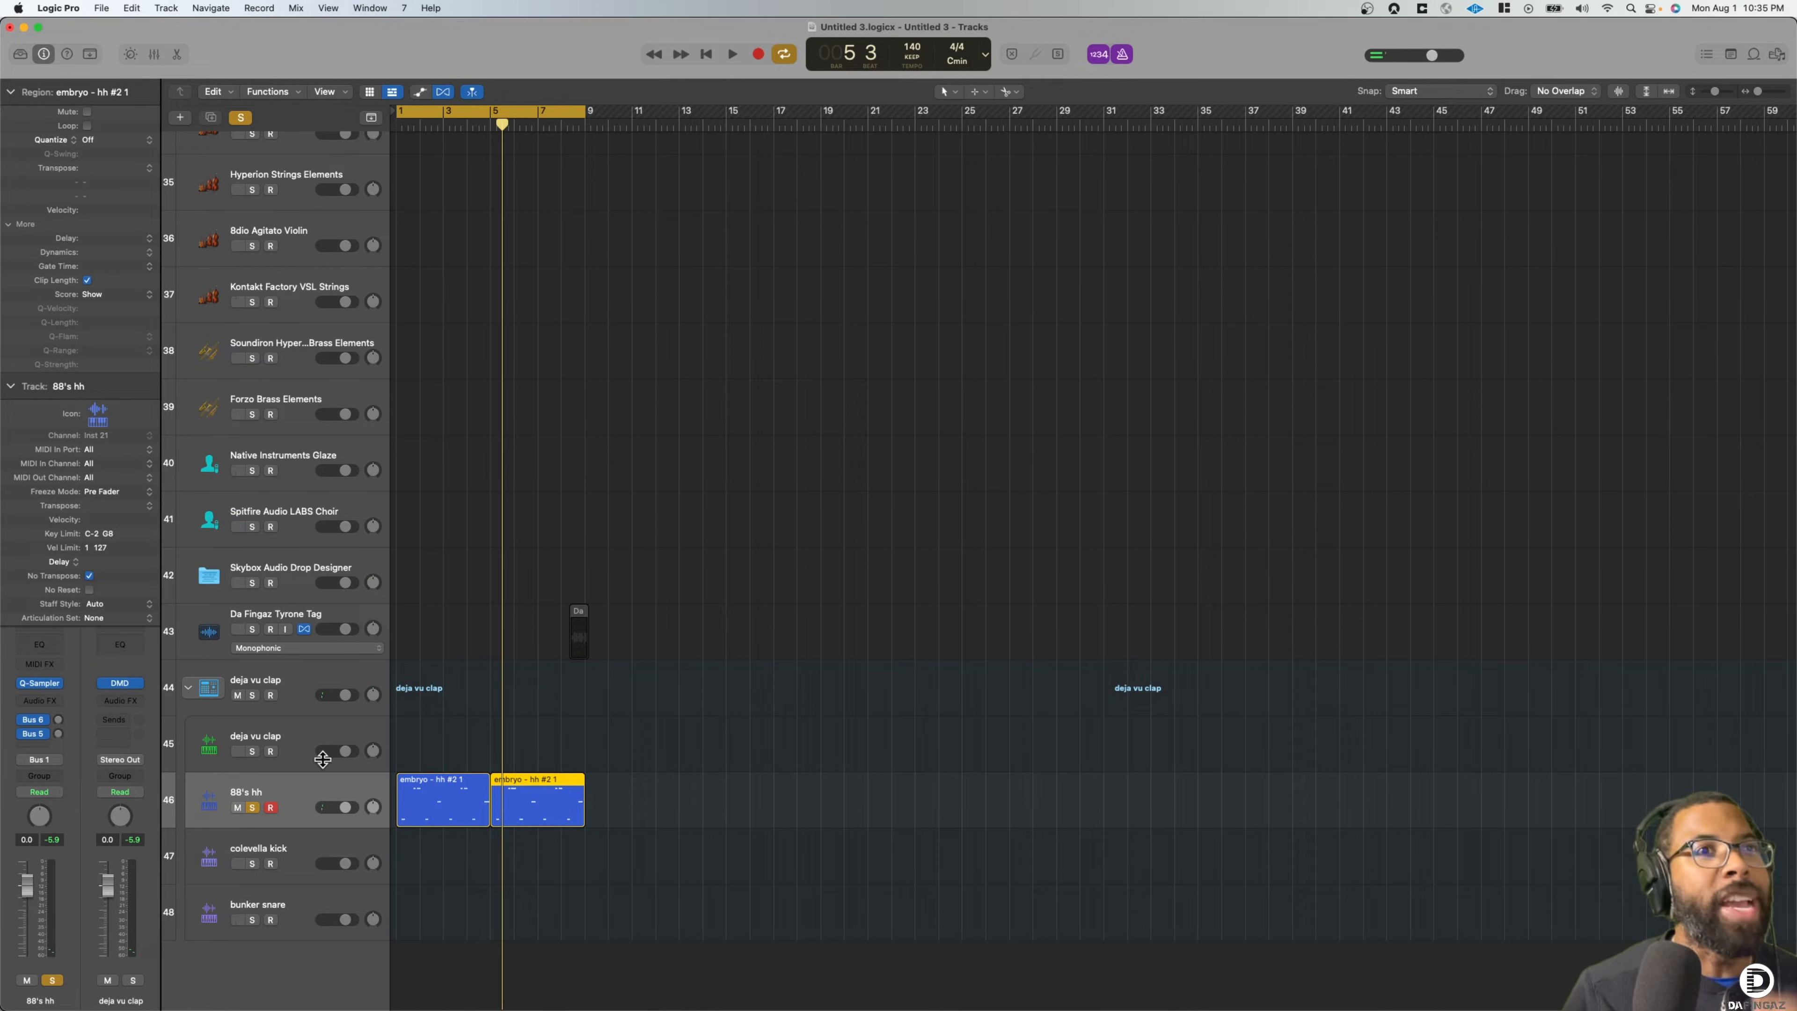
Select the main deja vu clap kit track and take the 88's hh track out of solo
{"action": "left_click", "coordinate": [301, 728]}
{"action": "left_click", "coordinate": [295, 674]}
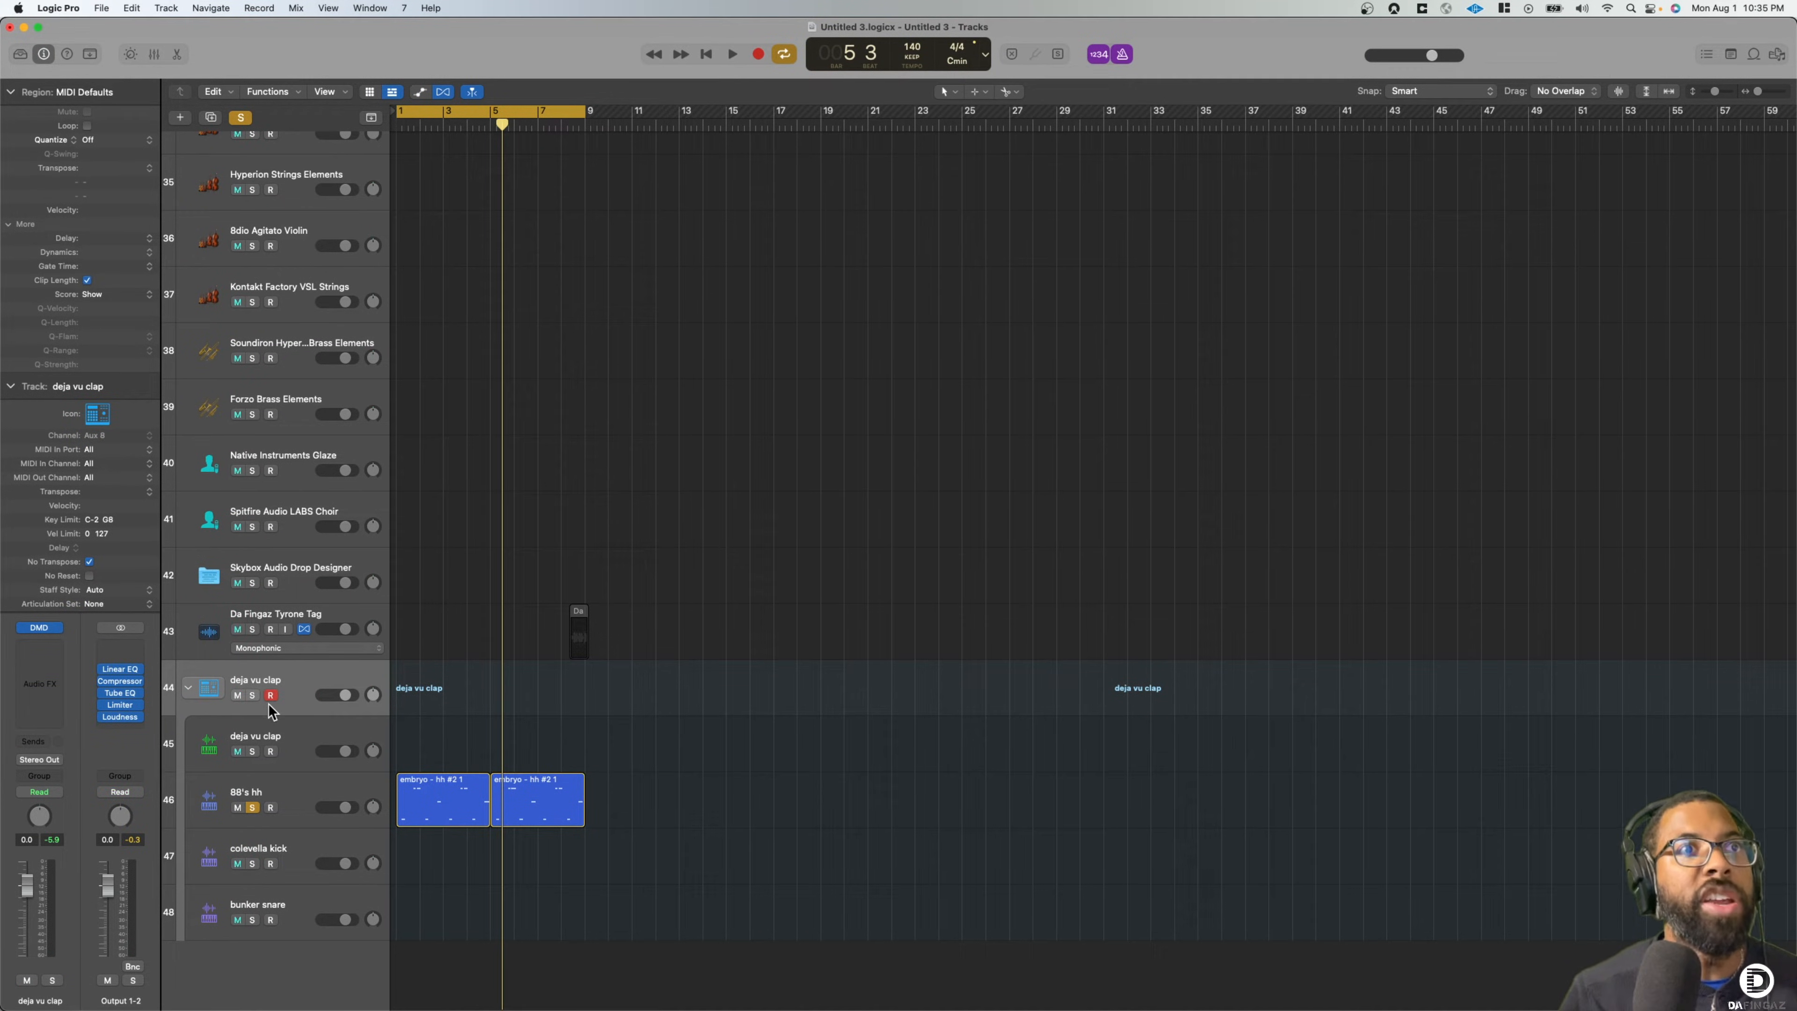
{"action": "left_click", "coordinate": [253, 808]}
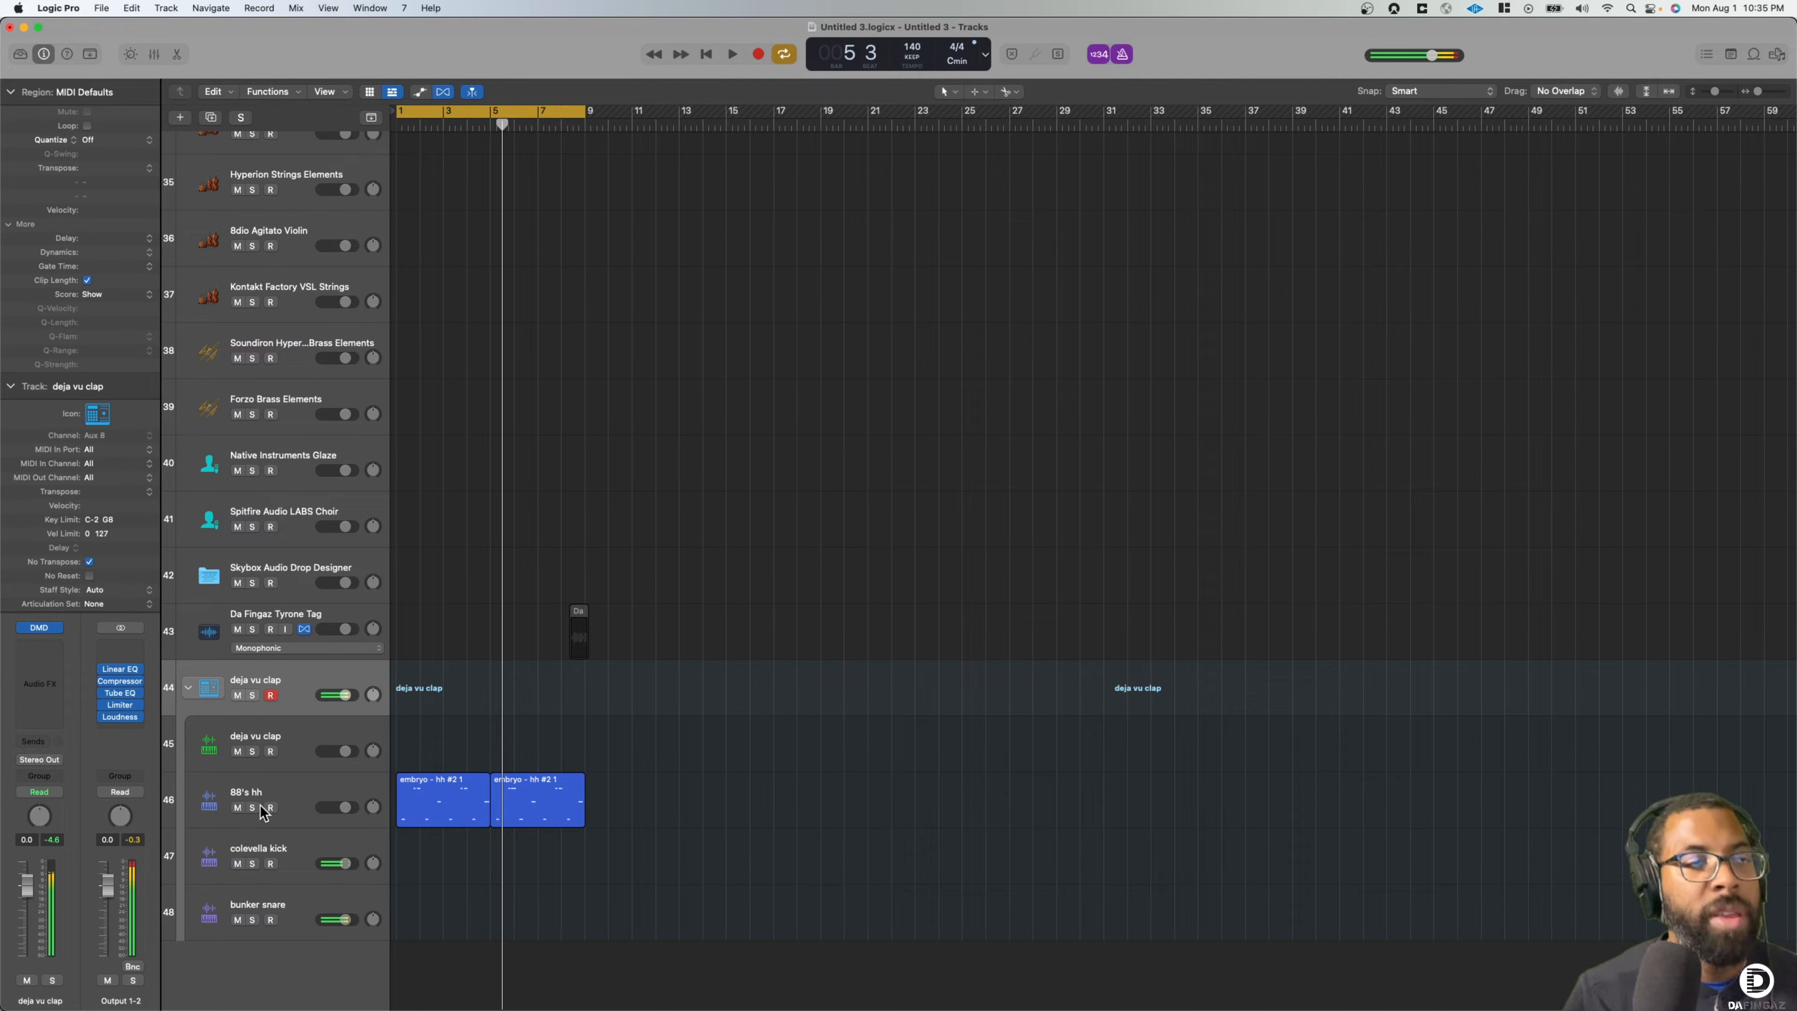
Play from the start and record a drum pattern on the deja vu clap kit track over the eight-bar cycle
{"action": "key", "text": "Return"}
{"action": "key", "text": "space"}
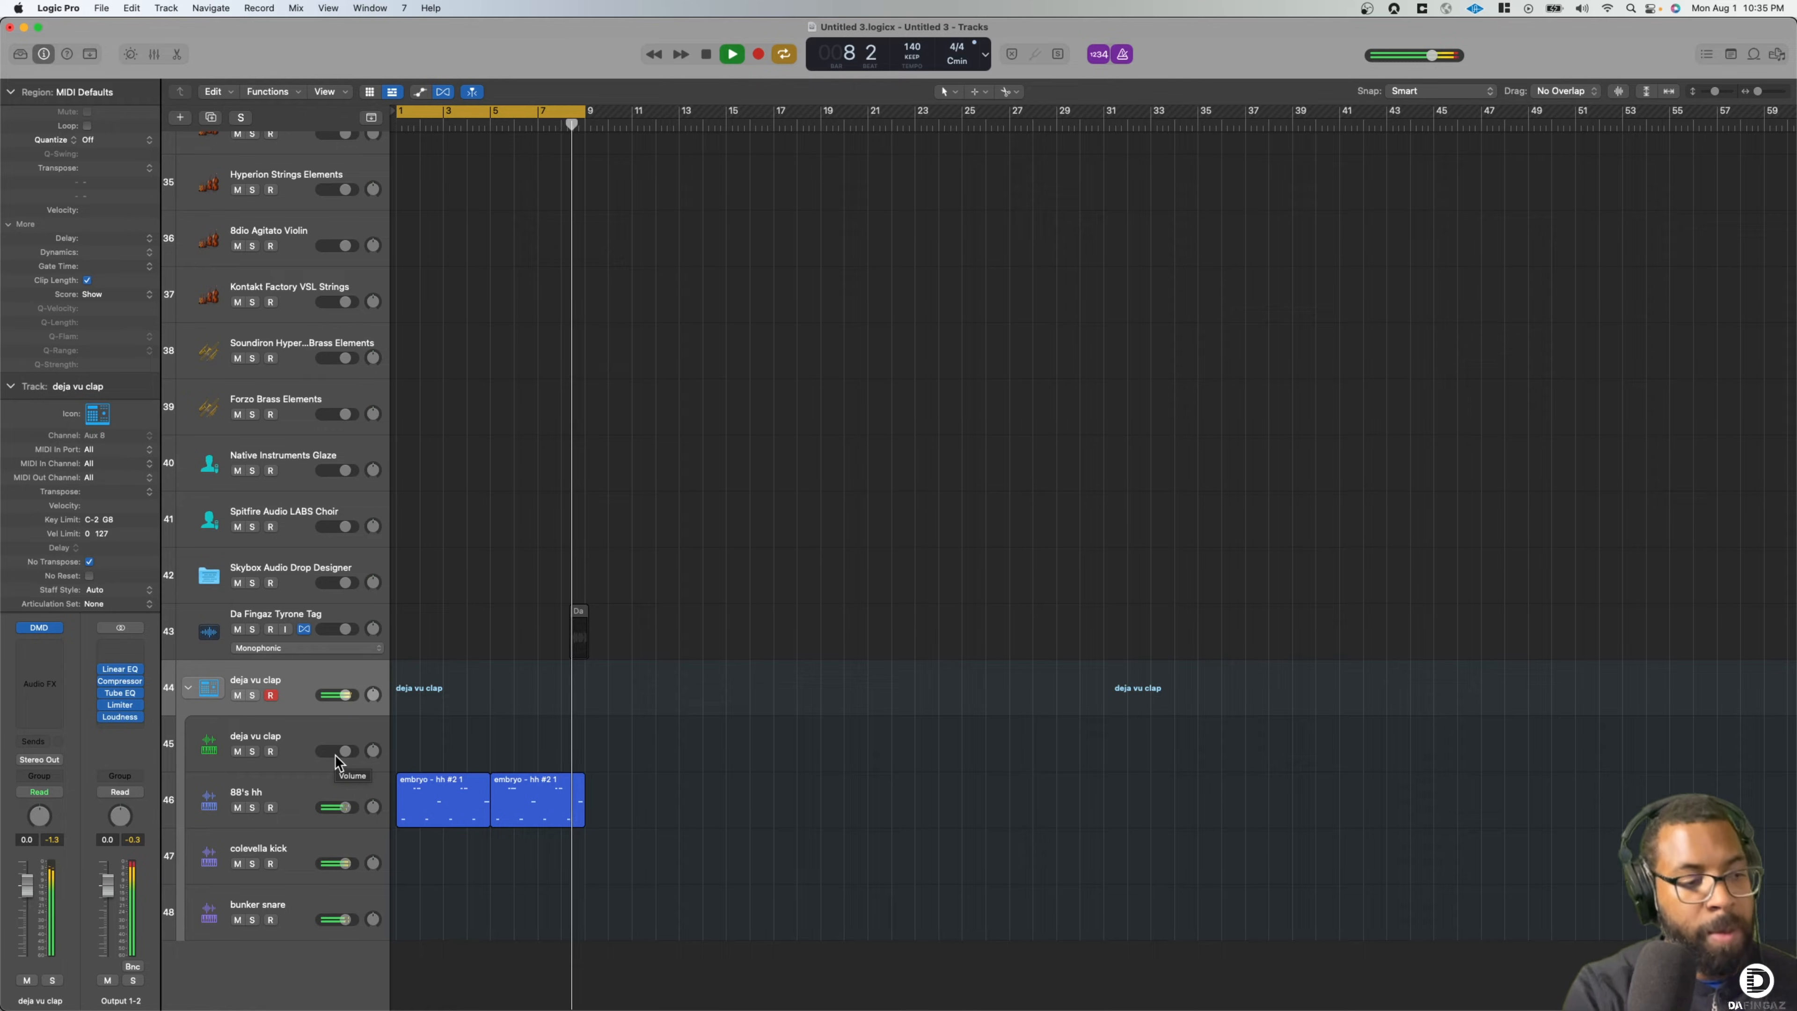
{"action": "key", "text": "r"}
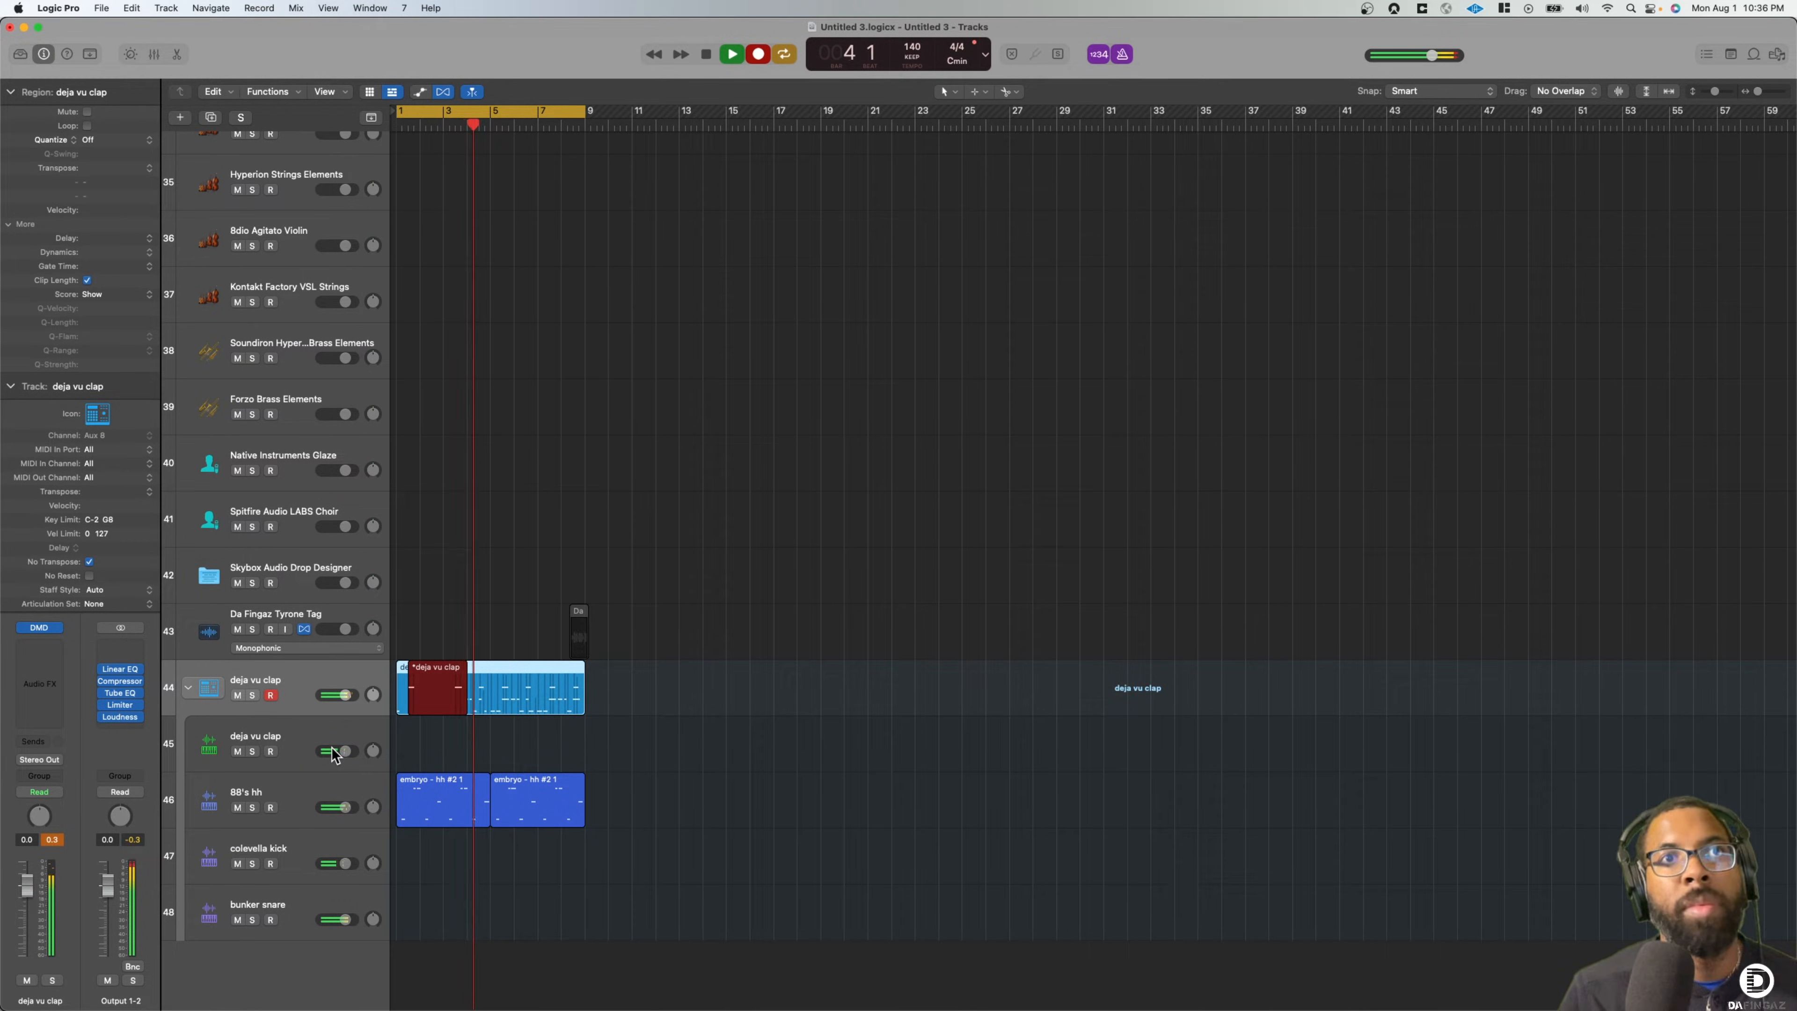
{"action": "key", "text": "space"}
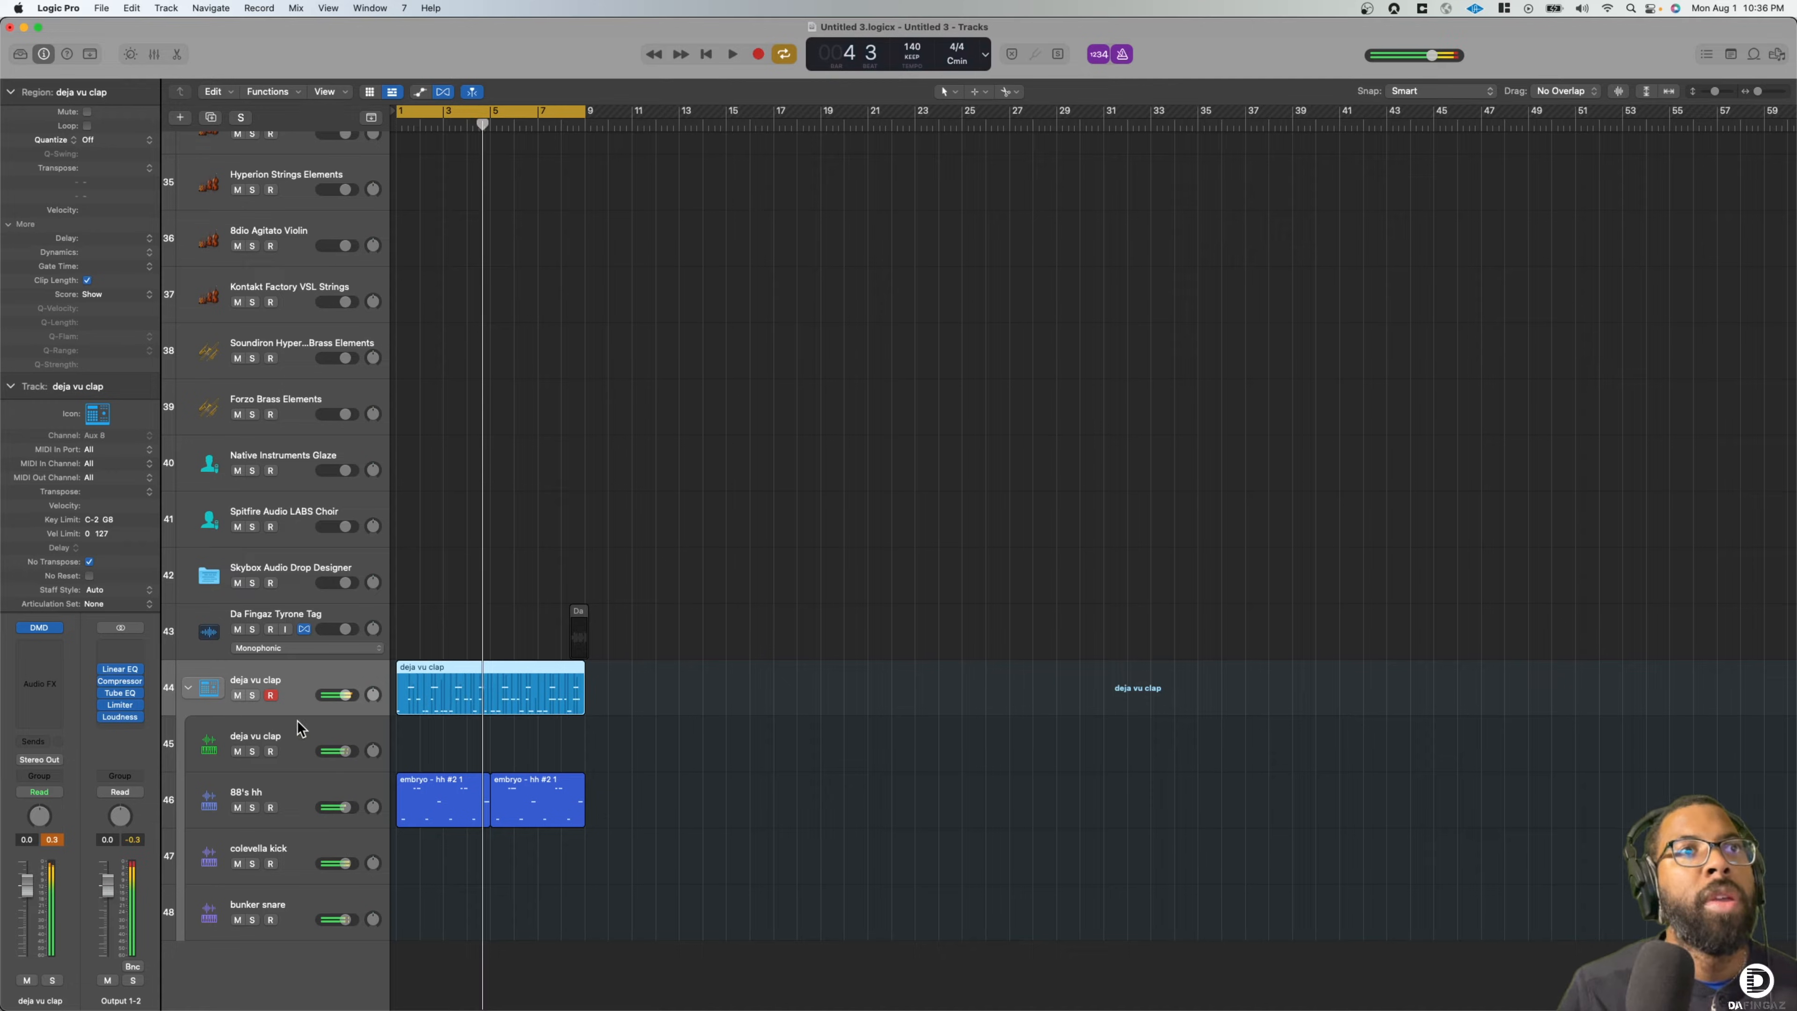
Quantize the recorded deja vu clap drum region to 1/16 Note with its looping switched off
{"action": "key", "text": "l"}
{"action": "left_click", "coordinate": [110, 140]}
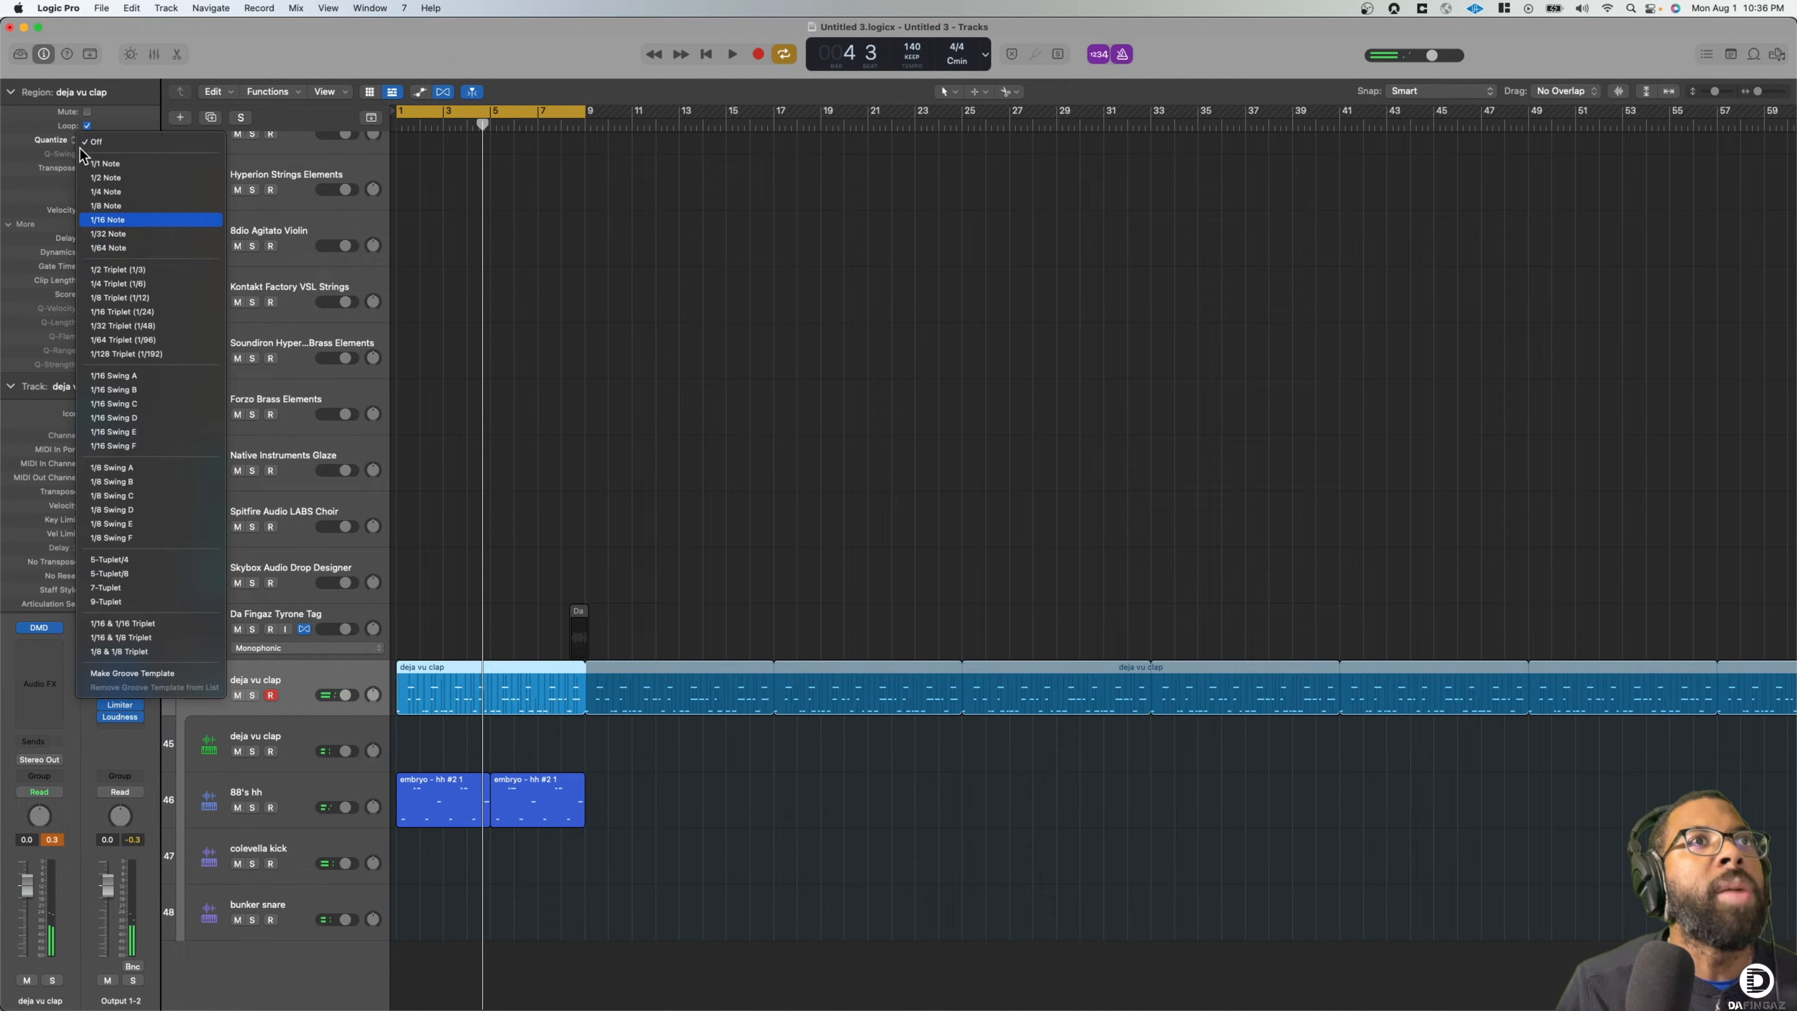
{"action": "key", "text": "Return"}
{"action": "left_click", "coordinate": [87, 126]}
Play the beat from the start and lower the 88's hh volume to about -3.5 dB, collapsing the kit stack
{"action": "key", "text": "space"}
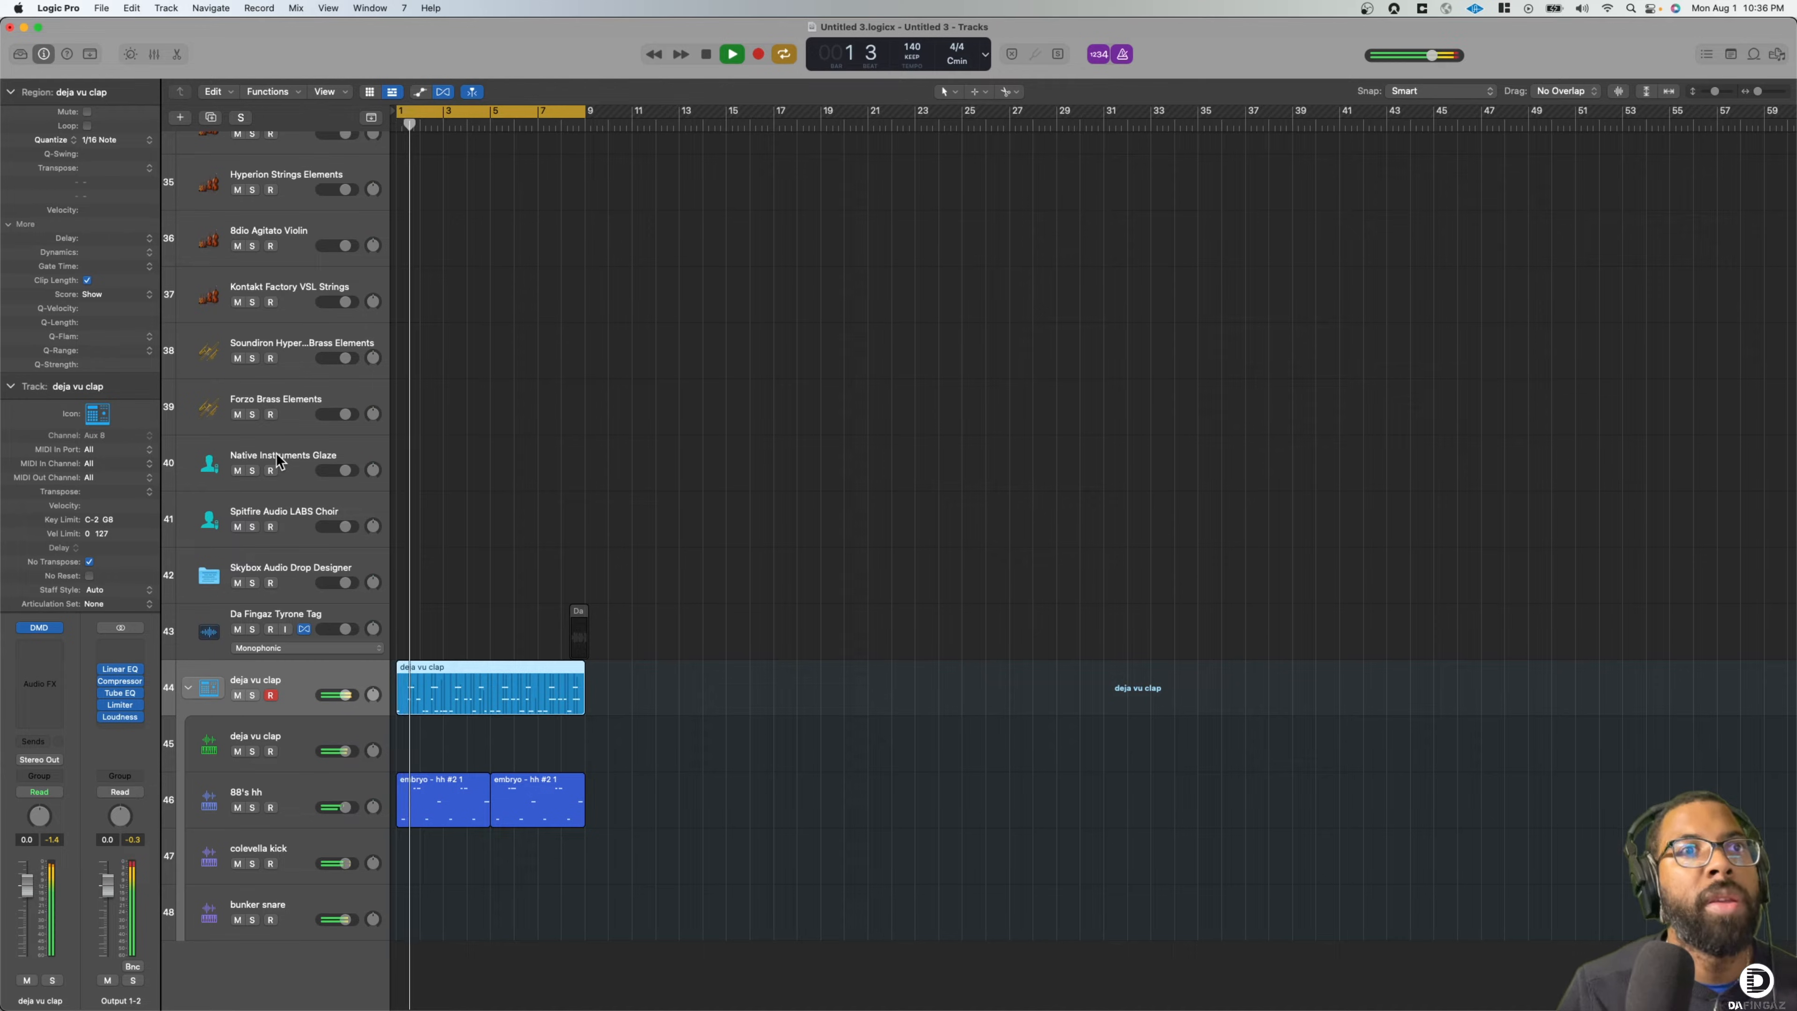
{"action": "left_click", "coordinate": [188, 687]}
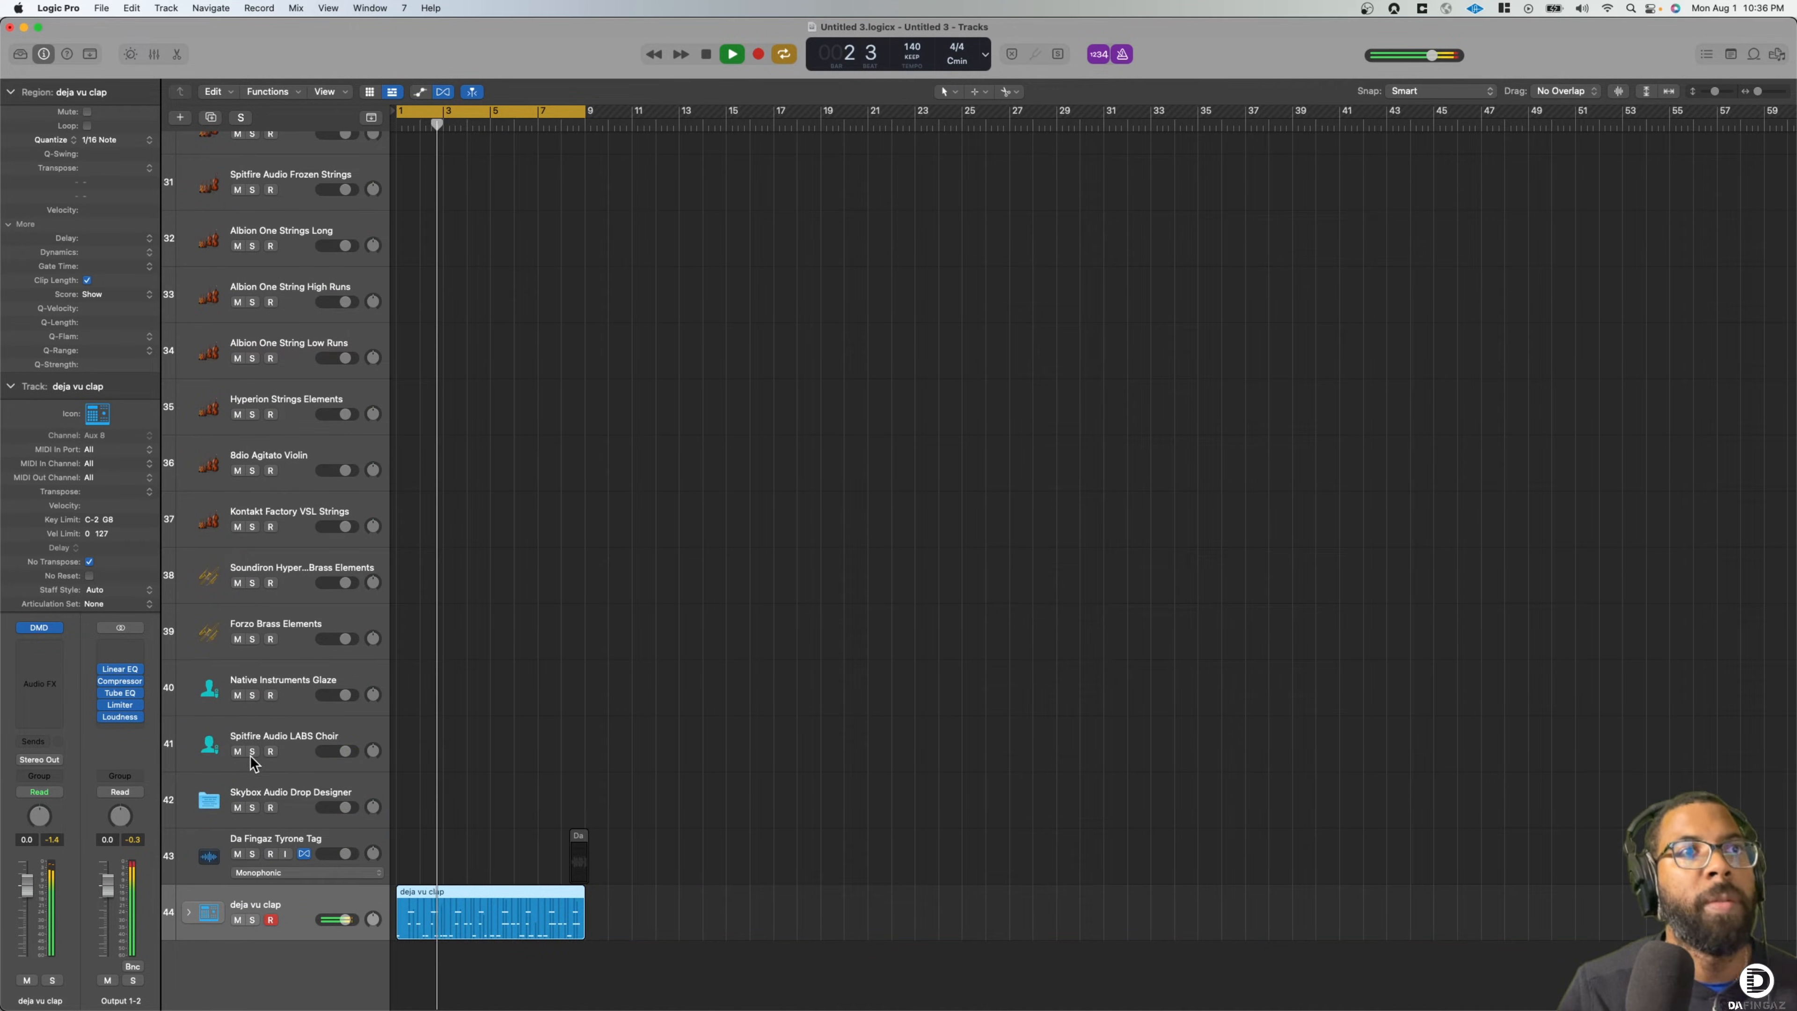
{"action": "left_click", "coordinate": [188, 912]}
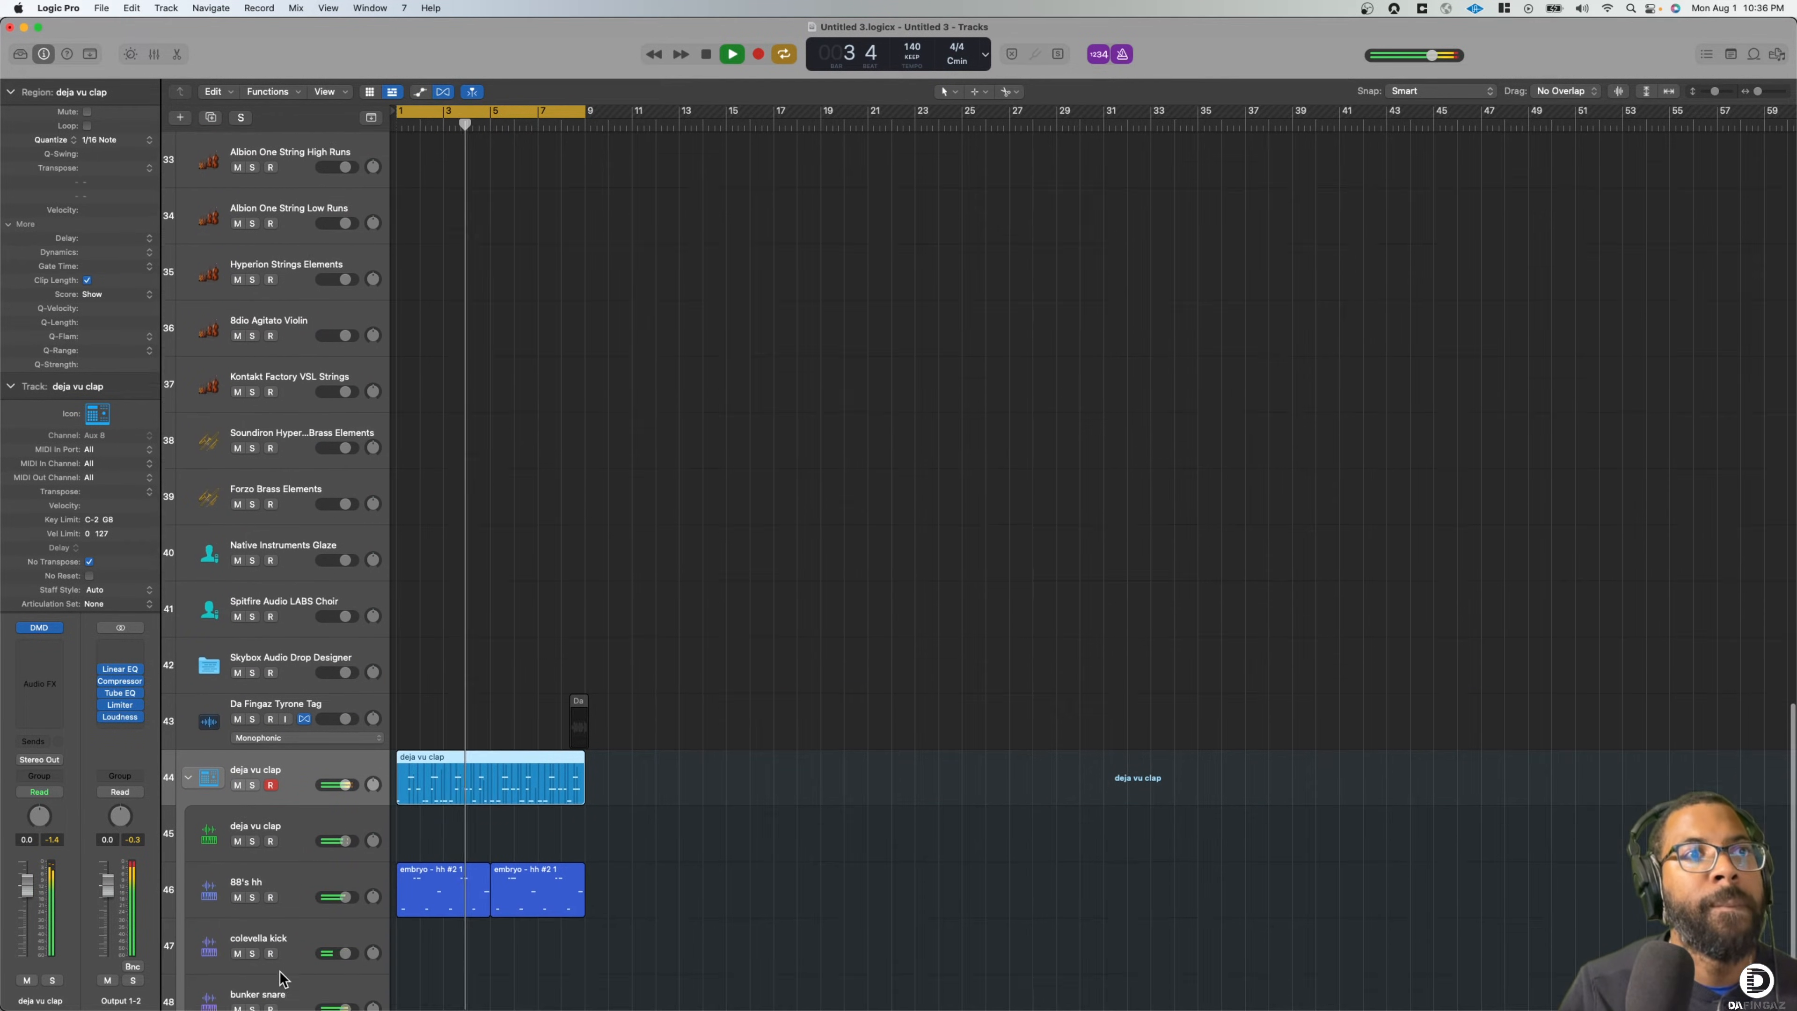
{"action": "scroll", "coordinate": [281, 976], "scroll_direction": "down", "scroll_amount": 3}
{"action": "left_click_drag", "start_coordinate": [344, 807], "coordinate": [340, 806]}
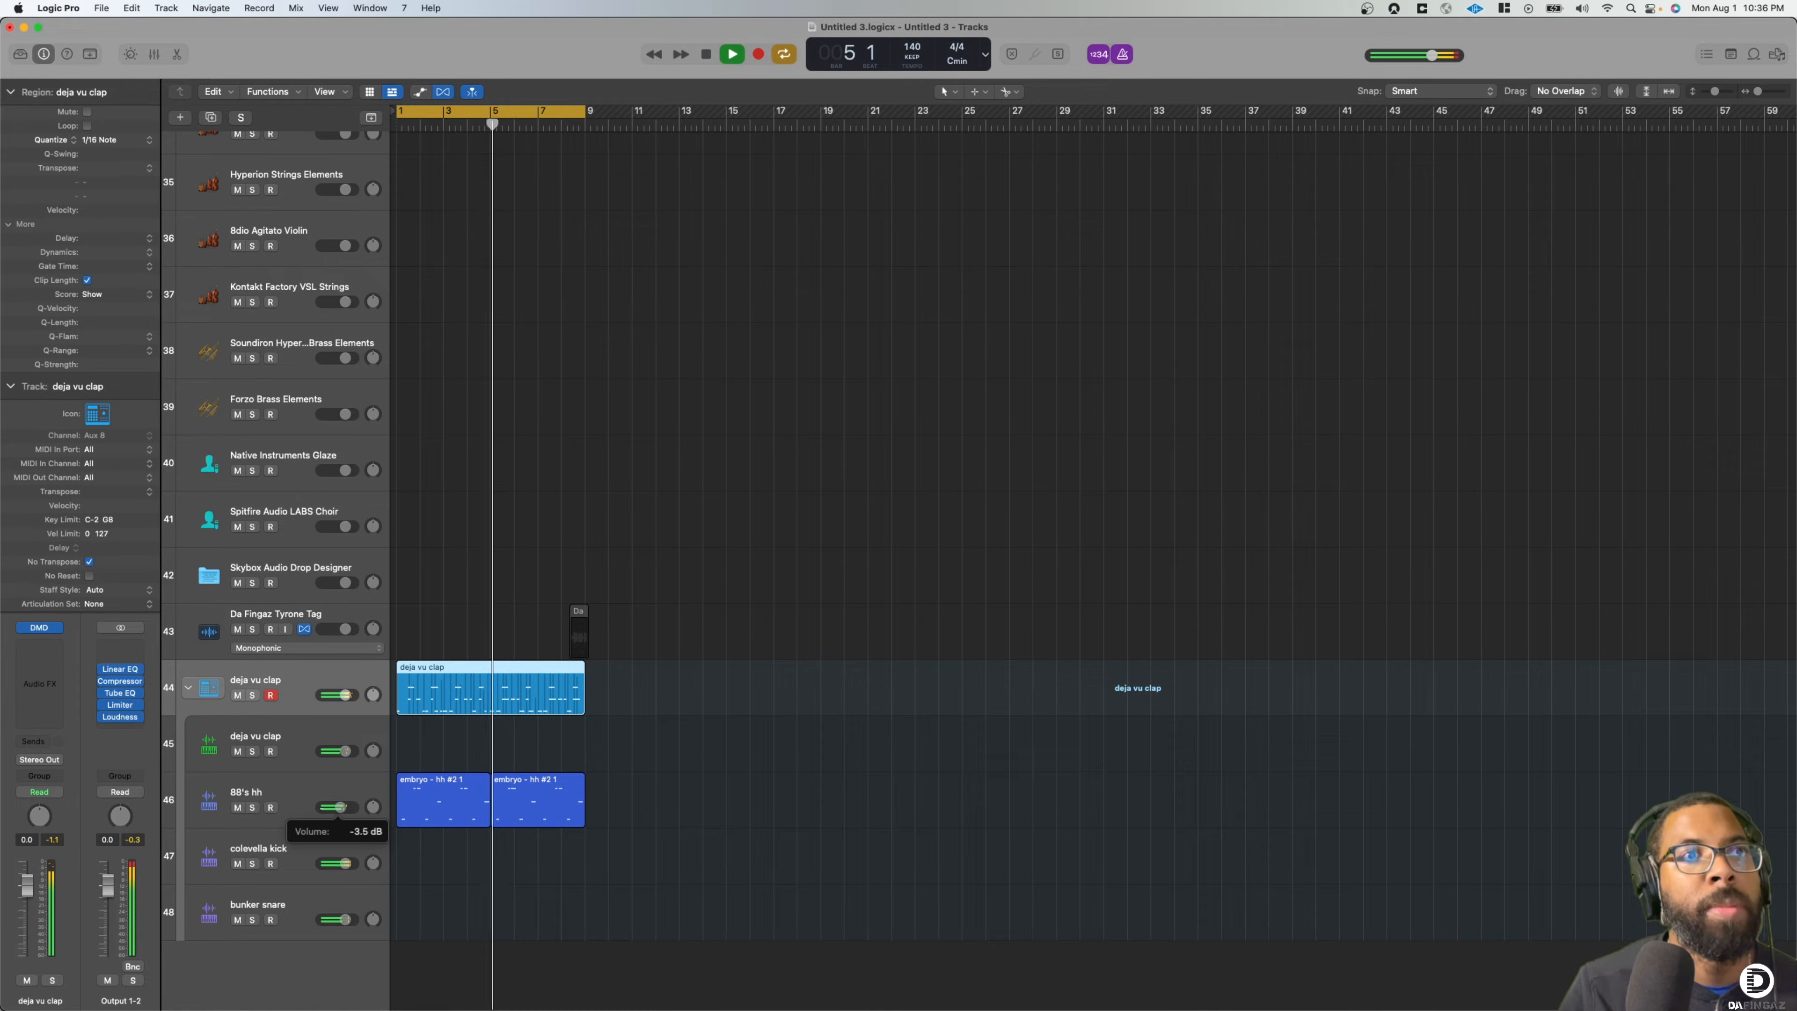
{"action": "left_click", "coordinate": [188, 688]}
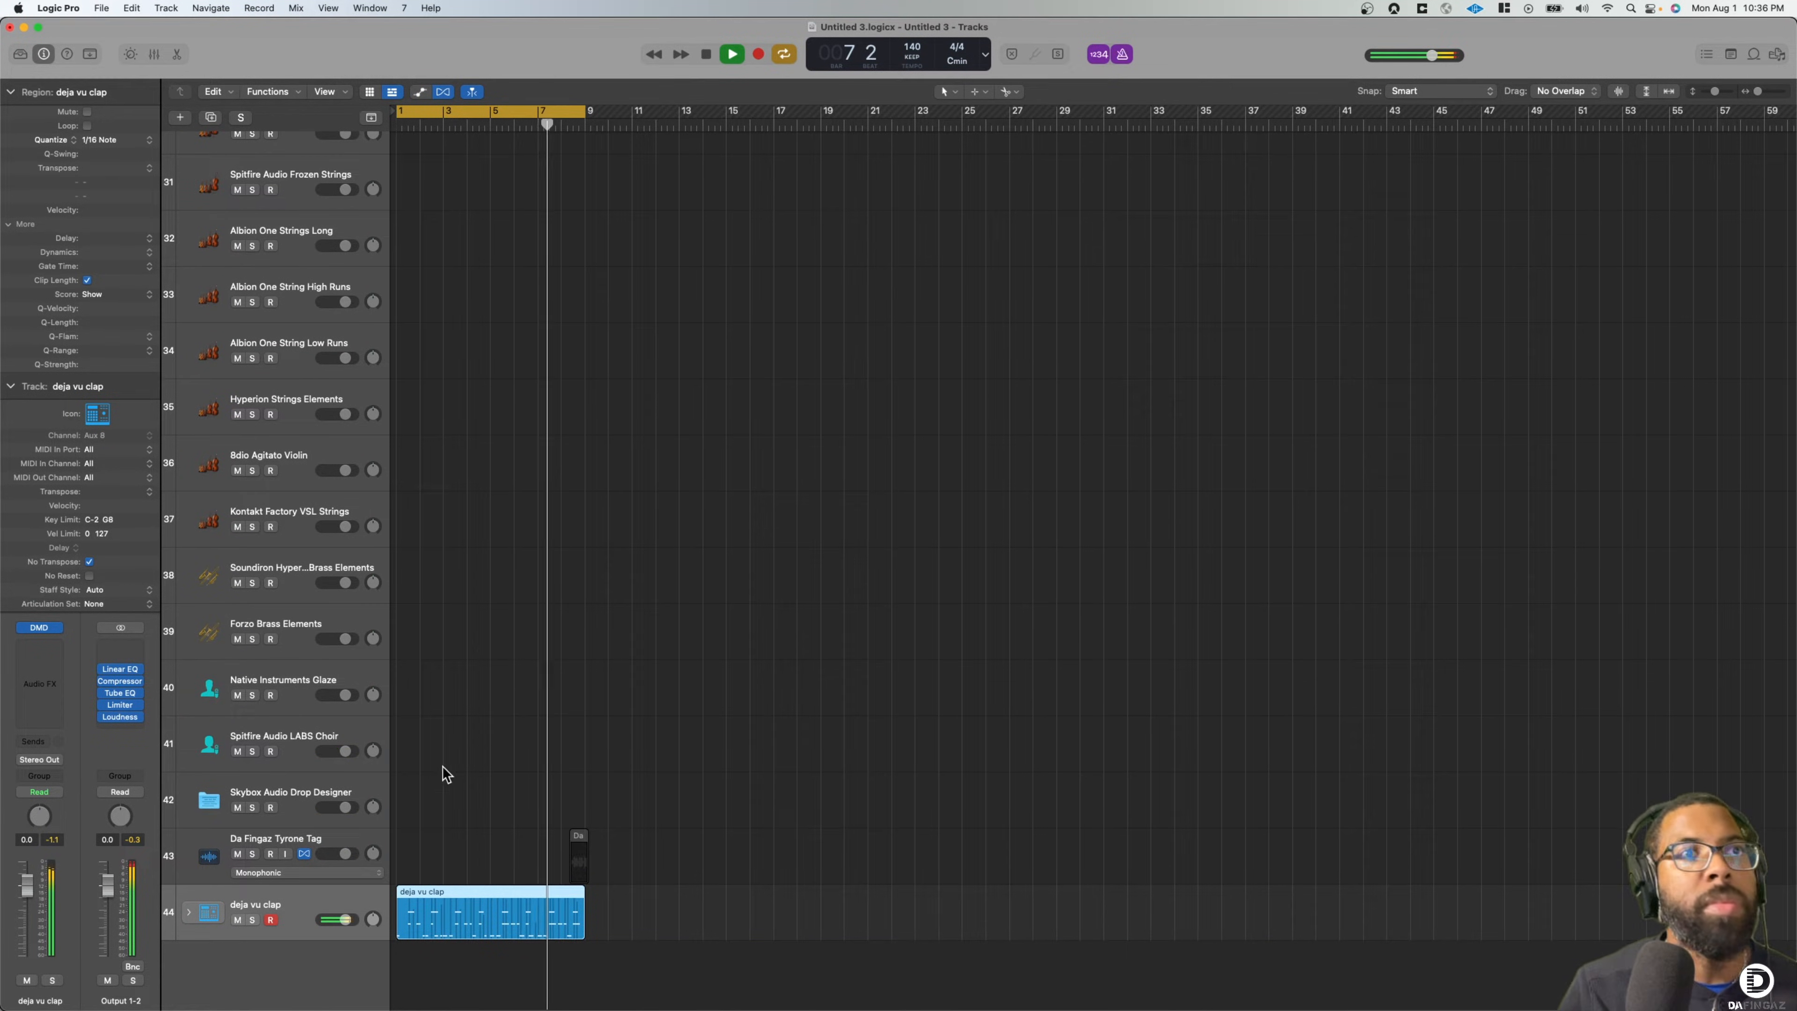
Move the deja vu clap kit stack to the head of the track list and lower the 88's hh volume slightly further
{"action": "left_click_drag", "start_coordinate": [353, 903], "coordinate": [347, 7]}
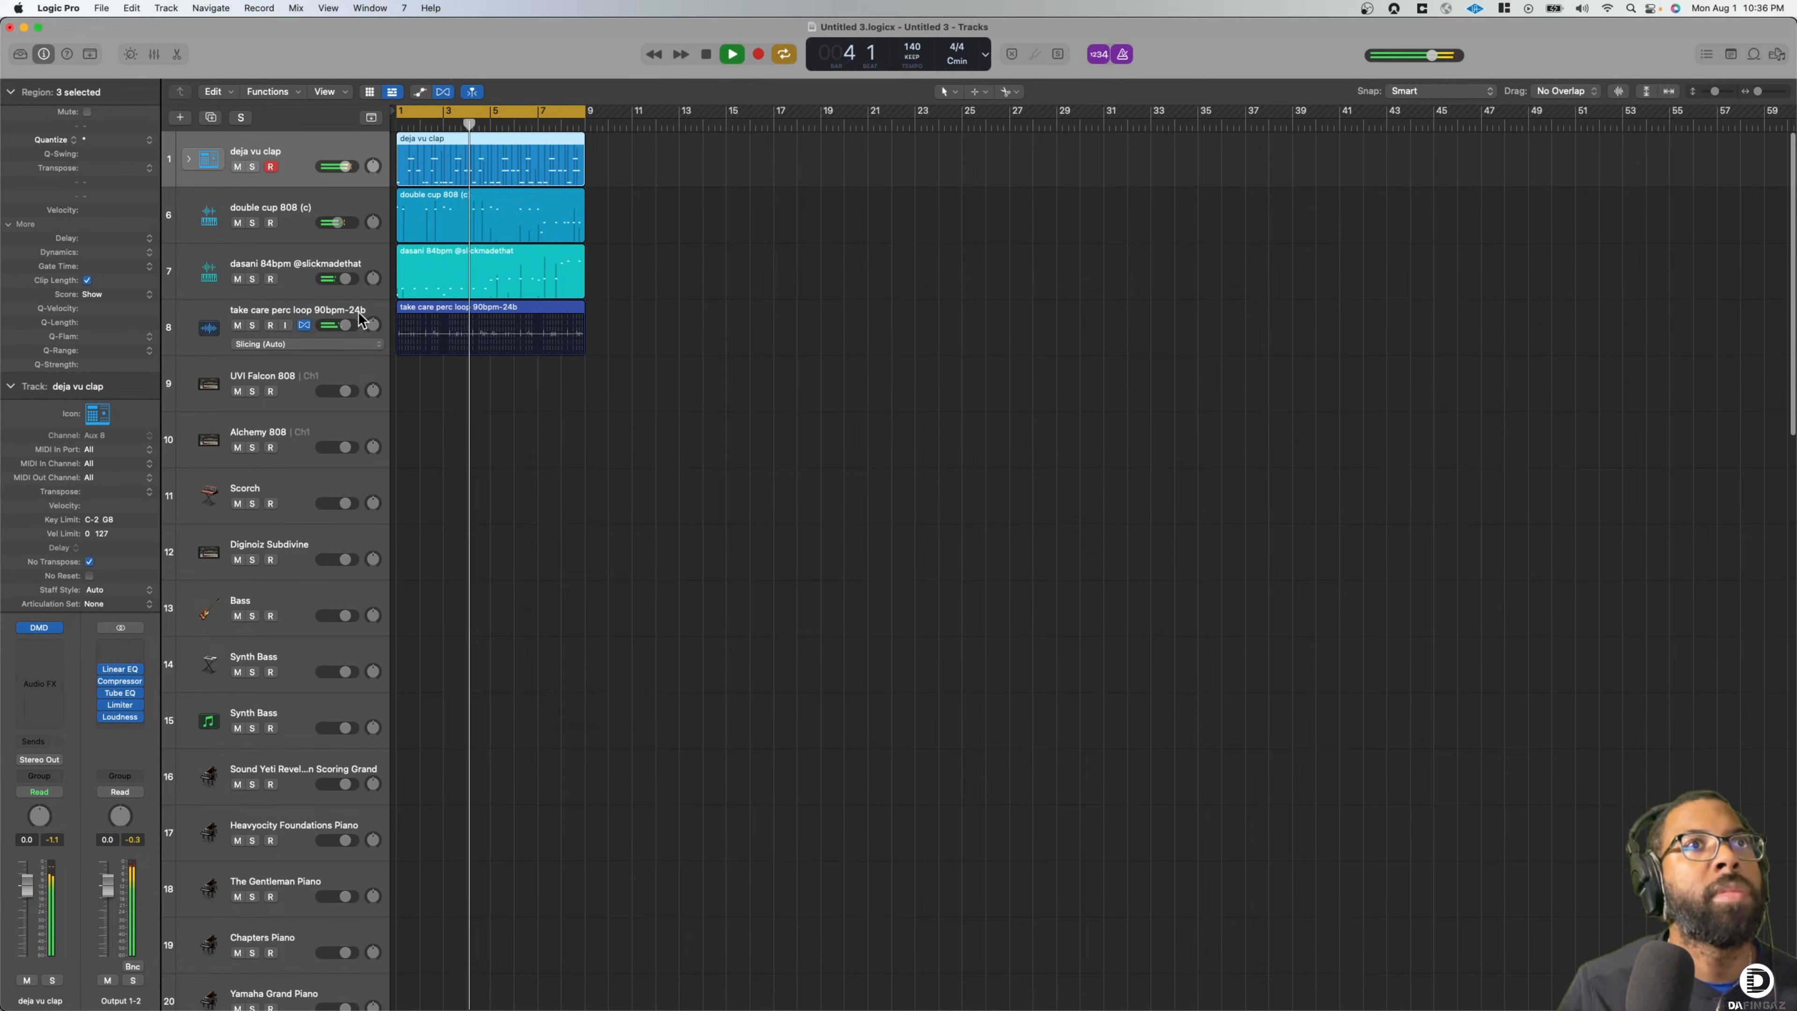
{"action": "left_click", "coordinate": [187, 159]}
{"action": "key", "text": "space"}
{"action": "left_click_drag", "start_coordinate": [338, 278], "coordinate": [335, 278]}
{"action": "left_click", "coordinate": [188, 160]}
Play the beat from the start, solo the double cup 808 (c) track and turn the metronome off
{"action": "key", "text": "Return"}
{"action": "key", "text": "space"}
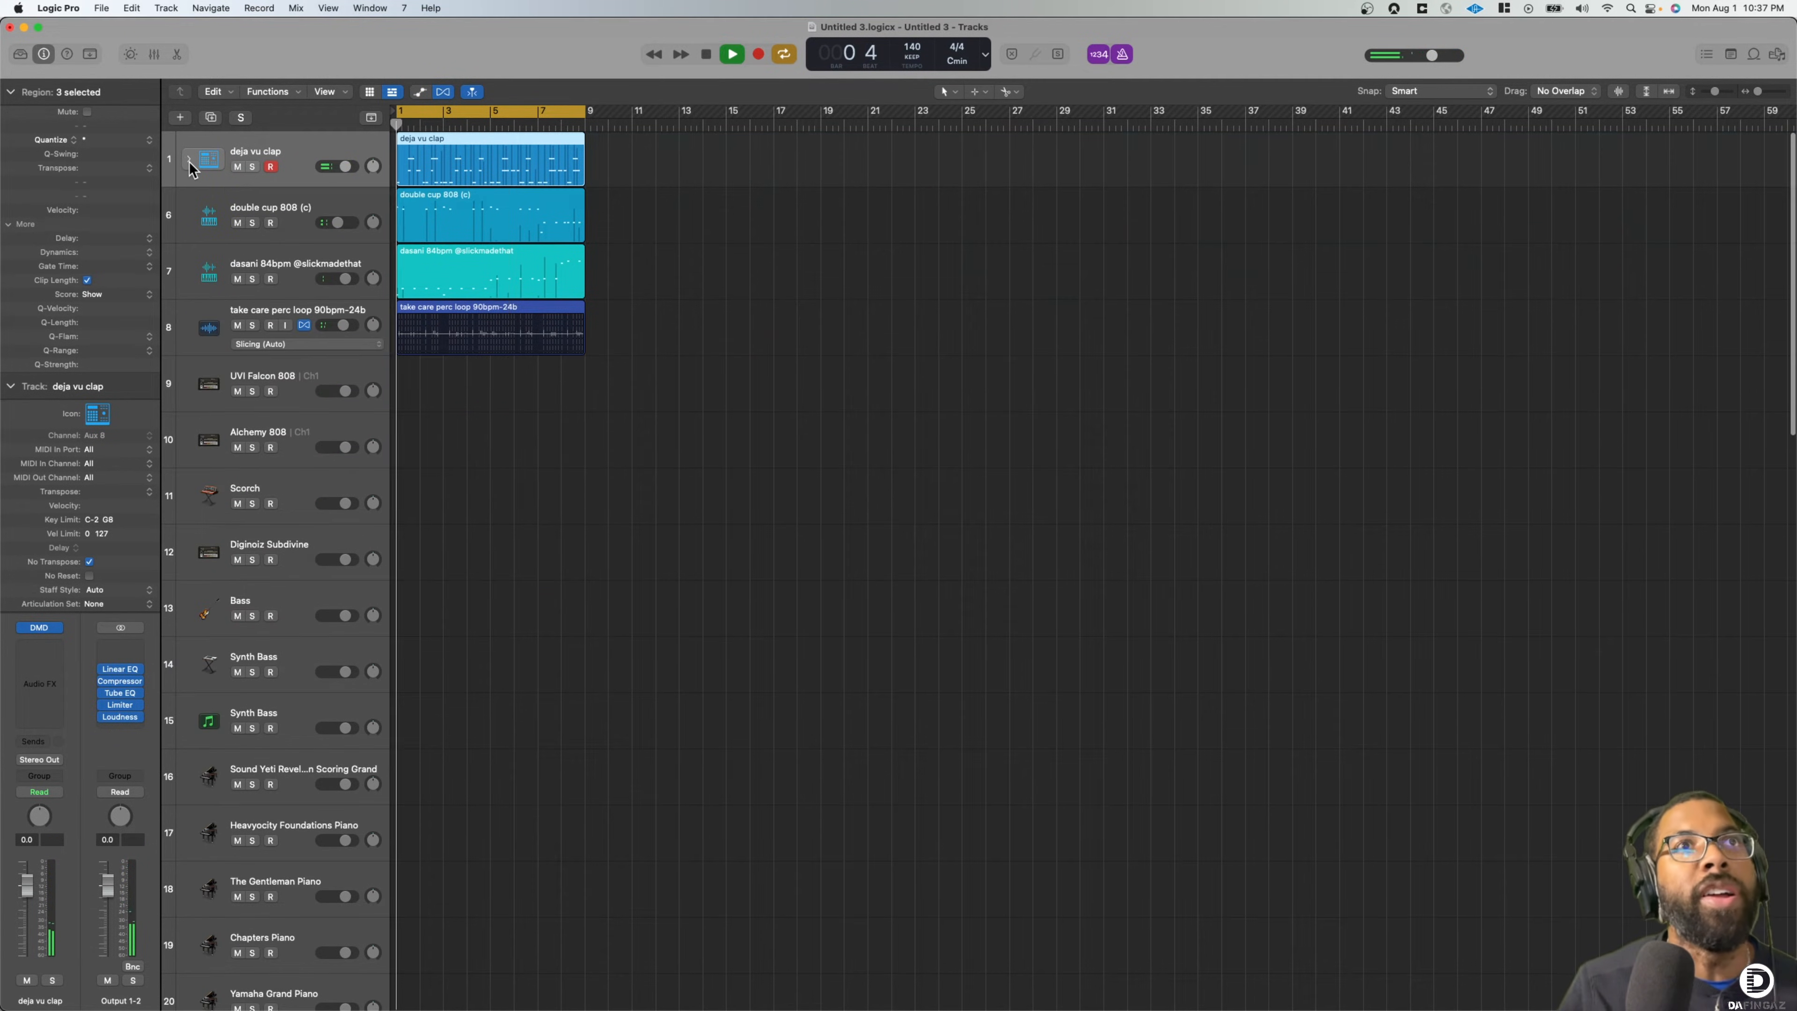
{"action": "key", "text": "space"}
{"action": "left_click", "coordinate": [303, 400]}
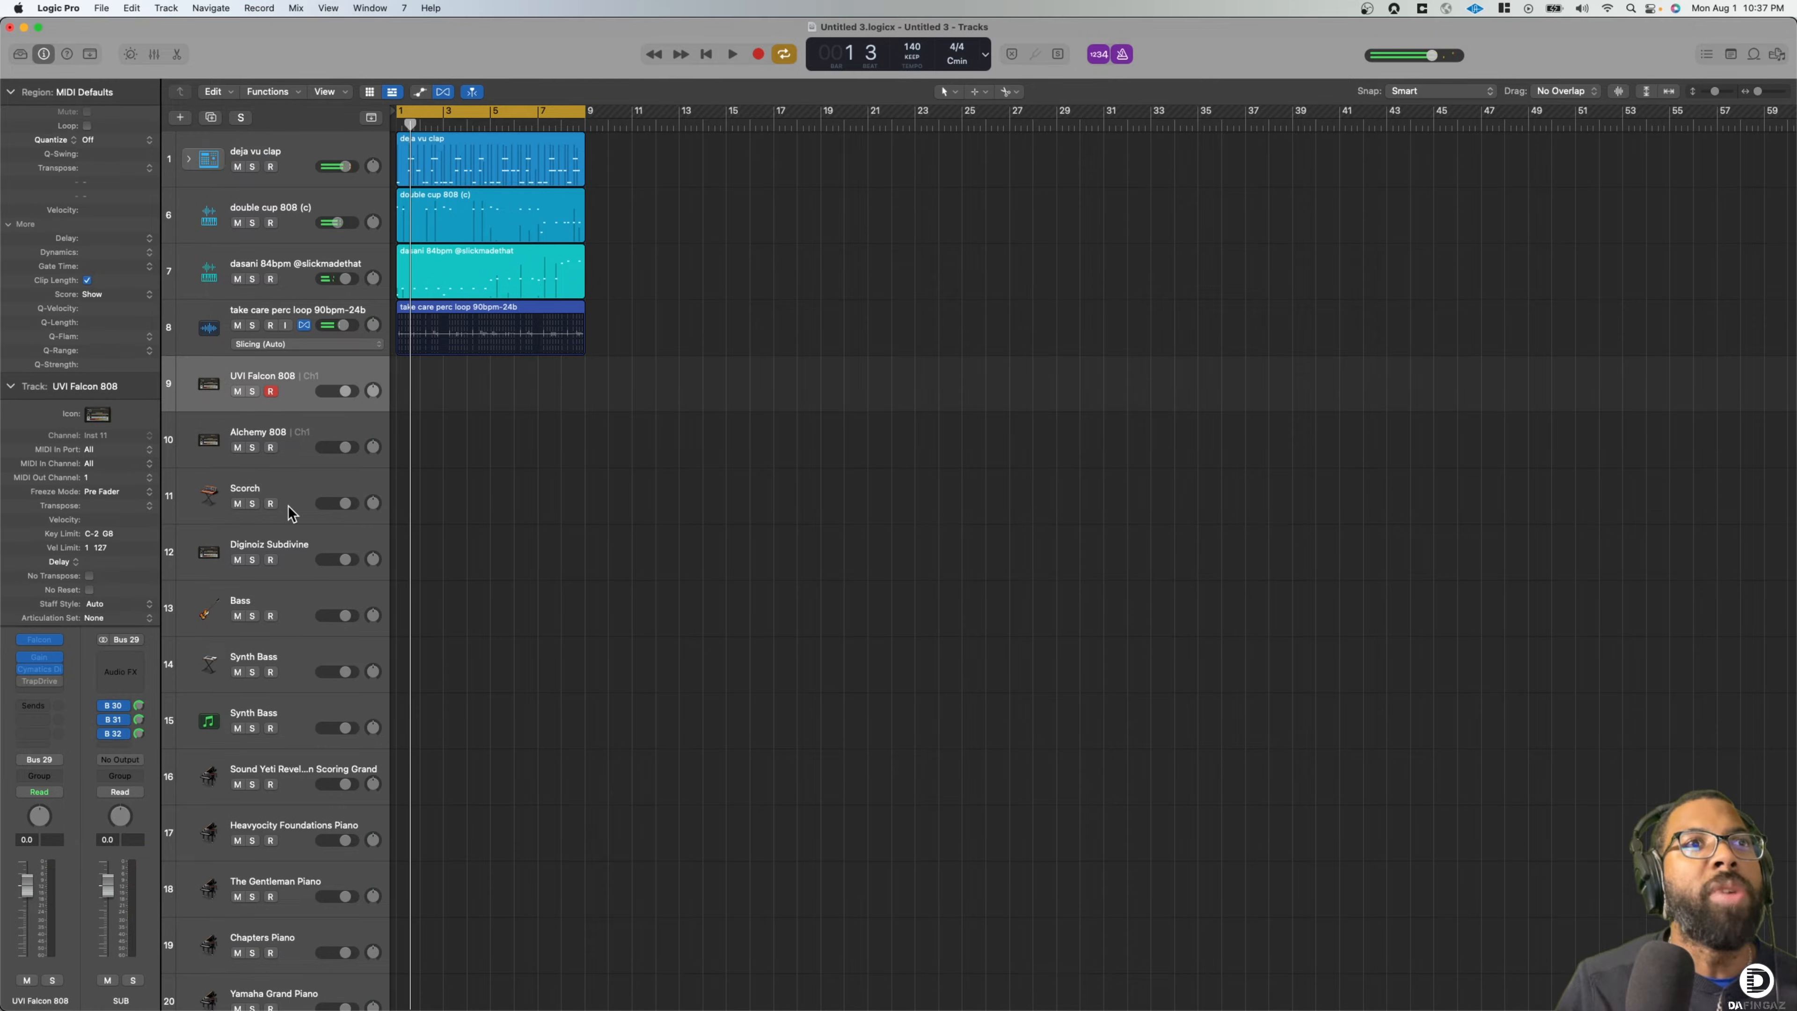
{"action": "key", "text": "space"}
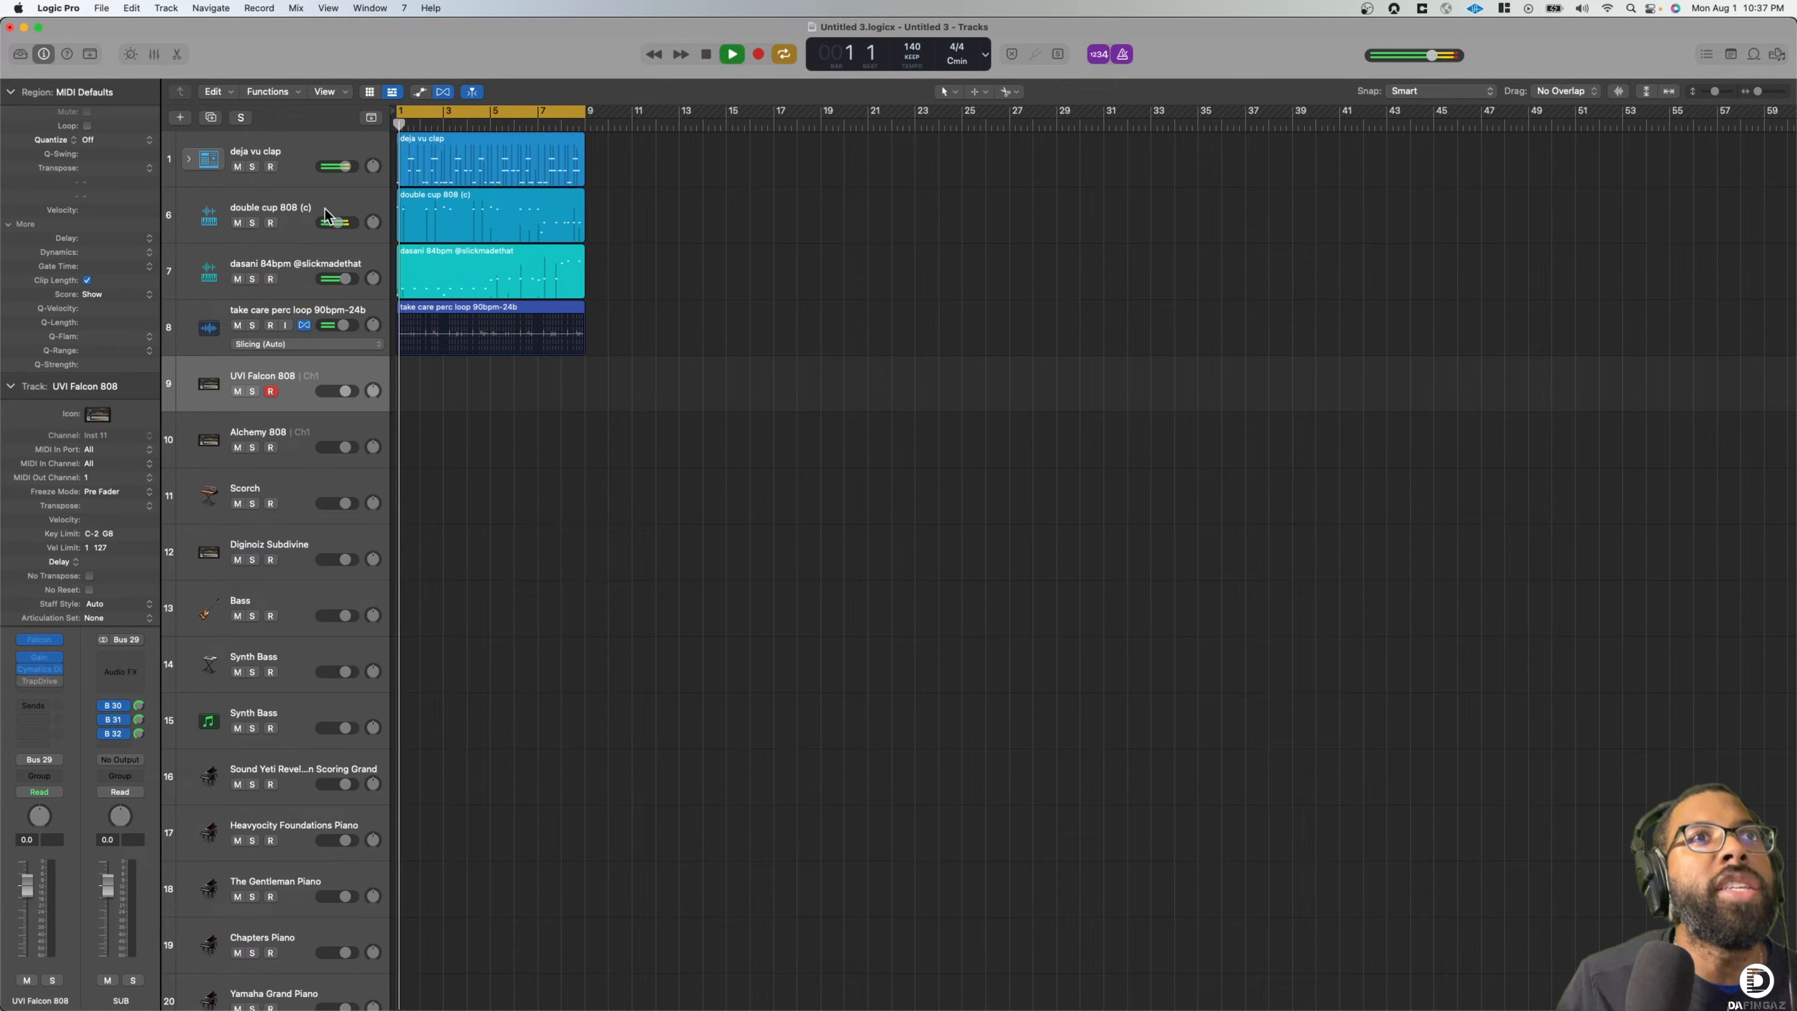
{"action": "left_click", "coordinate": [253, 223]}
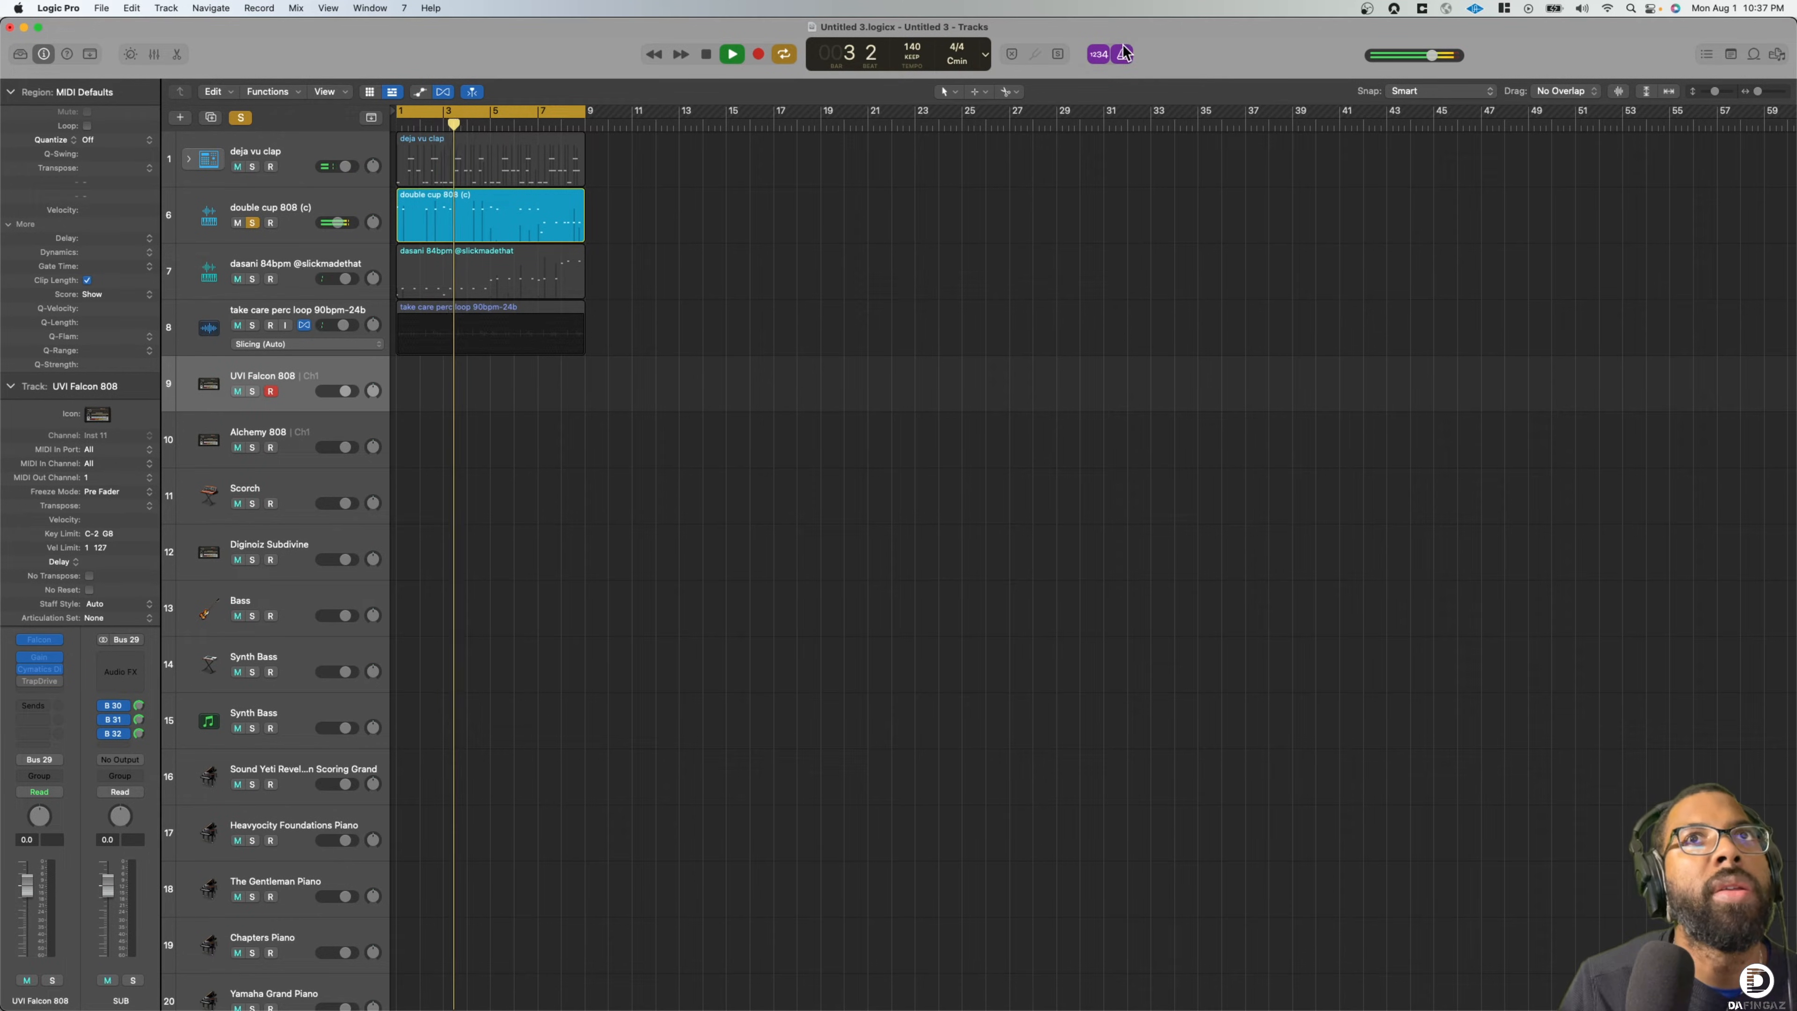
{"action": "key", "text": "space"}
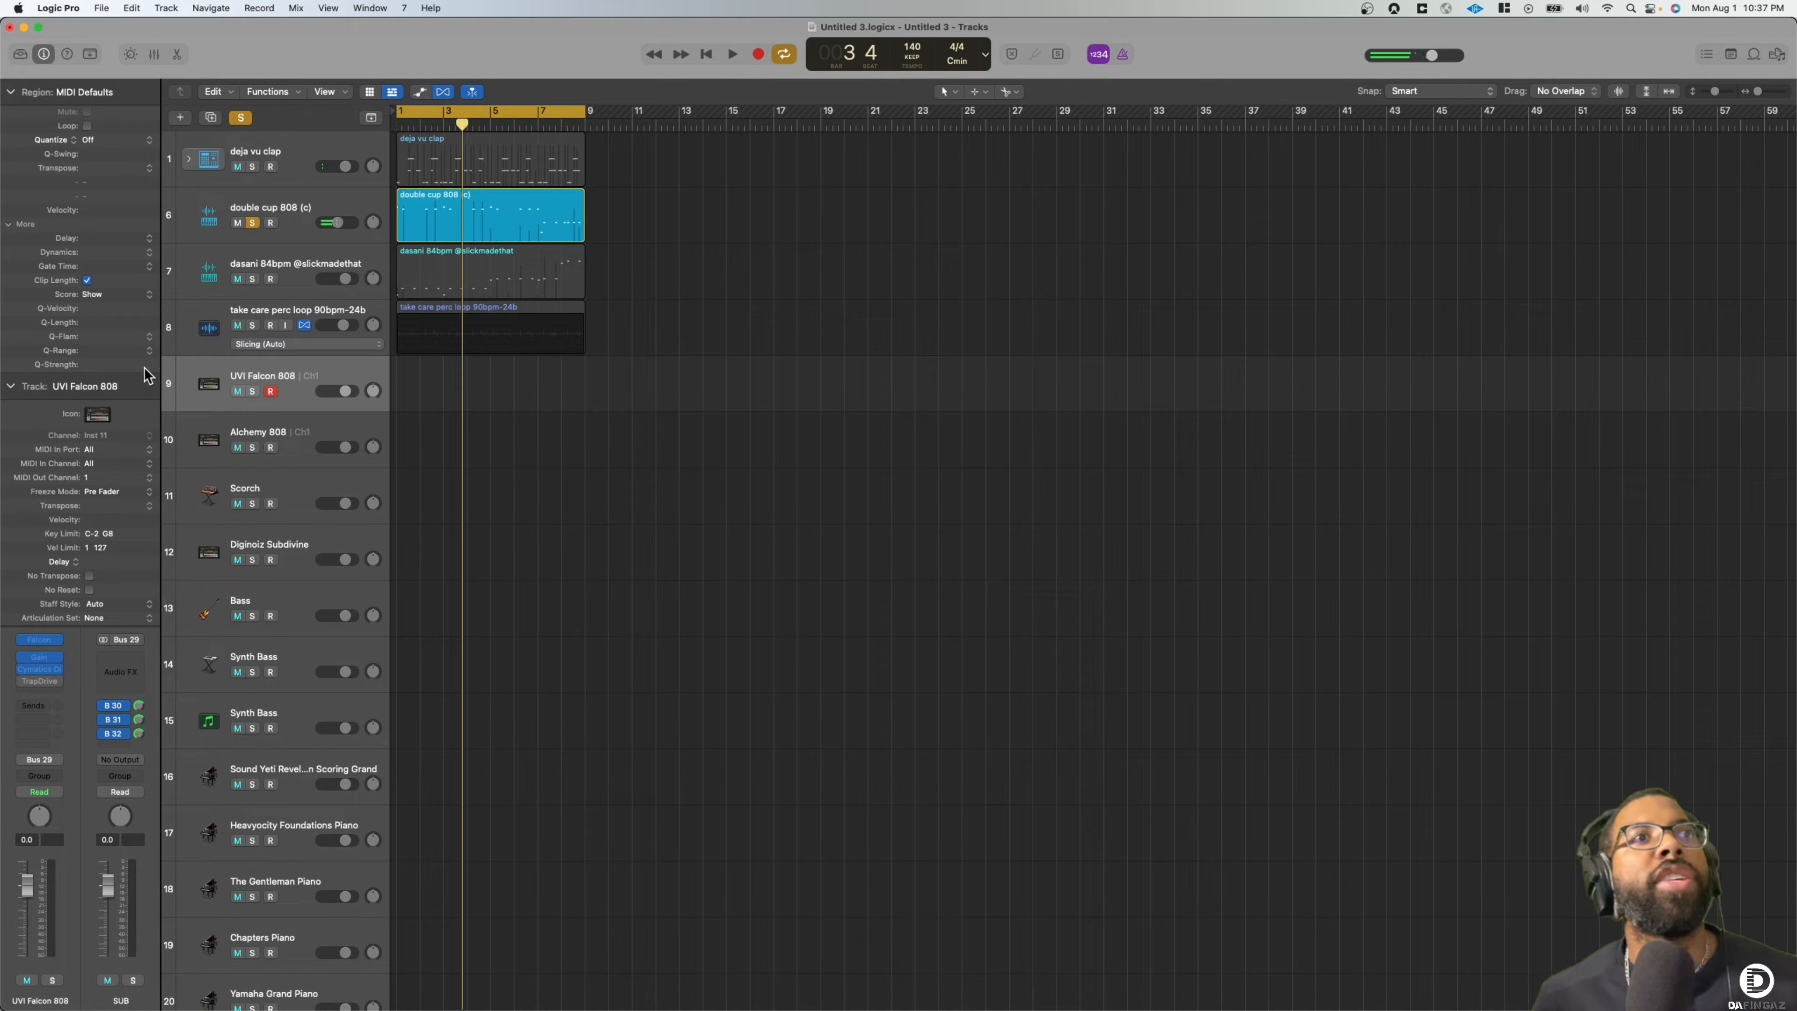
Collapse the Region and Track inspectors and open Quick Sampler for the double cup 808 (c) track
{"action": "left_click", "coordinate": [9, 91]}
{"action": "left_click", "coordinate": [11, 117]}
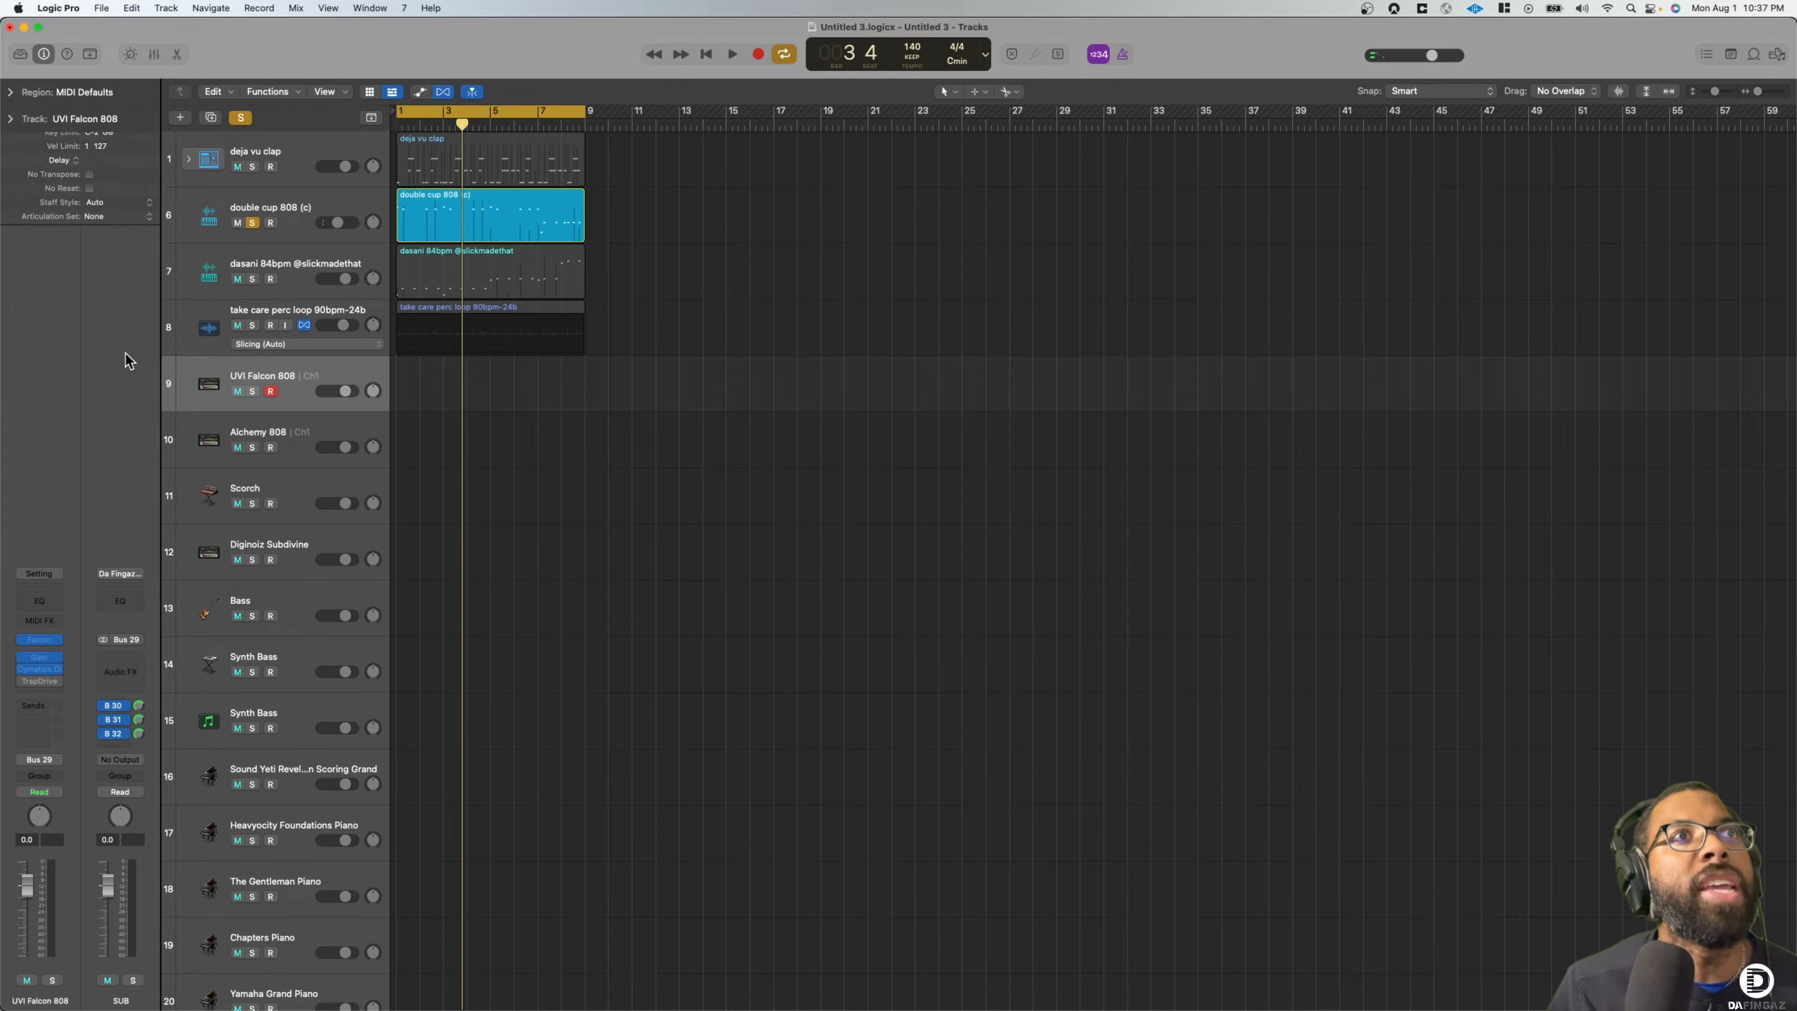
{"action": "double_click", "coordinate": [205, 232]}
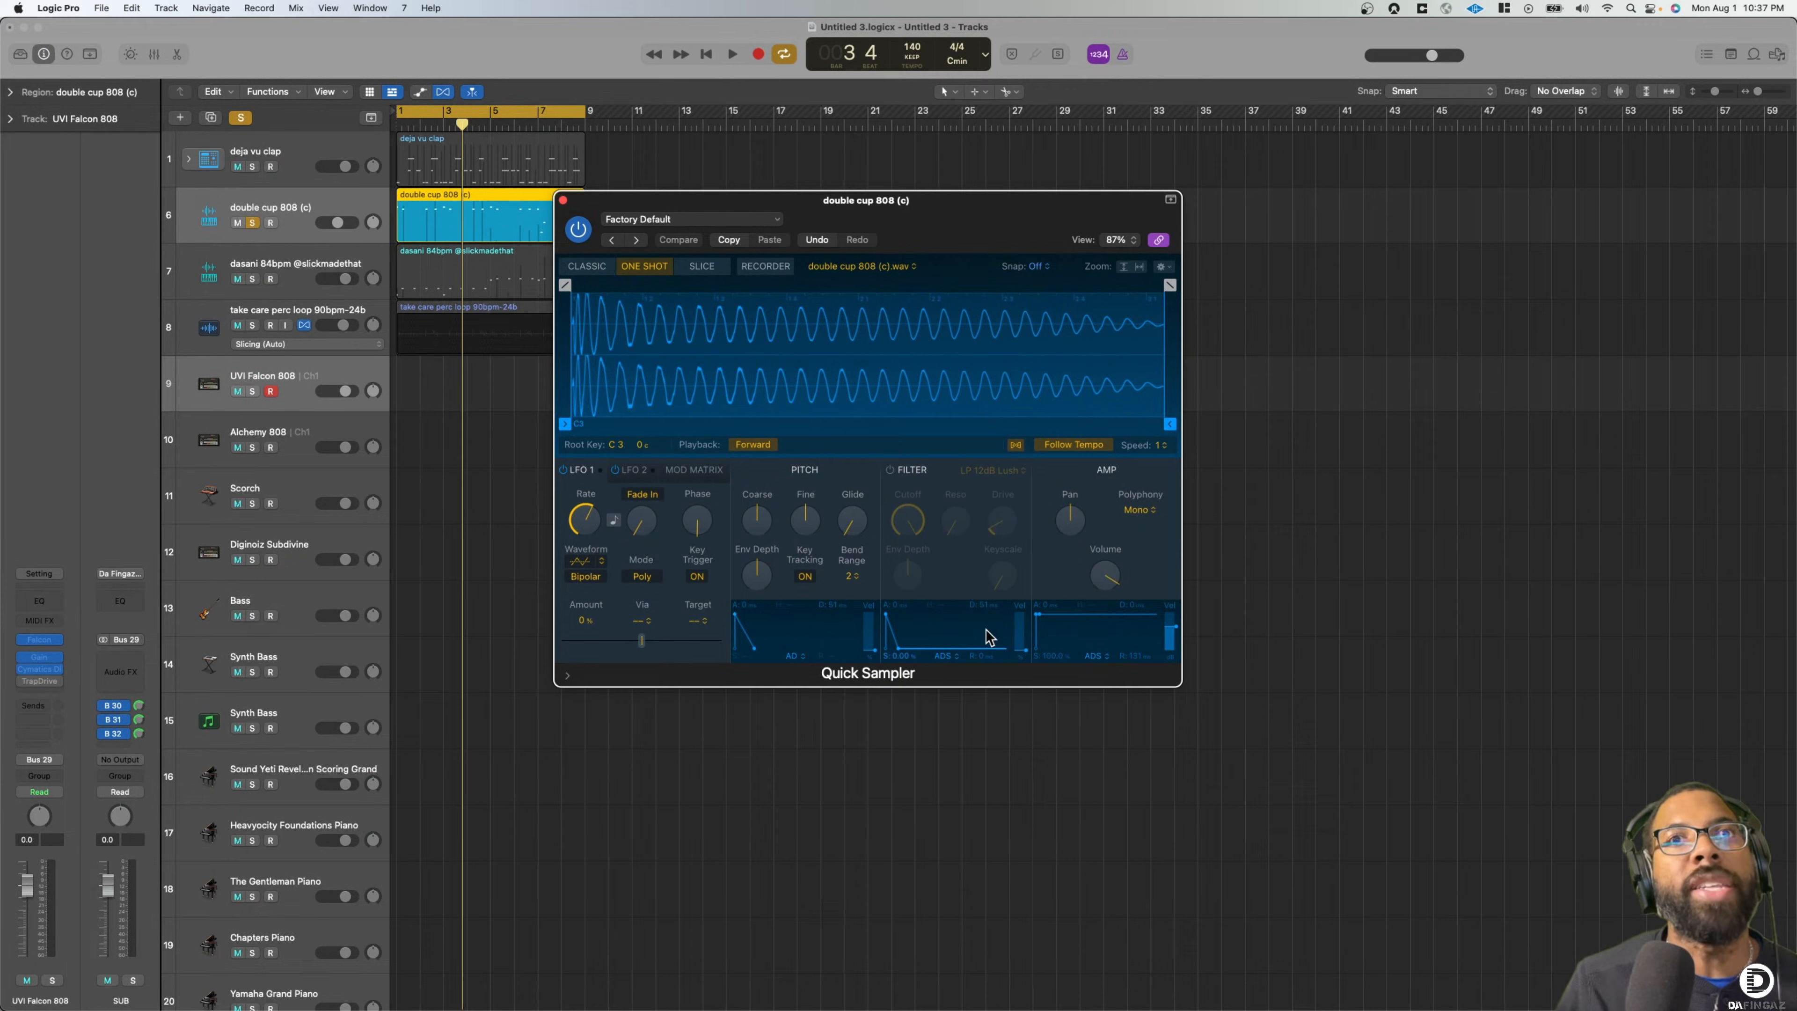
Add a short attack to the double cup 808 (c) amp envelope while it plays soloed, and close Quick Sampler
{"action": "key", "text": "space"}
{"action": "left_click_drag", "start_coordinate": [1036, 618], "coordinate": [1073, 620]}
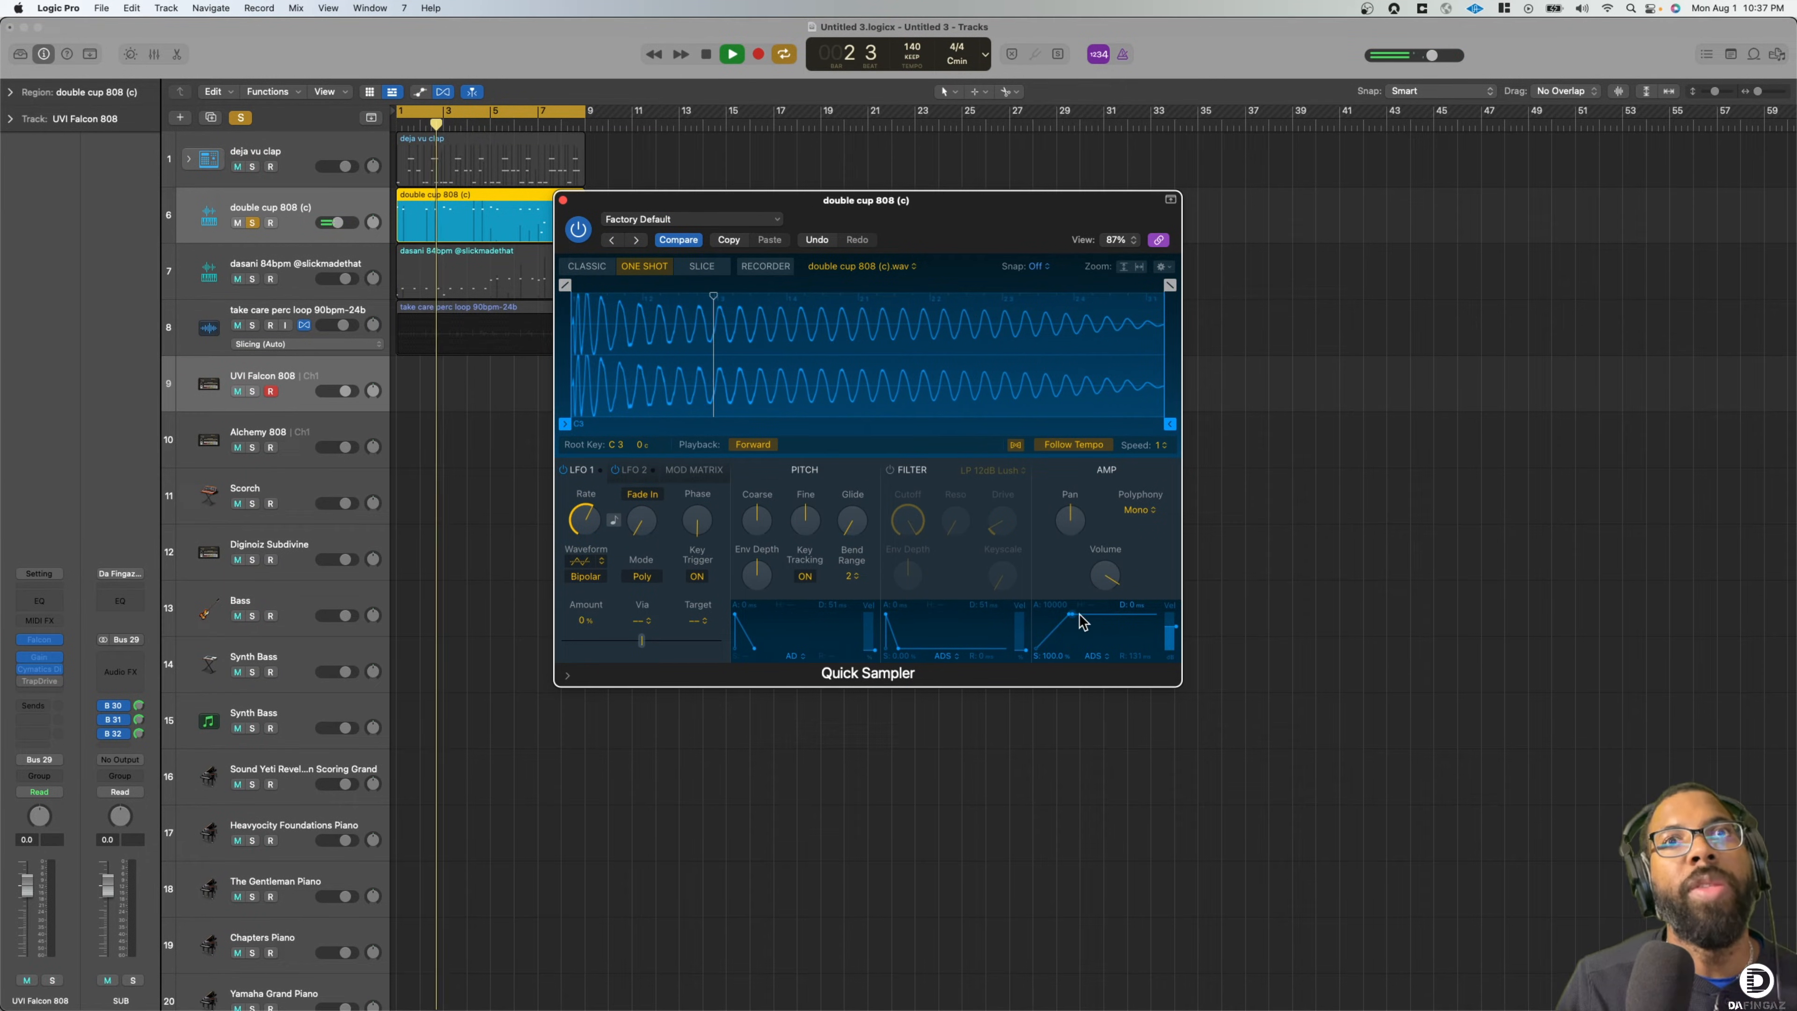
{"action": "left_click_drag", "start_coordinate": [1070, 620], "coordinate": [1045, 620]}
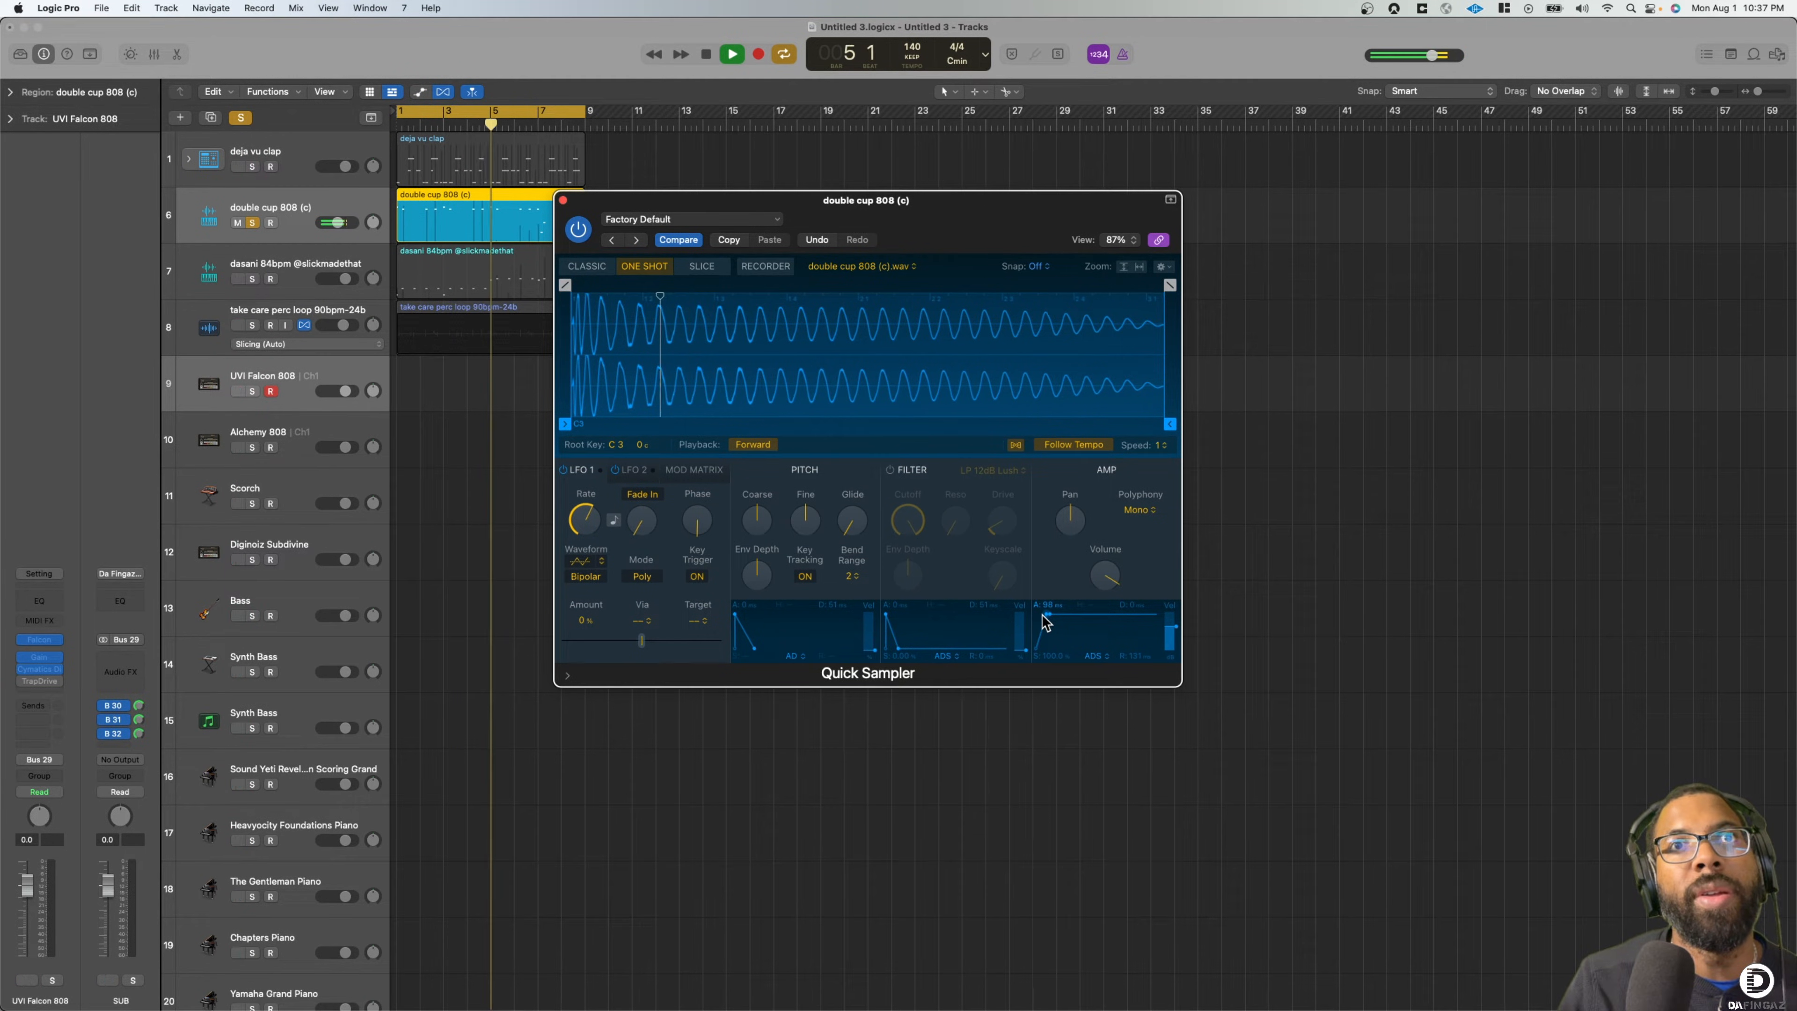
{"action": "key", "text": "space"}
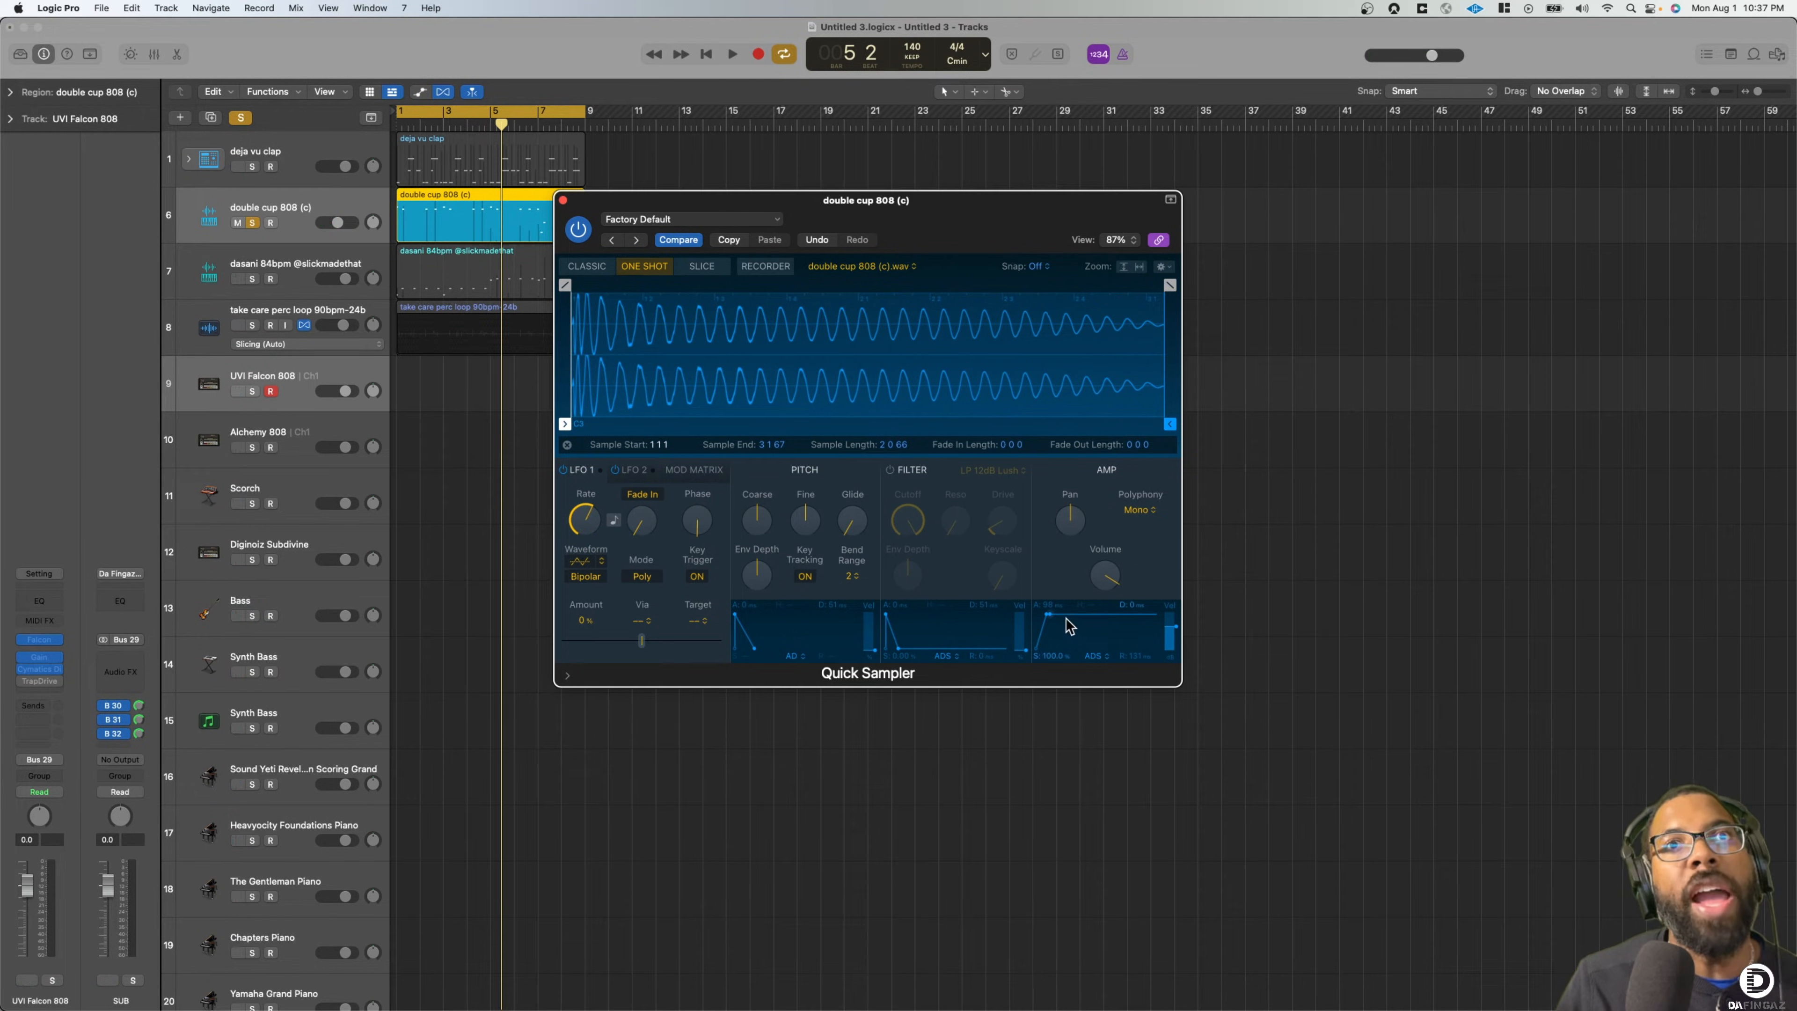
{"action": "key", "text": "space"}
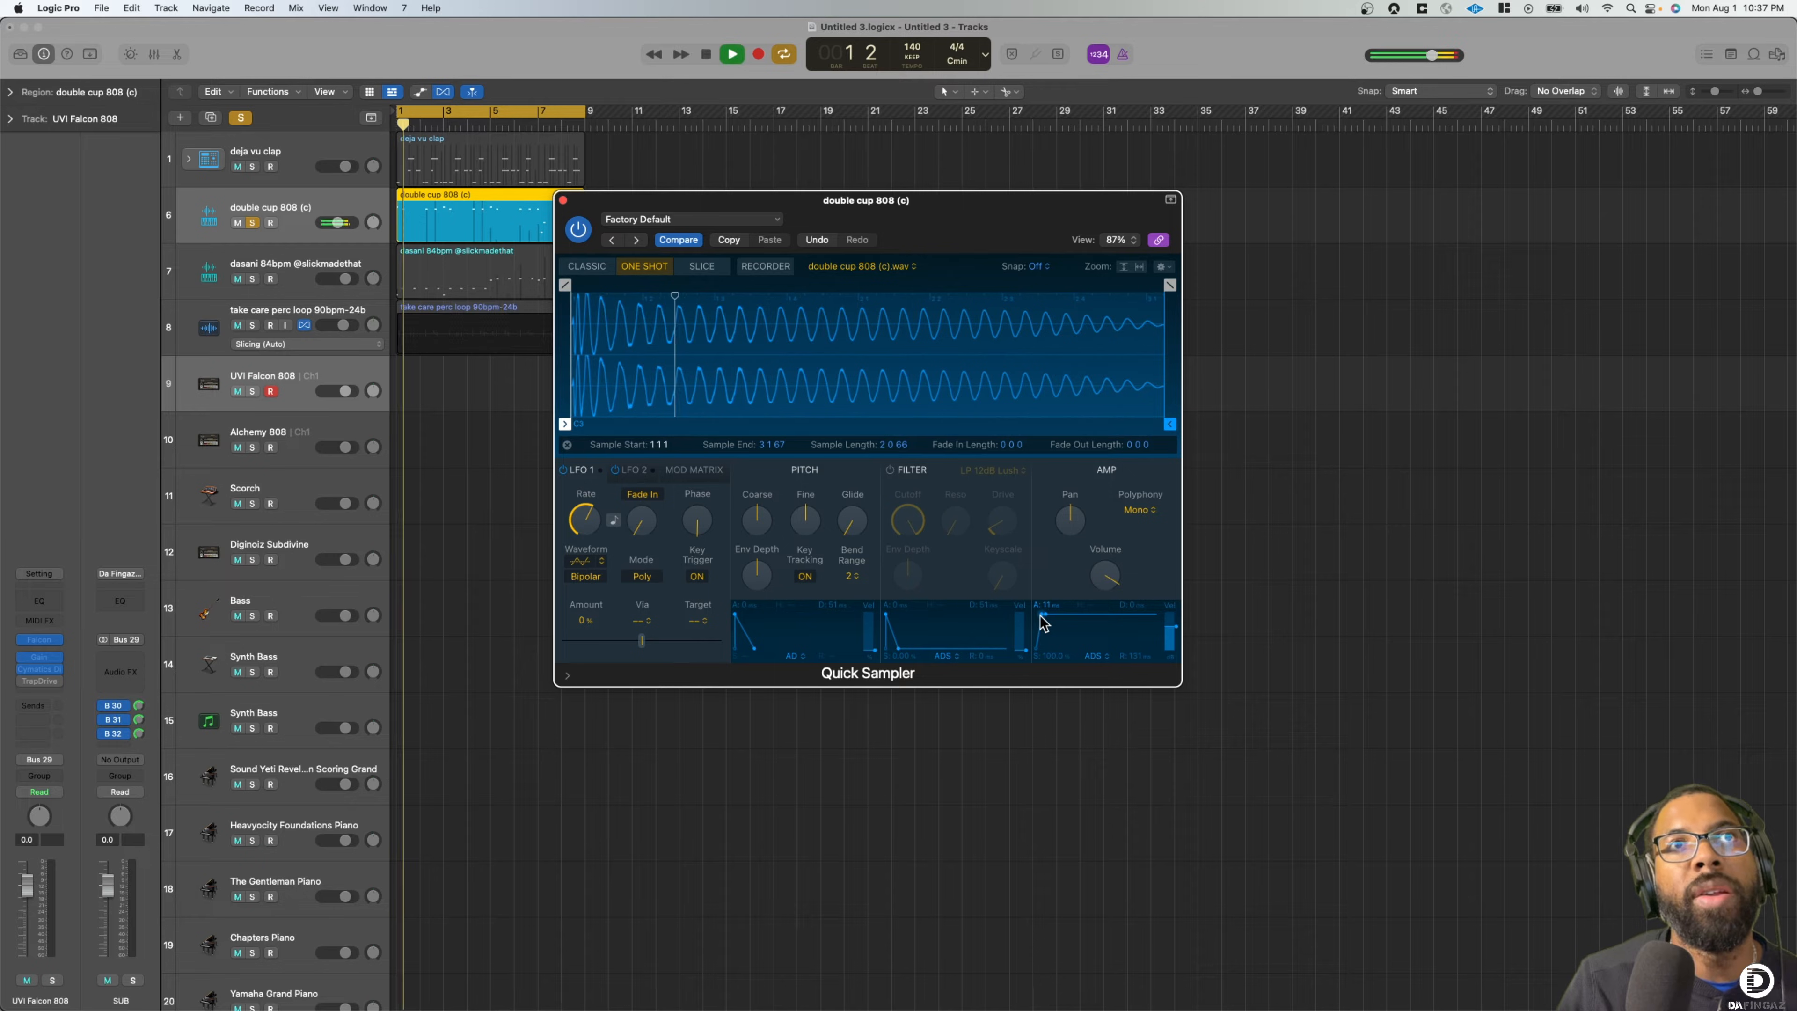
{"action": "left_click_drag", "start_coordinate": [1041, 615], "coordinate": [1047, 623]}
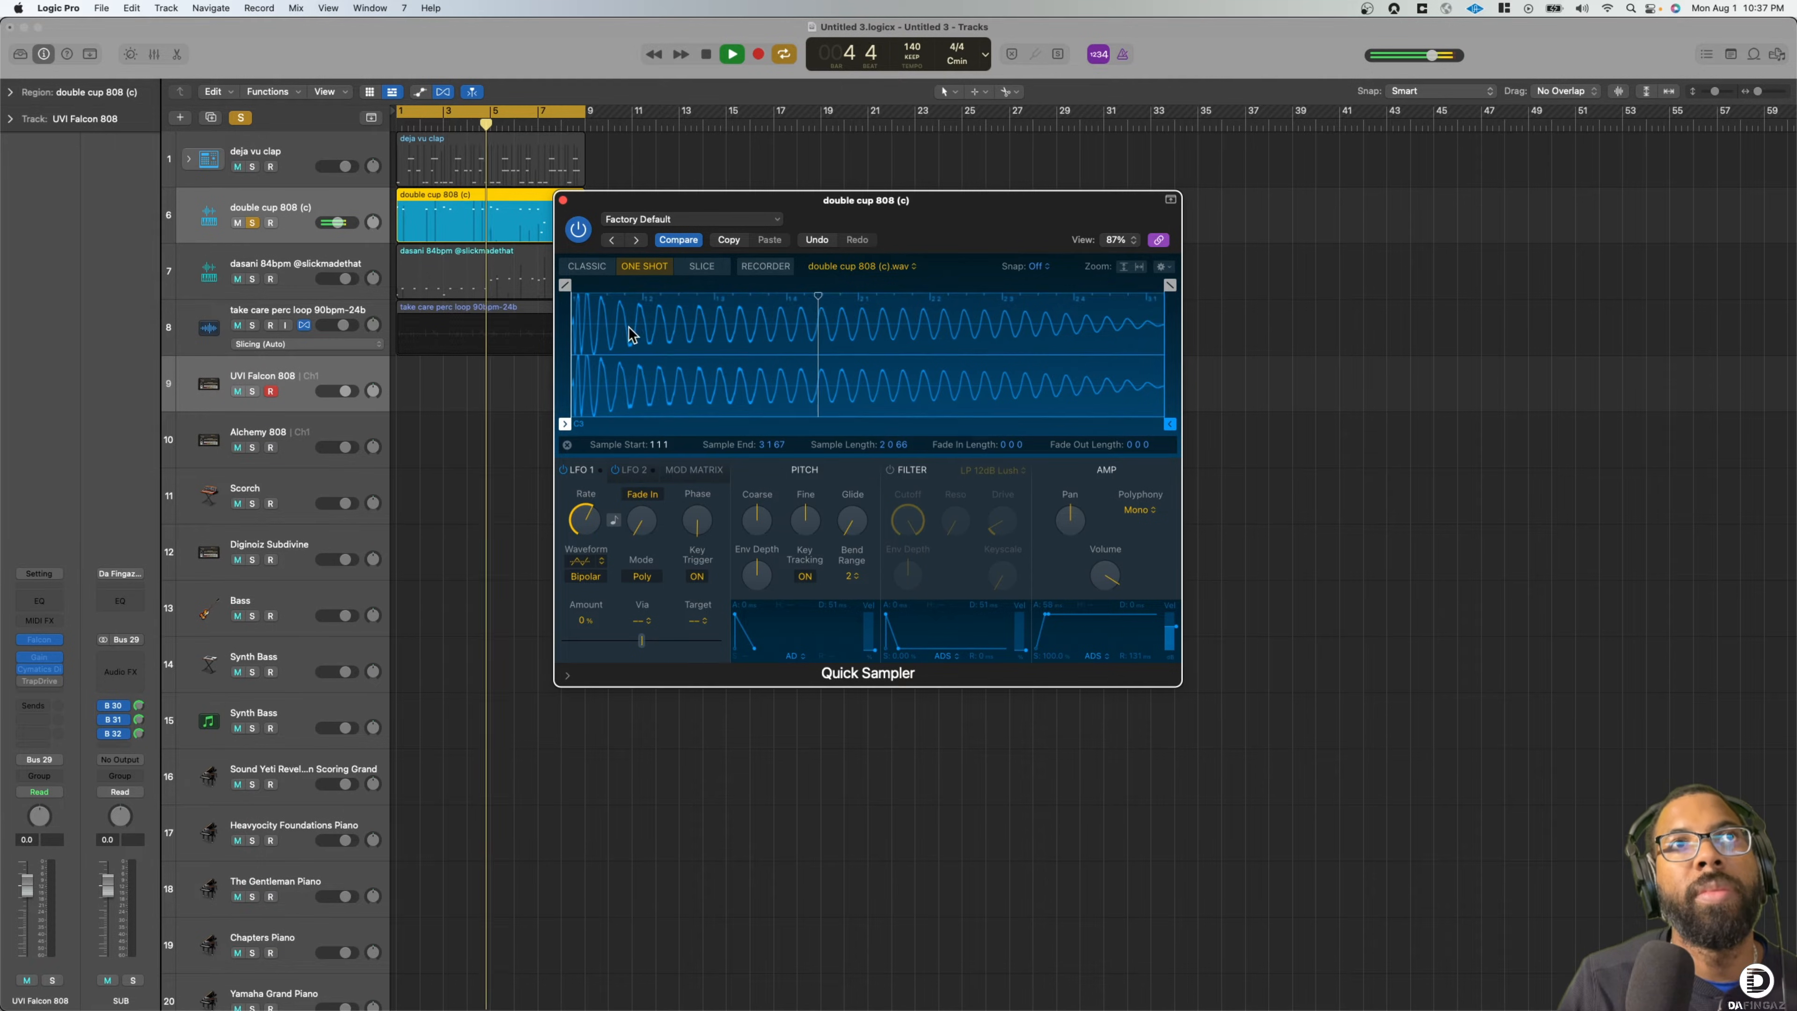
{"action": "left_click", "coordinate": [563, 202]}
{"action": "key", "text": "space"}
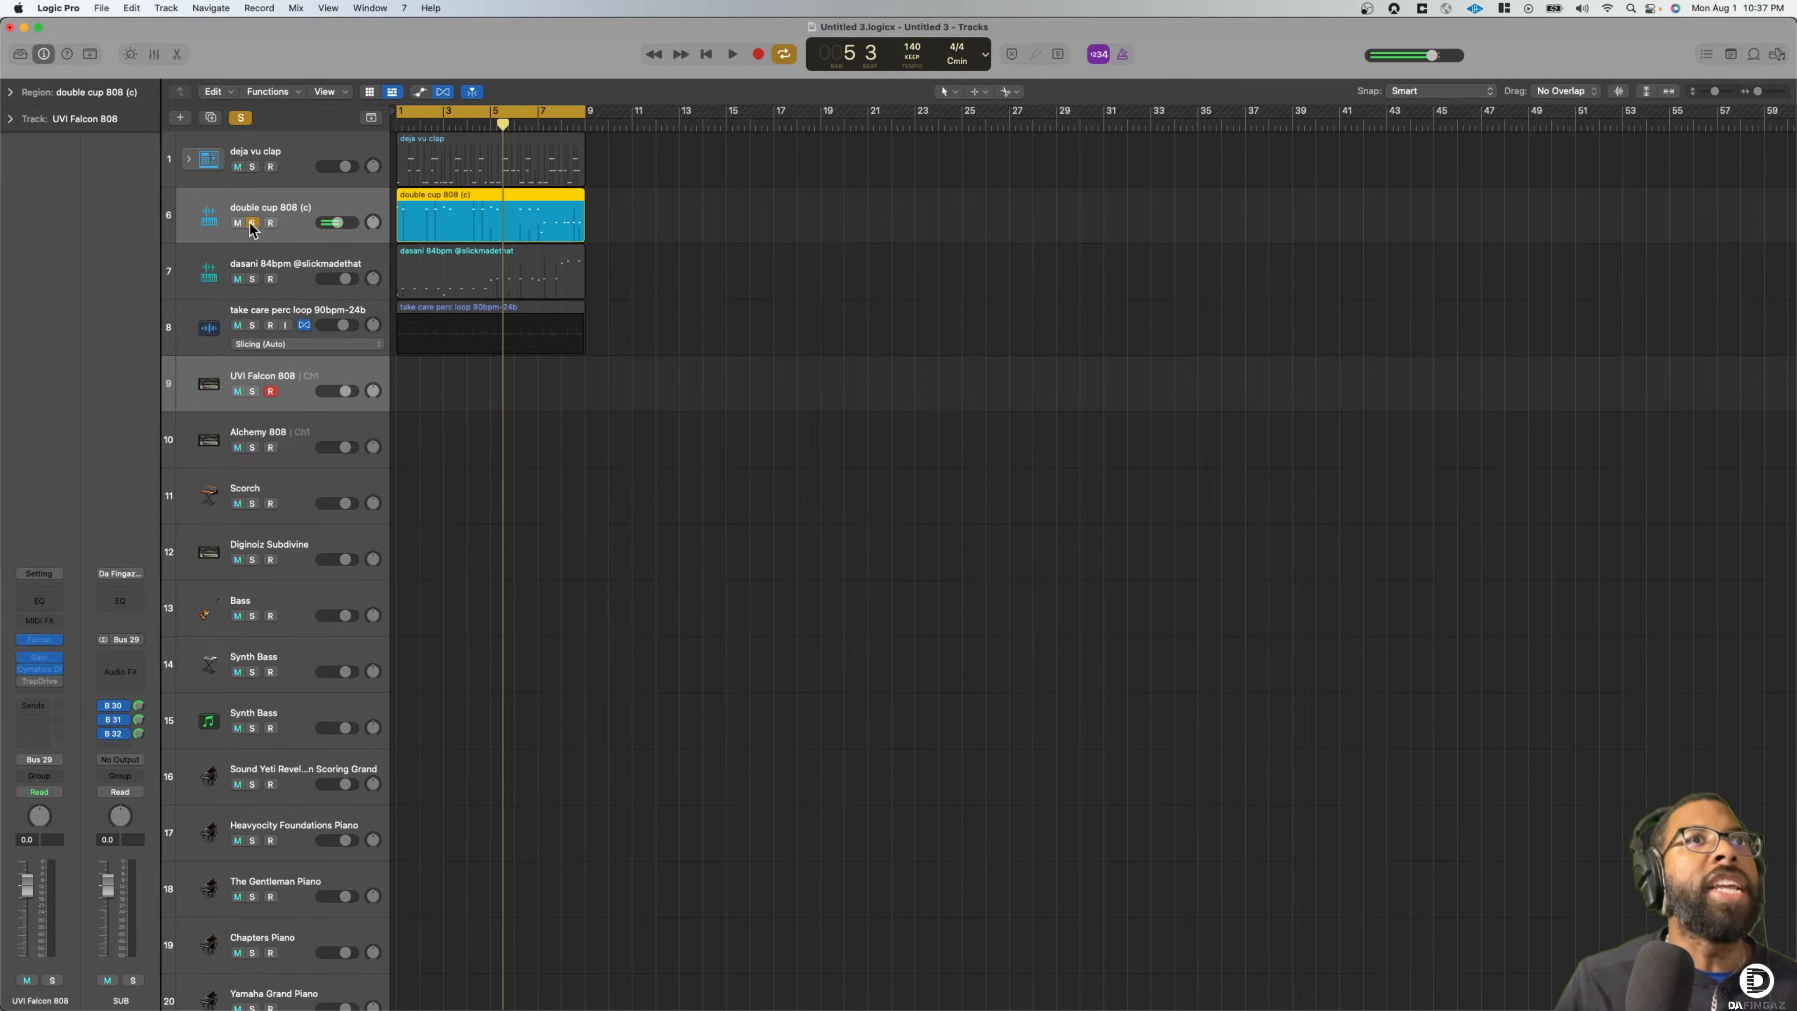
Take the double cup 808 (c) out of solo, look over the kit's sub-tracks and play the full beat from the start
{"action": "left_click", "coordinate": [249, 219]}
{"action": "key", "text": "space"}
{"action": "key", "text": "space"}
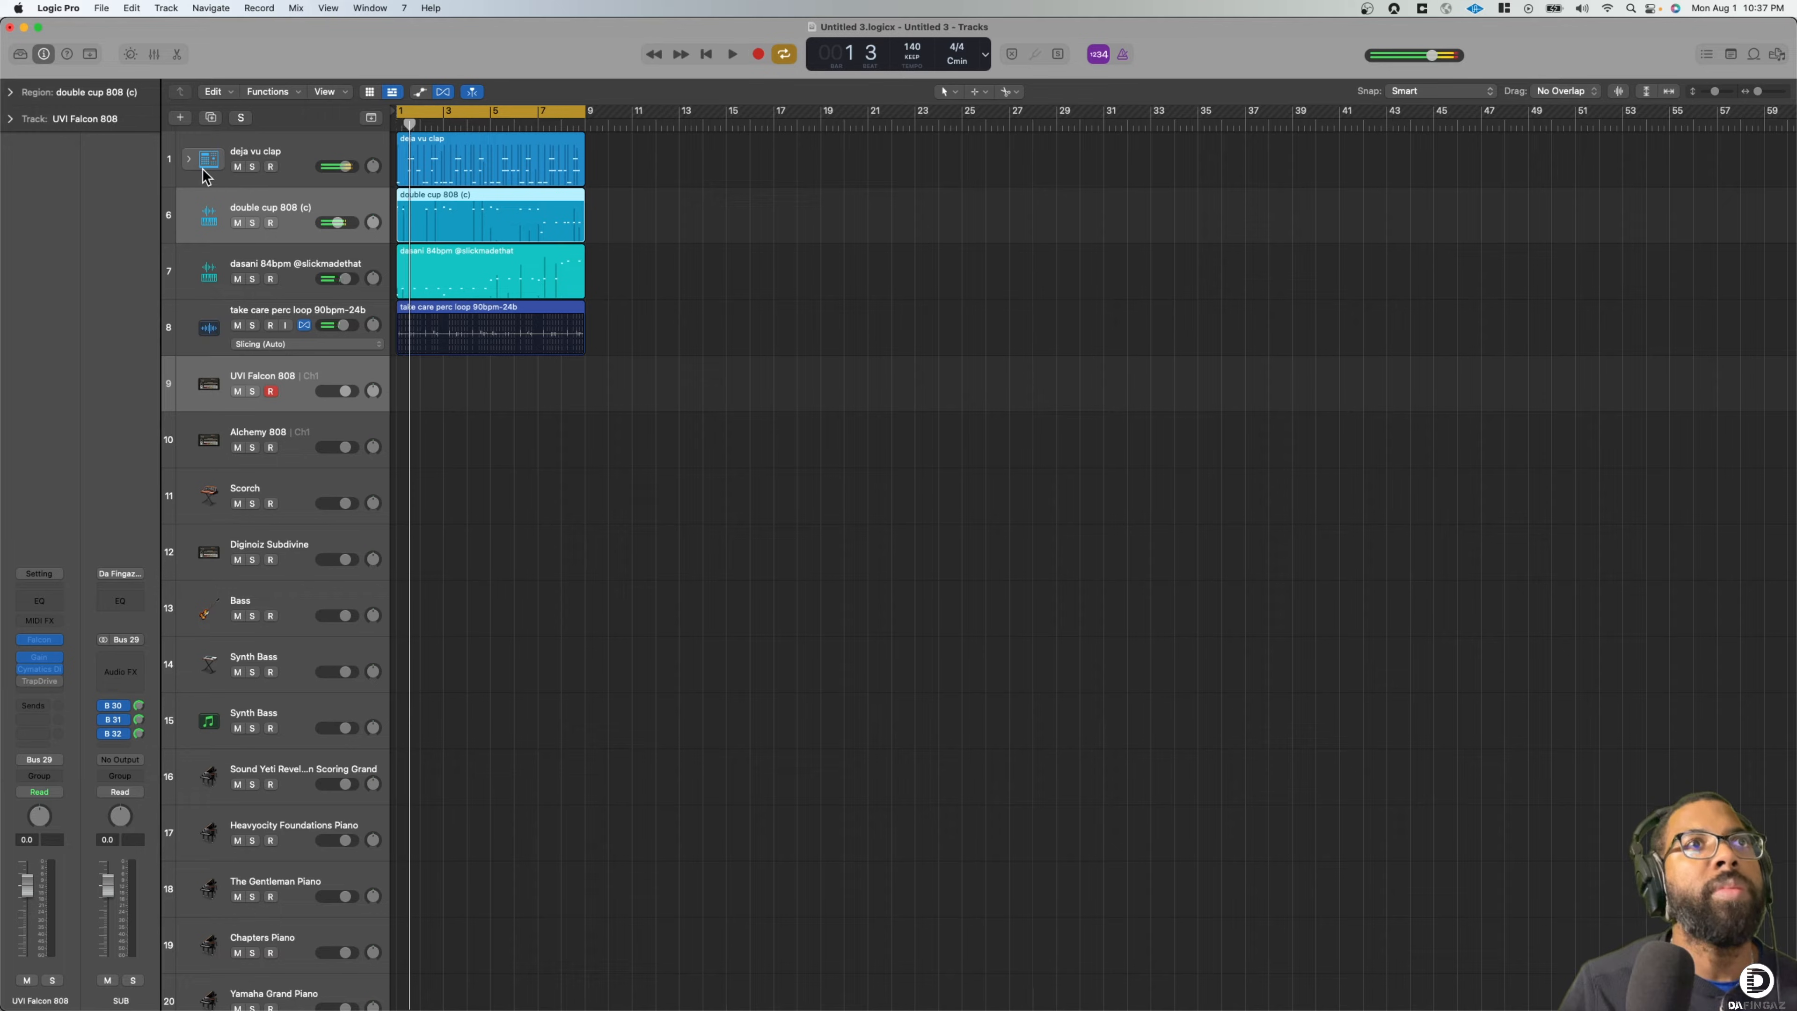
{"action": "left_click", "coordinate": [191, 160]}
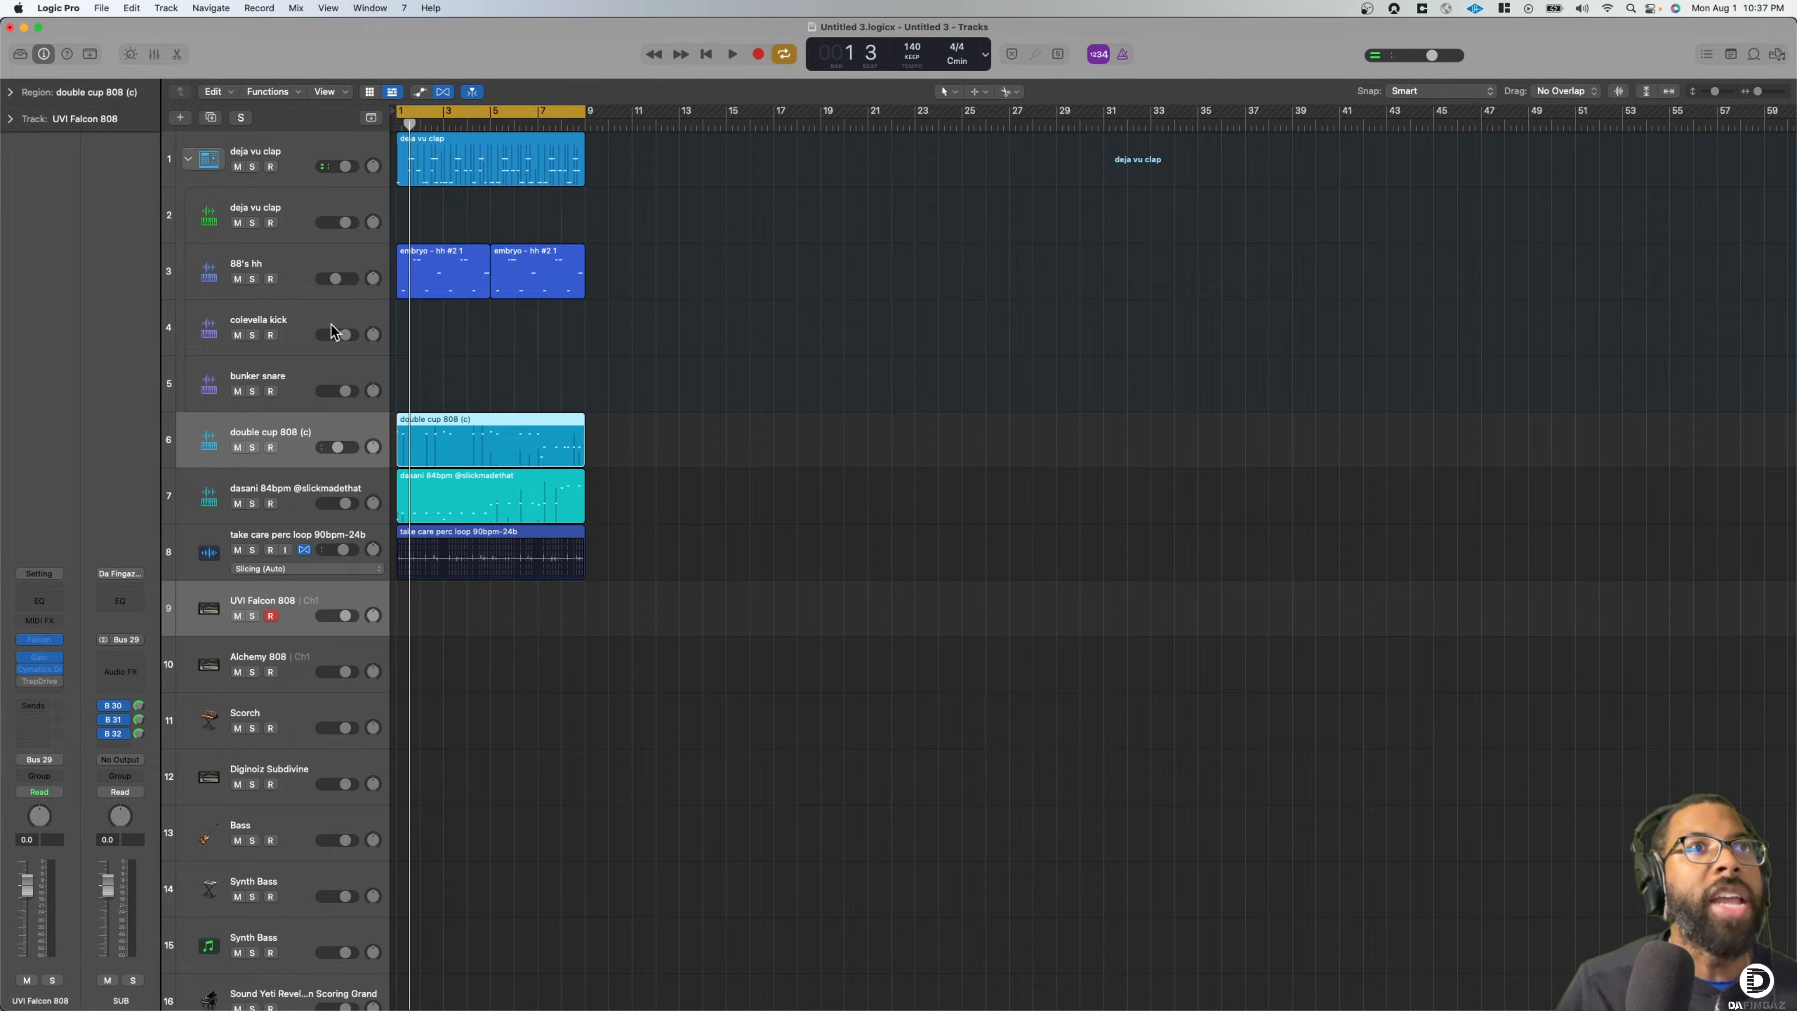
{"action": "key", "text": "Return"}
{"action": "left_click", "coordinate": [306, 331]}
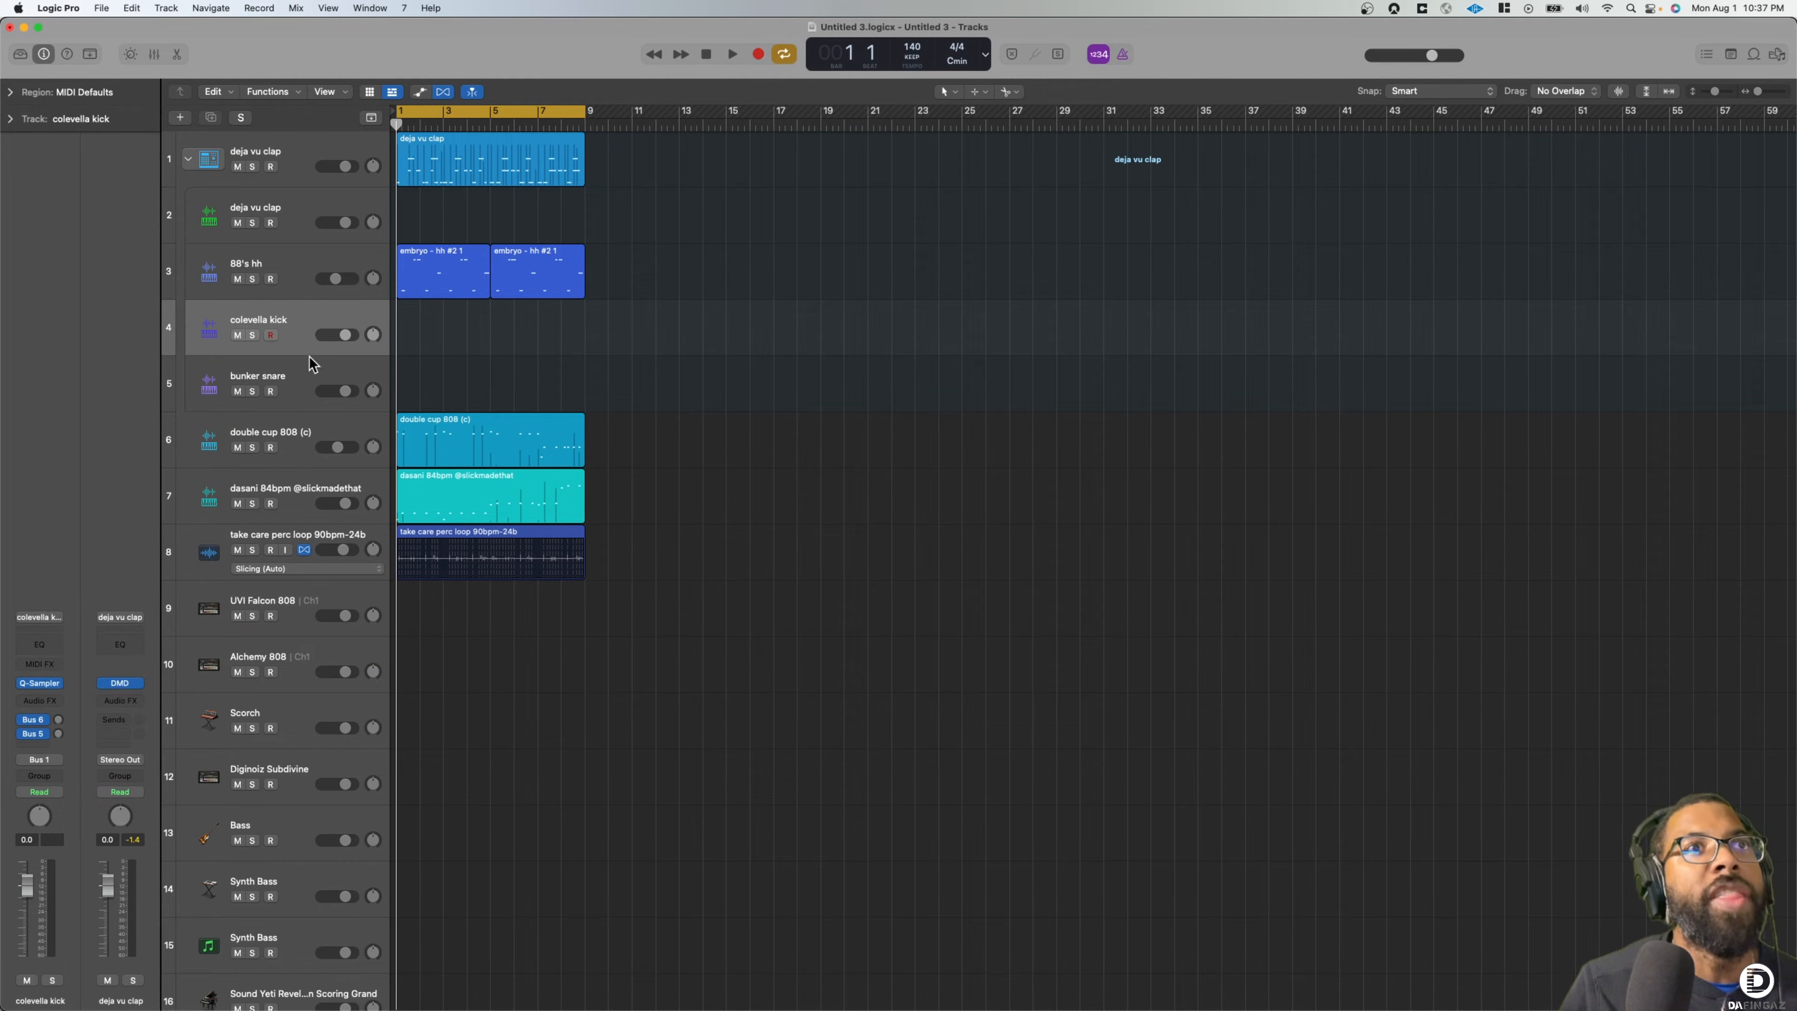
{"action": "left_click", "coordinate": [196, 160]}
{"action": "key", "text": "space"}
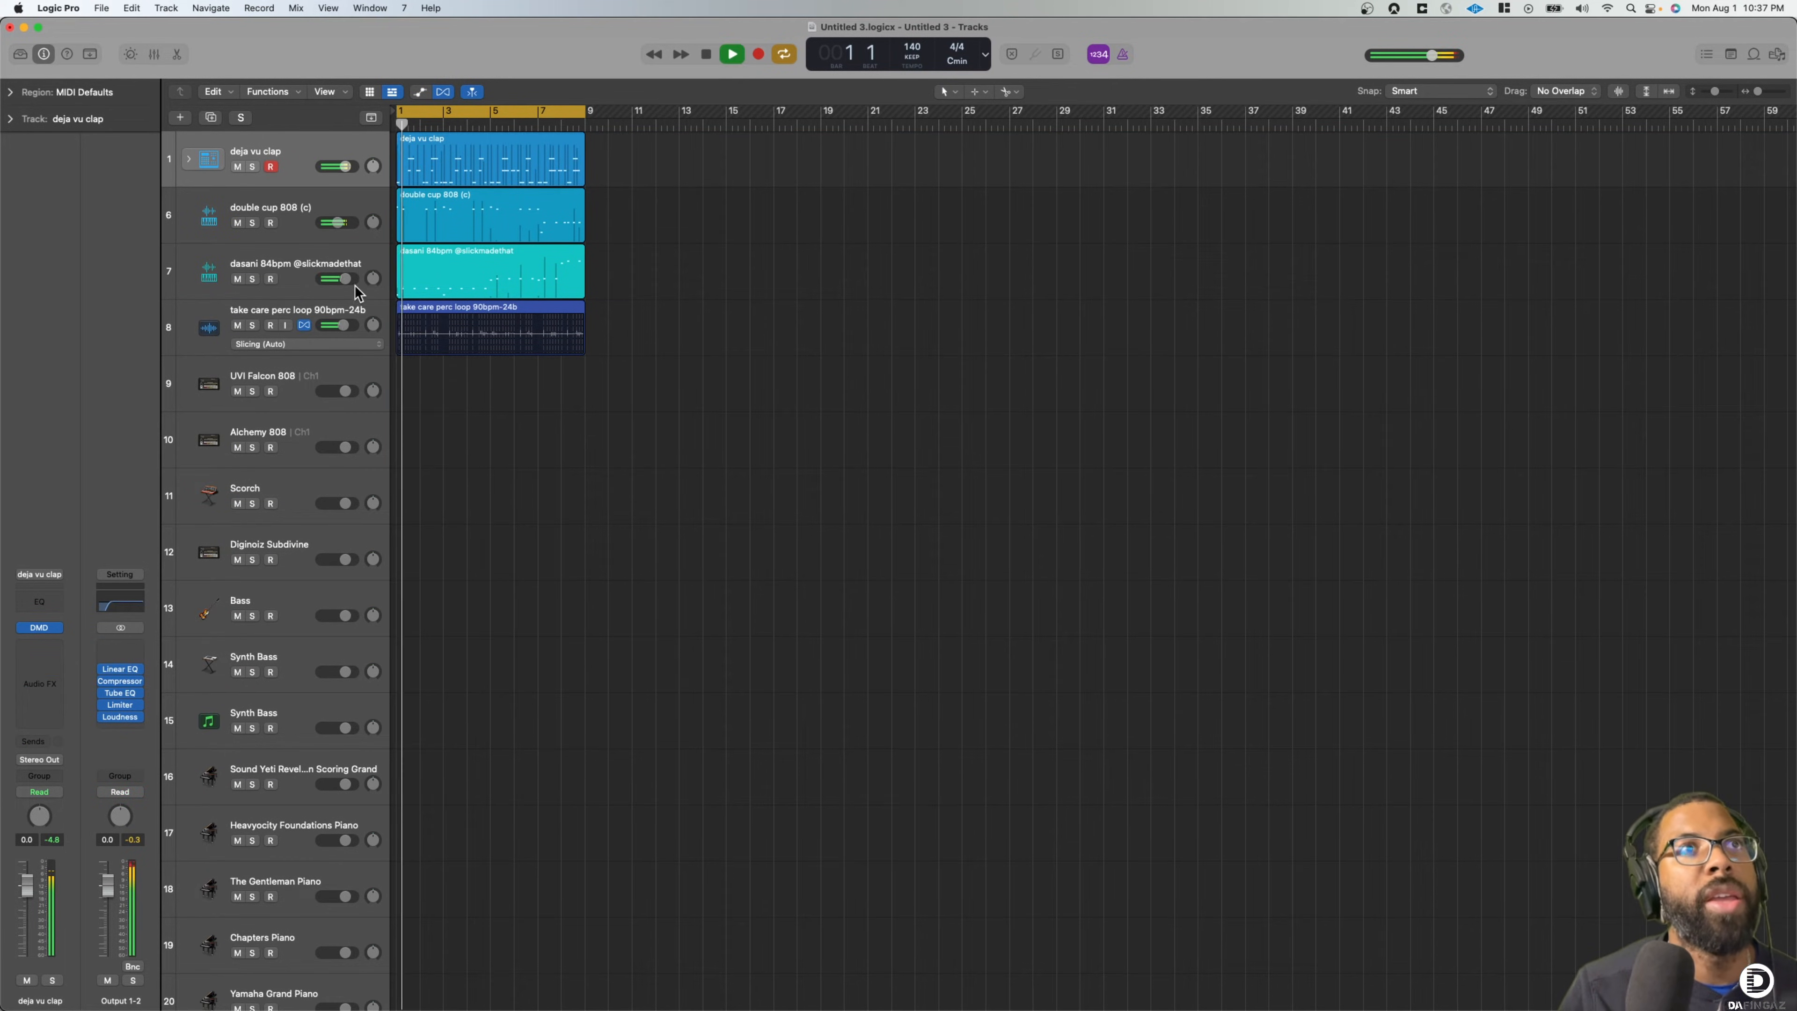
Delete the unused bass tracks, from UVI Falcon 808 through Bass and both Synth Bass tracks
{"action": "left_click", "coordinate": [302, 379]}
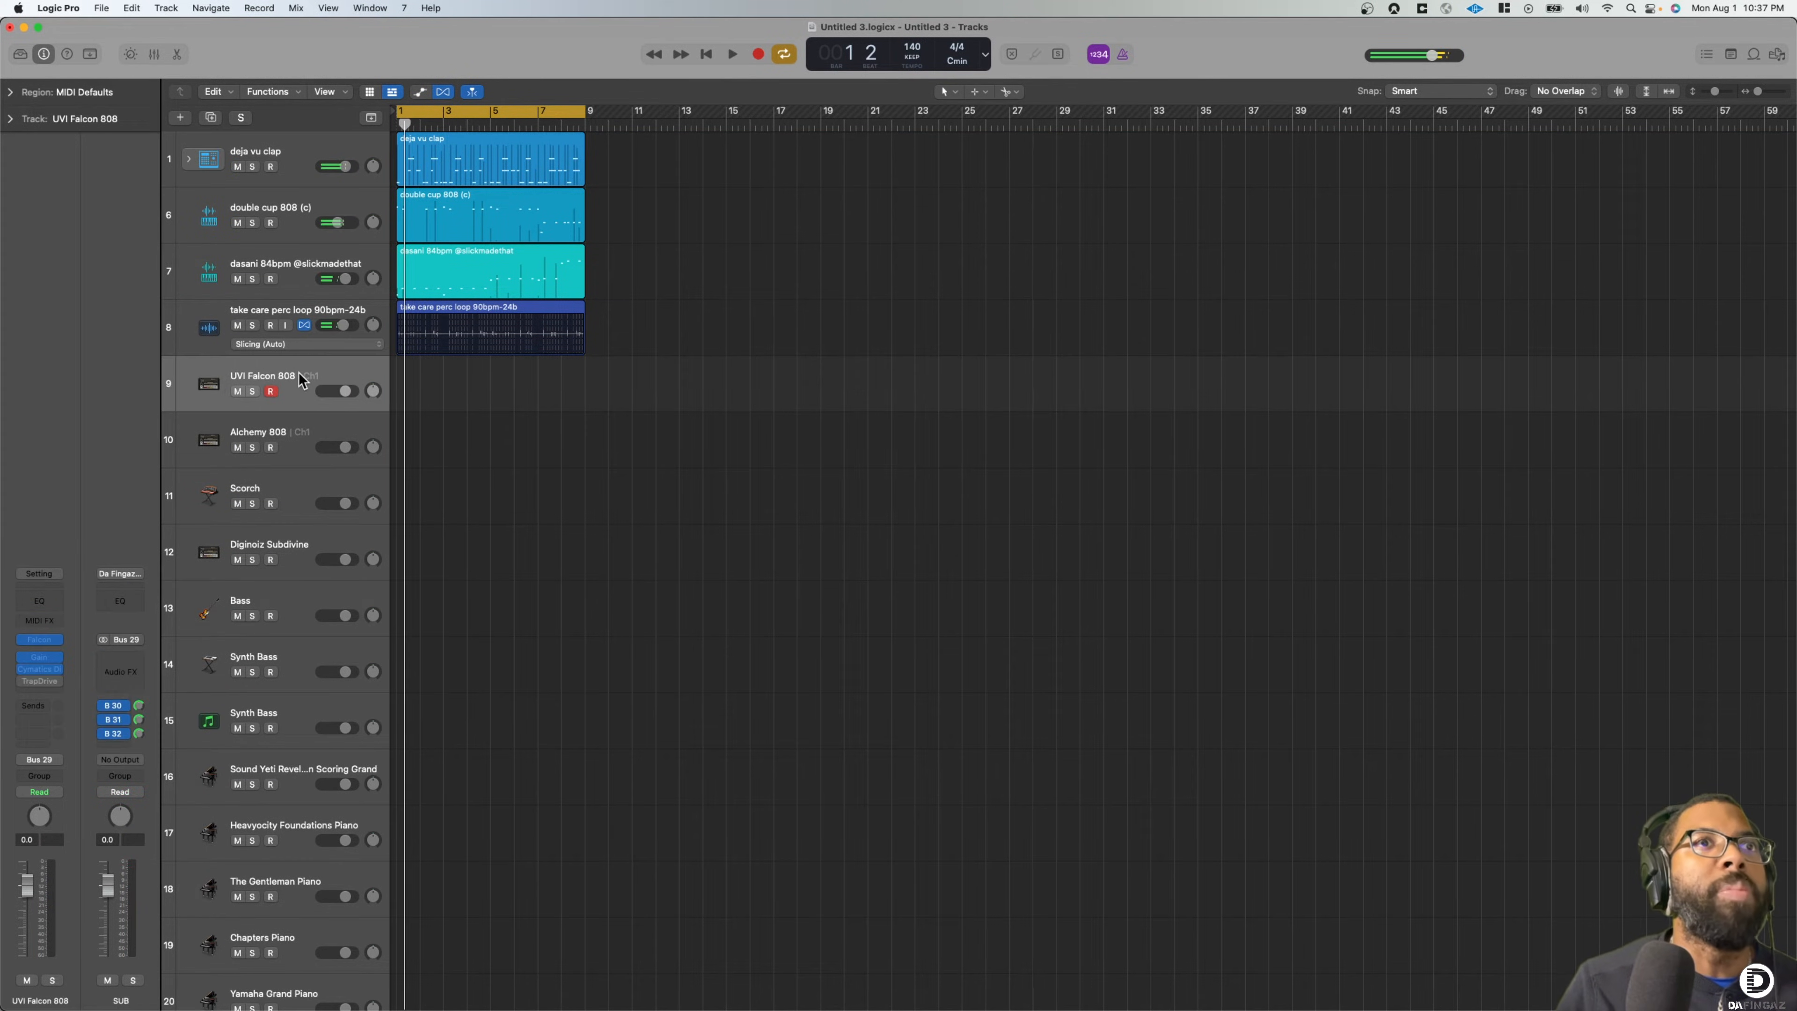
{"action": "left_click", "coordinate": [289, 609], "text": "shift"}
{"action": "key", "text": "super+BackSpace"}
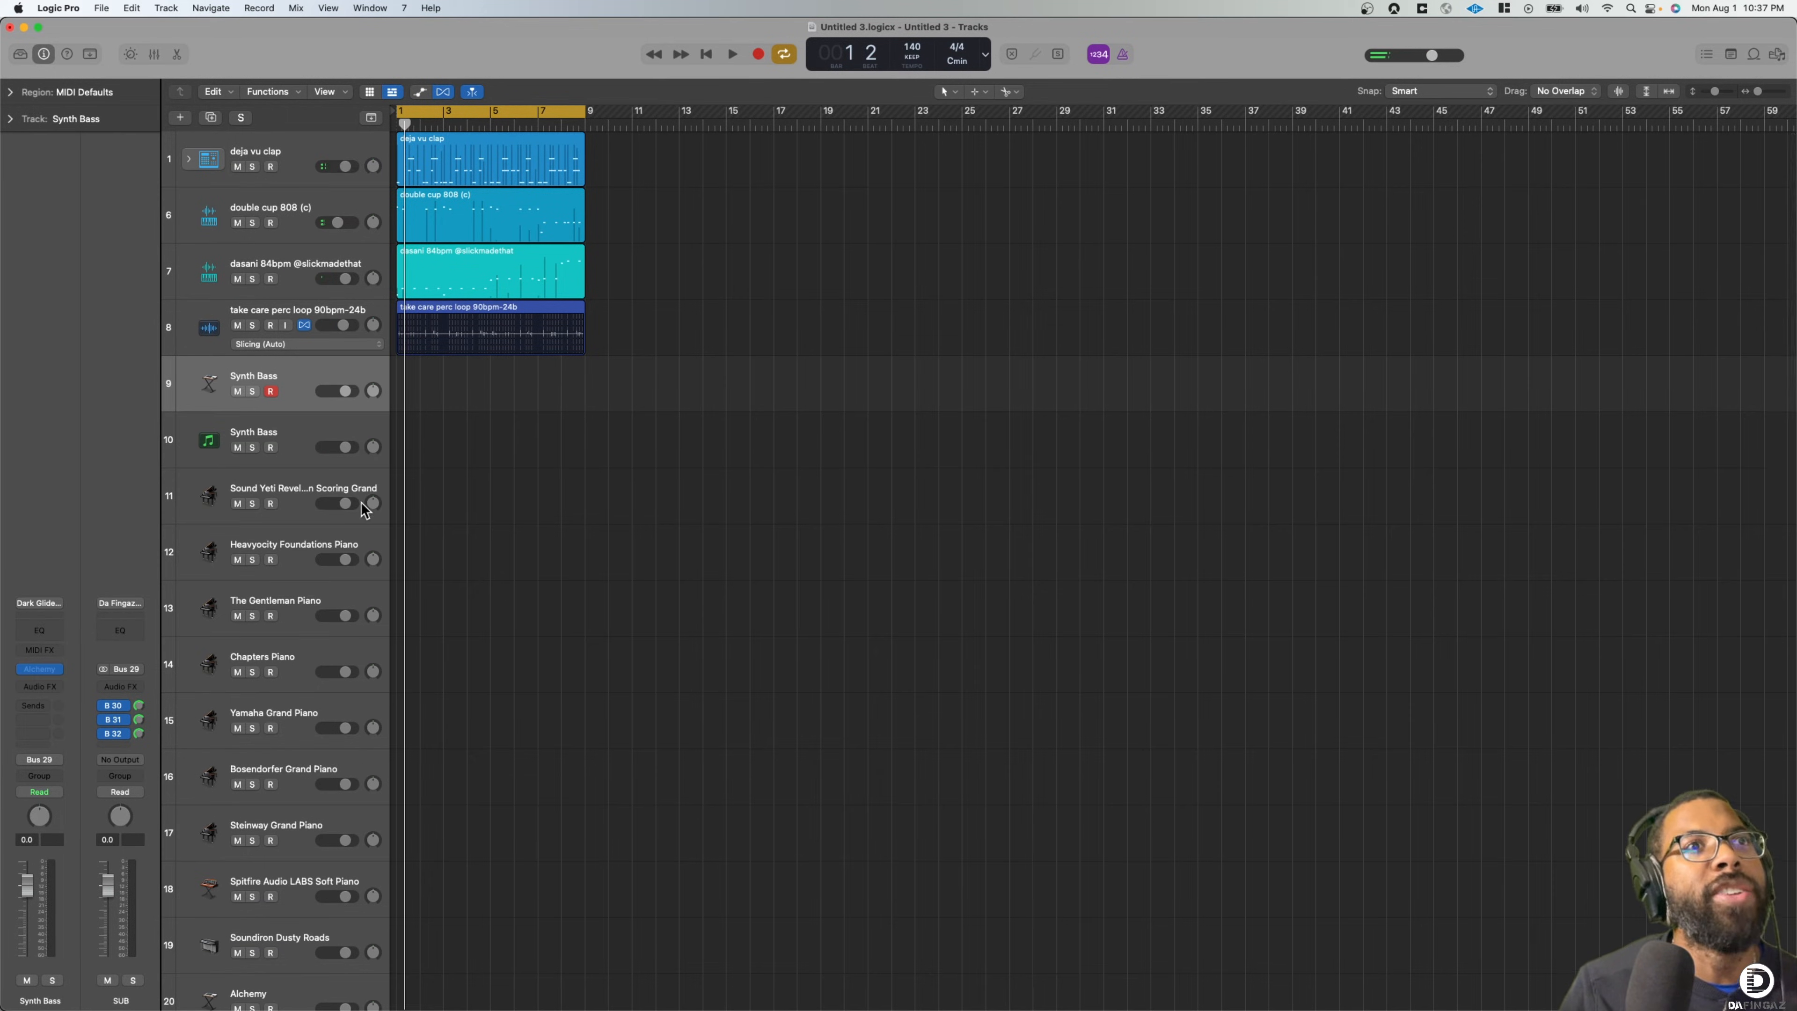
{"action": "left_click", "coordinate": [304, 446], "text": "shift"}
{"action": "key", "text": "super+BackSpace"}
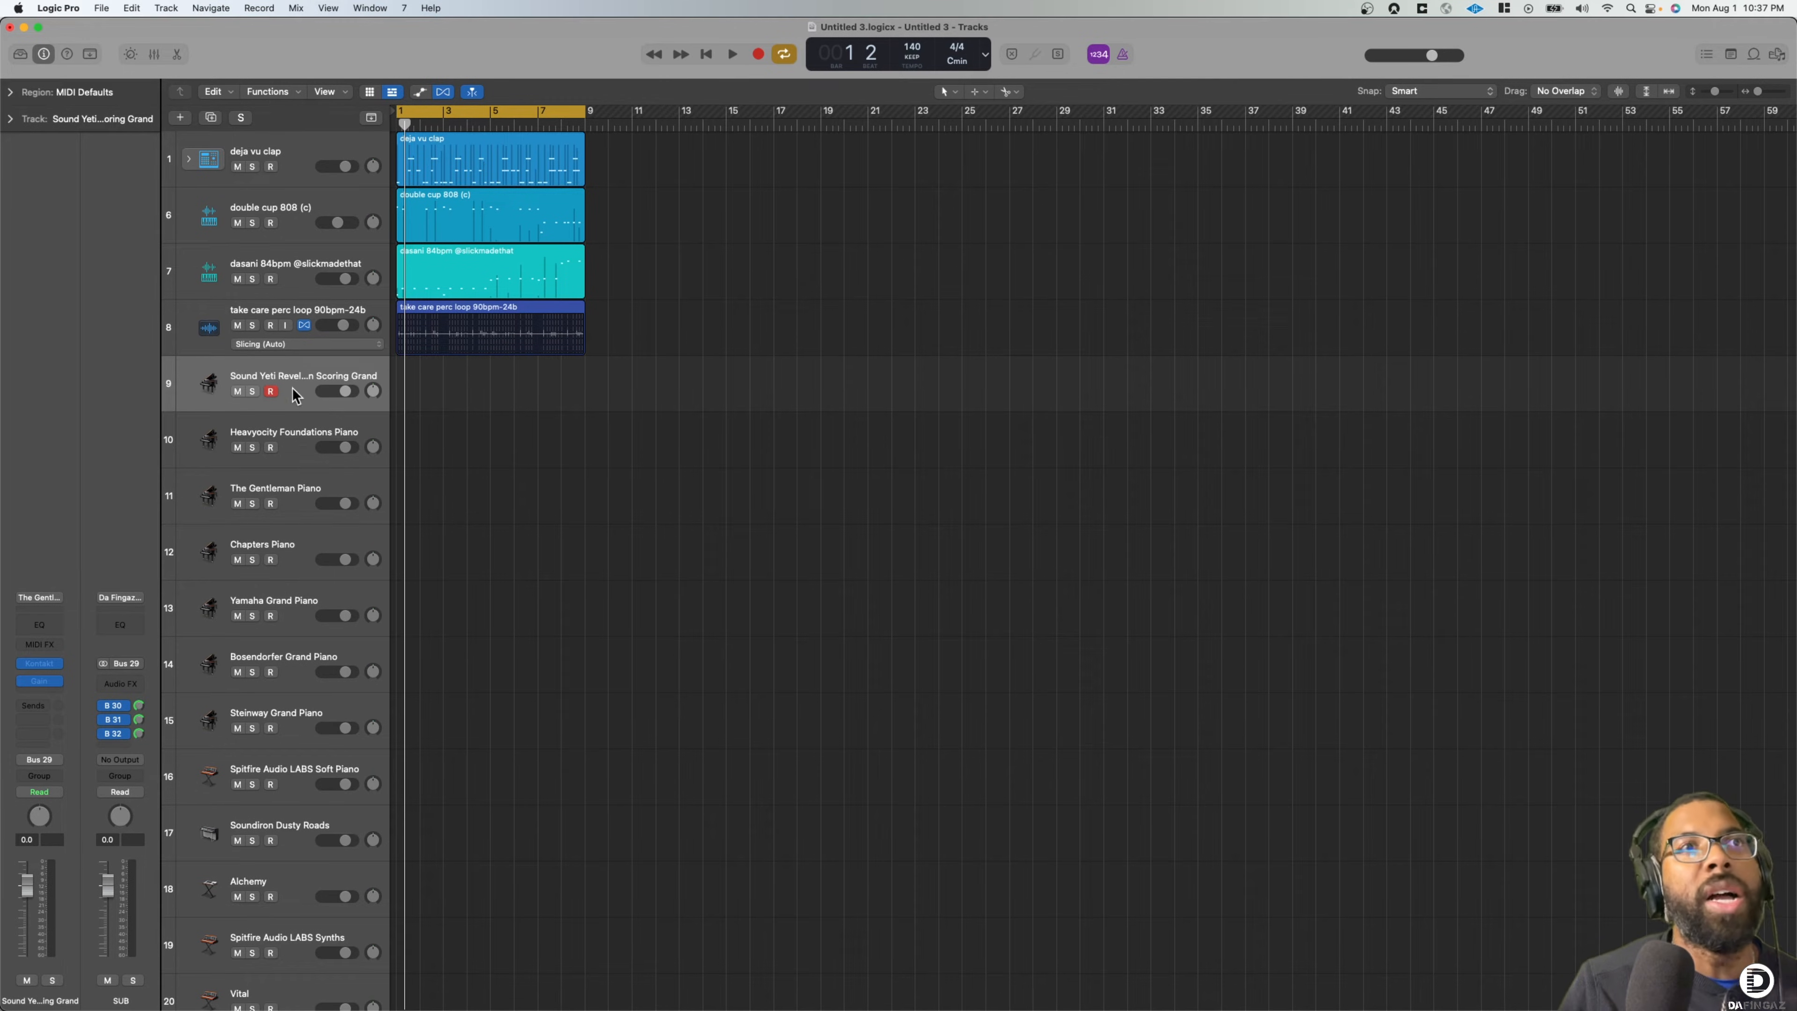
Show the on/off control in the track headers and switch on the Heavyocity Foundations Piano track
{"action": "left_click", "coordinate": [302, 435]}
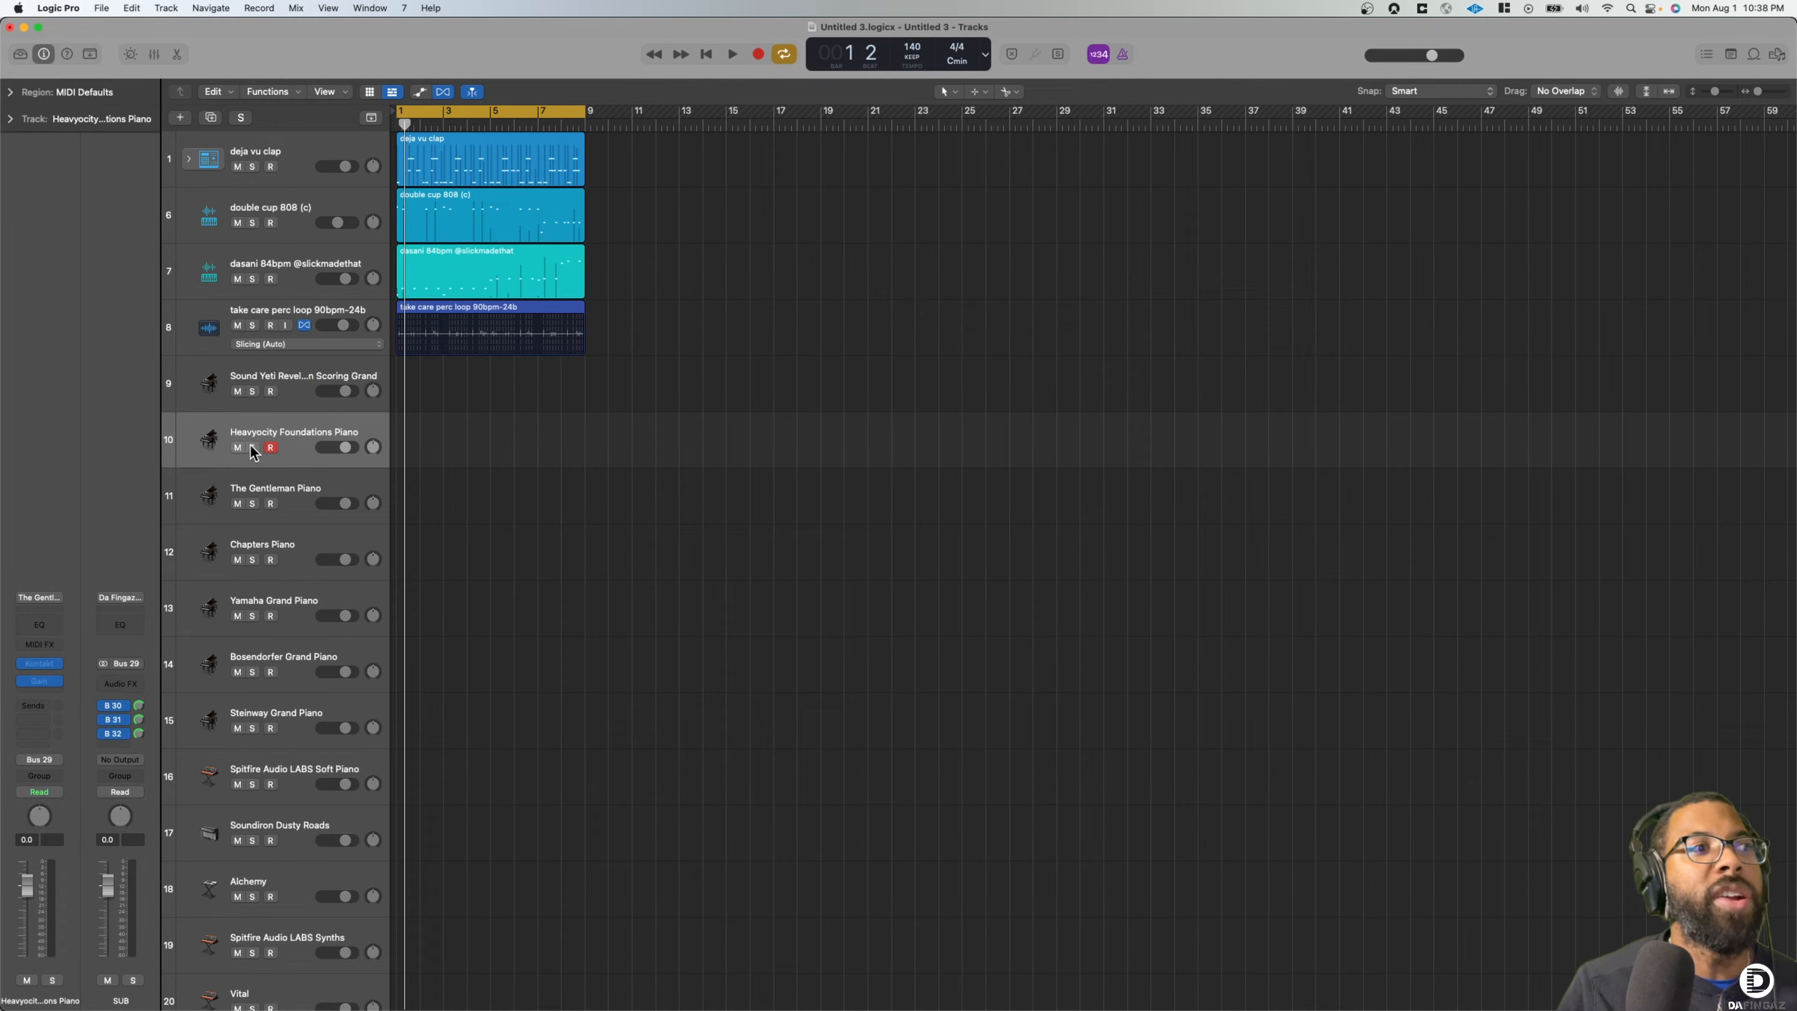
{"action": "left_click", "coordinate": [207, 442]}
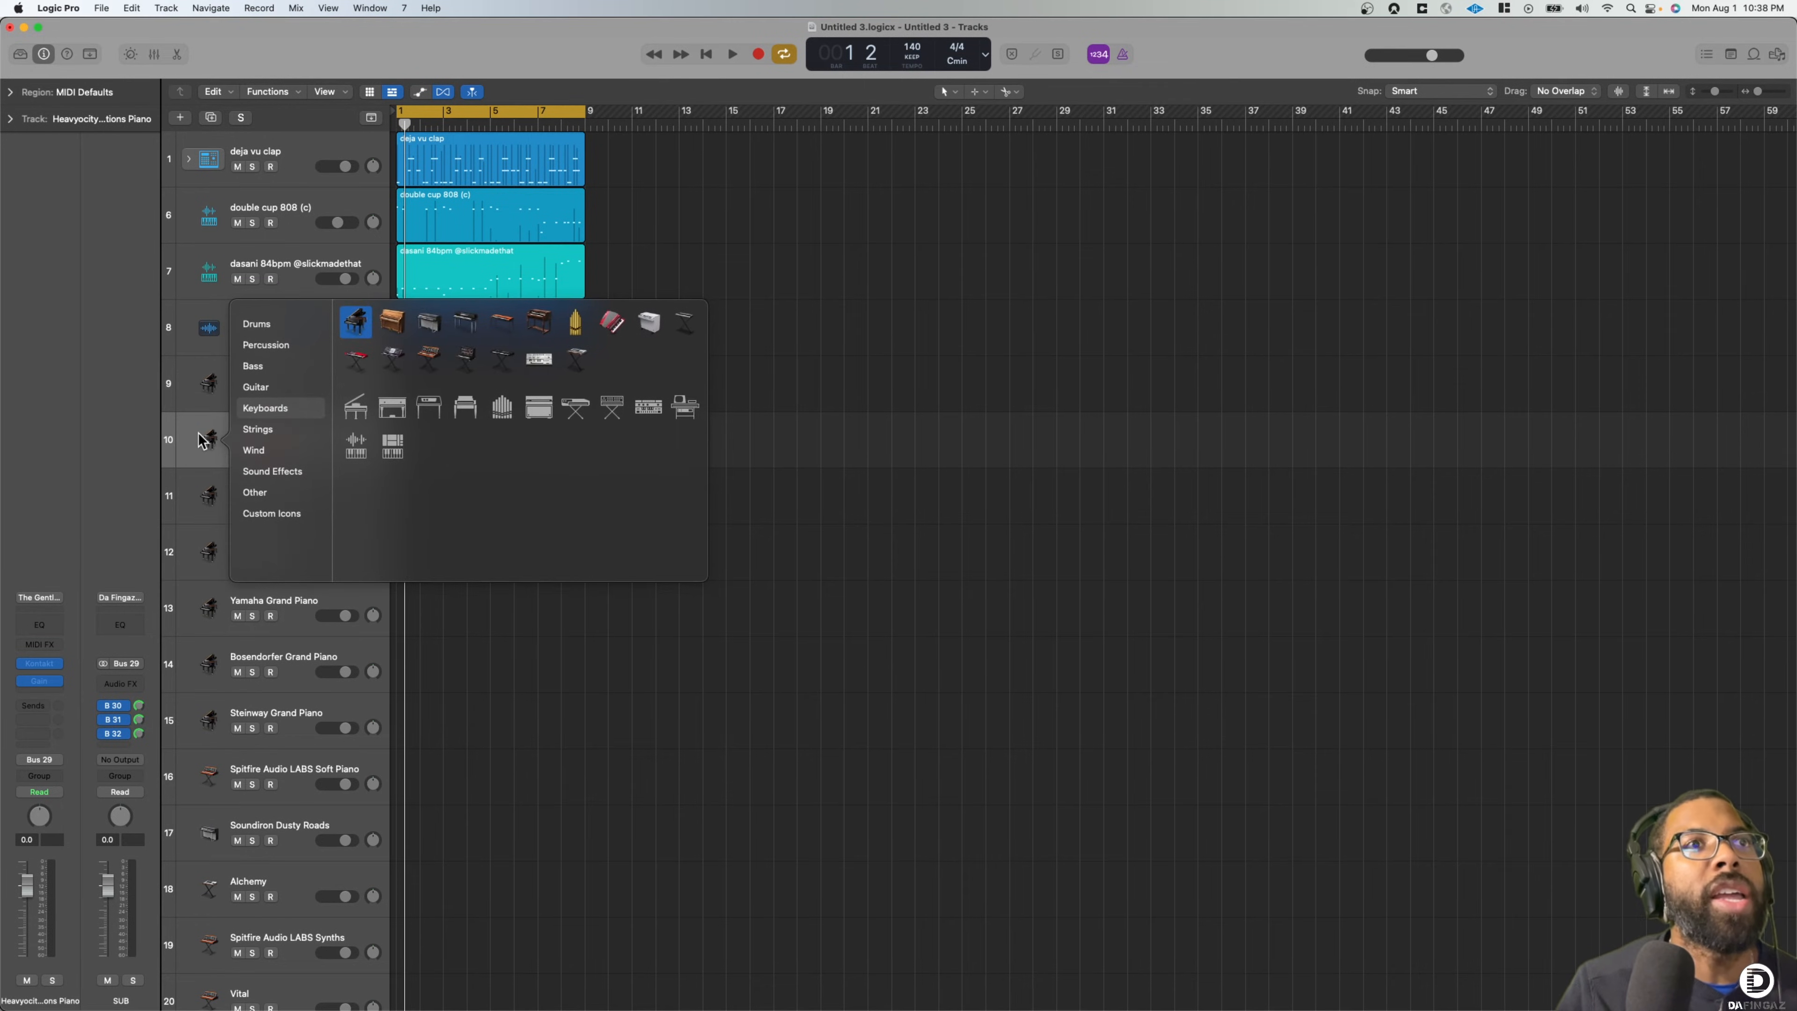
{"action": "left_click", "coordinate": [716, 584]}
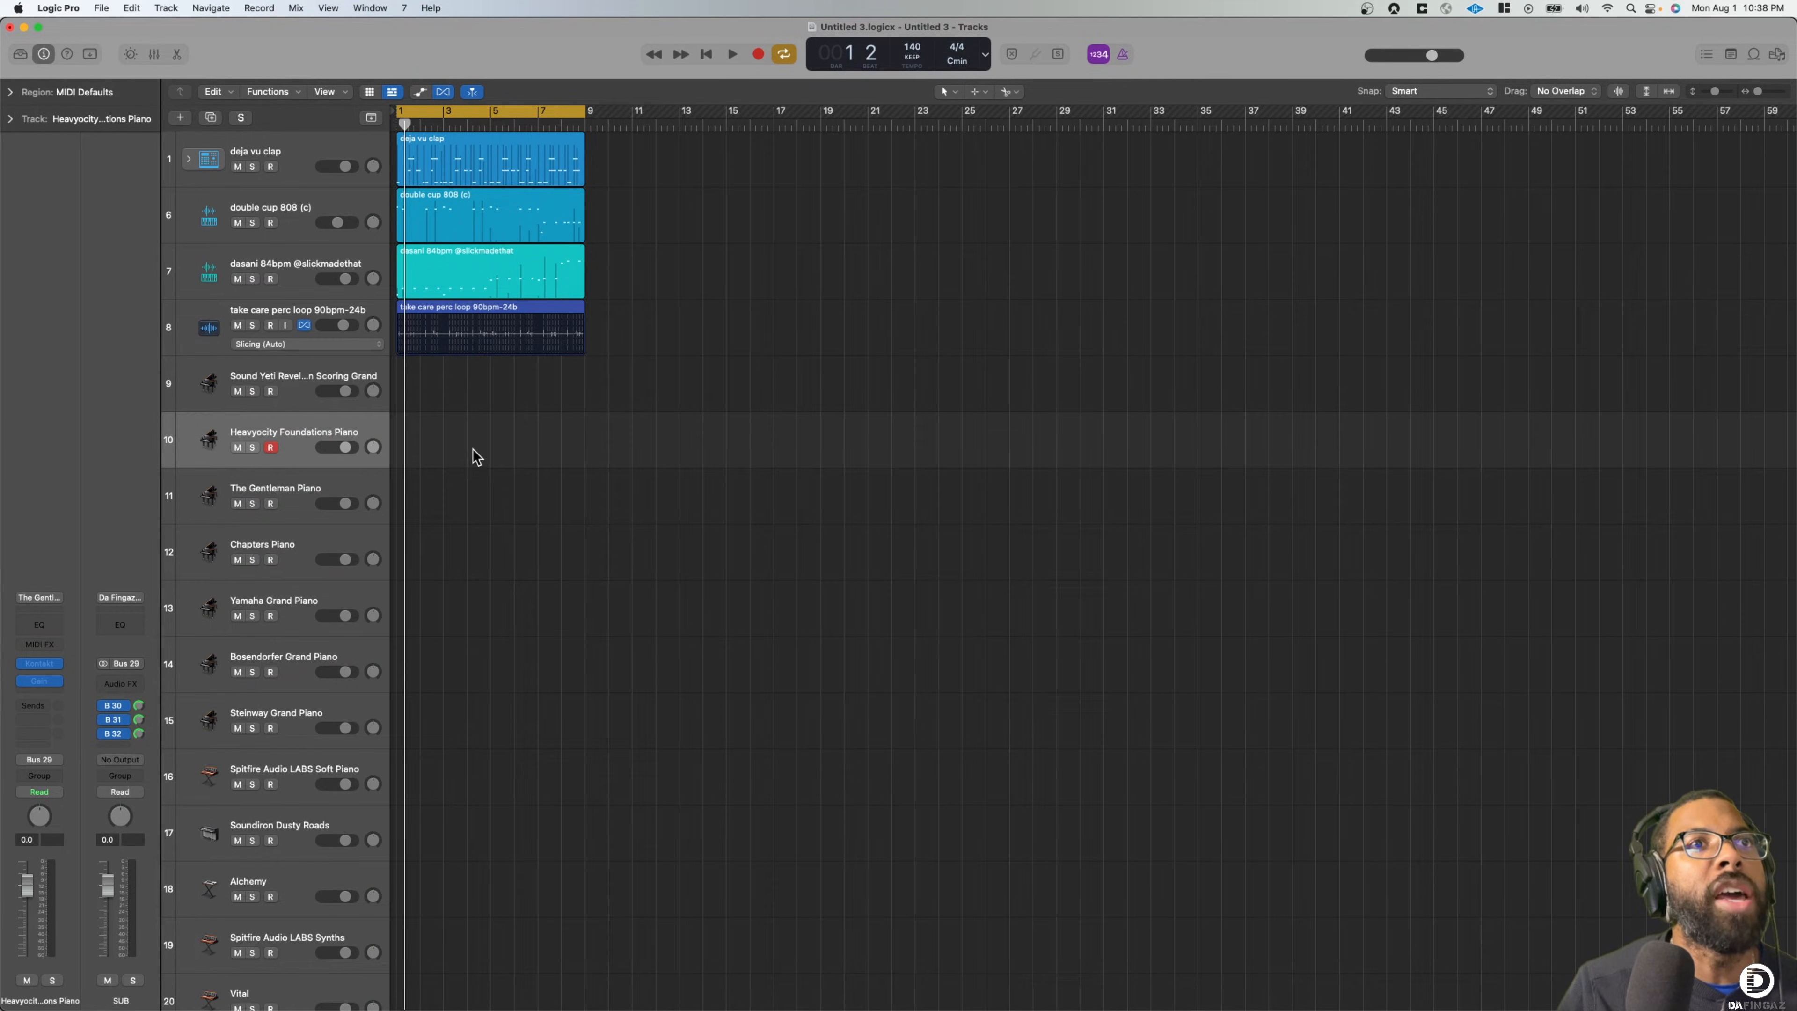
{"action": "right_click", "coordinate": [307, 432]}
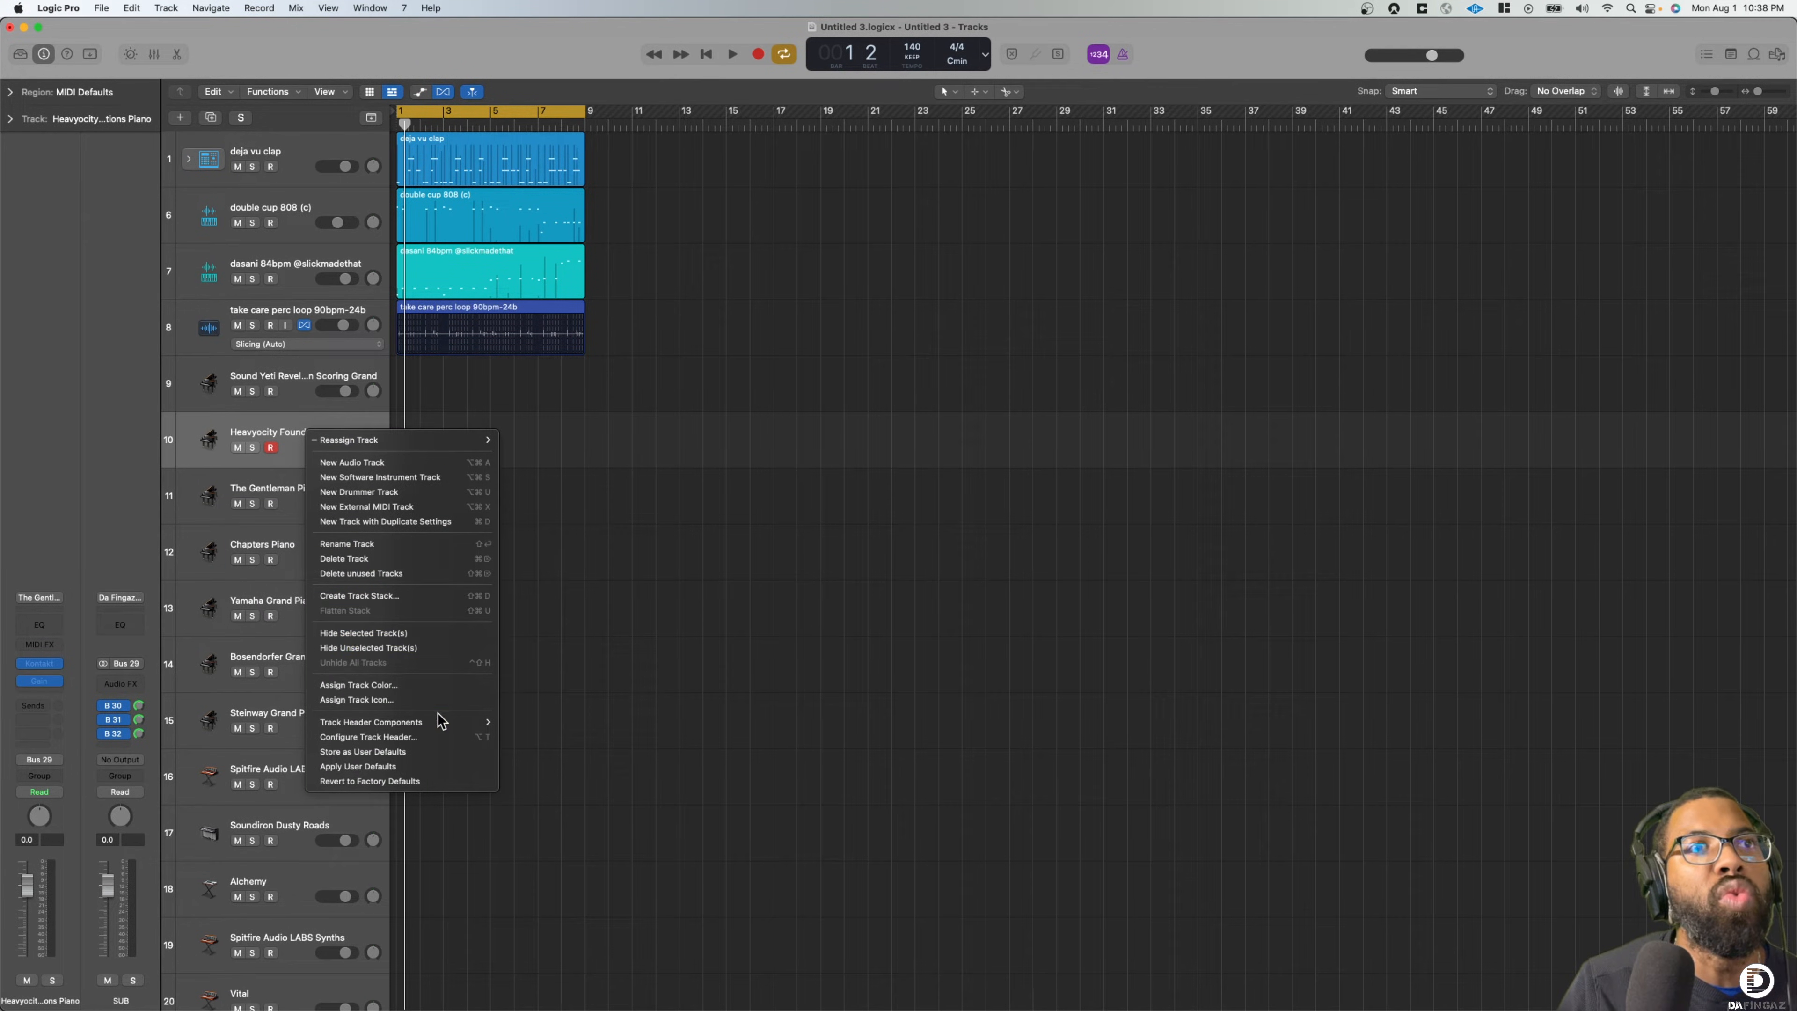
{"action": "mouse_move", "coordinate": [425, 722]}
{"action": "left_click", "coordinate": [538, 723]}
{"action": "left_click", "coordinate": [238, 449]}
Open the Heavyocity Foundations Piano instrument, rehearse over the beat, record an eight-bar piano part and close the plug-in
{"action": "key", "text": "space"}
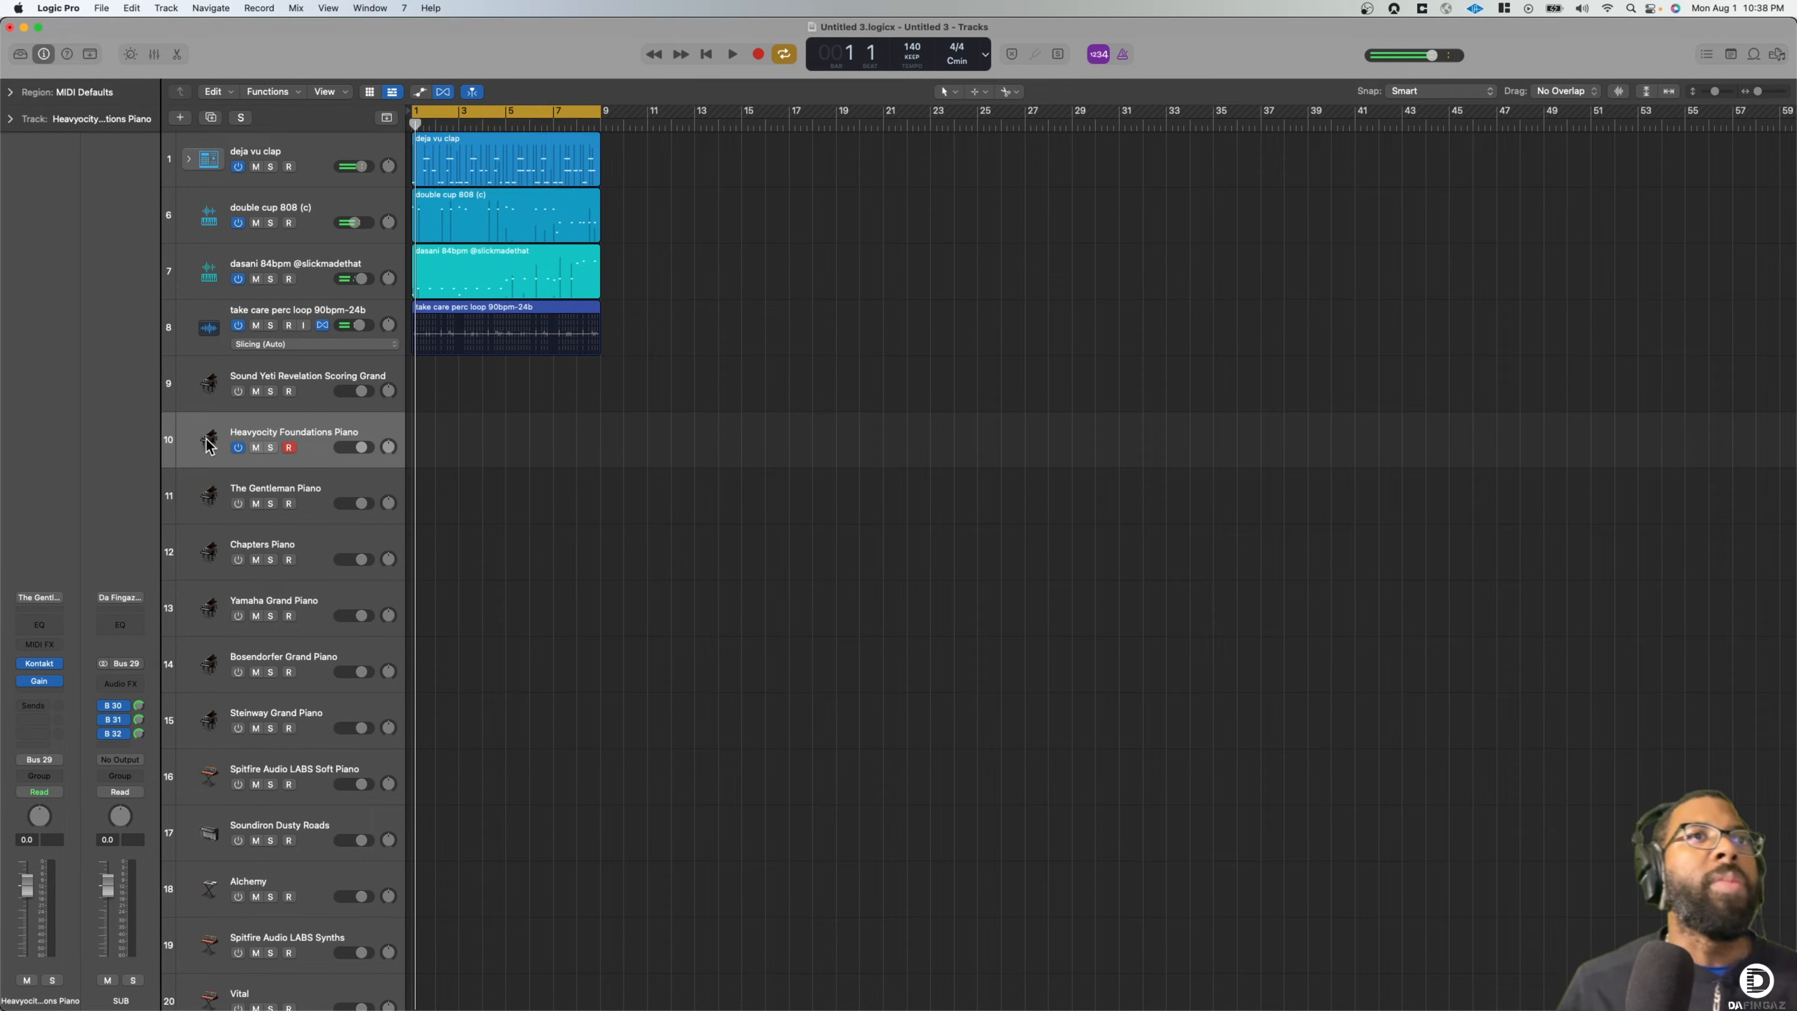
{"action": "left_click", "coordinate": [209, 445]}
{"action": "left_click", "coordinate": [898, 366]}
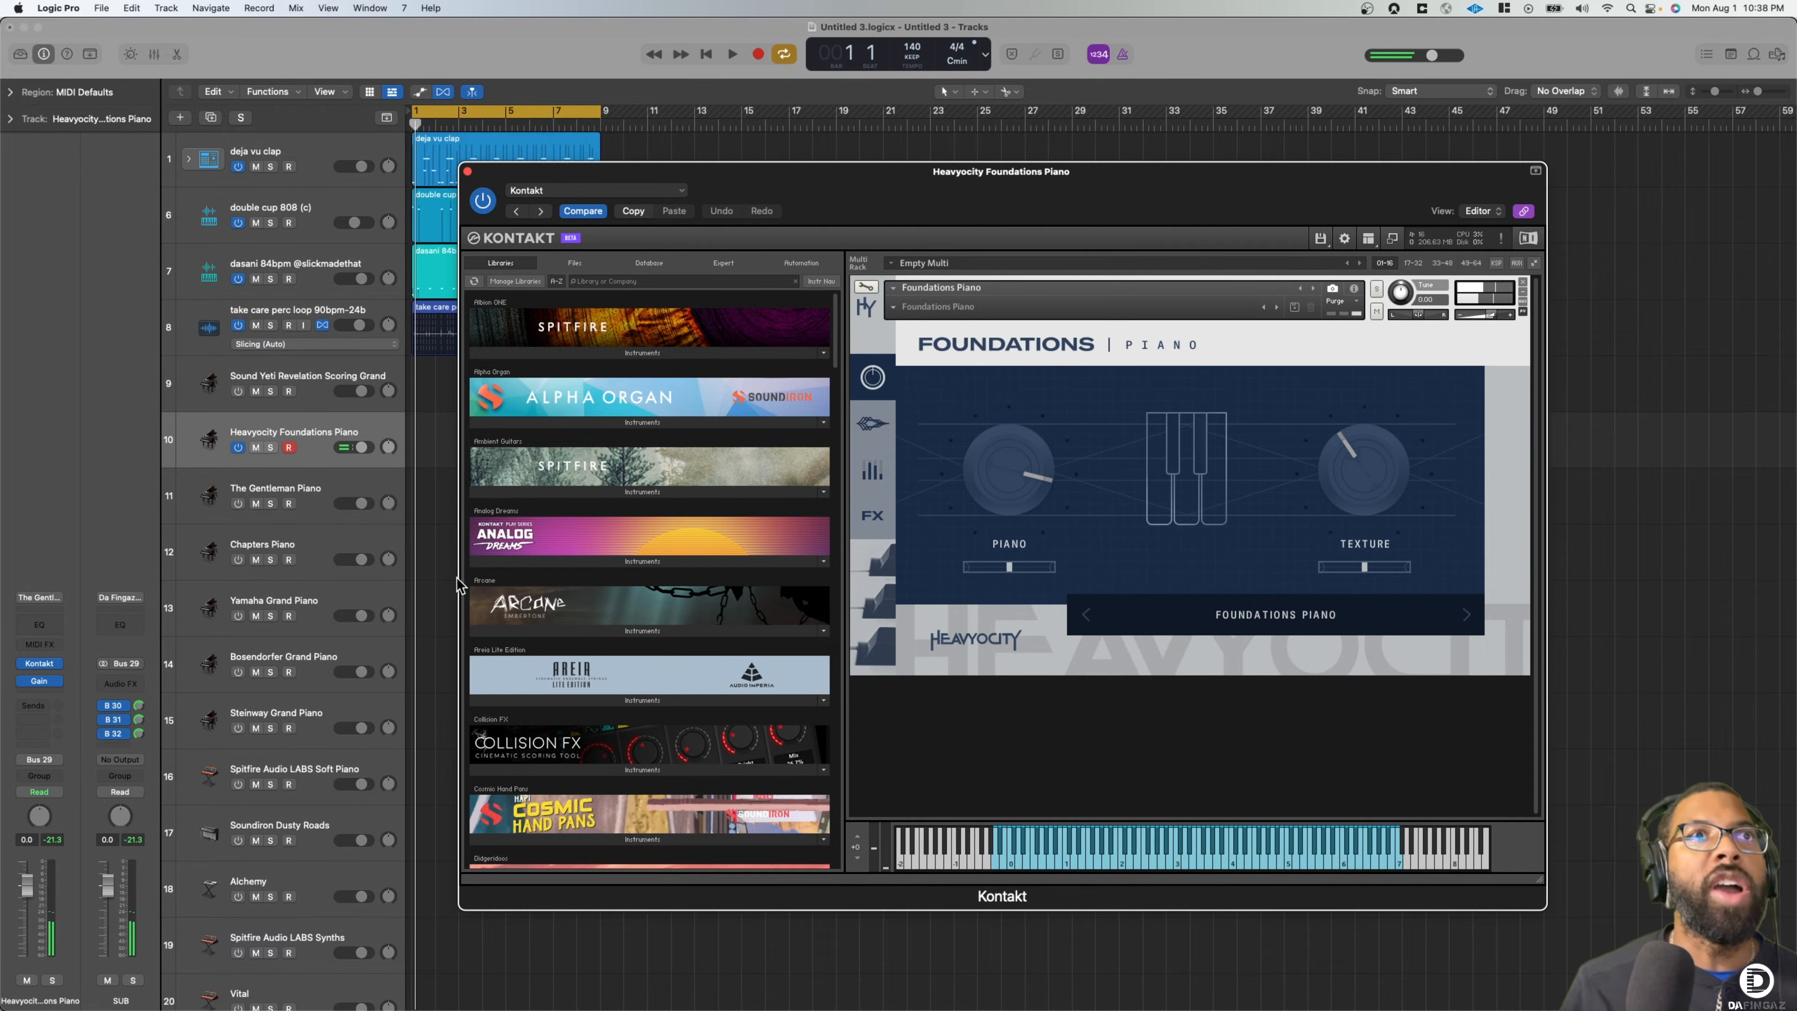
{"action": "key", "text": "space"}
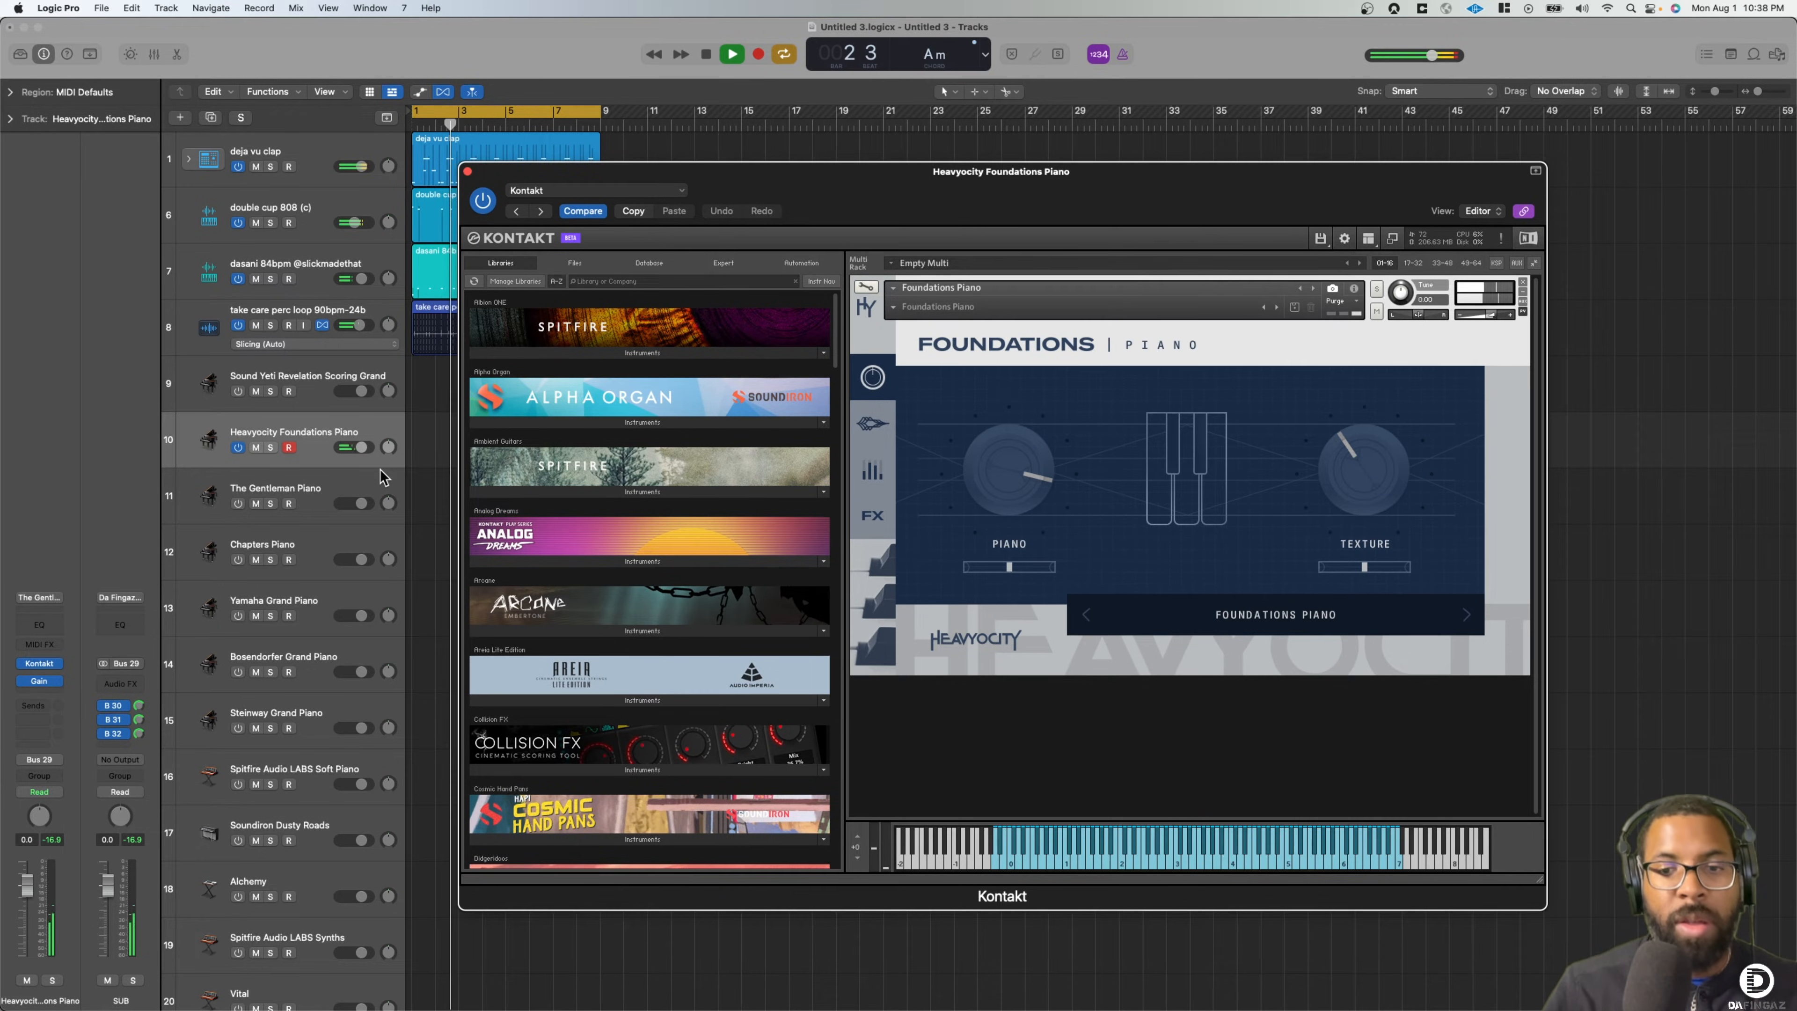
{"action": "key", "text": "space"}
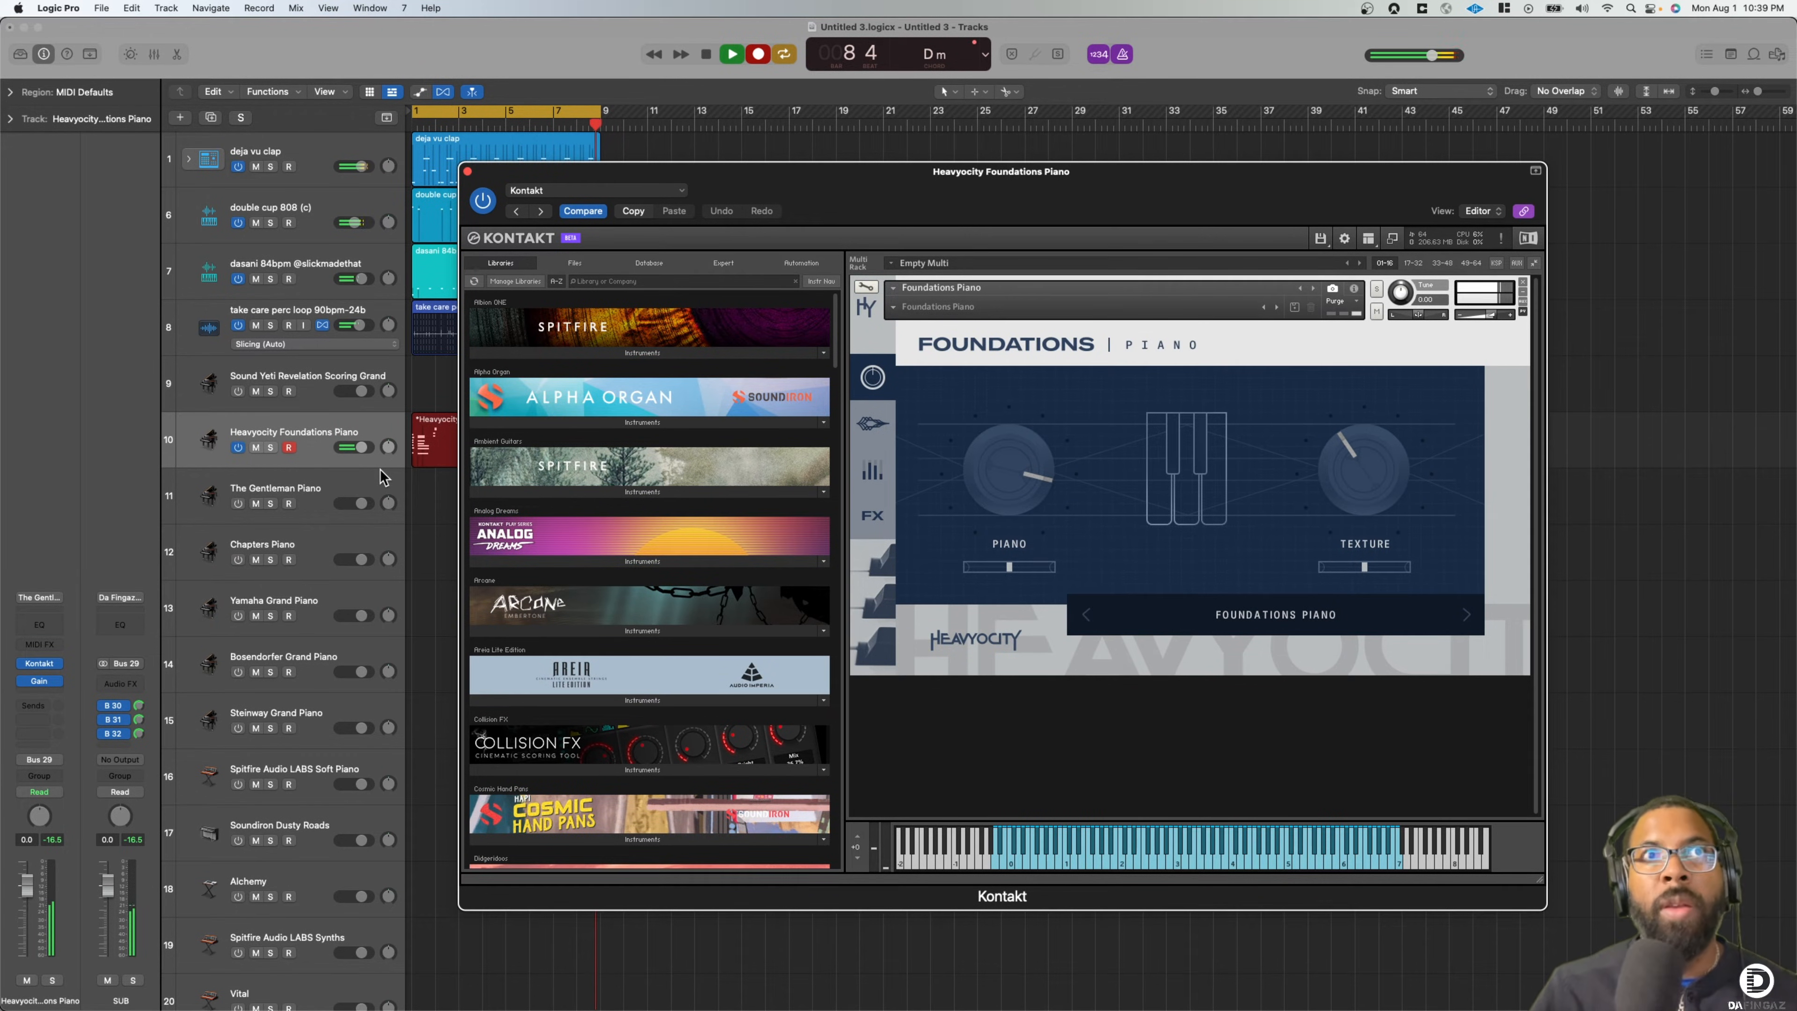
{"action": "key", "text": "space"}
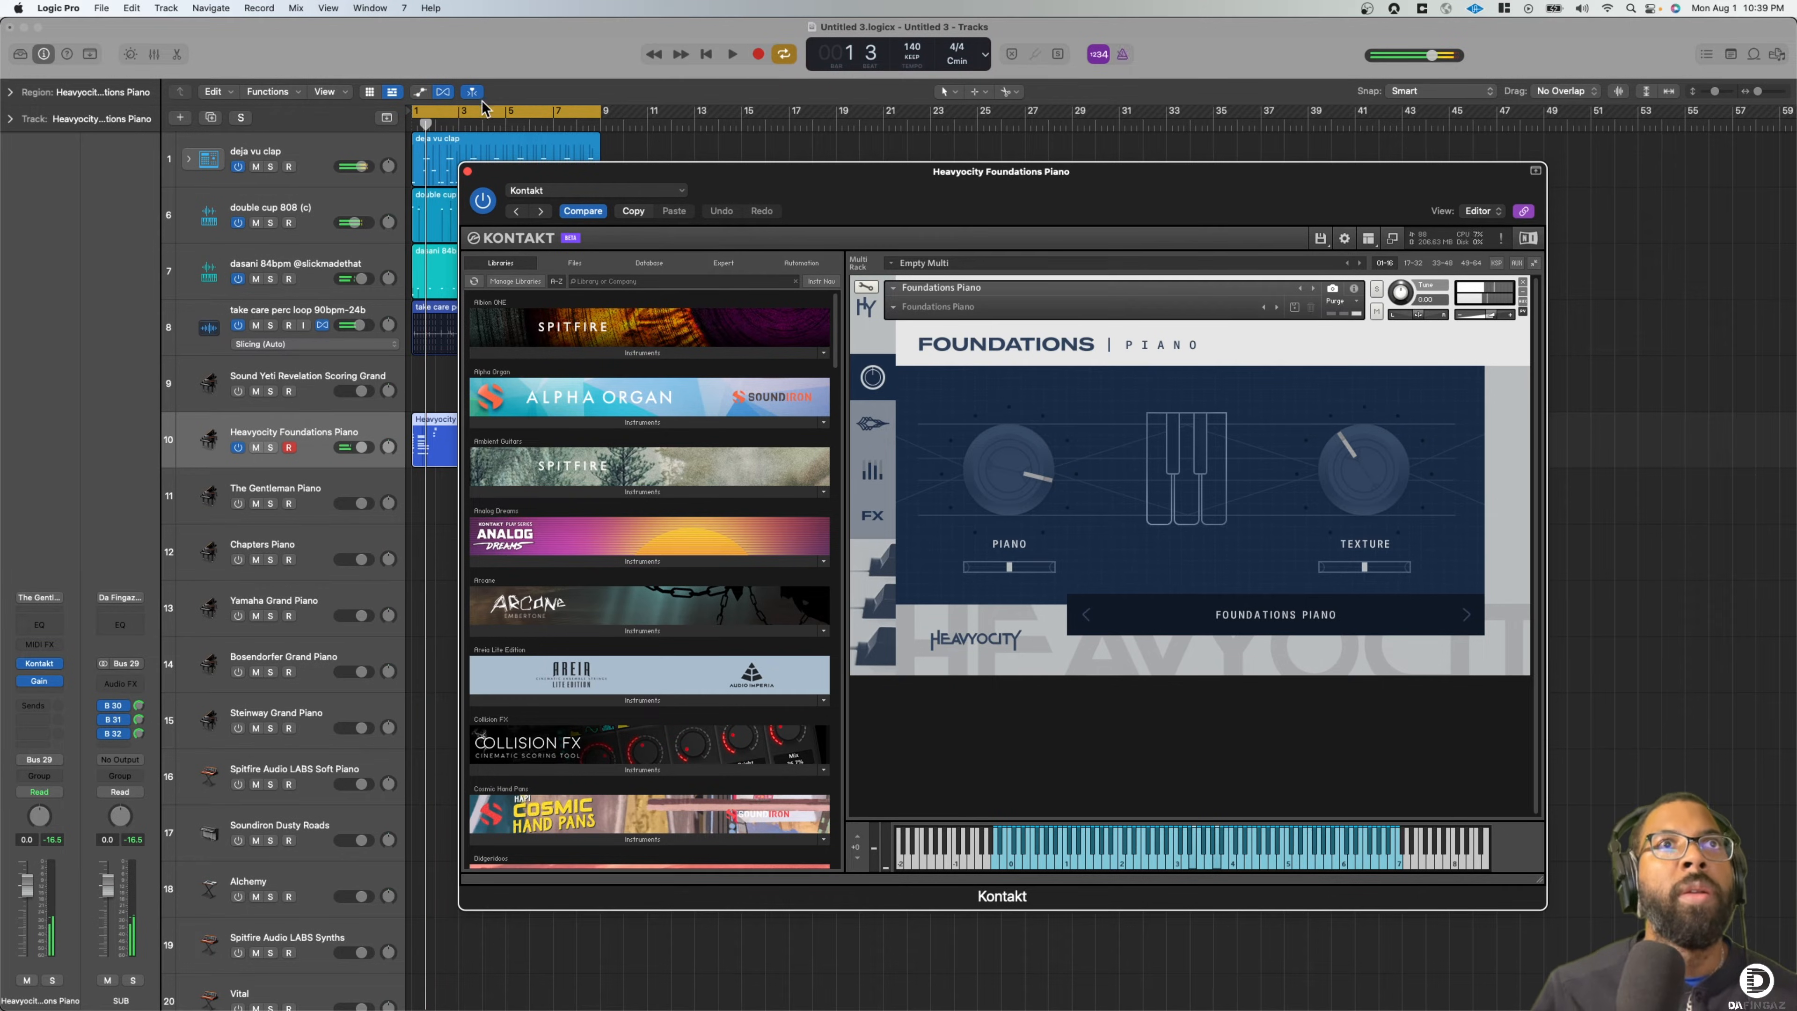
{"action": "left_click", "coordinate": [468, 172]}
Delete the Sound Yeti piano track and the tracks from The Gentleman Piano through Spitfire Audio Epic Strings, keeping Spitfire Audio Intimate Strings
{"action": "left_click", "coordinate": [308, 386]}
{"action": "key", "text": "super+BackSpace"}
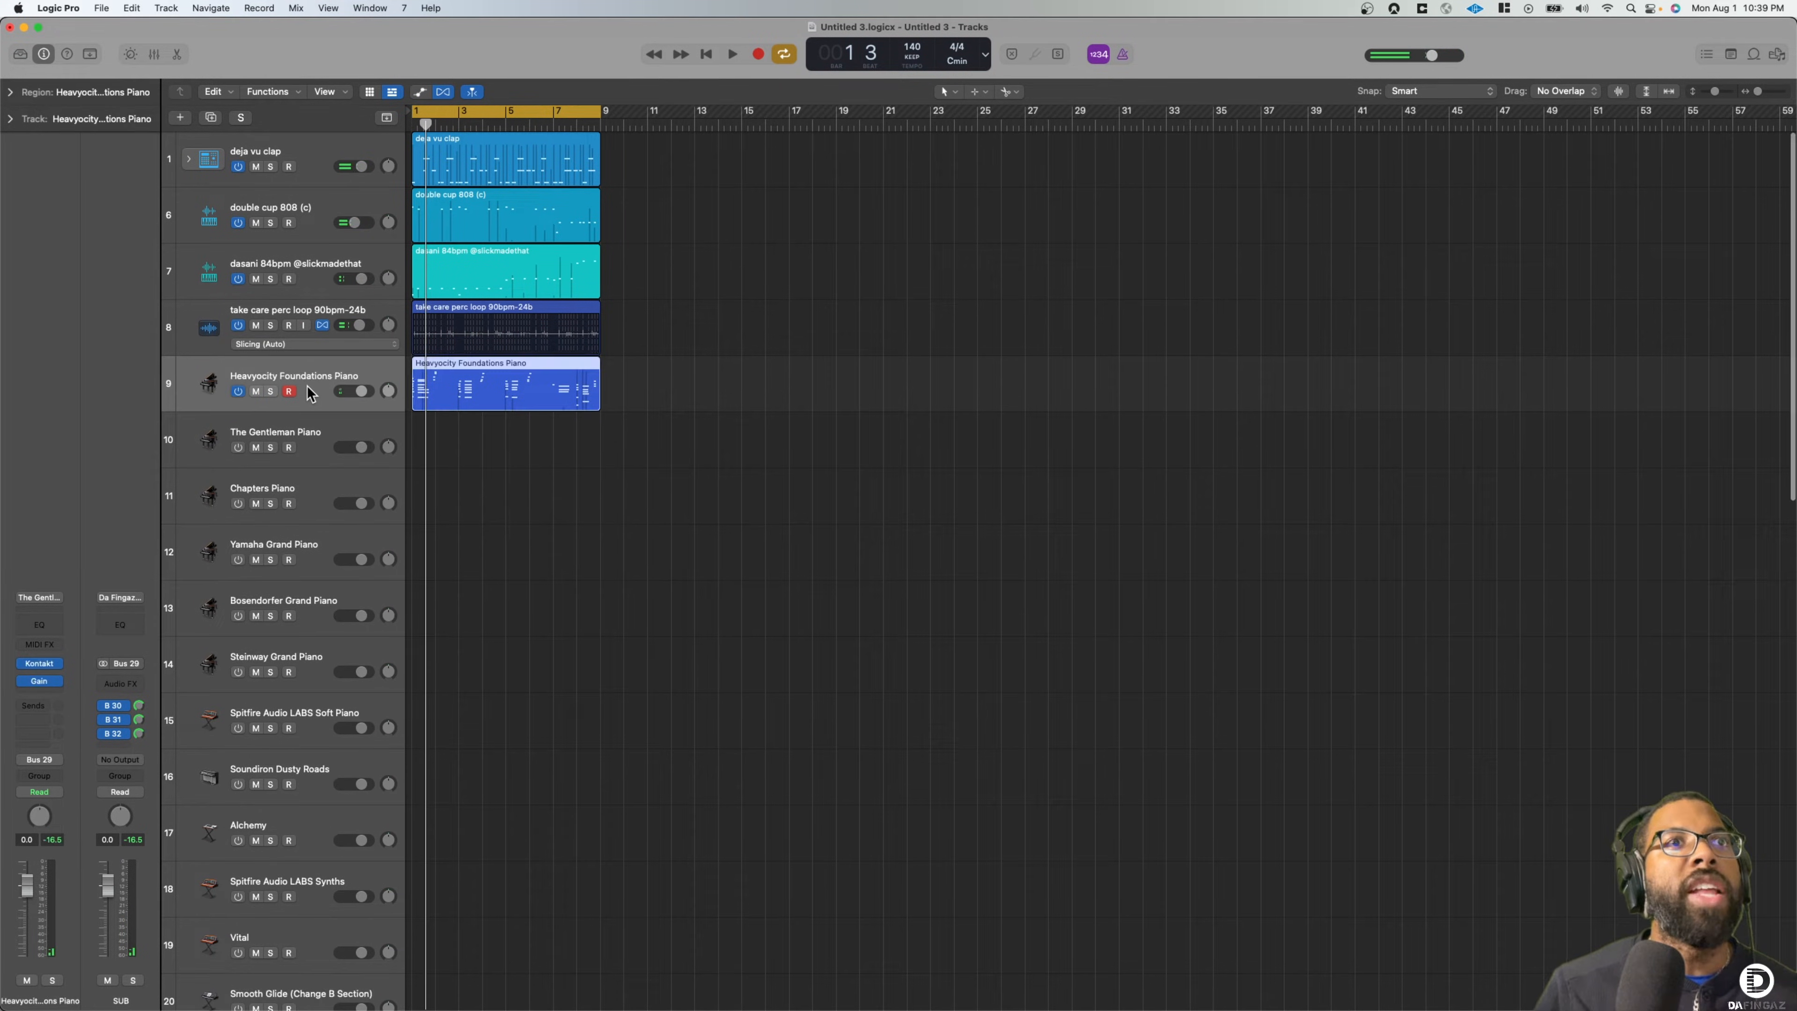
{"action": "left_click", "coordinate": [292, 438]}
{"action": "scroll", "coordinate": [299, 448], "scroll_direction": "down", "scroll_amount": 4}
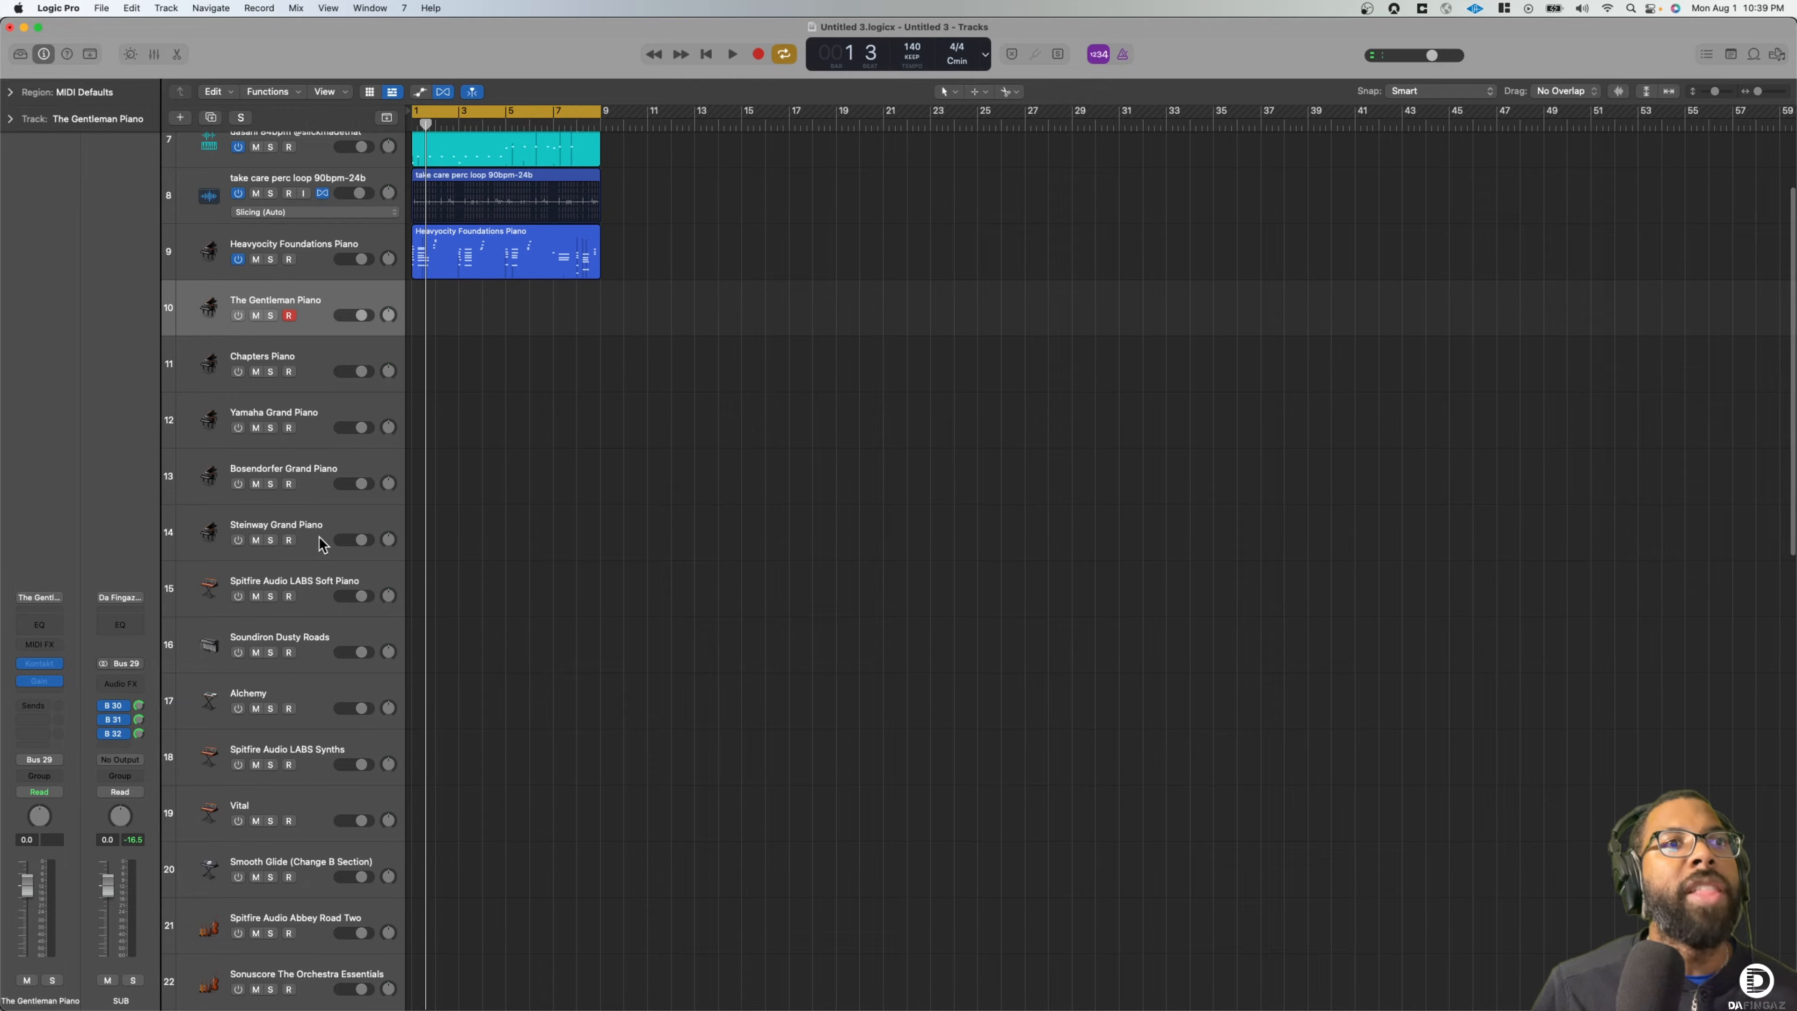
{"action": "scroll", "coordinate": [327, 602], "scroll_direction": "down", "scroll_amount": 4}
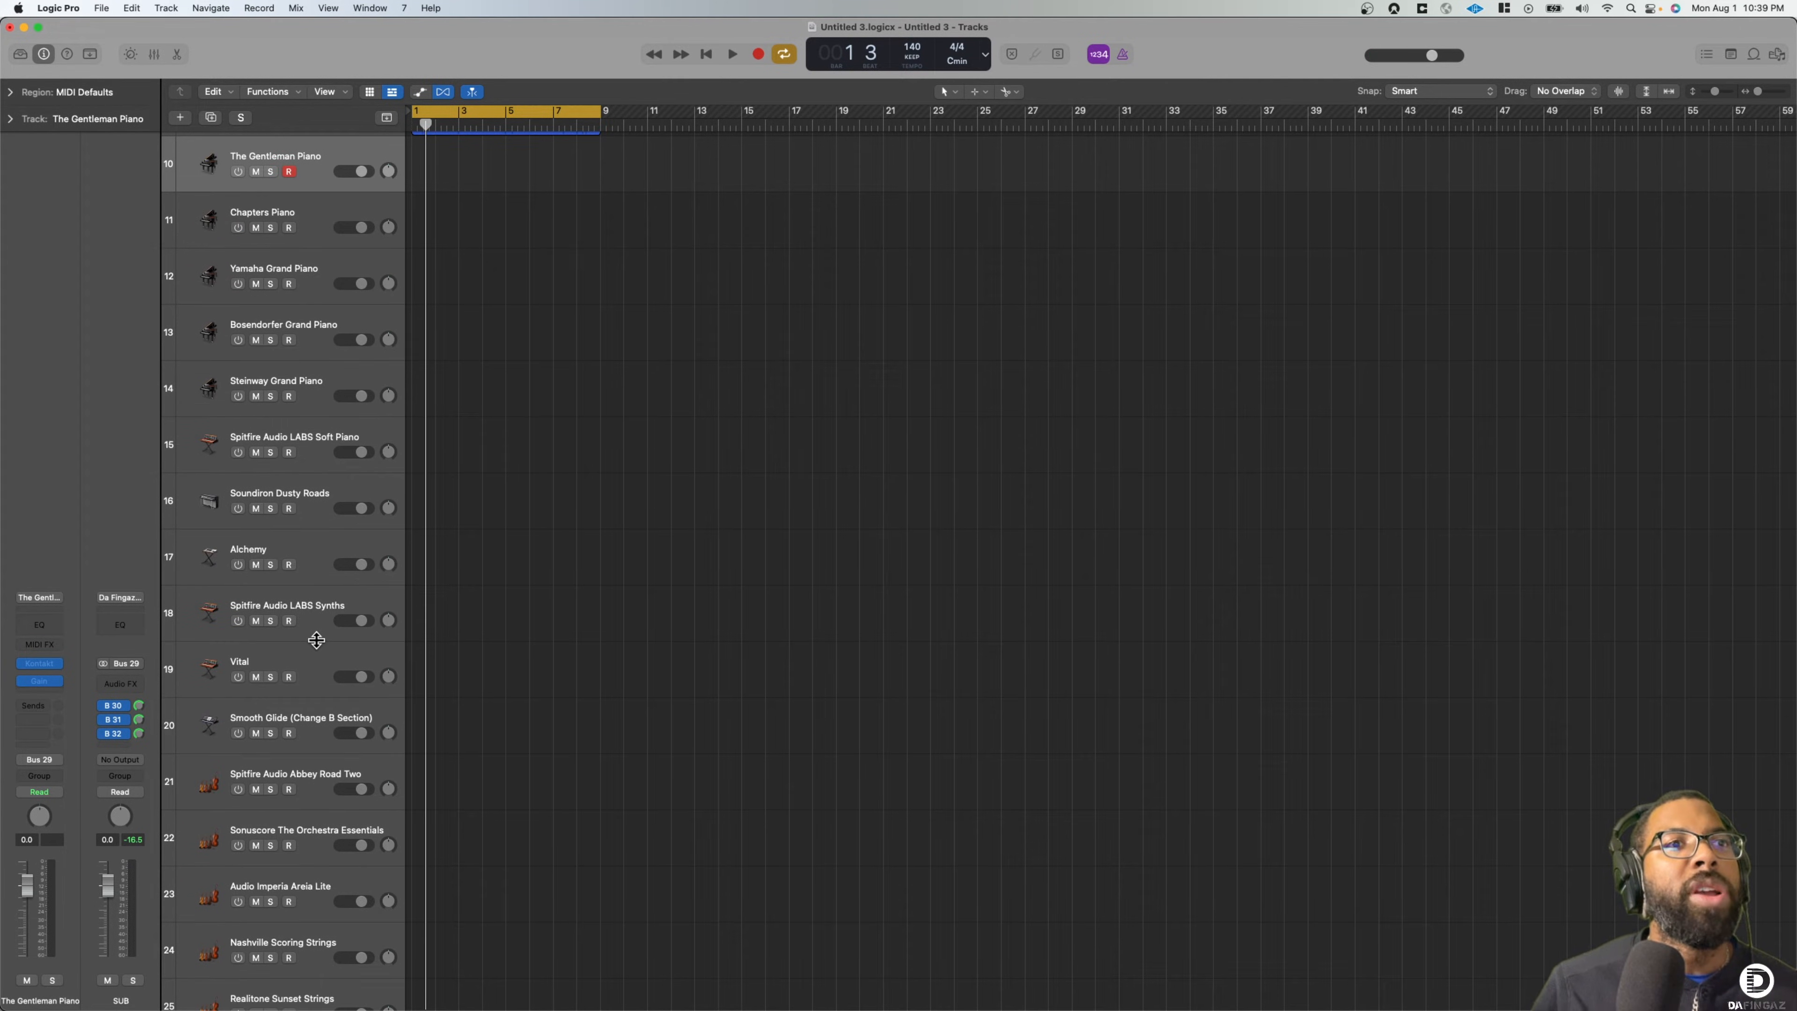
{"action": "scroll", "coordinate": [289, 434], "scroll_direction": "up", "scroll_amount": 4}
{"action": "scroll", "coordinate": [301, 448], "scroll_direction": "down", "scroll_amount": 15}
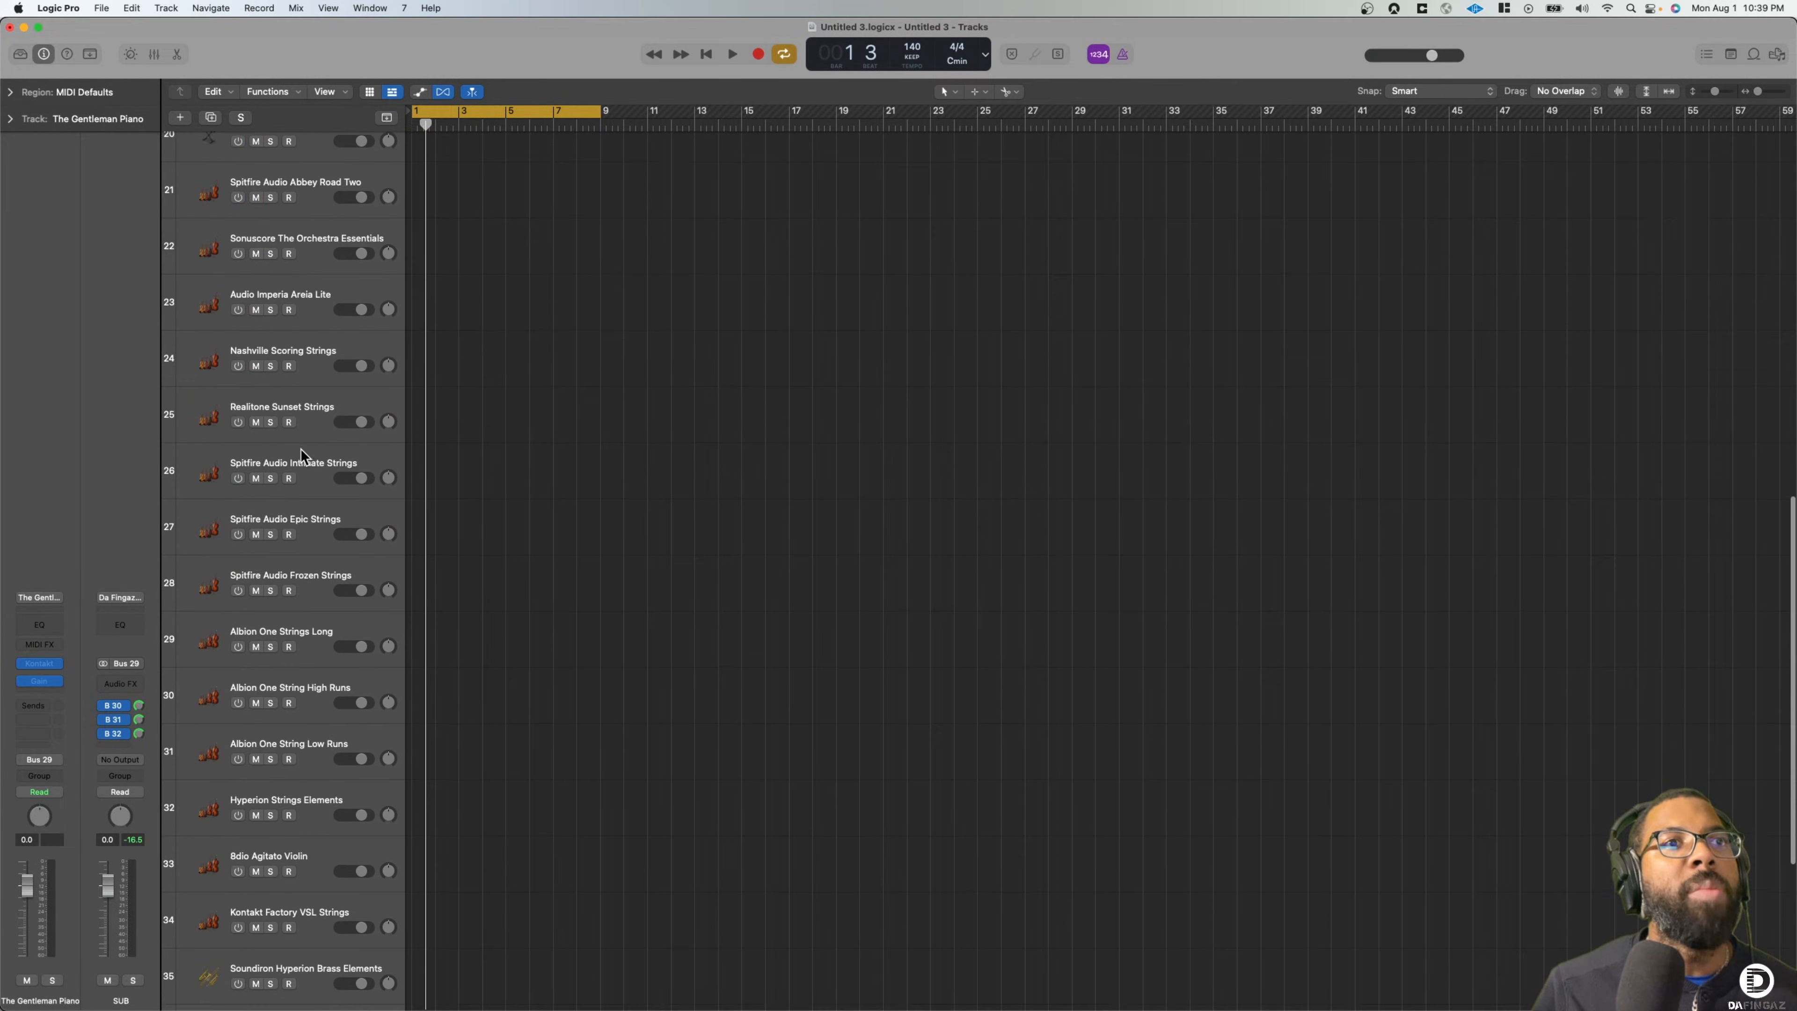
{"action": "scroll", "coordinate": [301, 449], "scroll_direction": "down", "scroll_amount": 1}
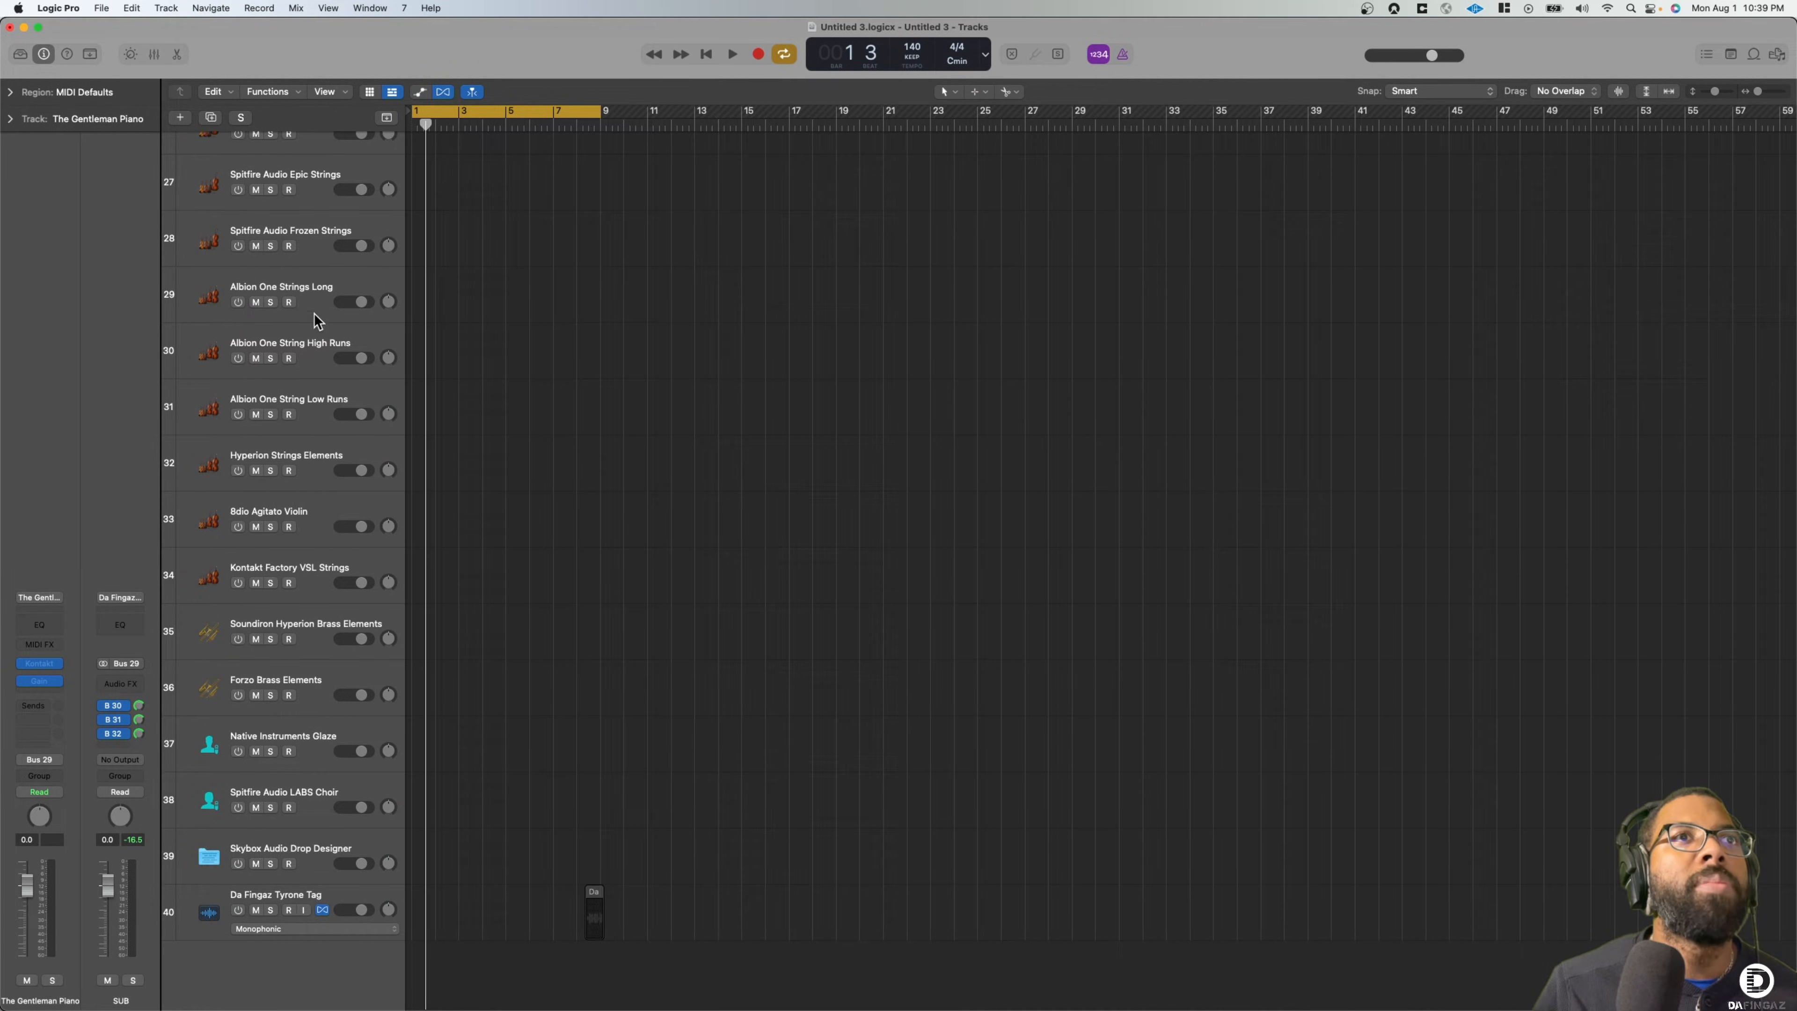
{"action": "scroll", "coordinate": [311, 174], "scroll_direction": "up", "scroll_amount": 15}
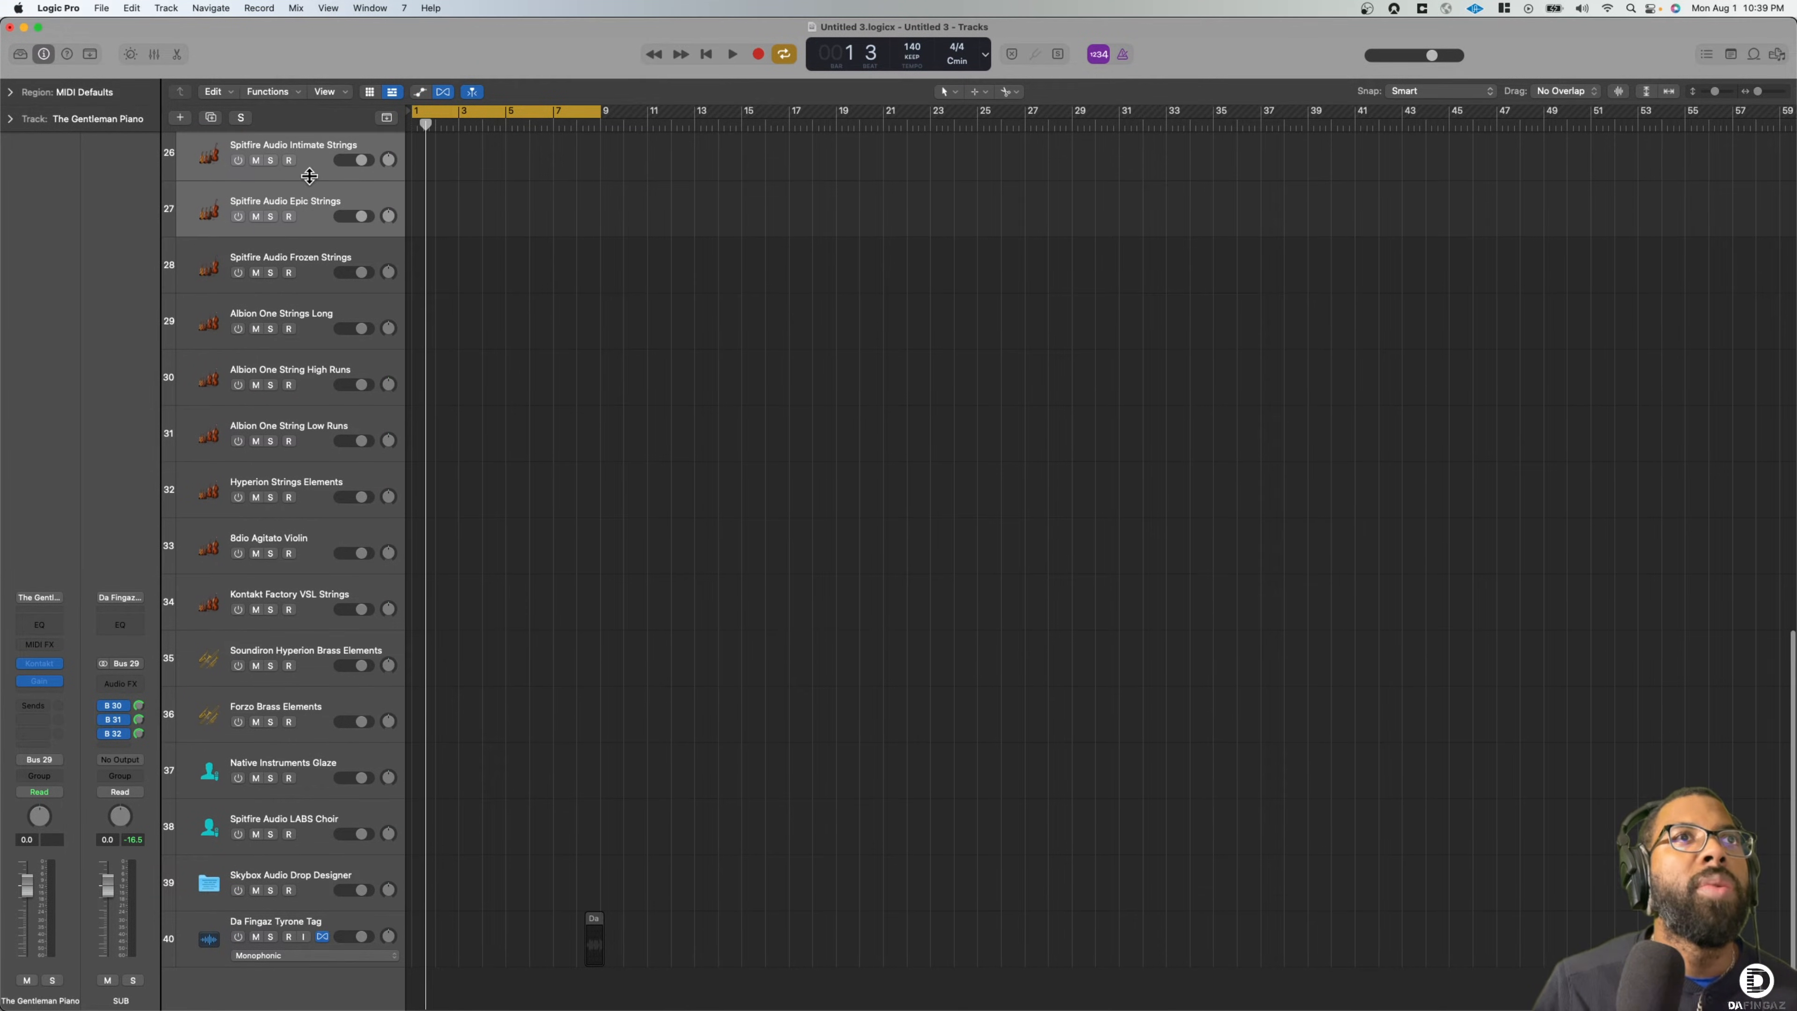
{"action": "scroll", "coordinate": [295, 273], "scroll_direction": "down", "scroll_amount": 12}
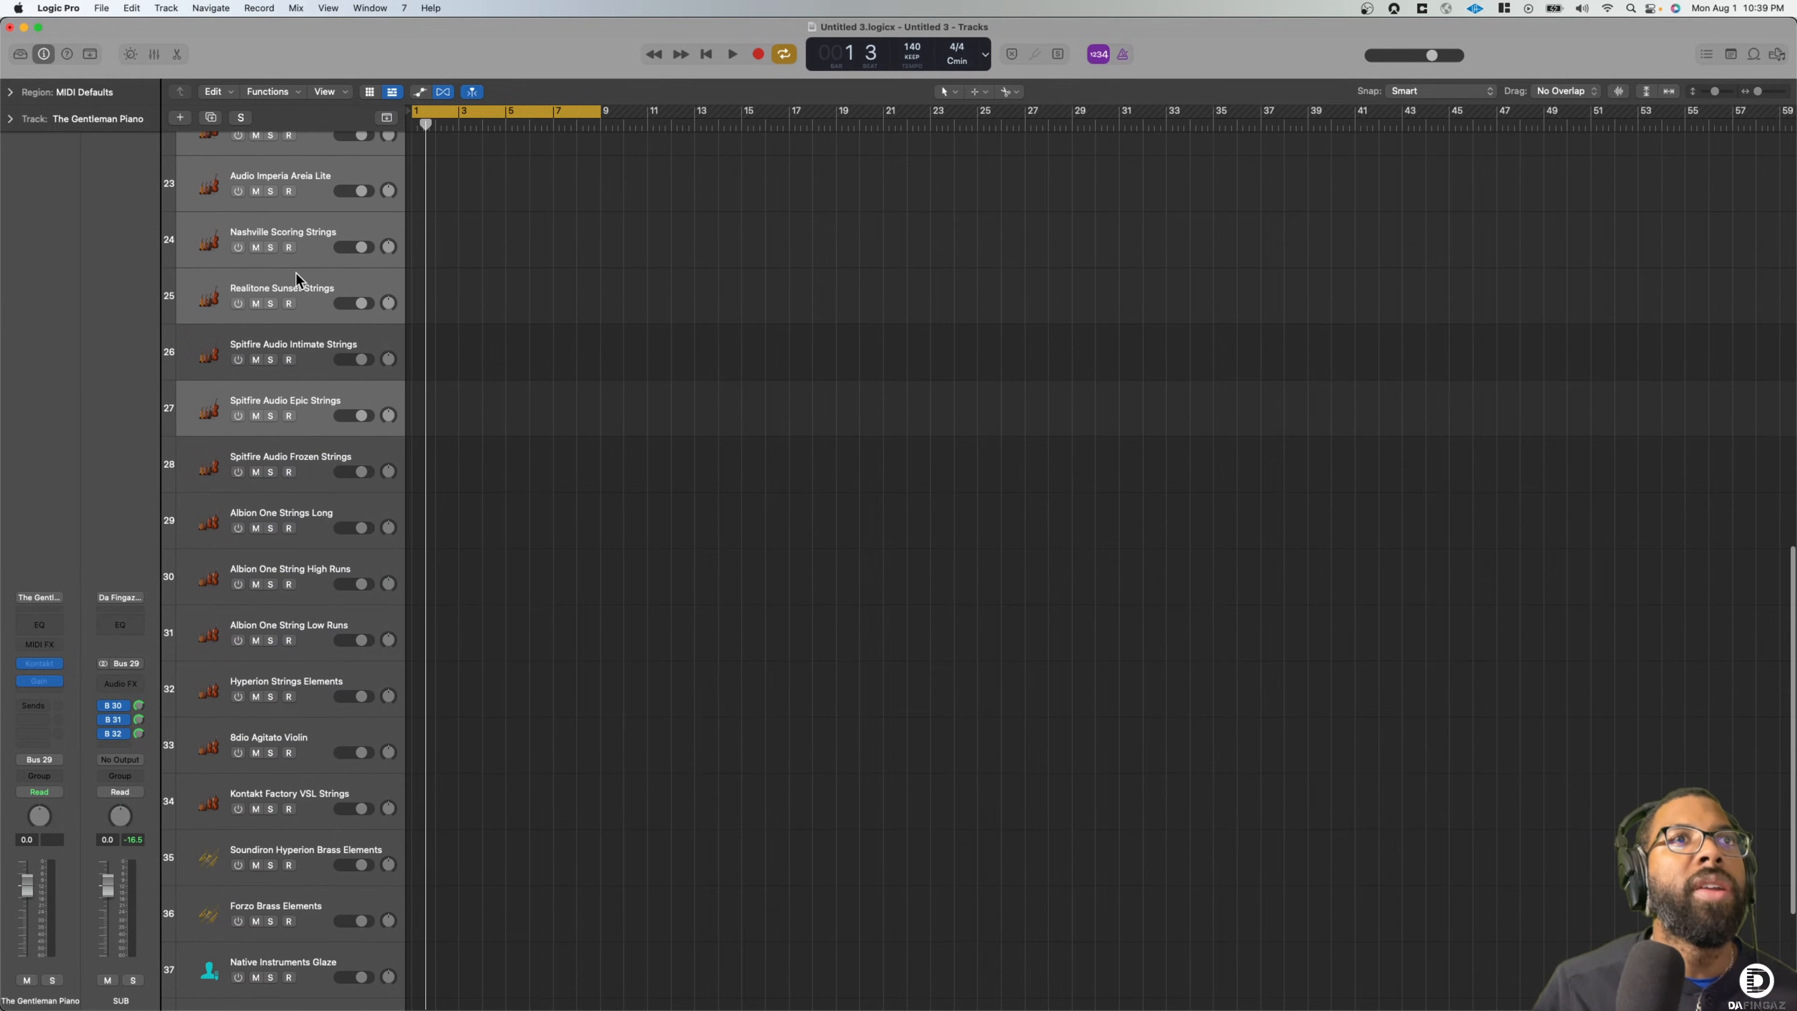
{"action": "key", "text": "super+BackSpace"}
Delete the remaining unused tracks from Spitfire Audio Frozen Strings through Skybox Audio Drop Designer
{"action": "left_click", "coordinate": [310, 243]}
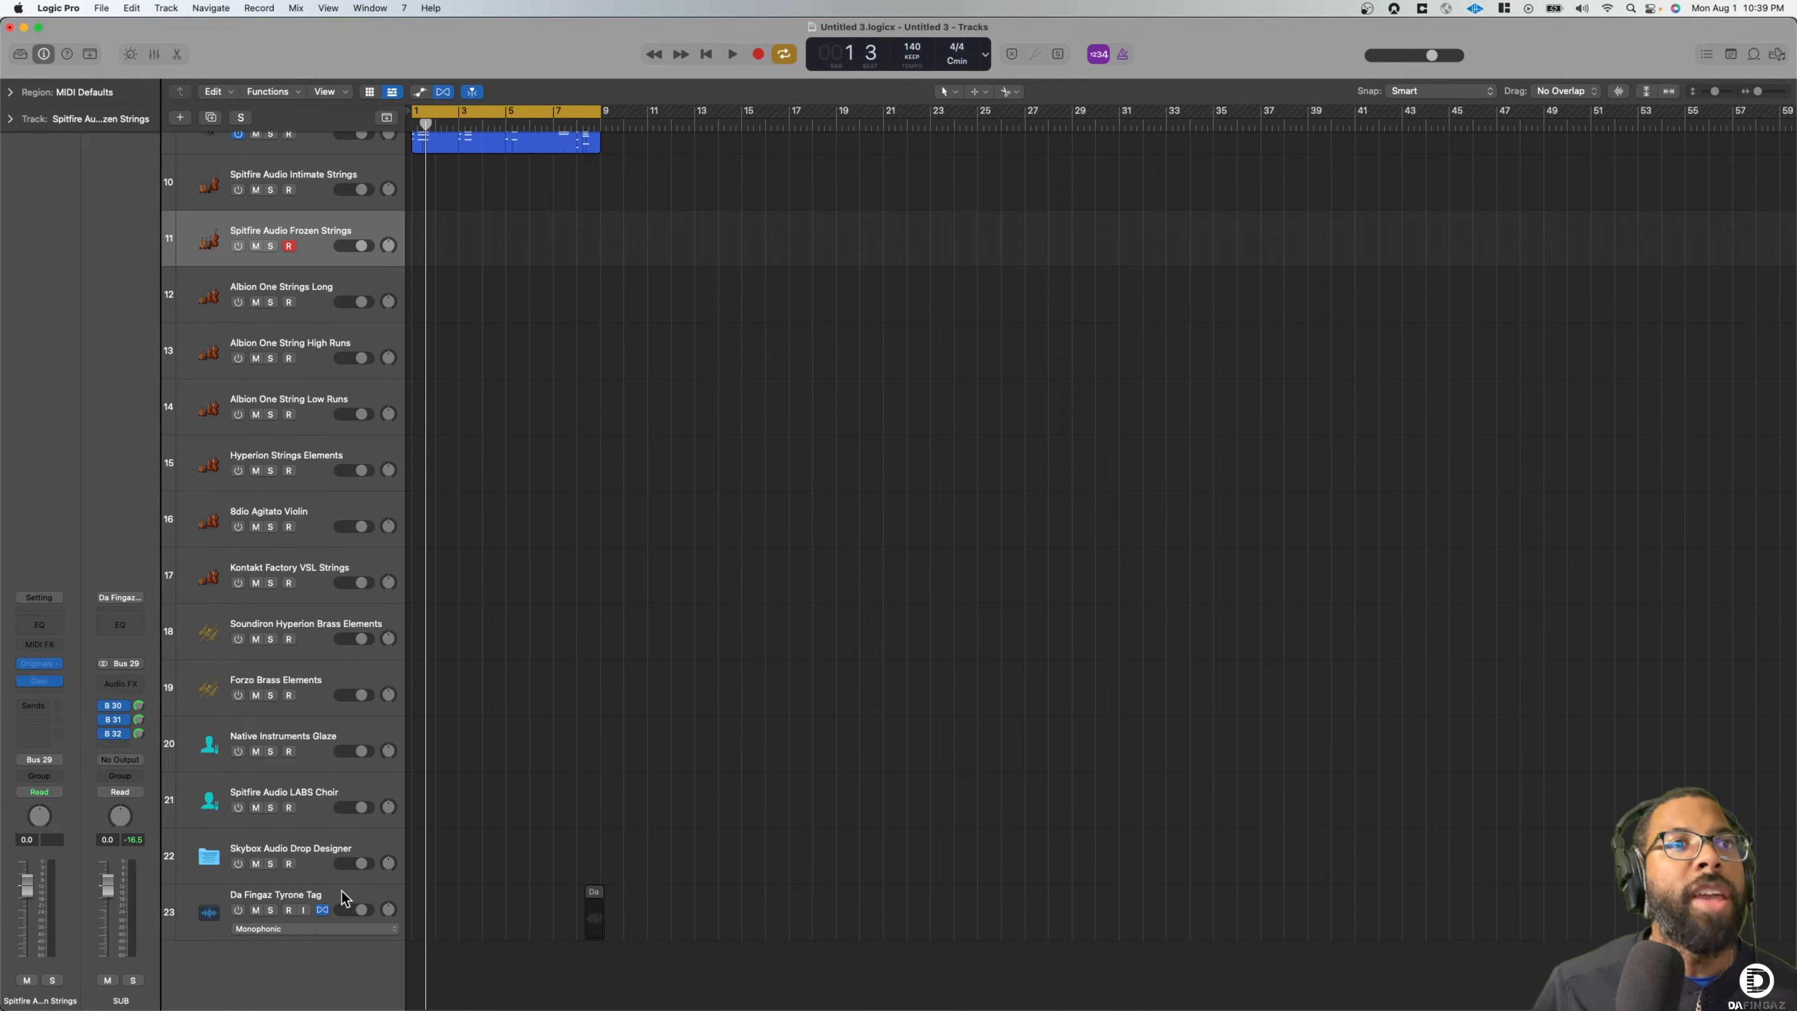
{"action": "left_click", "coordinate": [332, 838], "text": "shift"}
{"action": "key", "text": "super+BackSpace"}
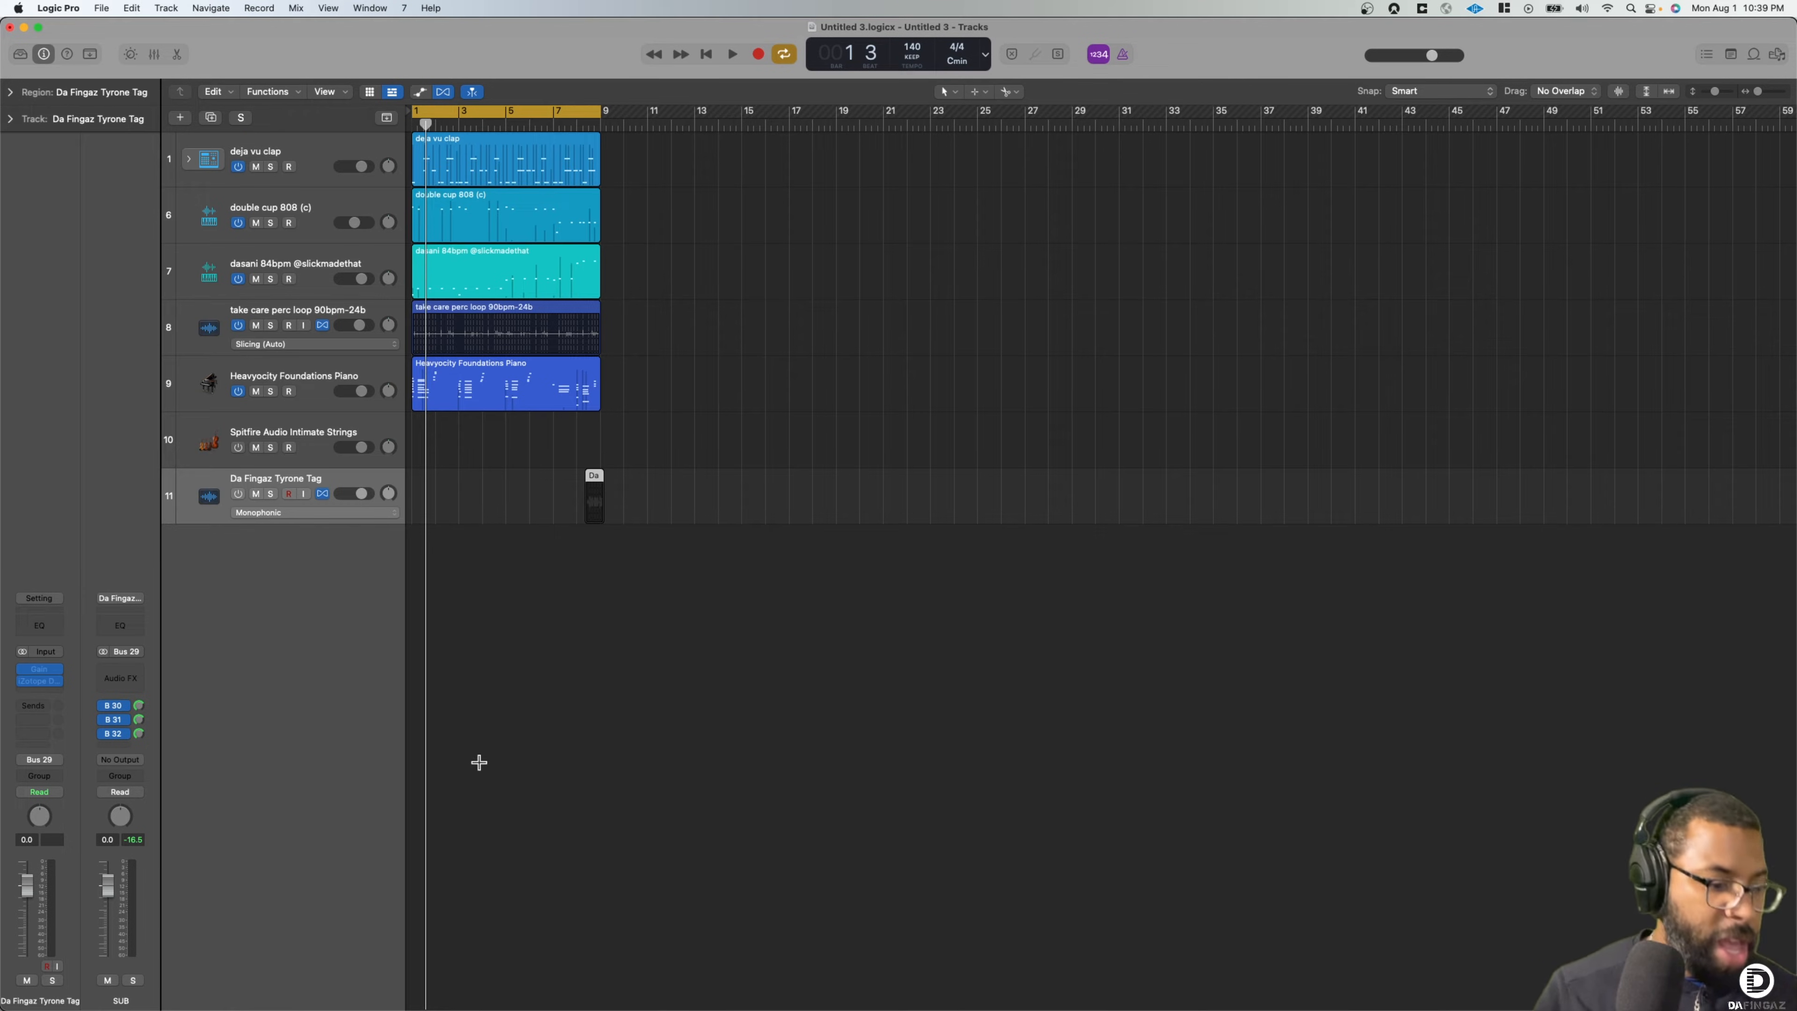
Create a new software instrument track and replace its Kontakt instrument with Scorch
{"action": "key", "text": "alt+super+s"}
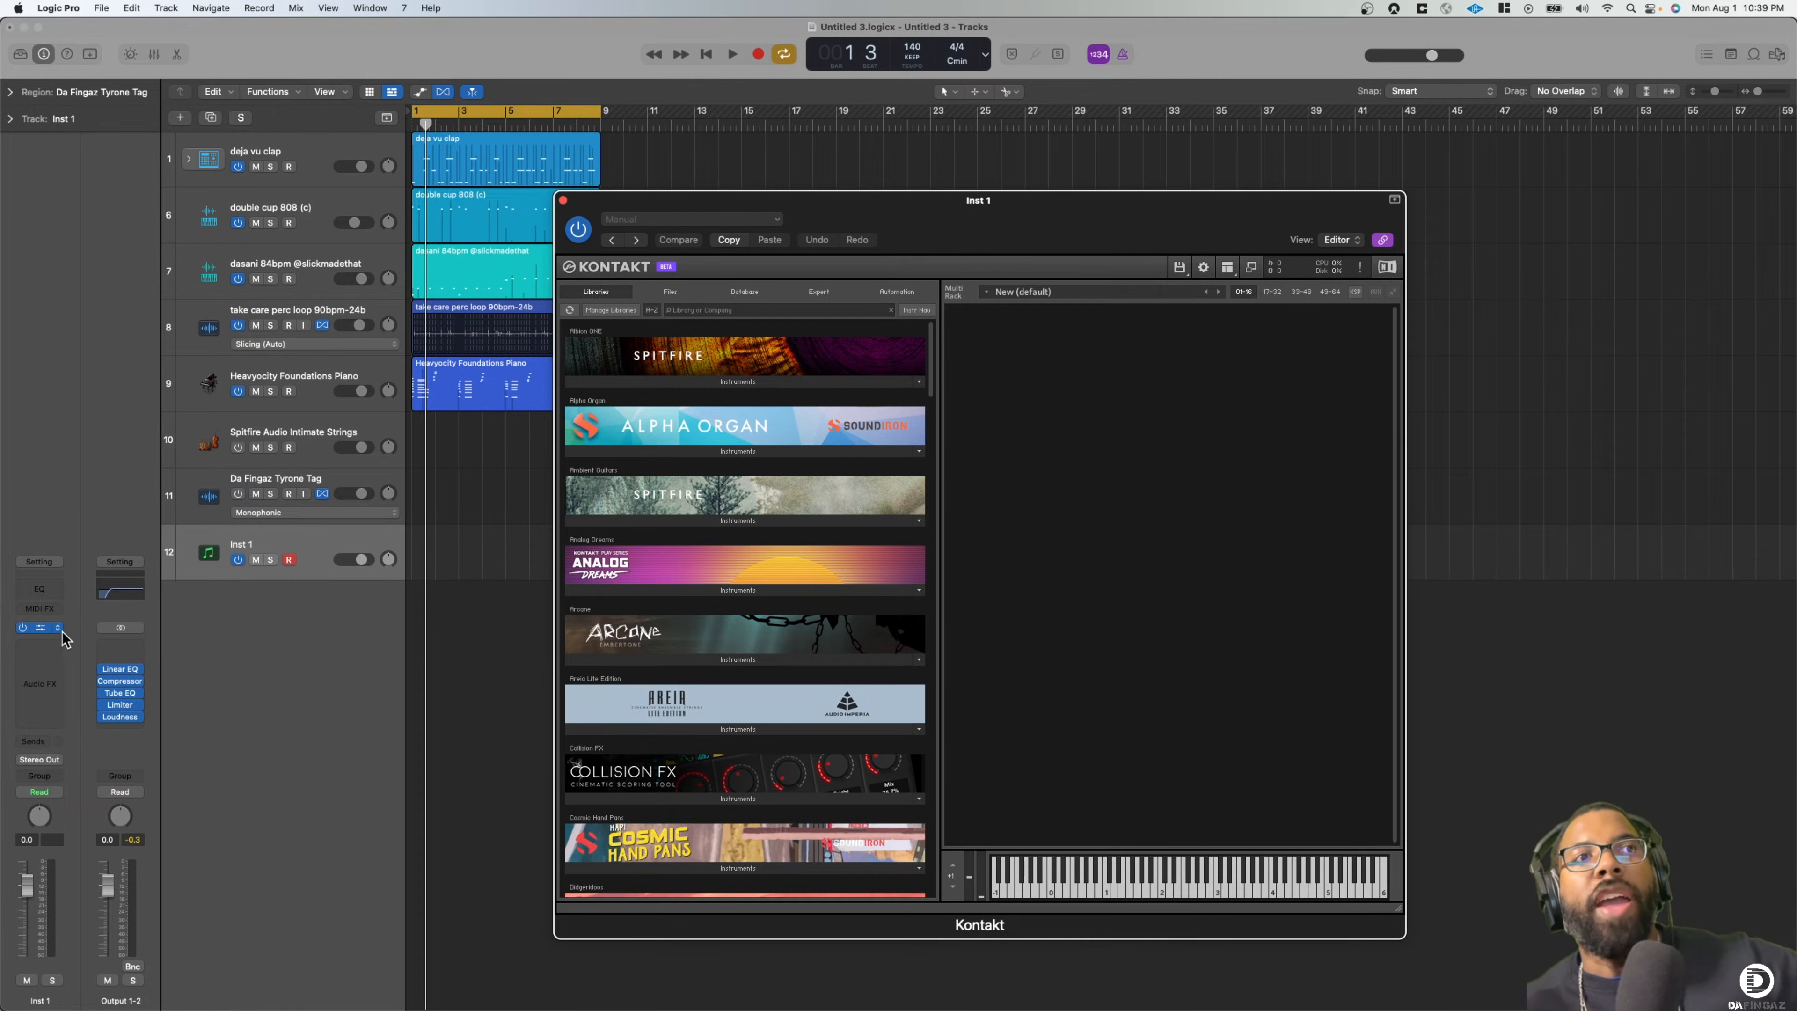
{"action": "left_click", "coordinate": [60, 629]}
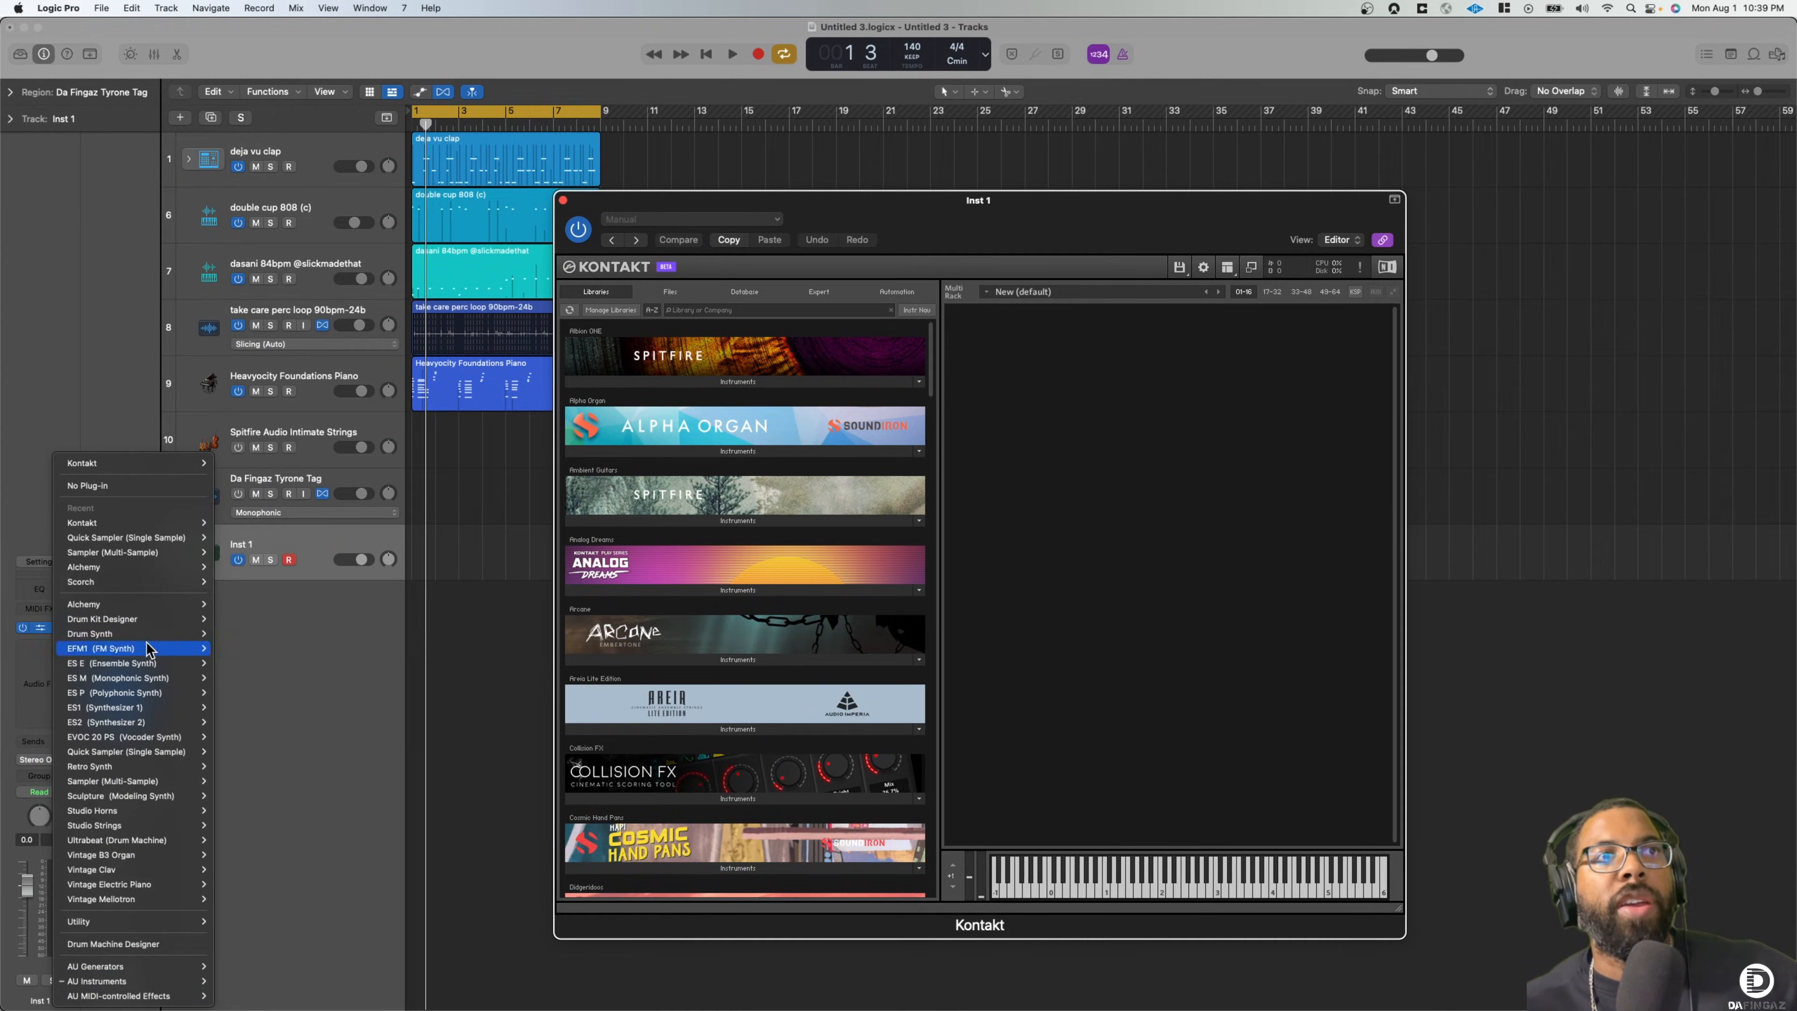
{"action": "mouse_move", "coordinate": [178, 587]}
{"action": "left_click", "coordinate": [238, 589]}
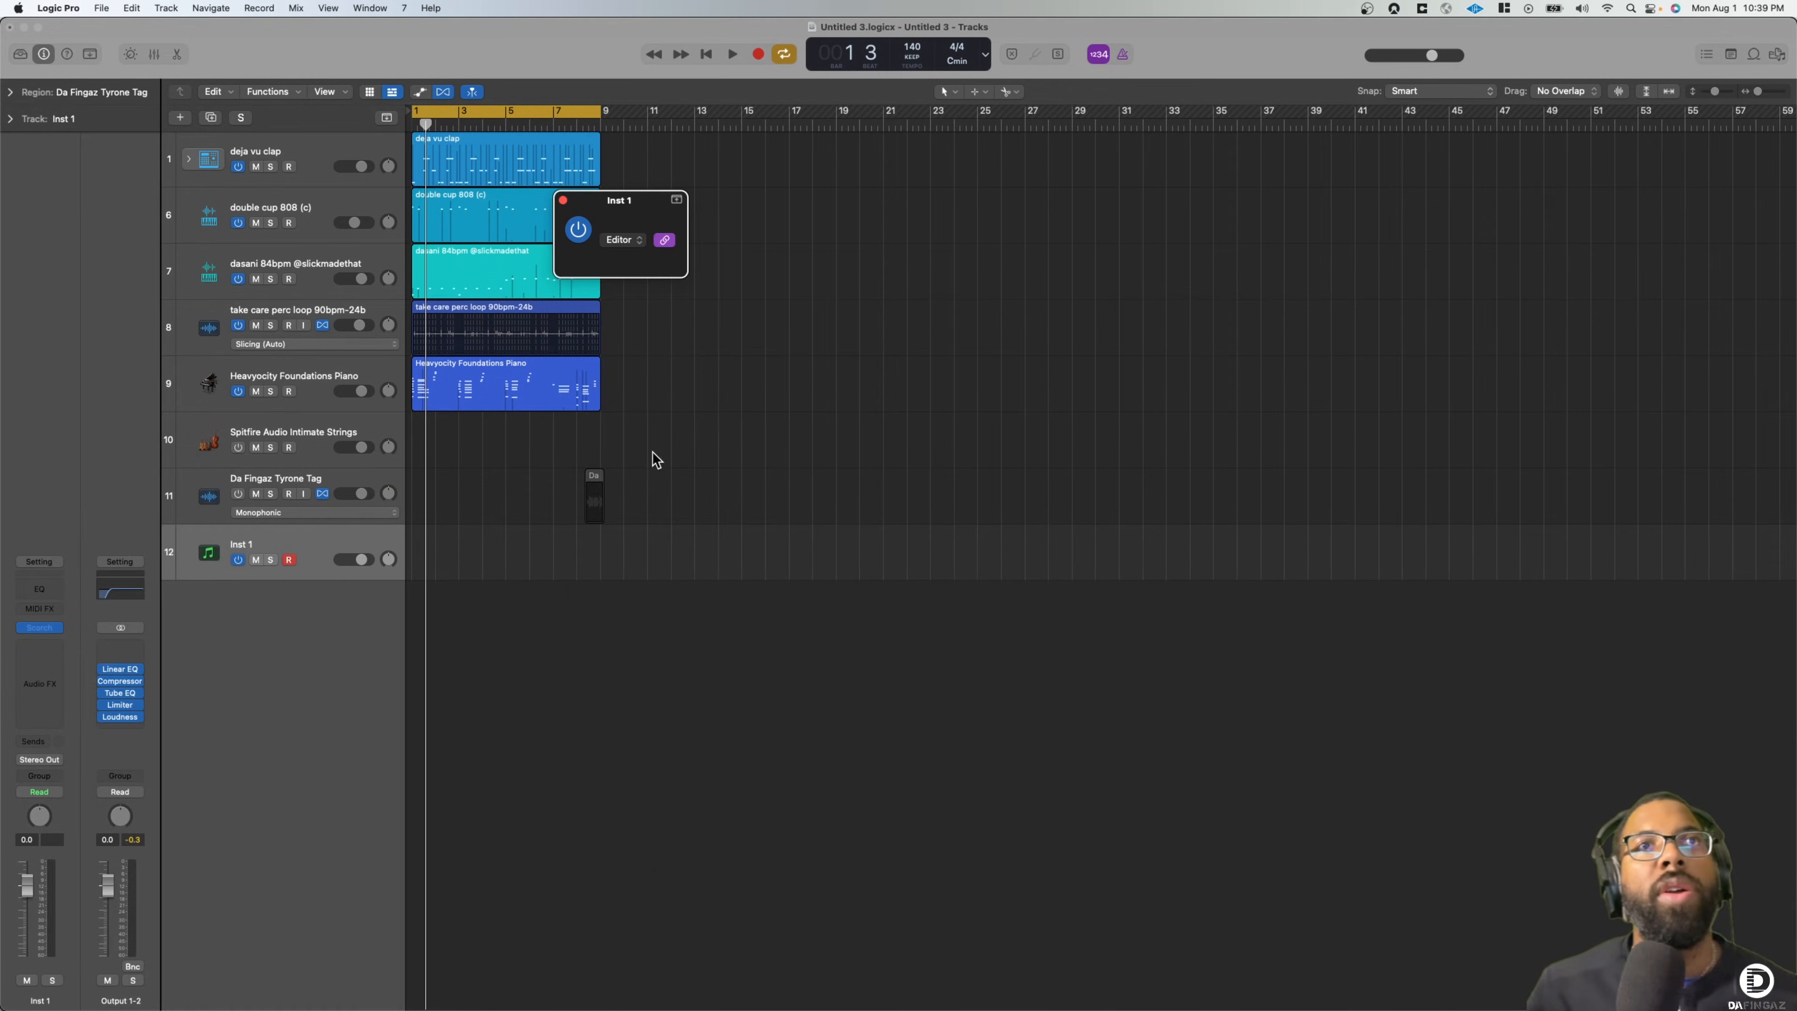
Try one of the Combination sounds in Scorch
{"action": "left_click", "coordinate": [836, 290]}
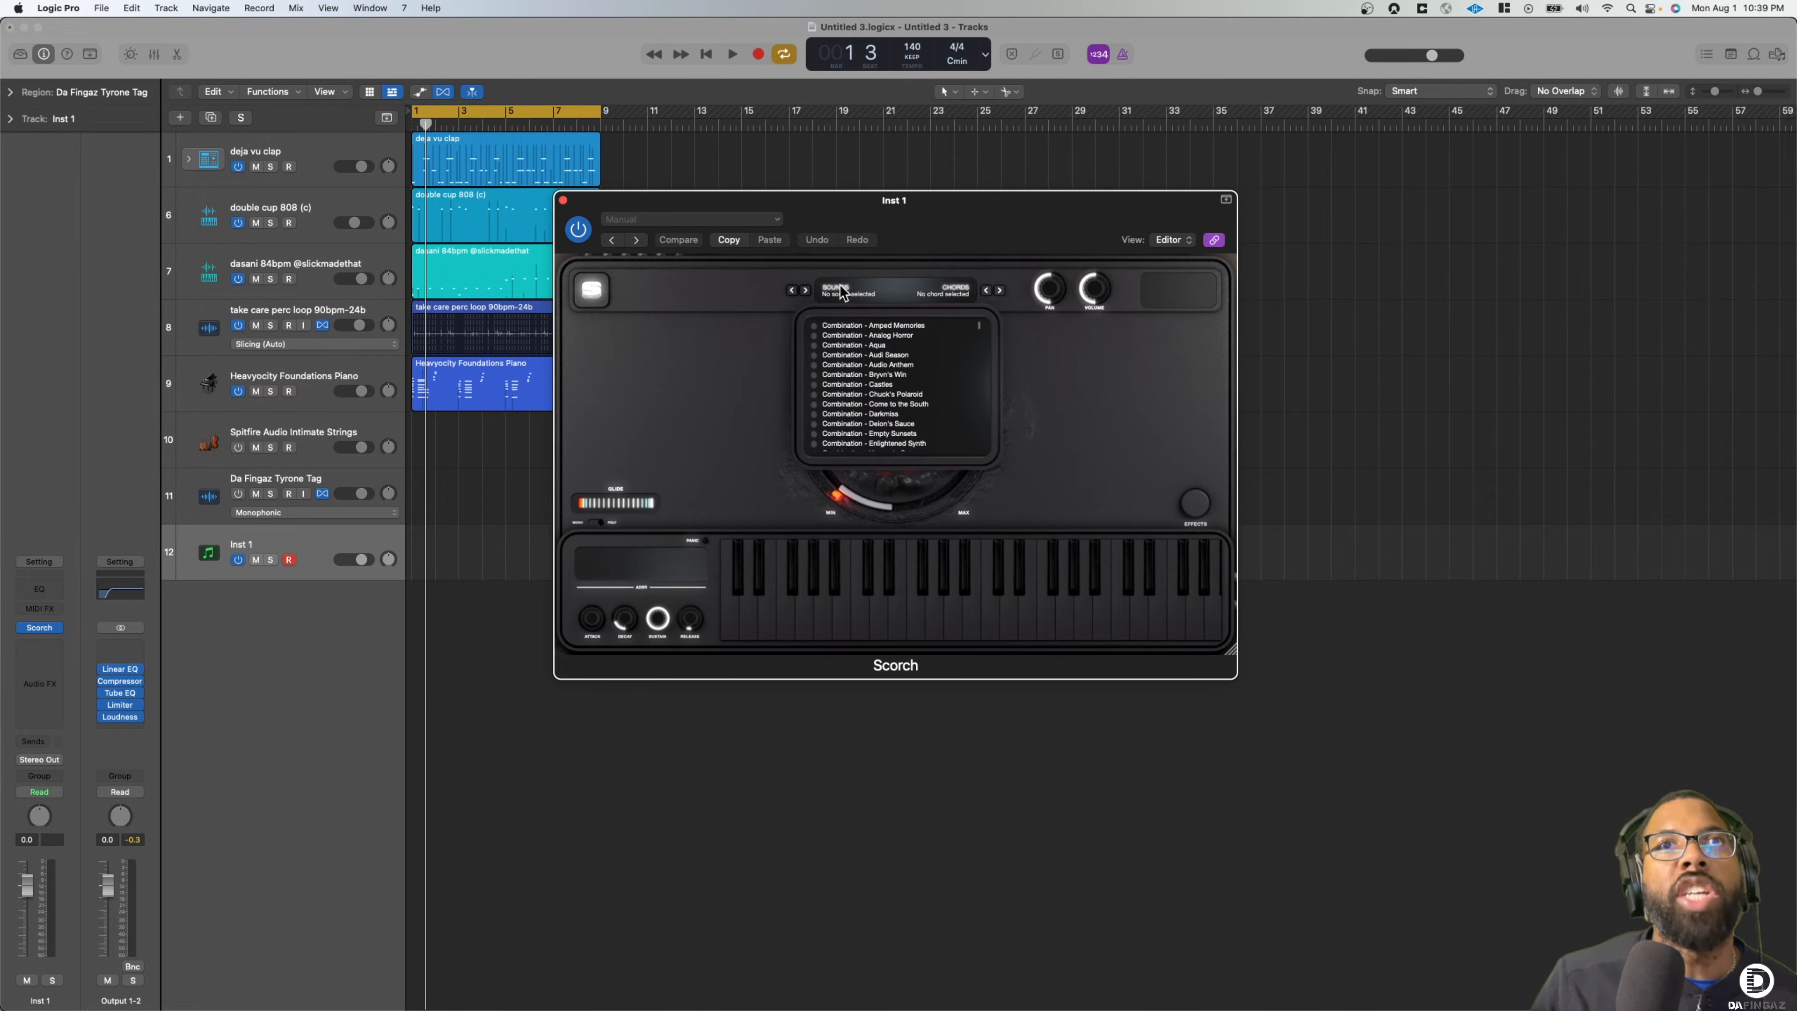
{"action": "scroll", "coordinate": [872, 350], "scroll_direction": "down", "scroll_amount": 3}
{"action": "left_click", "coordinate": [868, 361]}
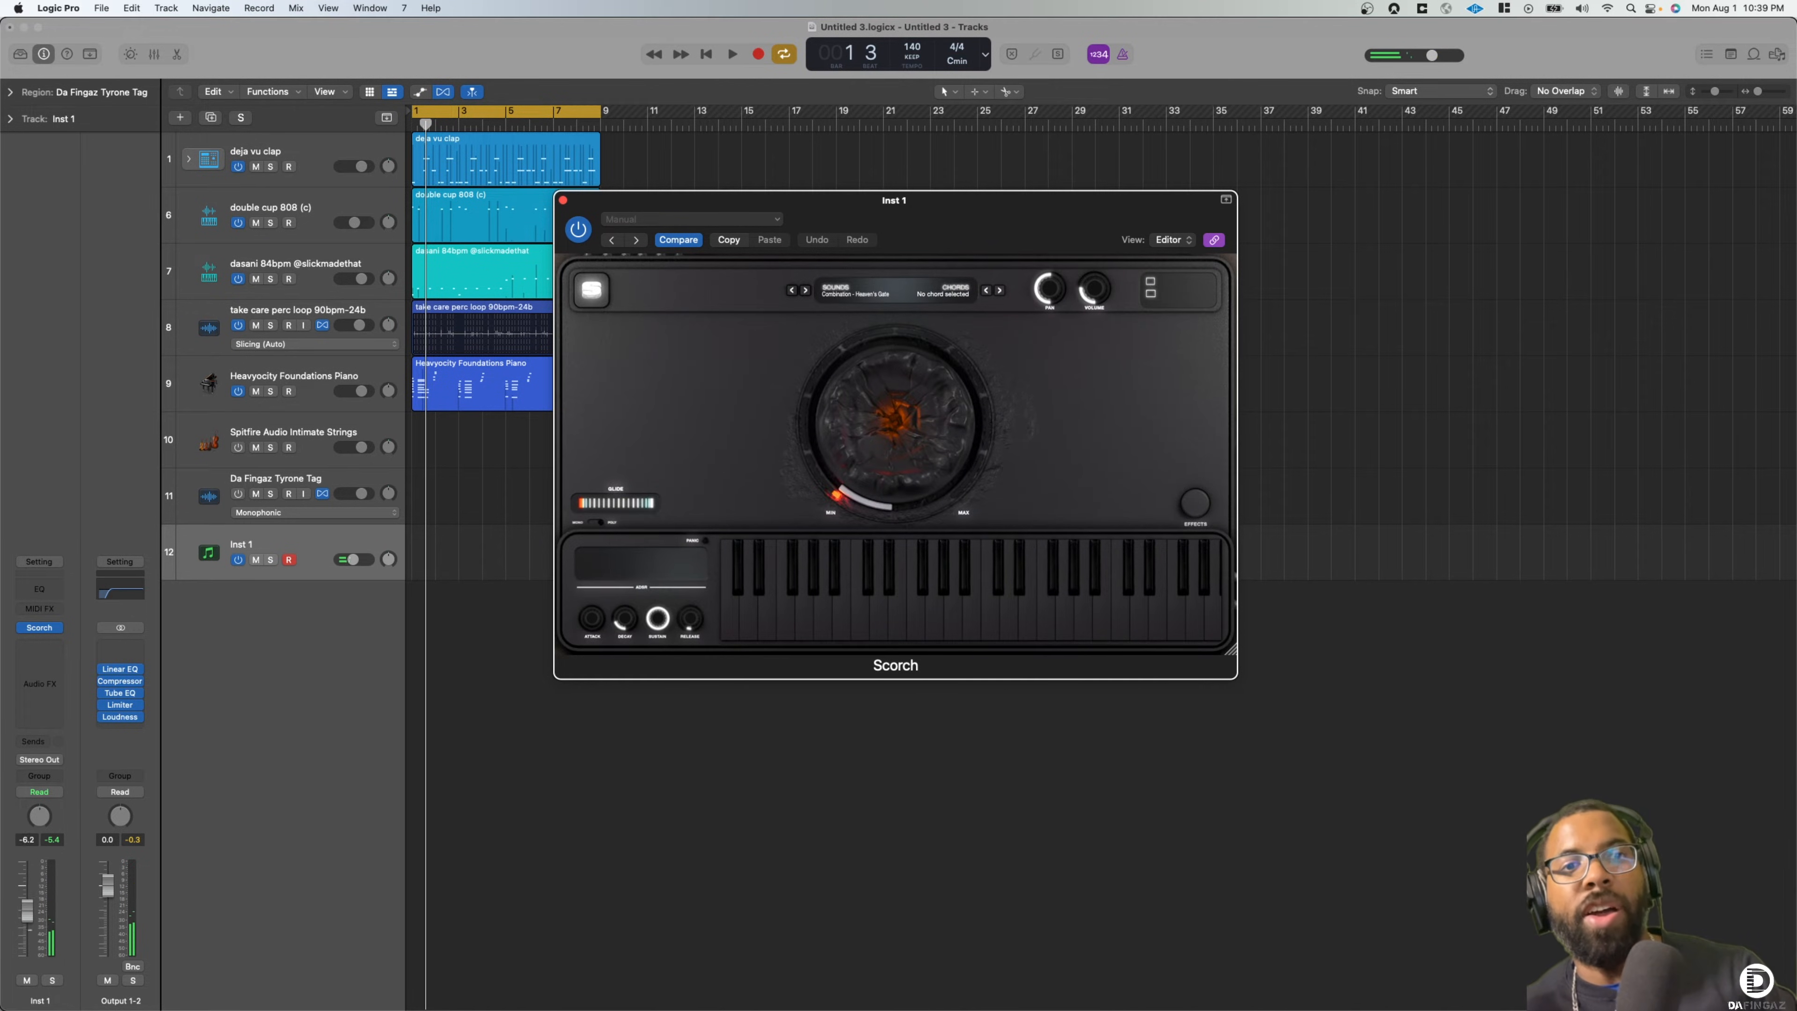
Lower the Scorch track's volume to -11.8 dB and load the Synth Pads - Lucky Number 5 sound
{"action": "left_click_drag", "start_coordinate": [27, 909], "coordinate": [27, 921]}
{"action": "left_click", "coordinate": [857, 292]}
{"action": "scroll", "coordinate": [904, 456], "scroll_direction": "down", "scroll_amount": 15}
{"action": "scroll", "coordinate": [887, 400], "scroll_direction": "down", "scroll_amount": 3}
{"action": "left_click", "coordinate": [876, 372]}
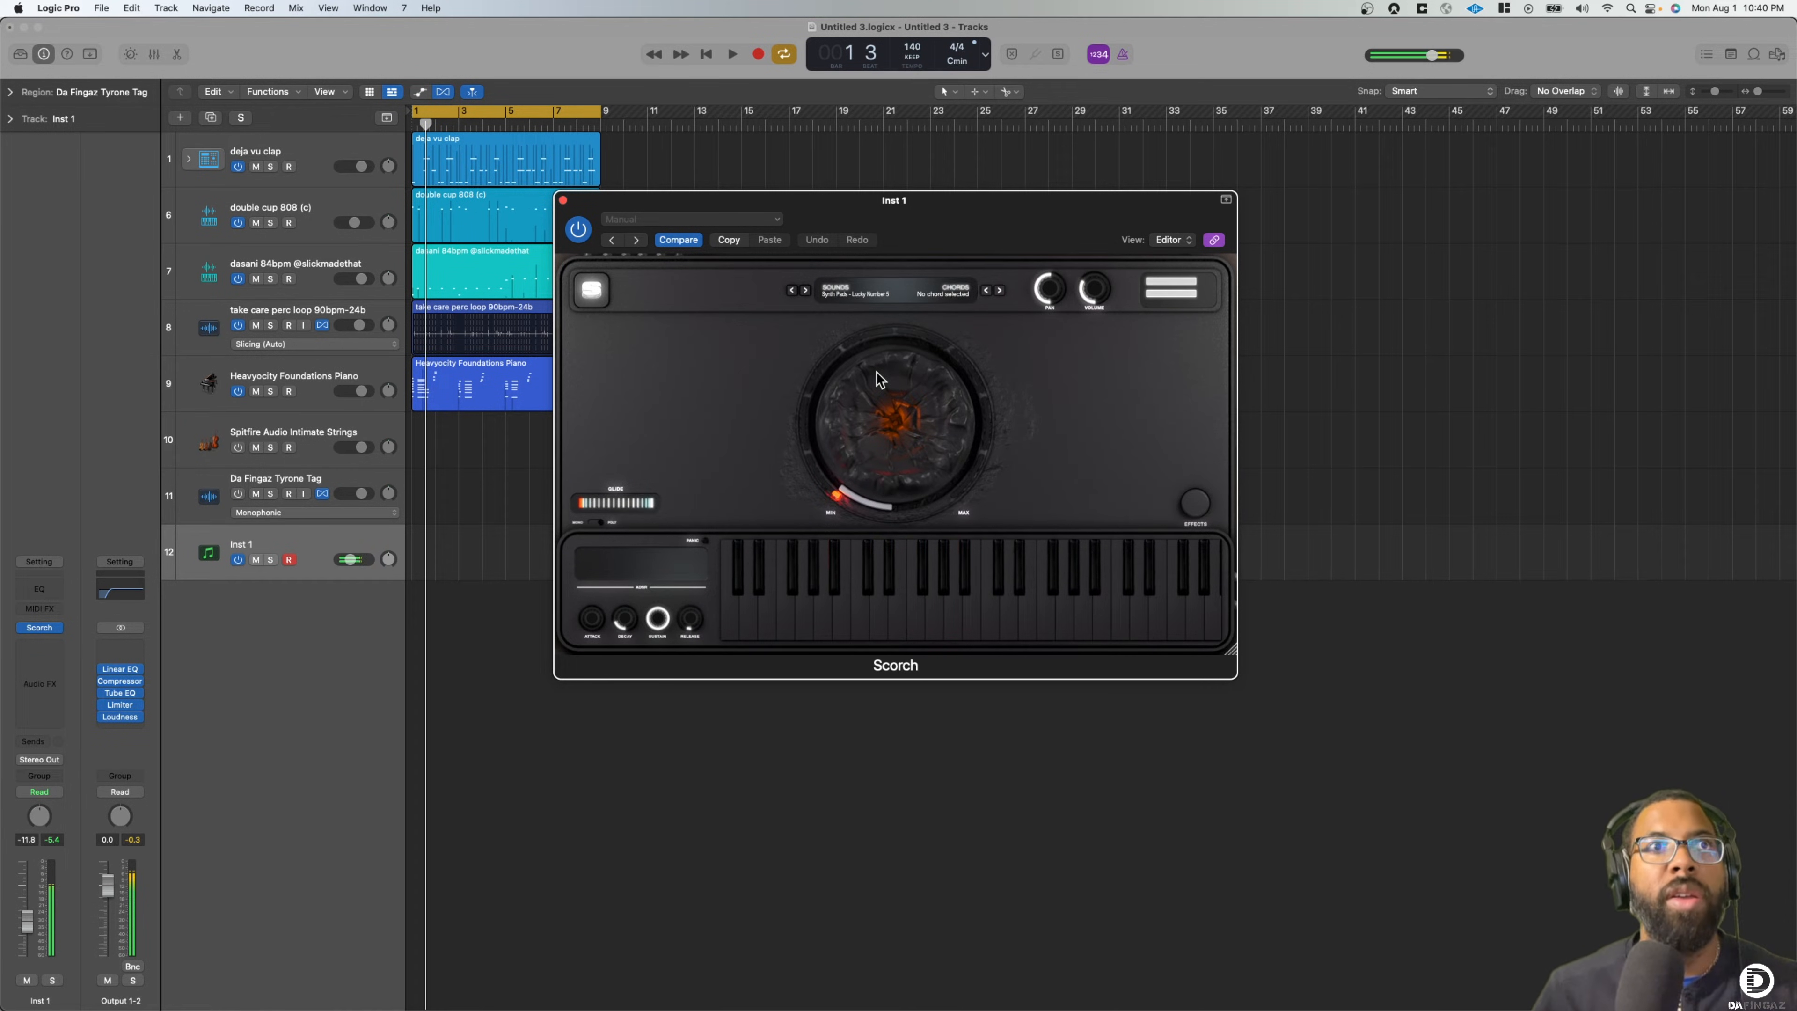
{"action": "left_click", "coordinate": [876, 371]}
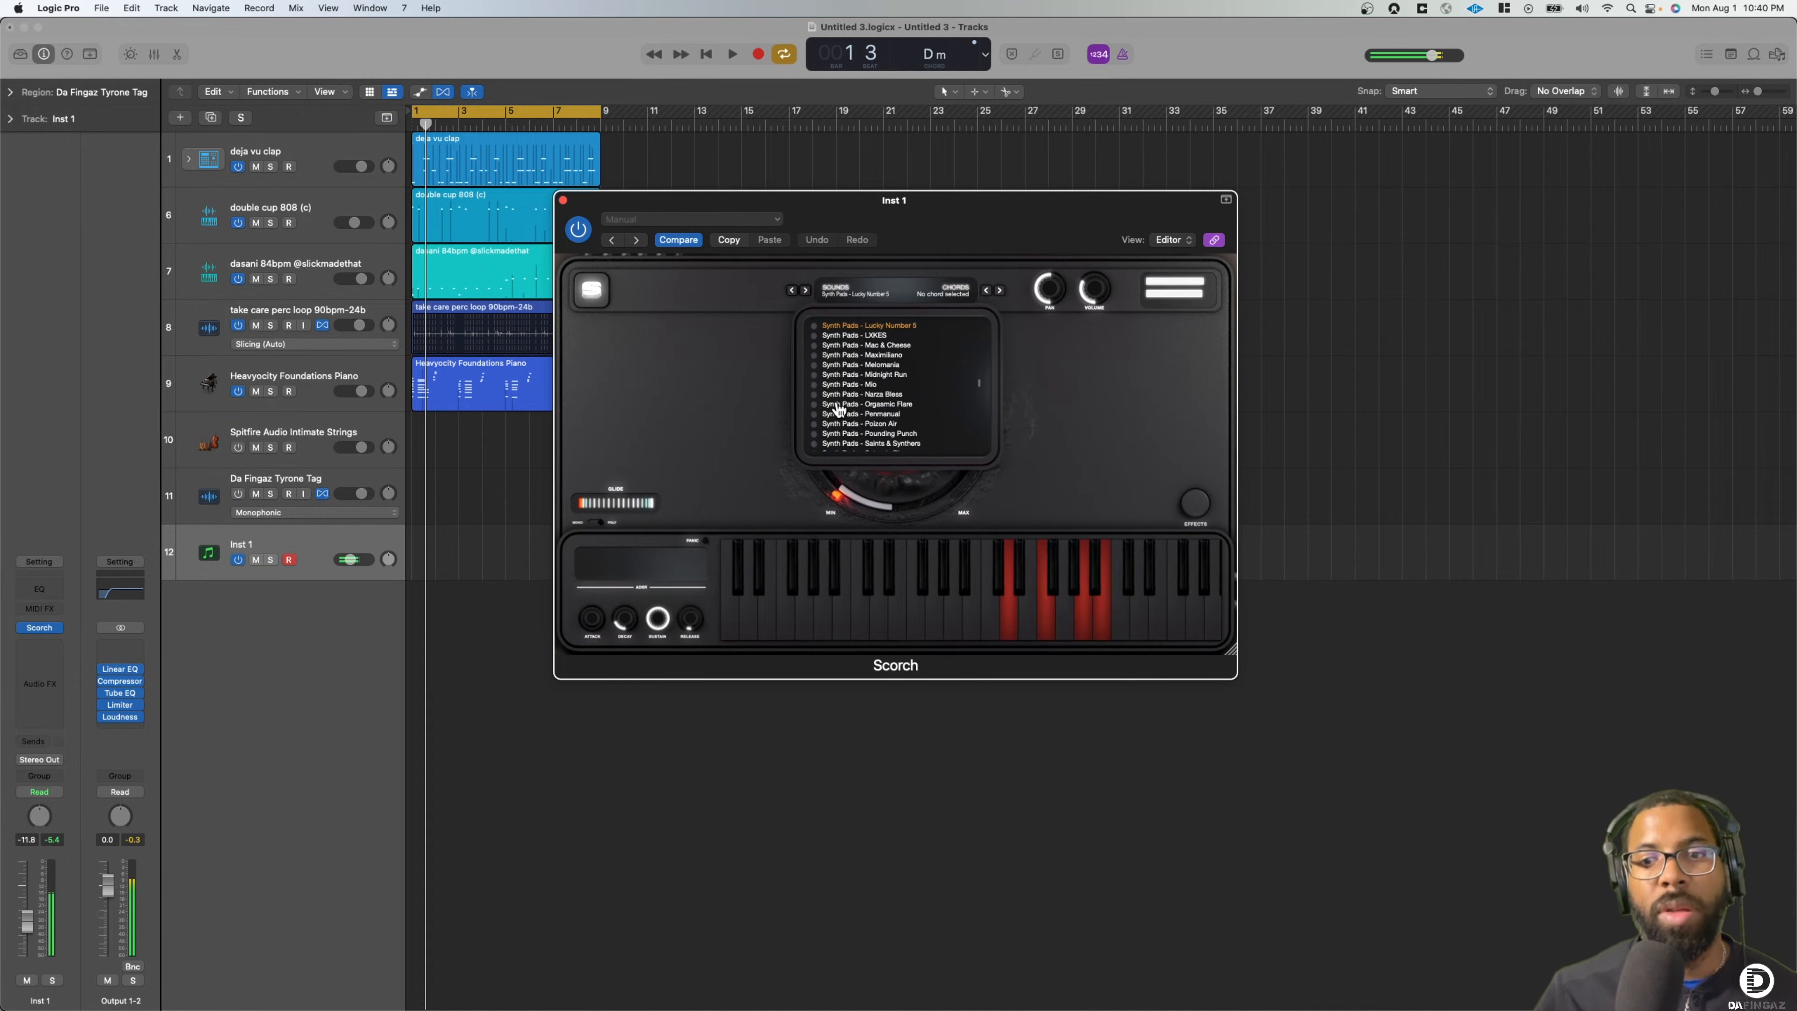
Rename the Inst 1 track as Scorch Lucky Number 5 Pad and return the playhead to the start
{"action": "double_click", "coordinate": [253, 544]}
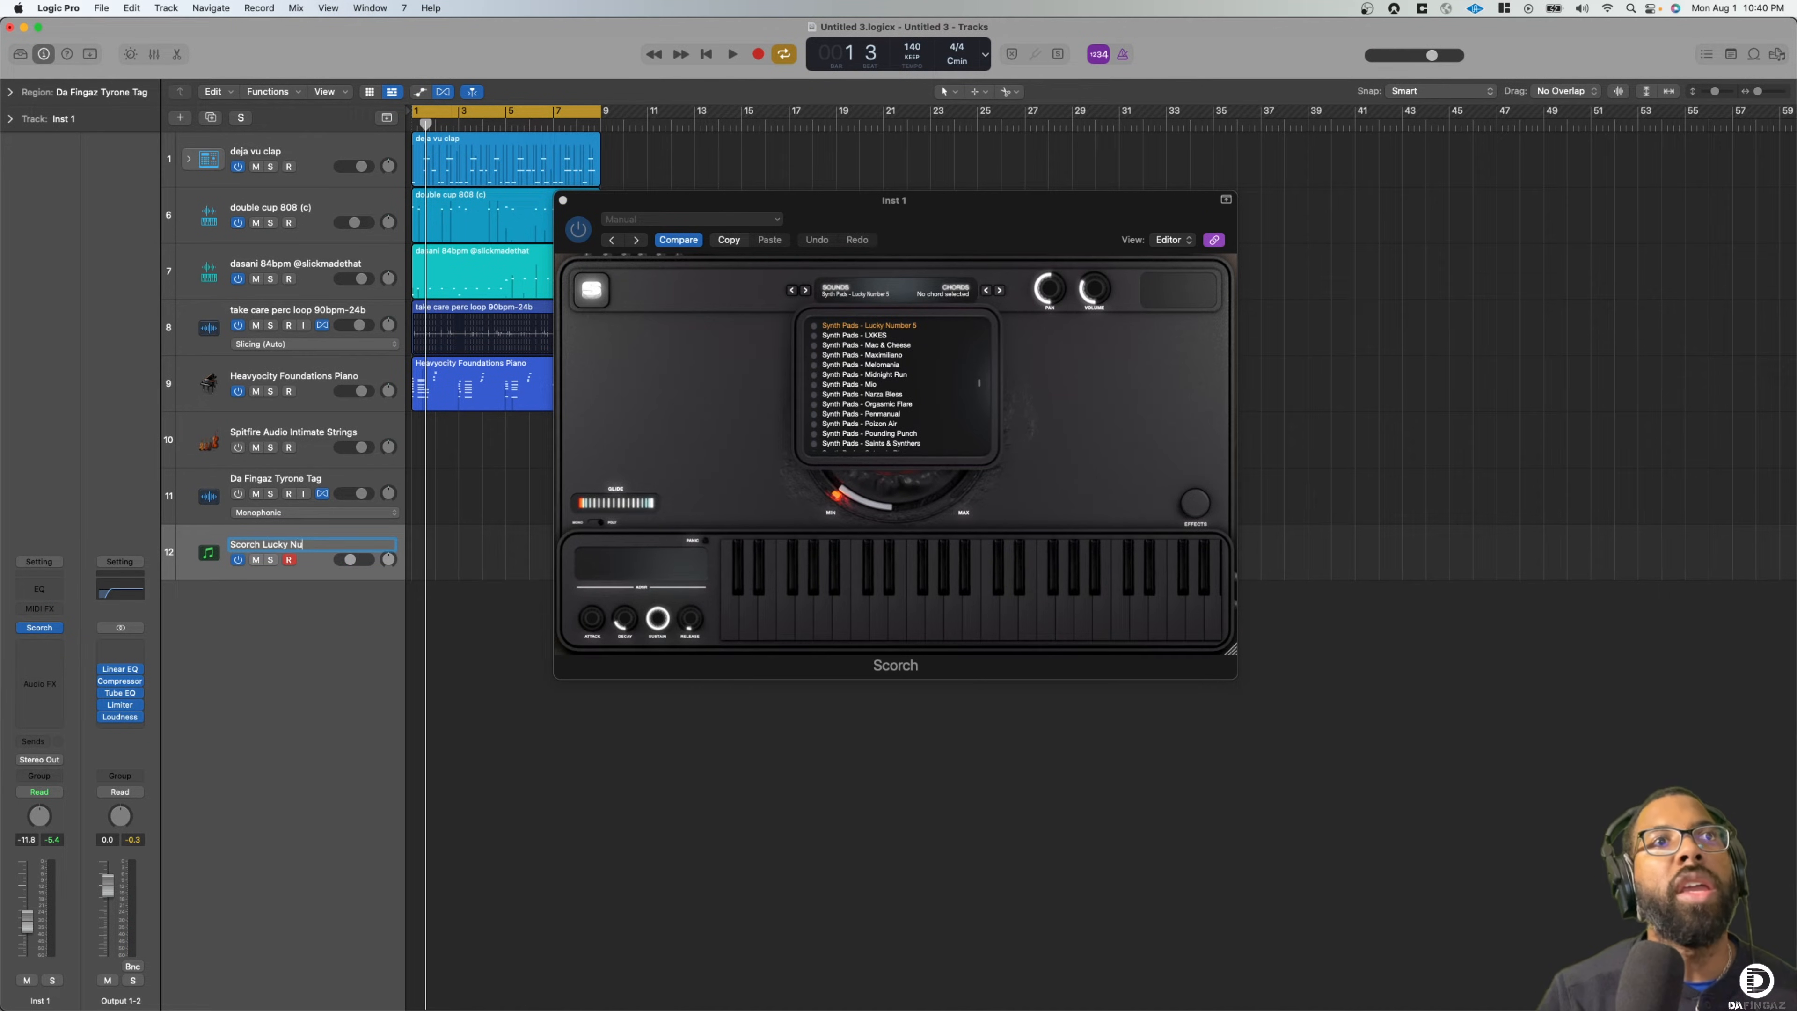
{"action": "type", "text": "Scorch Lucky Number 5 Pad"}
{"action": "key", "text": "Return"}
{"action": "key", "text": "Return"}
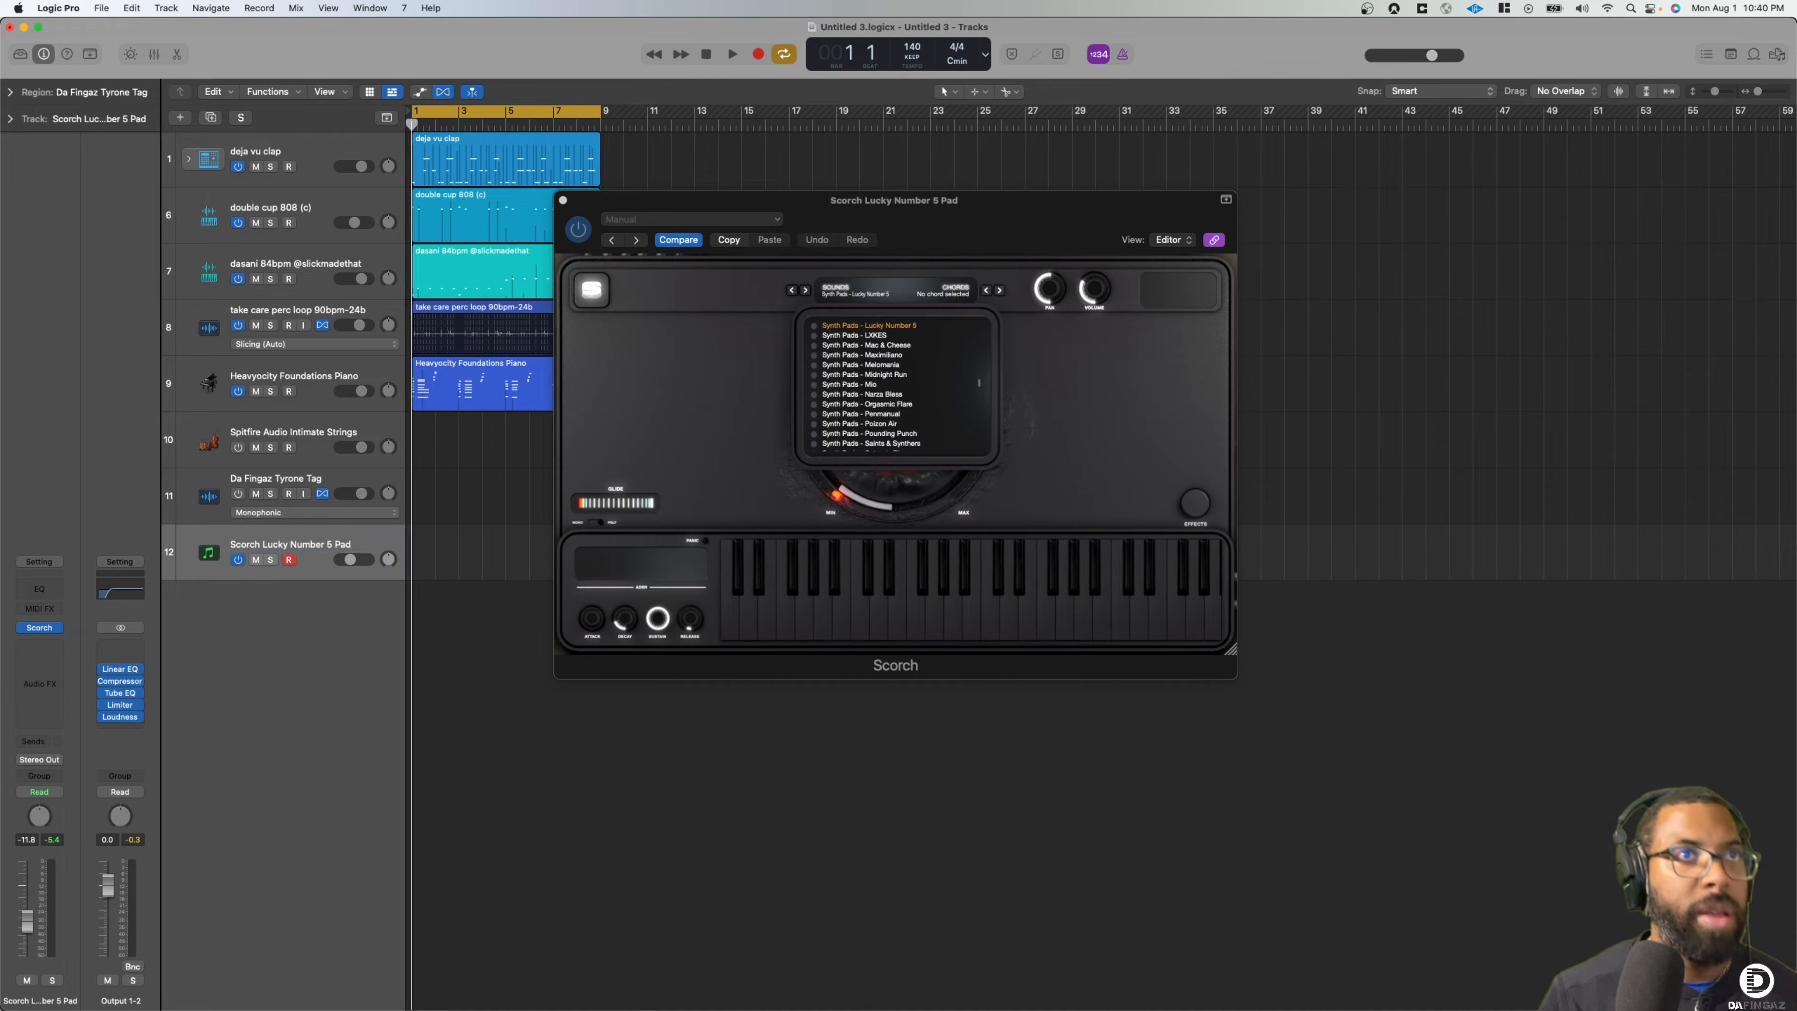
Record an eight-bar pad part on the Scorch track and lower its volume to -13.4 dB
{"action": "key", "text": "r"}
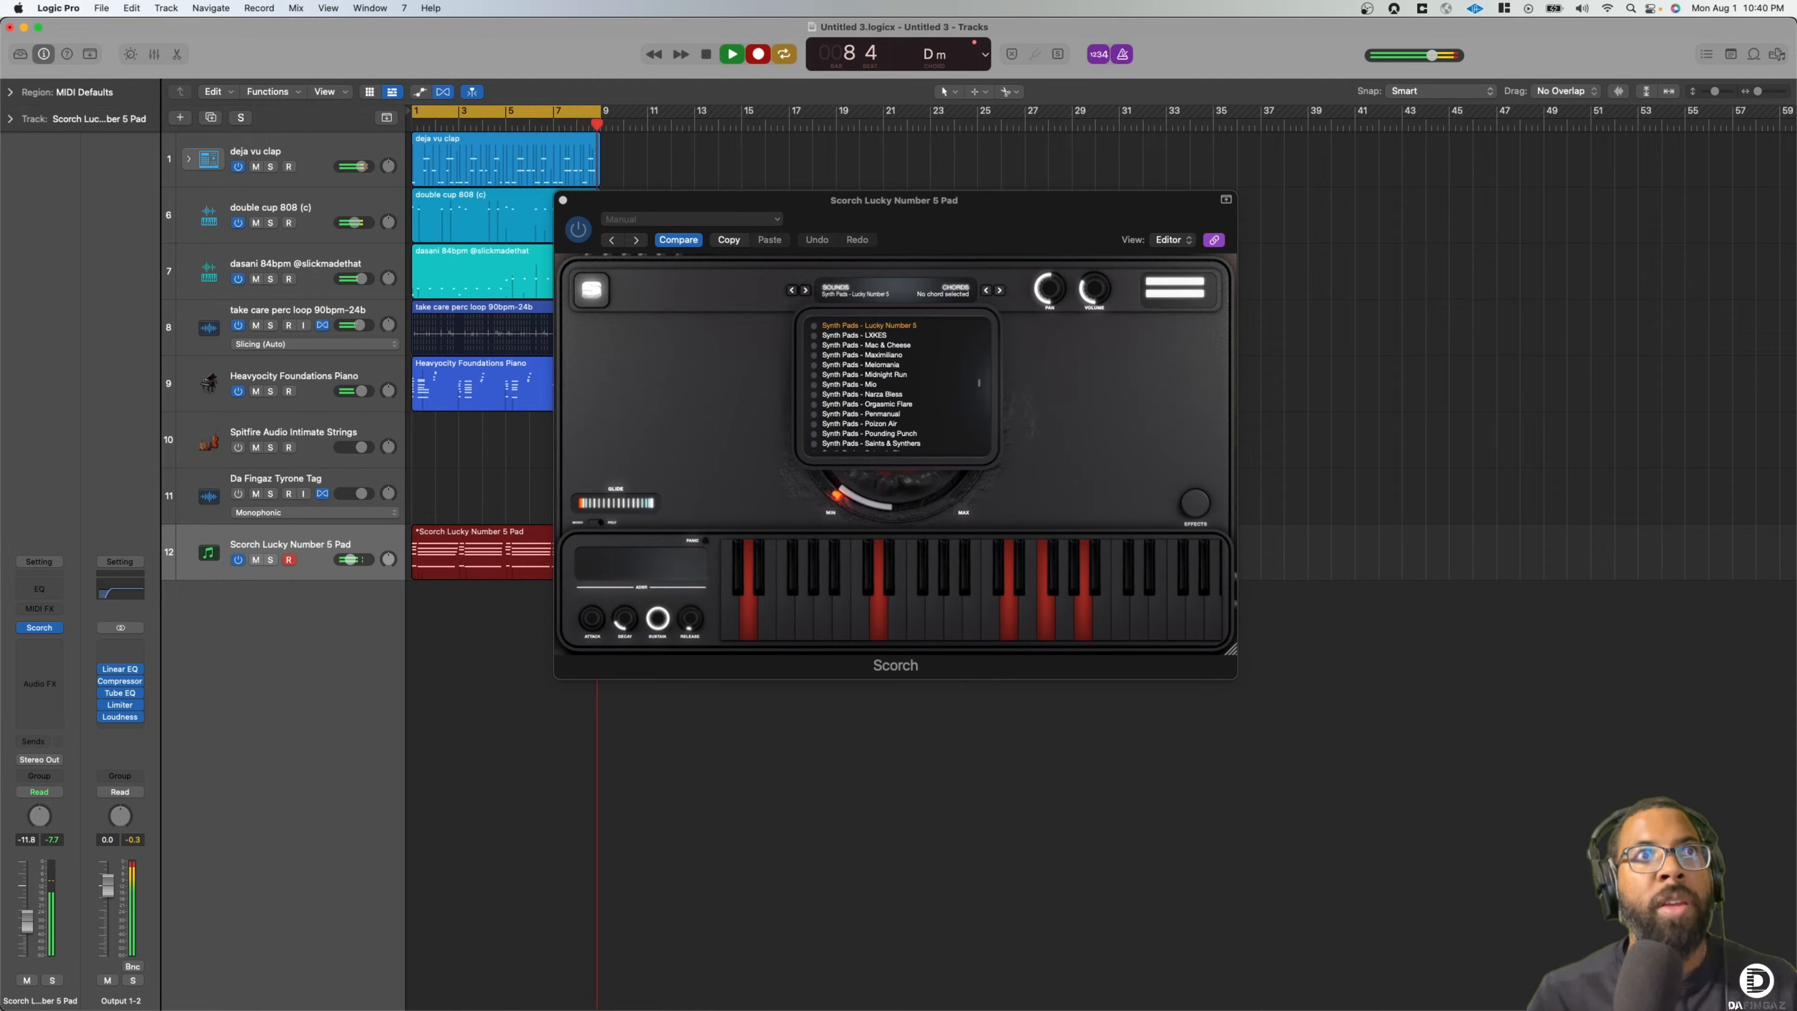
{"action": "left_click_drag", "start_coordinate": [351, 559], "coordinate": [348, 559]}
{"action": "left_click", "coordinate": [788, 416]}
{"action": "key", "text": "space"}
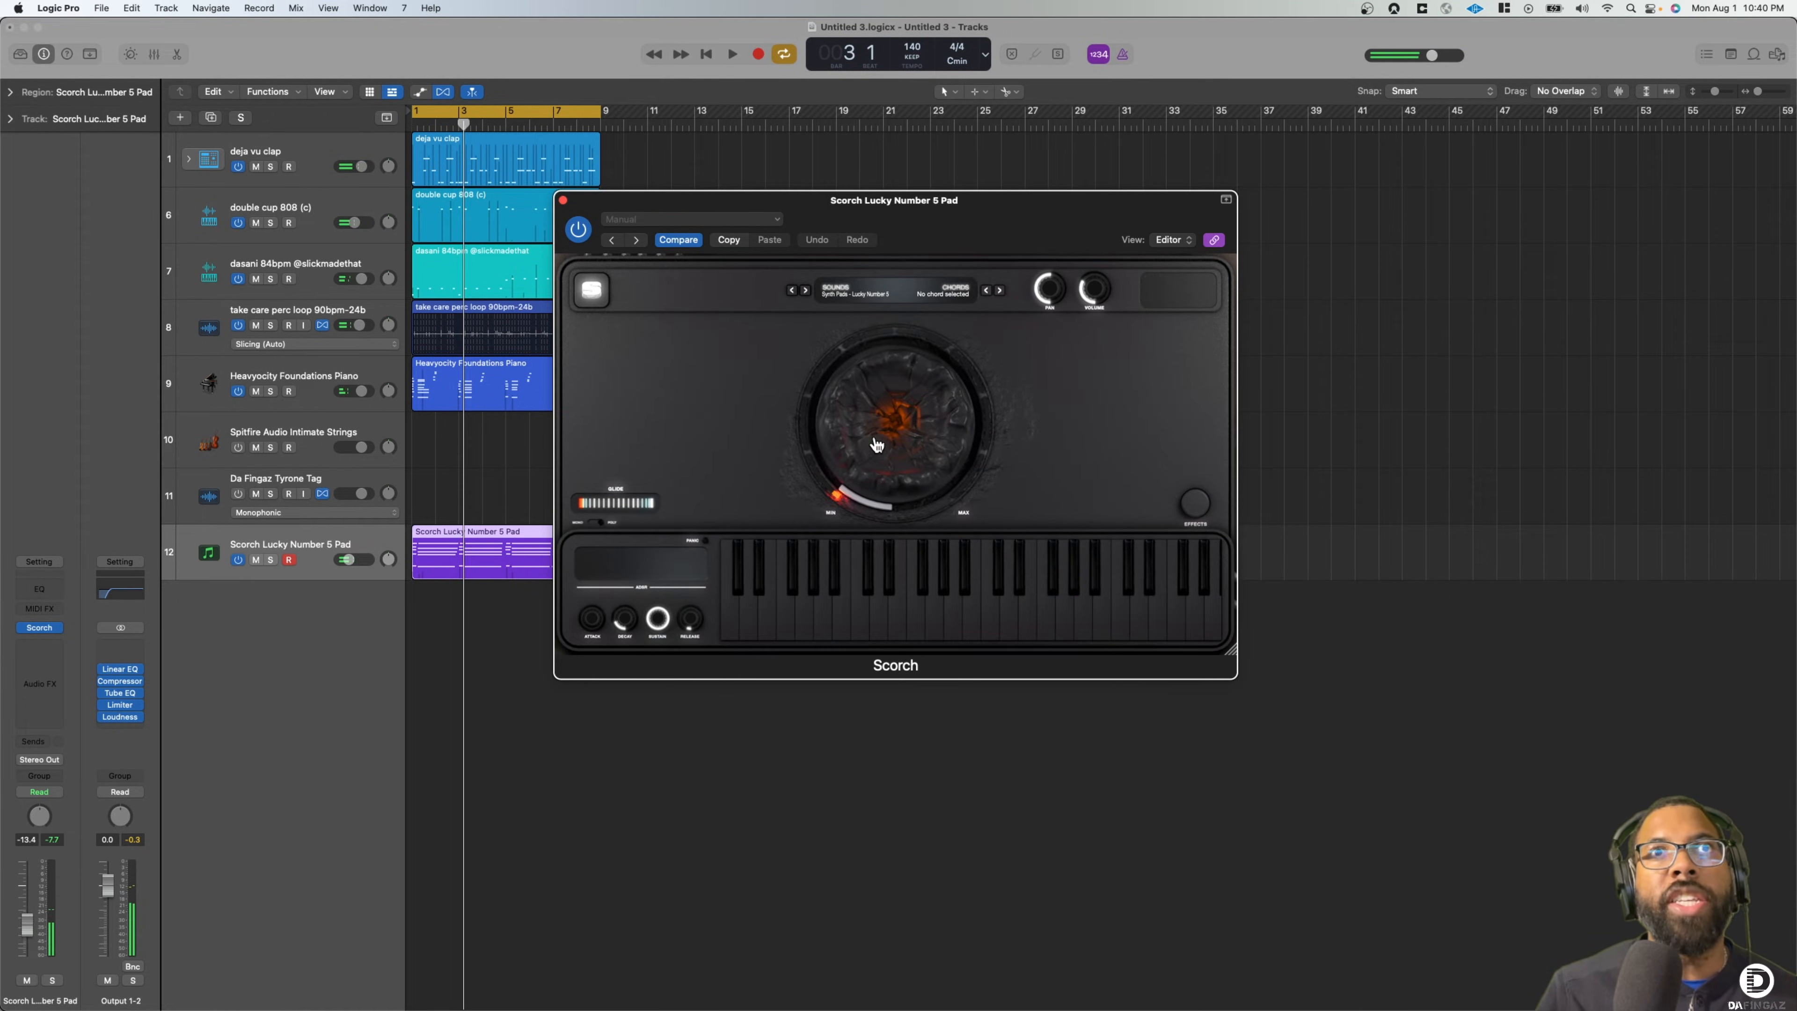
Turn Scorch's large central dial up to slightly past halfway during playback, close the plug-in and stop
{"action": "key", "text": "space"}
{"action": "left_click_drag", "start_coordinate": [888, 453], "coordinate": [889, 392]}
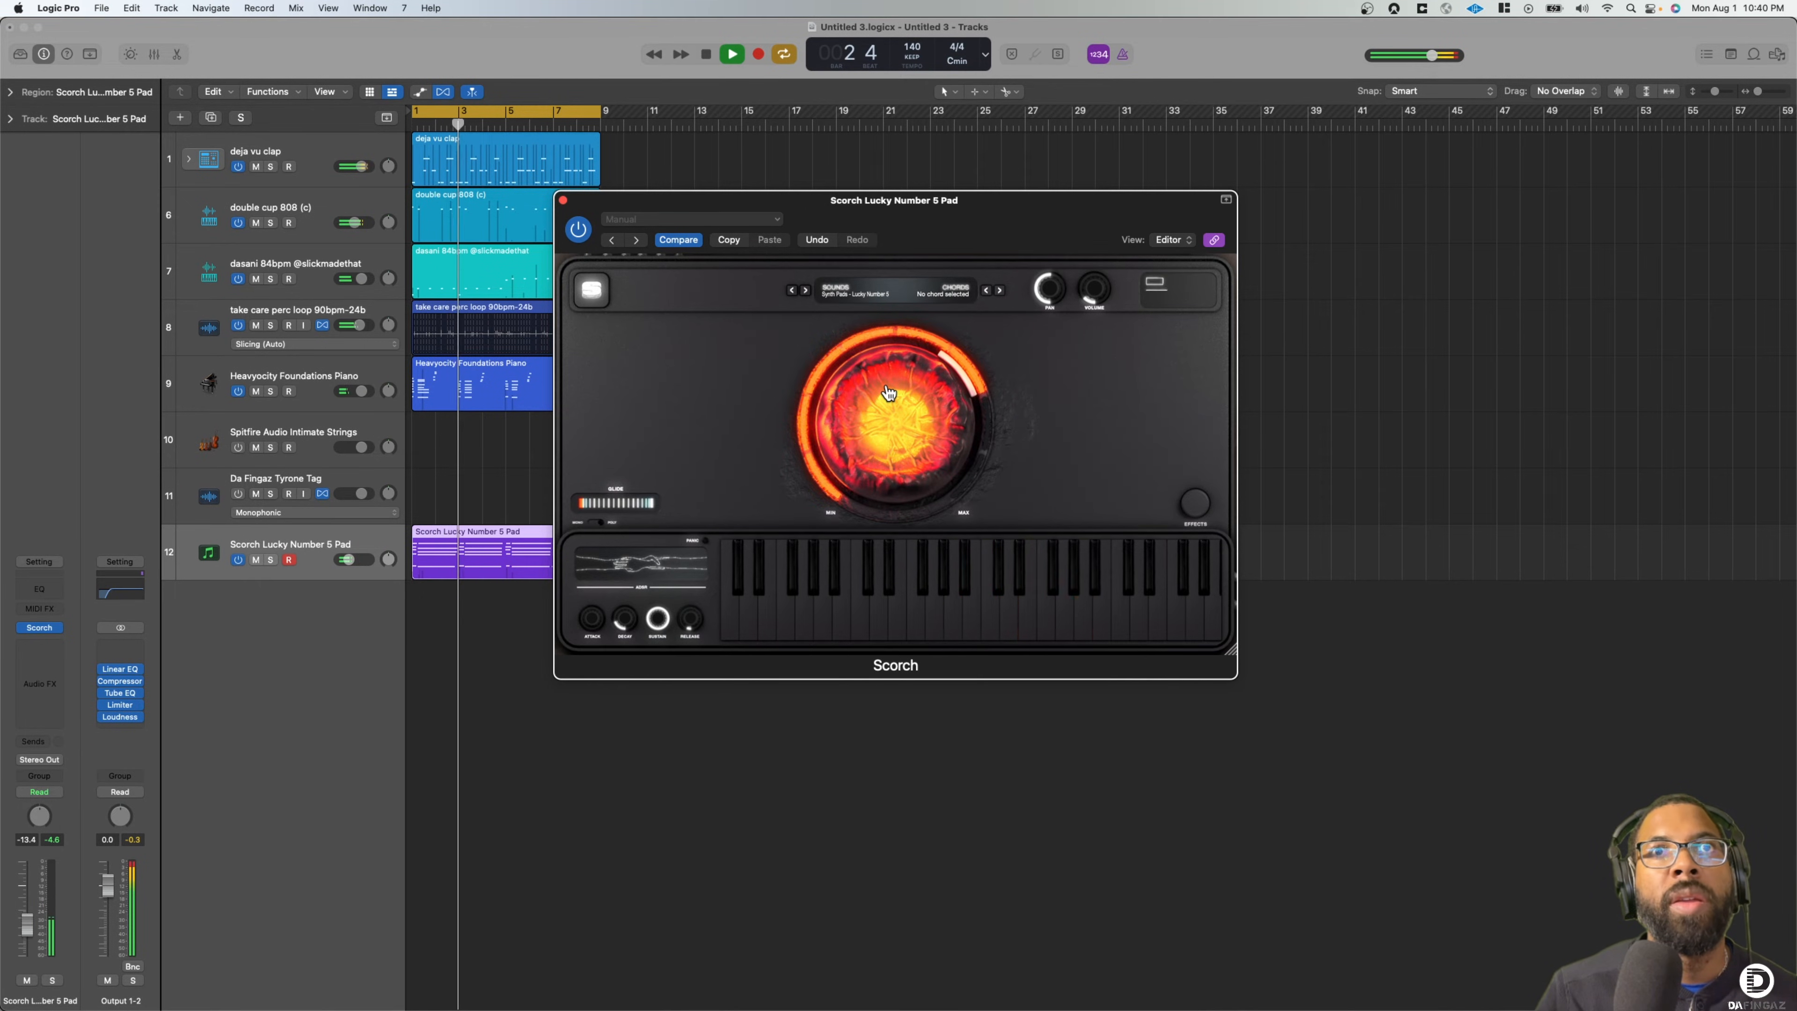
{"action": "mouse_move", "coordinate": [889, 392]}
{"action": "left_mouse_down"}
{"action": "mouse_move", "coordinate": [896, 380]}
{"action": "mouse_move", "coordinate": [898, 417]}
{"action": "left_mouse_up"}
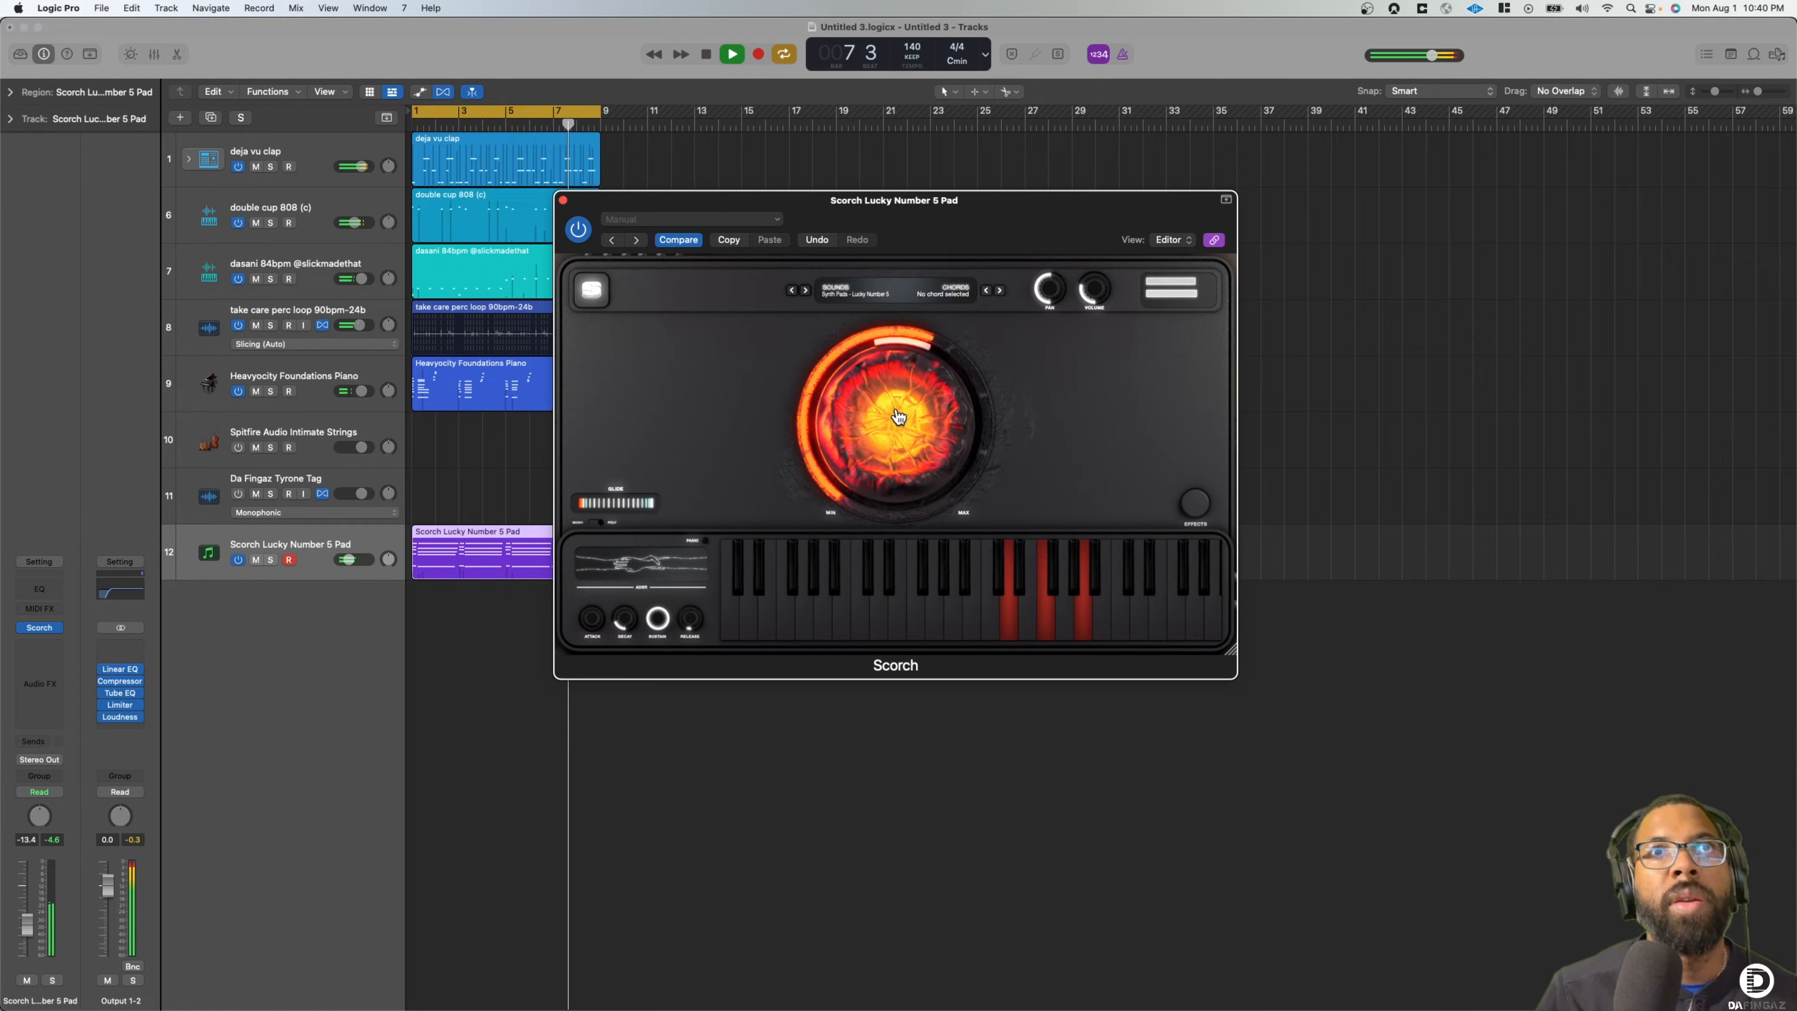
{"action": "left_click", "coordinate": [563, 200]}
{"action": "key", "text": "space"}
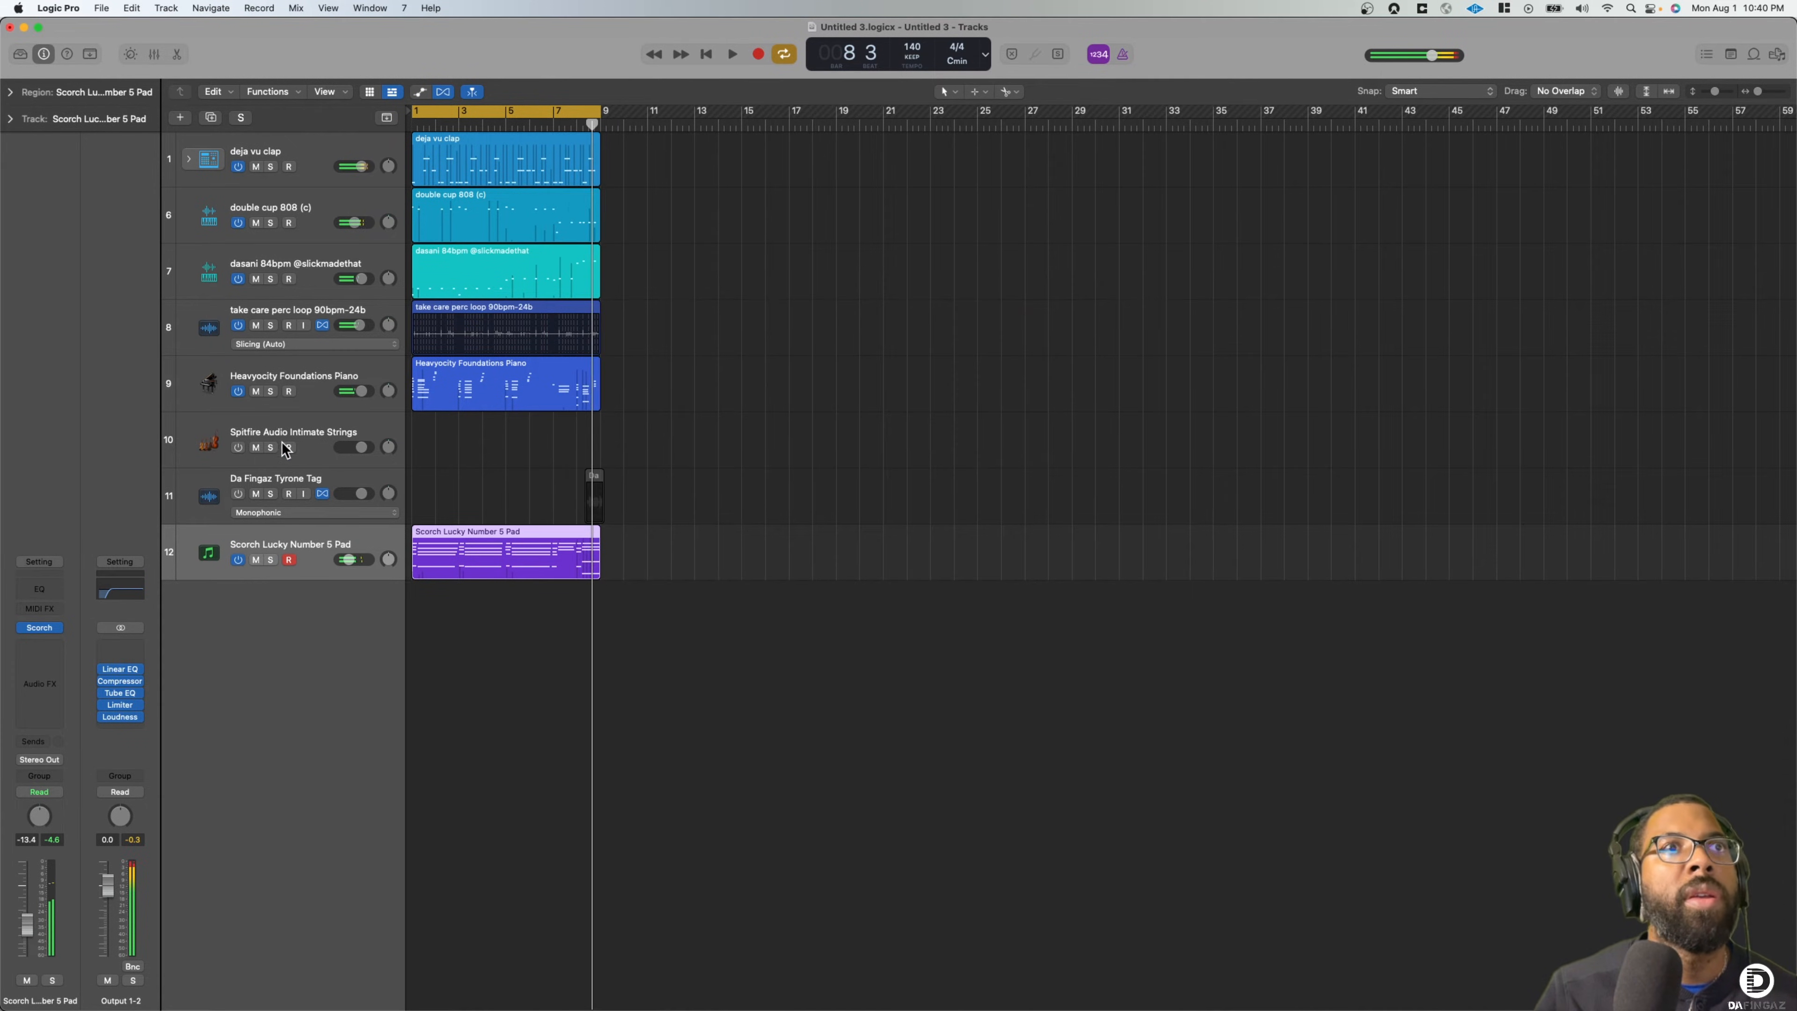
Switch on the Spitfire Audio Intimate Strings track, move the Scorch pad track directly below the piano track and select the strings
{"action": "left_click", "coordinate": [274, 429]}
{"action": "left_click_drag", "start_coordinate": [333, 542], "coordinate": [353, 437]}
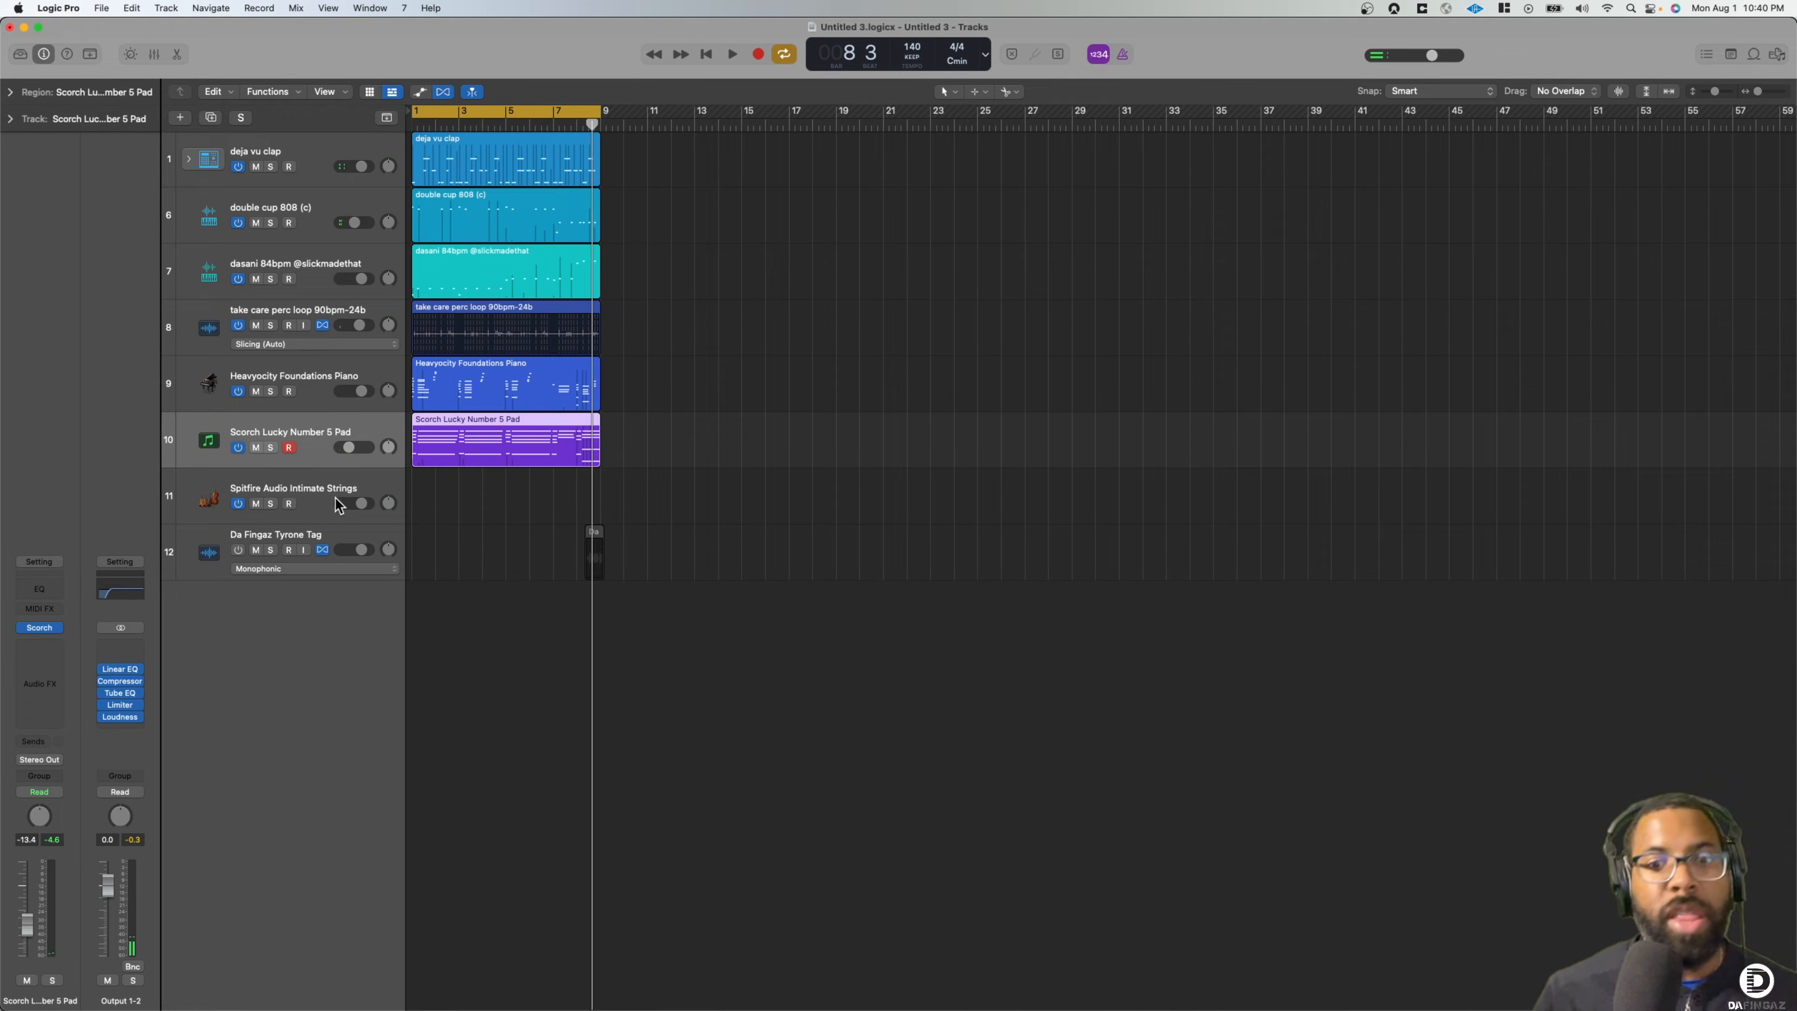
{"action": "left_click", "coordinate": [300, 495]}
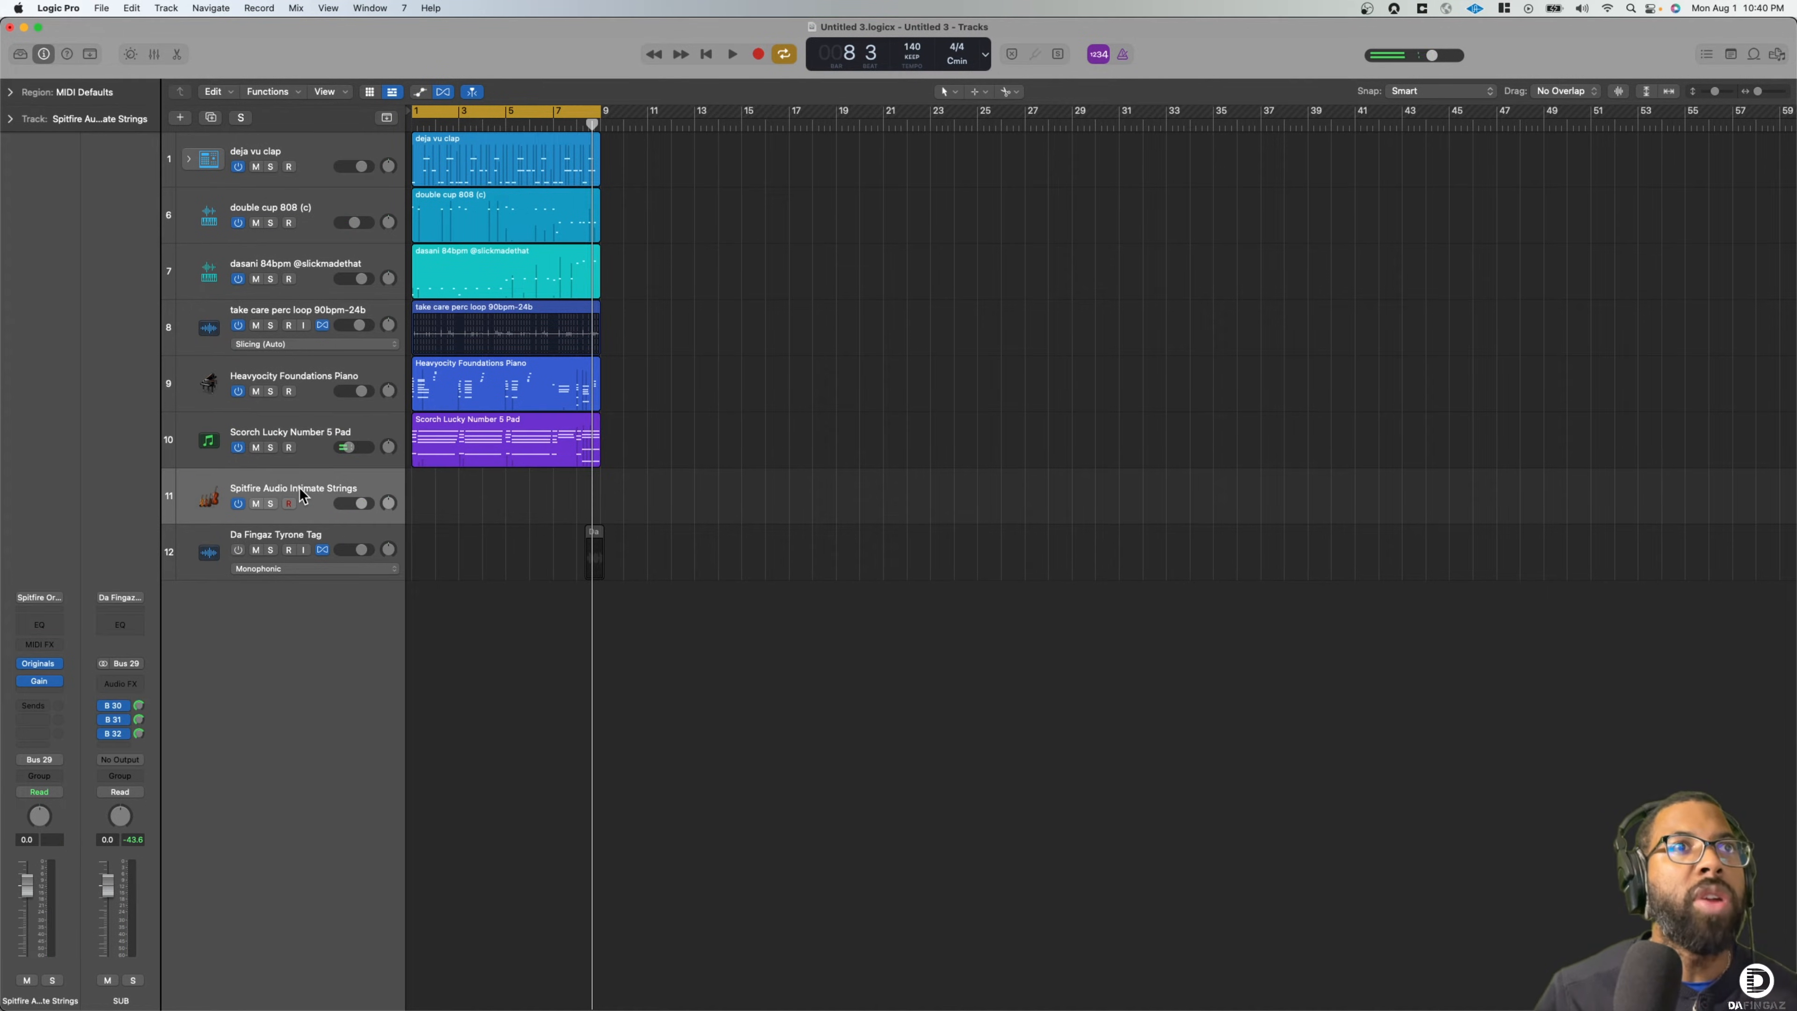
Open the Intimate Strings instrument, arm its track and link the slider beside Expression to the same MIDI controller
{"action": "left_click", "coordinate": [210, 504]}
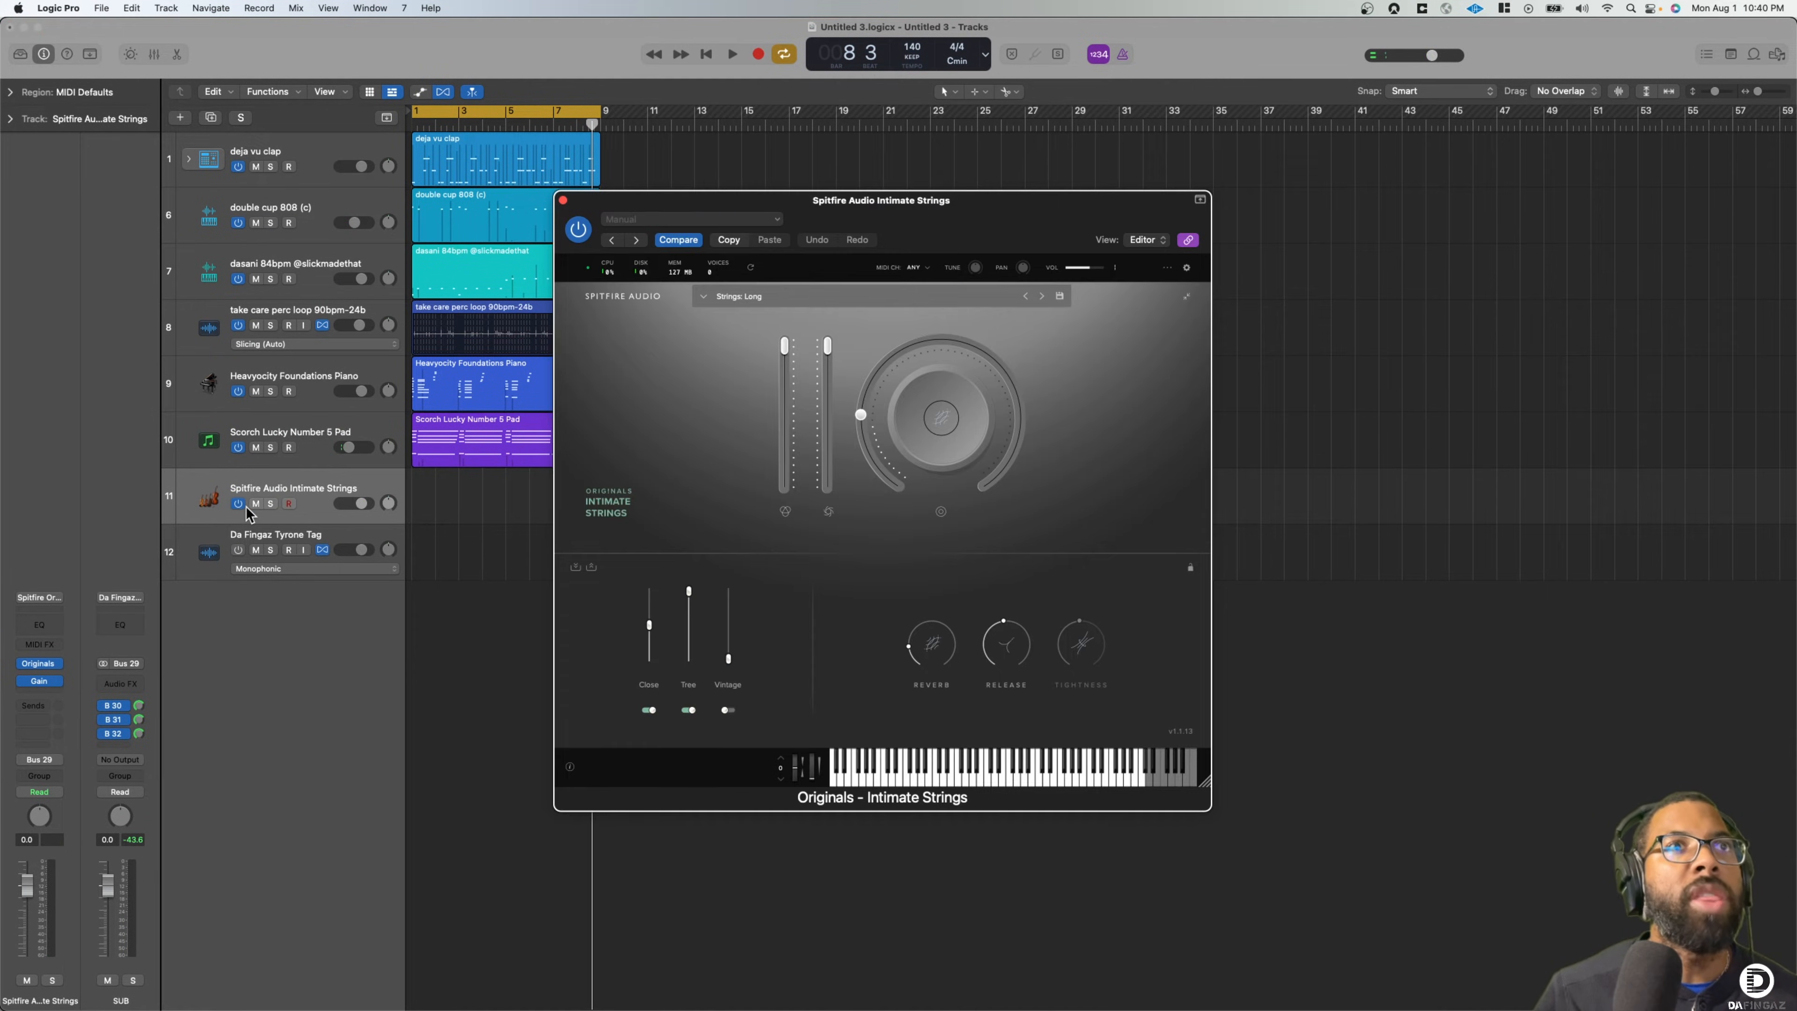
{"action": "left_click", "coordinate": [289, 503]}
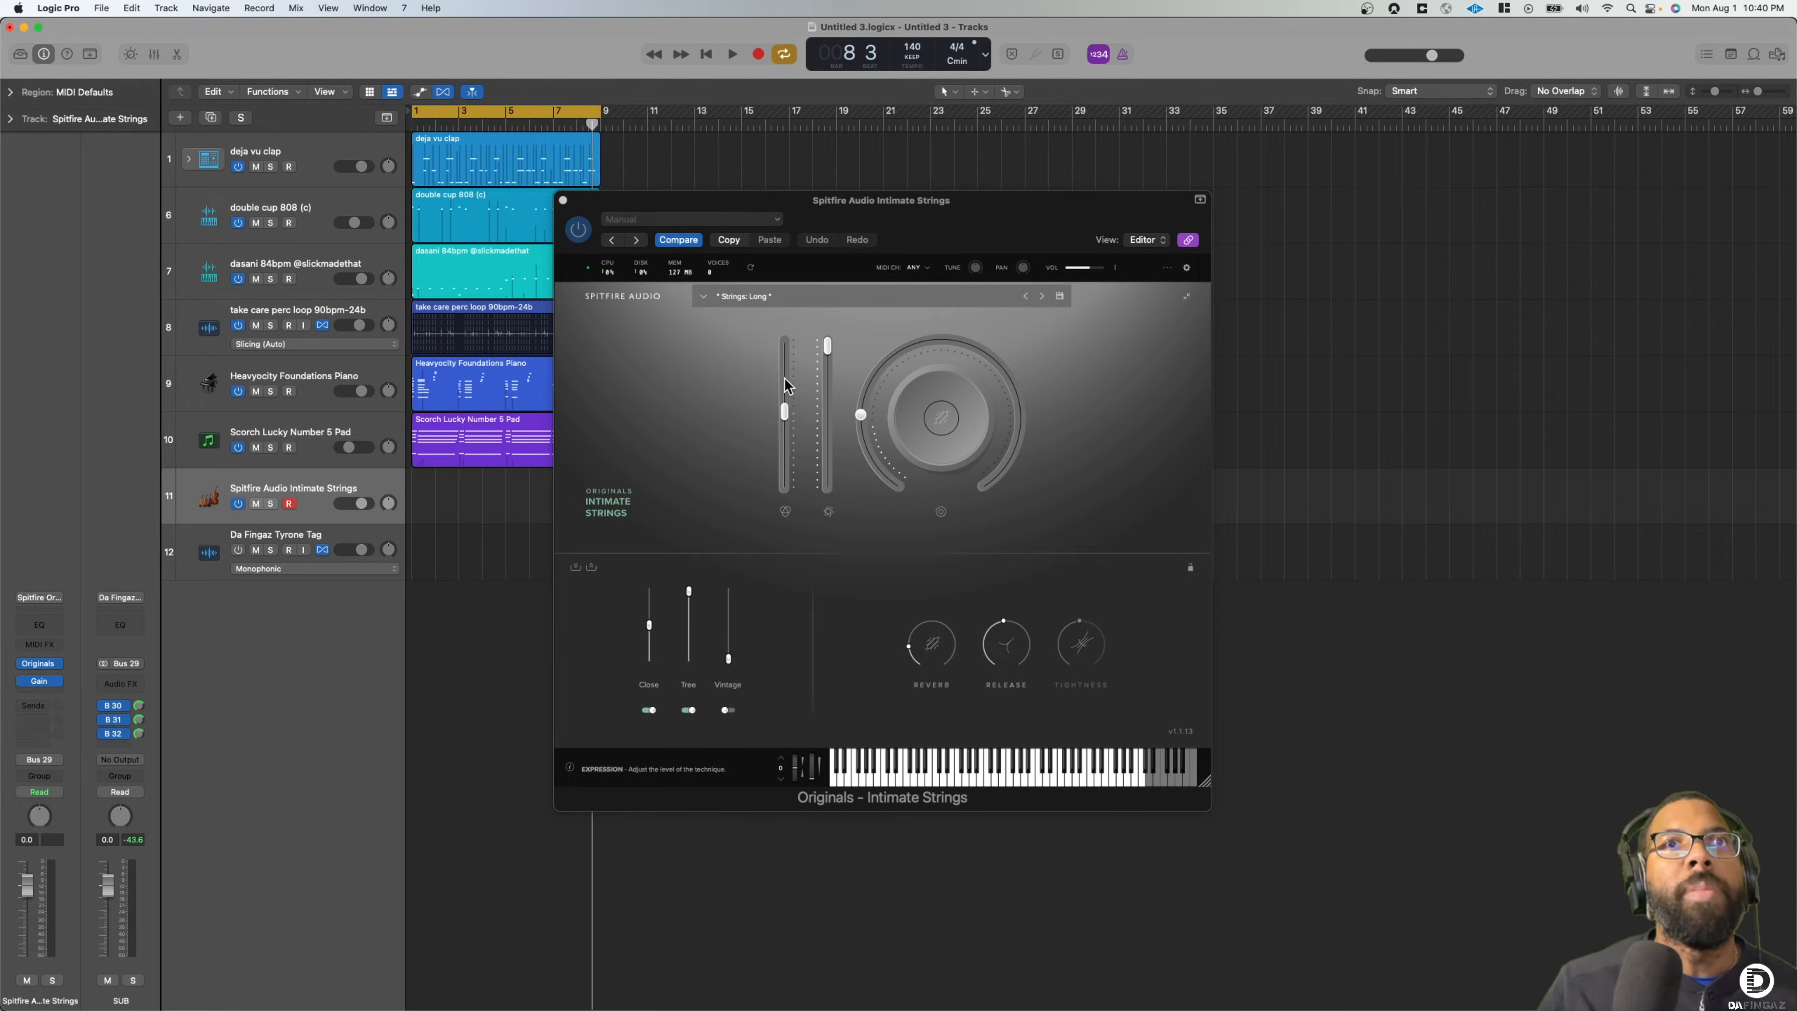
{"action": "right_click", "coordinate": [826, 348]}
{"action": "left_click", "coordinate": [846, 360]}
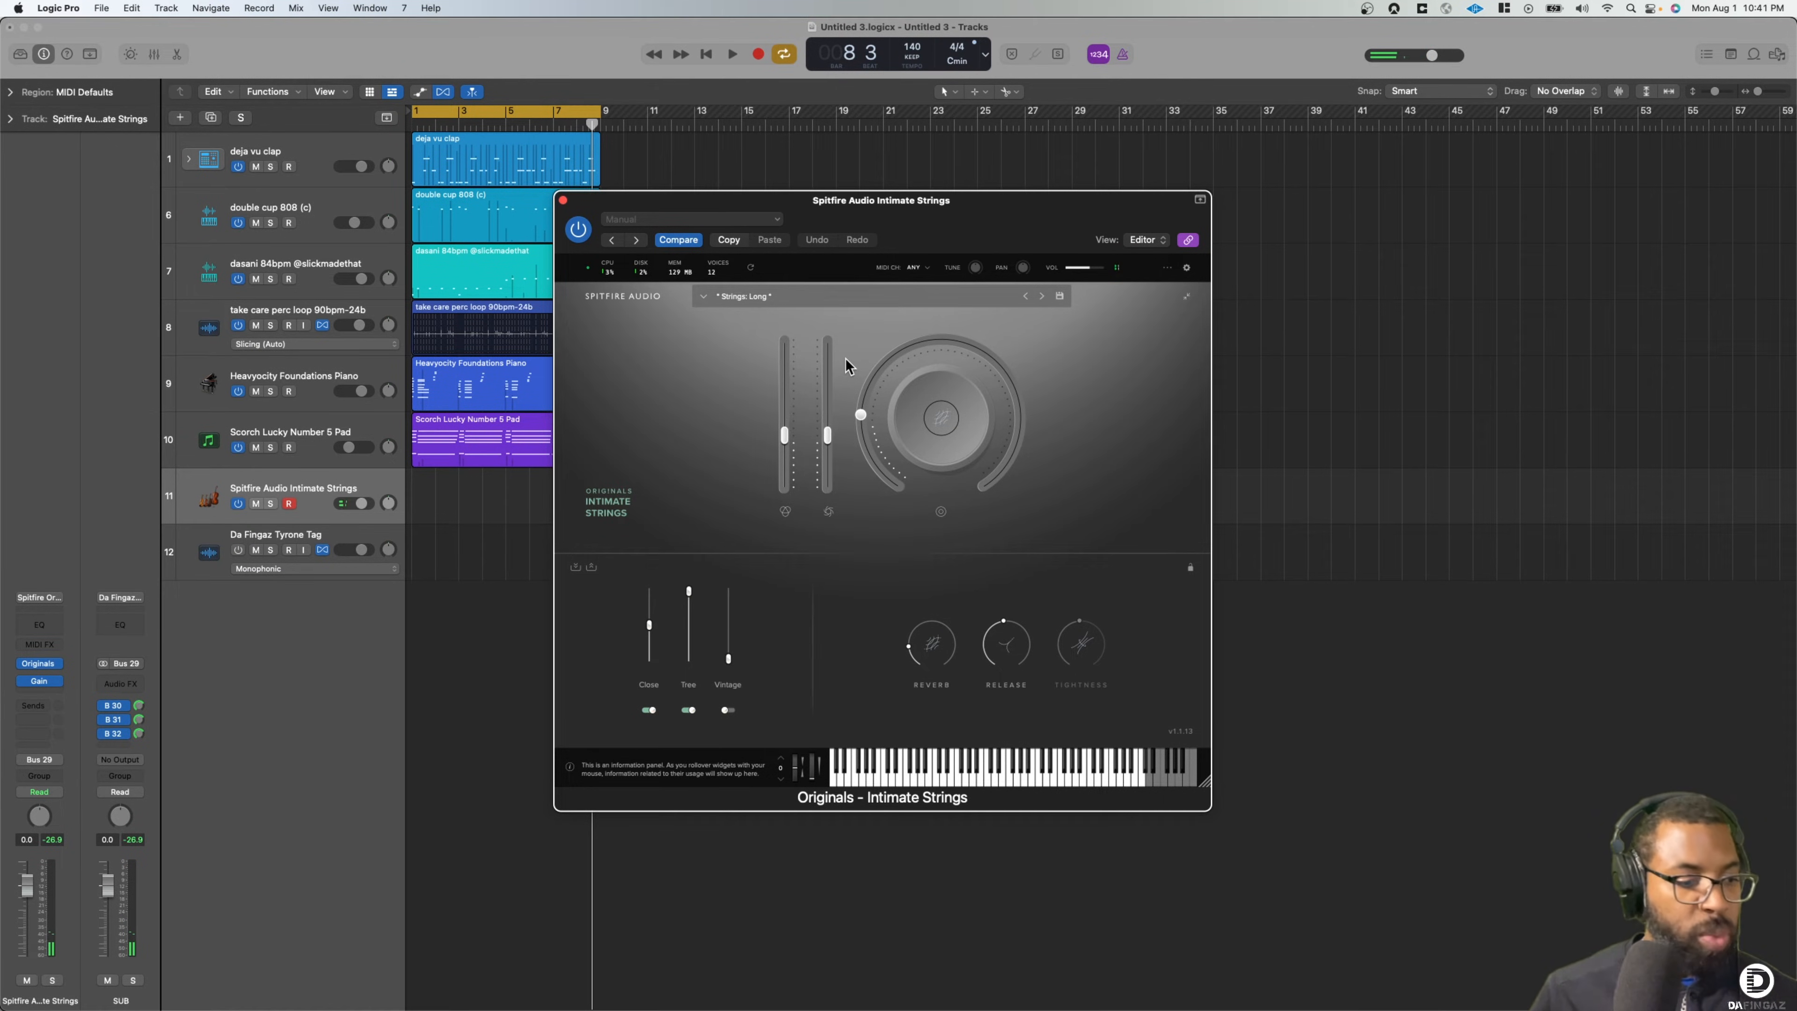
Record an eight-bar Intimate Strings part over the beat while riding both linked sliders
{"action": "key", "text": "space"}
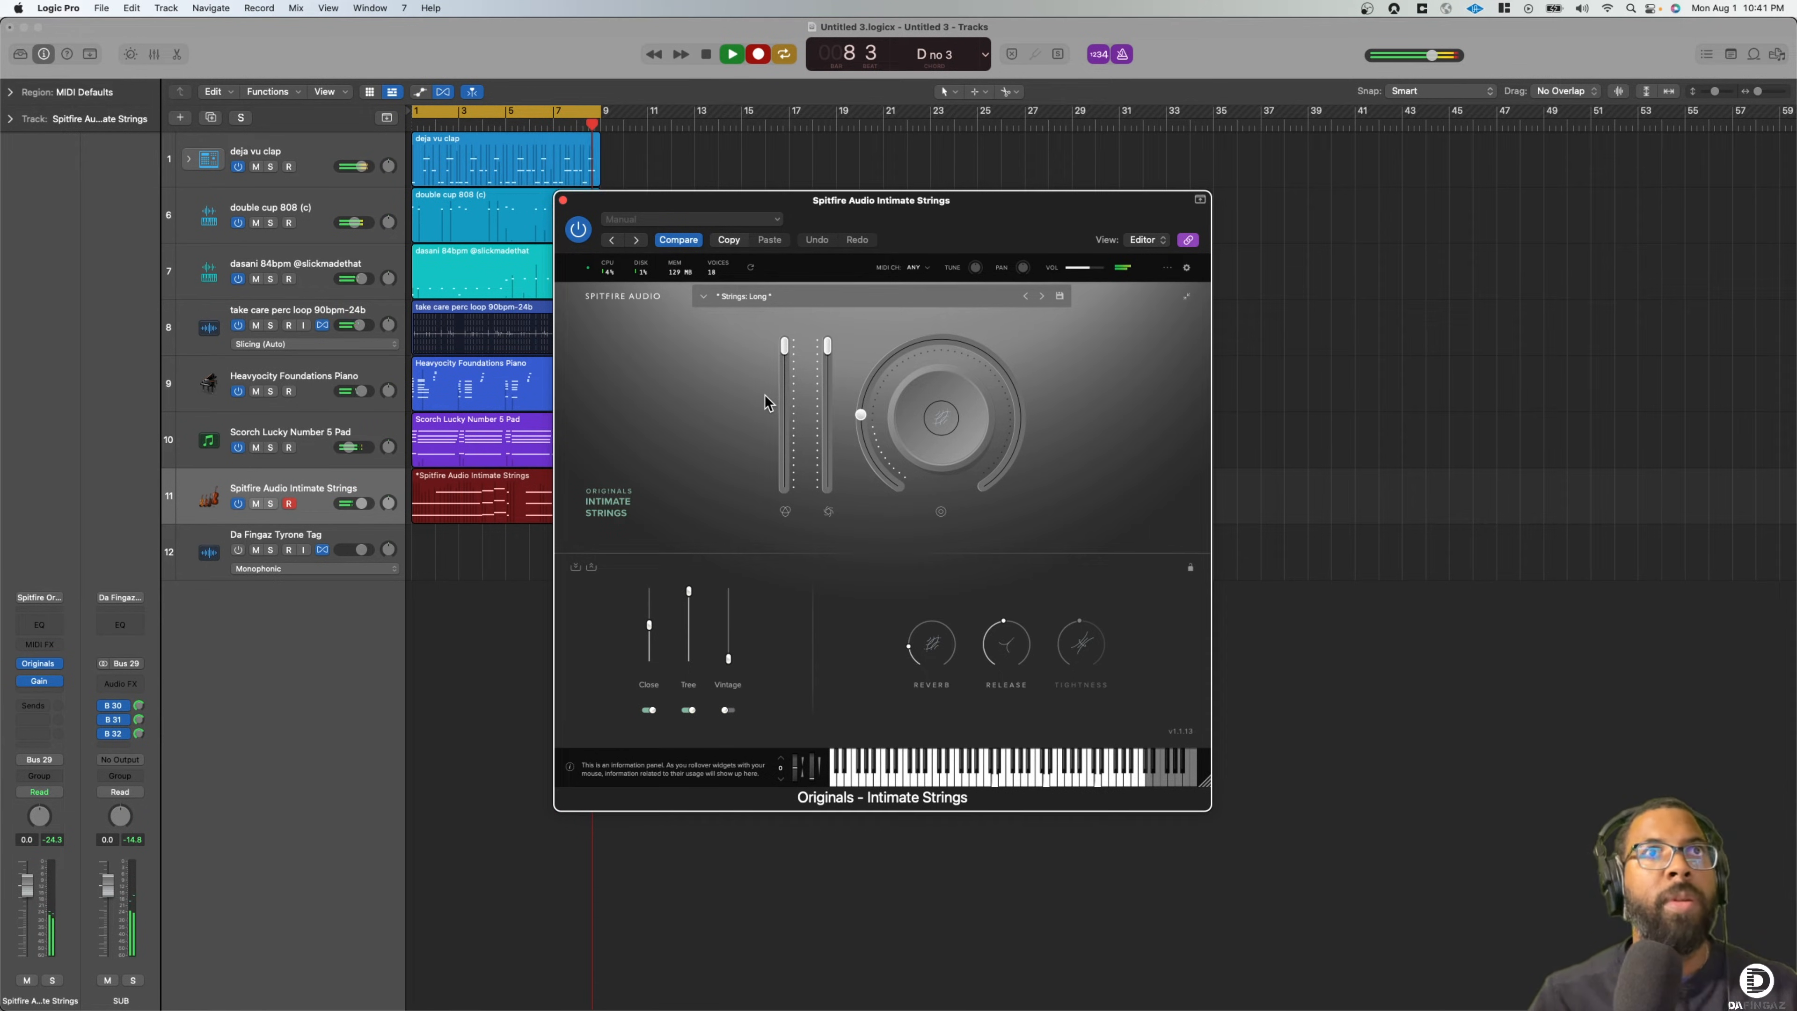
{"action": "key", "text": "space"}
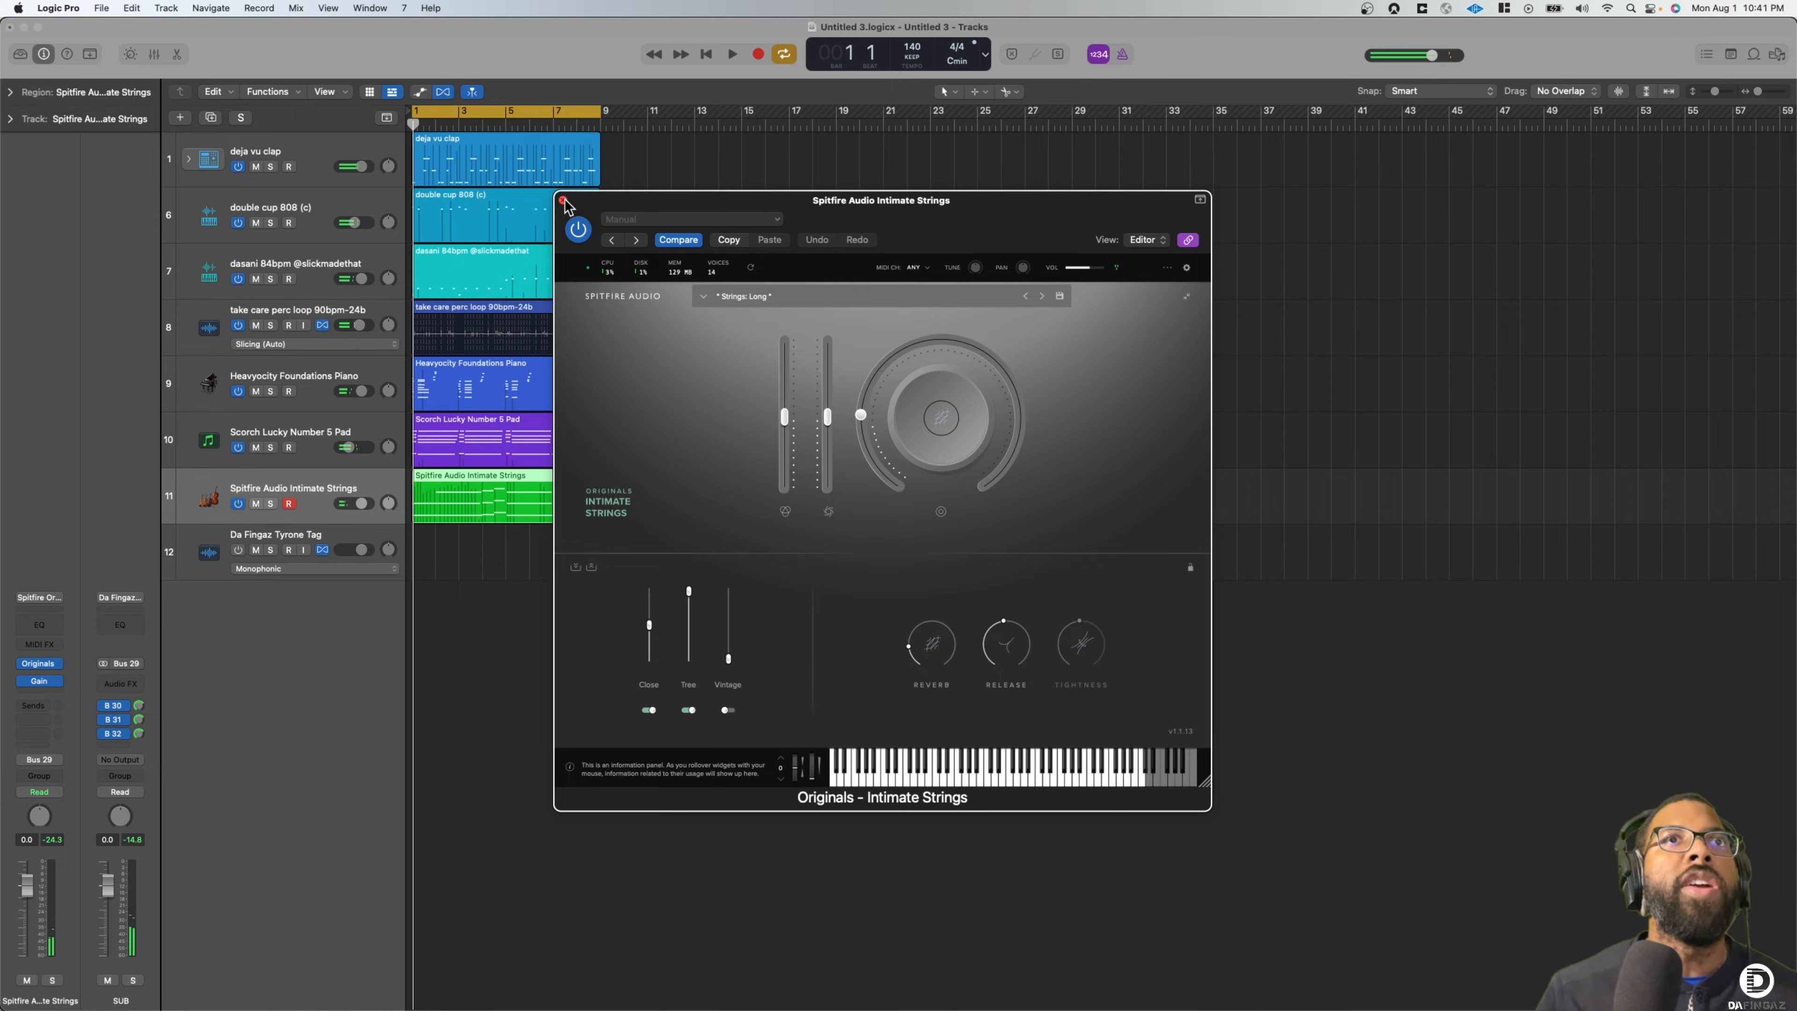
Close the Intimate Strings plug-in and repeat the seven selected eight-bar regions four times, extending the arrangement to bar 41
{"action": "left_click", "coordinate": [563, 202]}
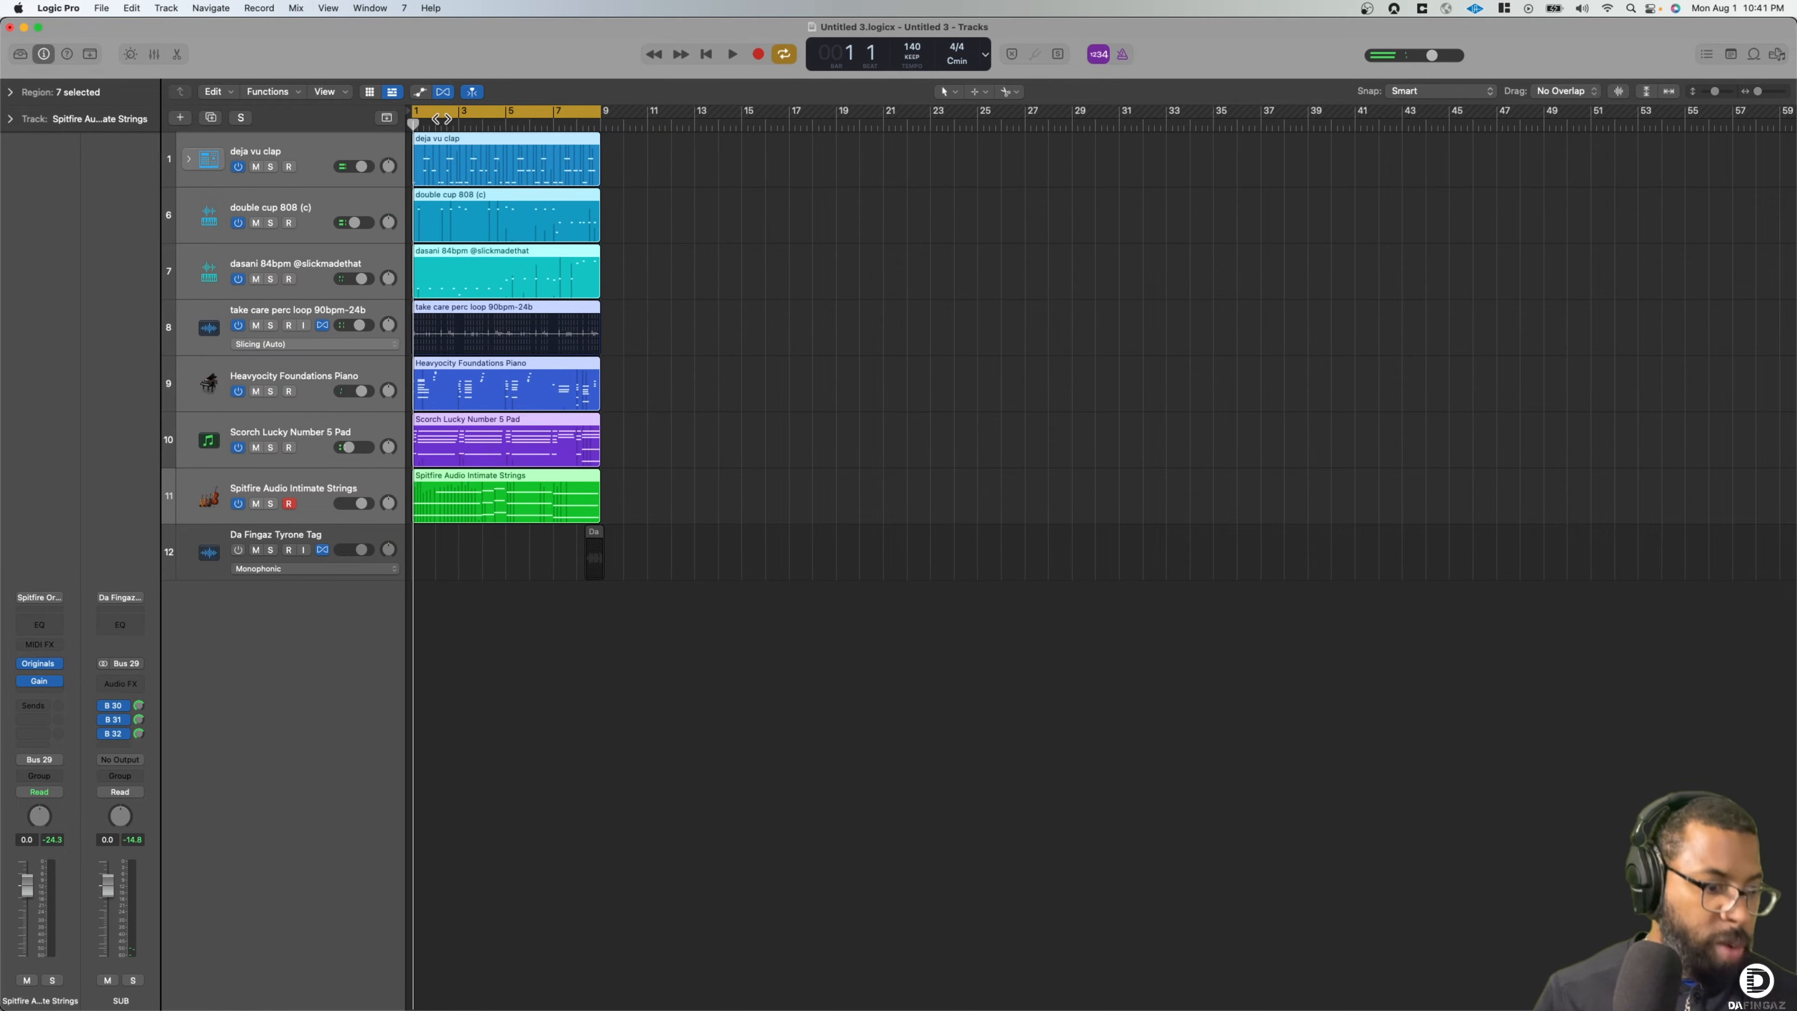
{"action": "key", "text": "super+r"}
{"action": "key", "text": "super+r"}
{"action": "key", "text": "super+r"}
{"action": "key", "text": "super+r"}
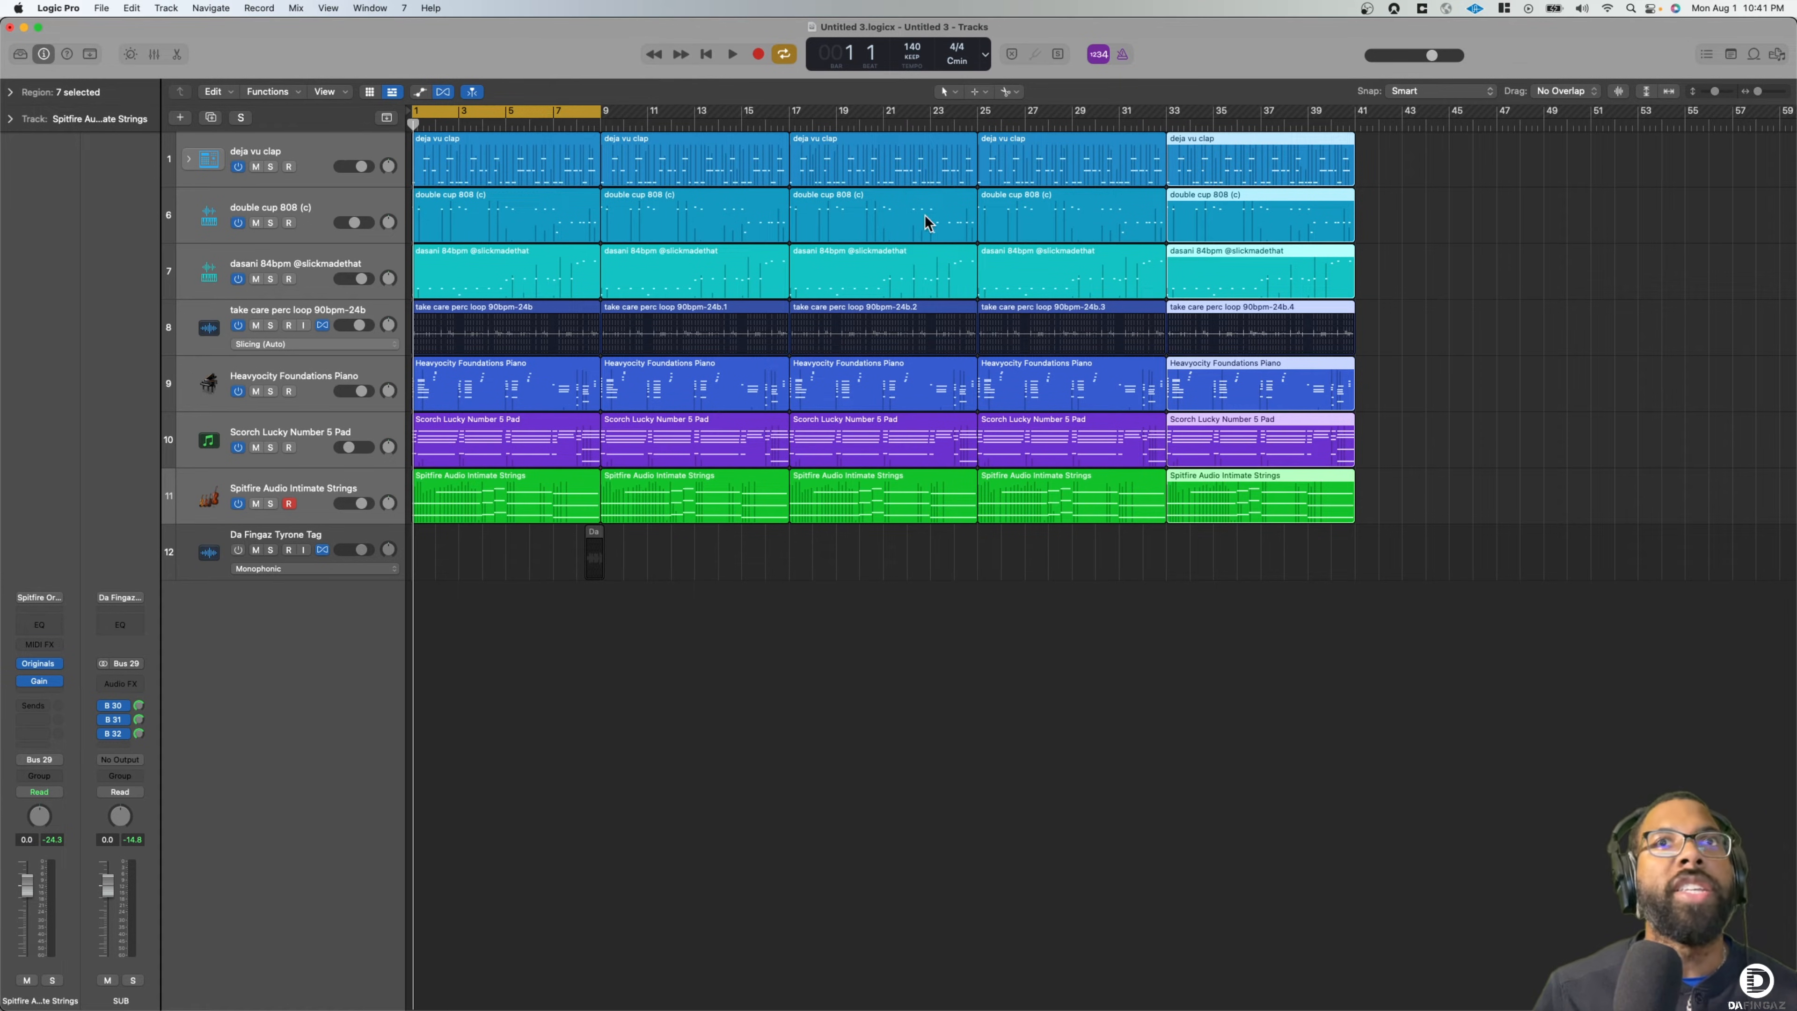
{"action": "left_click", "coordinate": [1461, 246]}
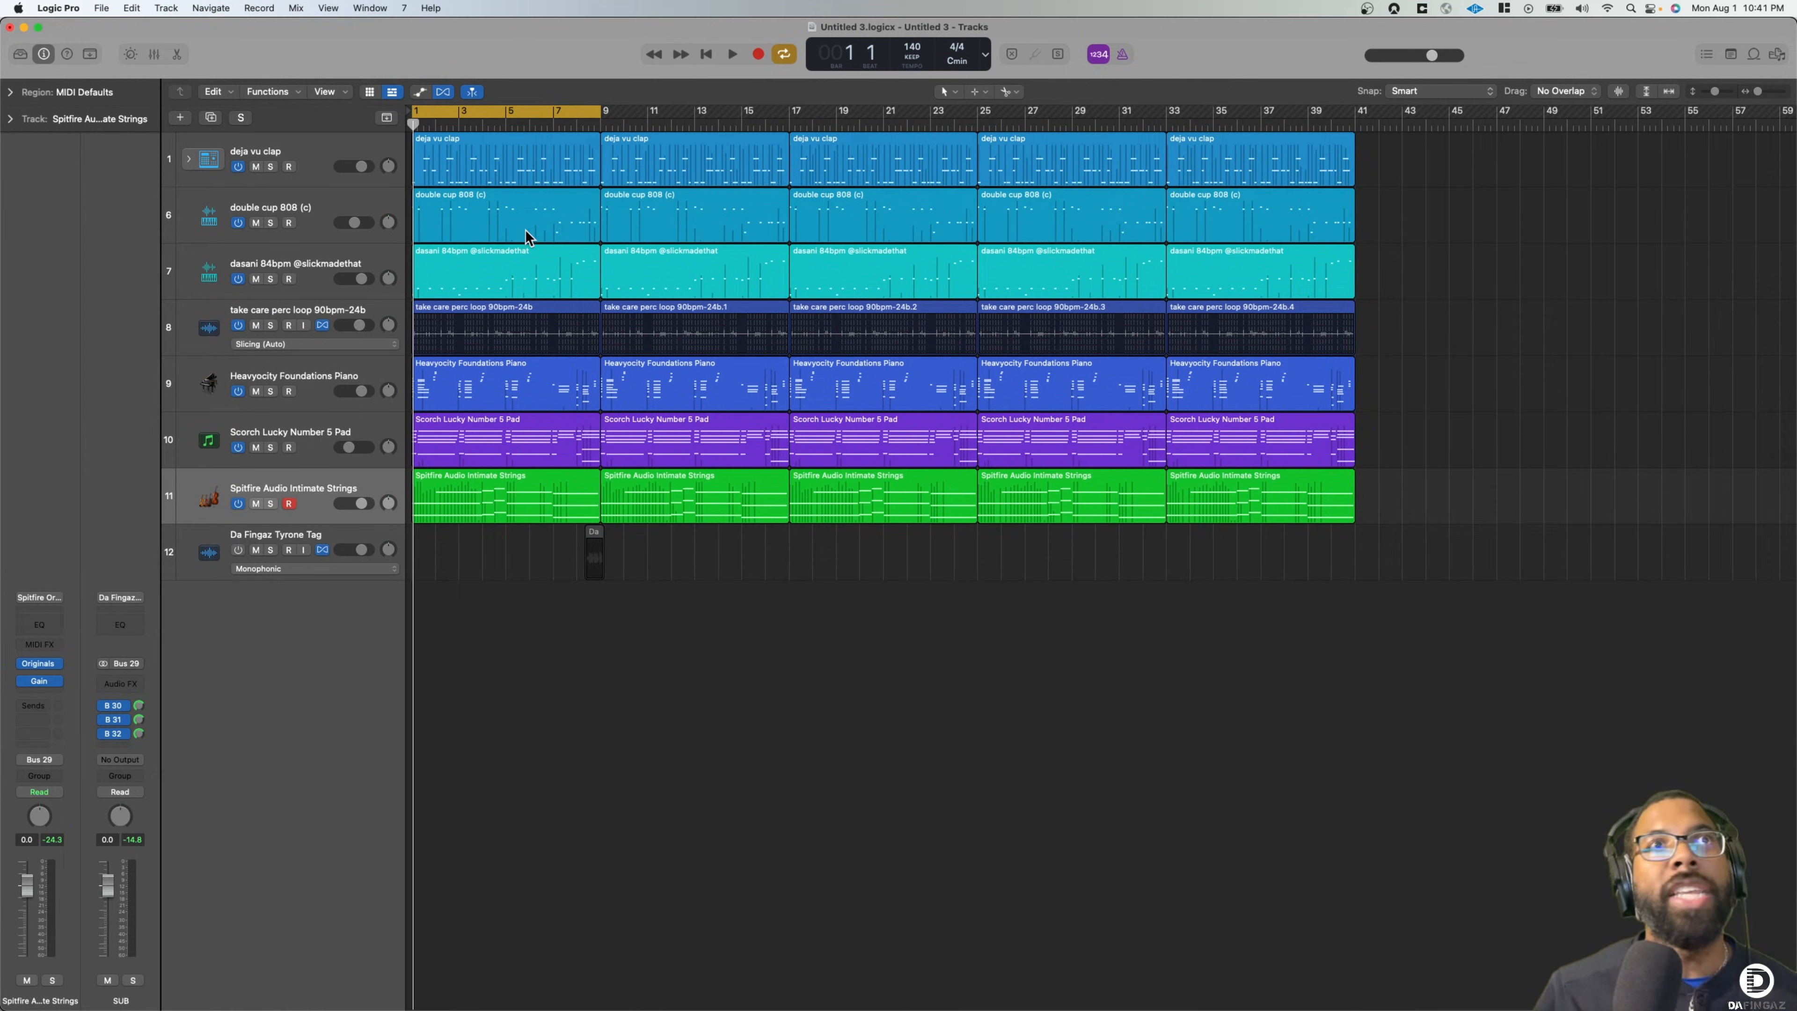
Trim the start of the first double cup 808 region to bar 5 and split the first drum stack region at bar 5
{"action": "left_click_drag", "start_coordinate": [416, 235], "coordinate": [507, 235]}
{"action": "double_click", "coordinate": [518, 176]}
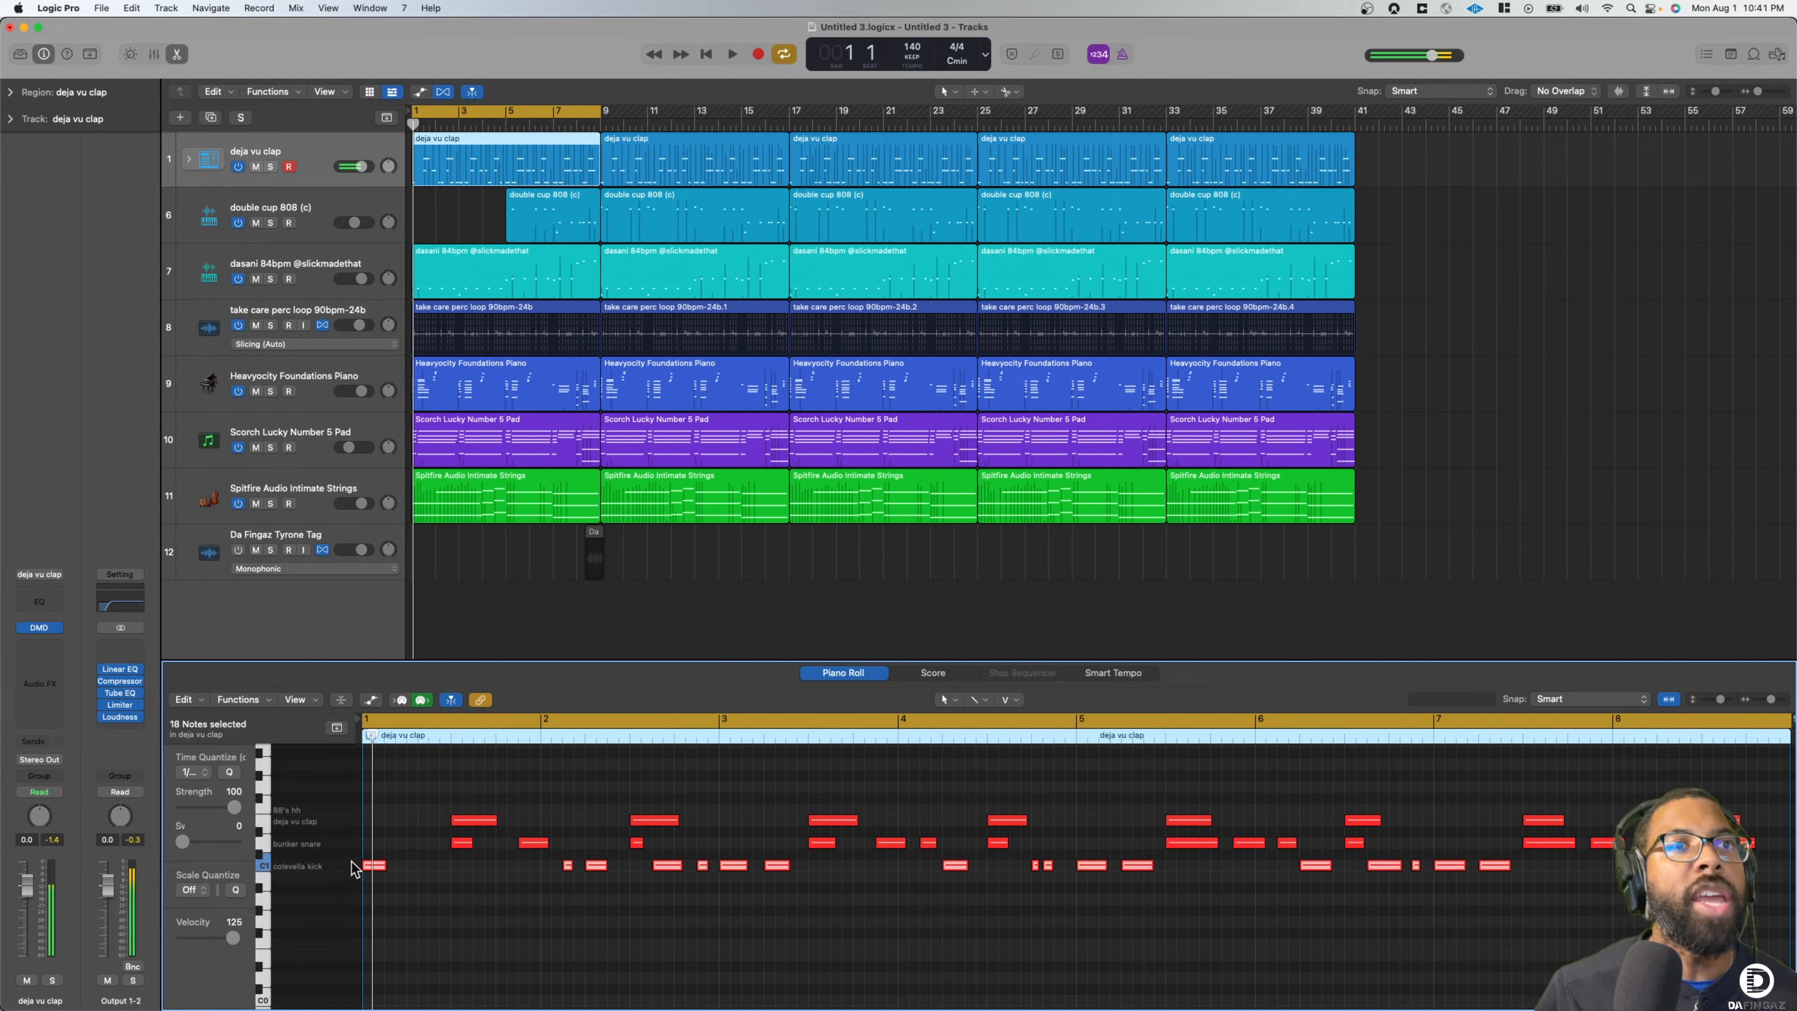
{"action": "left_click", "coordinate": [441, 892]}
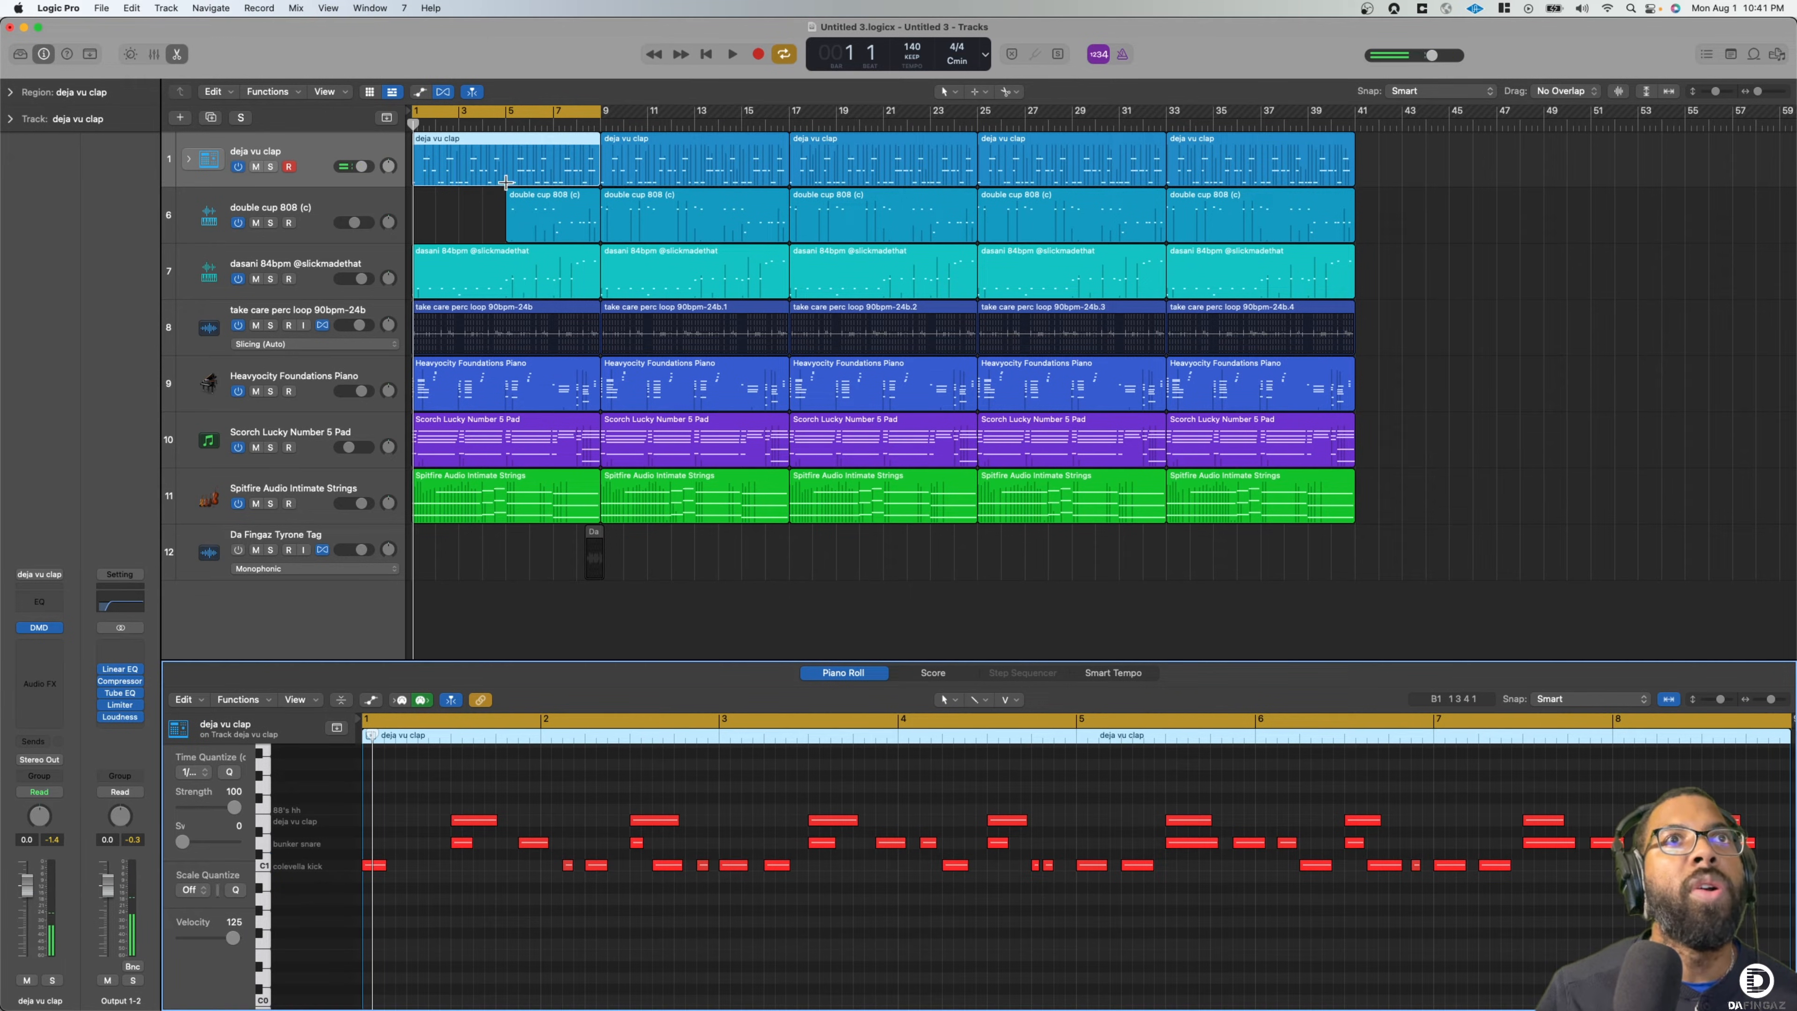
{"action": "left_click", "coordinate": [508, 153]}
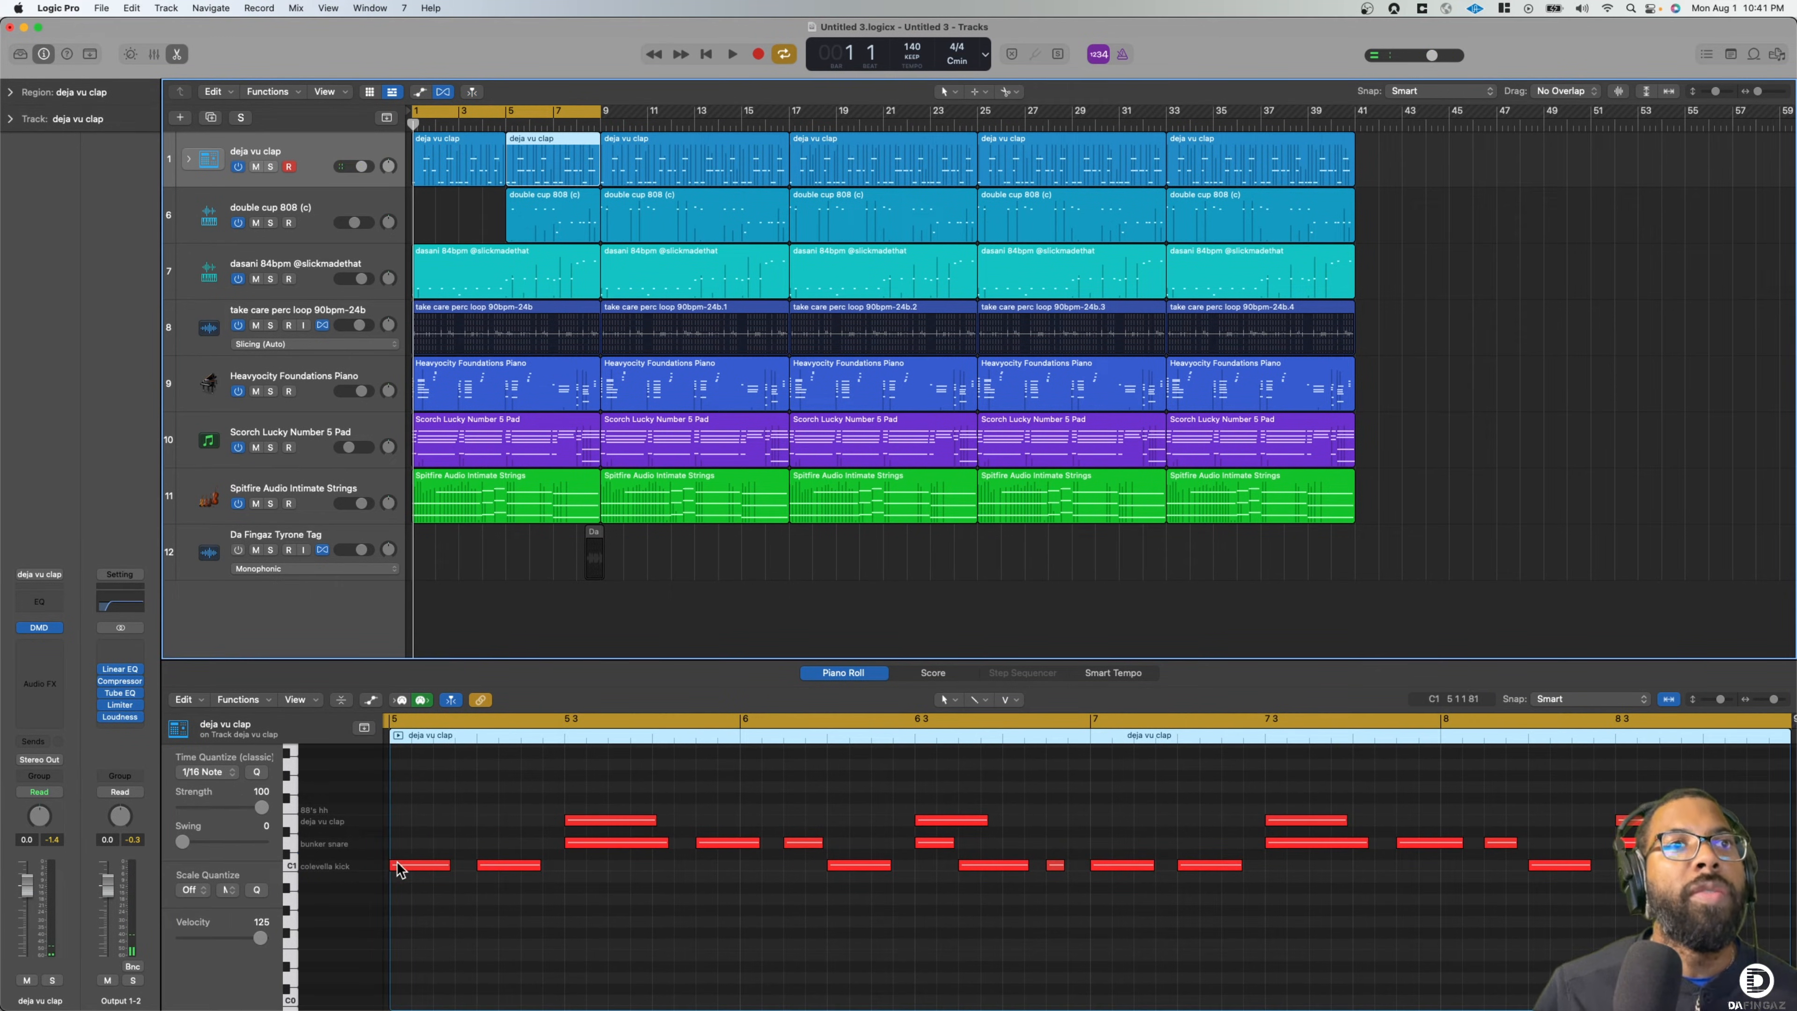
Delete all colevella kick notes from the drum stack region in bars 1 to 4 and play the result
{"action": "left_click", "coordinate": [354, 869]}
{"action": "key", "text": "space"}
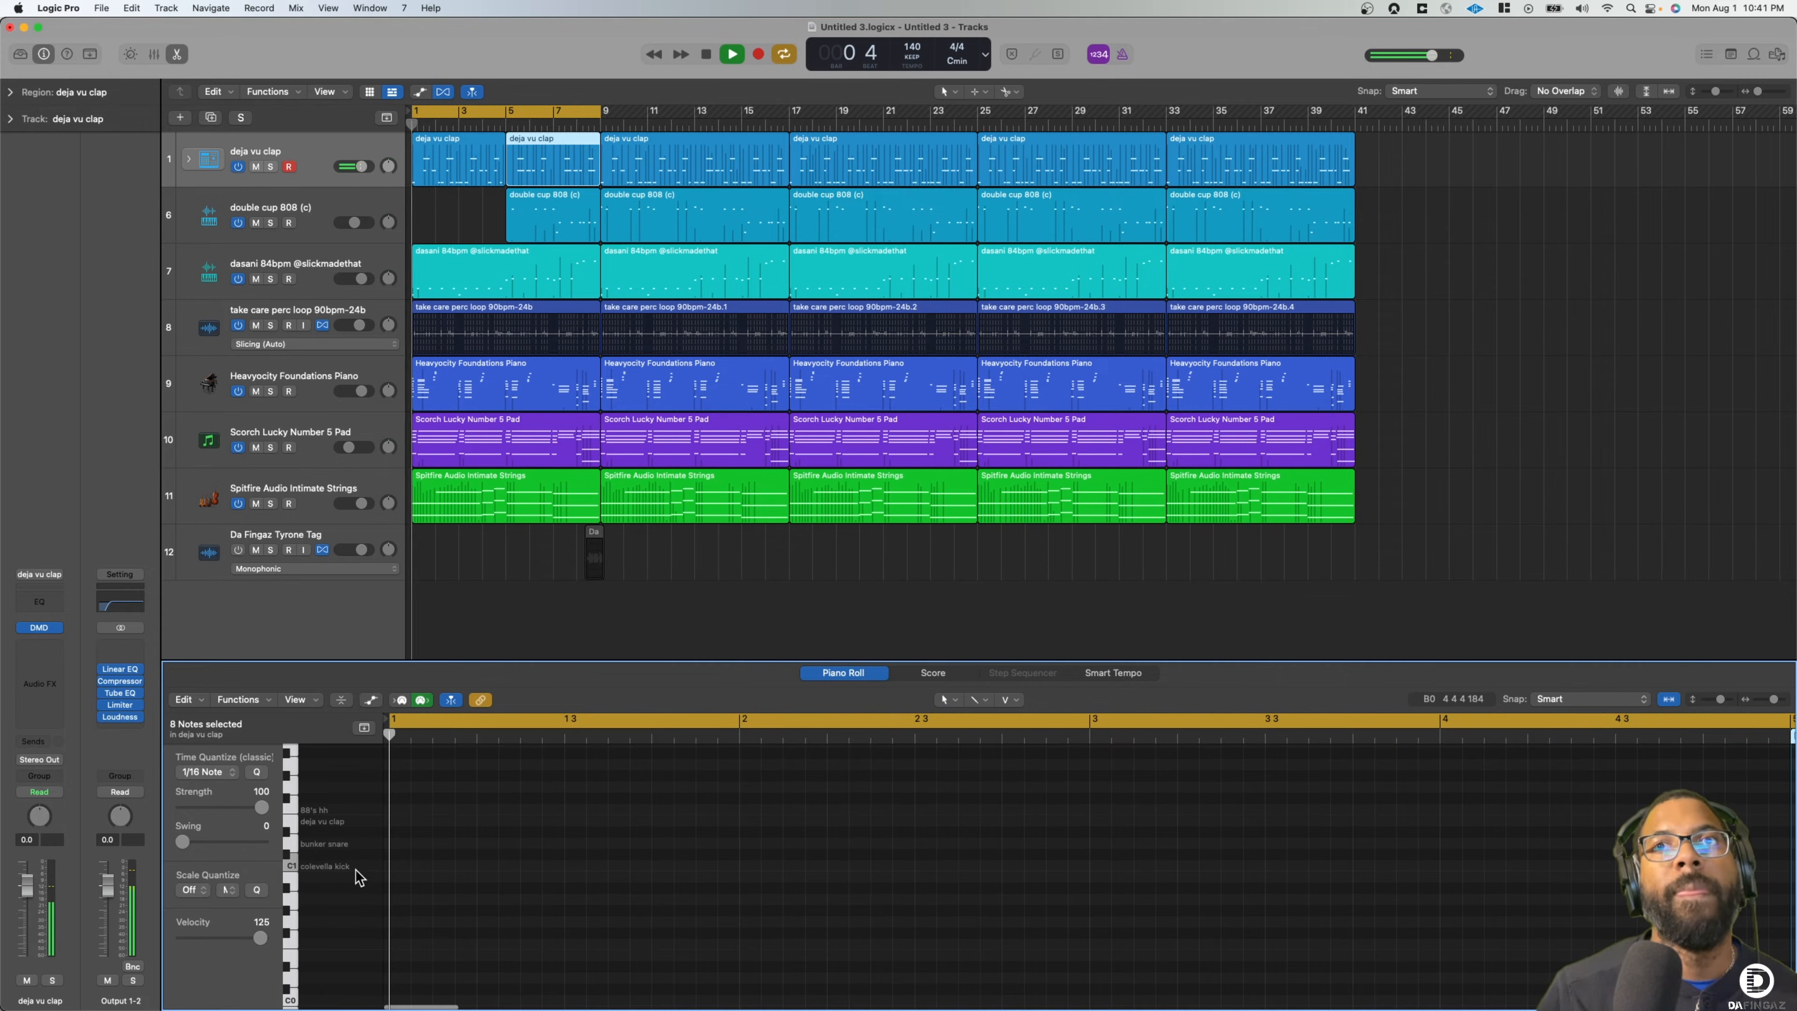
{"action": "key", "text": "space"}
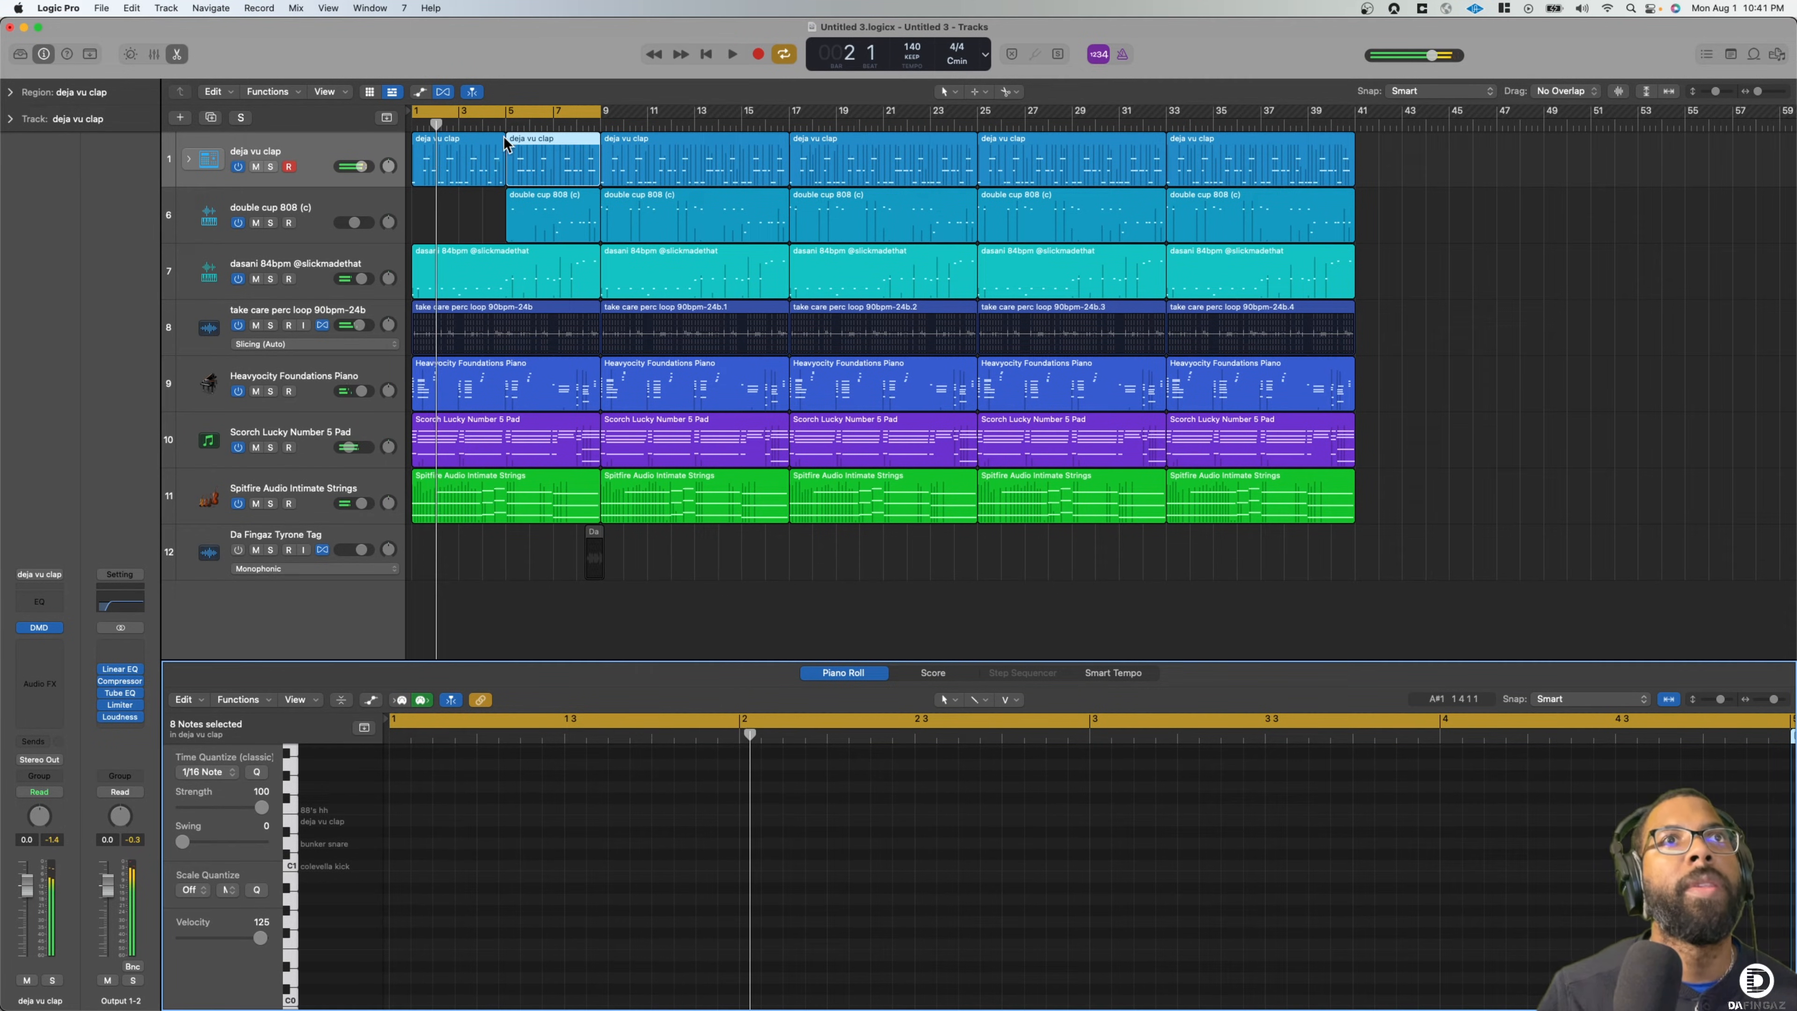
{"action": "left_click", "coordinate": [501, 159]}
{"action": "left_click", "coordinate": [354, 864]}
{"action": "key", "text": "Delete"}
{"action": "key", "text": "space"}
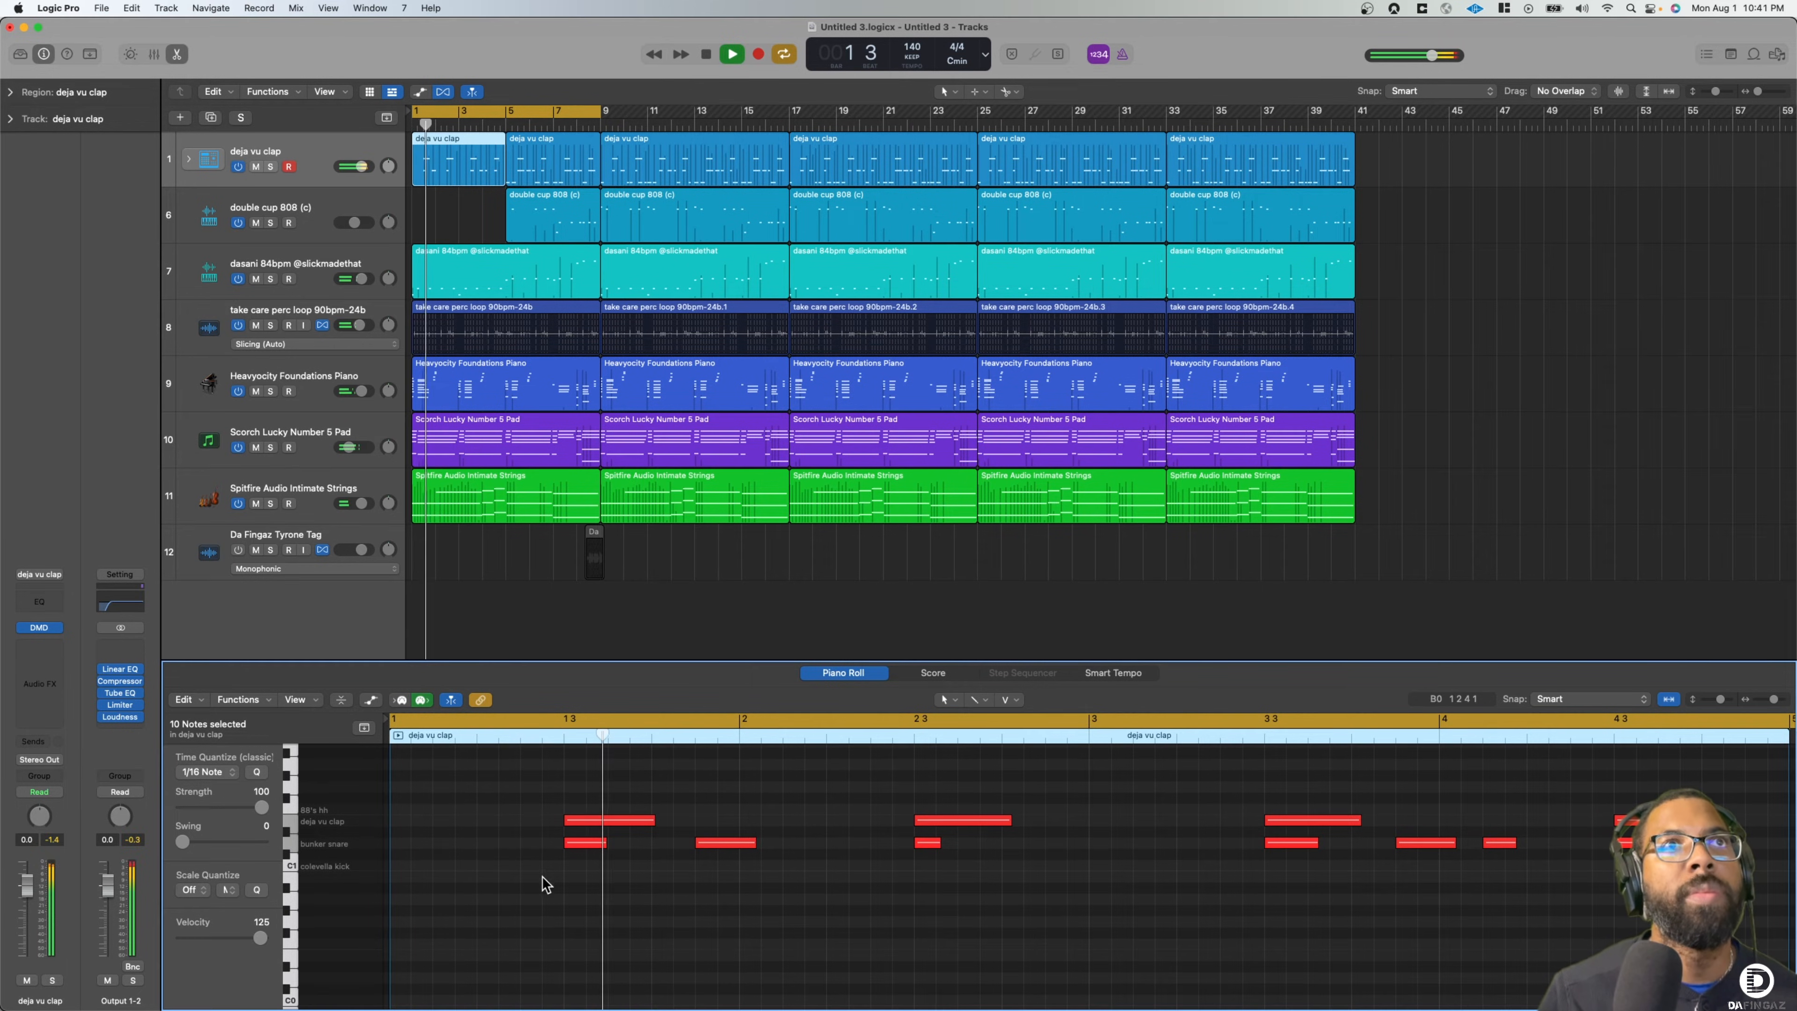
Unfold the drum stack, stop playback and move the four-bar 88's hh region to start at bar 9
{"action": "left_click", "coordinate": [188, 160]}
{"action": "key", "text": "space"}
{"action": "left_click", "coordinate": [453, 294]}
{"action": "left_click_drag", "start_coordinate": [530, 275], "coordinate": [624, 268]}
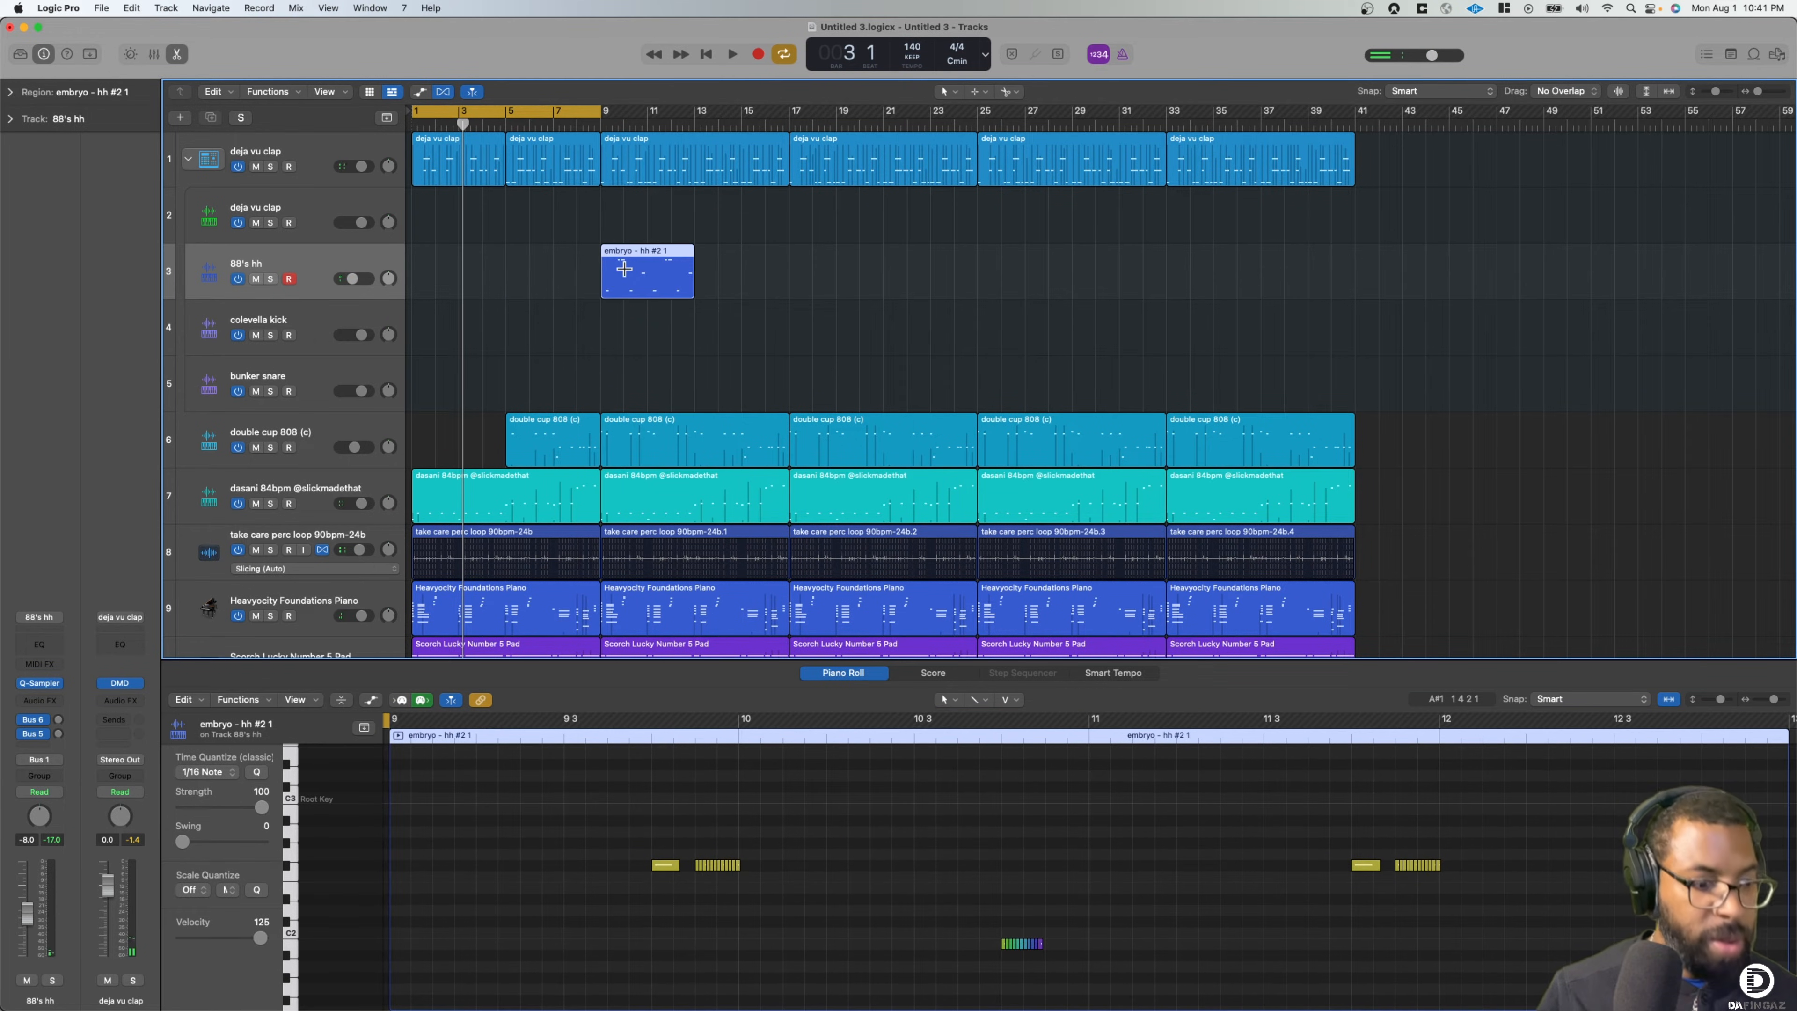
Repeat the four-bar 88's hh region eight times and delete the extra copy starting at bar 41
{"action": "key", "text": "super+r"}
{"action": "key", "text": "super+r"}
{"action": "key", "text": "super+r"}
{"action": "key", "text": "super+r"}
{"action": "key", "text": "super+r"}
{"action": "key", "text": "super+r"}
{"action": "key", "text": "super+r"}
{"action": "key", "text": "super+r"}
{"action": "key", "text": "space"}
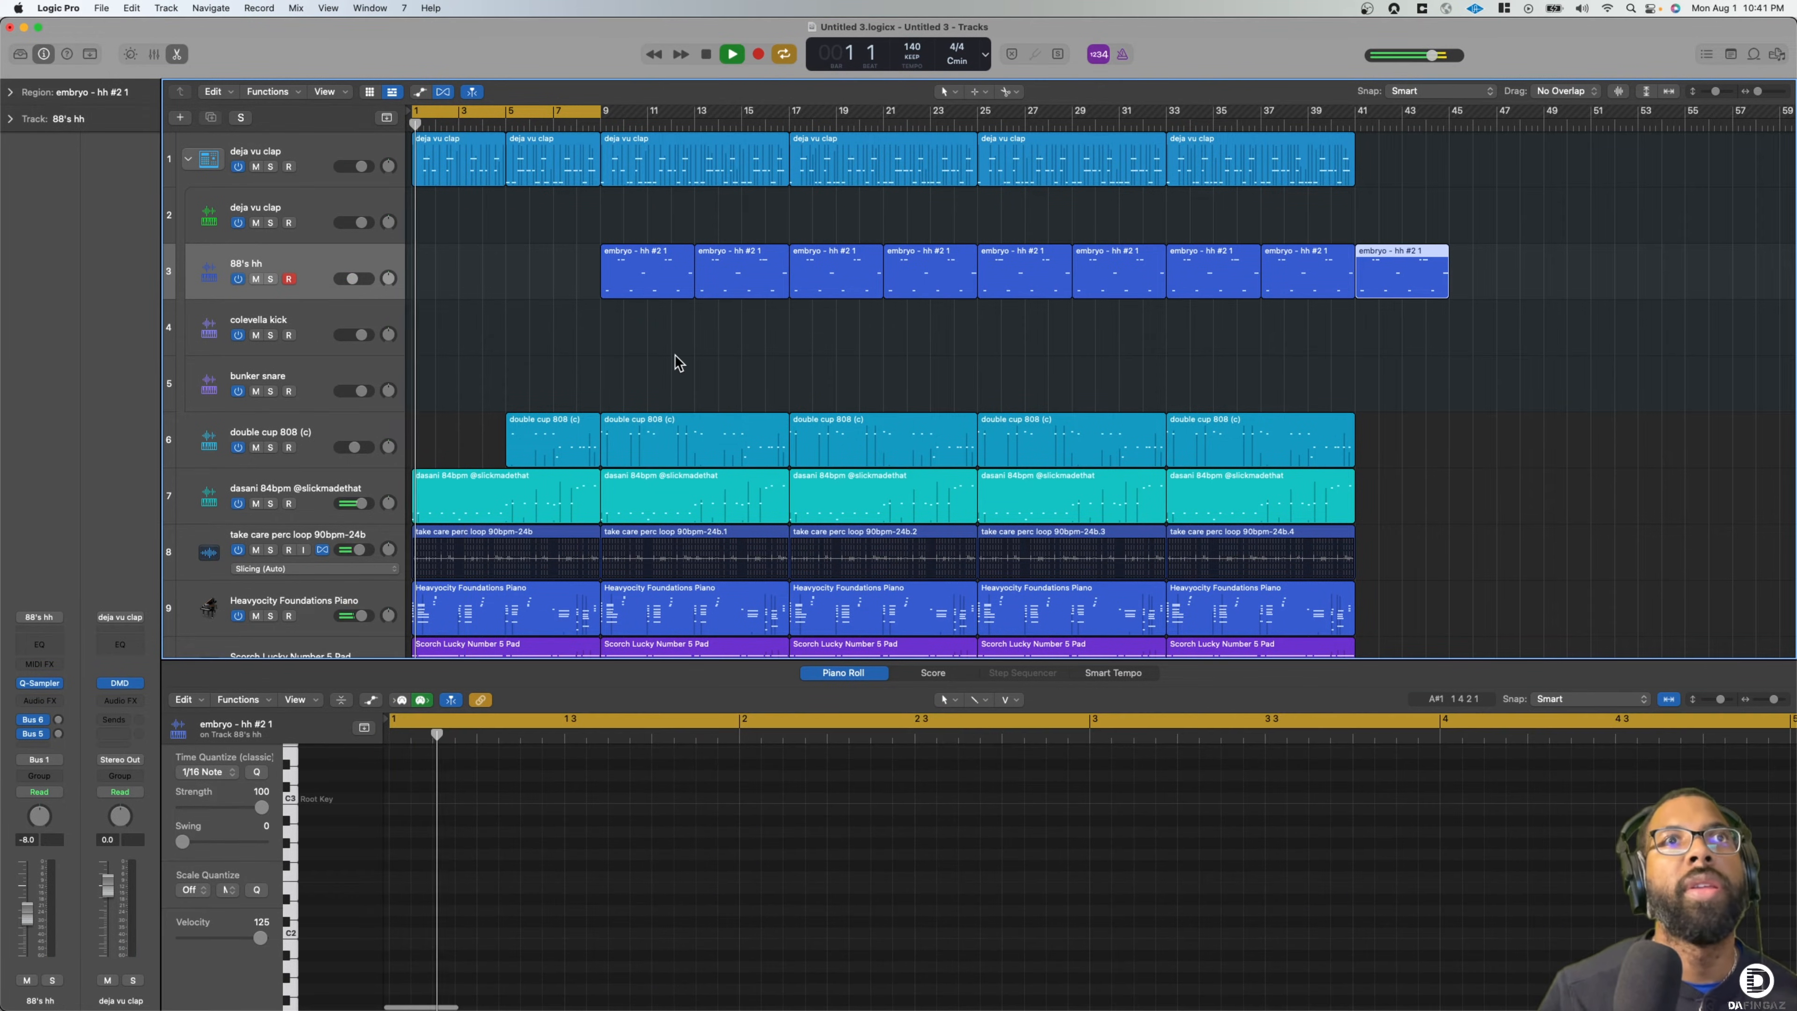
{"action": "key", "text": "Delete"}
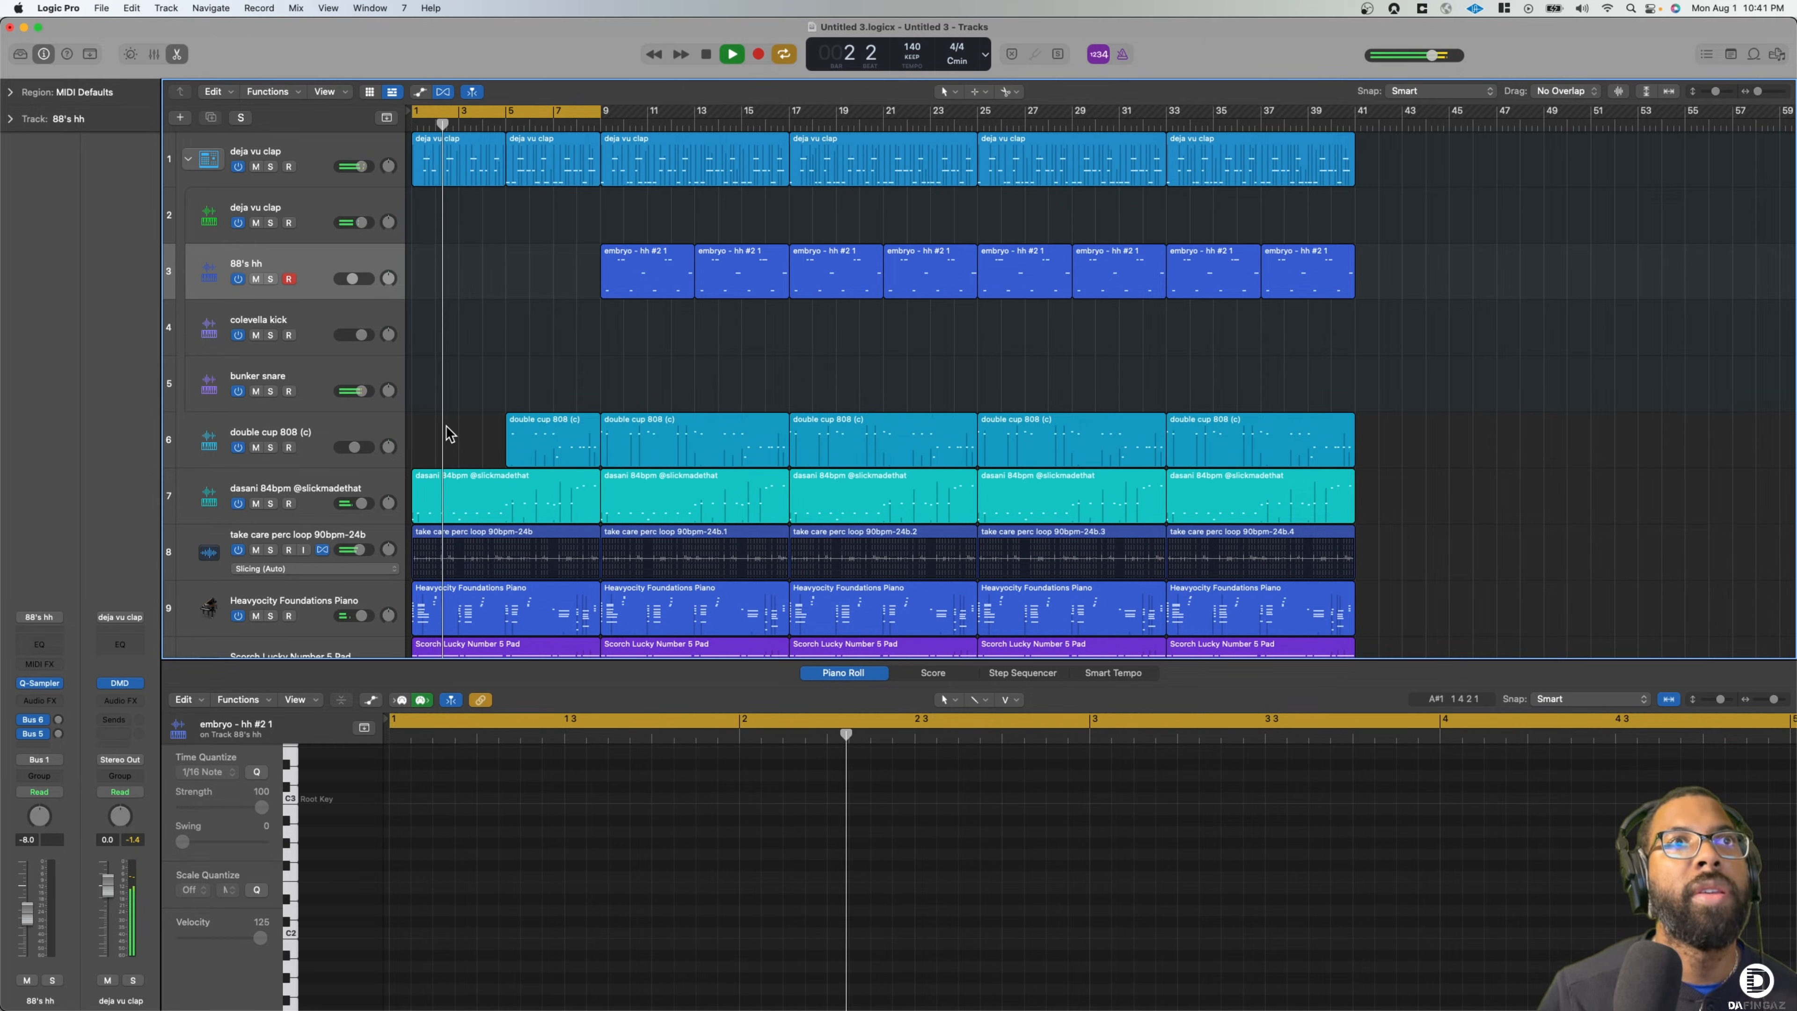
Stop playback and delete the Intimate Strings and Scorch pad regions in bars 1 to 16
{"action": "scroll", "coordinate": [445, 425], "scroll_direction": "down", "scroll_amount": 3}
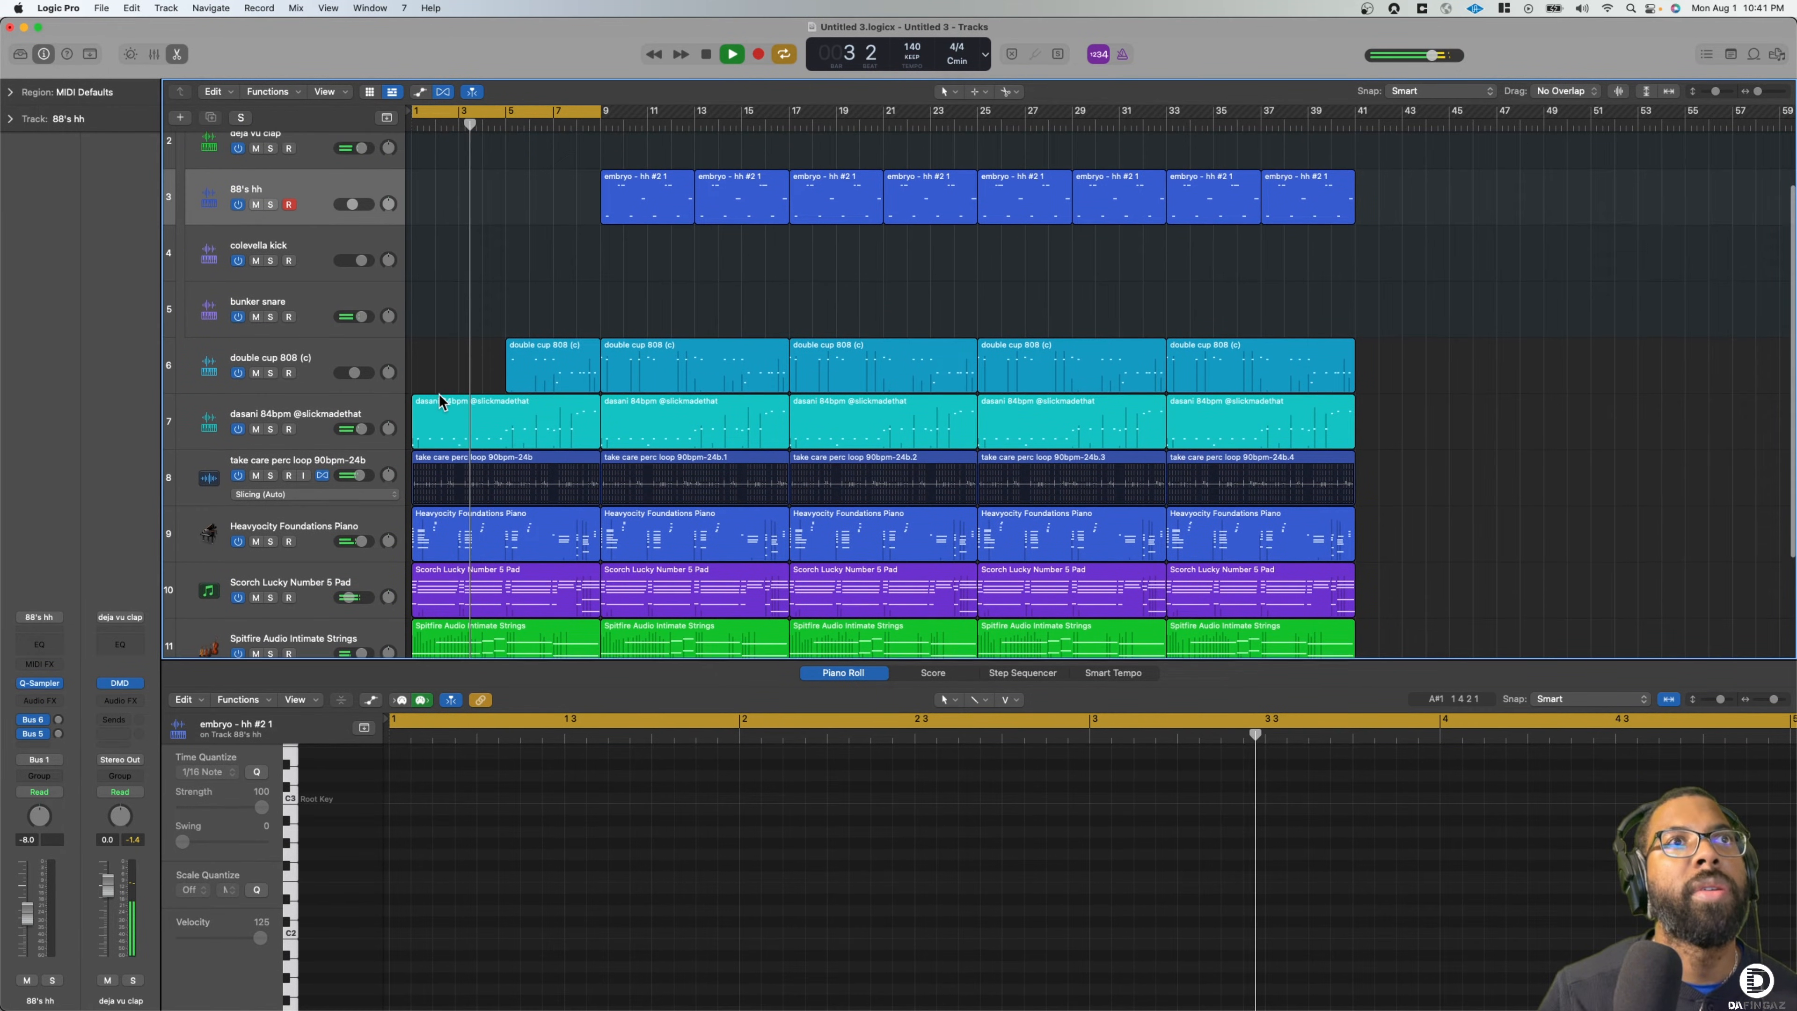
{"action": "key", "text": "space"}
{"action": "scroll", "coordinate": [441, 412], "scroll_direction": "down", "scroll_amount": 3}
{"action": "left_click", "coordinate": [465, 517]}
{"action": "key", "text": "Delete"}
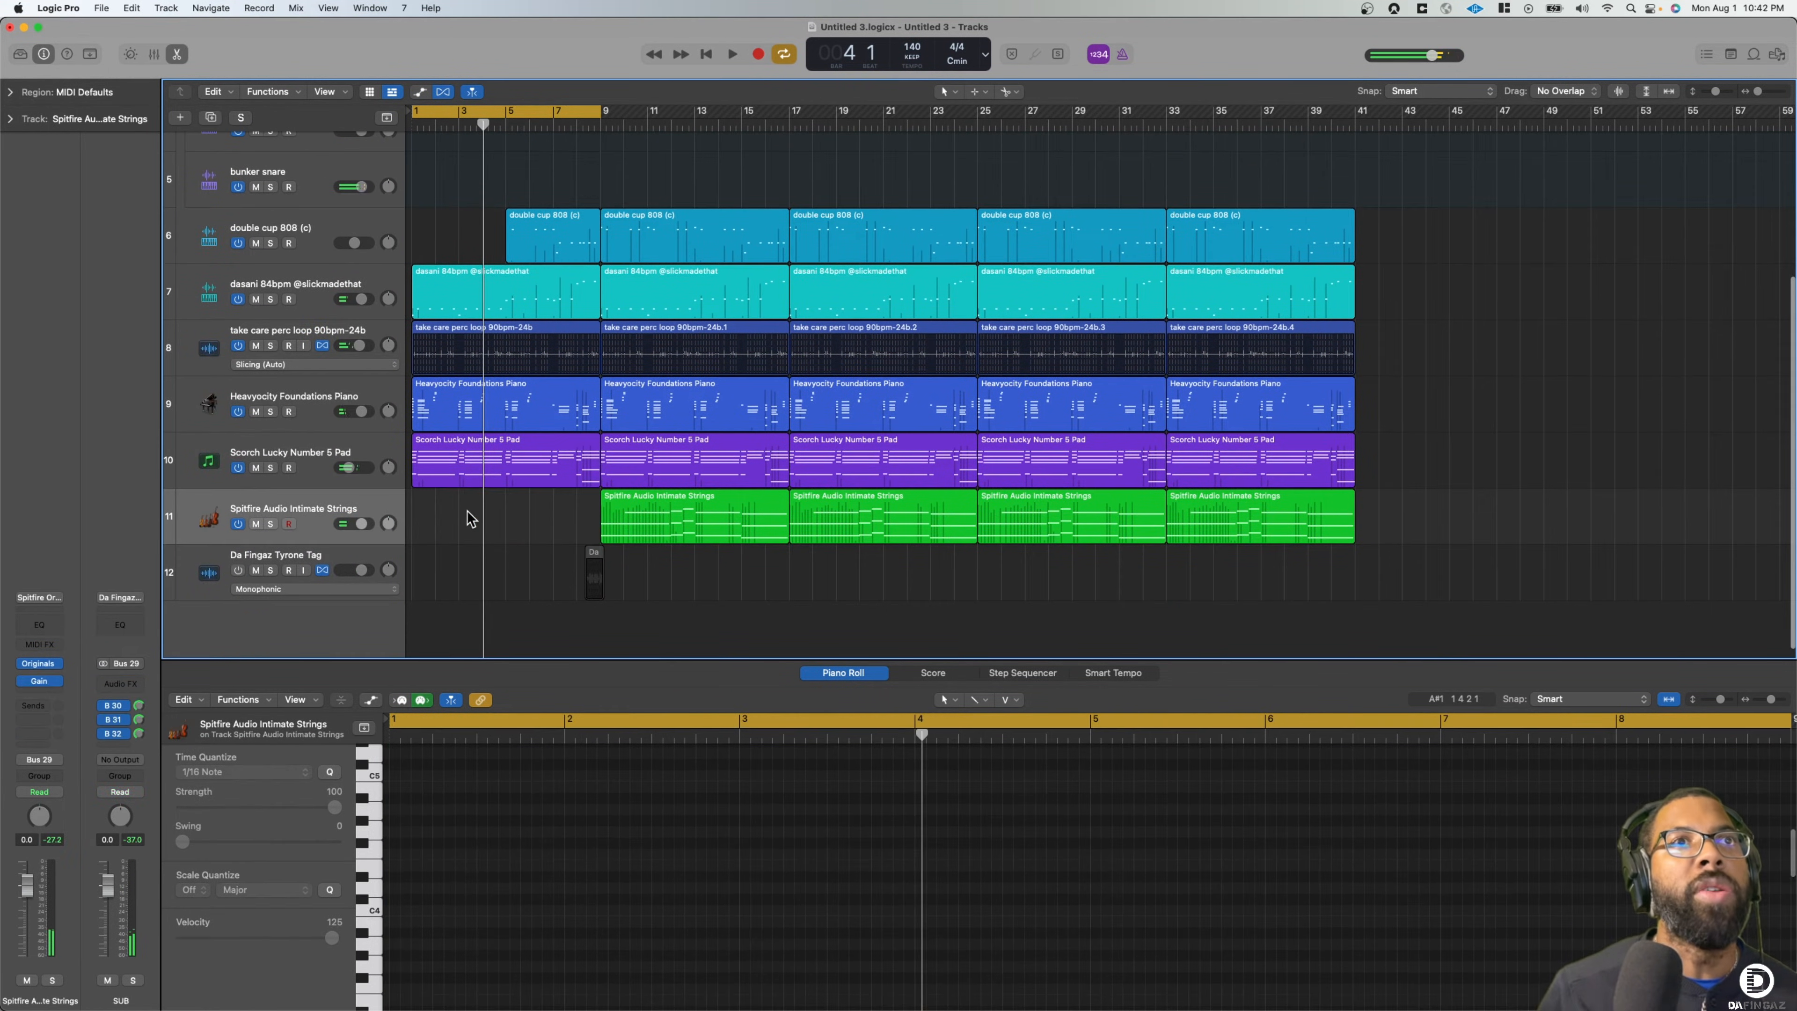
{"action": "left_click", "coordinate": [569, 481]}
{"action": "key", "text": "Delete"}
{"action": "left_click_drag", "start_coordinate": [540, 462], "coordinate": [642, 505]}
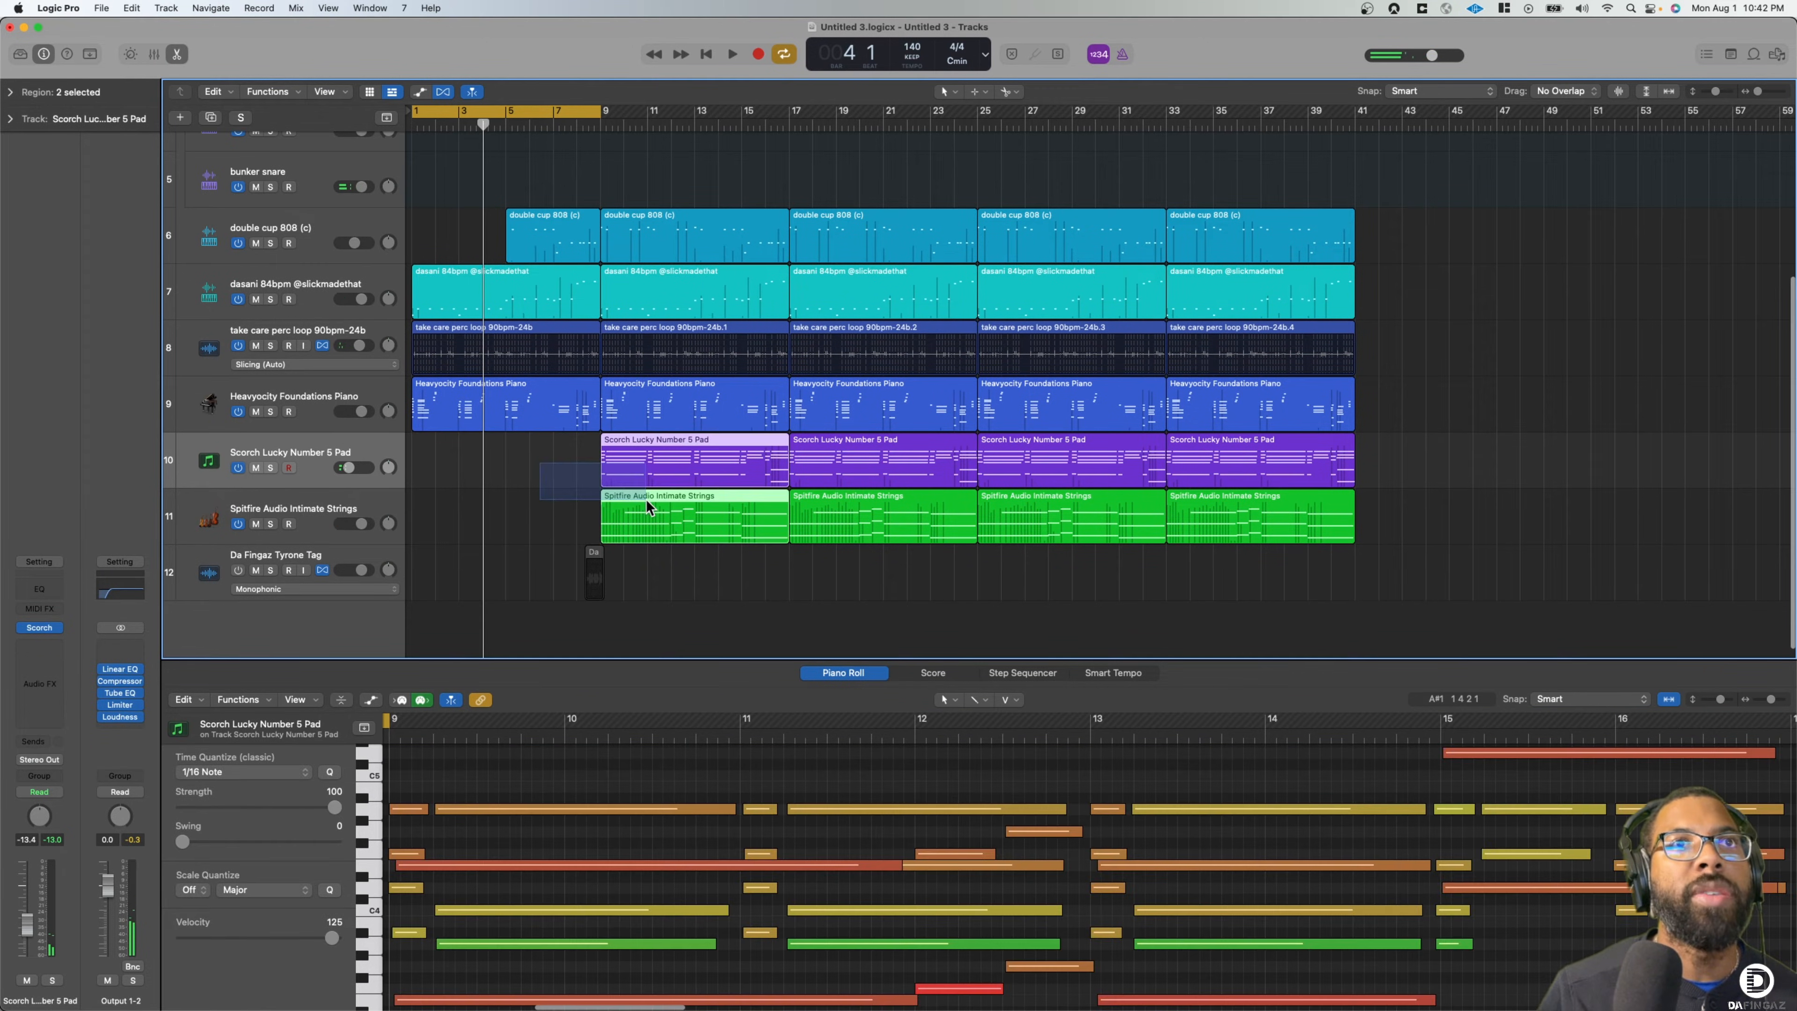
{"action": "key", "text": "Delete"}
Play from the start, delete the first eight-bar Heavyocity piano region and stop
{"action": "key", "text": "space"}
{"action": "left_click", "coordinate": [464, 404]}
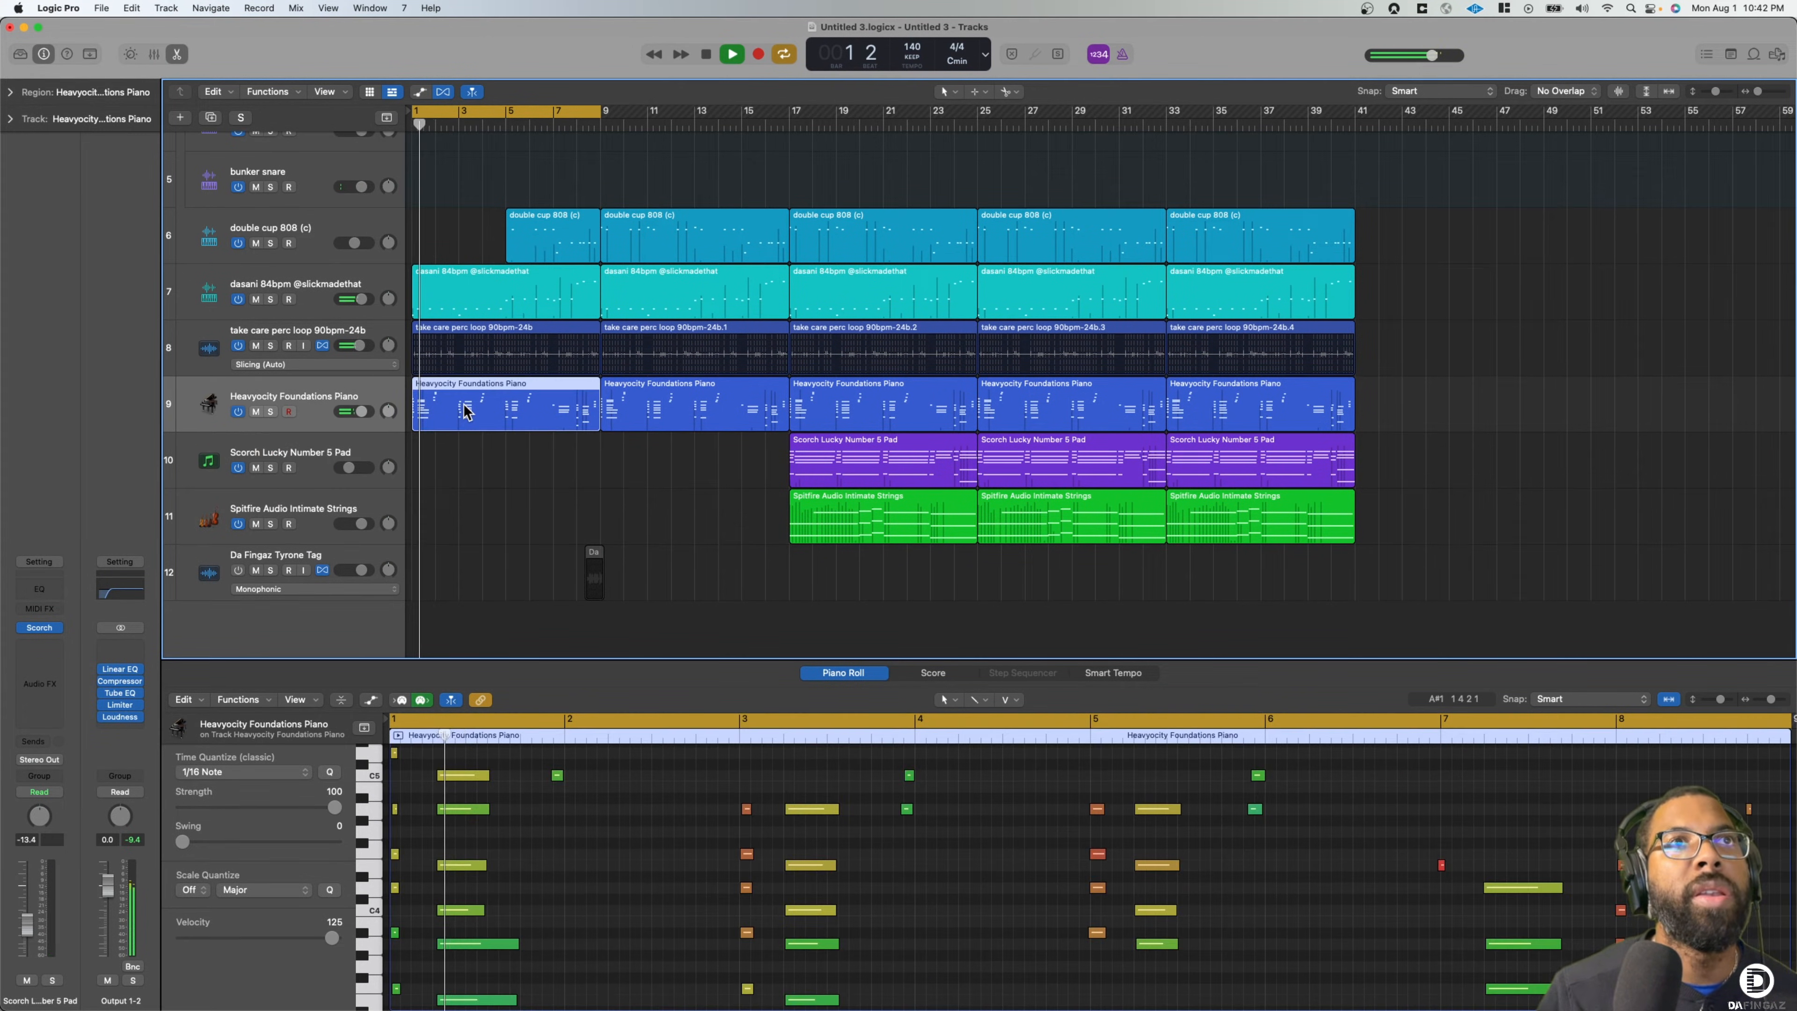
{"action": "key", "text": "Delete"}
{"action": "key", "text": "space"}
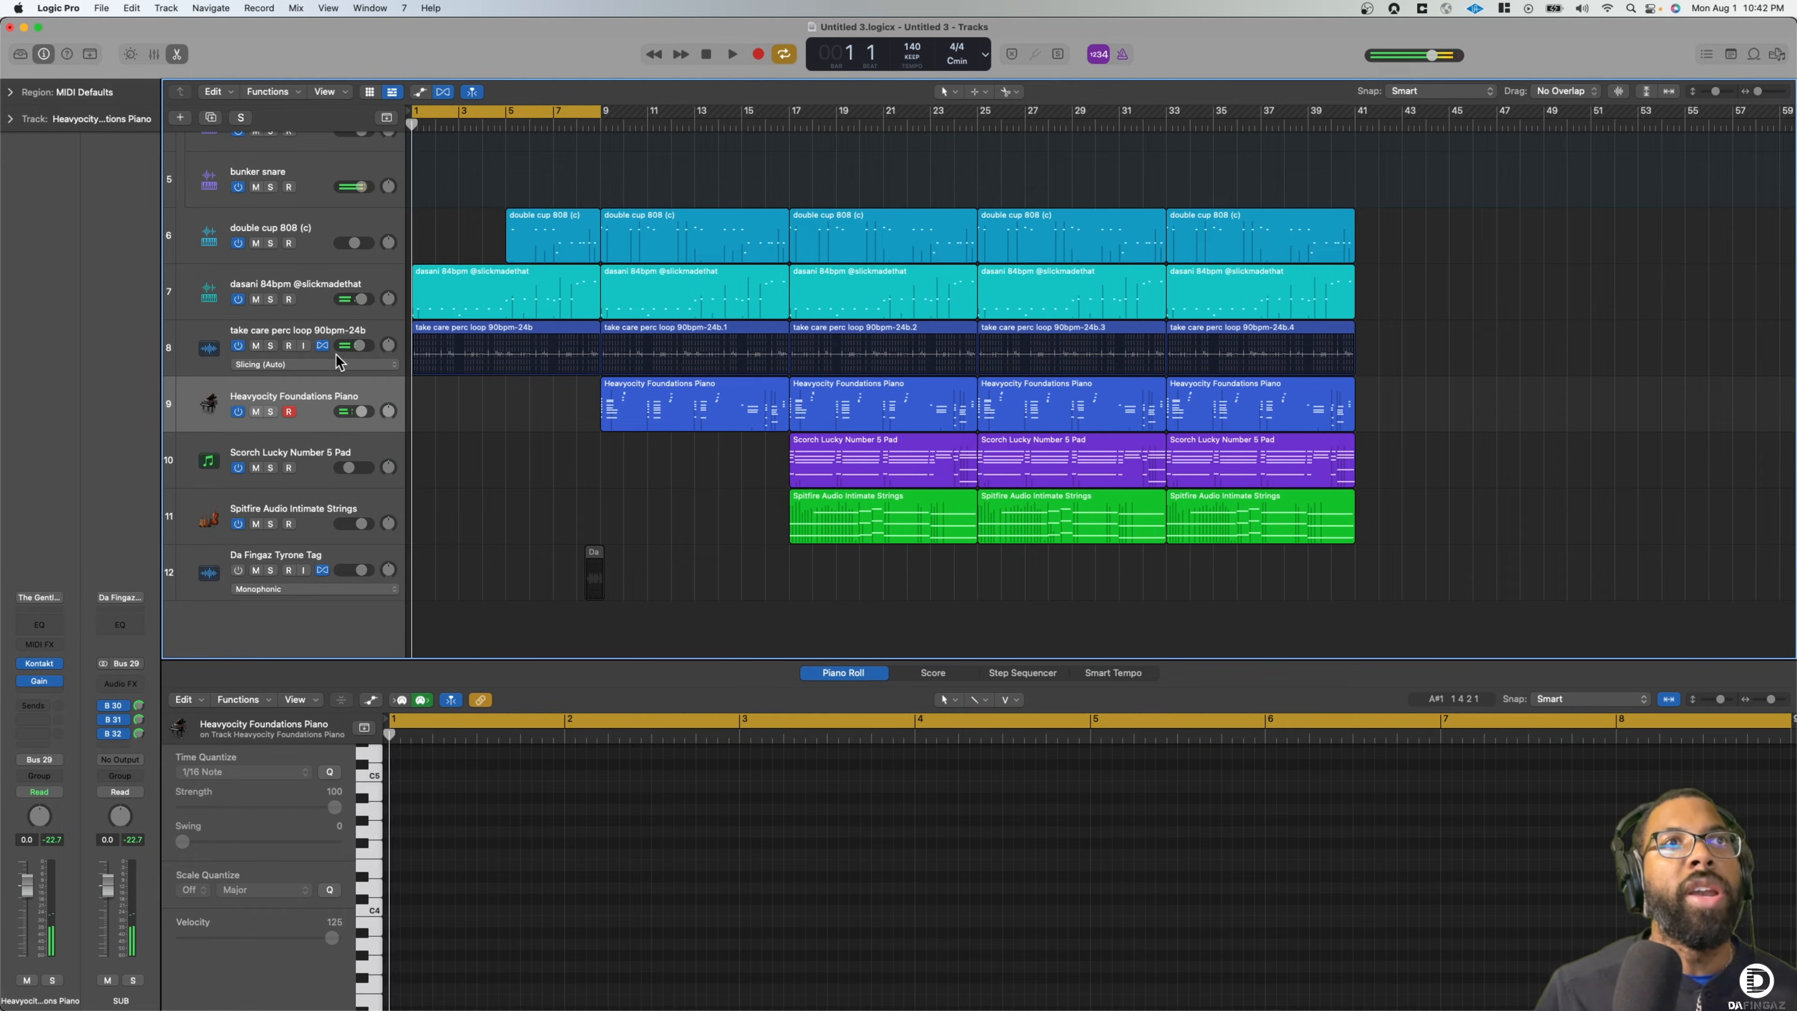
Lower the drum stack's volume to -2.0 dB during playback and fold the stack
{"action": "key", "text": "space"}
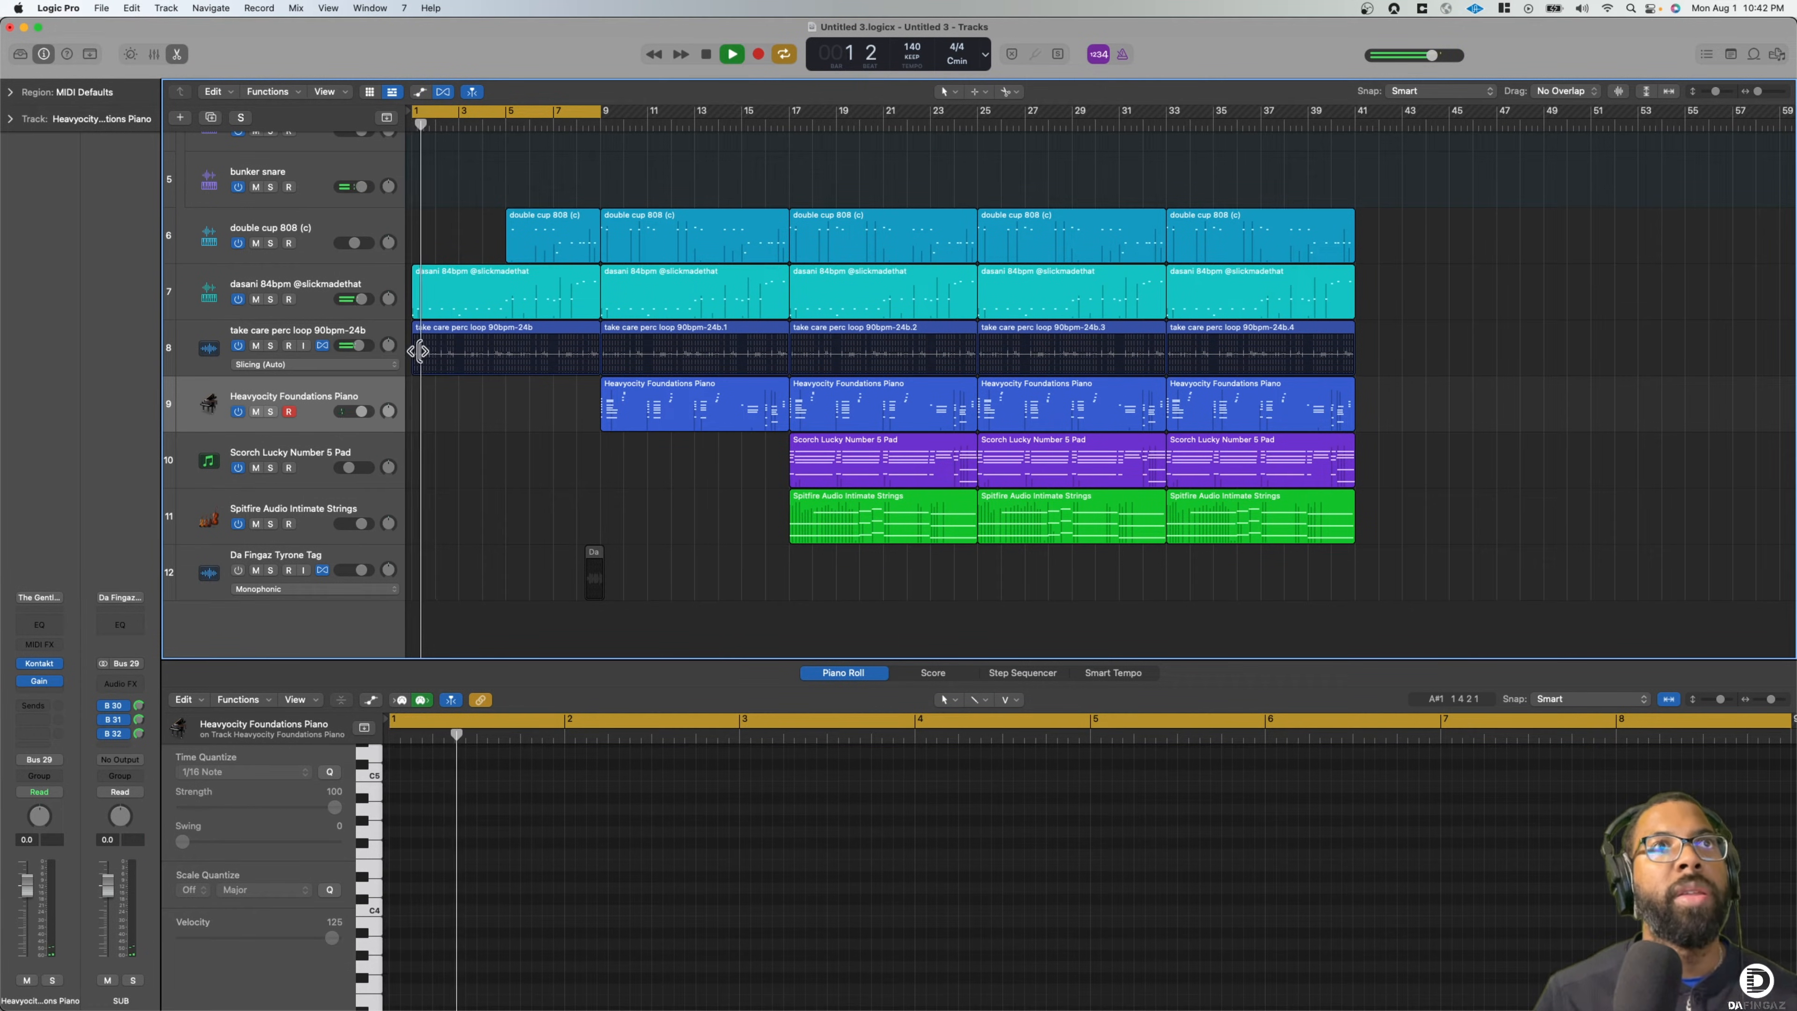
{"action": "scroll", "coordinate": [435, 343], "scroll_direction": "up", "scroll_amount": 6}
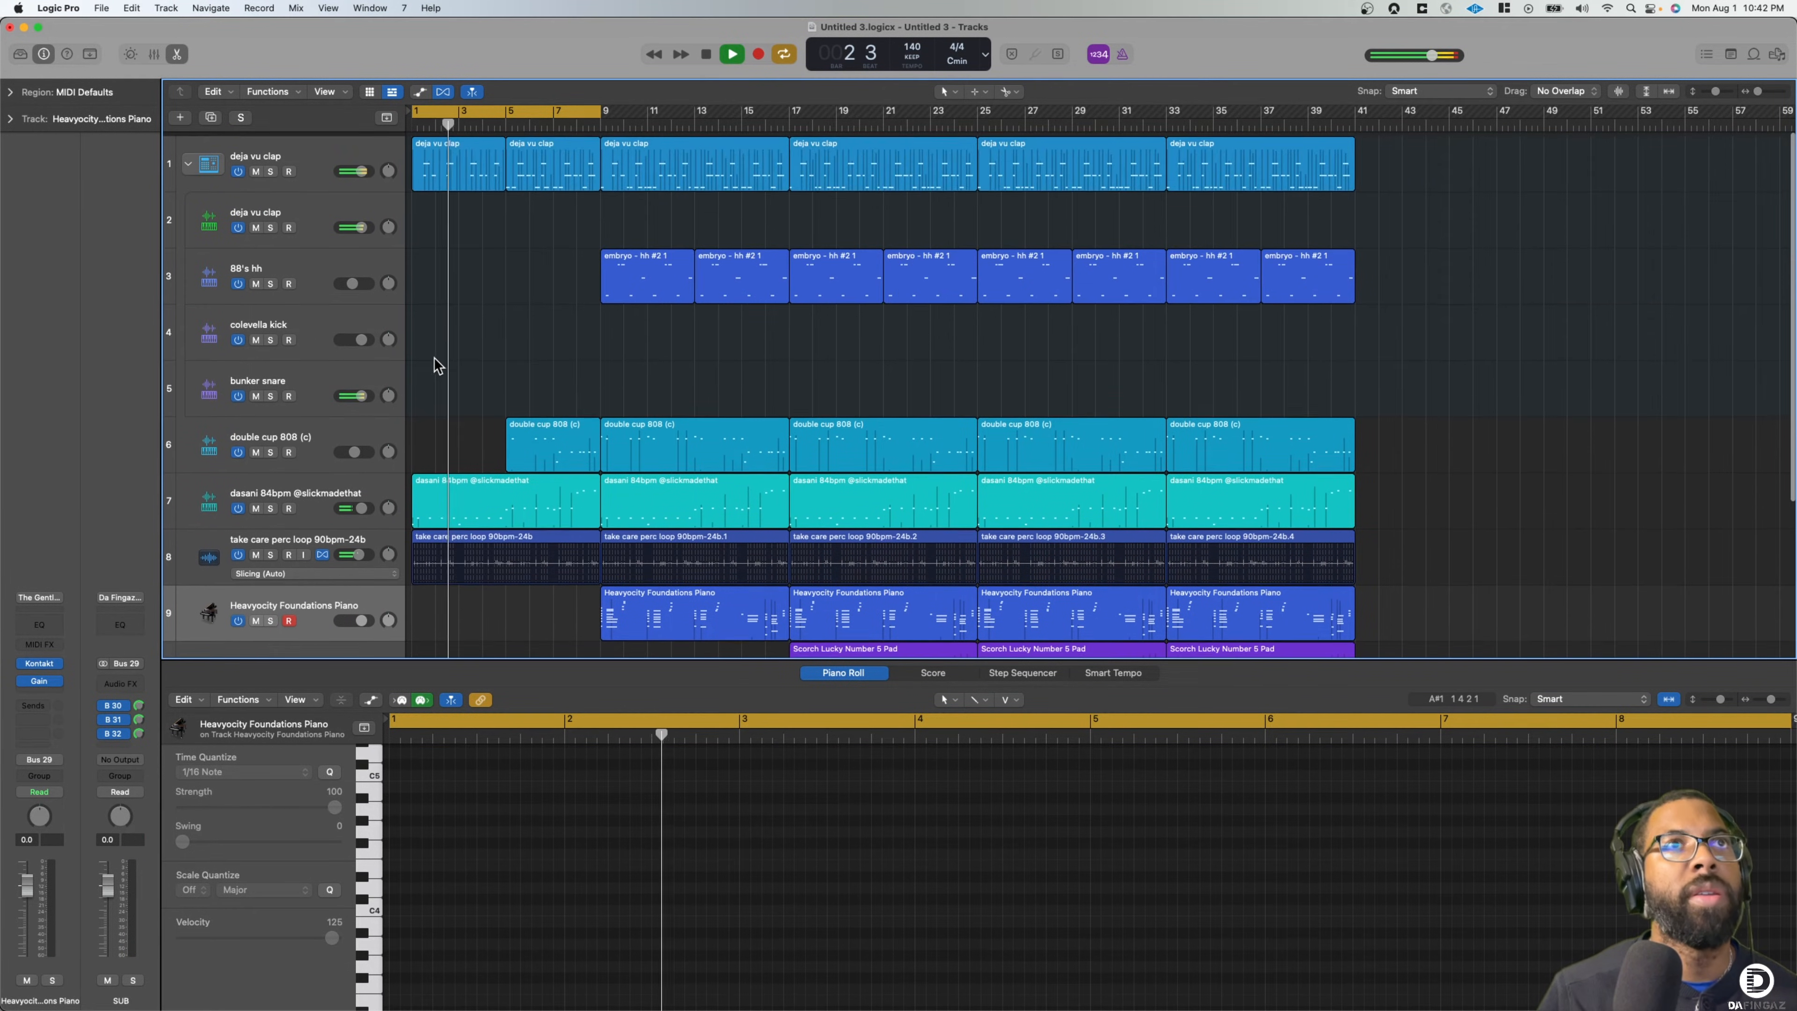
{"action": "left_click_drag", "start_coordinate": [362, 166], "coordinate": [358, 166]}
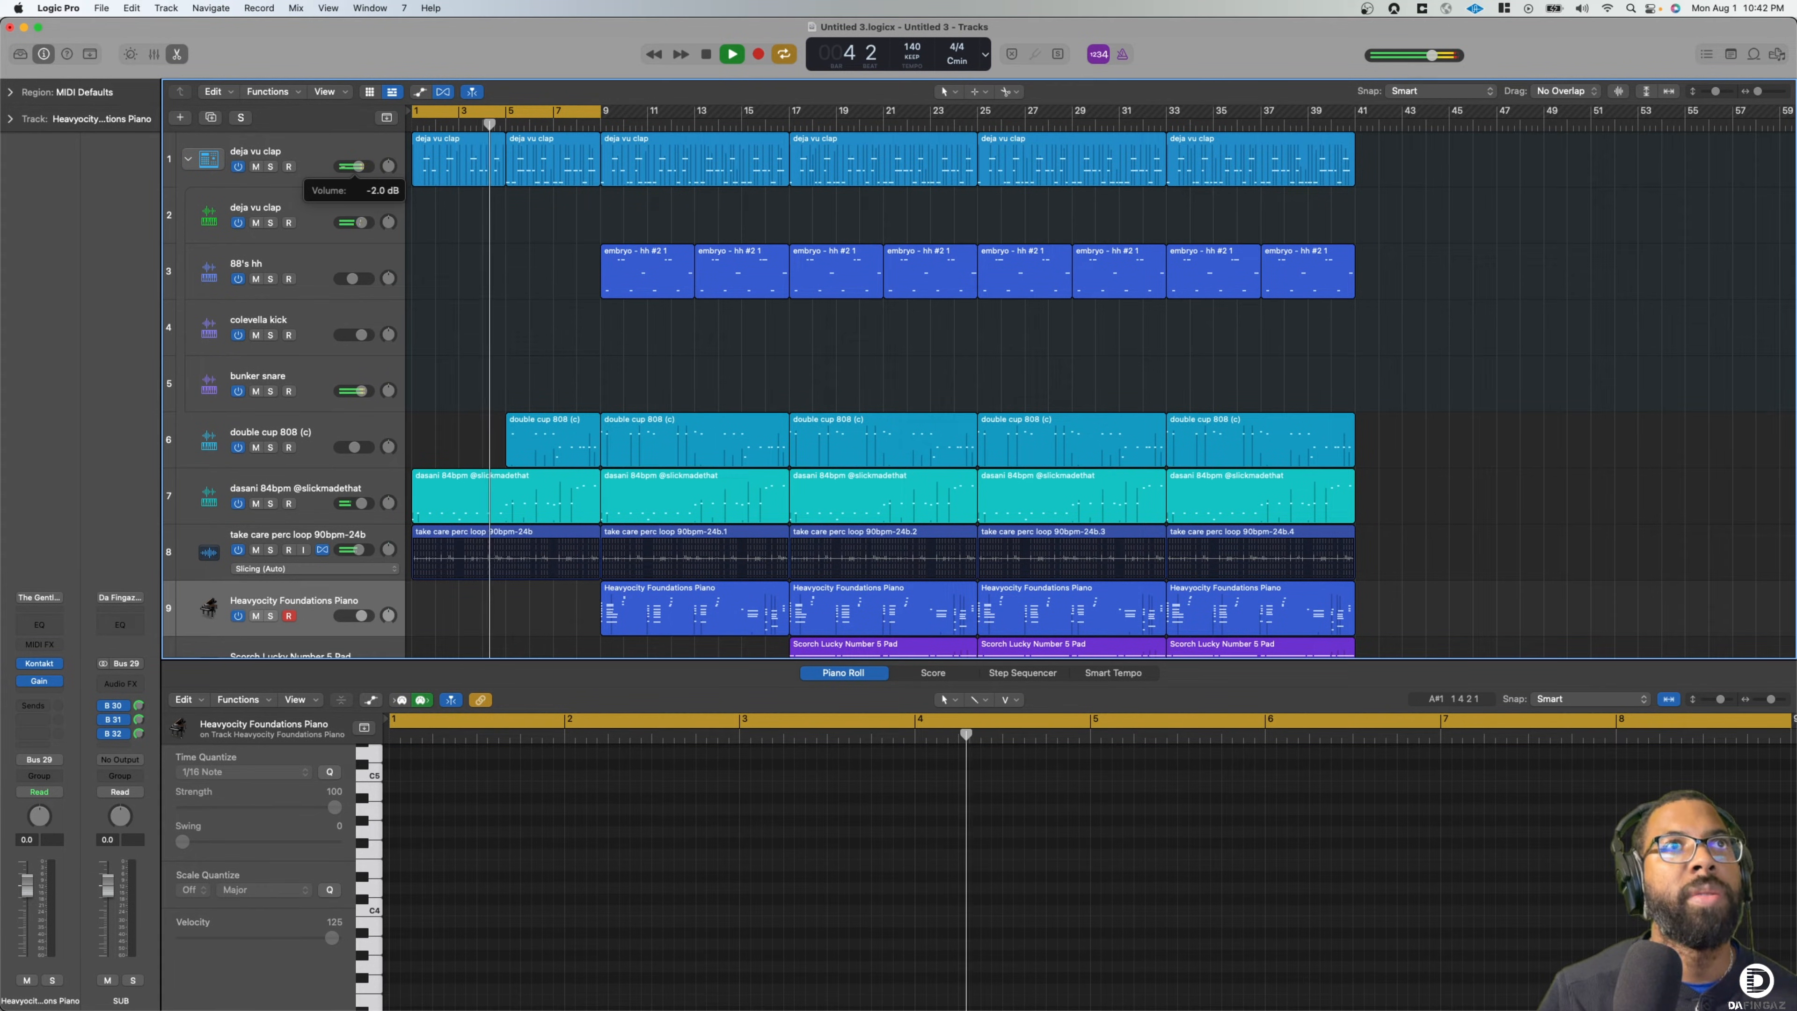
{"action": "left_click", "coordinate": [188, 159]}
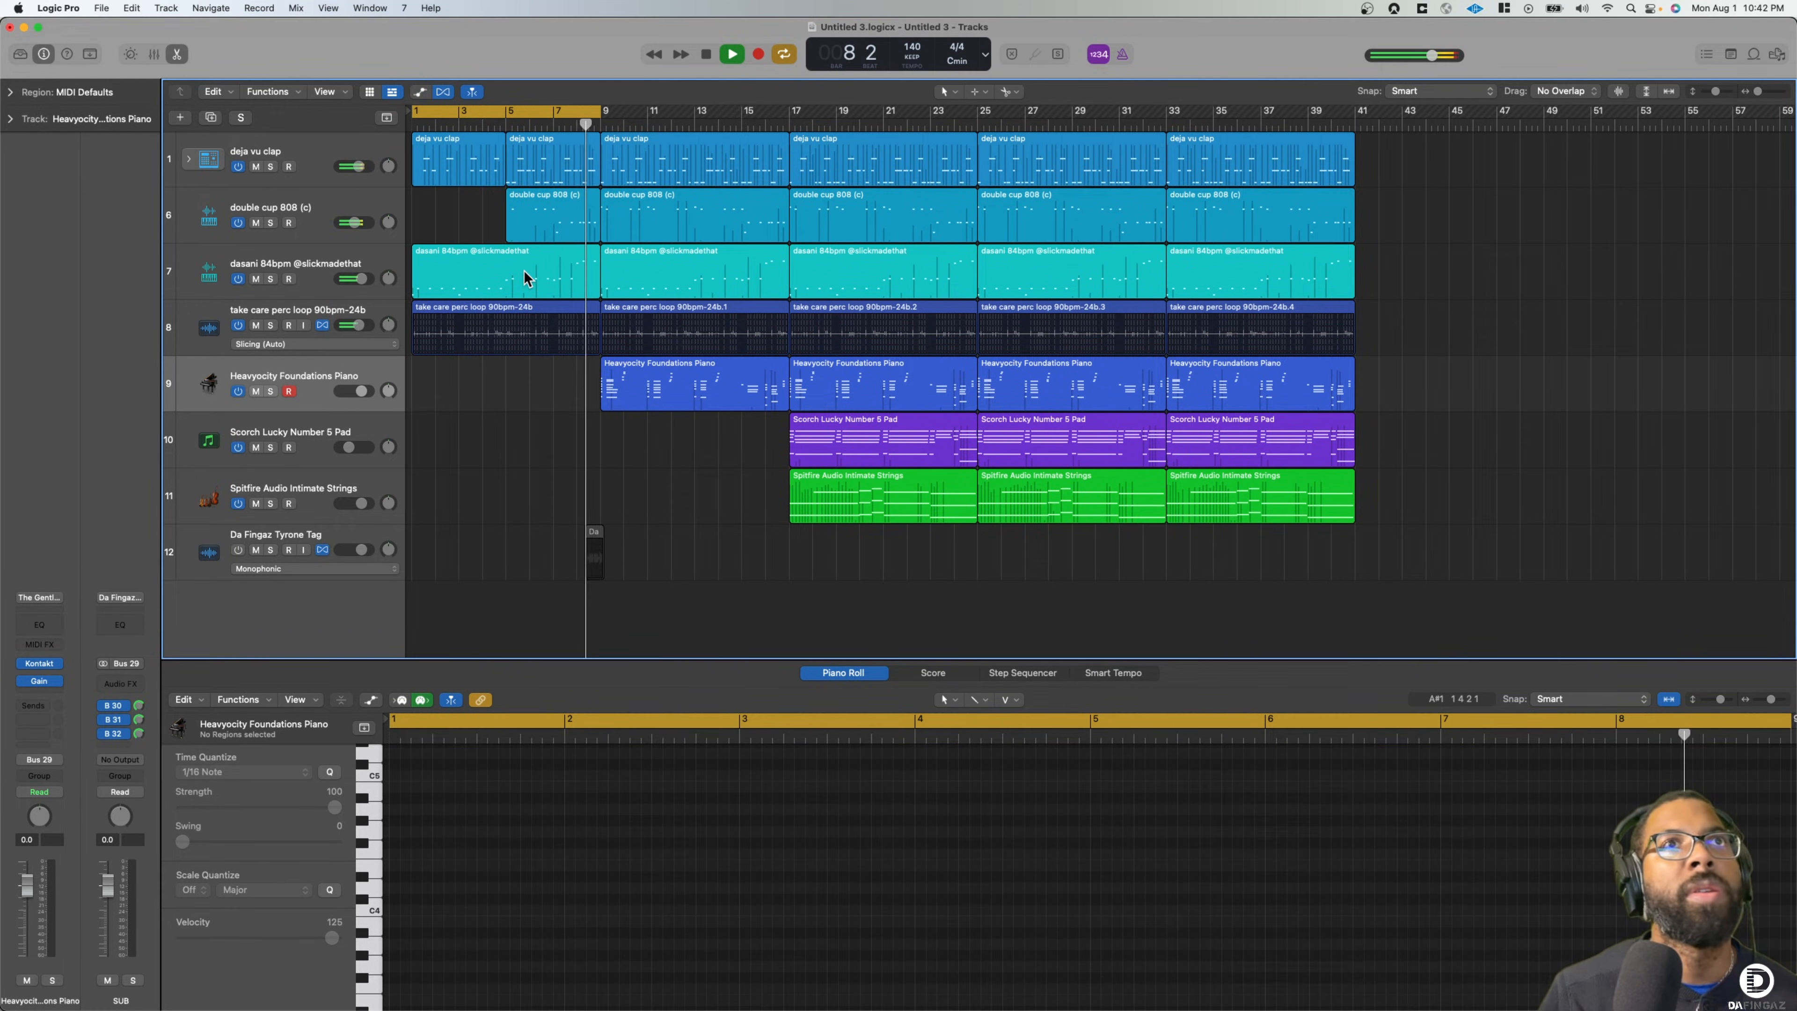
Stop, turn off the cycle range and rename the drum stack Sauceware Audio Slick Sh!t Vol. 1
{"action": "key", "text": "space"}
{"action": "left_click", "coordinate": [514, 124]}
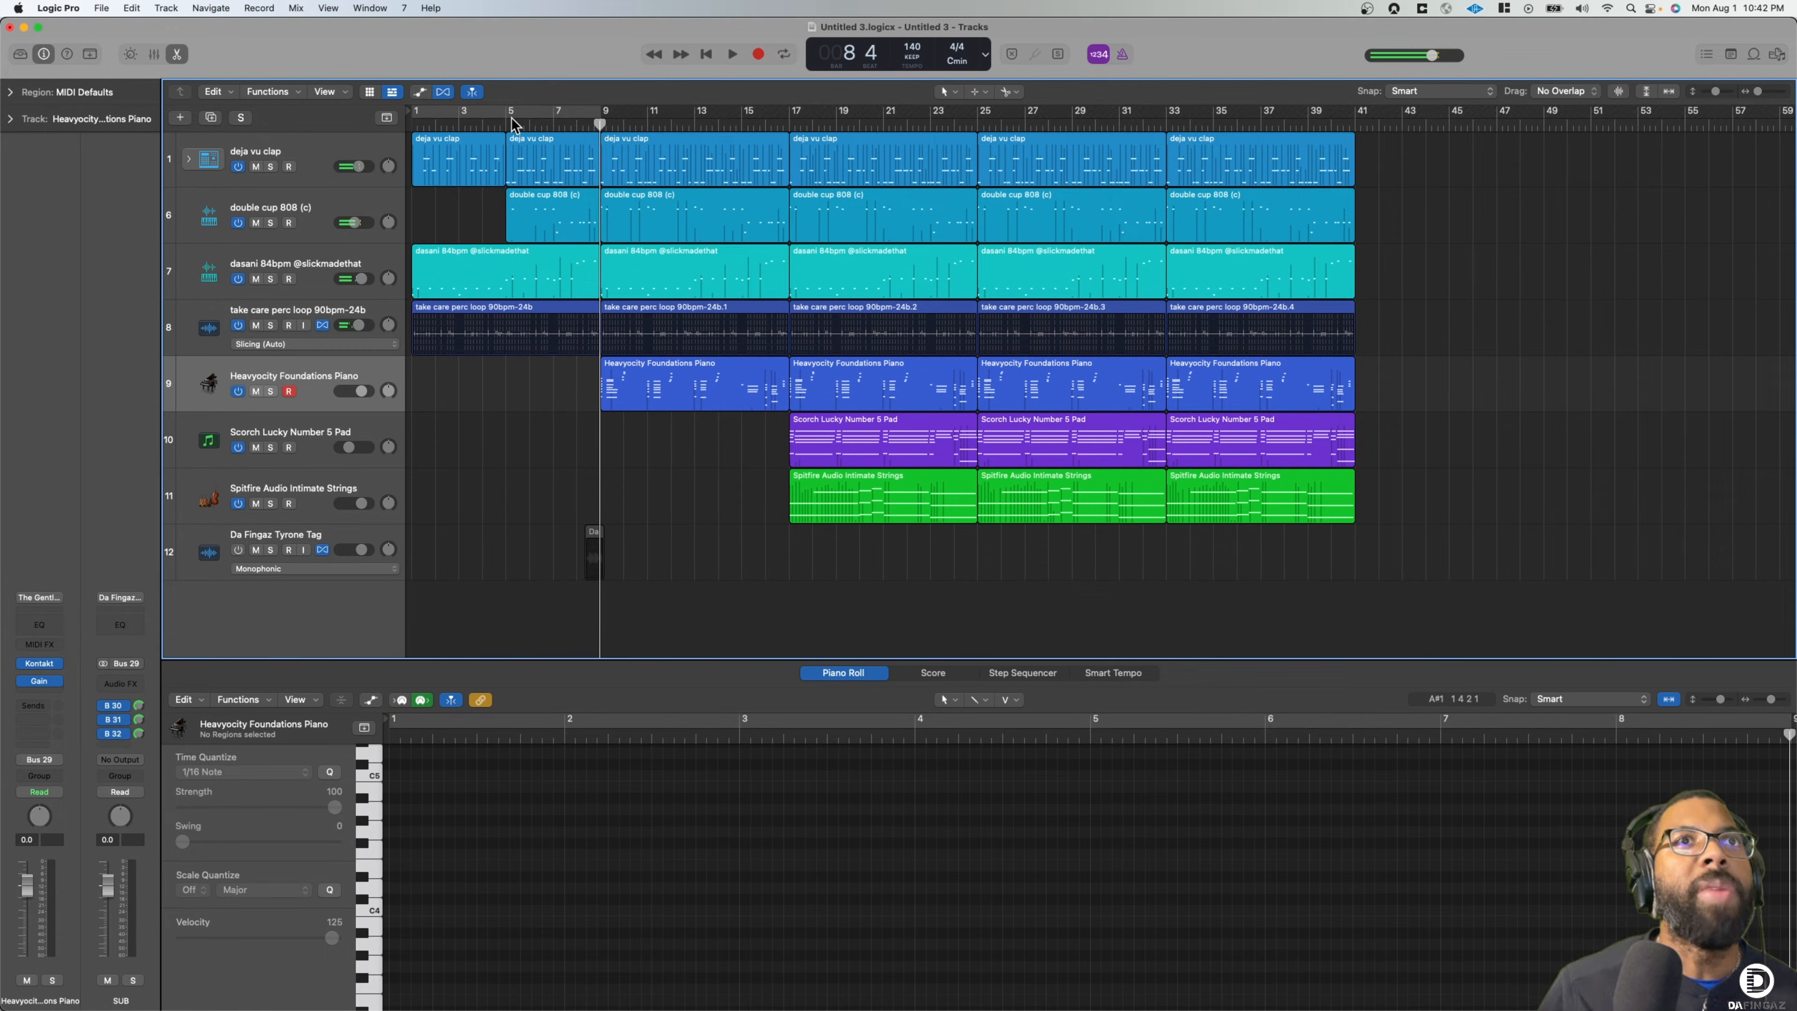
{"action": "double_click", "coordinate": [291, 152]}
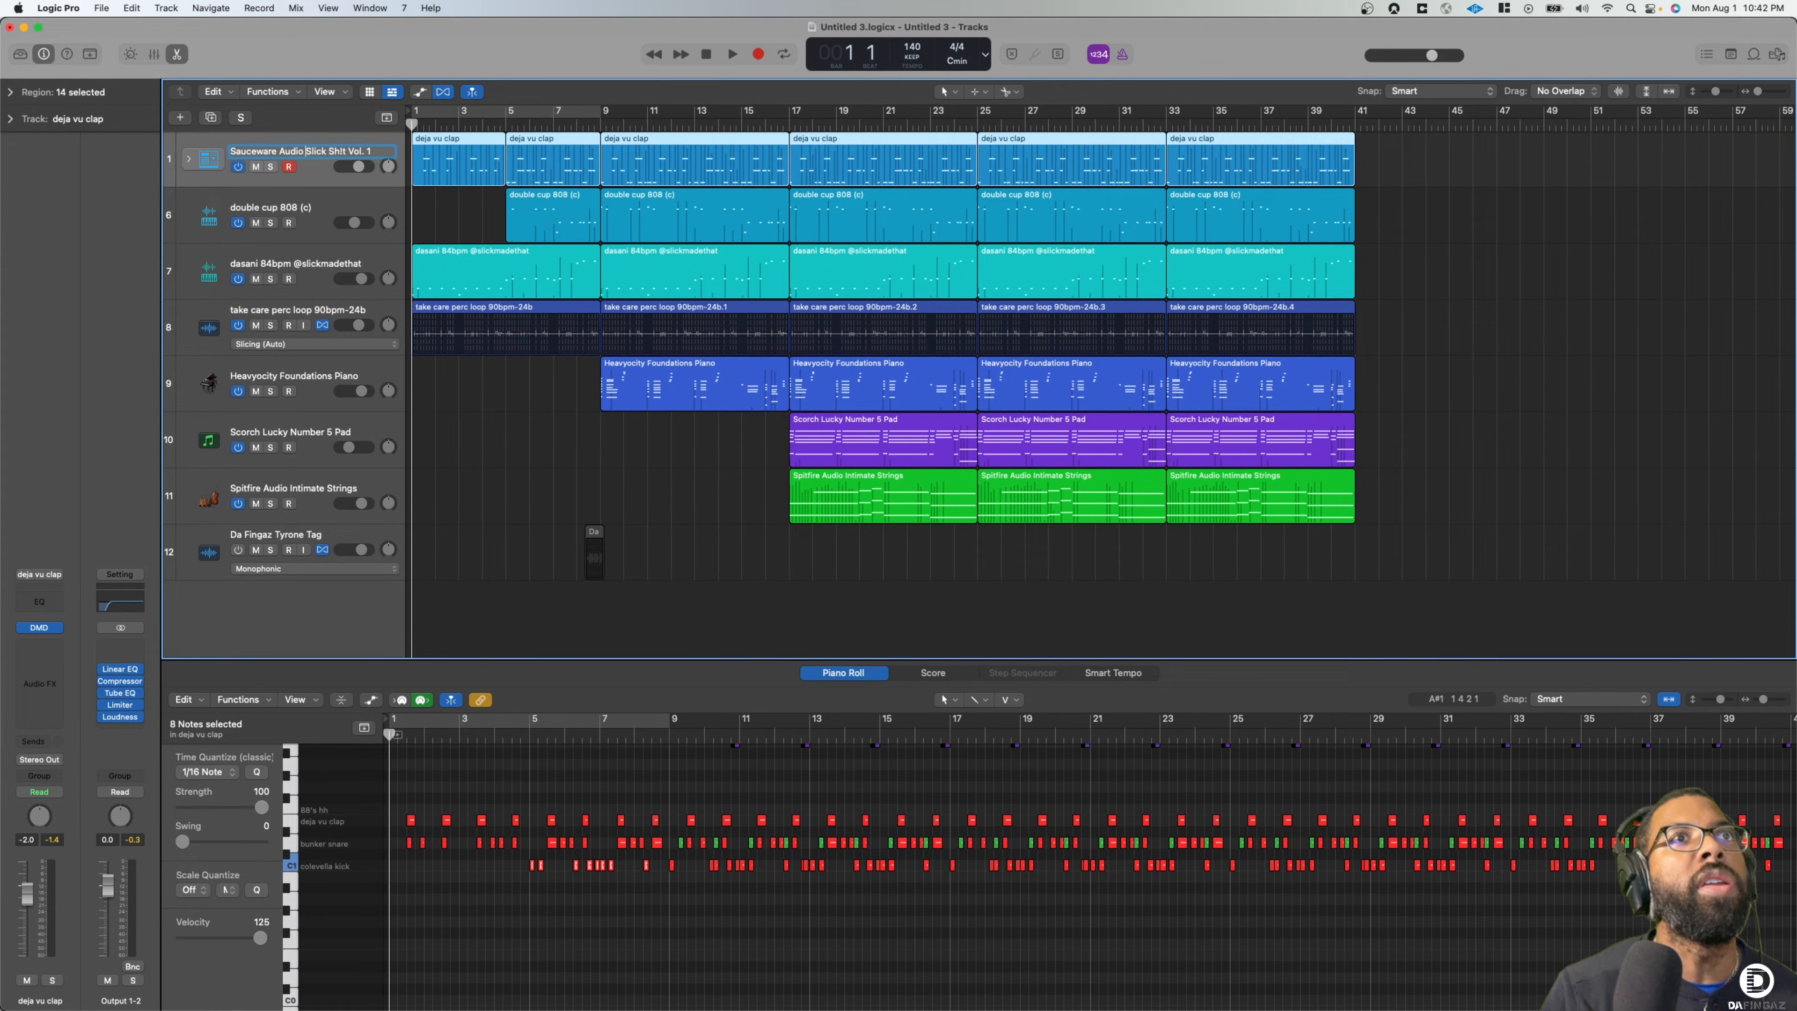
Listen to the intro, delete the double cup 808 region in bars 5 to 8 and return to the start
{"action": "key", "text": "space"}
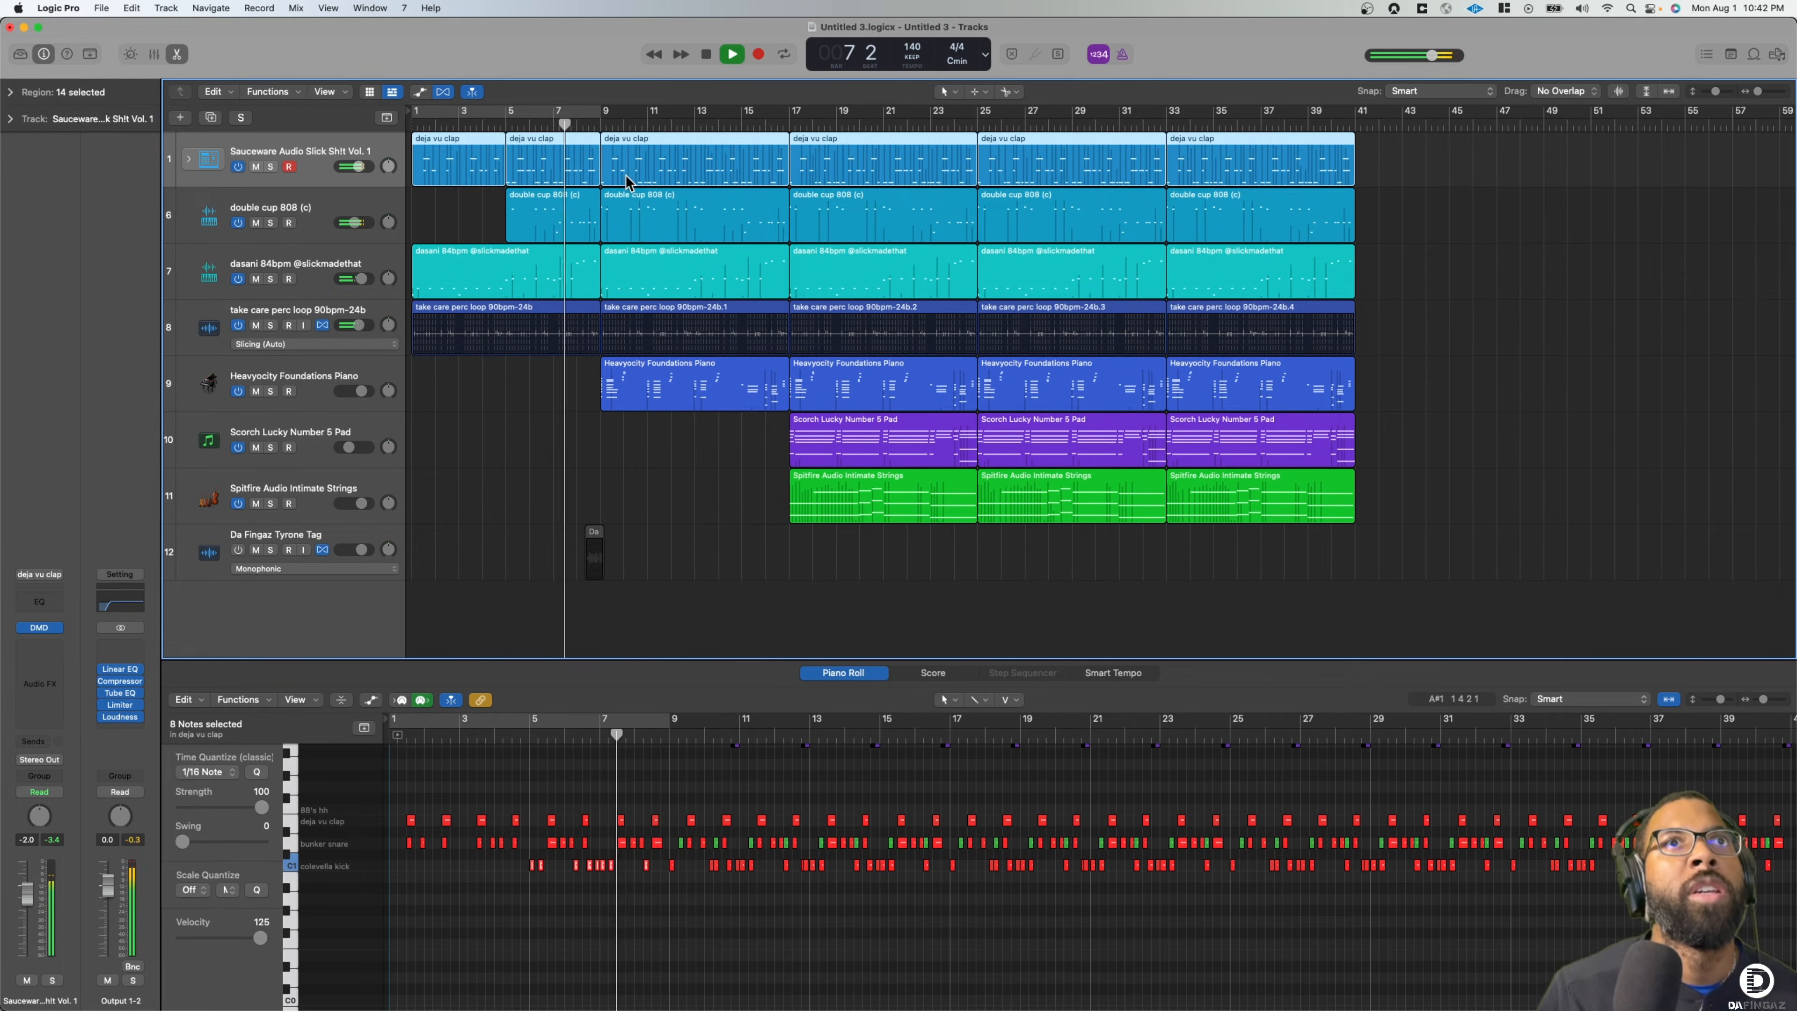
{"action": "left_click", "coordinate": [575, 406]}
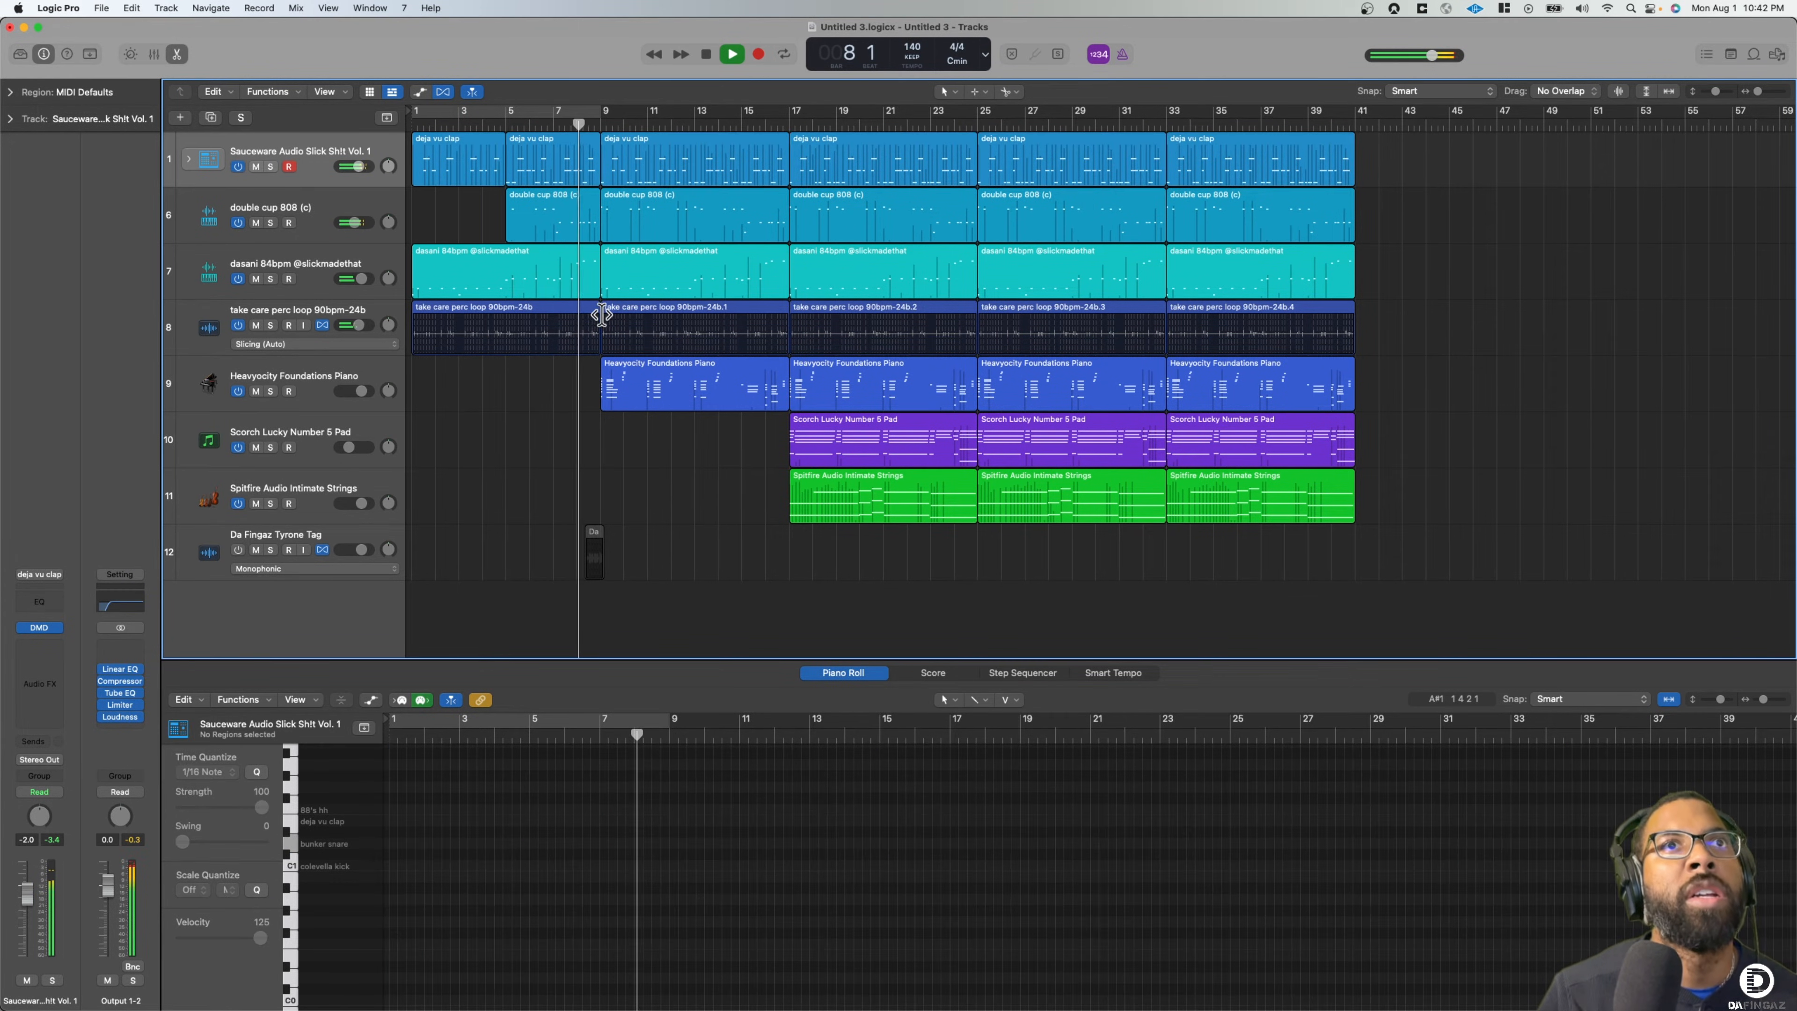
{"action": "left_click", "coordinate": [562, 221]}
{"action": "key", "text": "Delete"}
{"action": "key", "text": "Return"}
{"action": "key", "text": "space"}
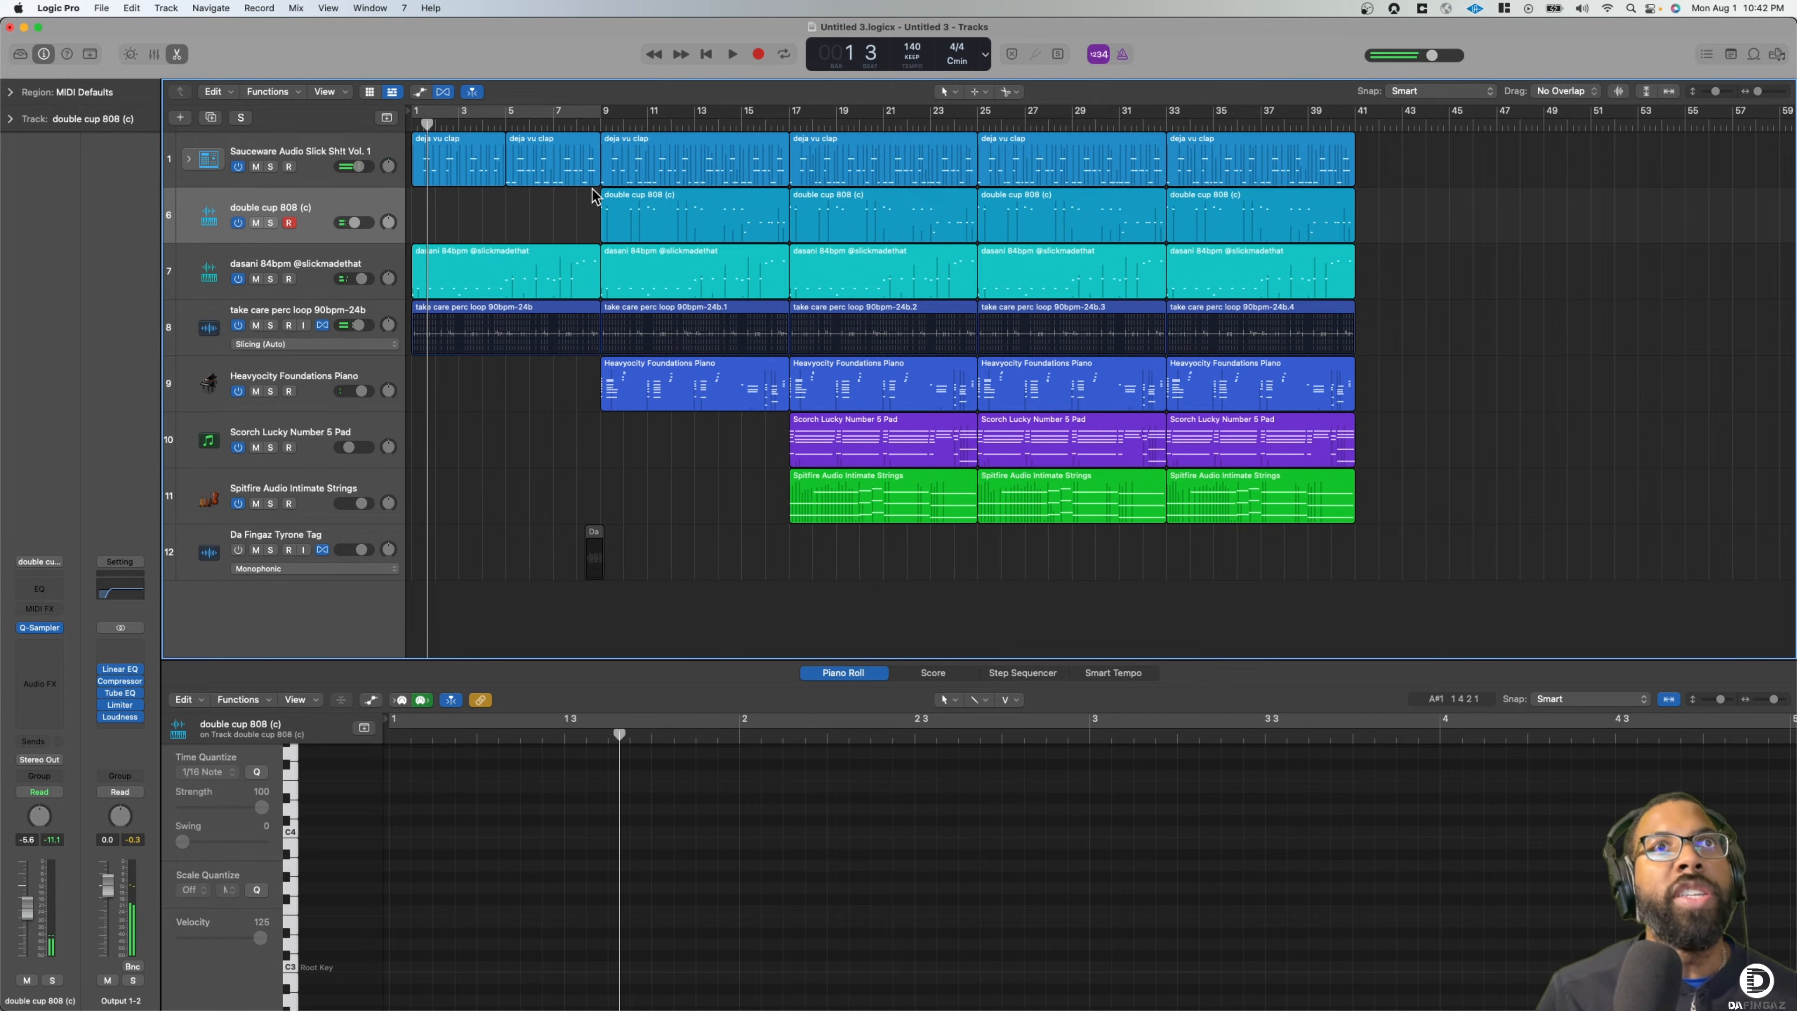
Resume playback, unfold the drum stack and delete the two 88's hh regions in bars 9 to 16
{"action": "key", "text": "space"}
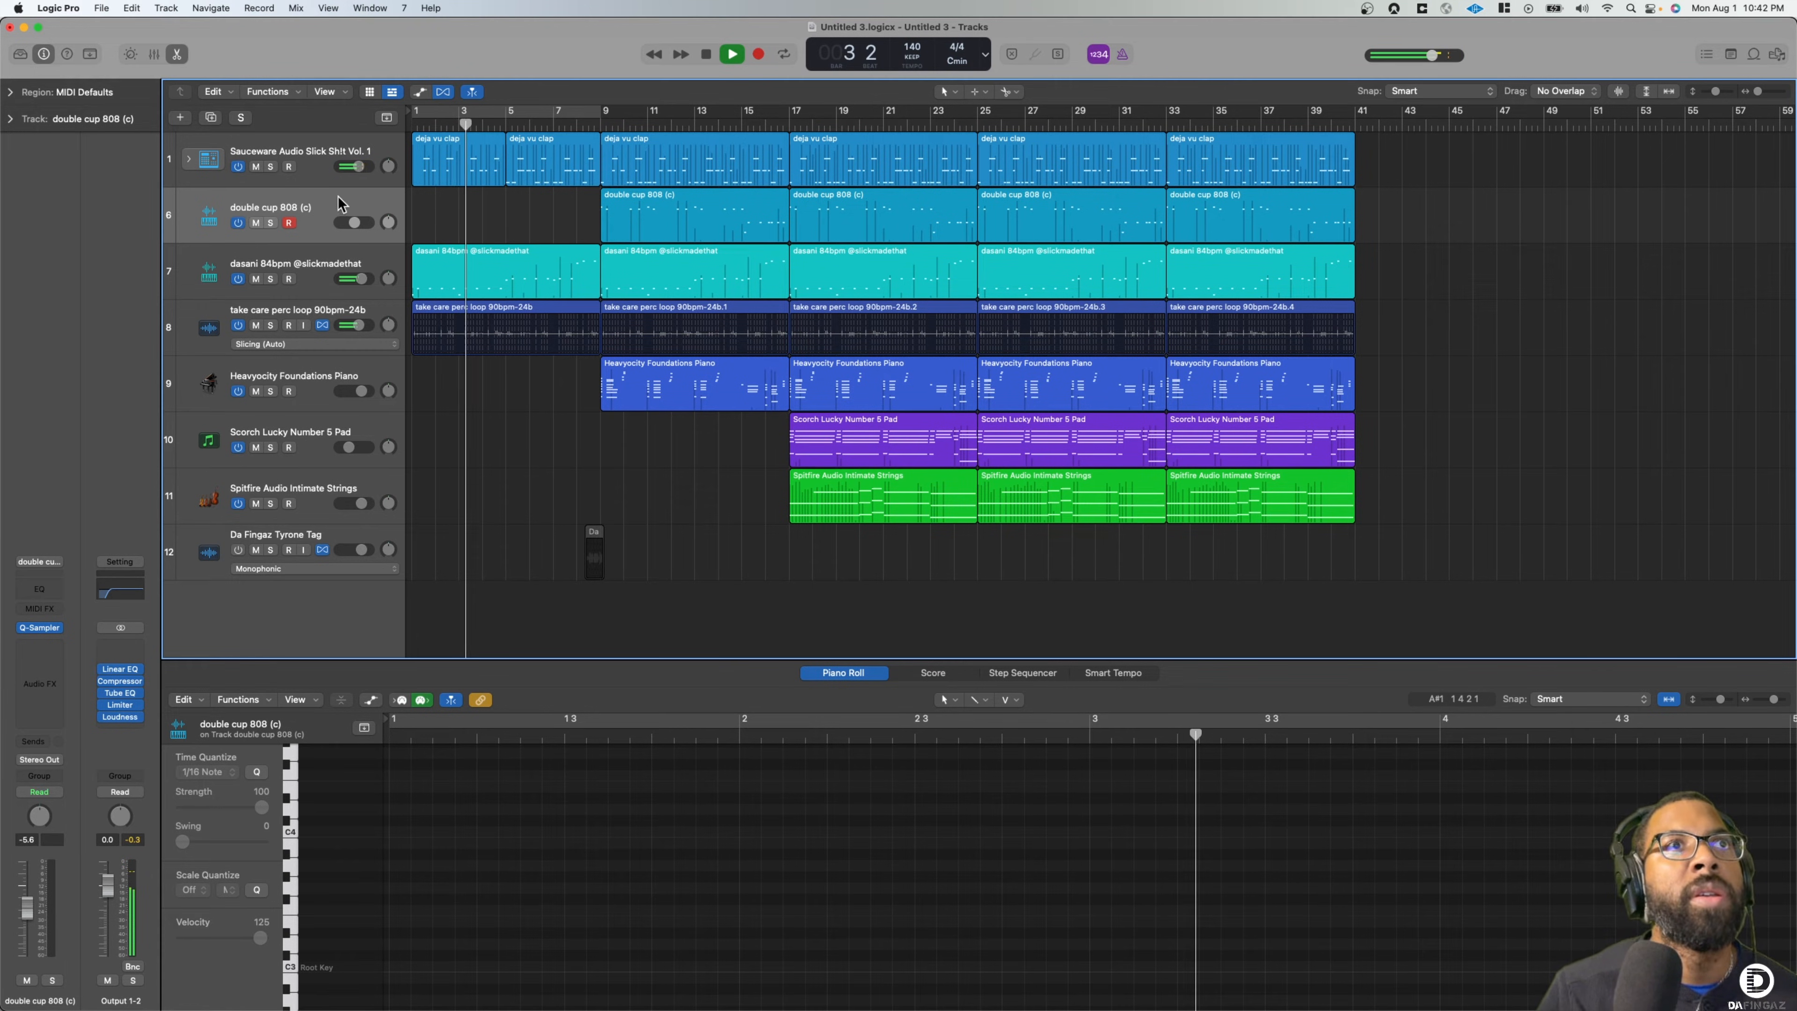
{"action": "left_click", "coordinate": [188, 160]}
{"action": "left_click_drag", "start_coordinate": [542, 262], "coordinate": [720, 286]}
{"action": "key", "text": "Delete"}
{"action": "scroll", "coordinate": [630, 343], "scroll_direction": "down", "scroll_amount": 3}
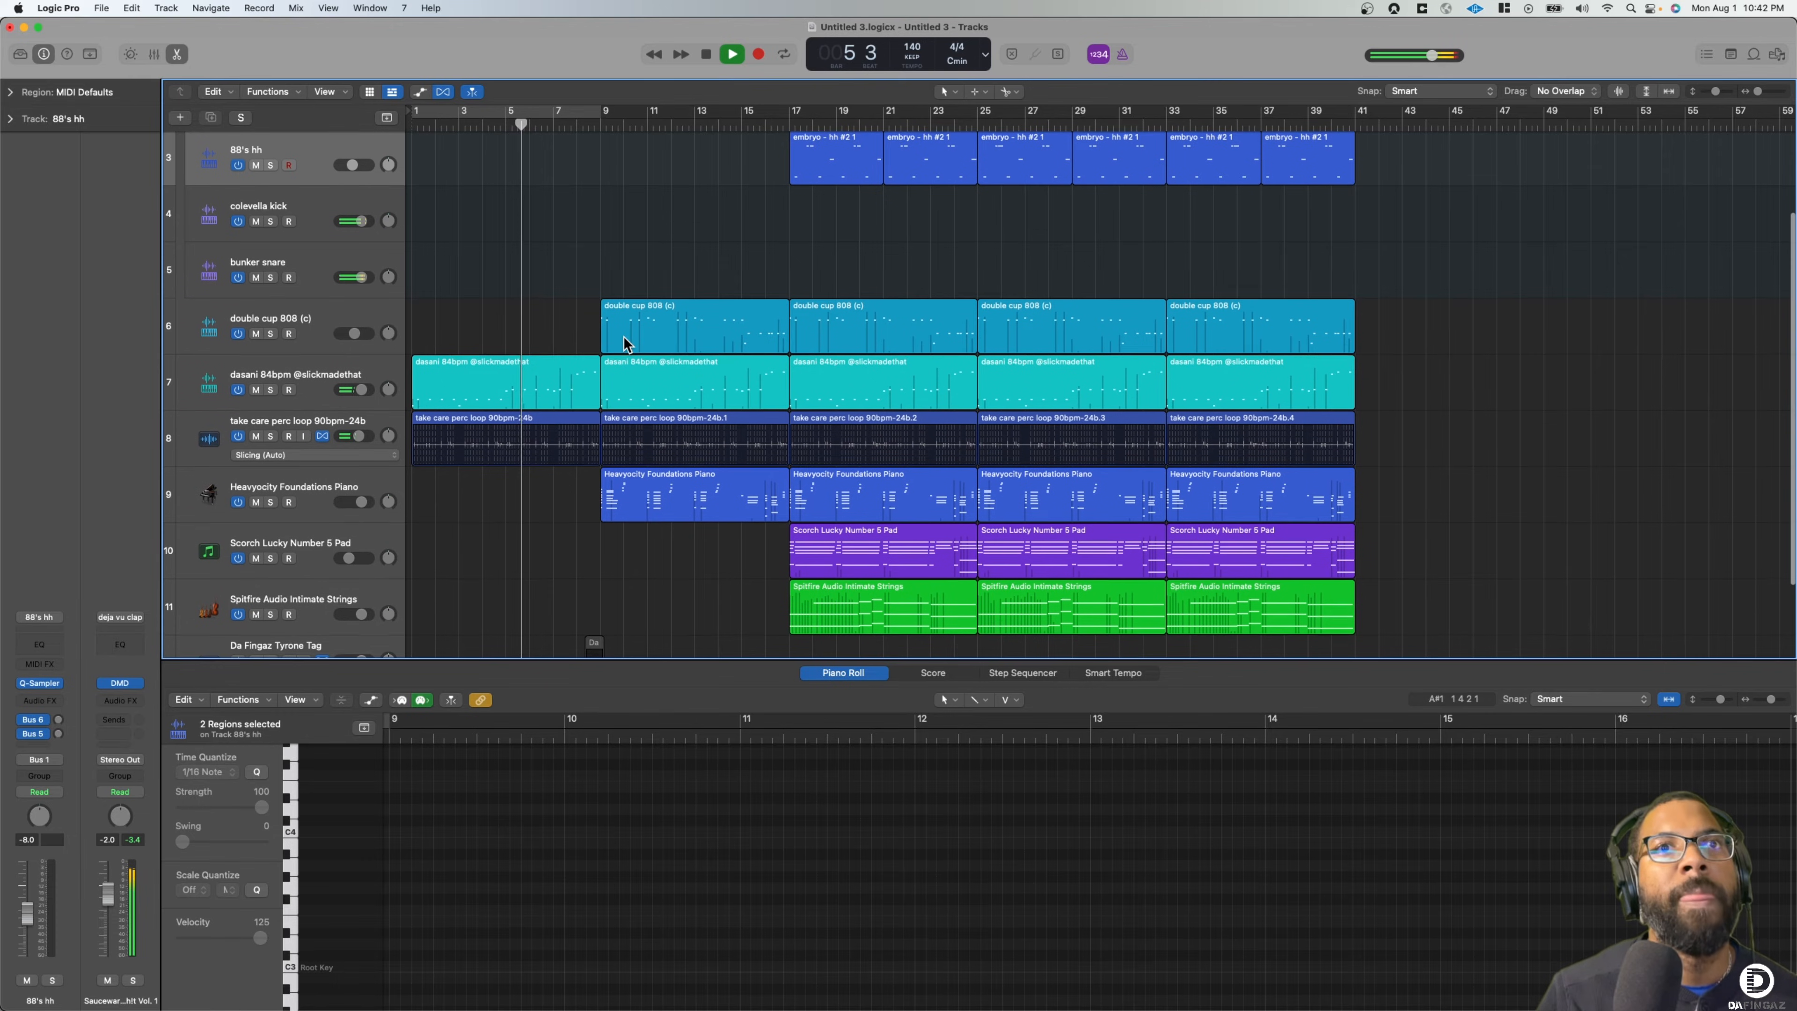
{"action": "scroll", "coordinate": [734, 509], "scroll_direction": "up", "scroll_amount": 3}
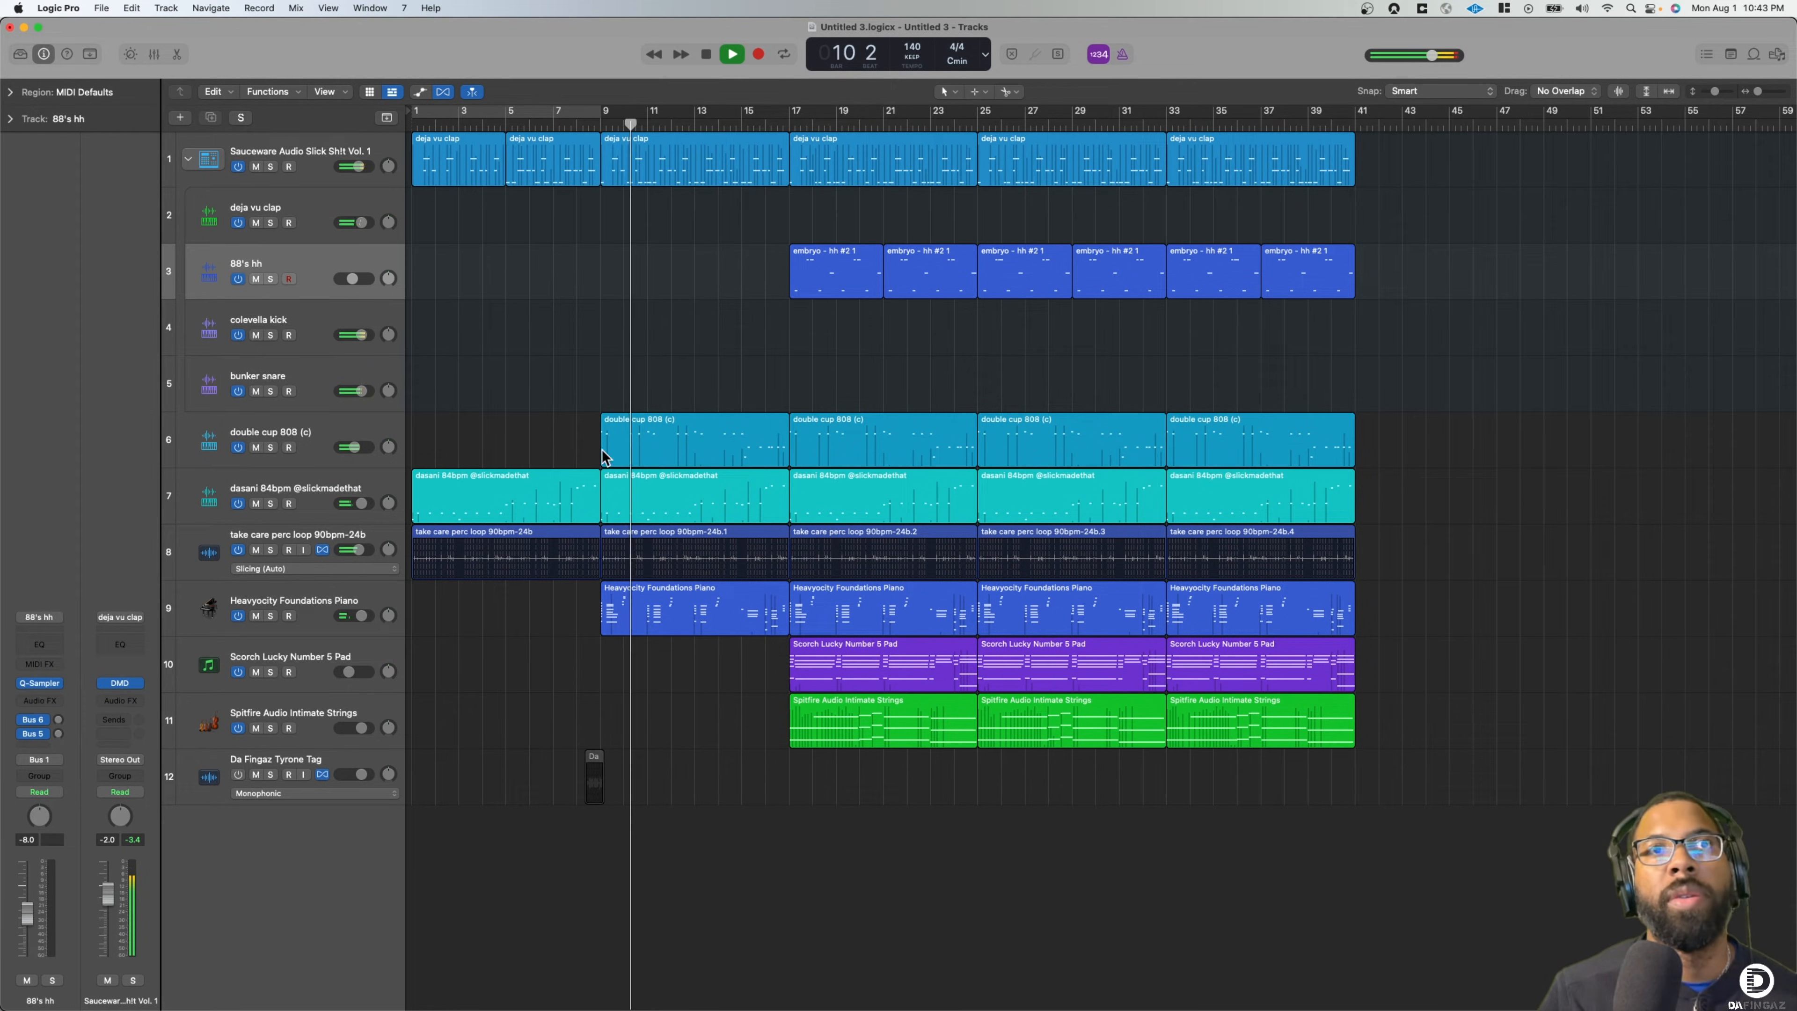
Lower the Heavyocity piano track's volume to -3.0 dB and delete the Intimate Strings region in bars 17 to 24
{"action": "left_click_drag", "start_coordinate": [362, 616], "coordinate": [357, 615]}
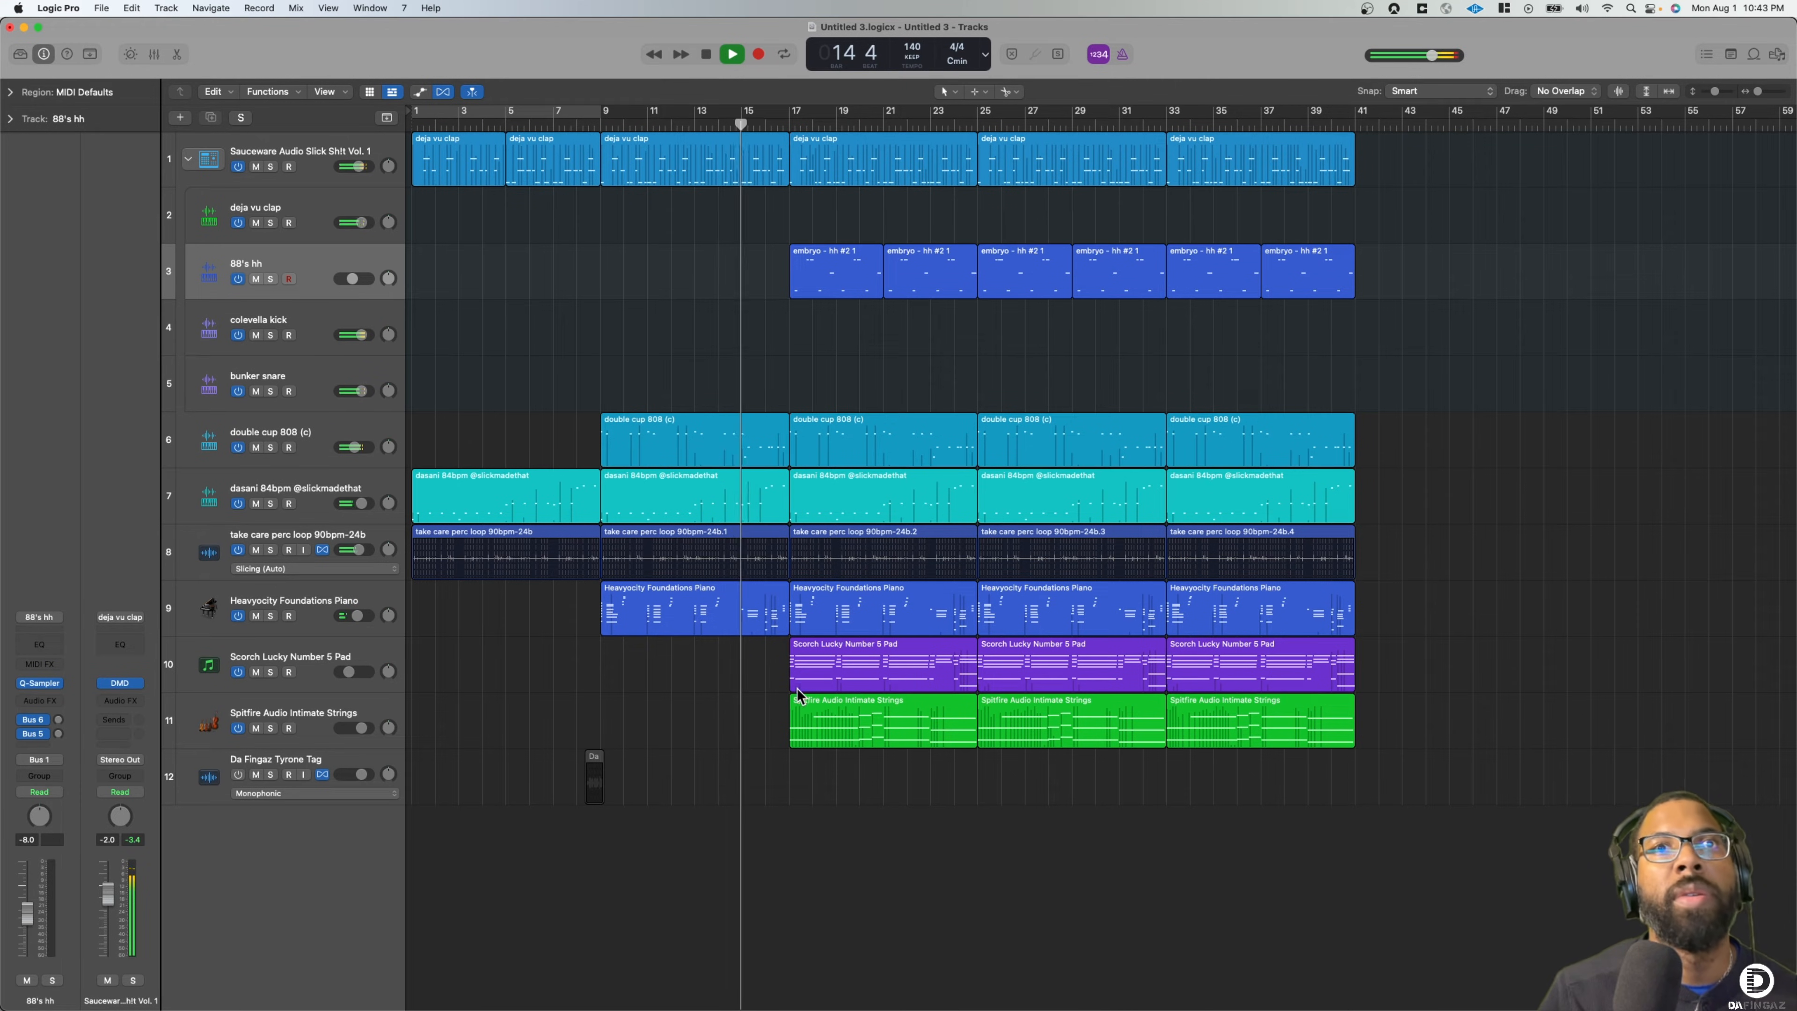
{"action": "left_click", "coordinate": [820, 728]}
{"action": "key", "text": "Delete"}
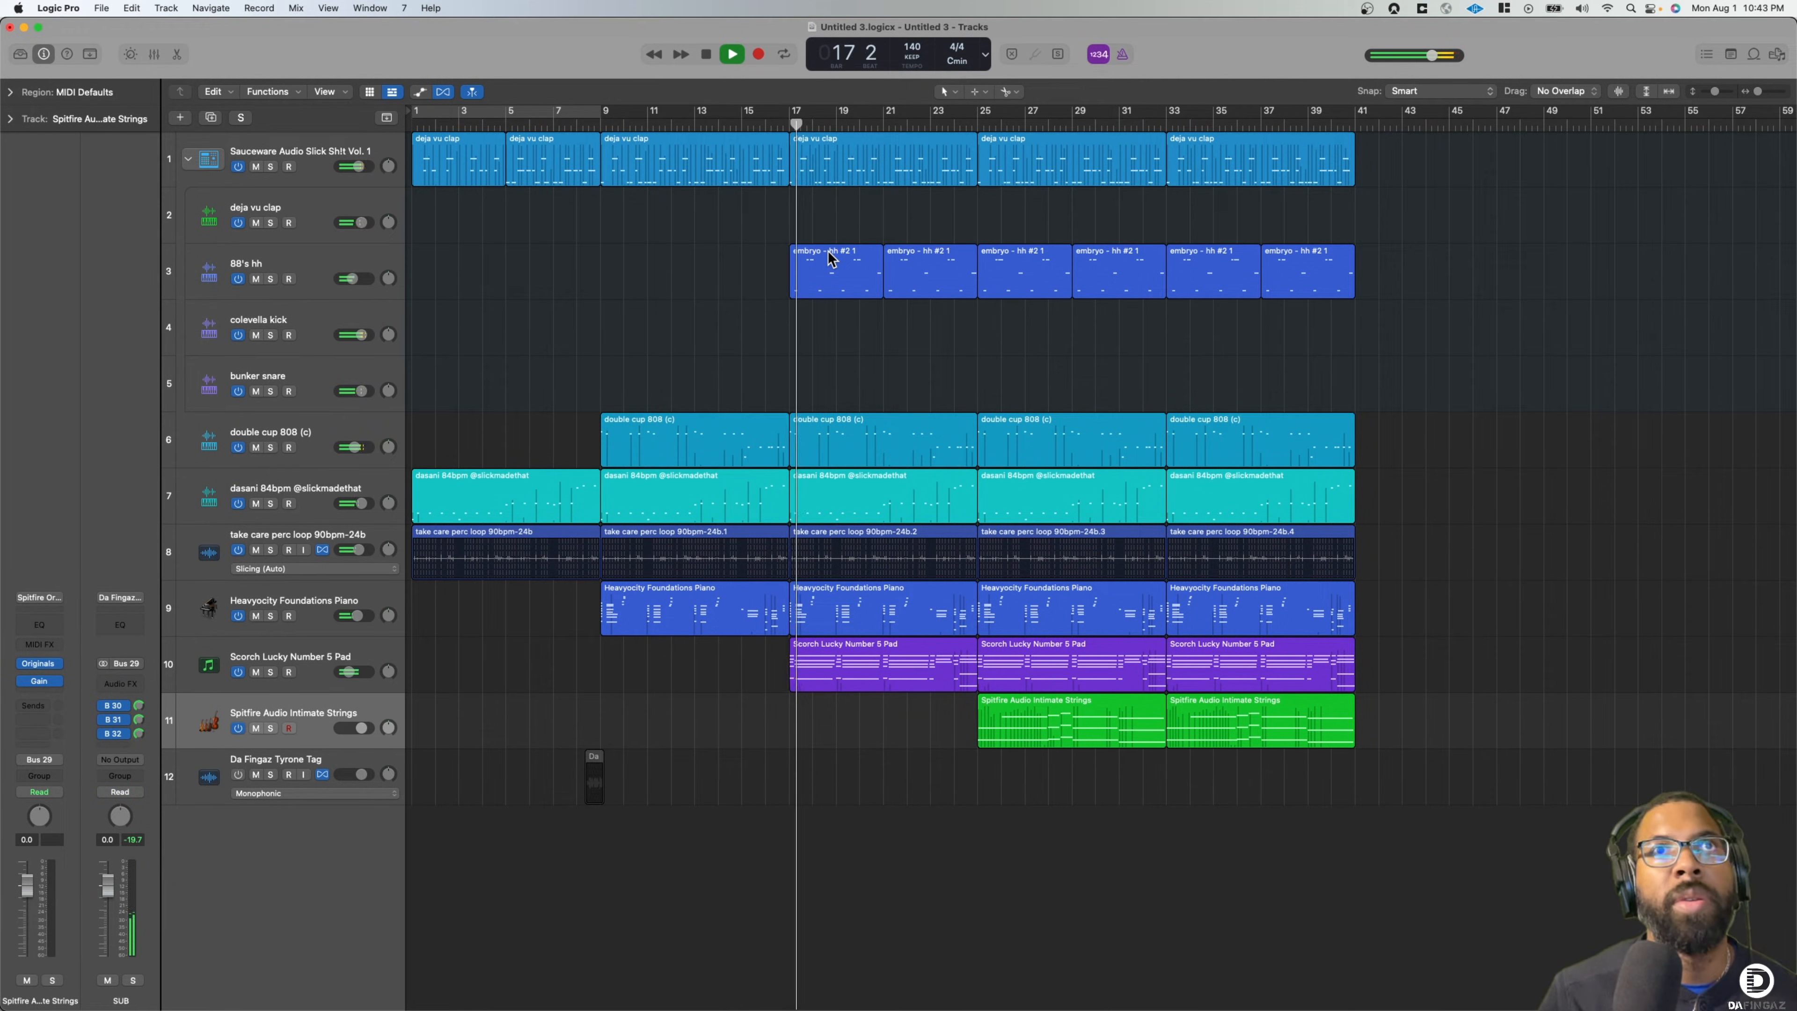
Delete the Heavyocity piano region in bars 17 to 24 and lower the Scorch pad track's volume to -16.2 dB
{"action": "left_click", "coordinate": [837, 610]}
{"action": "key", "text": "Delete"}
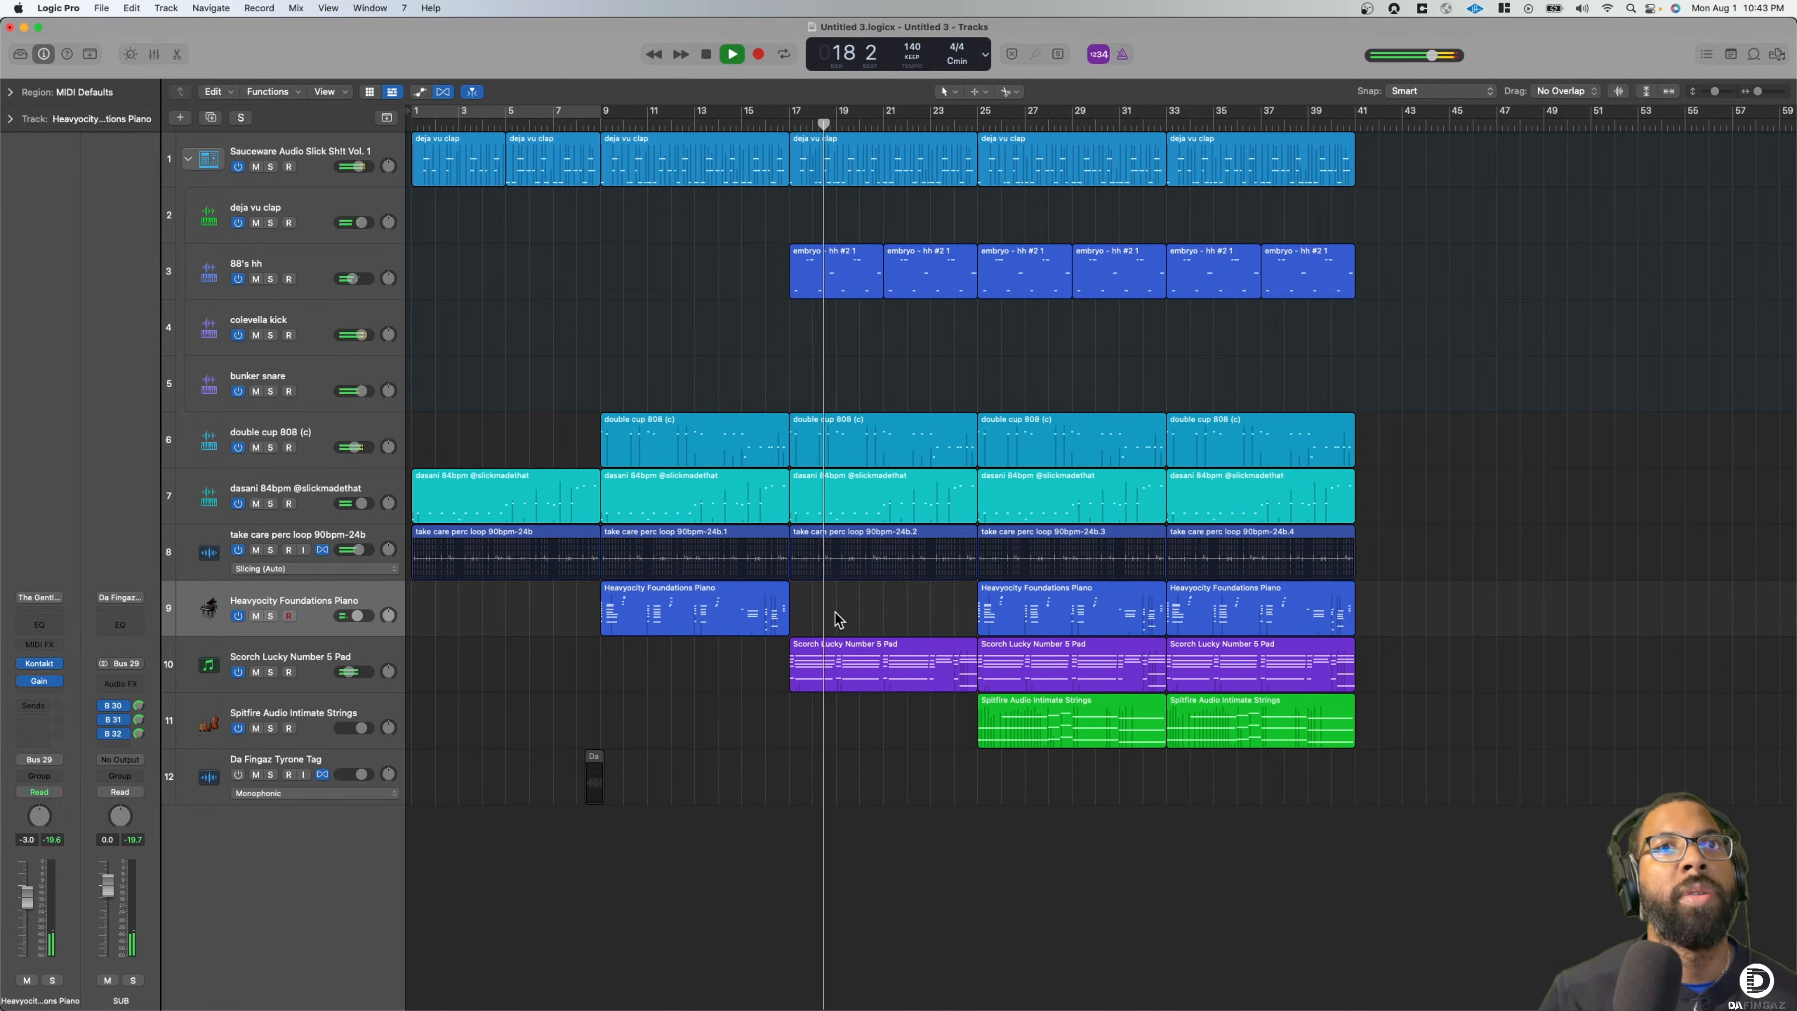
{"action": "left_click", "coordinate": [825, 665]}
{"action": "left_click_drag", "start_coordinate": [369, 678], "coordinate": [360, 678]}
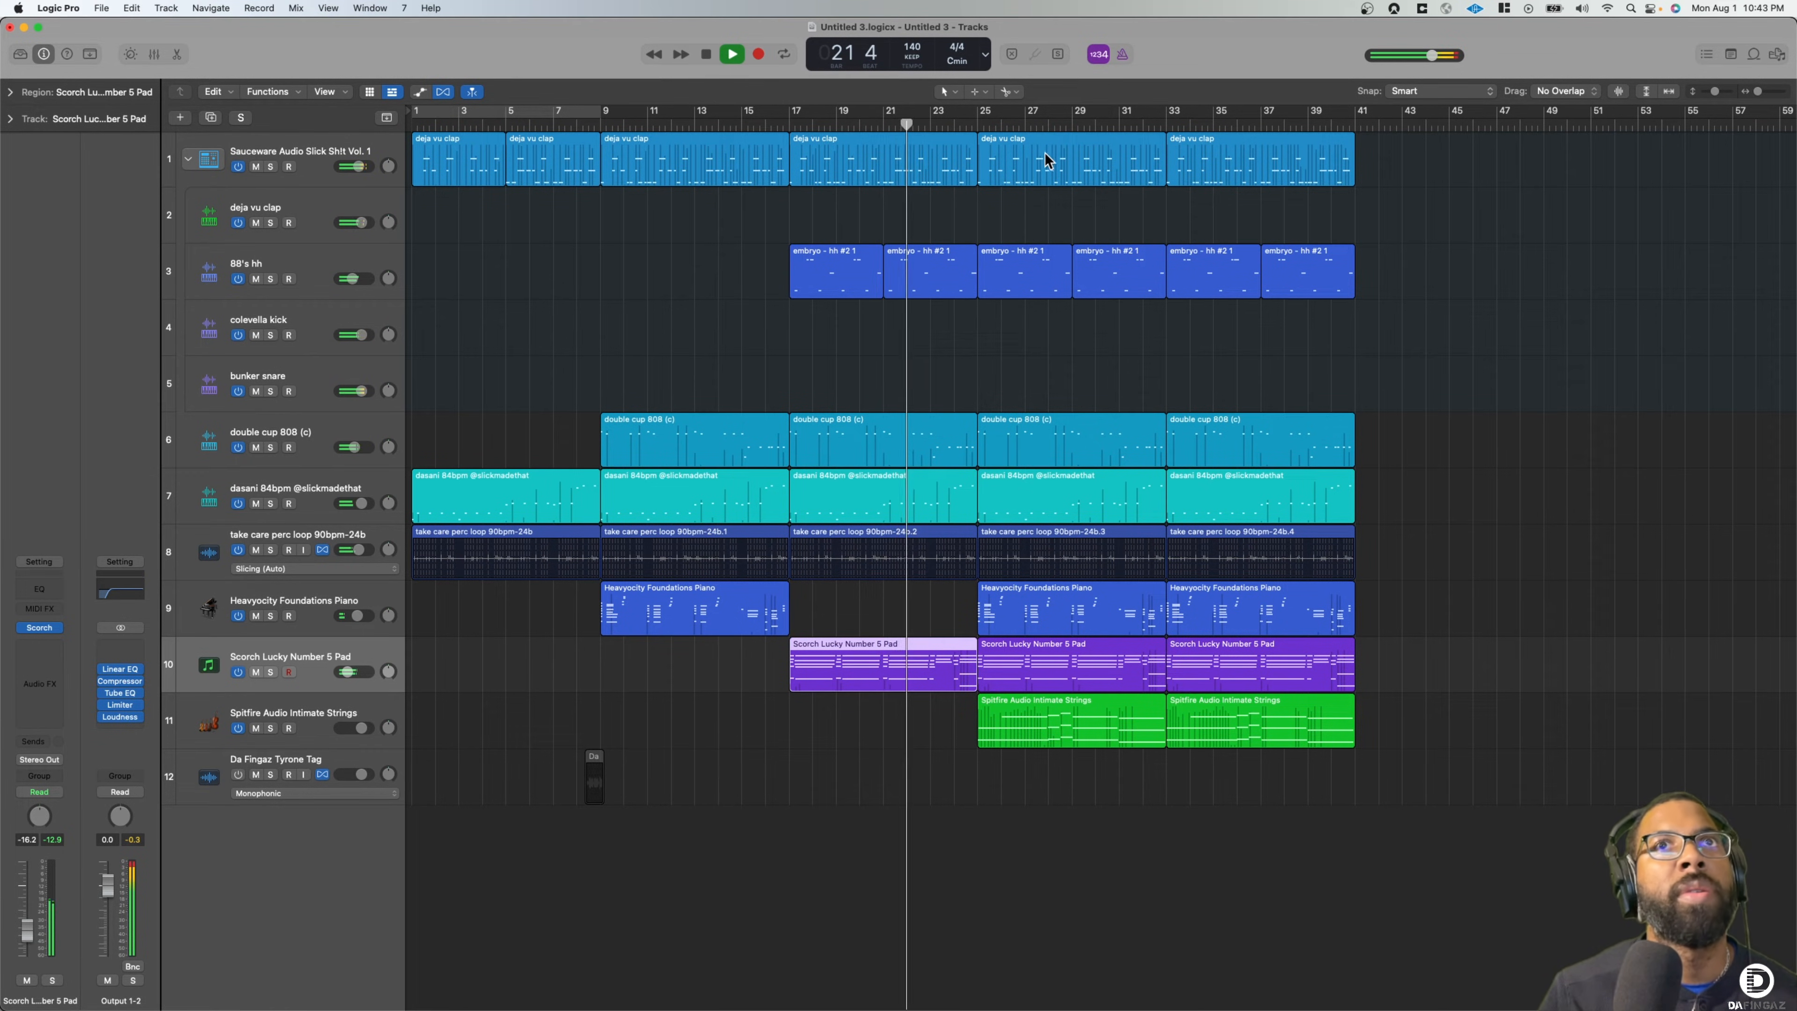
Delete the drum stack region in bars 25 to 32 and copy the kickless four-bar intro region to bar 29
{"action": "left_click", "coordinate": [1093, 150]}
{"action": "key", "text": "Delete"}
{"action": "left_click", "coordinate": [438, 159]}
{"action": "left_click_drag", "start_coordinate": [438, 158], "coordinate": [1100, 160]}
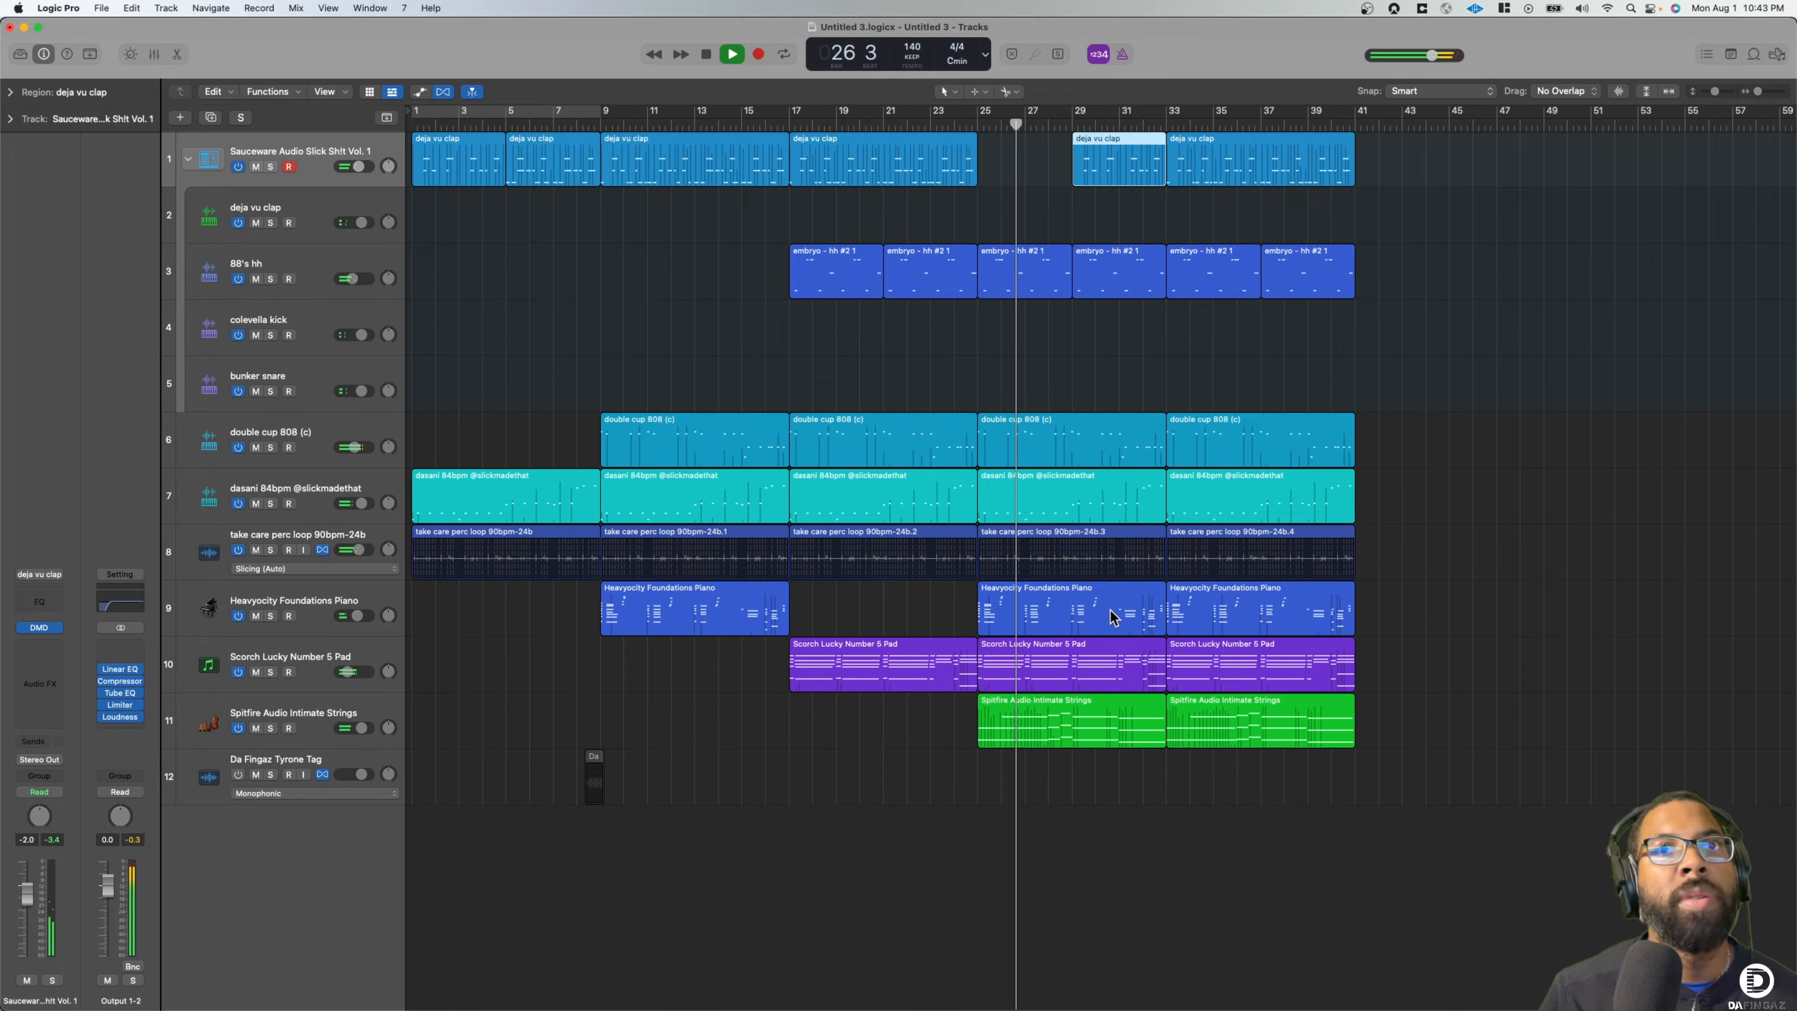
Delete the dasani, take care perc loop and double cup 808 regions in bars 25 to 32
{"action": "left_click", "coordinate": [1042, 499]}
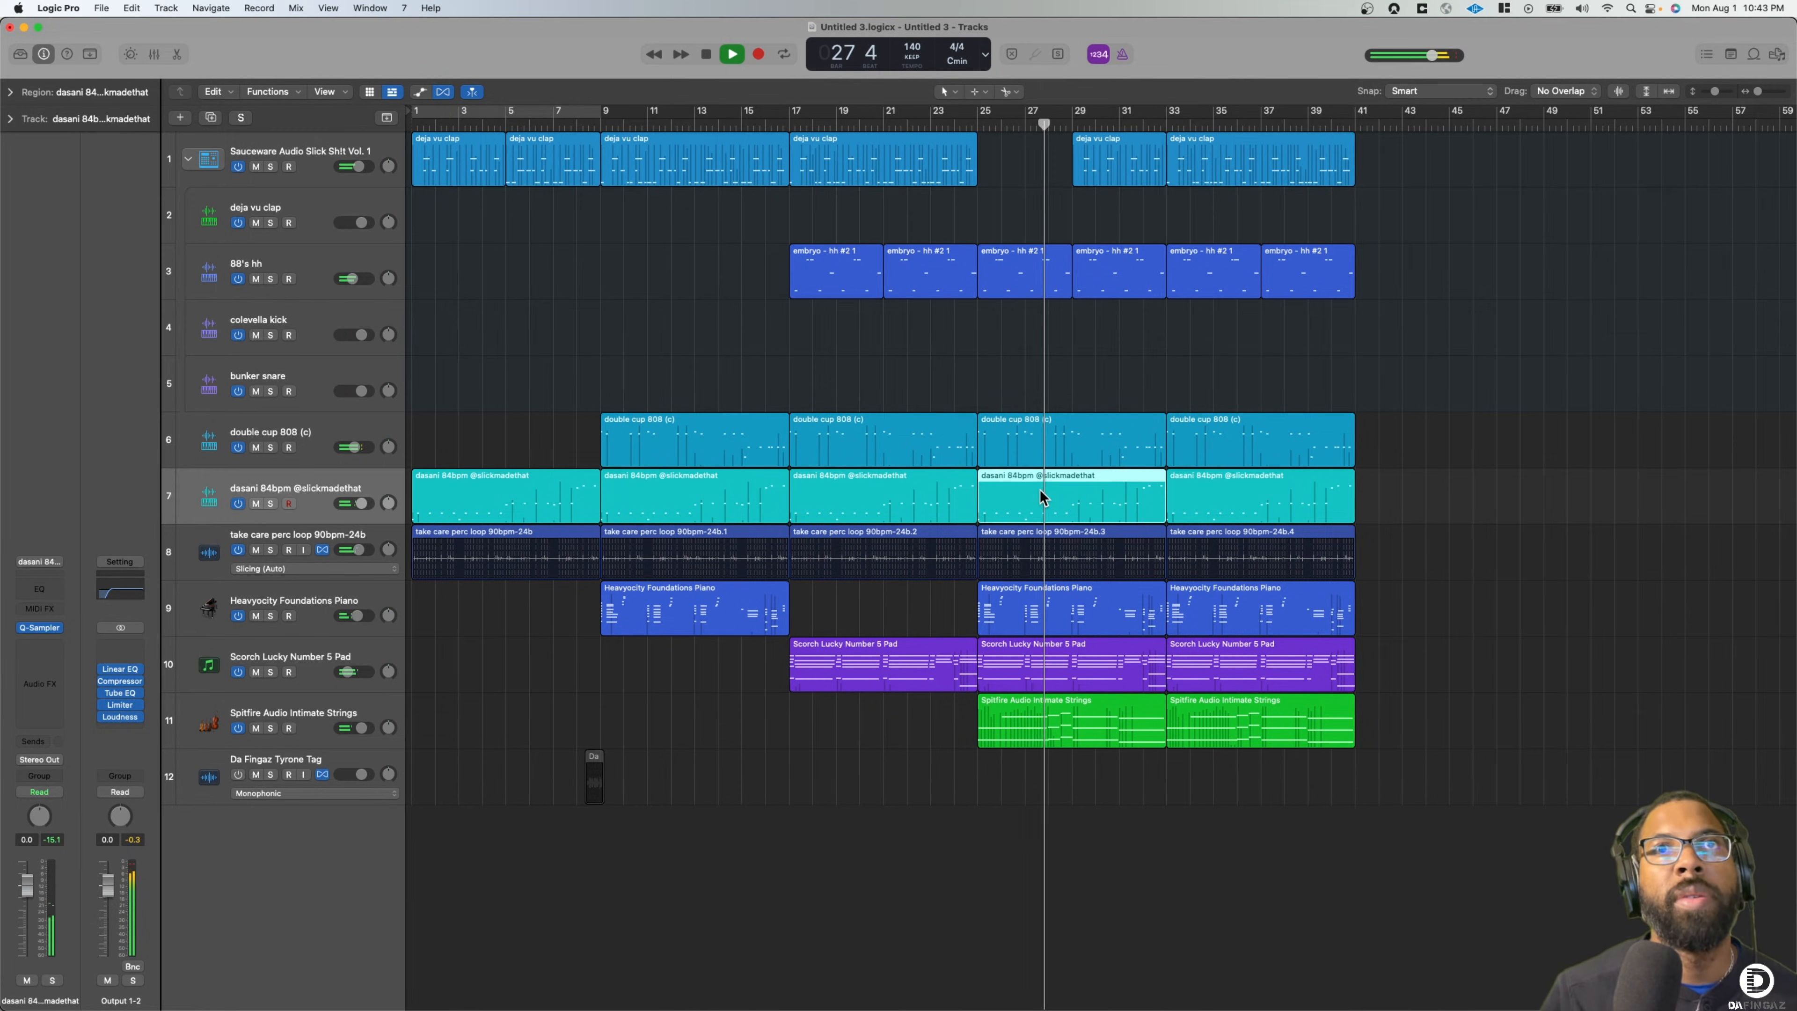
{"action": "key", "text": "Delete"}
{"action": "left_click", "coordinate": [1038, 539]}
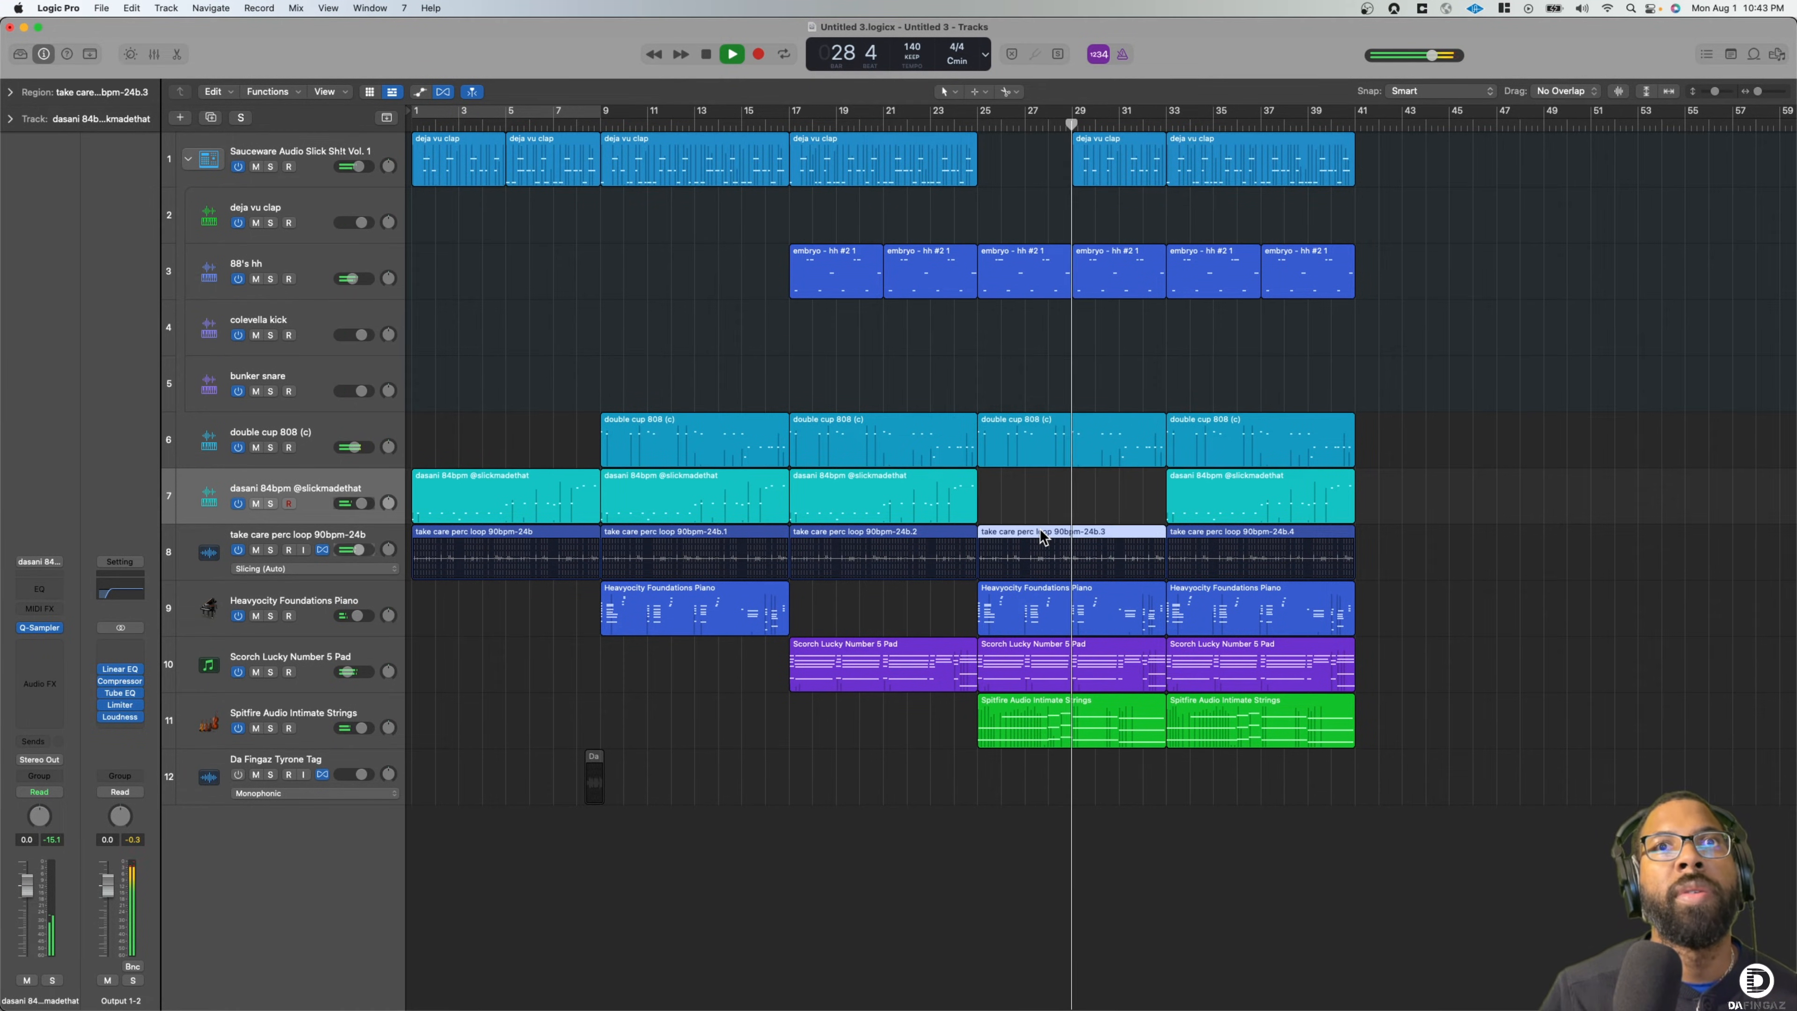
{"action": "key", "text": "Delete"}
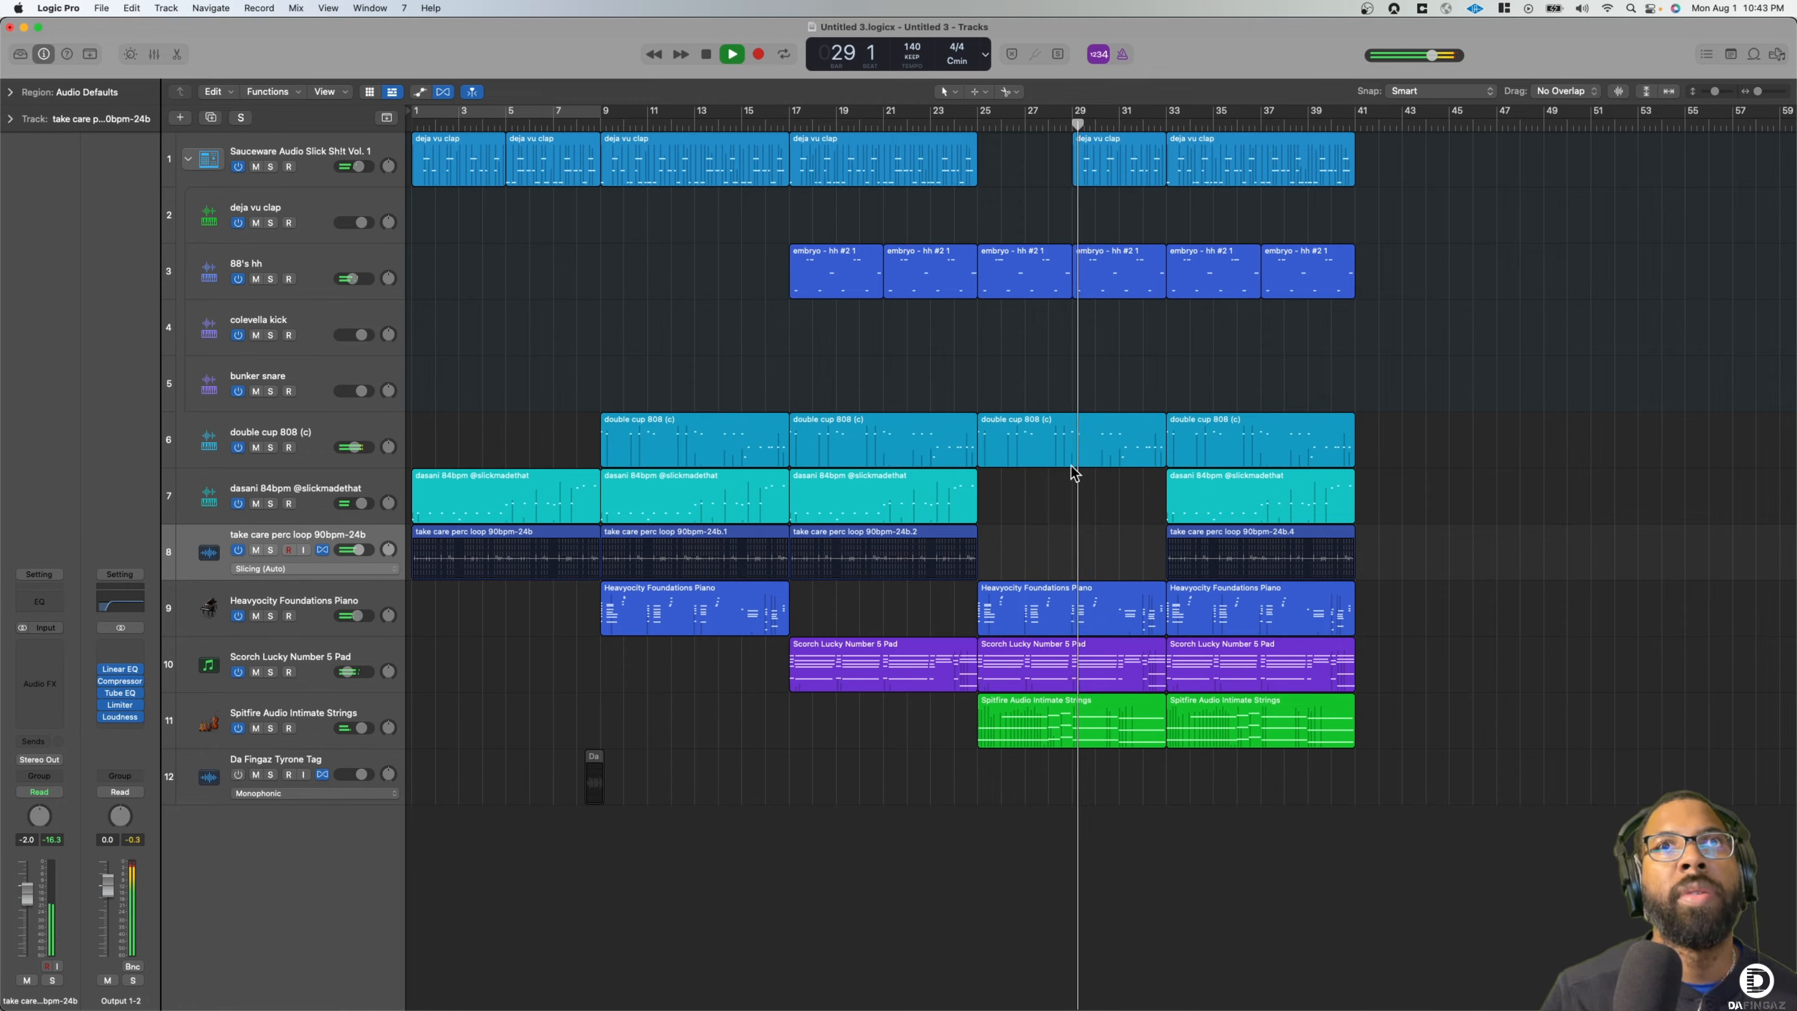
{"action": "left_click", "coordinate": [1015, 442]}
{"action": "key", "text": "Delete"}
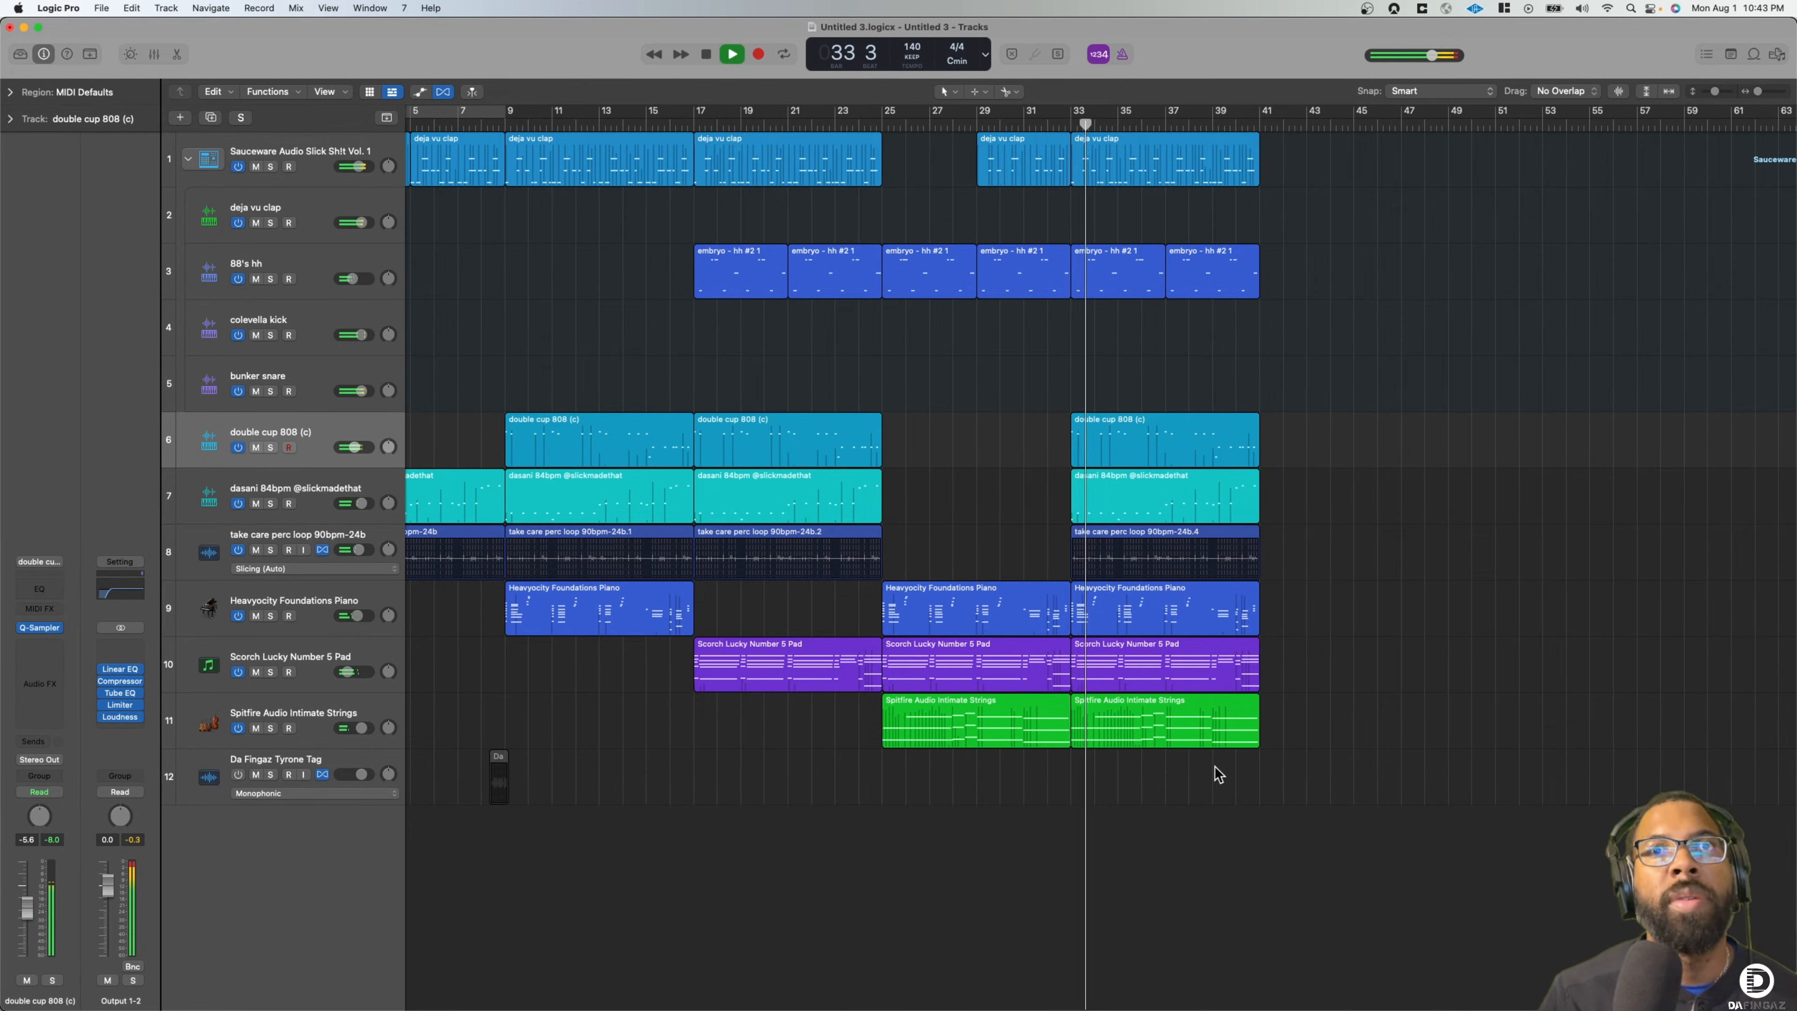
Delete the Scorch pad and Intimate Strings regions in bars 33 to 40 and restart playback from about bar 23
{"action": "left_click_drag", "start_coordinate": [1216, 773], "coordinate": [1211, 674]}
{"action": "key", "text": "Delete"}
{"action": "key", "text": "space"}
{"action": "scroll", "coordinate": [1343, 711], "scroll_direction": "right", "scroll_amount": 1}
{"action": "double_click", "coordinate": [943, 128]}
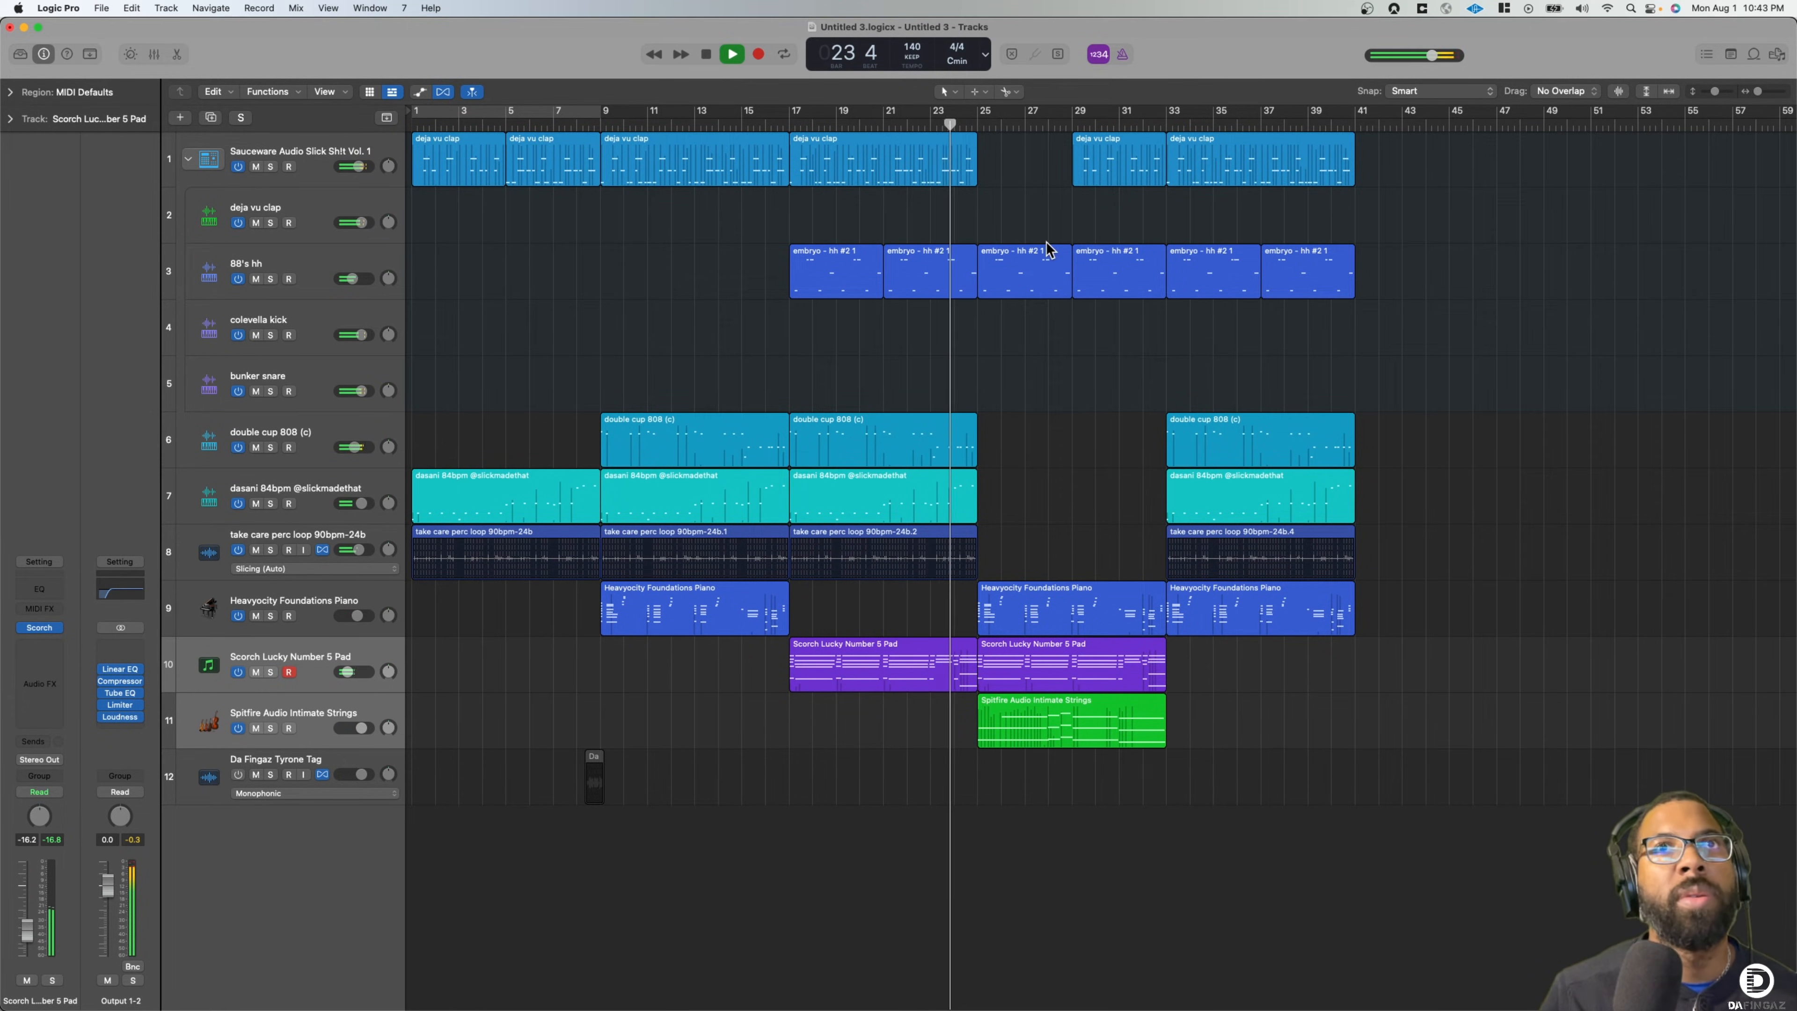
Delete the two 88's hh regions in bars 25 to 32
{"action": "left_click", "coordinate": [1026, 256]}
{"action": "key", "text": "Delete"}
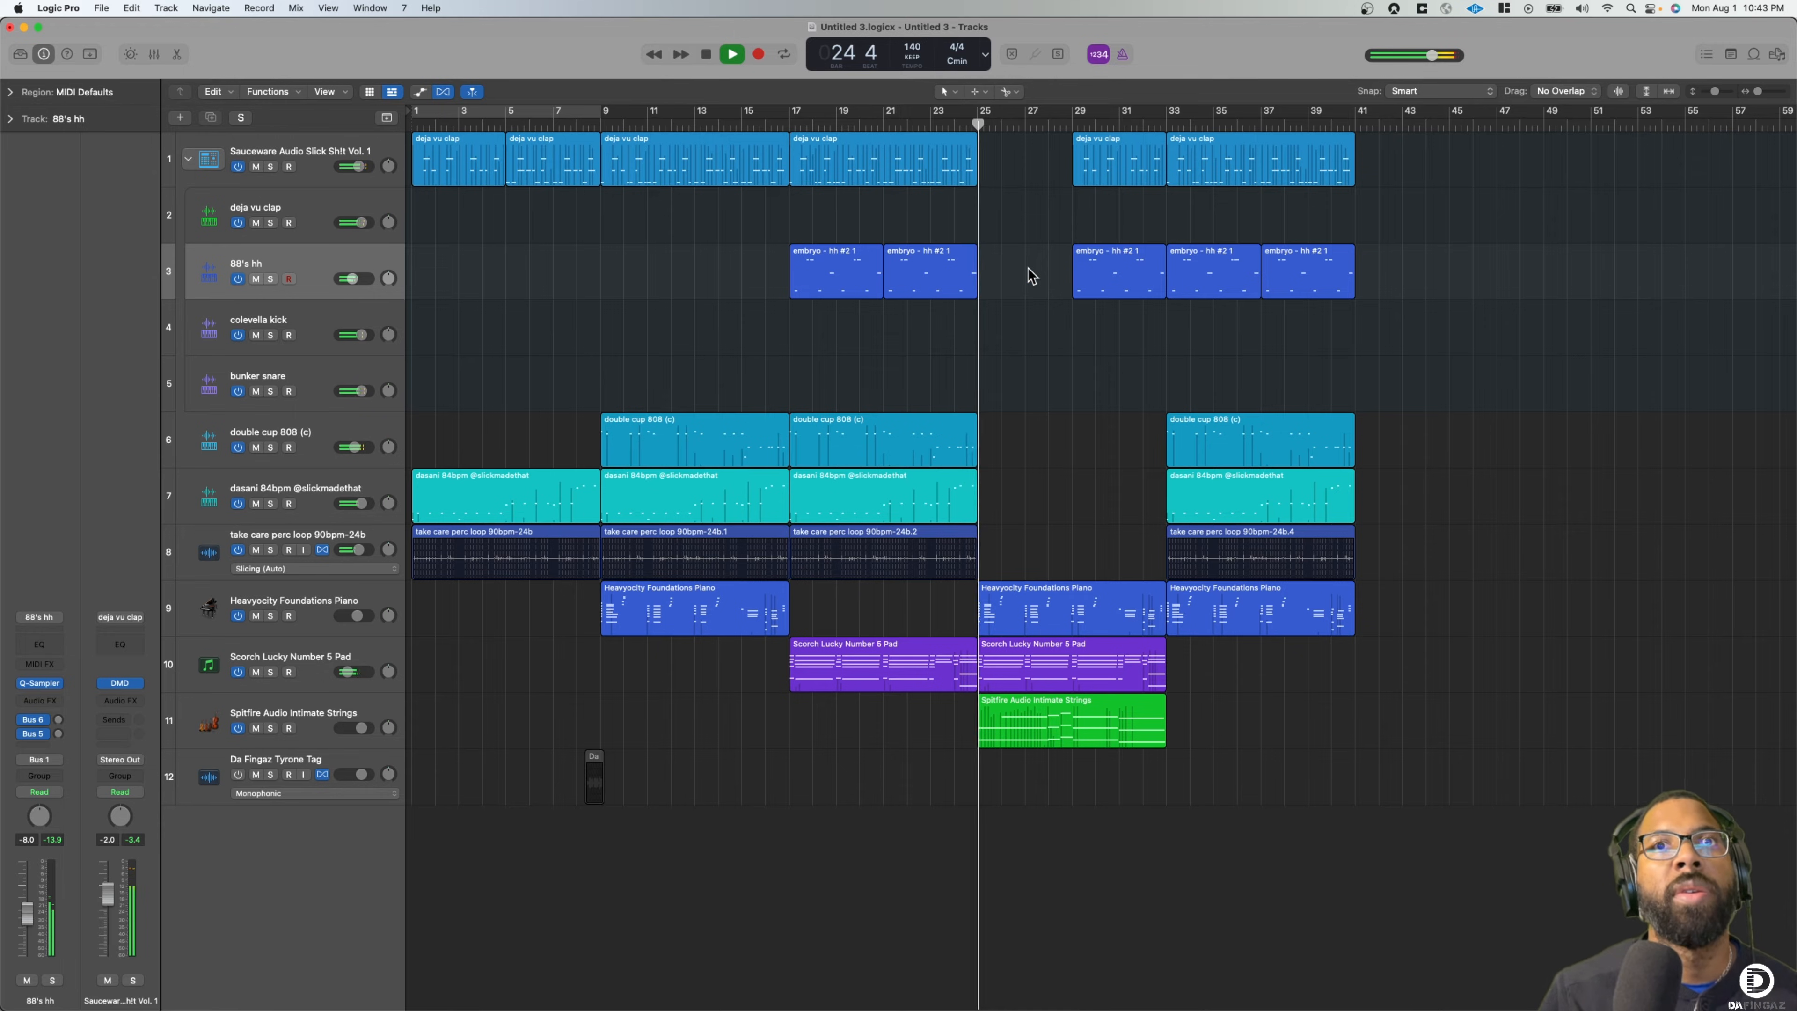
{"action": "left_click", "coordinate": [1105, 284]}
{"action": "key", "text": "Delete"}
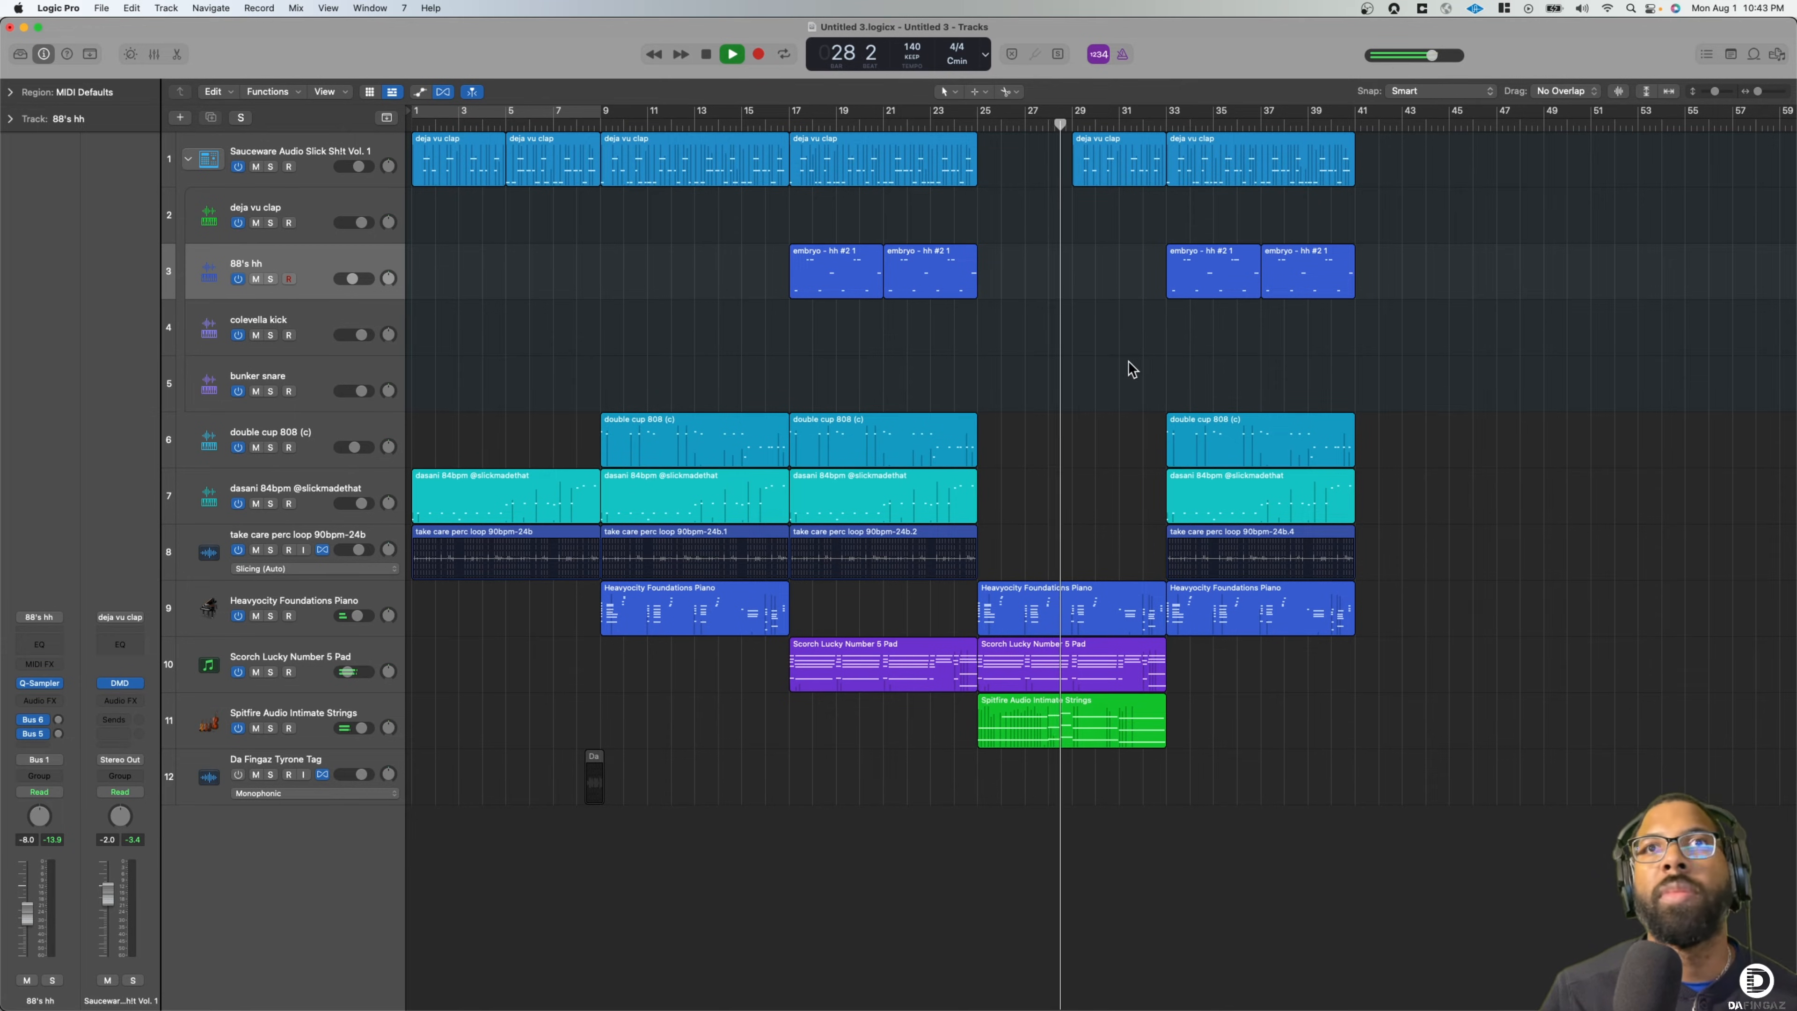
Delete the Heavyocity piano region in bars 33 to 40 and repeat that section's remaining regions into bars 41 to 48
{"action": "scroll", "coordinate": [1149, 364], "scroll_direction": "right", "scroll_amount": 2}
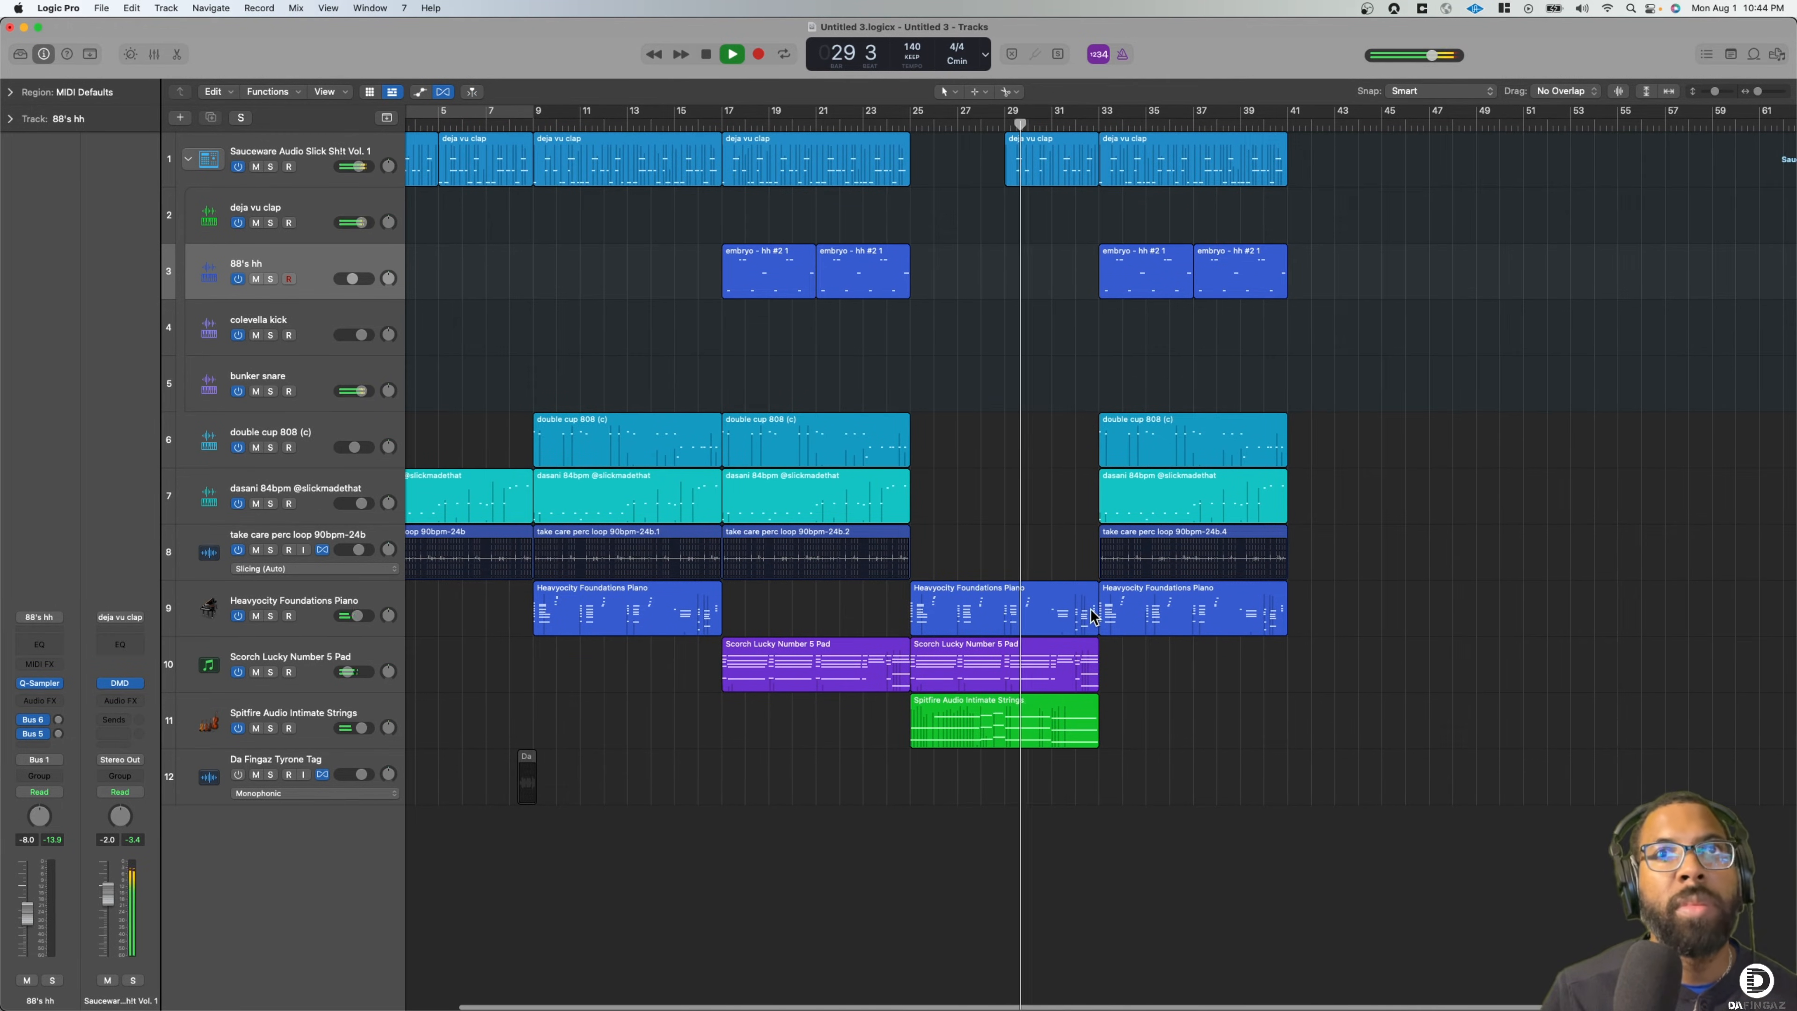
{"action": "left_click", "coordinate": [1167, 615]}
{"action": "key", "text": "Delete"}
{"action": "scroll", "coordinate": [1167, 615], "scroll_direction": "left", "scroll_amount": 2}
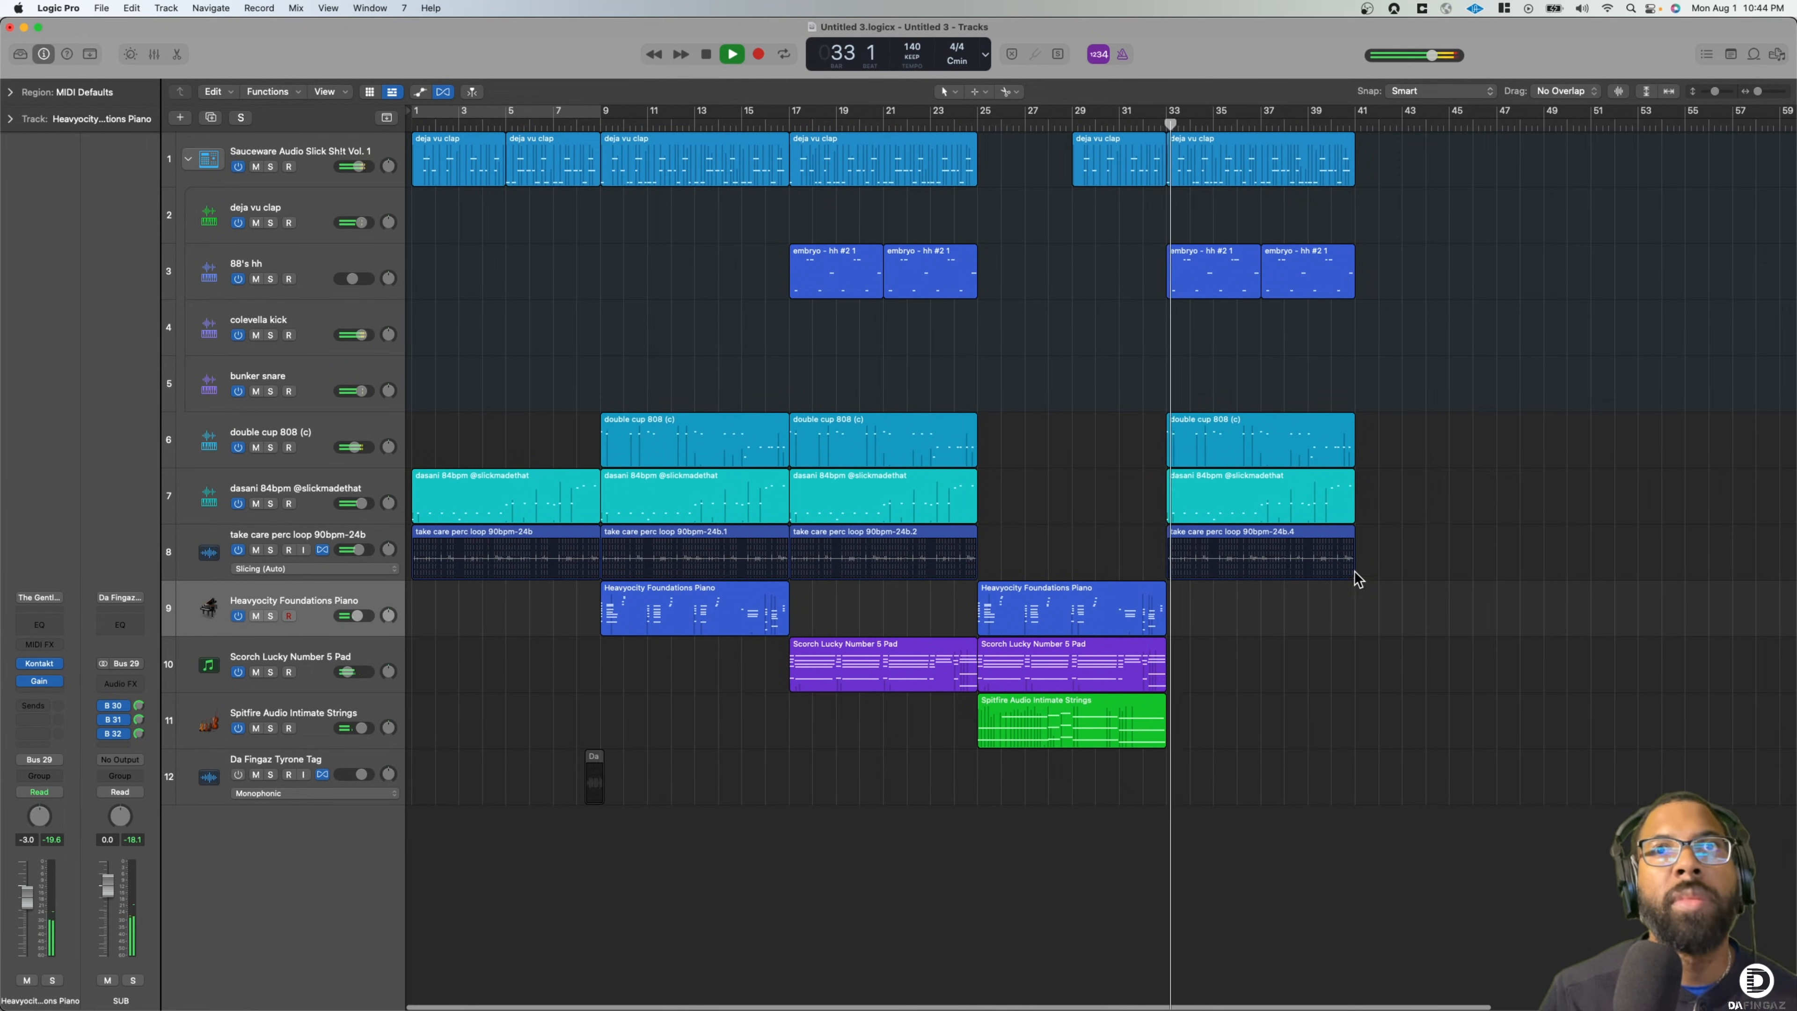
{"action": "left_click_drag", "start_coordinate": [1413, 628], "coordinate": [1217, 192]}
{"action": "key", "text": "super+r"}
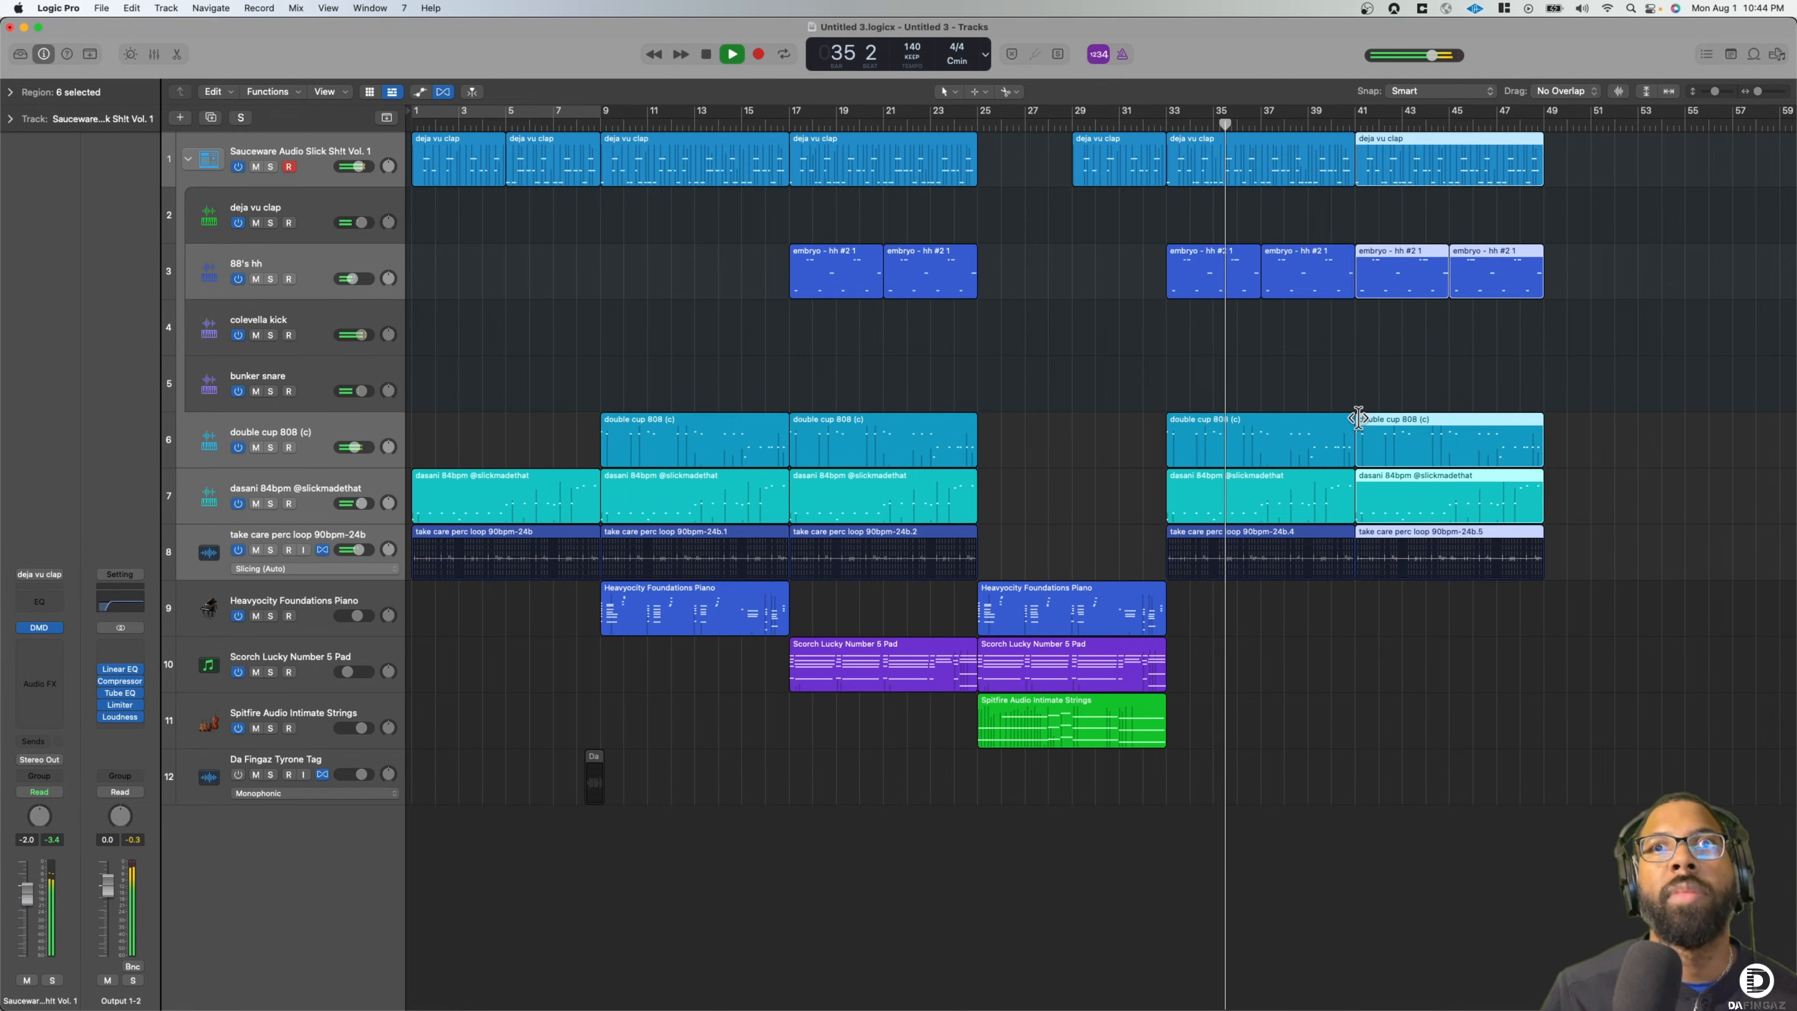
Copy the Scorch pad region to bar 41 and the piano, pad and strings regions of bars 25 to 32 to bar 49
{"action": "scroll", "coordinate": [1121, 554], "scroll_direction": "right", "scroll_amount": 5}
{"action": "left_click", "coordinate": [803, 663]}
{"action": "left_click_drag", "start_coordinate": [782, 664], "coordinate": [1340, 661]}
{"action": "left_click_drag", "start_coordinate": [961, 842], "coordinate": [1534, 600]}
{"action": "scroll", "coordinate": [1354, 542], "scroll_direction": "right", "scroll_amount": 4}
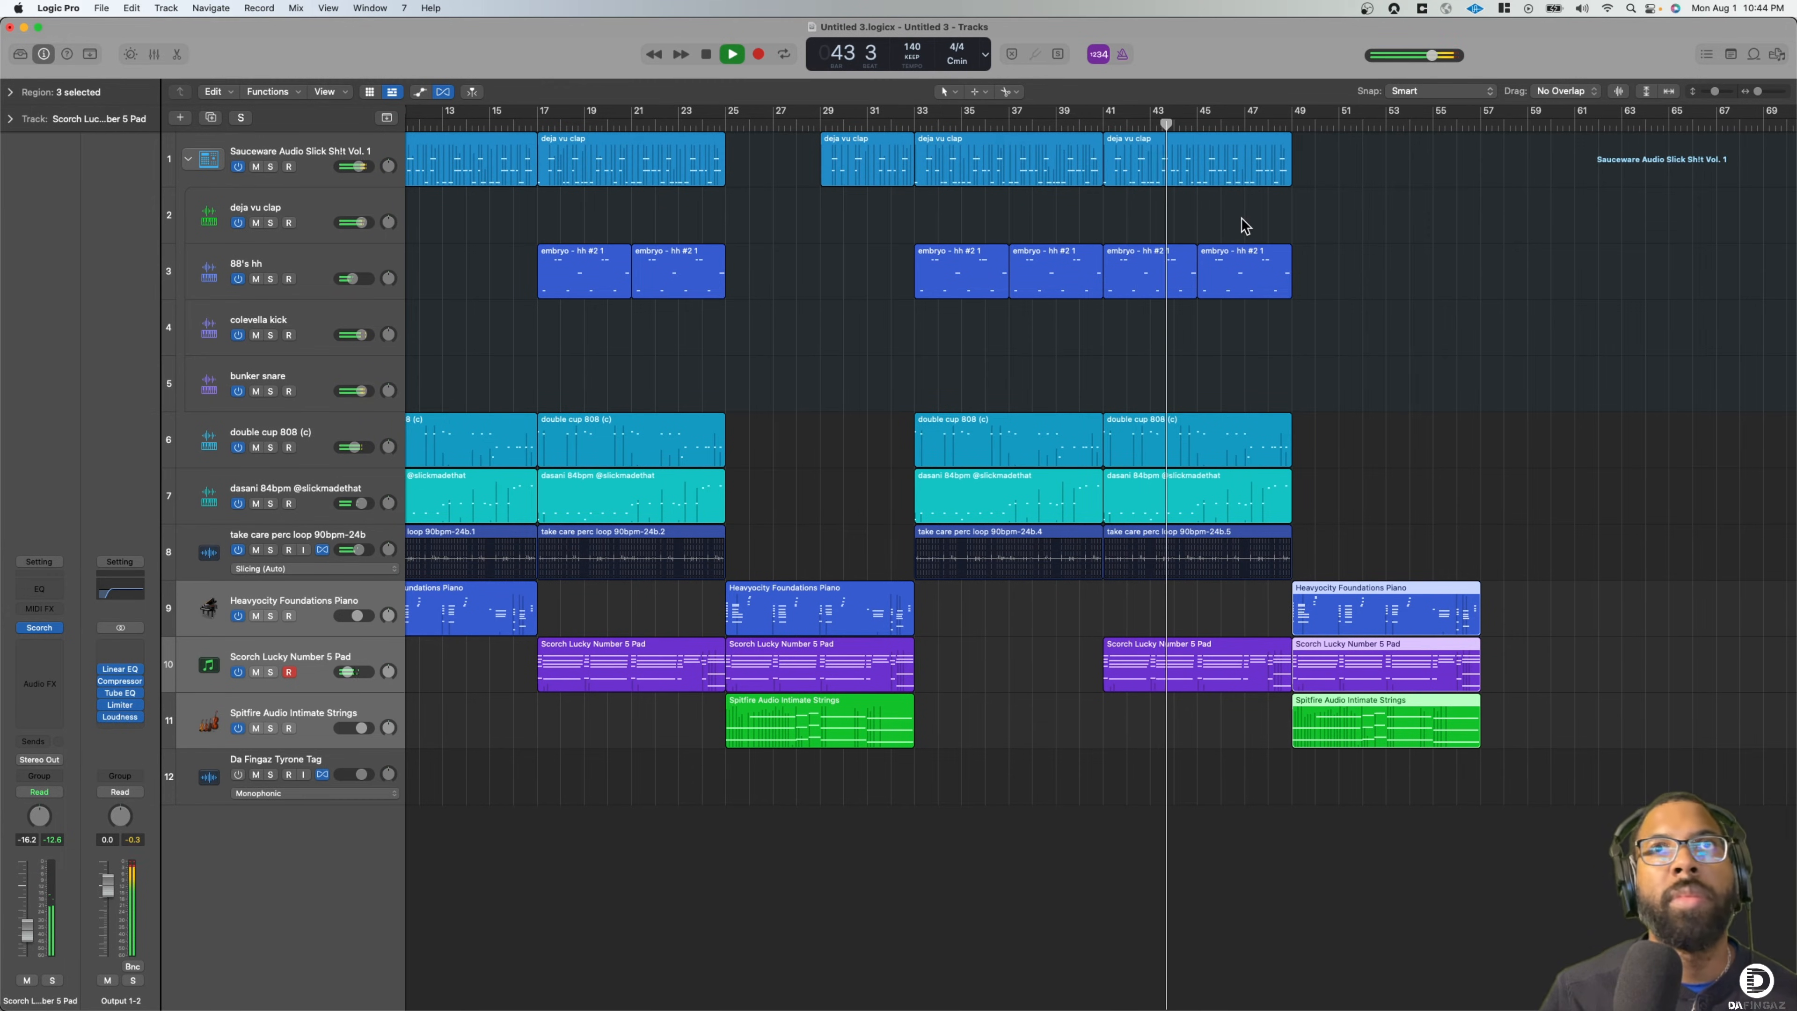
Repeat the last drum stack region into bars 49 to 56 and move the final piano, pad and strings regions to bar 53
{"action": "left_click", "coordinate": [1176, 167]}
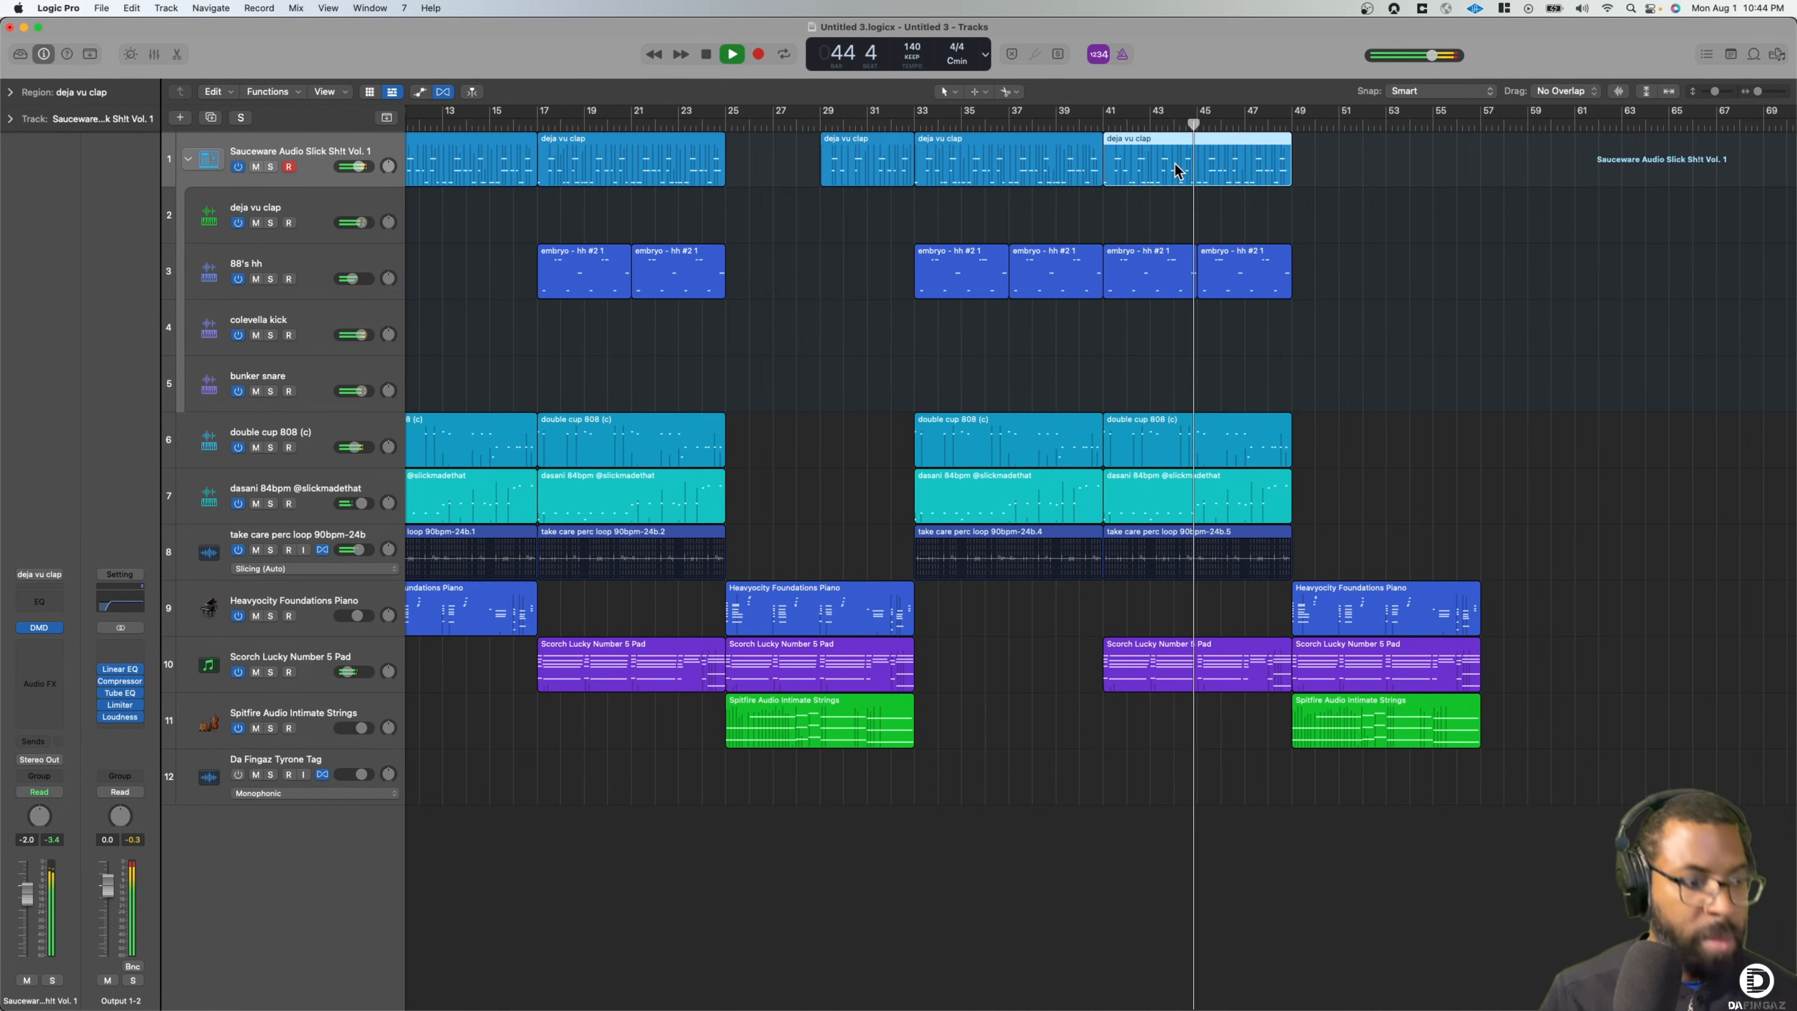
{"action": "key", "text": "super+r"}
{"action": "scroll", "coordinate": [1268, 257], "scroll_direction": "right", "scroll_amount": 3}
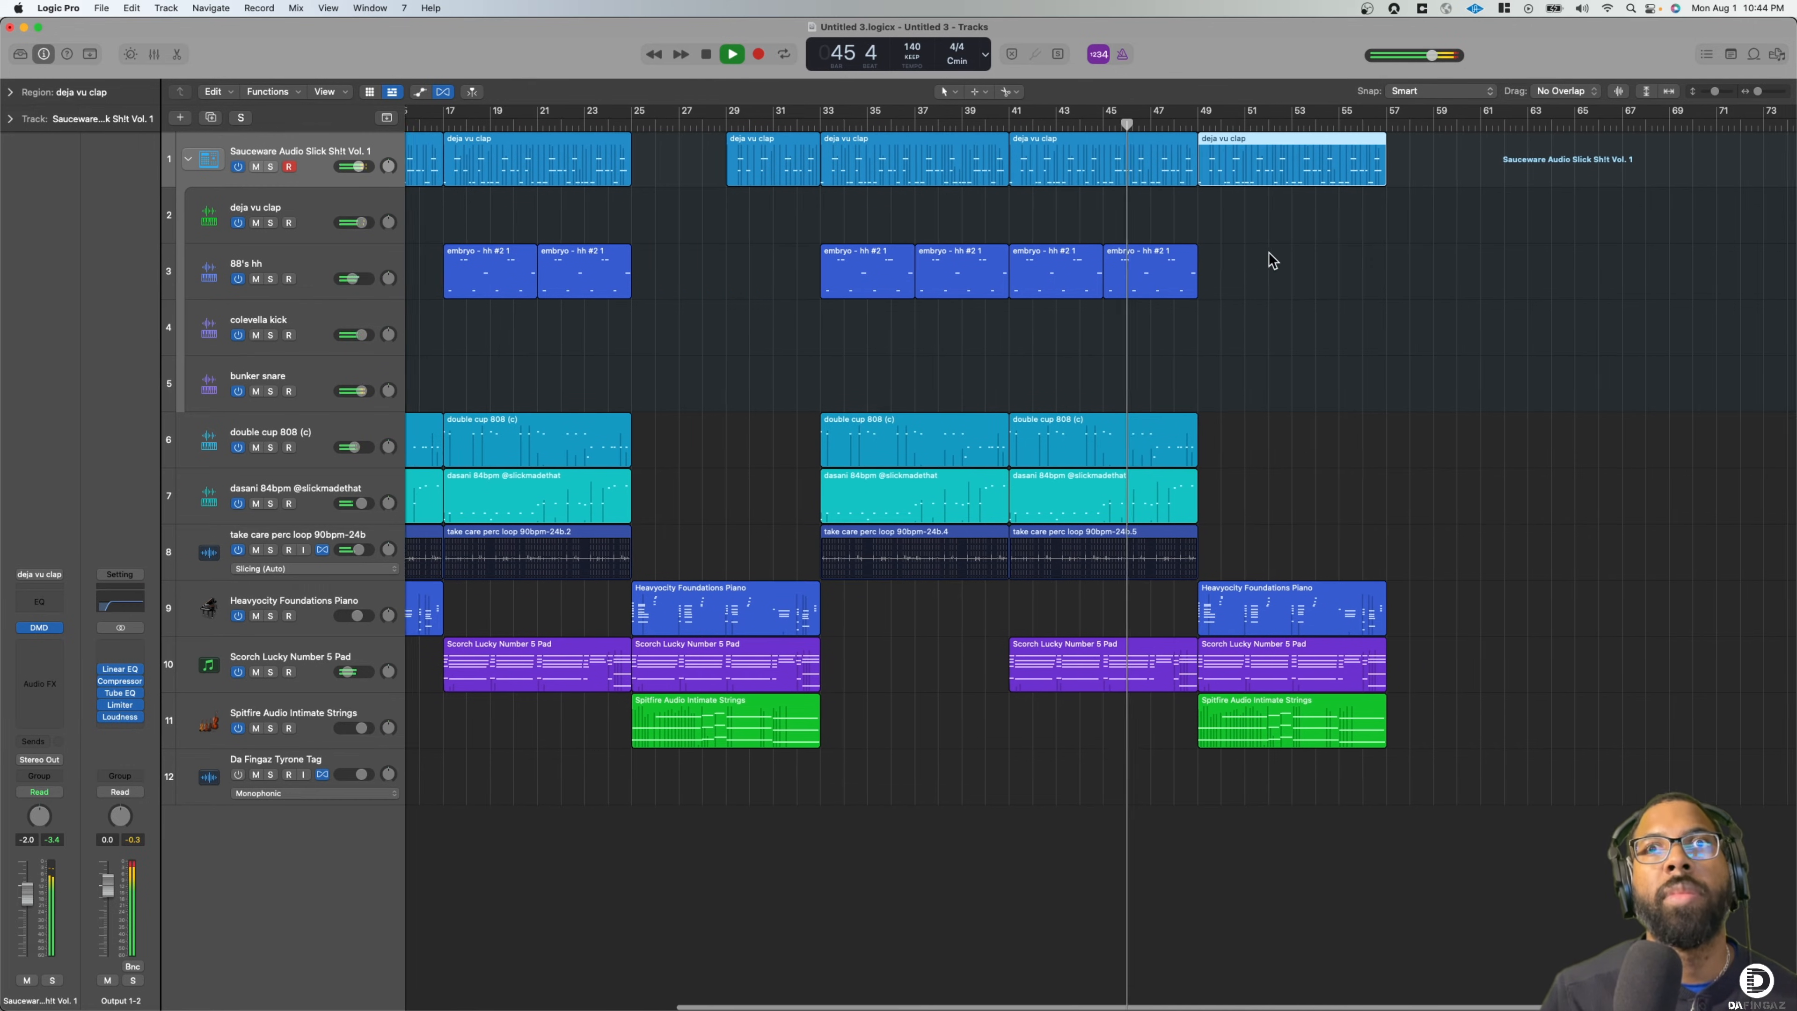
{"action": "left_click_drag", "start_coordinate": [1223, 773], "coordinate": [1316, 598]}
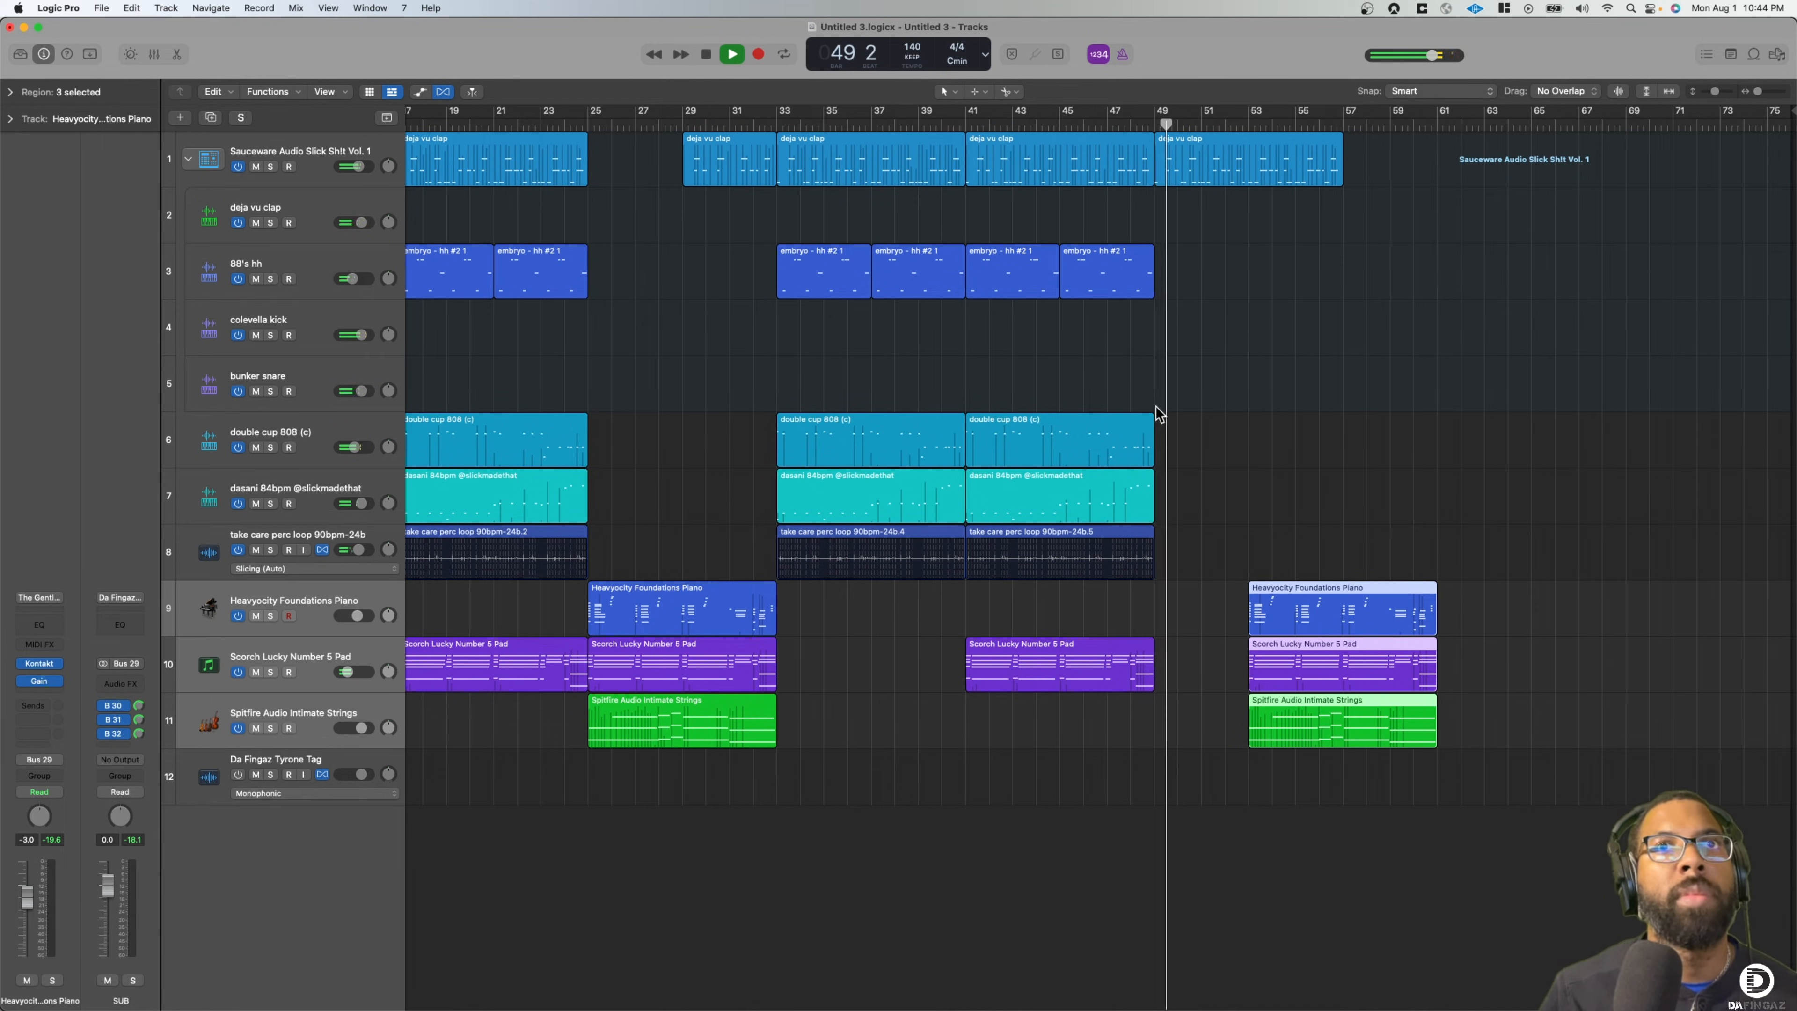
Repeat the double cup 808 region into bars 49 to 56 and move the final piano, pad and strings regions to bar 57
{"action": "left_click", "coordinate": [1065, 429]}
{"action": "key", "text": "super+r"}
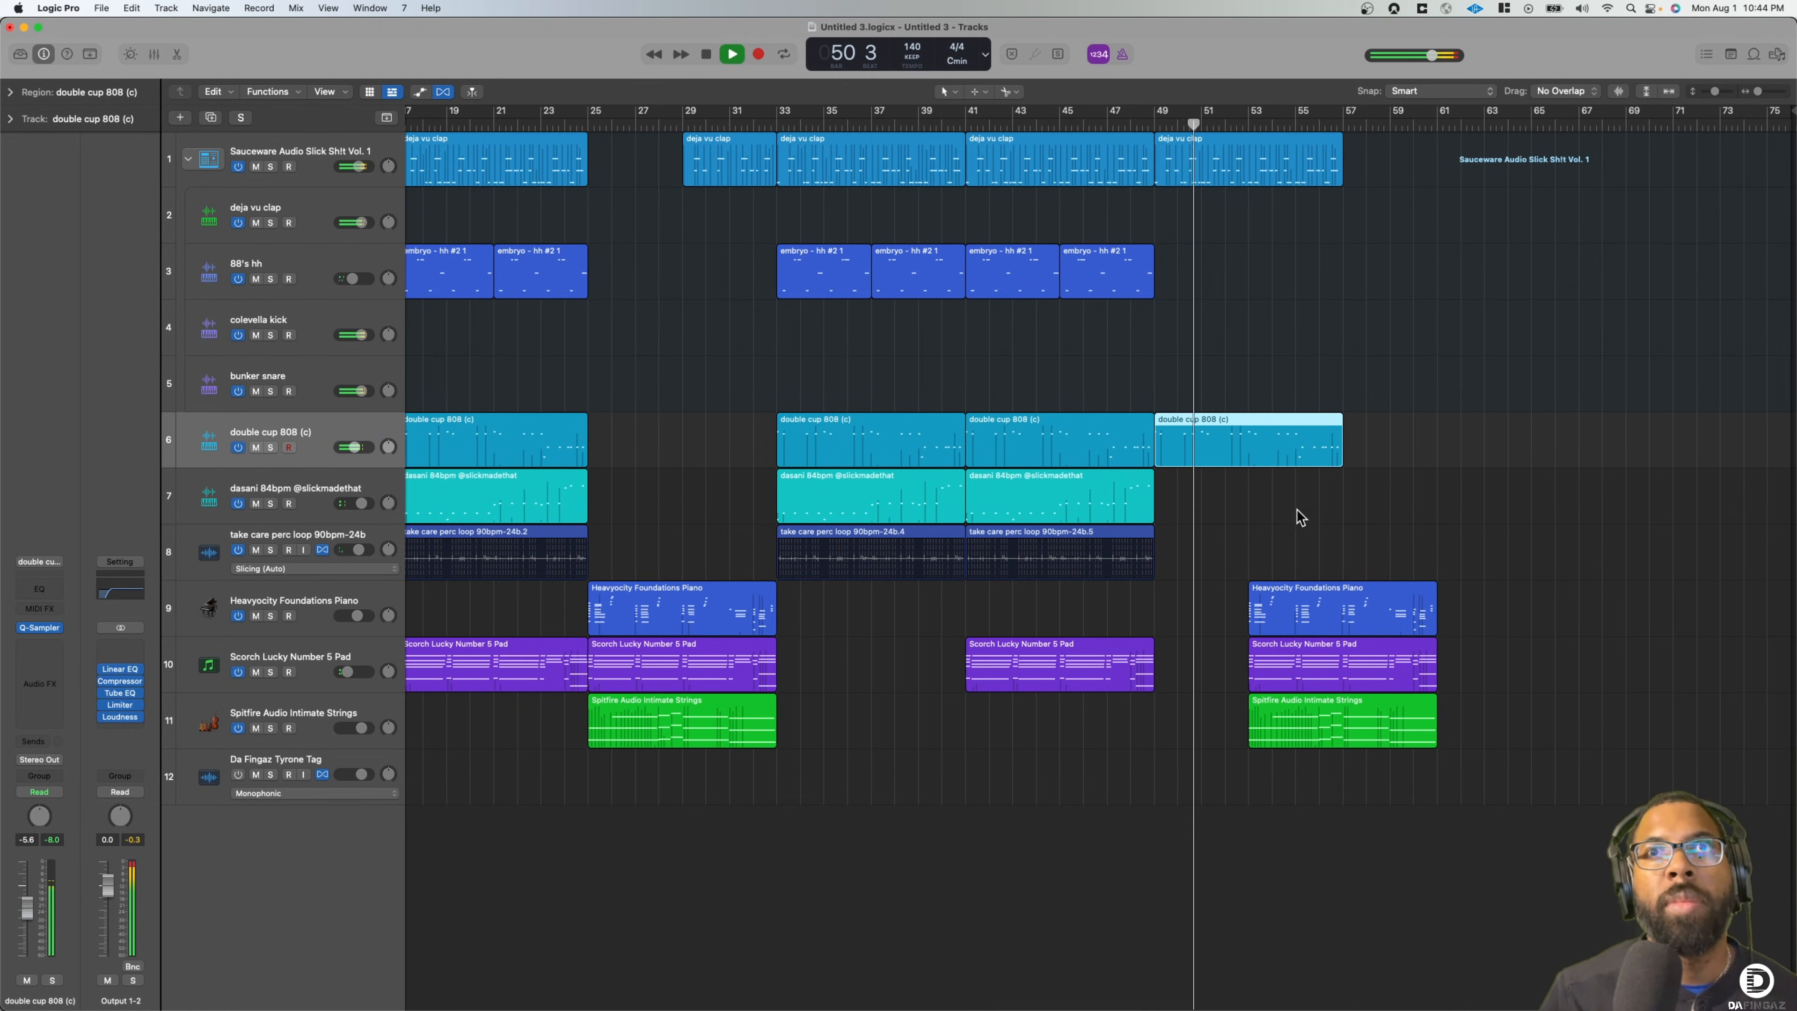
{"action": "left_click_drag", "start_coordinate": [1275, 591], "coordinate": [1372, 590]}
{"action": "left_click_drag", "start_coordinate": [1233, 619], "coordinate": [1277, 705]}
{"action": "left_click_drag", "start_coordinate": [1276, 679], "coordinate": [1367, 674]}
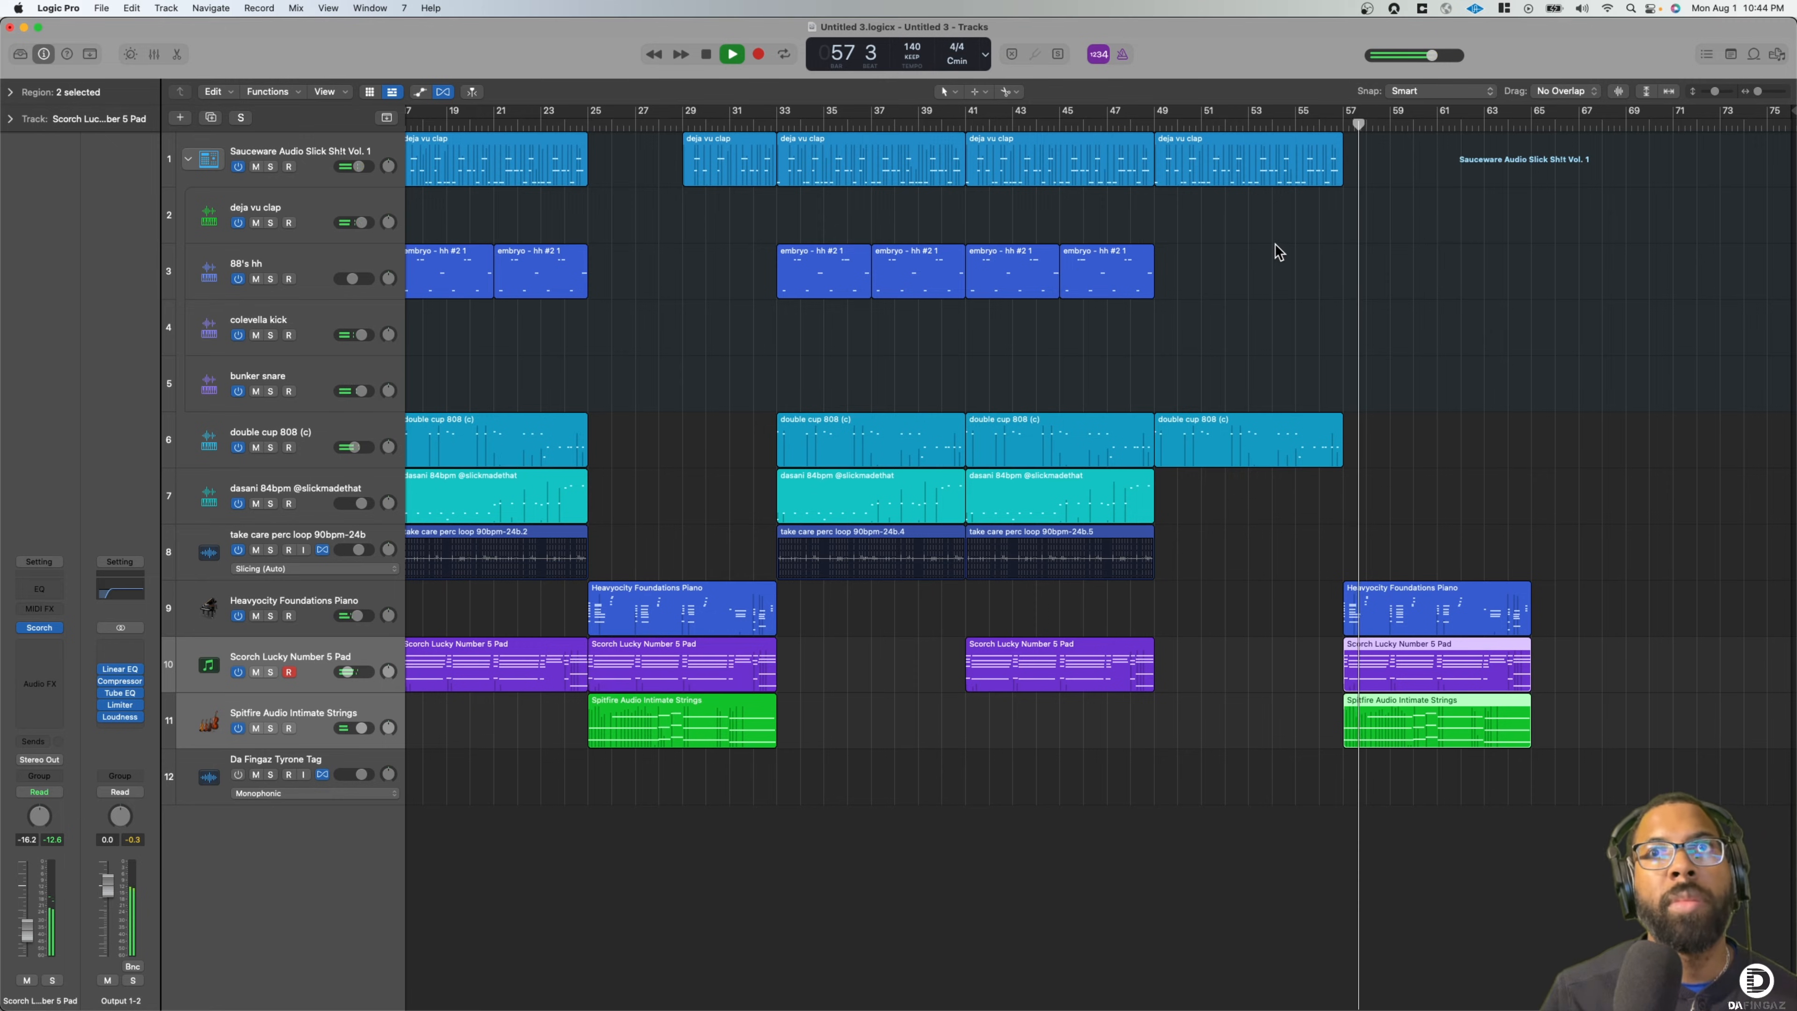
Copy the dasani region from bar 41 to bar 57, stop playback and return to the project start
{"action": "left_click_drag", "start_coordinate": [1006, 494], "coordinate": [1381, 498]}
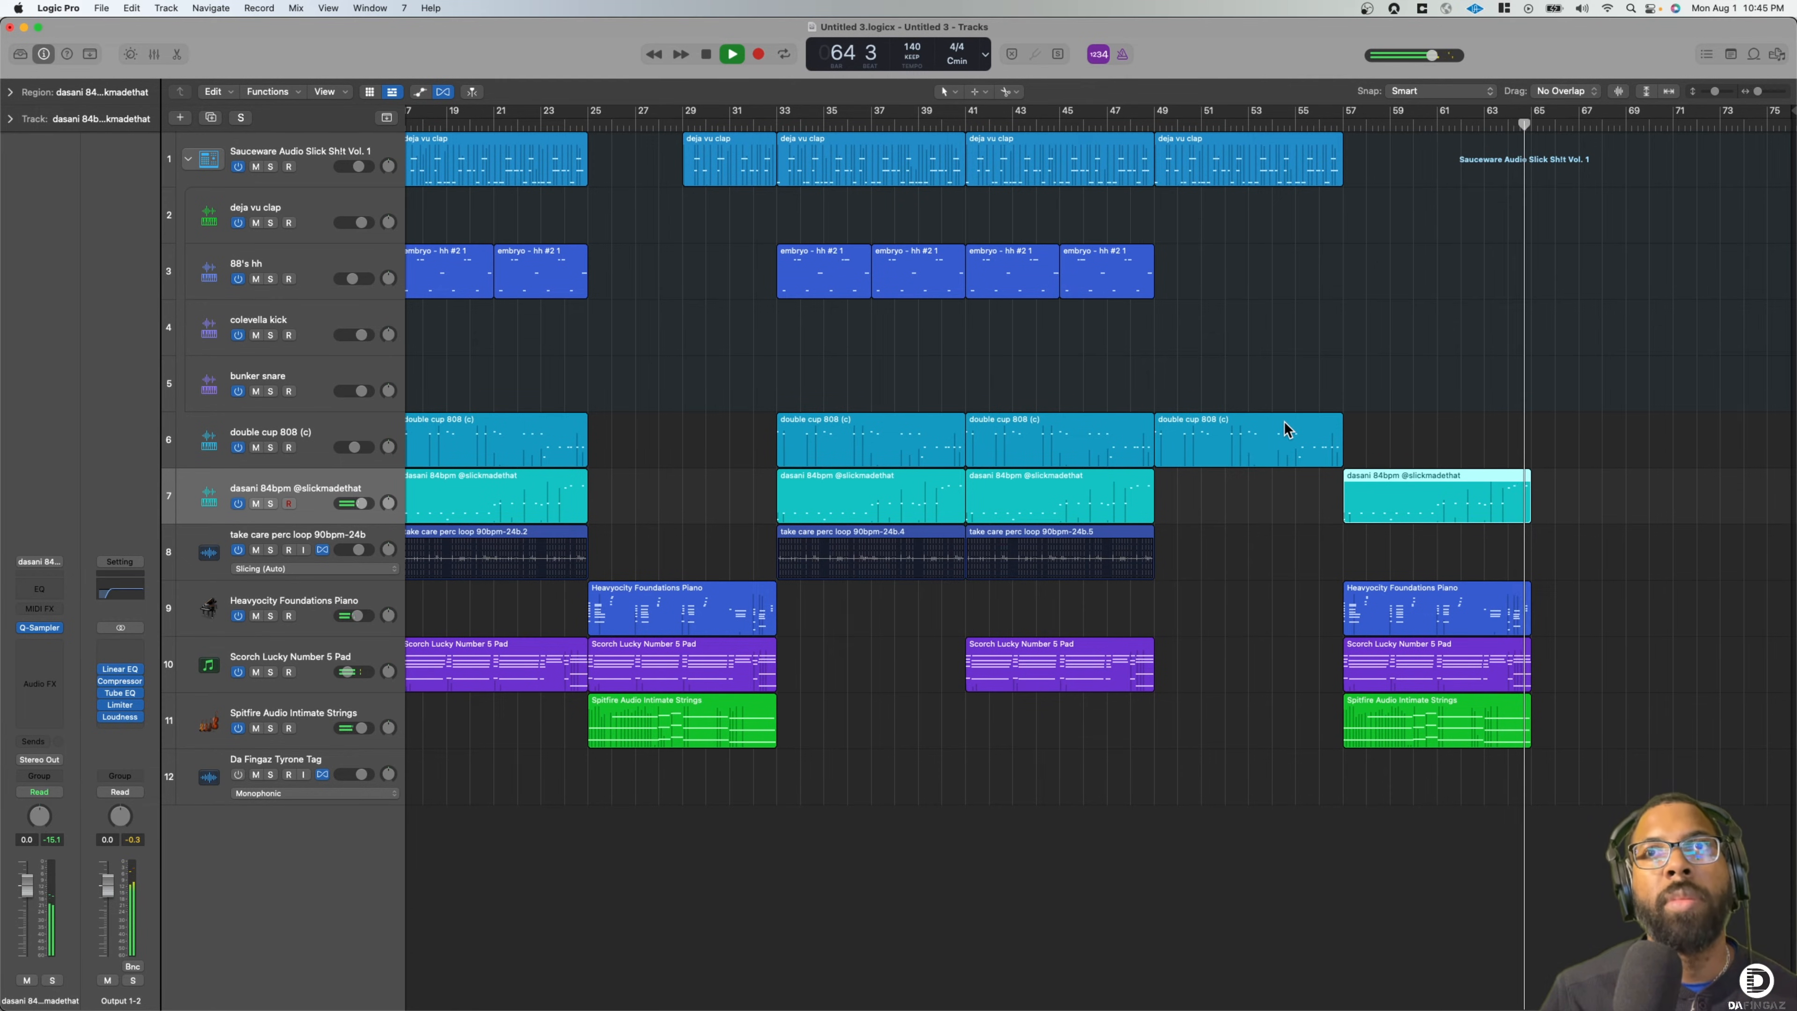
{"action": "key", "text": "space"}
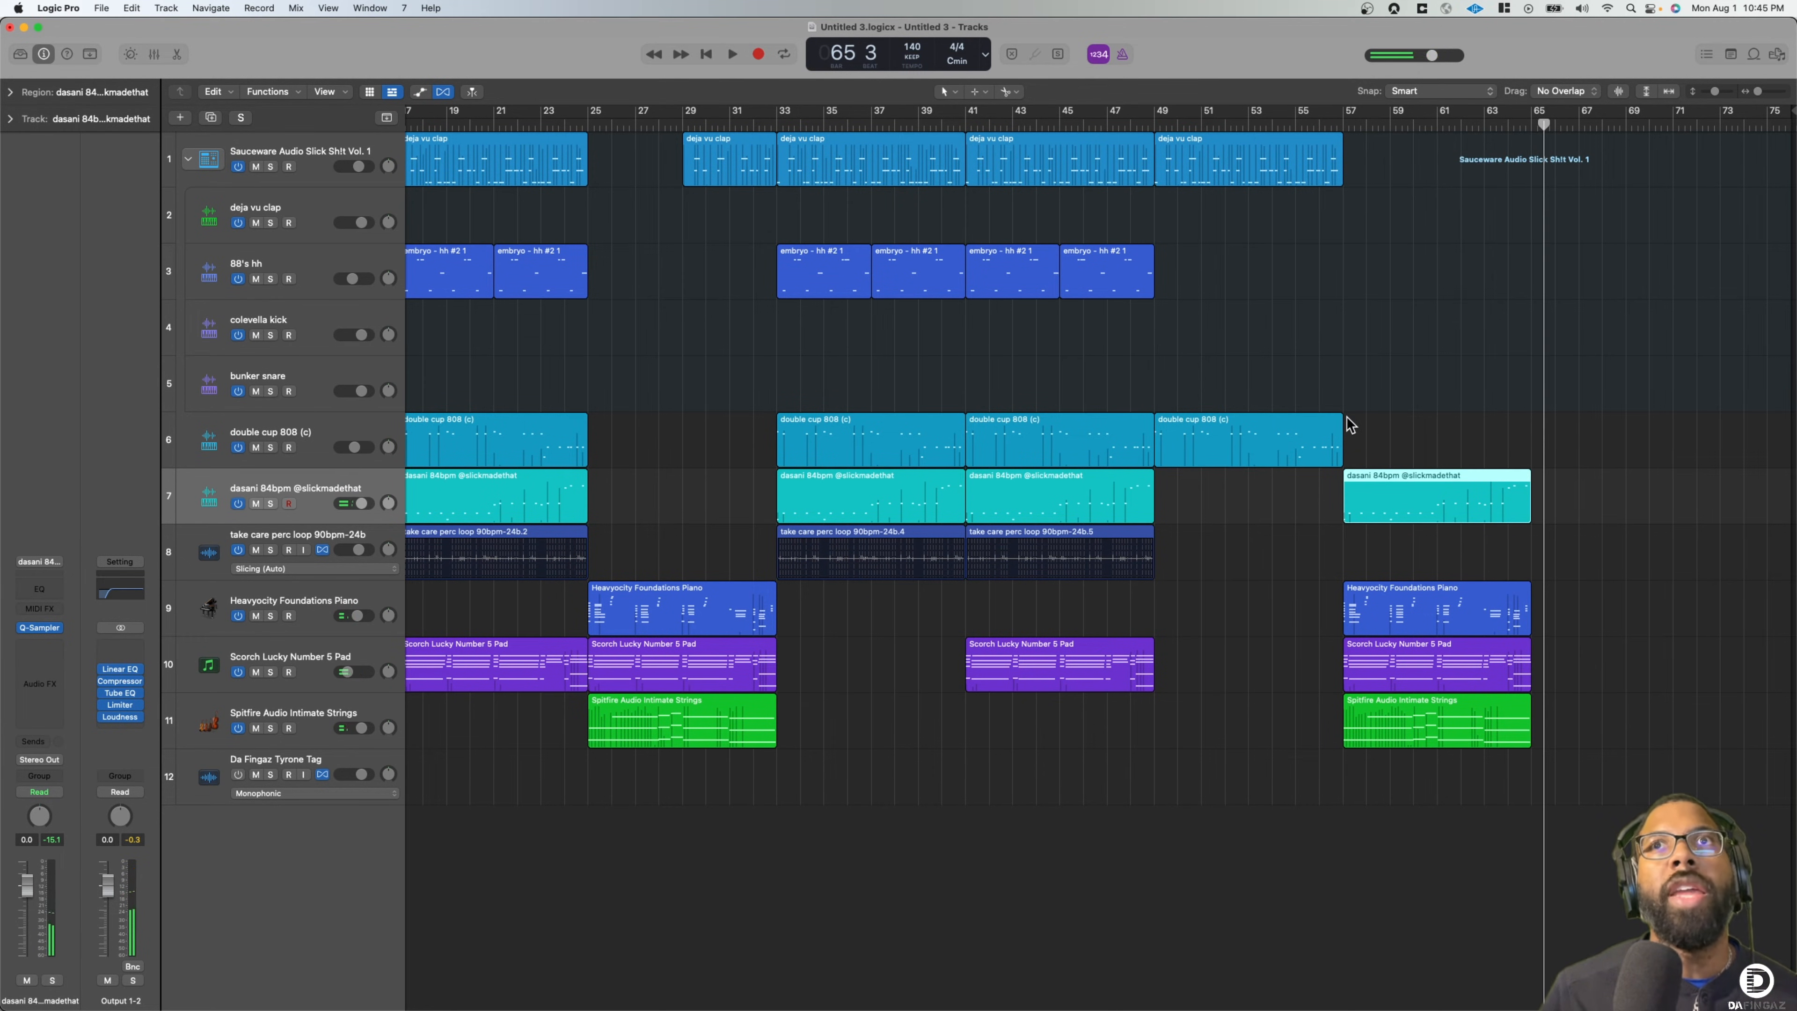
{"action": "key", "text": "Return"}
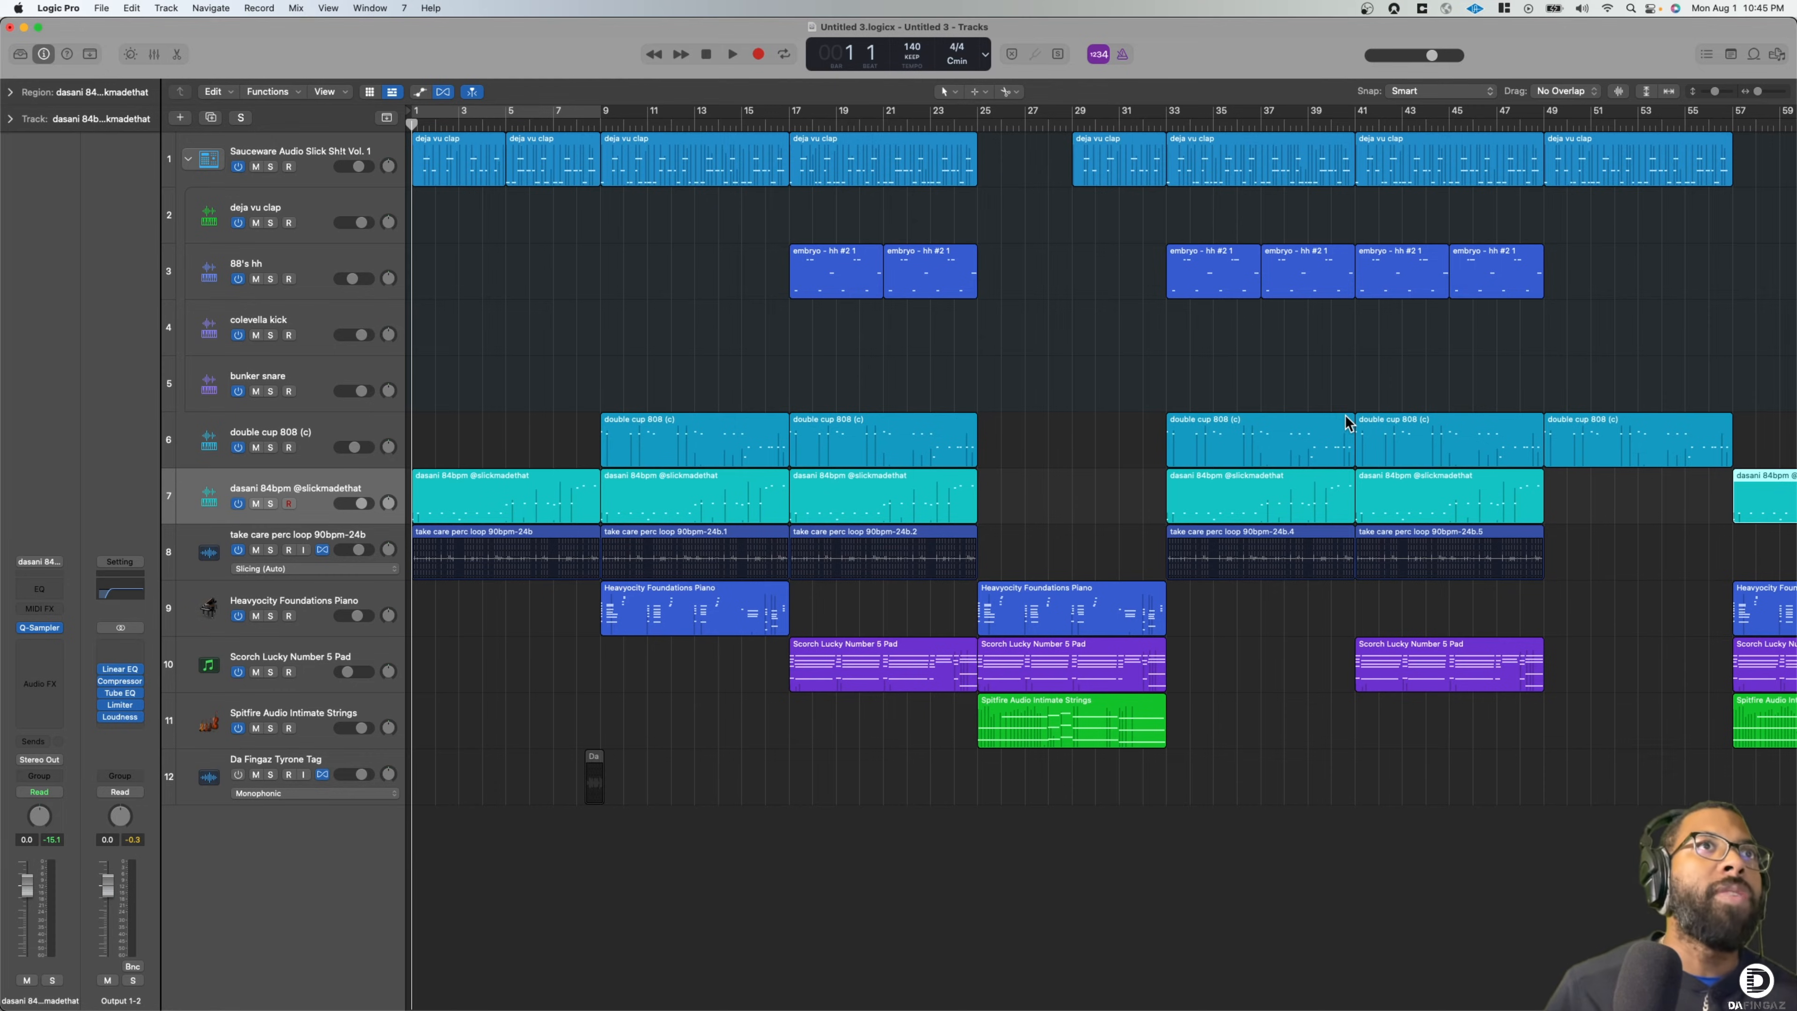
Switch to Safari to show the Slick Sh!t Drum Kit Vol. 1 product page, and return to Logic Pro
{"action": "key", "text": "super+Tab"}
{"action": "key", "text": "super+Tab"}
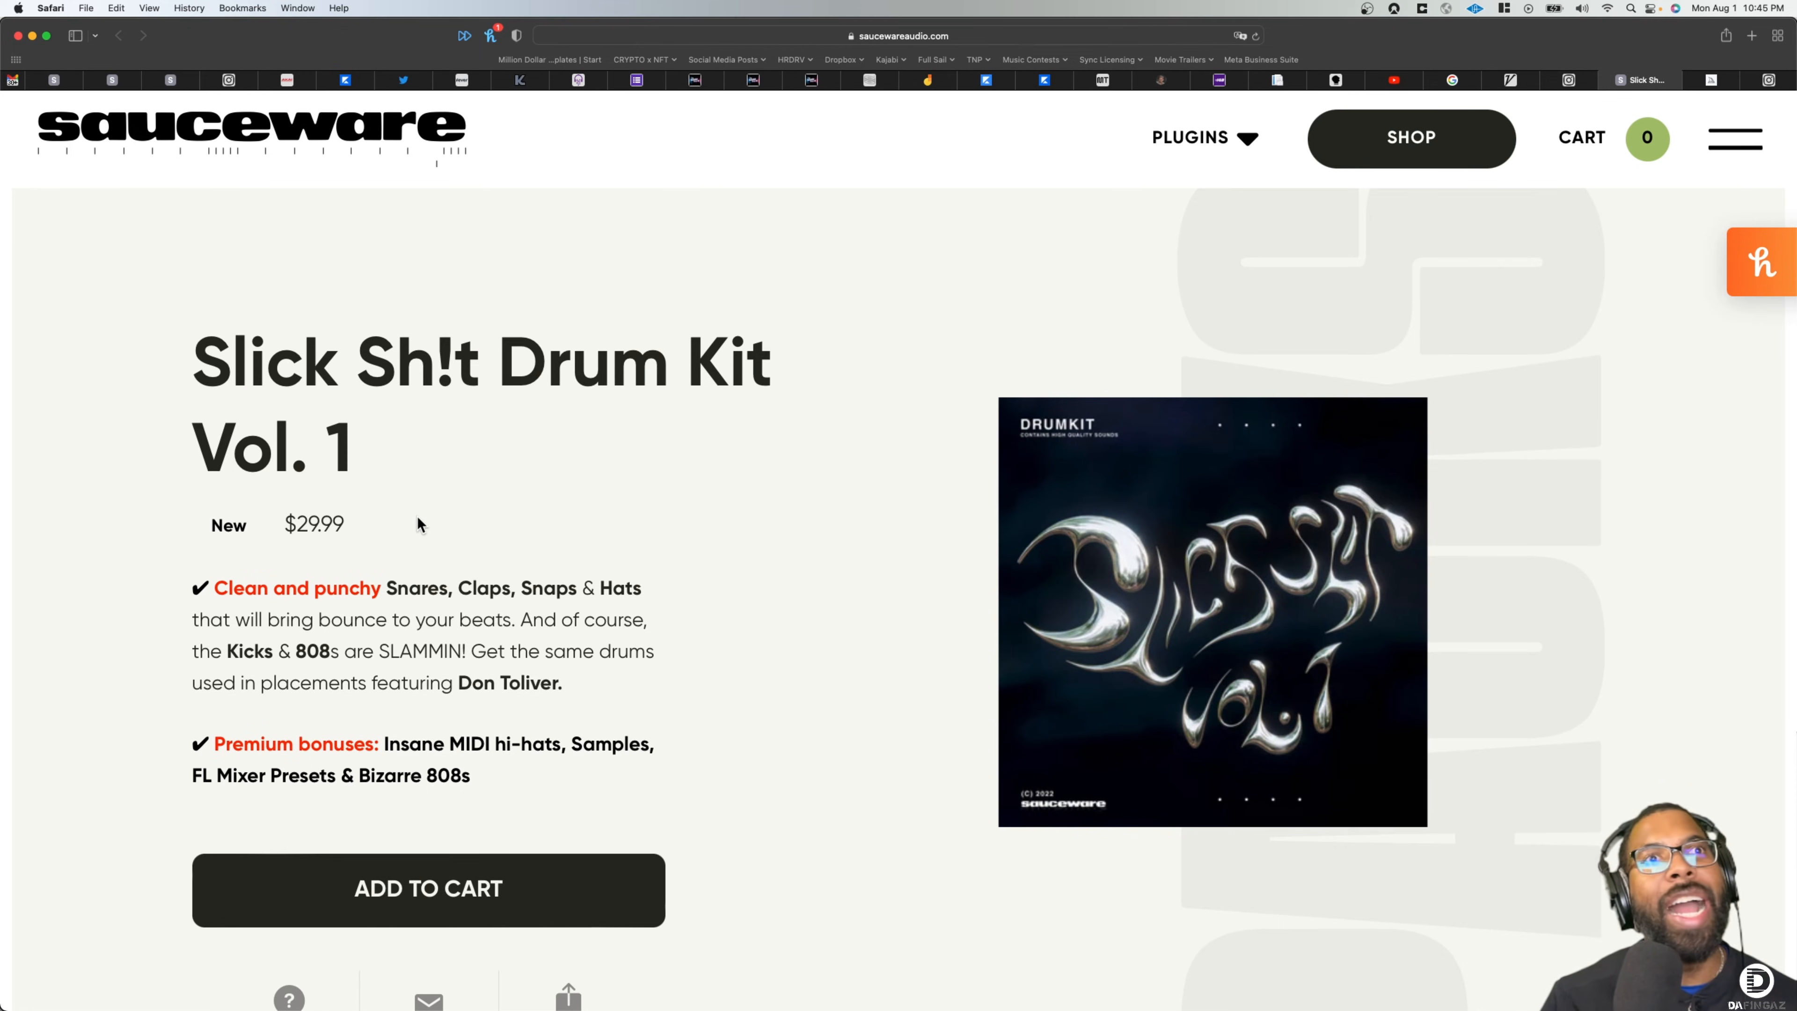
{"action": "key", "text": "super+Tab"}
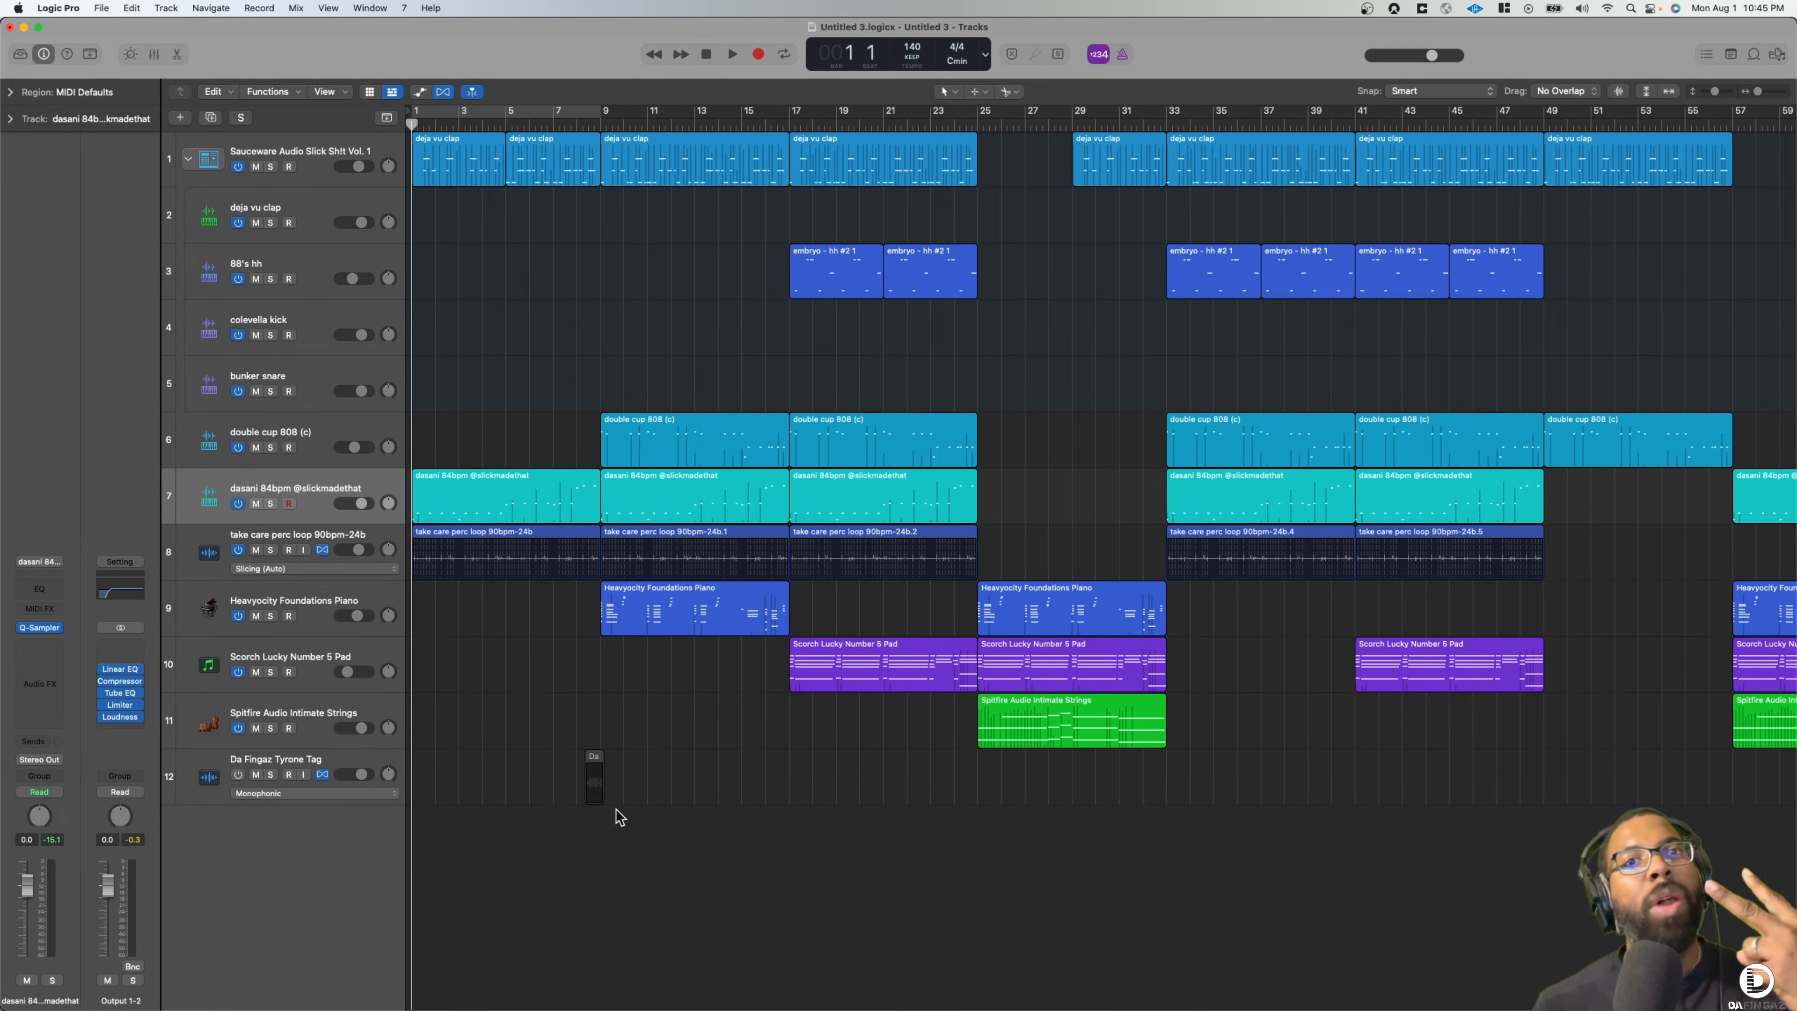
Play the track from the start, turn on the producer tag track and set its volume to -1.0 dB
{"action": "key", "text": "space"}
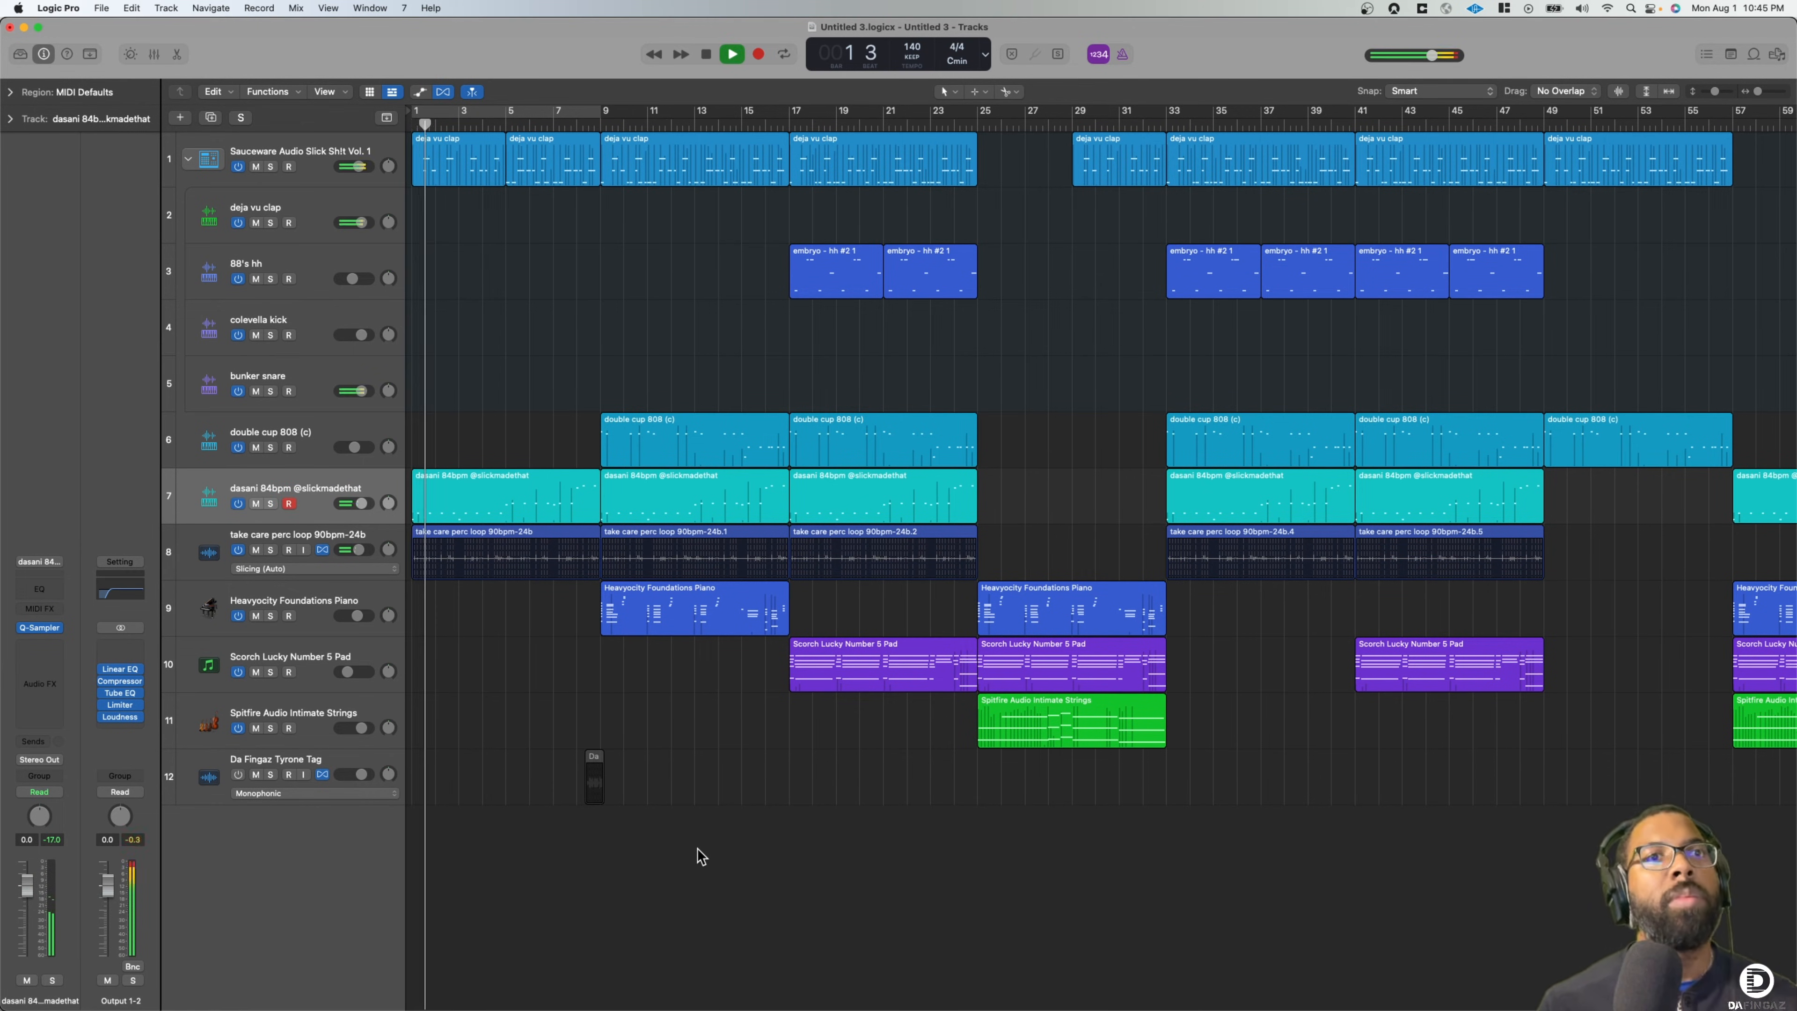
{"action": "left_click", "coordinate": [238, 775]}
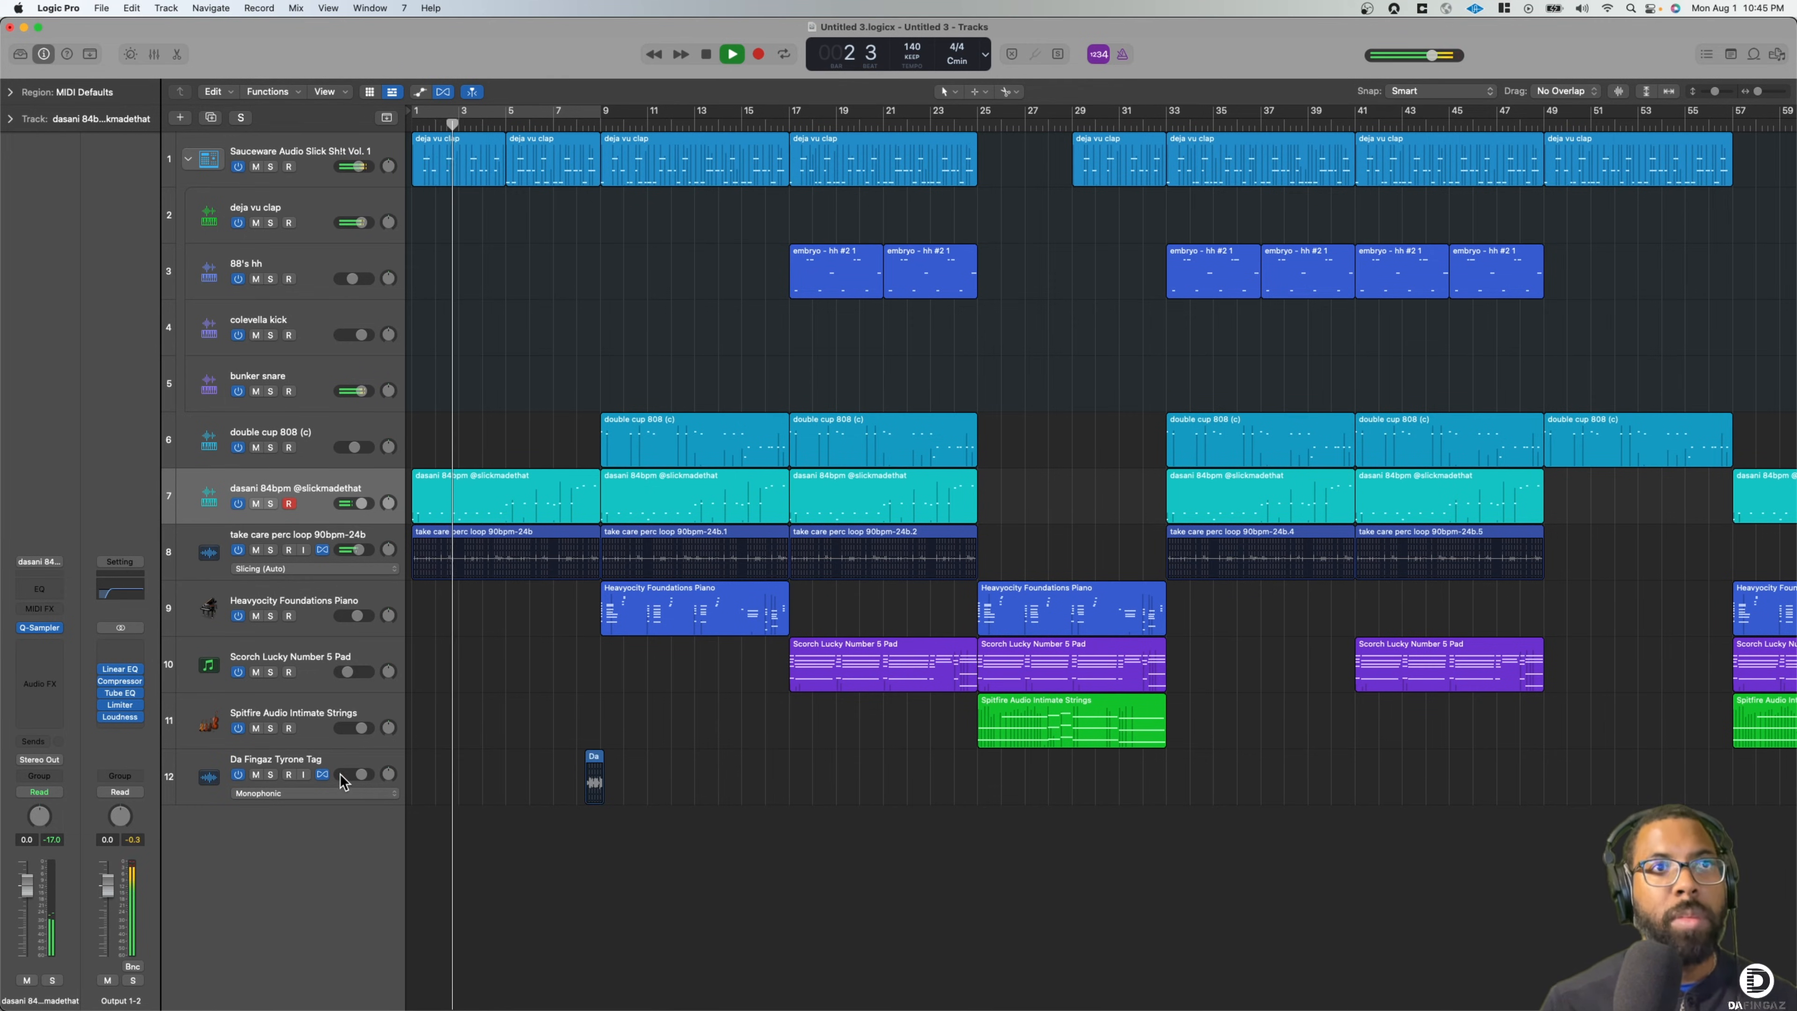
{"action": "left_click", "coordinate": [304, 760]}
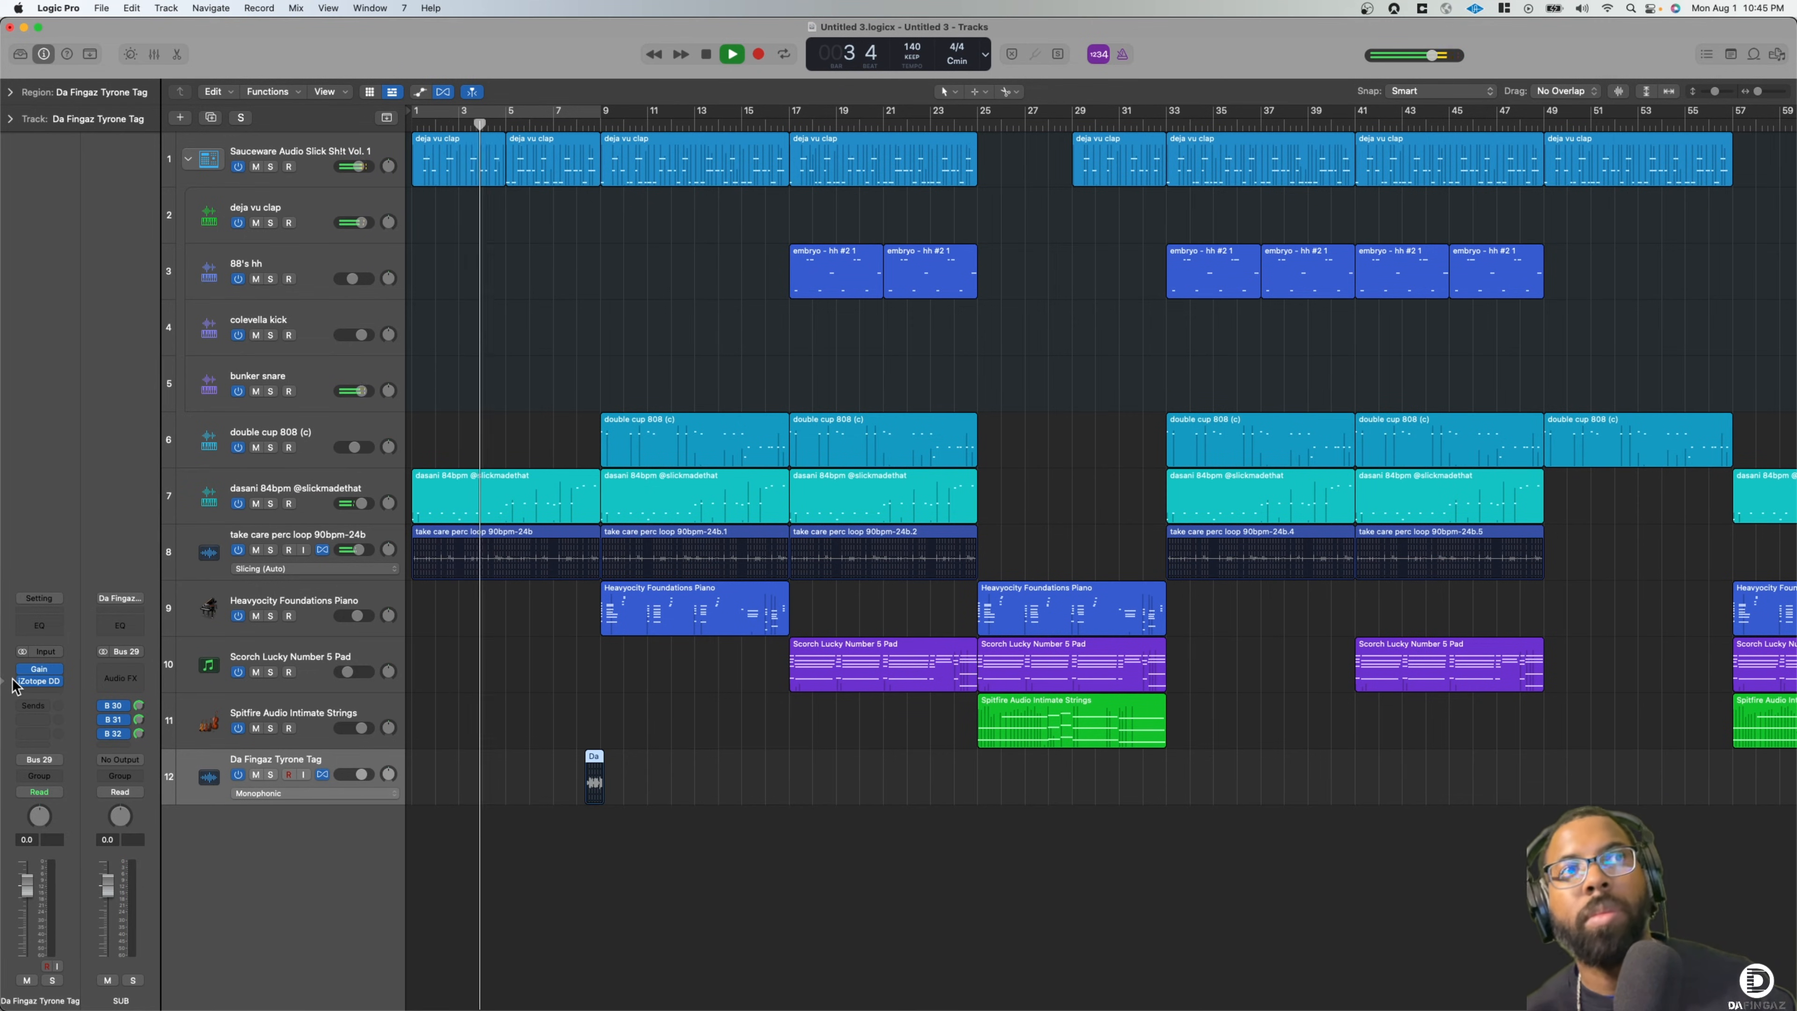
{"action": "left_click_drag", "start_coordinate": [362, 774], "coordinate": [346, 772]}
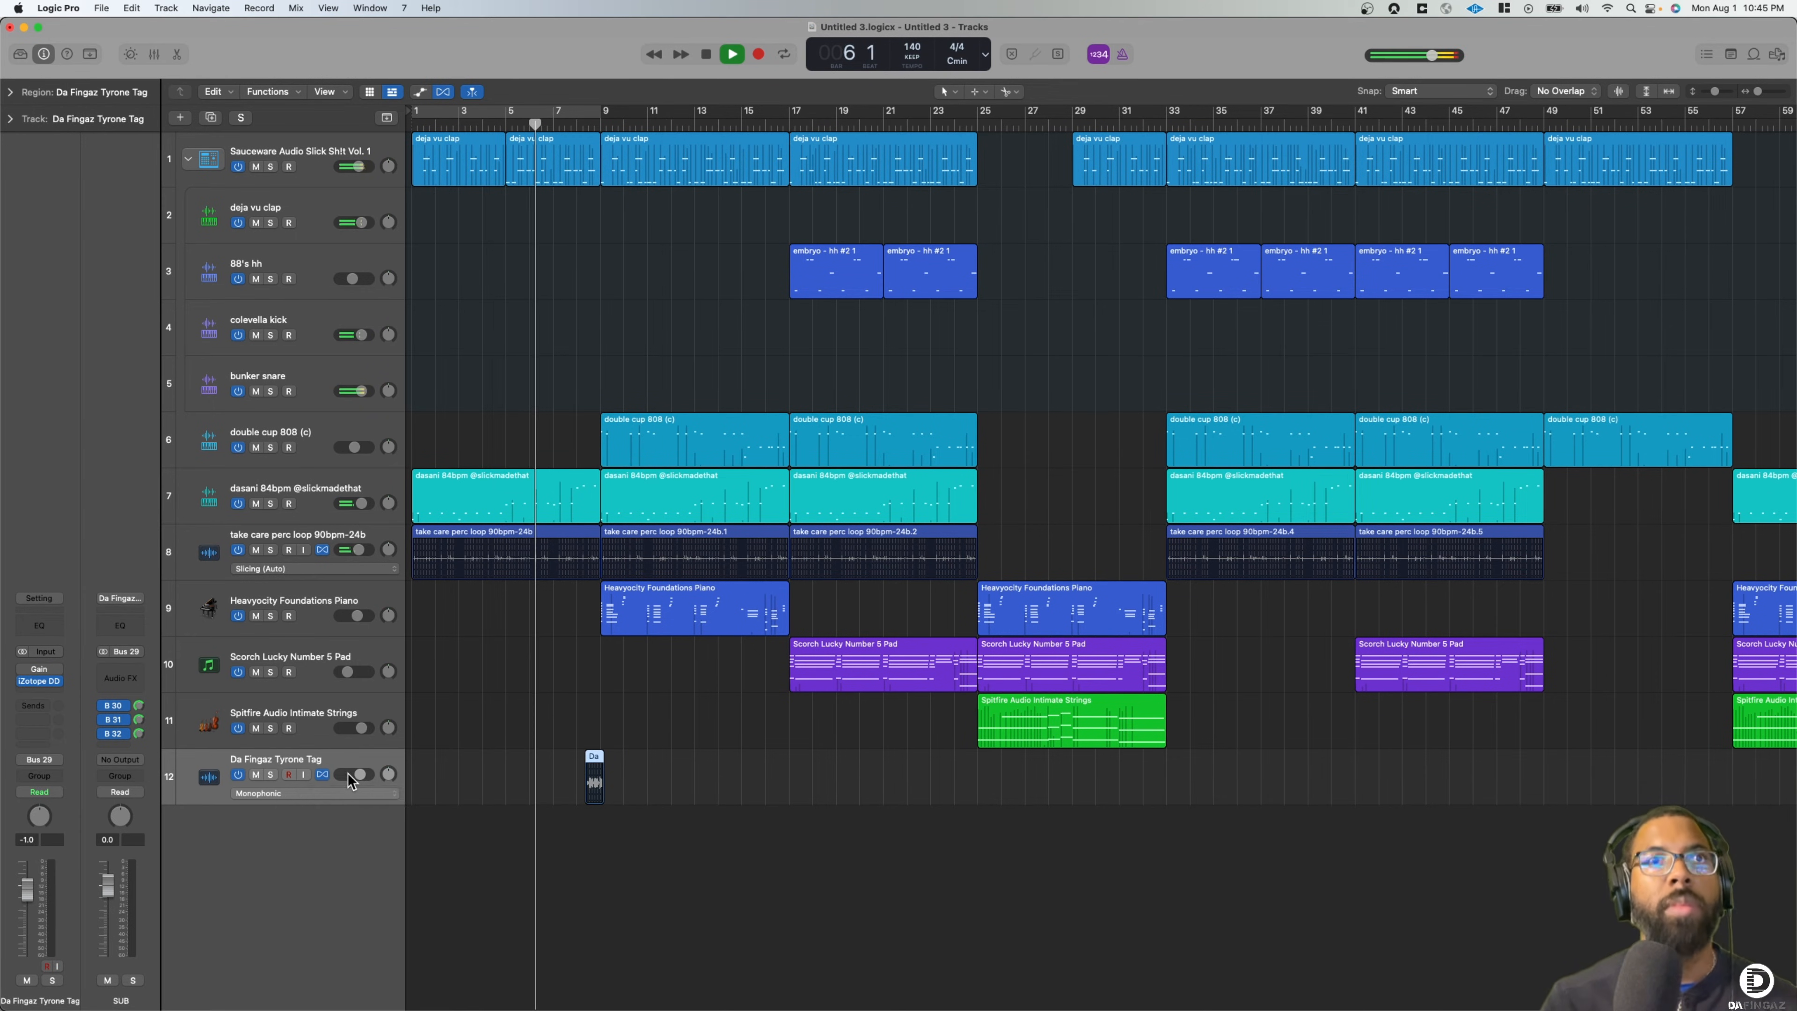
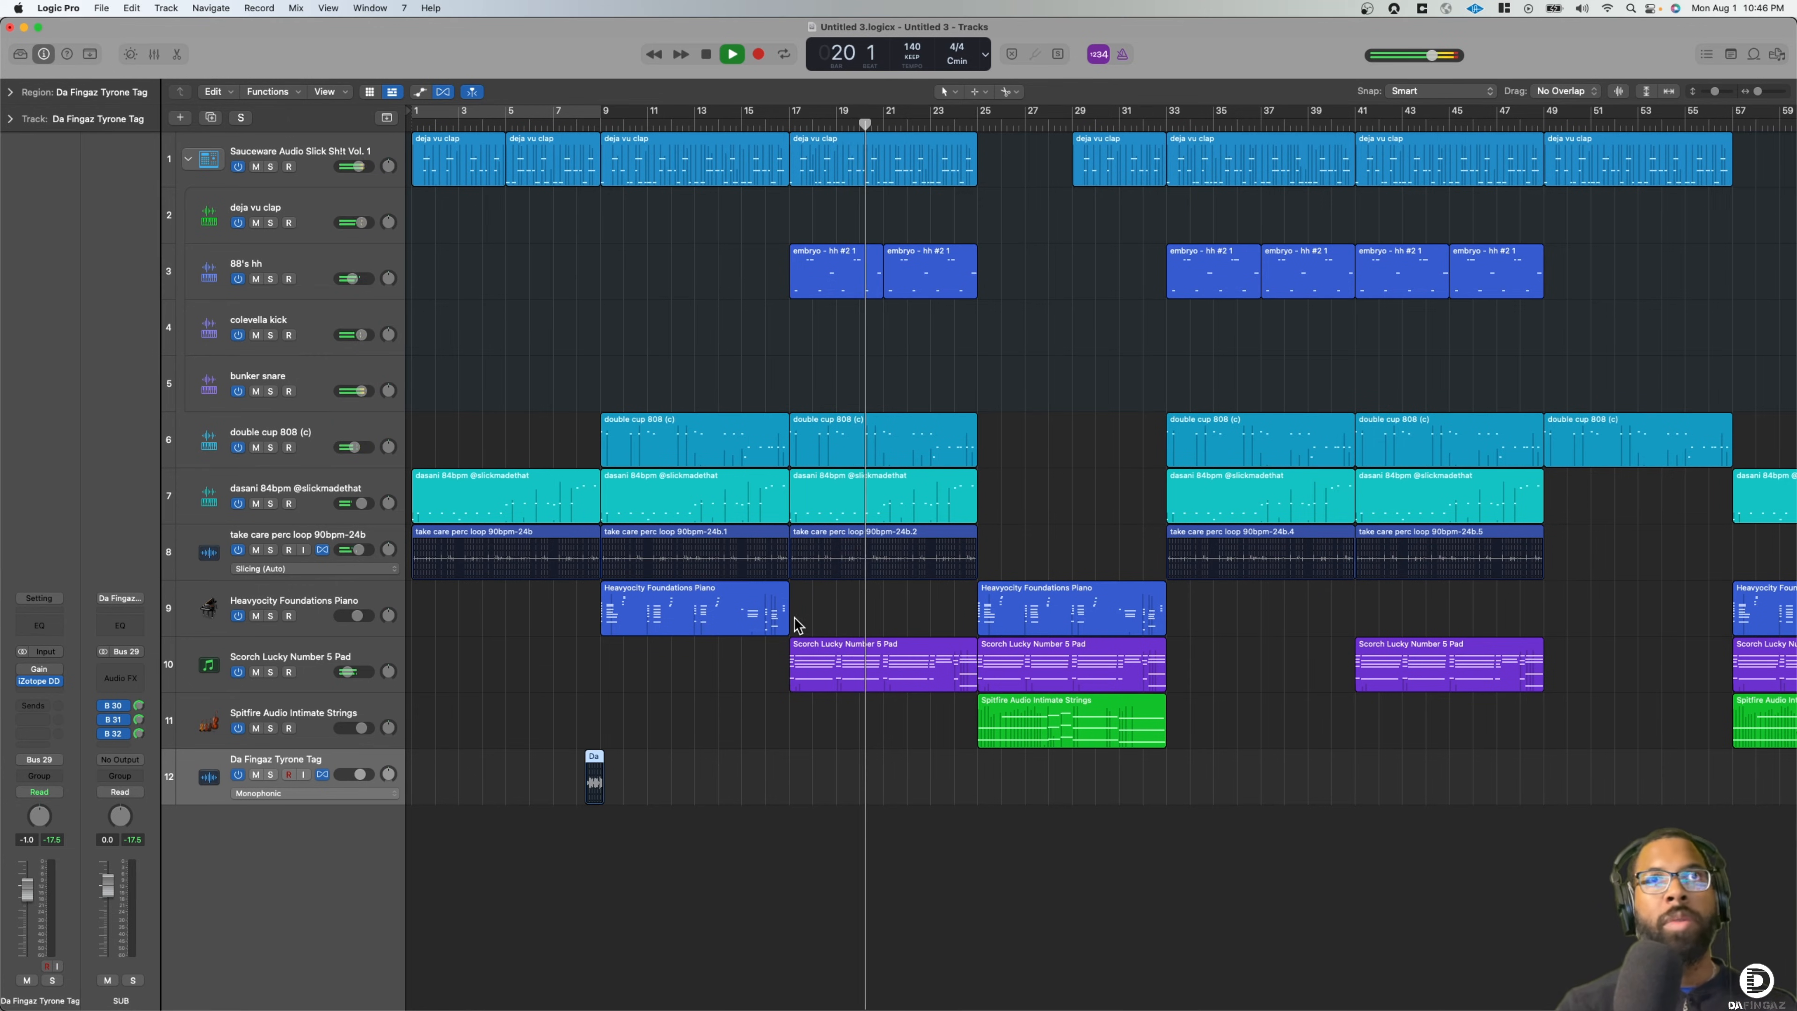
Raise the Slick Sh!t drum stack's volume to -1.1 dB during playback
{"action": "scroll", "coordinate": [885, 541], "scroll_direction": "right", "scroll_amount": 3}
{"action": "scroll", "coordinate": [885, 544], "scroll_direction": "right", "scroll_amount": 5}
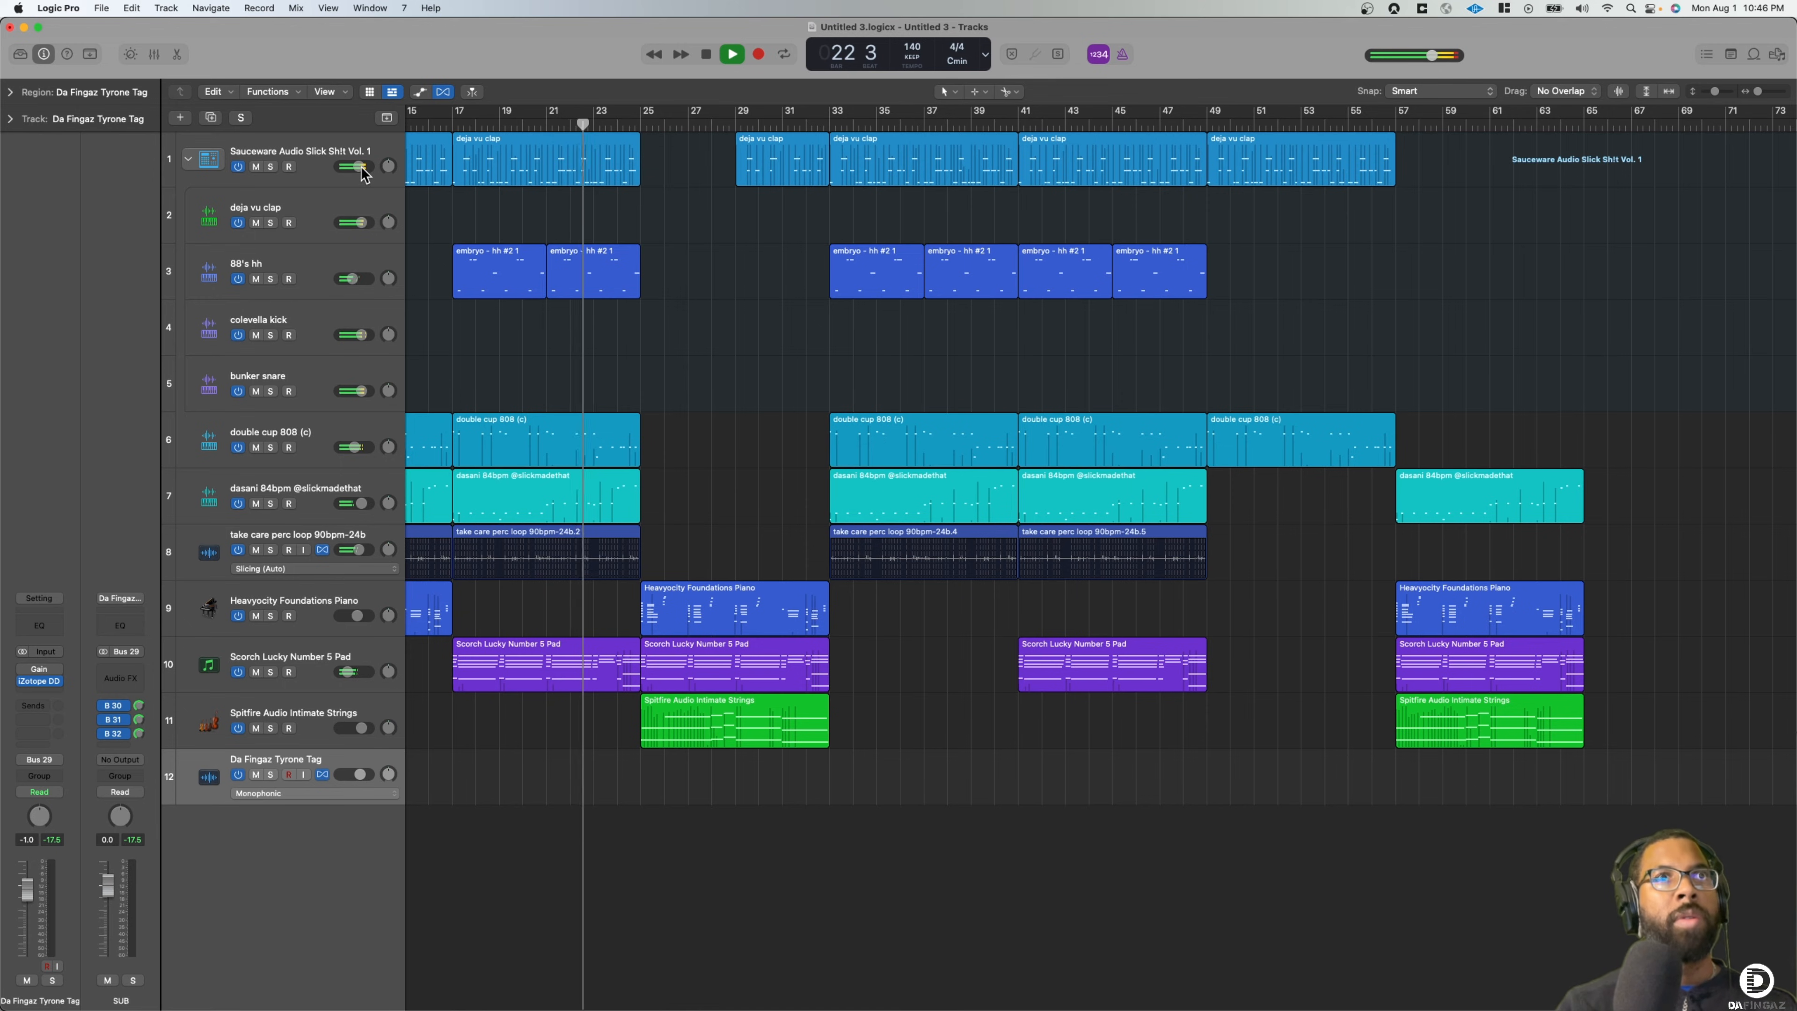
{"action": "left_click_drag", "start_coordinate": [359, 166], "coordinate": [369, 163]}
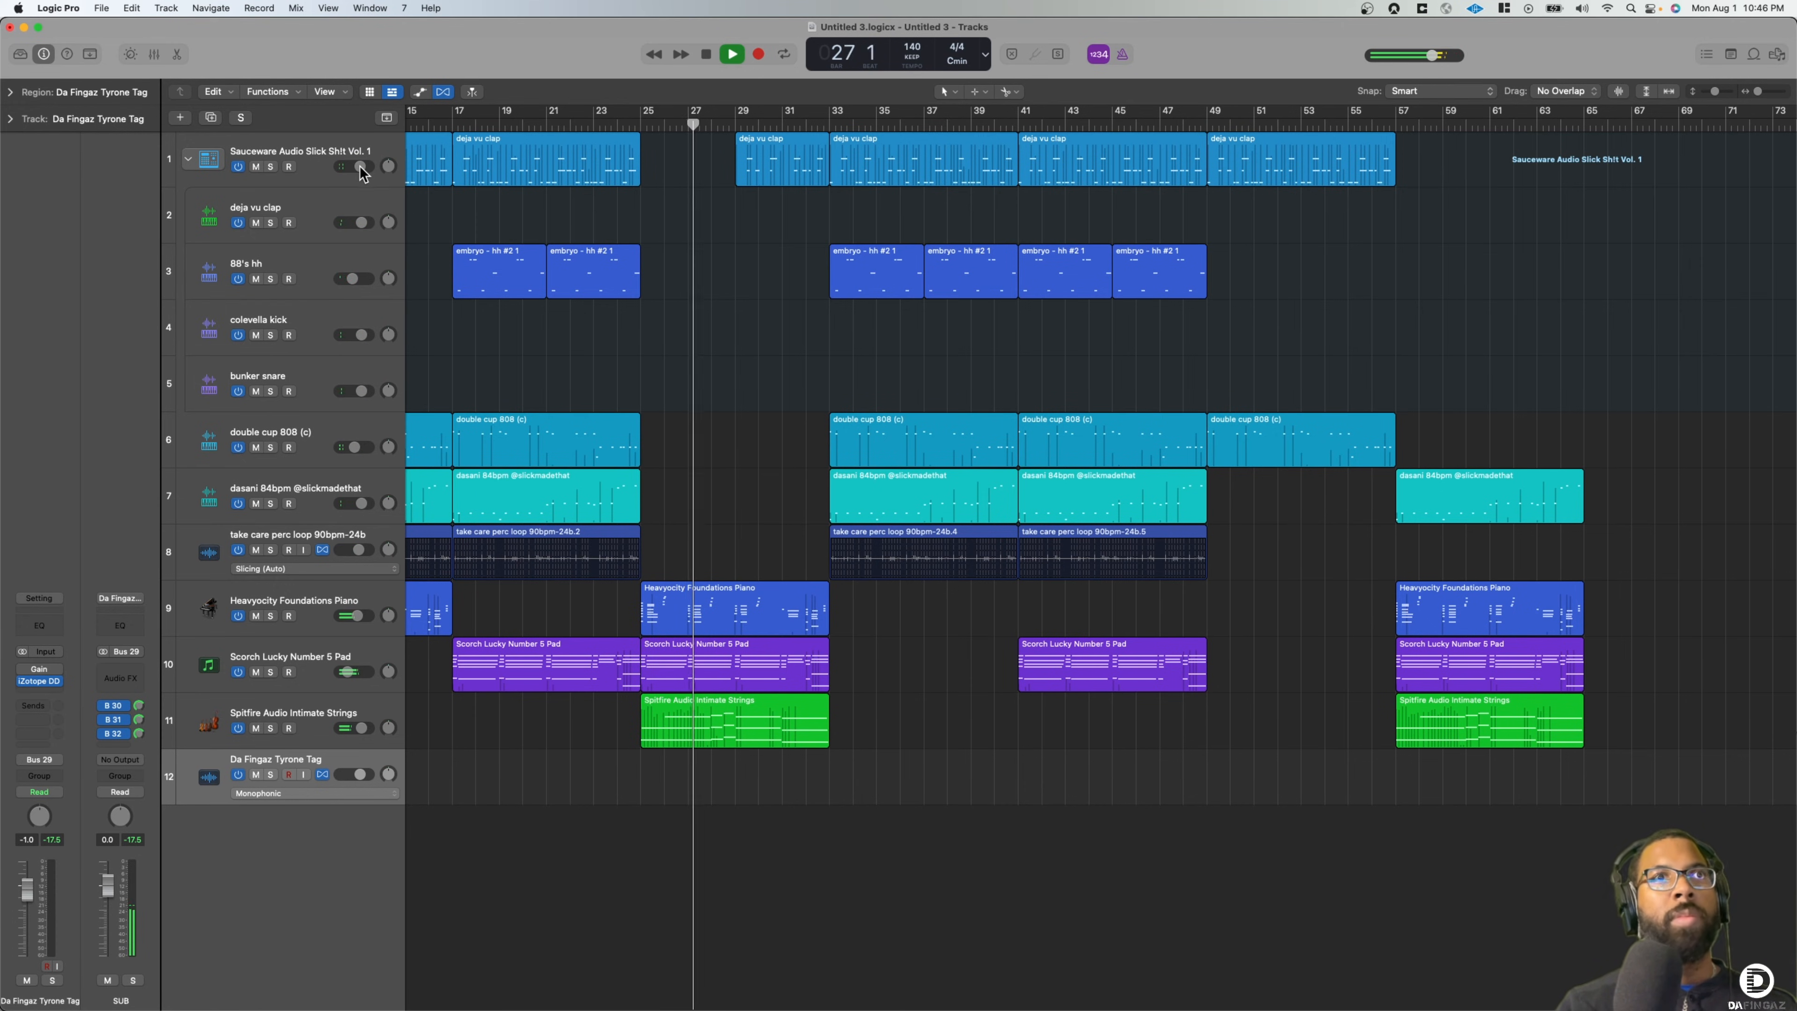
Lower the volumes of the tracks from double cup 808 to Intimate Strings together, taking the 808 to -8.6 dB
{"action": "left_click", "coordinate": [312, 451]}
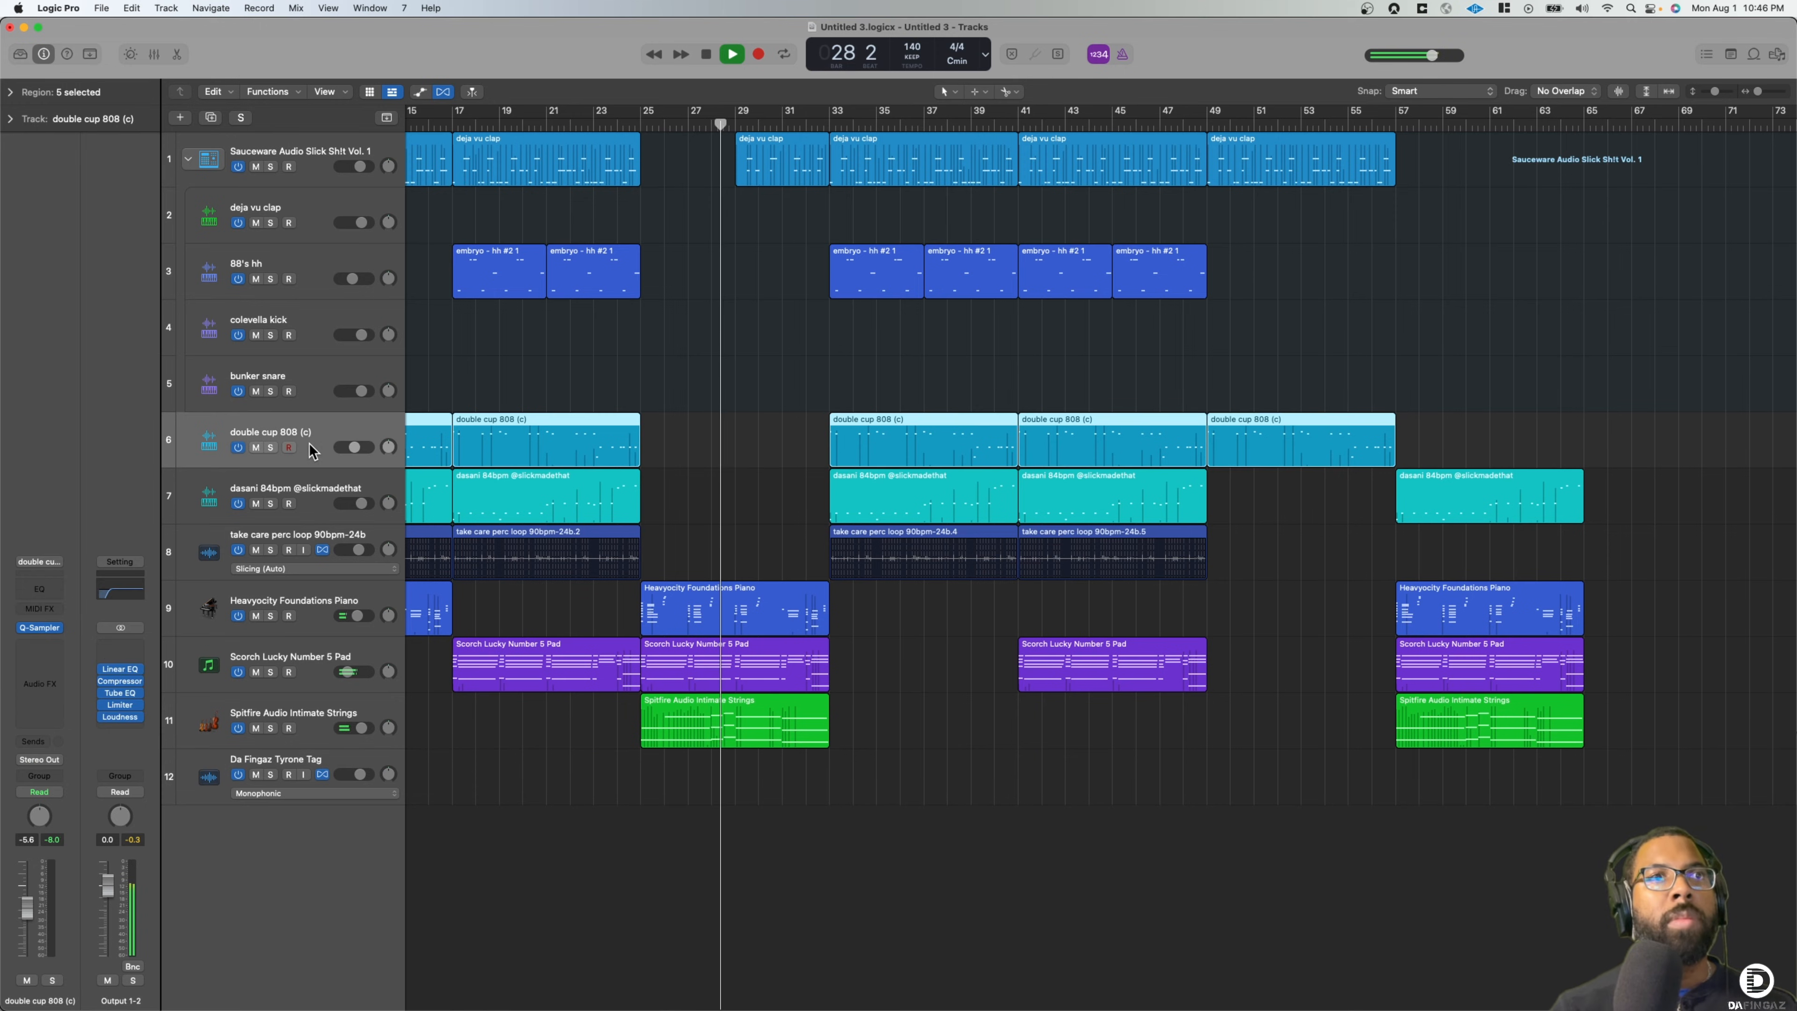
{"action": "left_click", "coordinate": [346, 732], "text": "shift"}
{"action": "left_click_drag", "start_coordinate": [346, 732], "coordinate": [340, 731]}
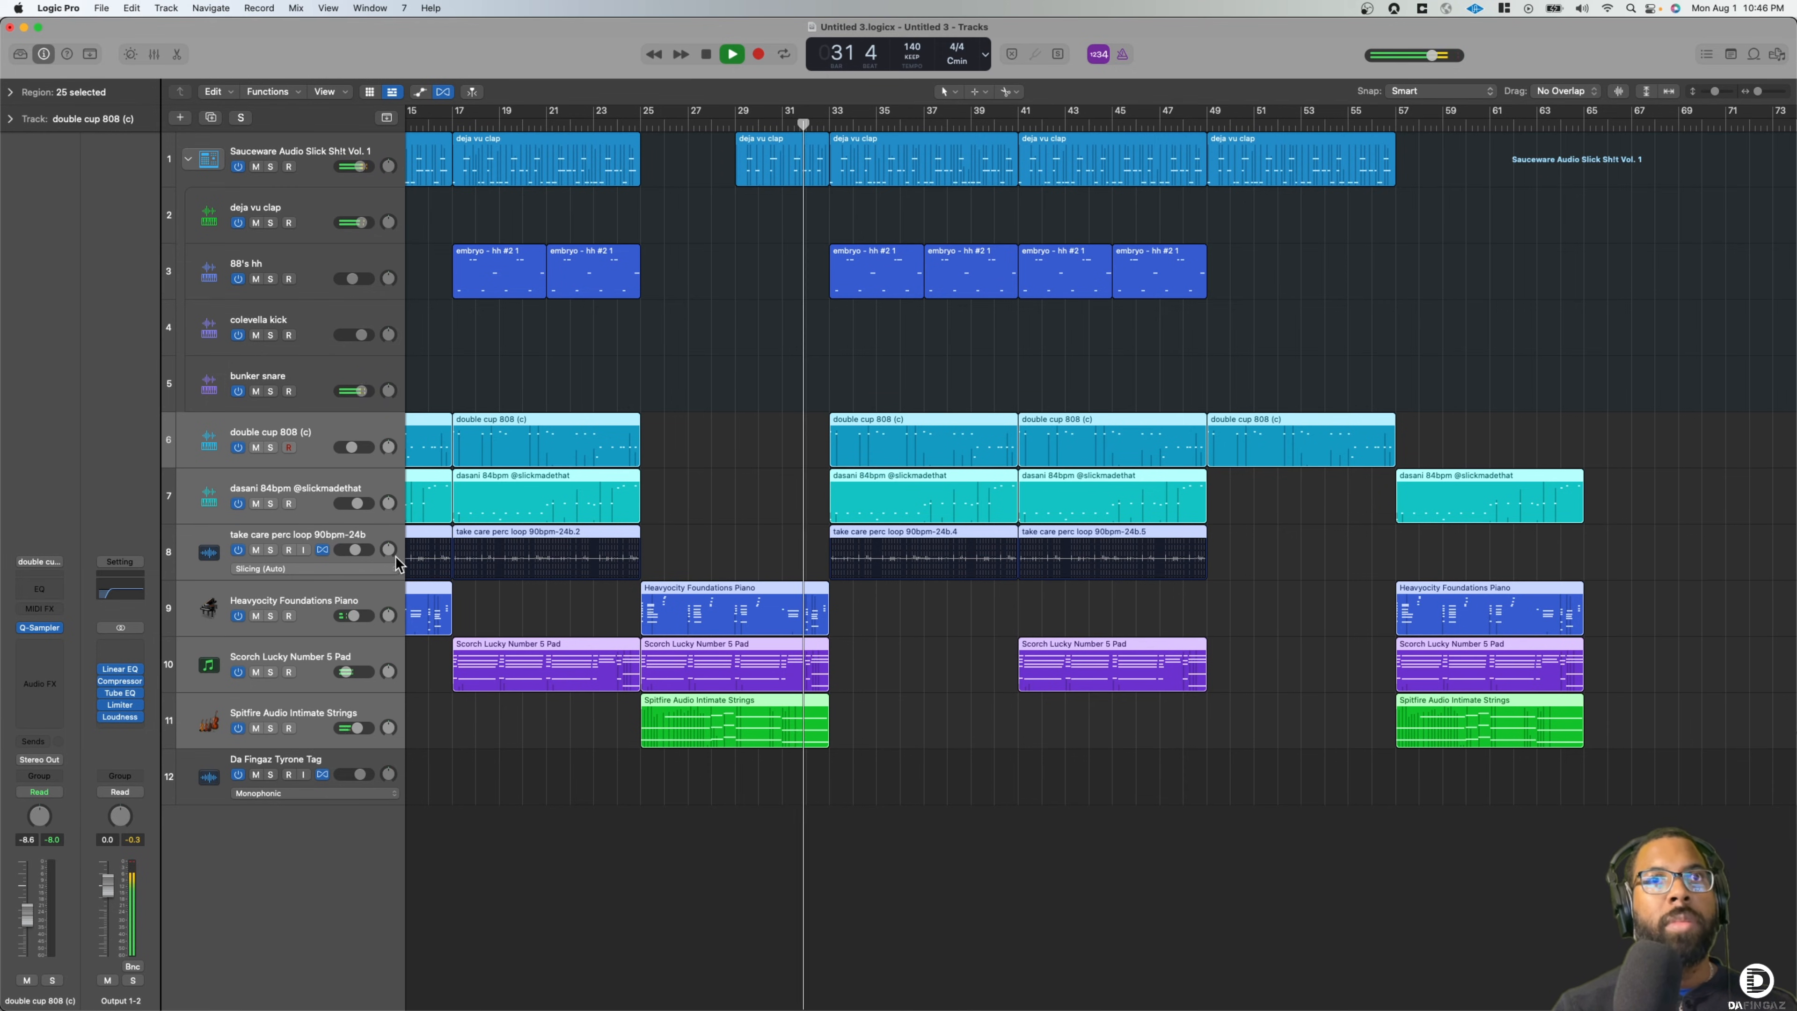
{"action": "left_click", "coordinate": [706, 262]}
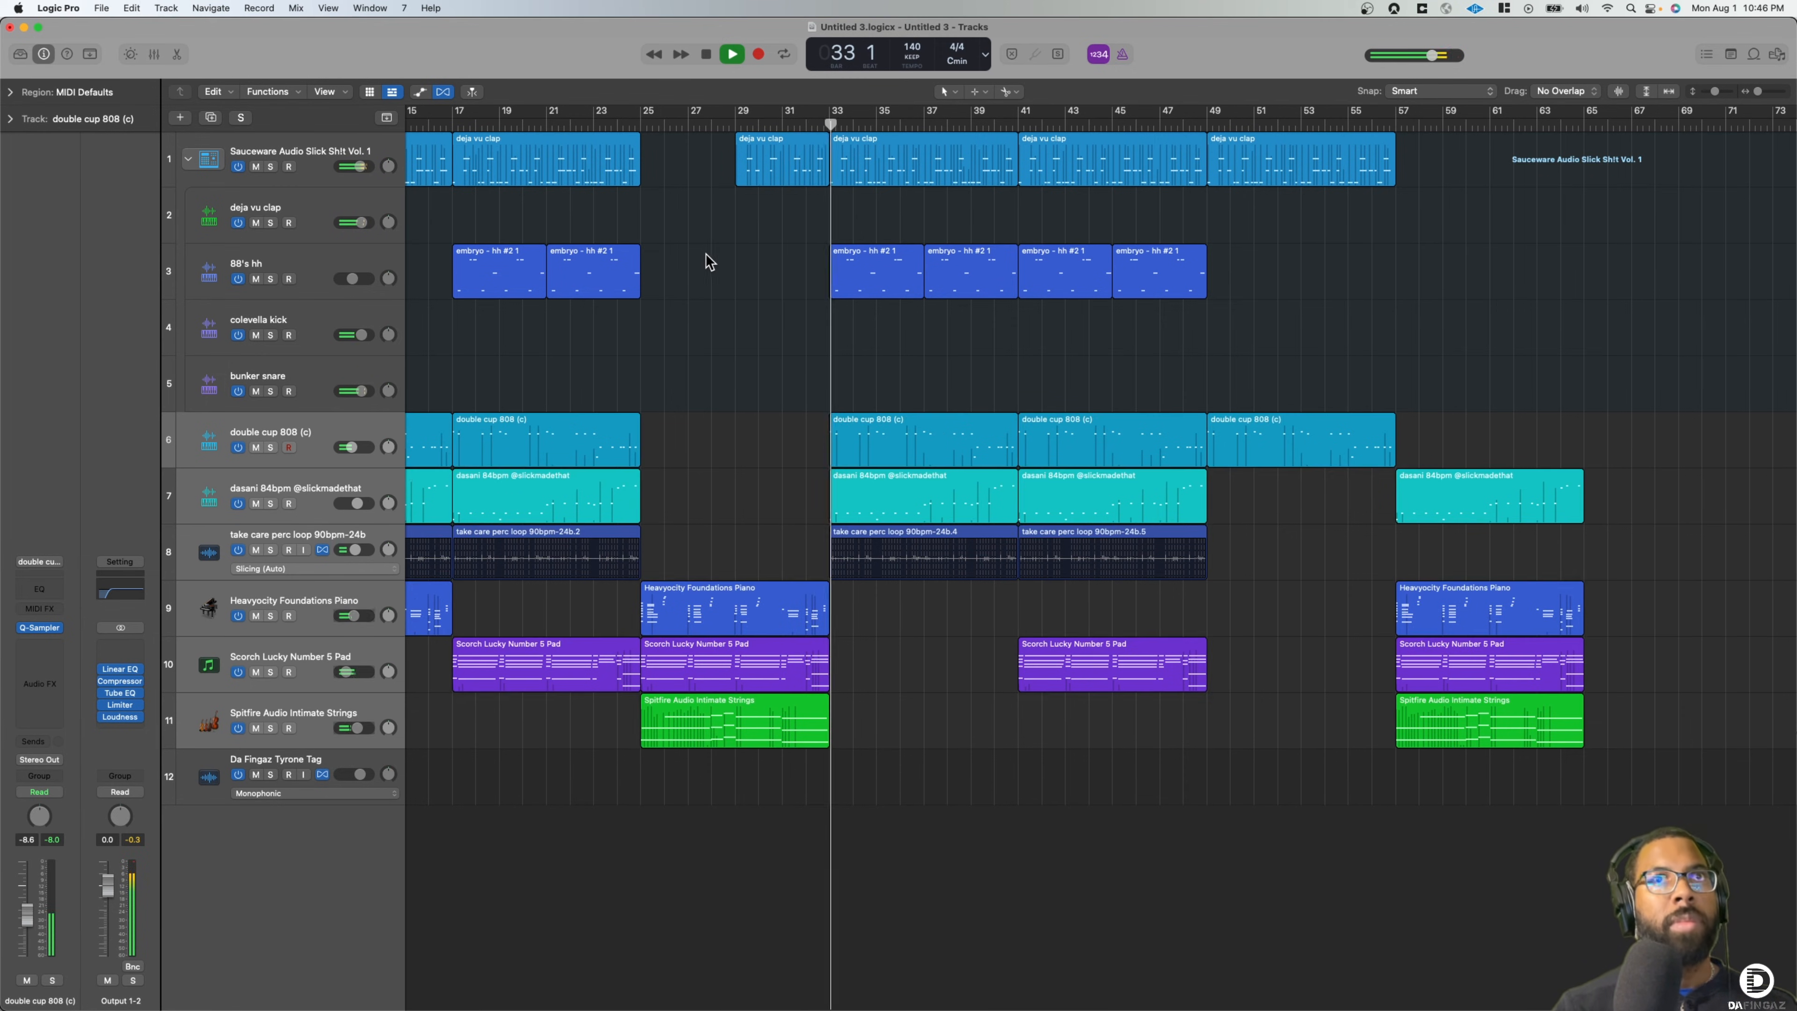
{"action": "scroll", "coordinate": [710, 313], "scroll_direction": "right", "scroll_amount": 2}
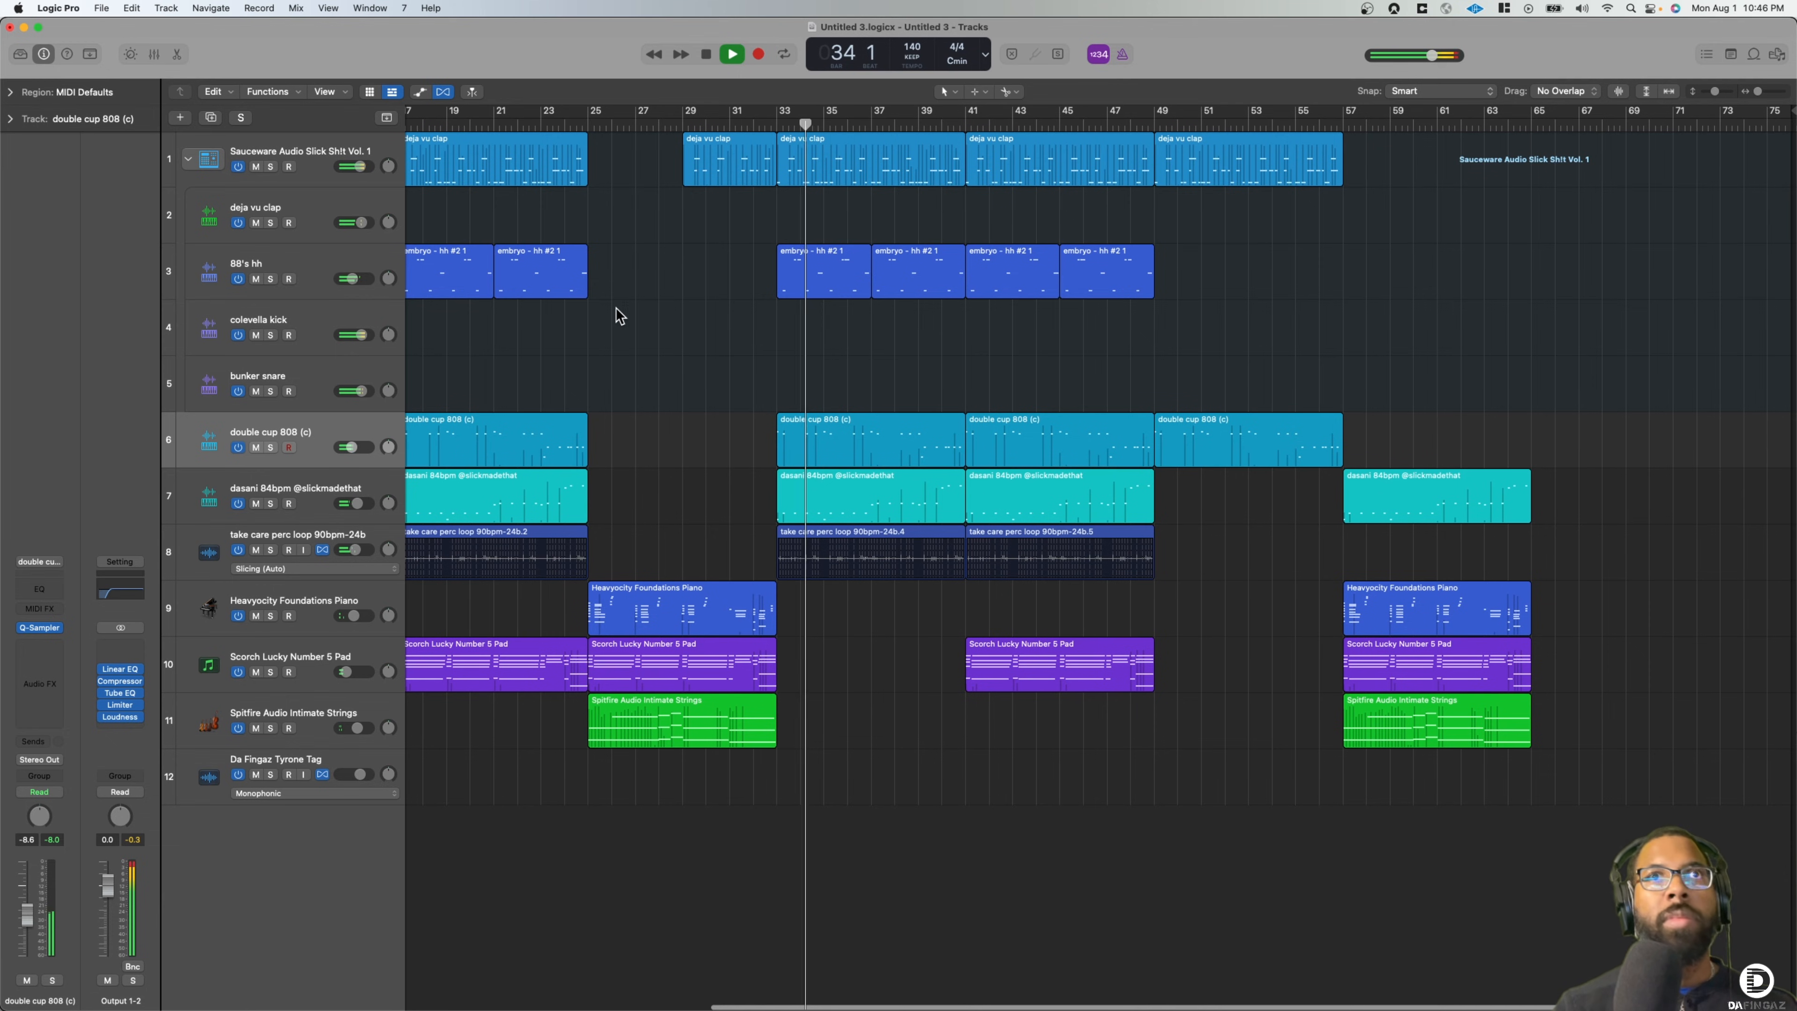
Collapse the drum stack and lower all tracks' volumes together, taking the drum stack to -2.0 dB, and clear the selection
{"action": "left_click", "coordinate": [322, 155]}
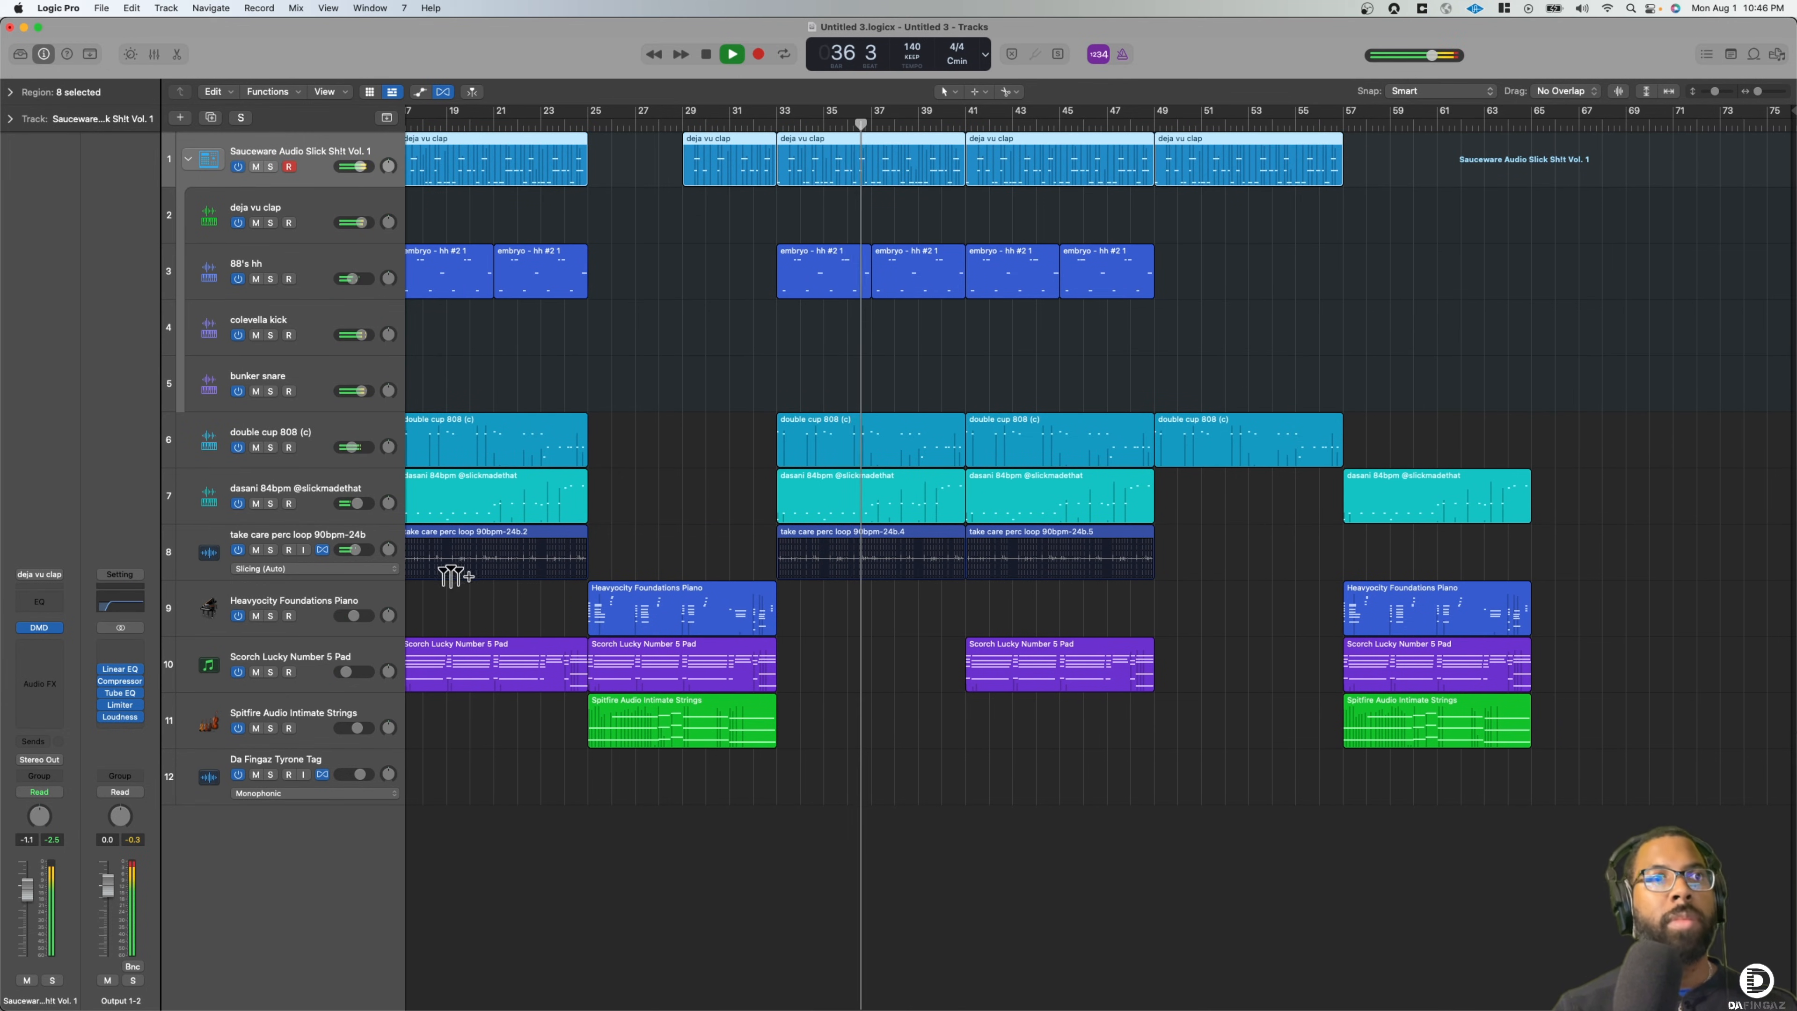
{"action": "left_click", "coordinate": [348, 759]}
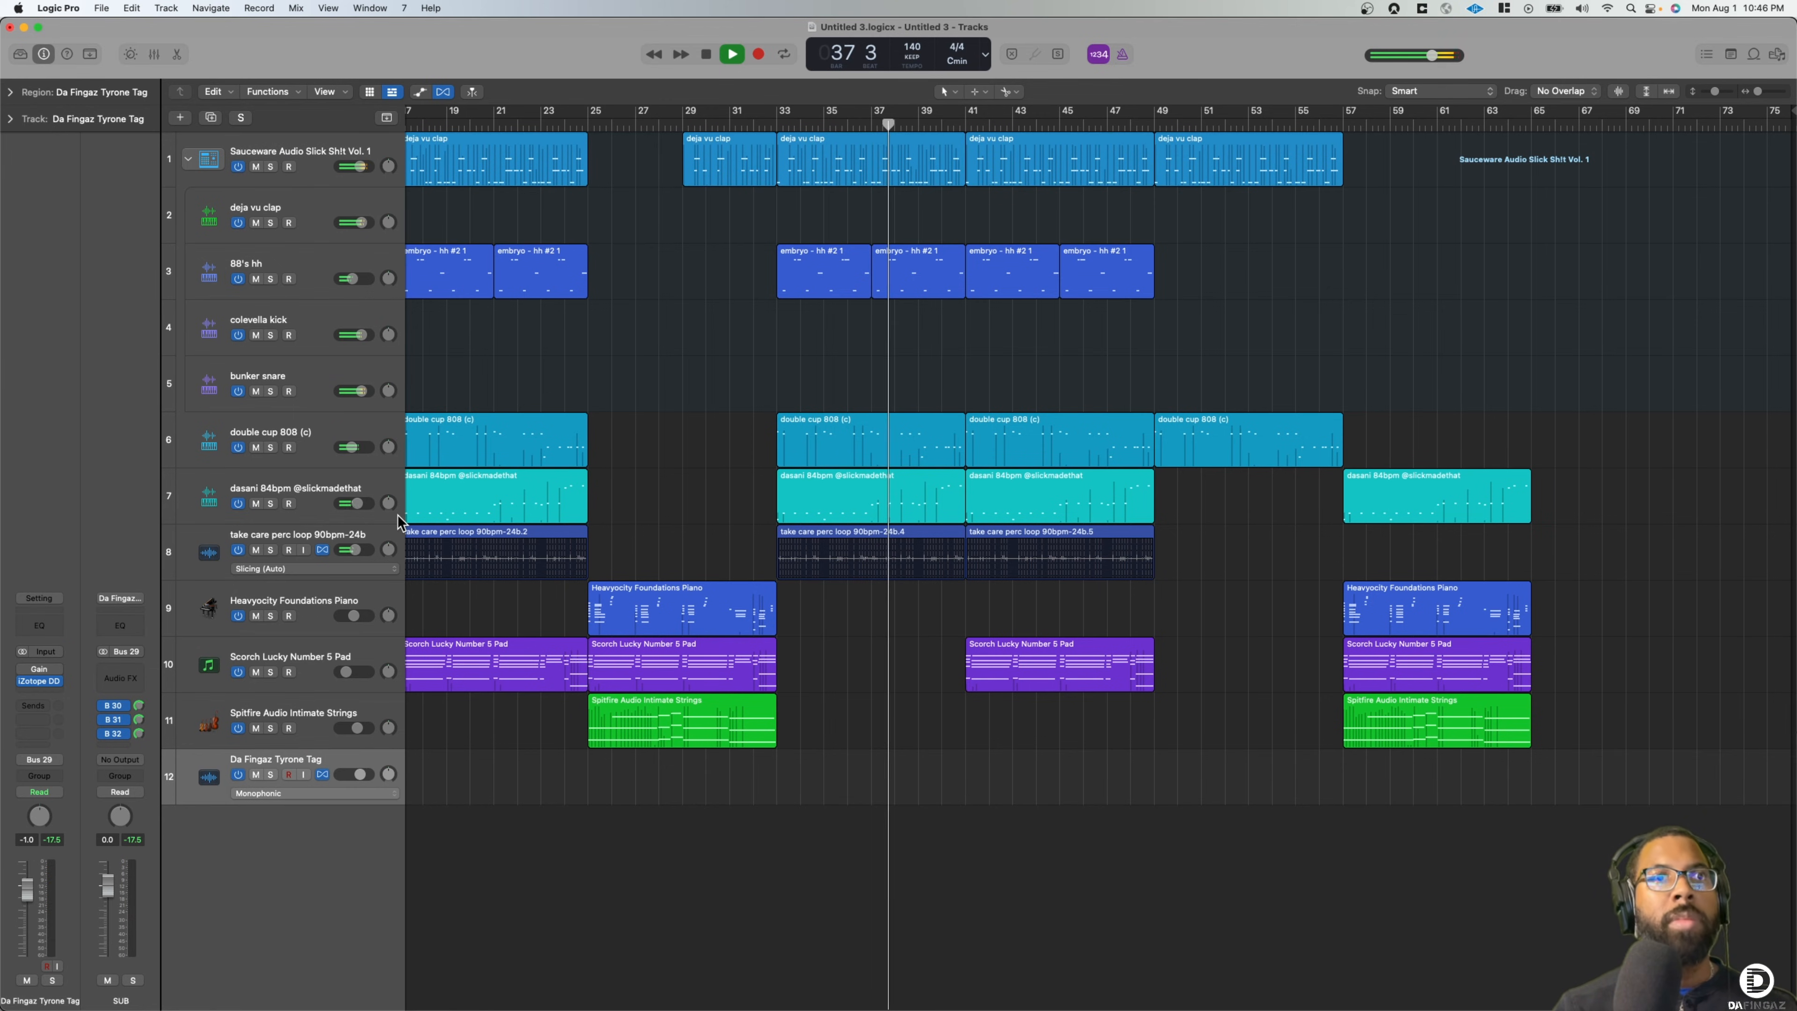
{"action": "key", "text": "super+a"}
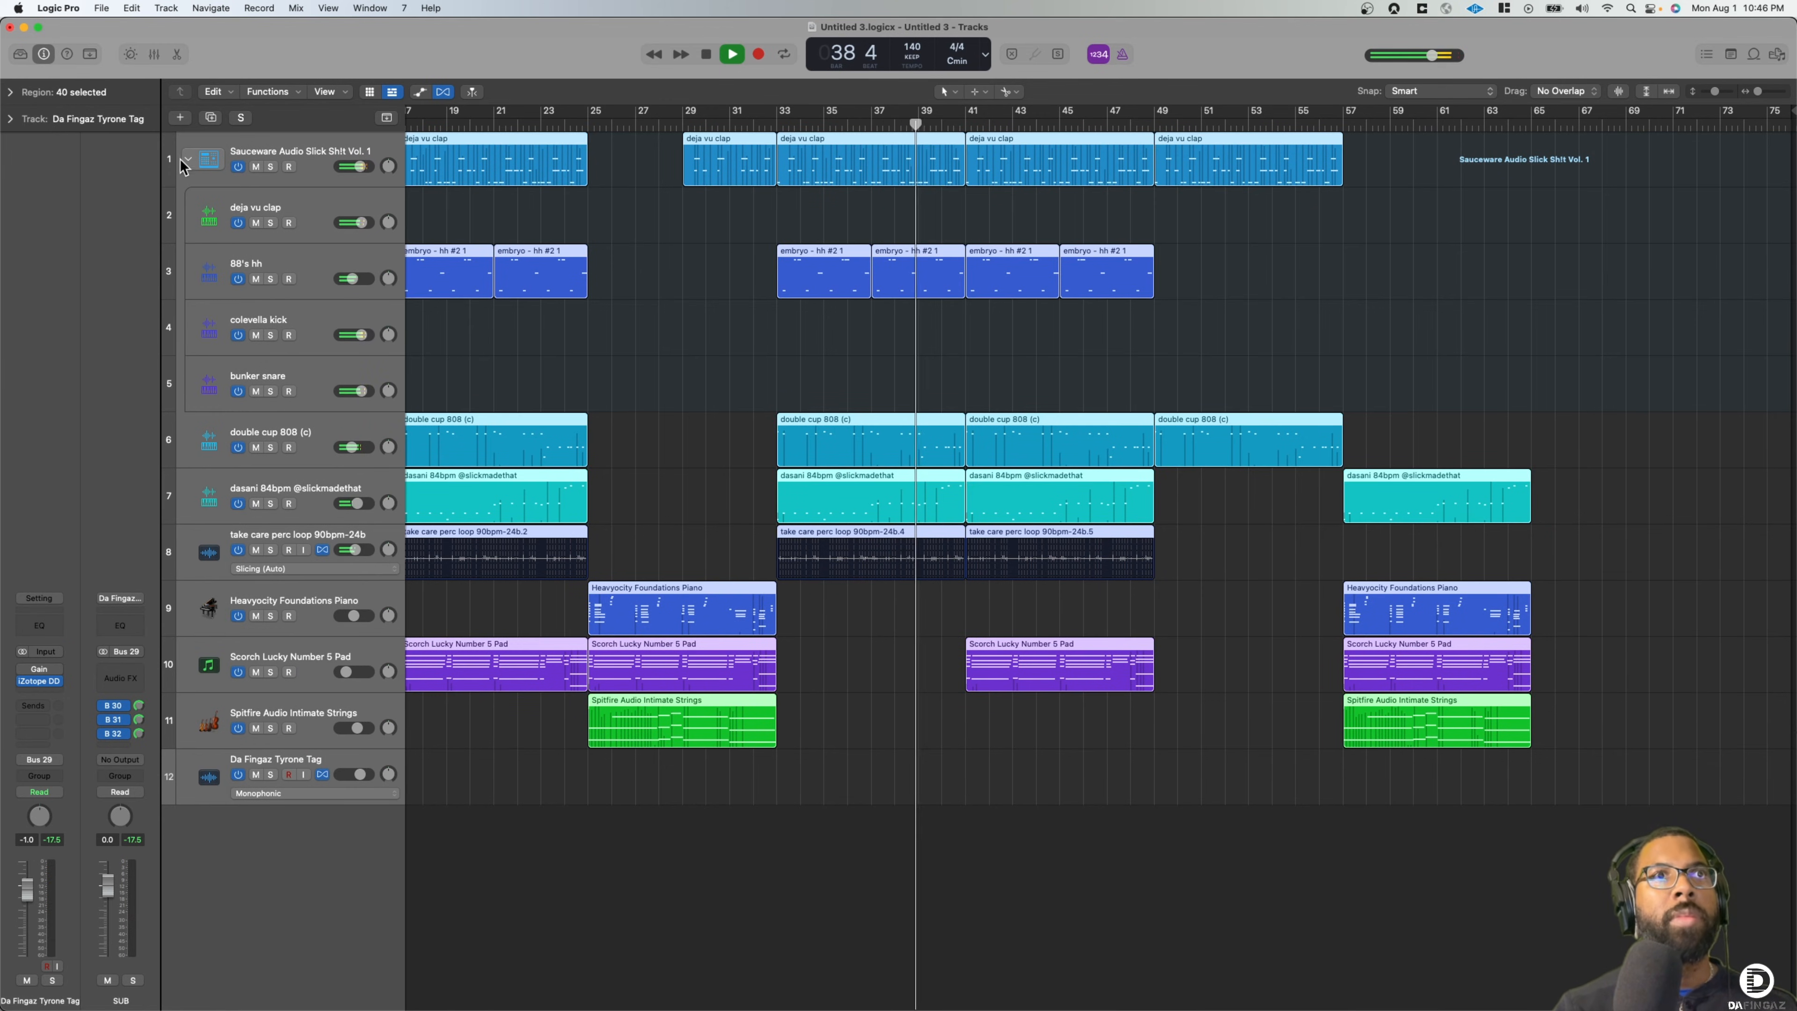
{"action": "left_click", "coordinate": [187, 160]}
{"action": "left_click", "coordinate": [334, 159]}
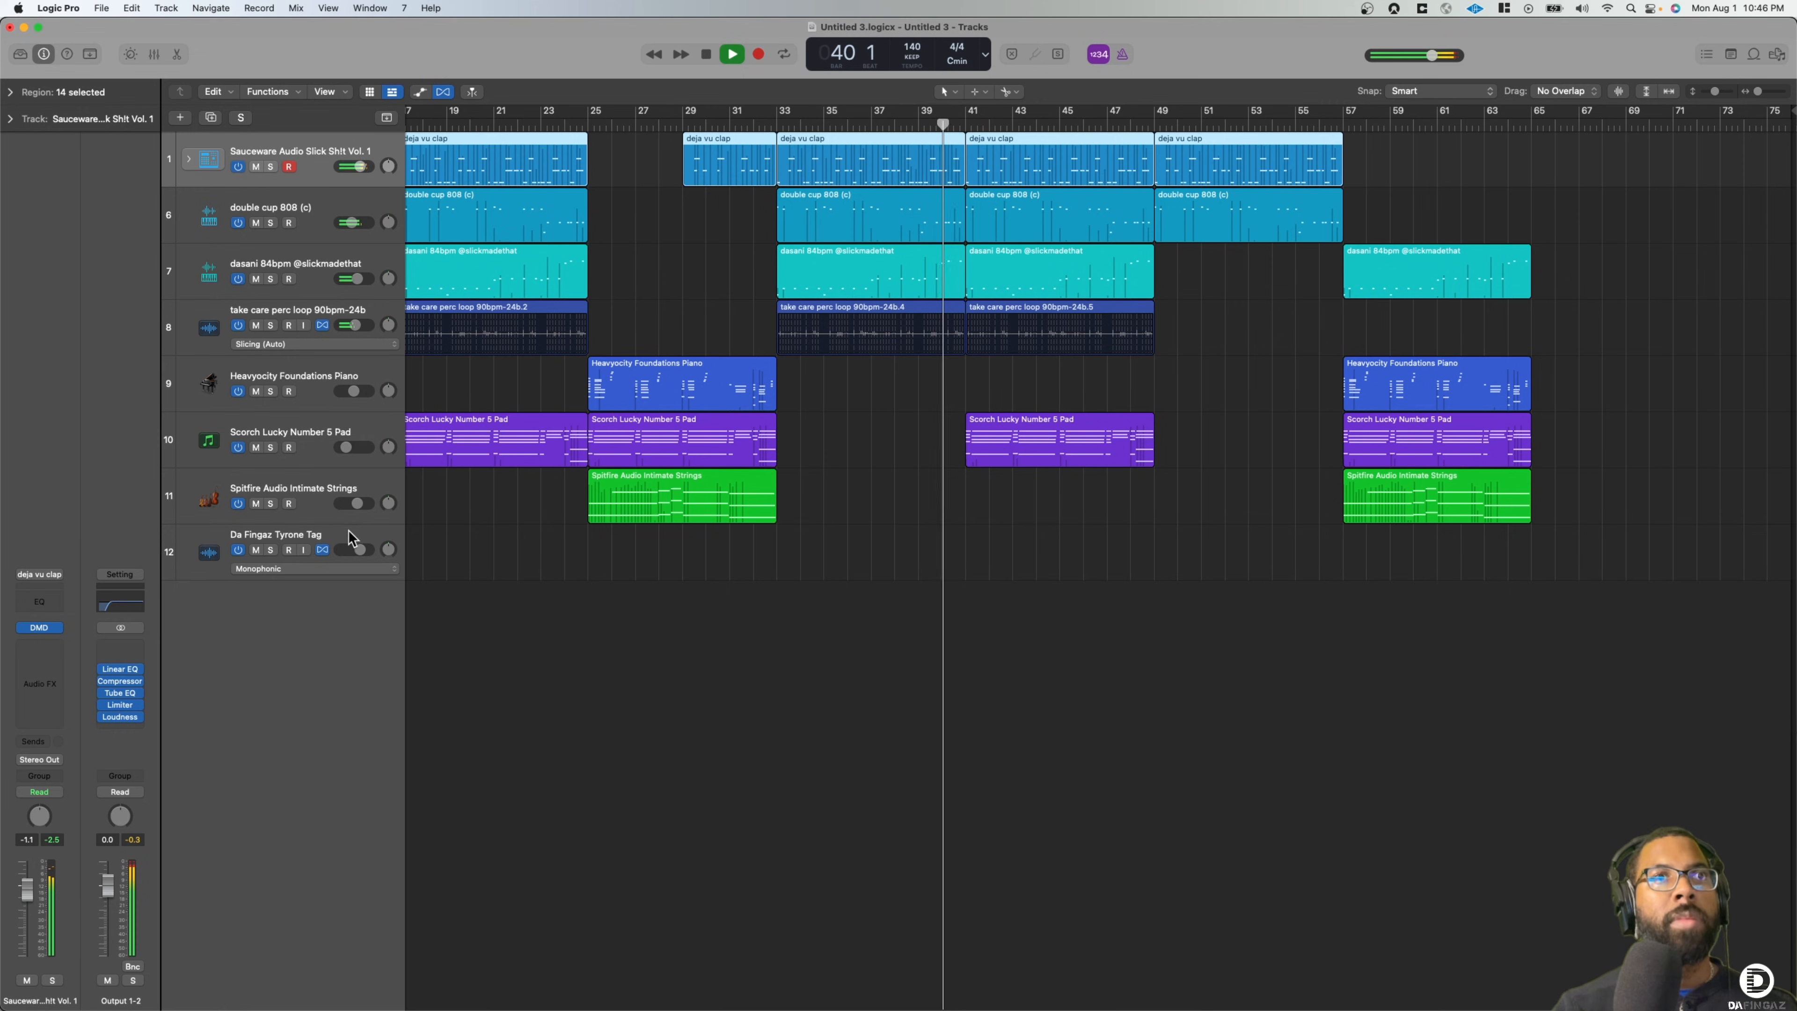
{"action": "key", "text": "super+a"}
{"action": "left_click_drag", "start_coordinate": [366, 170], "coordinate": [362, 170]}
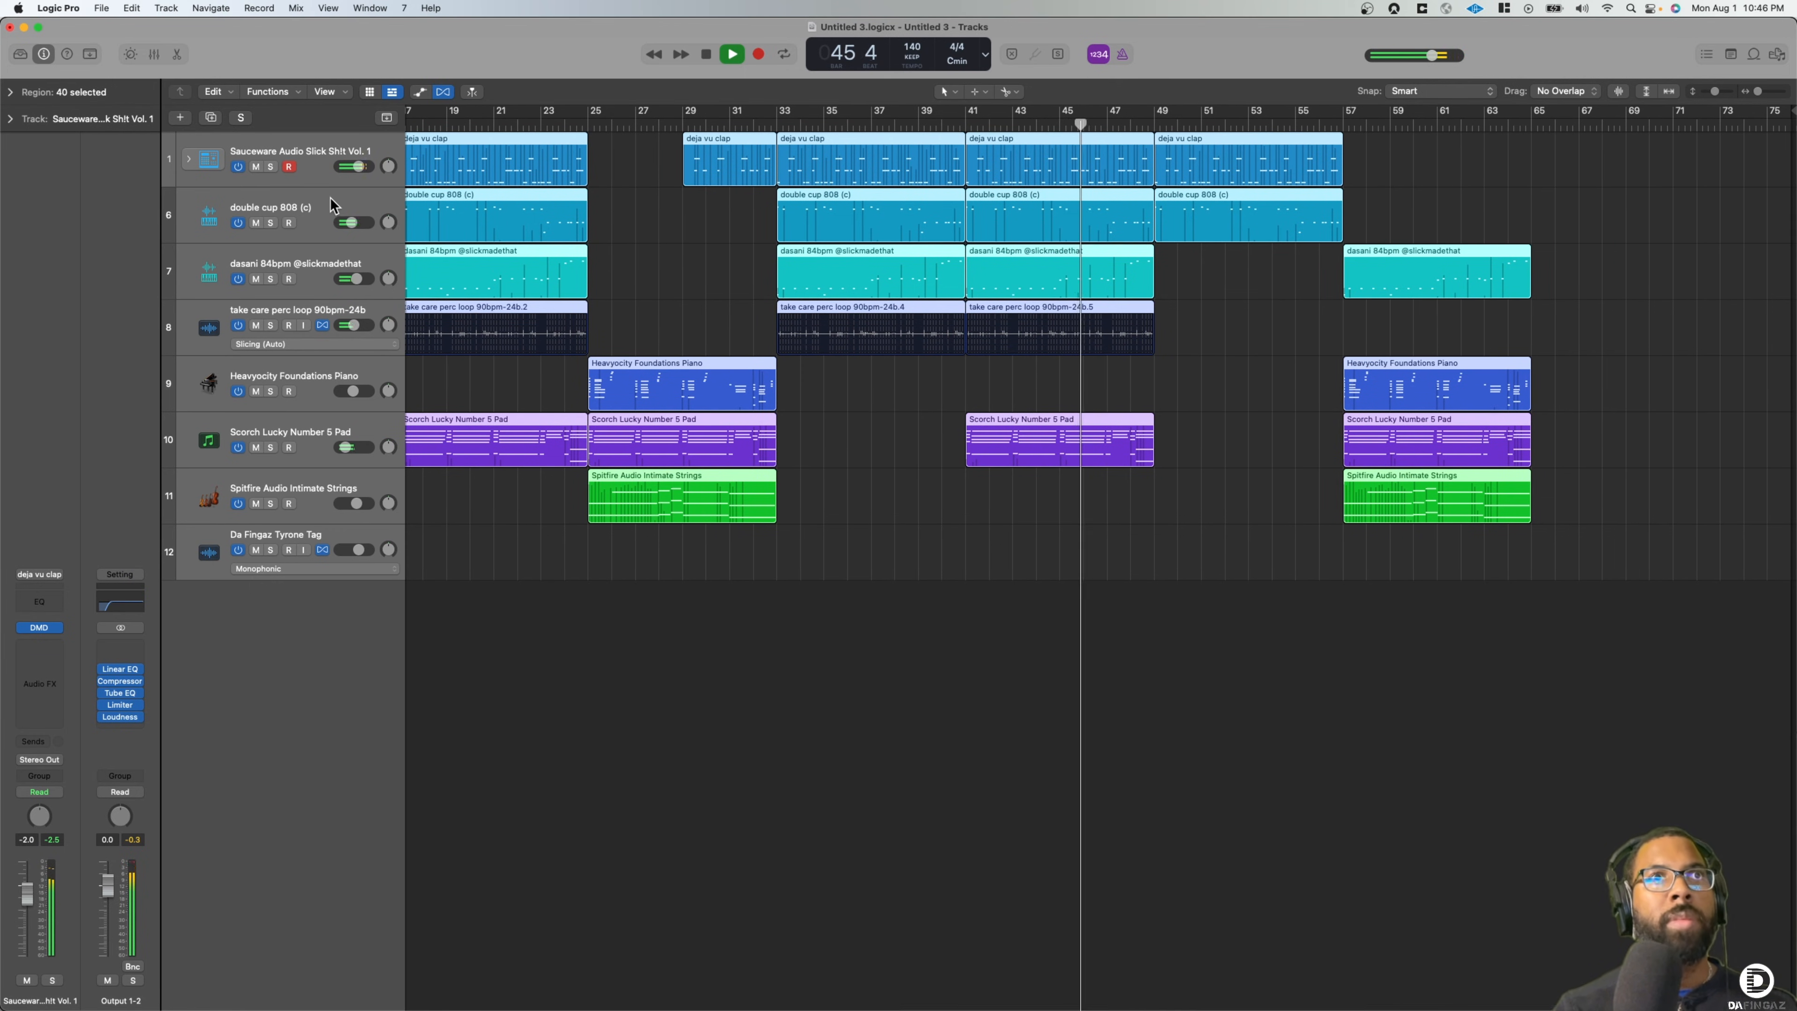
{"action": "scroll", "coordinate": [782, 355], "scroll_direction": "right", "scroll_amount": 1}
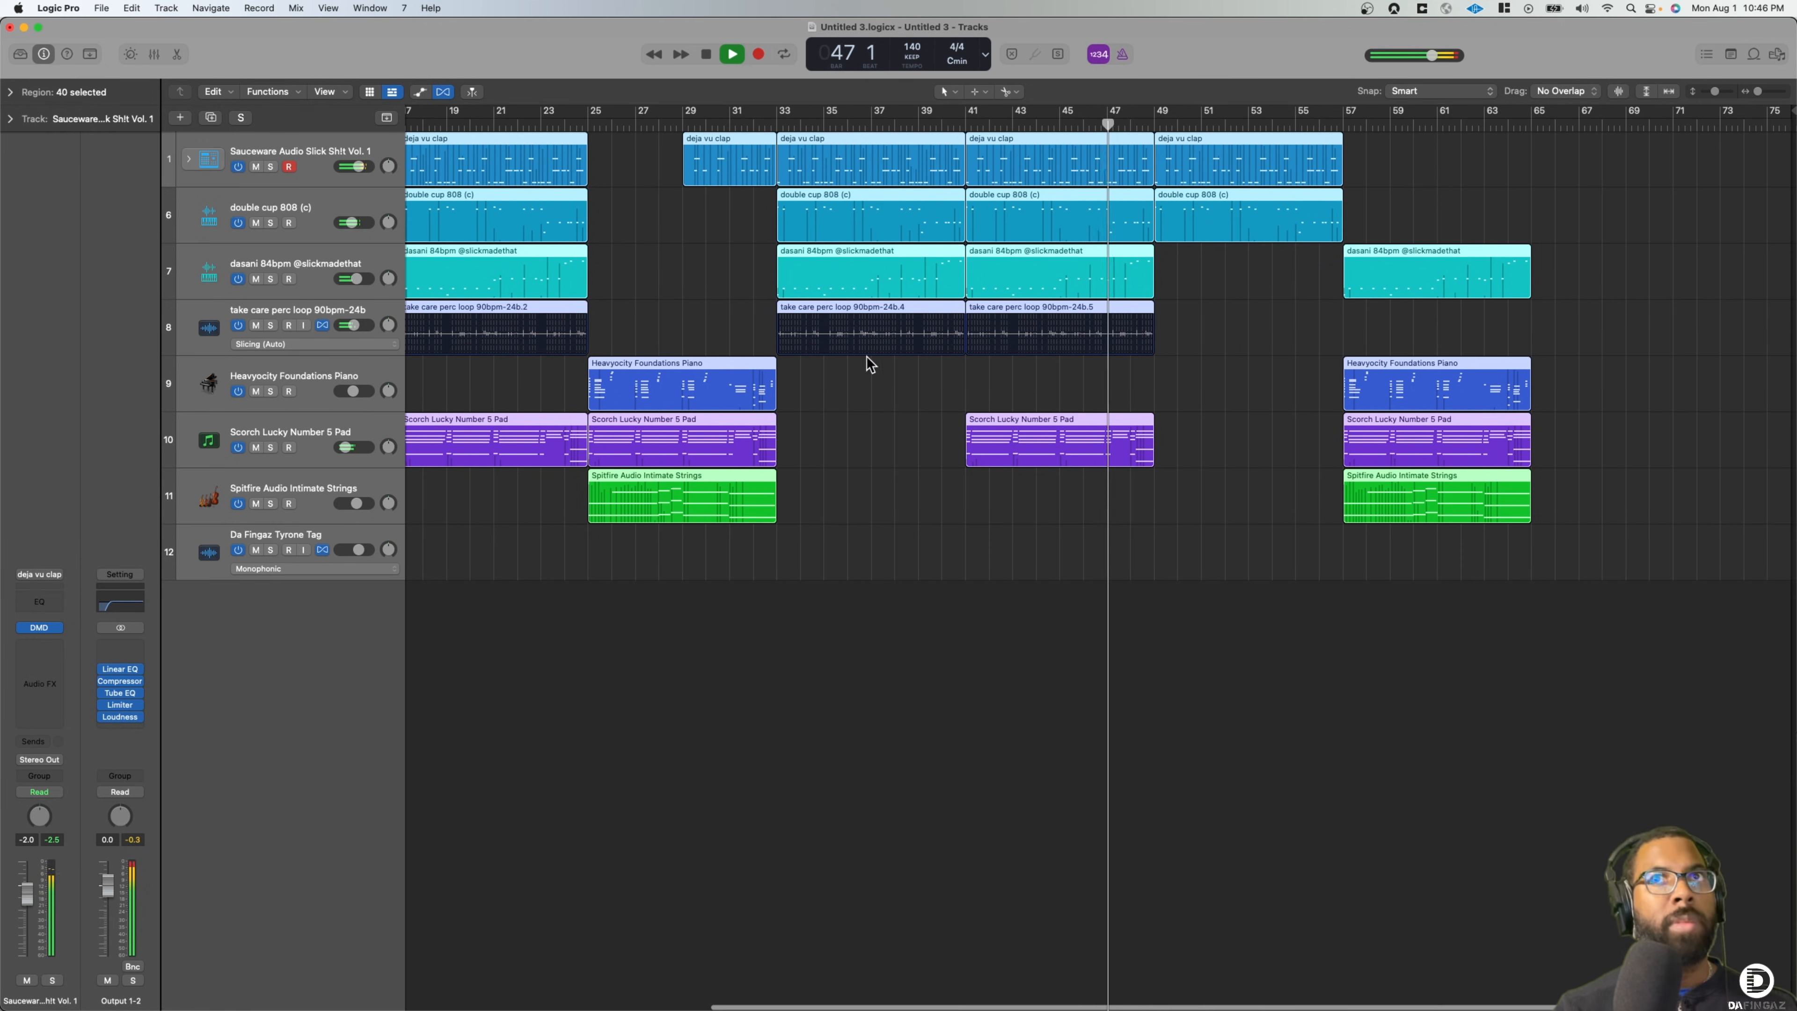
{"action": "scroll", "coordinate": [866, 346], "scroll_direction": "right", "scroll_amount": 2}
{"action": "scroll", "coordinate": [922, 354], "scroll_direction": "right", "scroll_amount": 1}
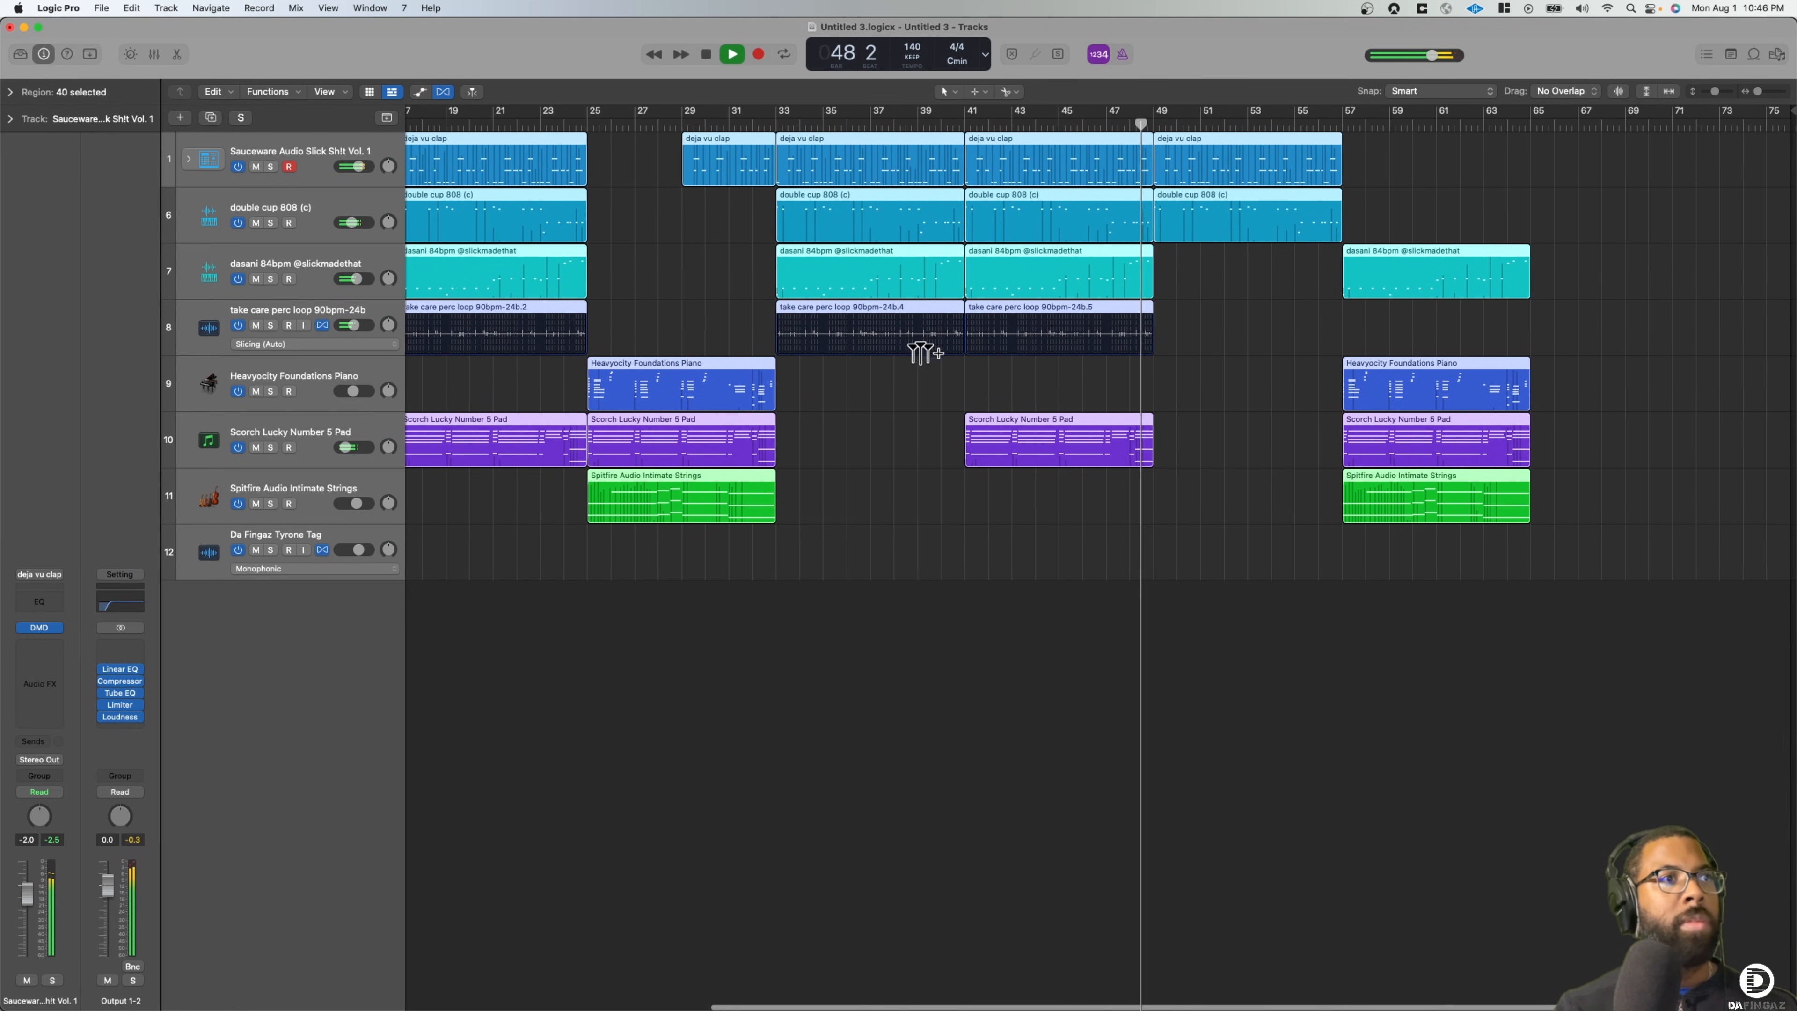
{"action": "left_click", "coordinate": [1246, 375]}
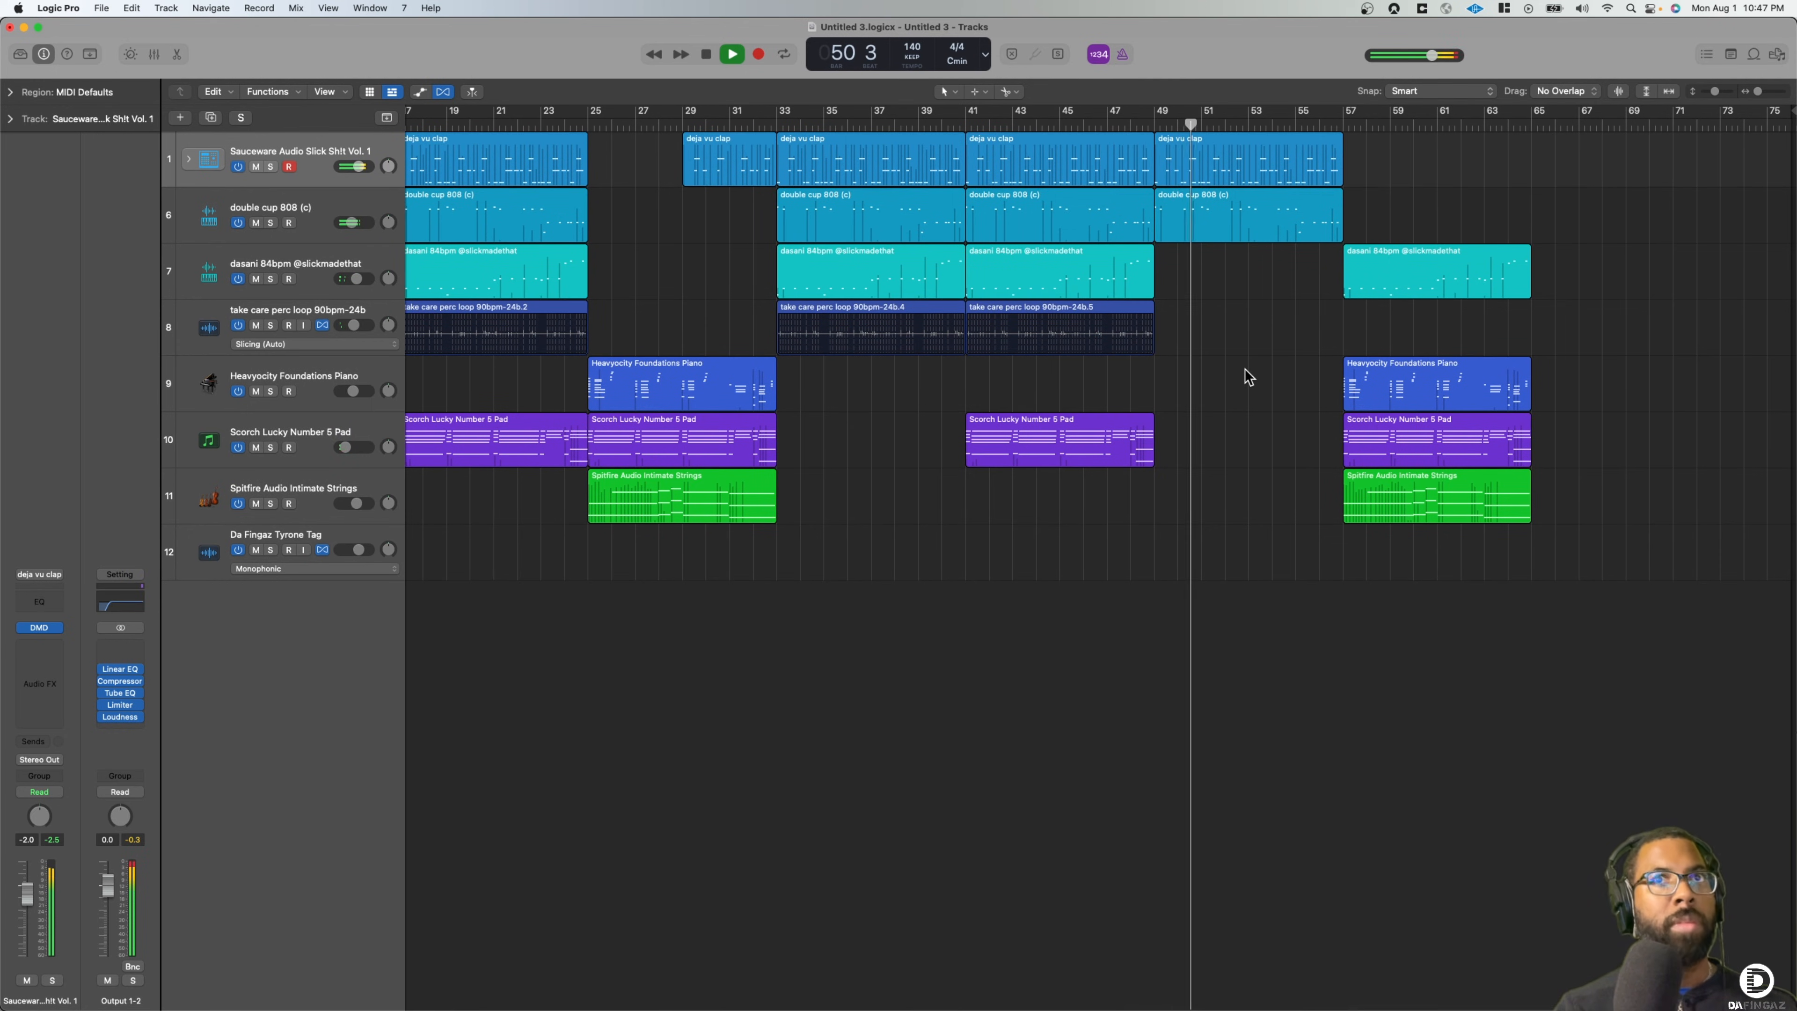